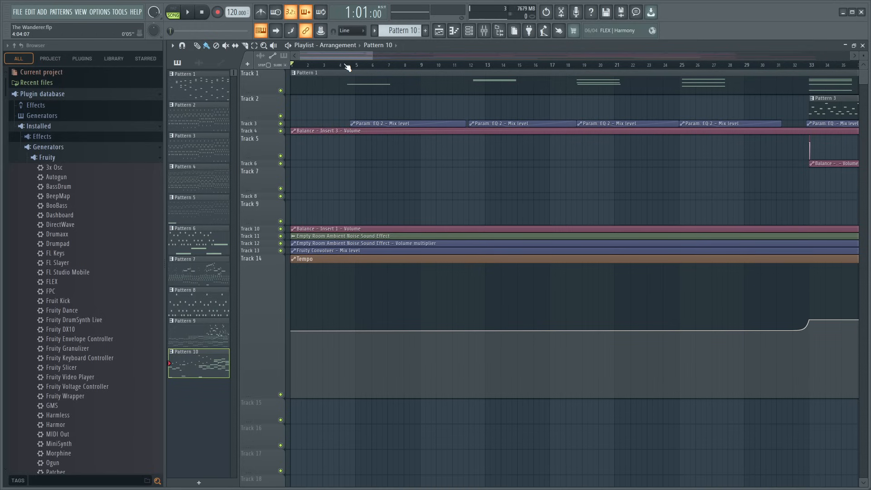
- Place the playback position at bar 97, at the low point of the Tempo clip's dip, to inspect it
scroll(348, 67, "down", 5)
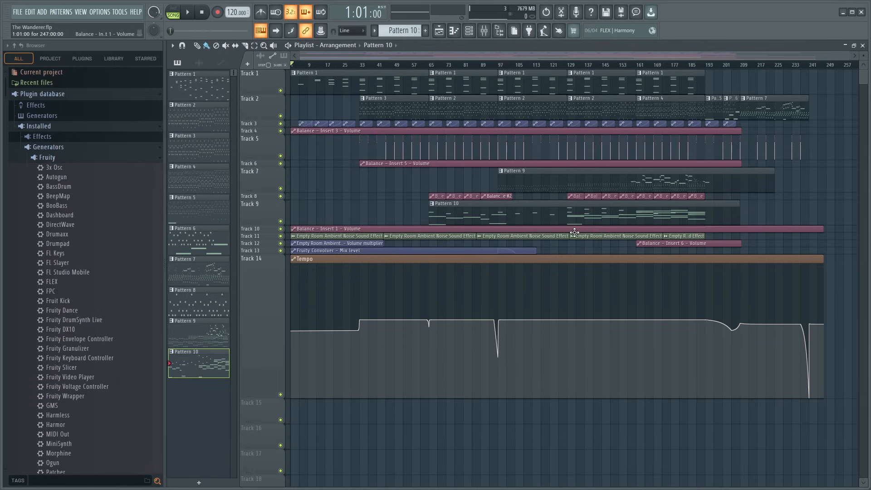
left_click(501, 60)
left_click(497, 65)
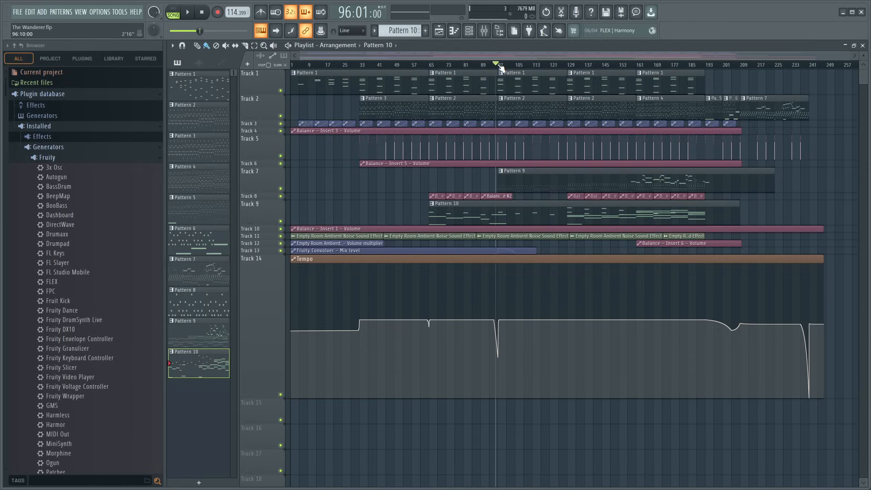
scroll(501, 68, "up", 10)
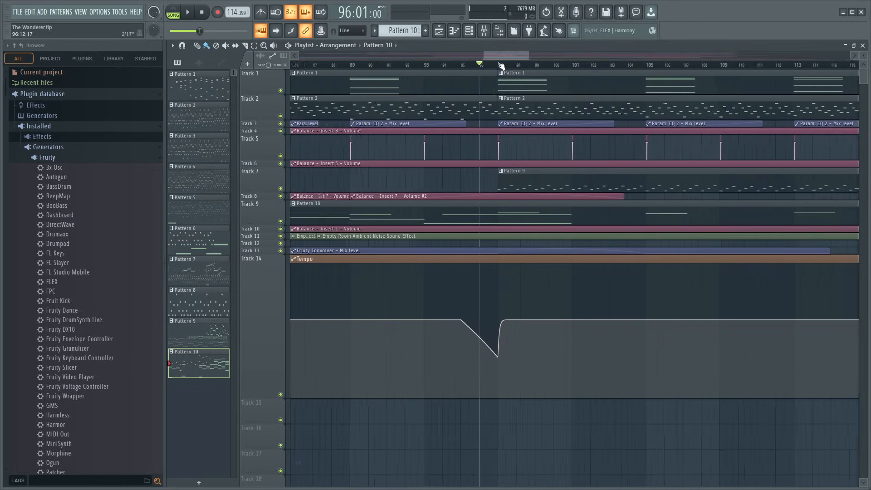
left_click(501, 65)
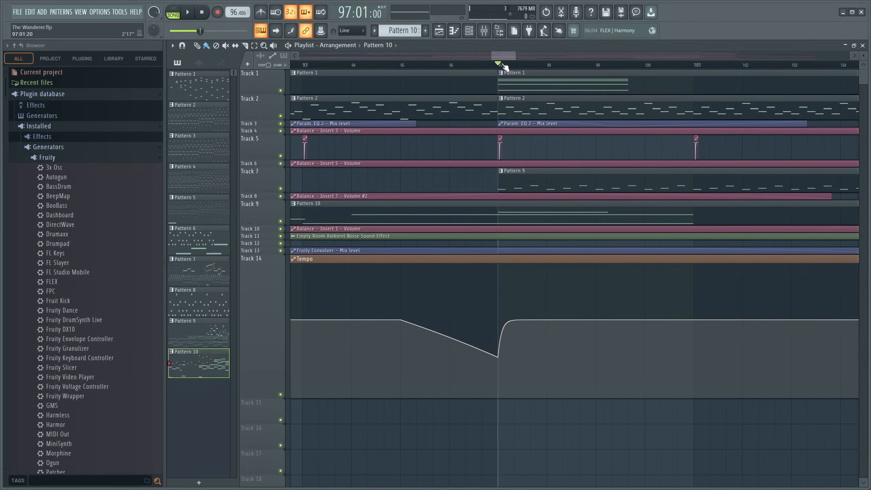
- Move the Balance - Insert 6 - Volume clip from Track 12 to Track 13 and return the playback position to bar 1
scroll(497, 64, "down", 10)
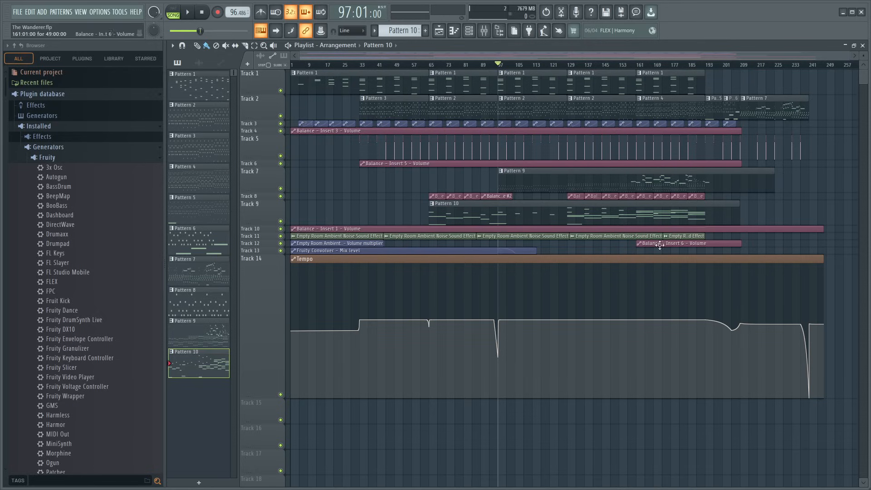
left_click_drag(664, 246, 664, 255)
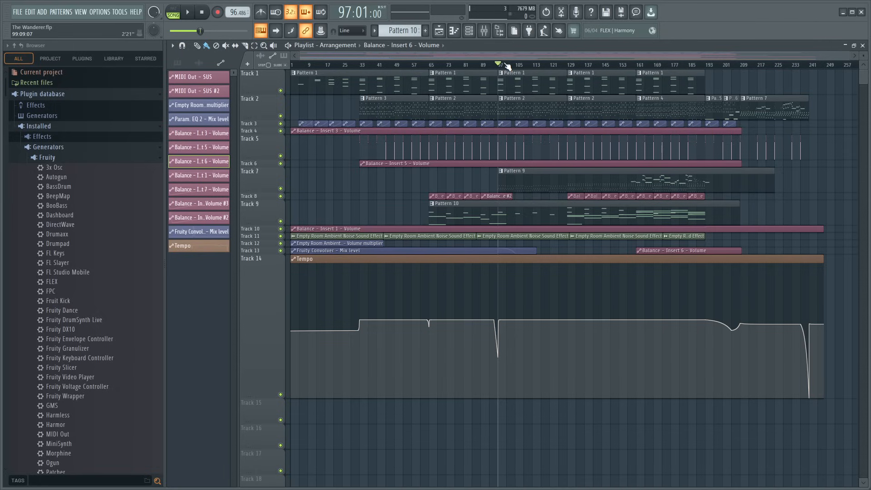
left_click_drag(328, 67, 187, 77)
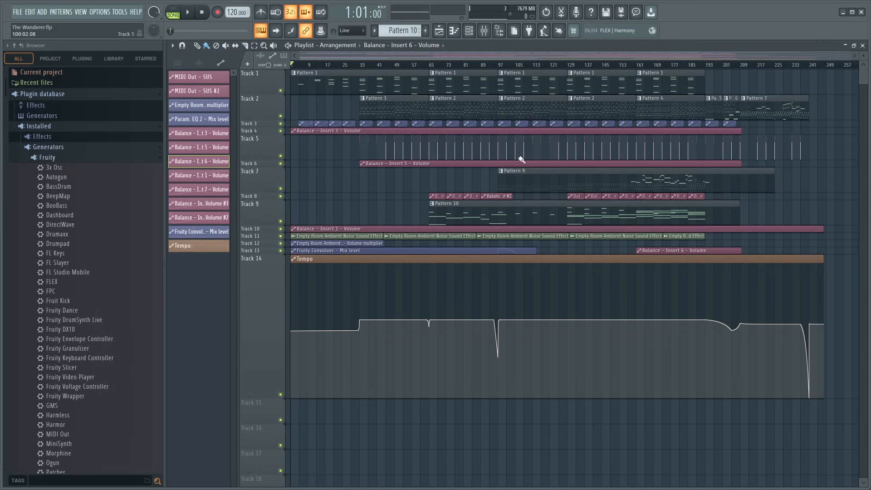
- Enable auto-scrolling of the playlist, play the whole song from bar 1 and stop at the end
scroll(313, 69, "up", 5)
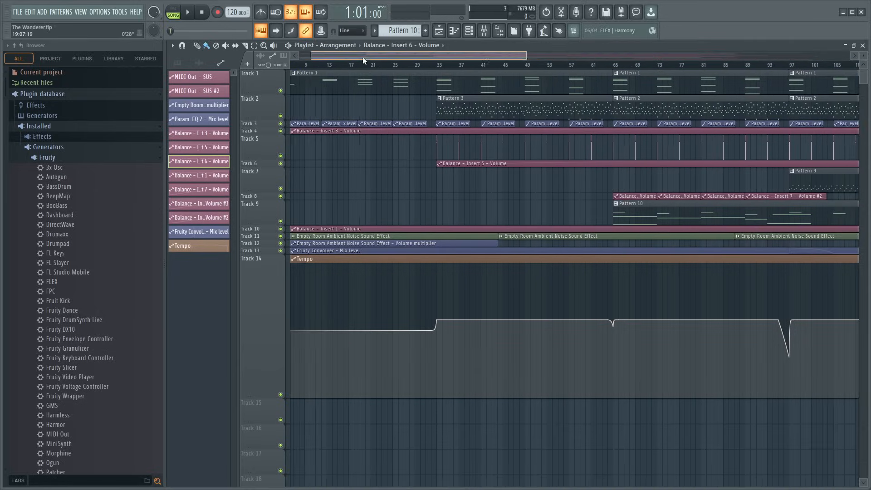
left_click_drag(363, 56, 290, 66)
scroll(324, 71, "up", 4)
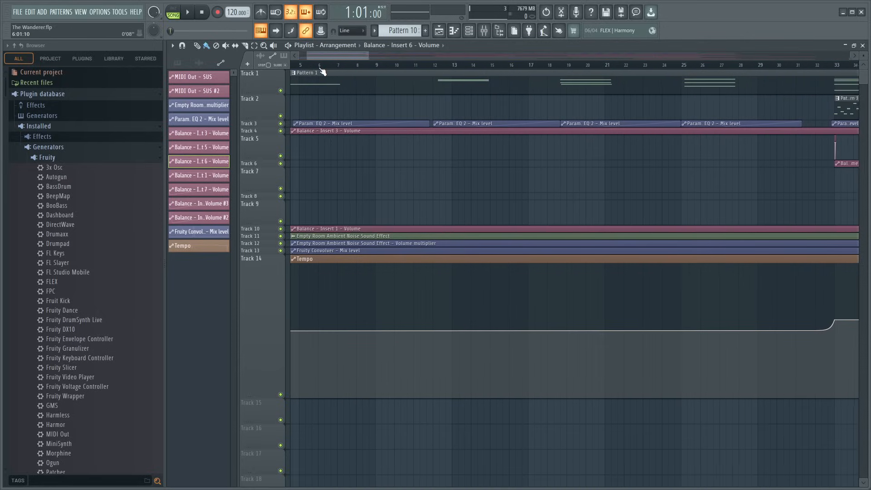
left_click_drag(332, 58, 318, 56)
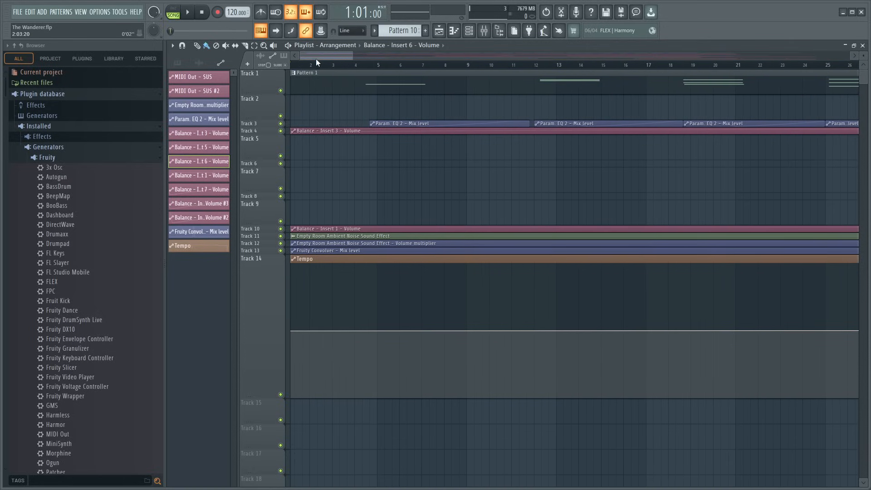
left_click(281, 32)
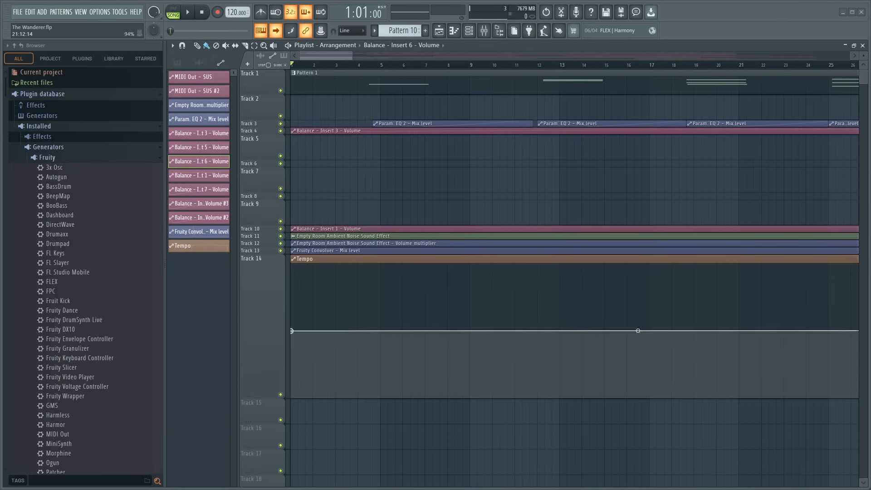
key("space")
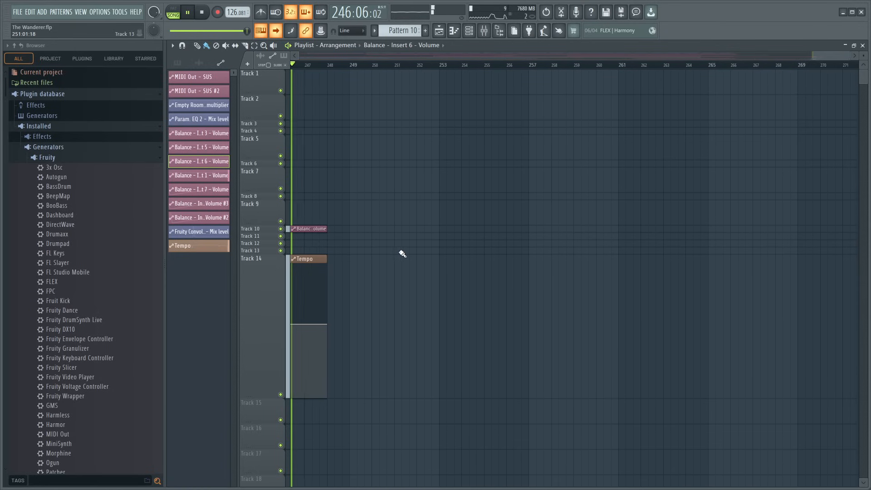
key("space")
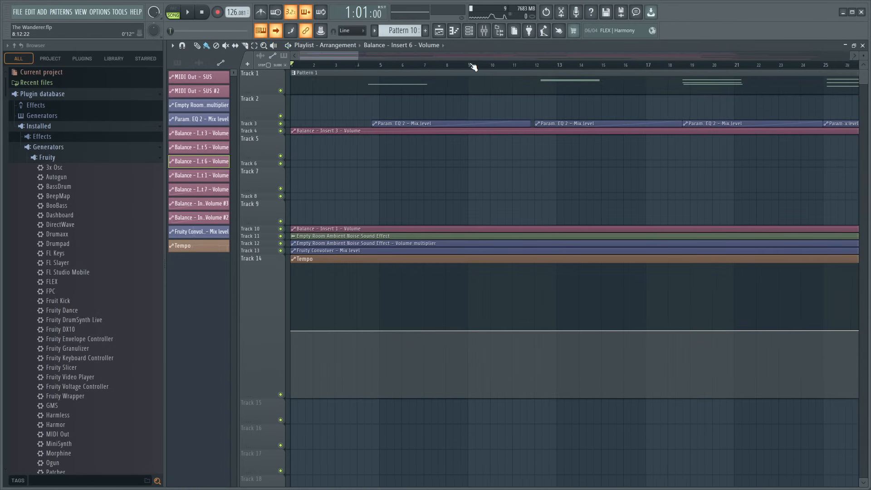
- Examine the full arrangement and the Tempo automation on Track 14, especially the song's opening bars
scroll(470, 64, "down", 6)
scroll(471, 60, "down", 2)
scroll(472, 64, "up", 2)
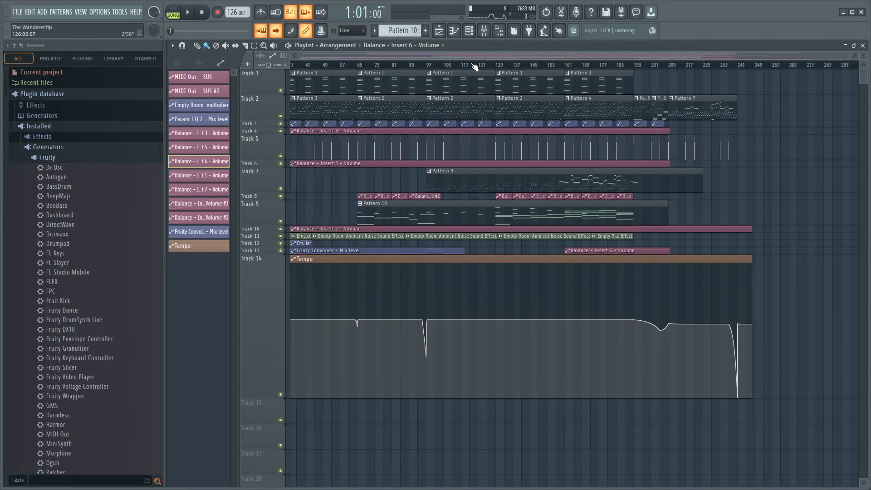
scroll(723, 249, "down", 2)
scroll(723, 252, "up", 2)
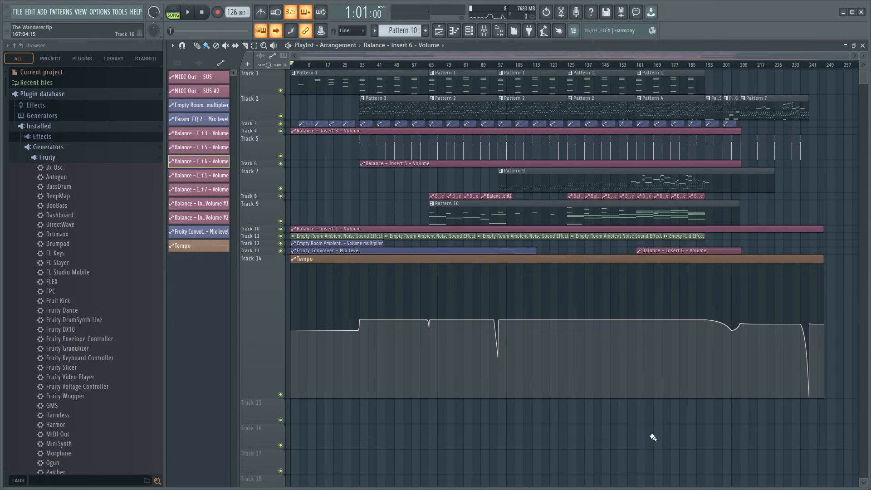
mouse_move(661, 319)
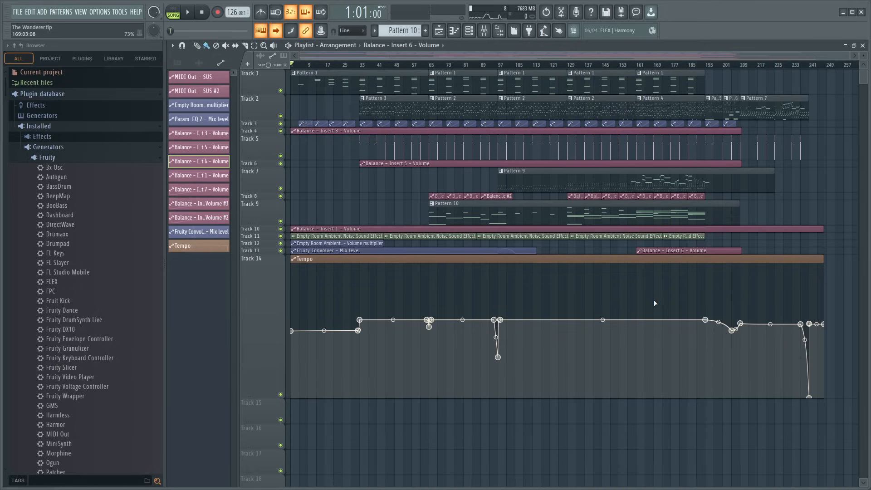
scroll(364, 67, "up", 5)
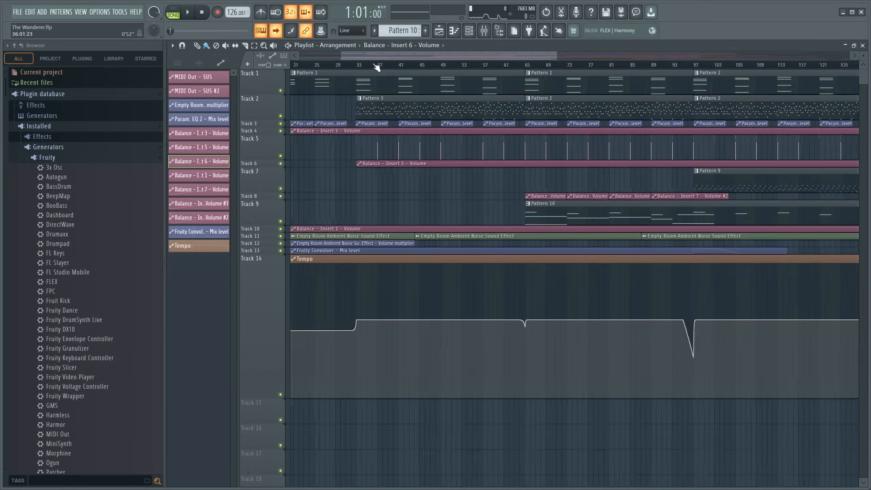
left_click_drag(420, 56, 228, 75)
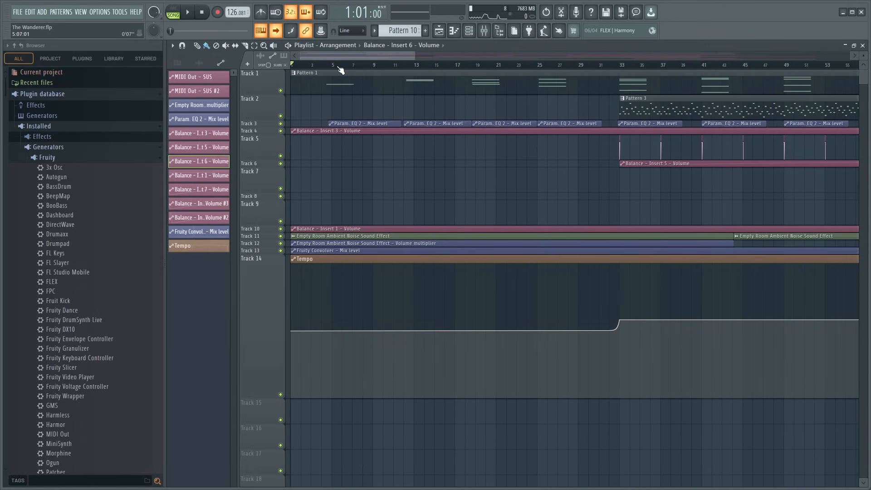
scroll(336, 67, "up", 5)
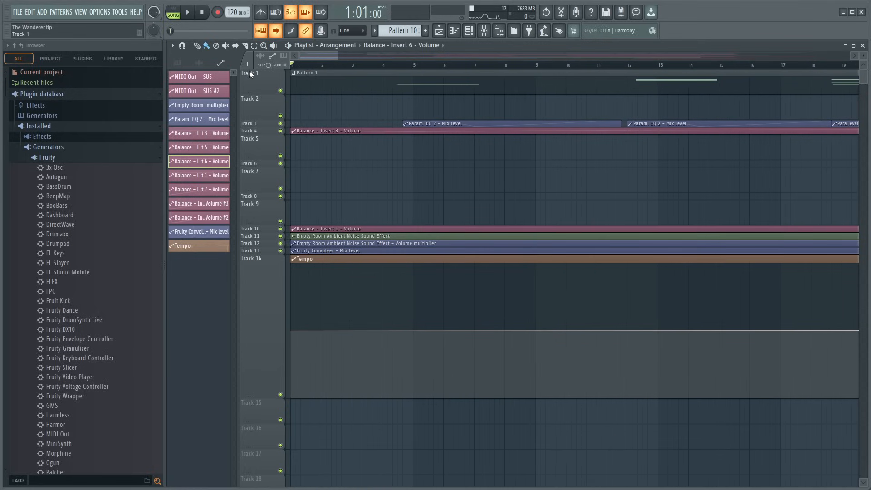
scroll(346, 68, "down", 3)
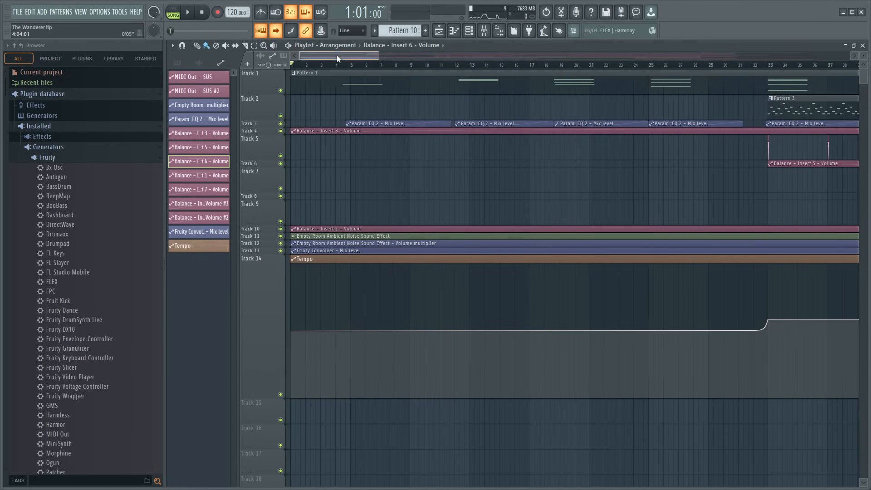
scroll(303, 68, "up", 3)
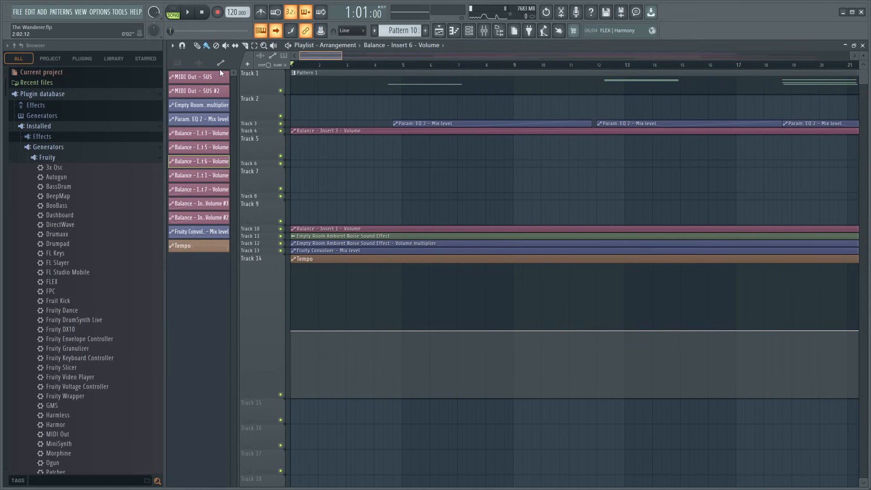
scroll(338, 69, "down", 4)
scroll(339, 69, "down", 4)
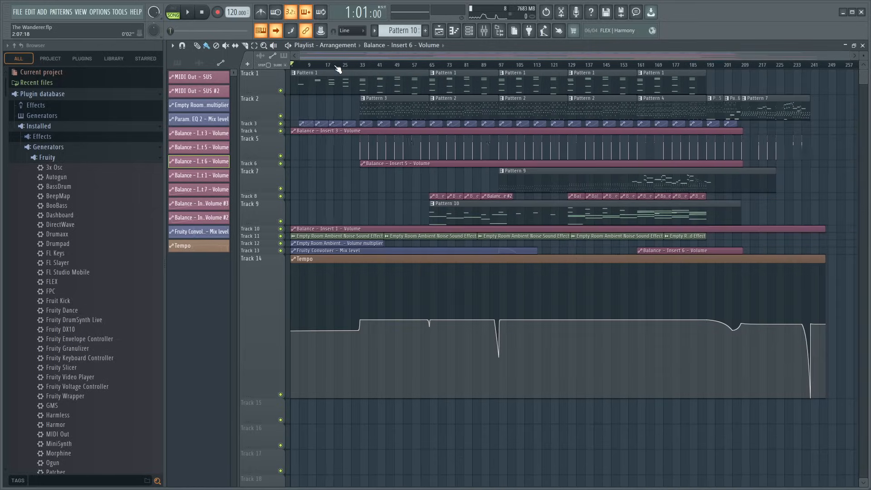
scroll(426, 68, "up", 8)
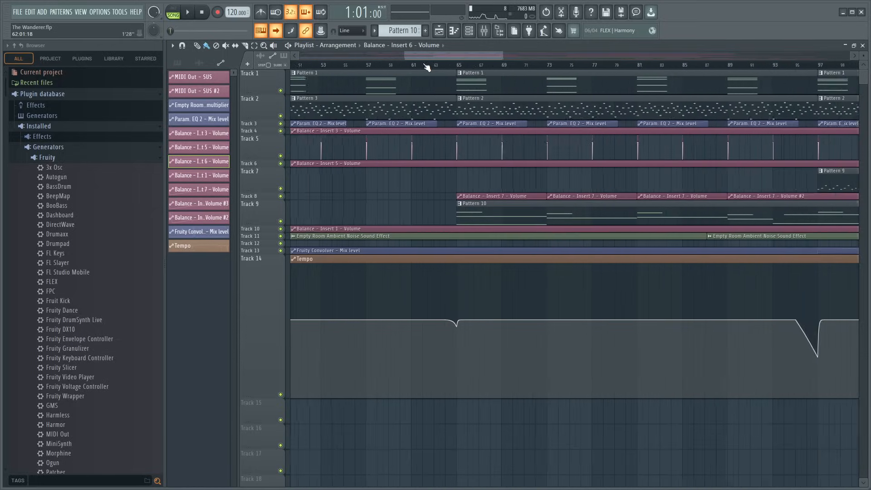
left_click_drag(431, 59, 272, 68)
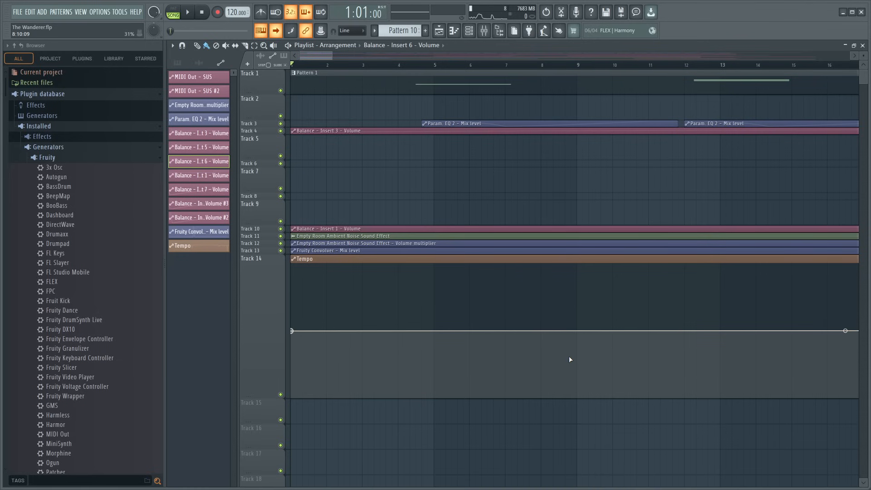
- Play the closing section from bar 209, where Pattern 7 starts on Track 2, and stop the playback
scroll(380, 64, "down", 10)
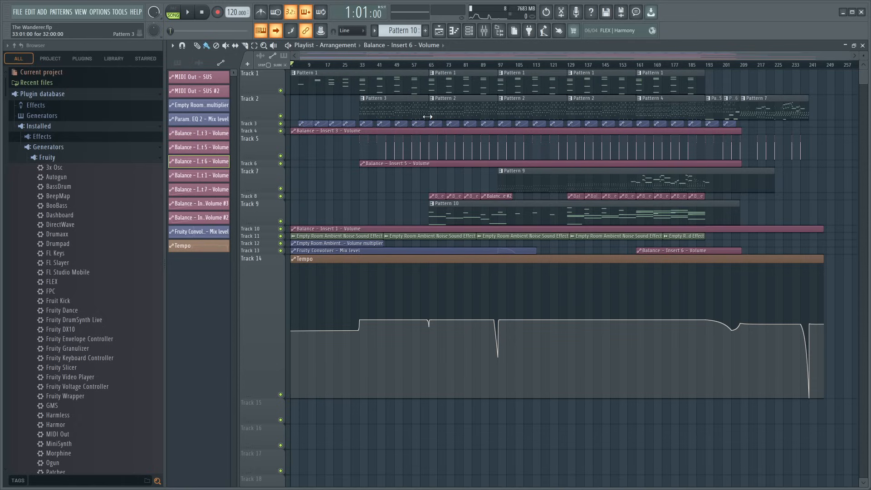
left_click_drag(568, 55, 751, 66)
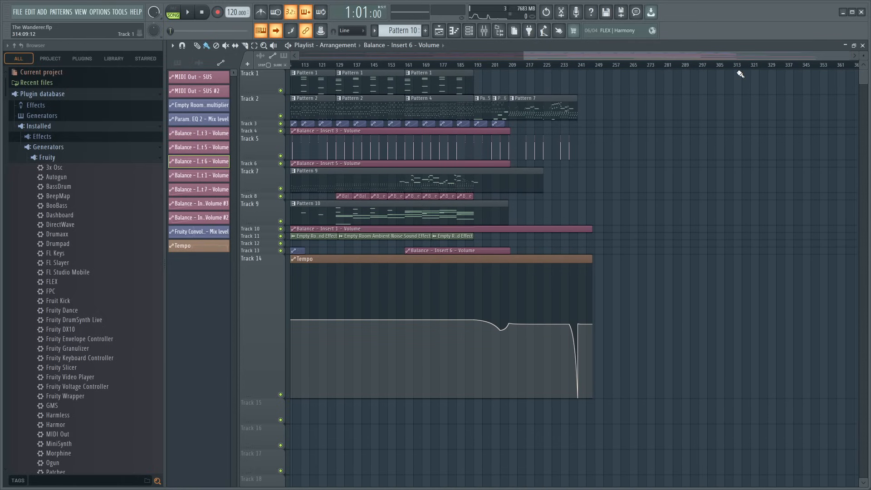
scroll(579, 66, "up", 3)
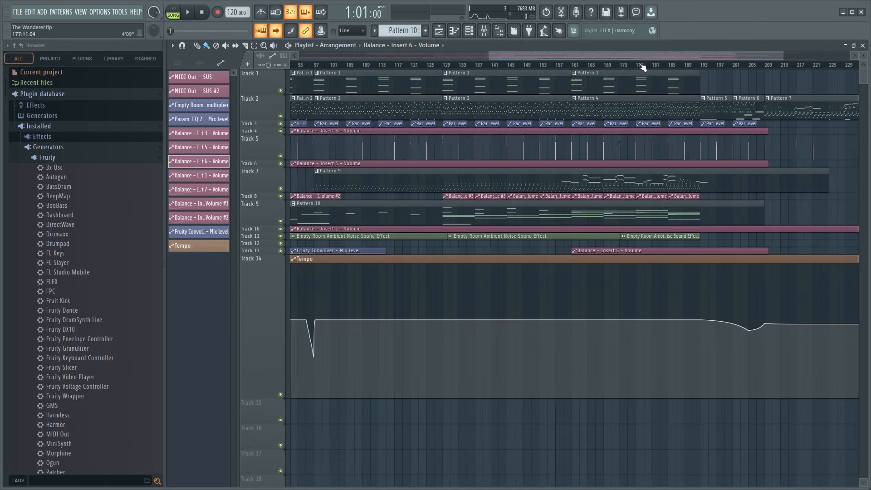
left_click_drag(642, 65, 750, 65)
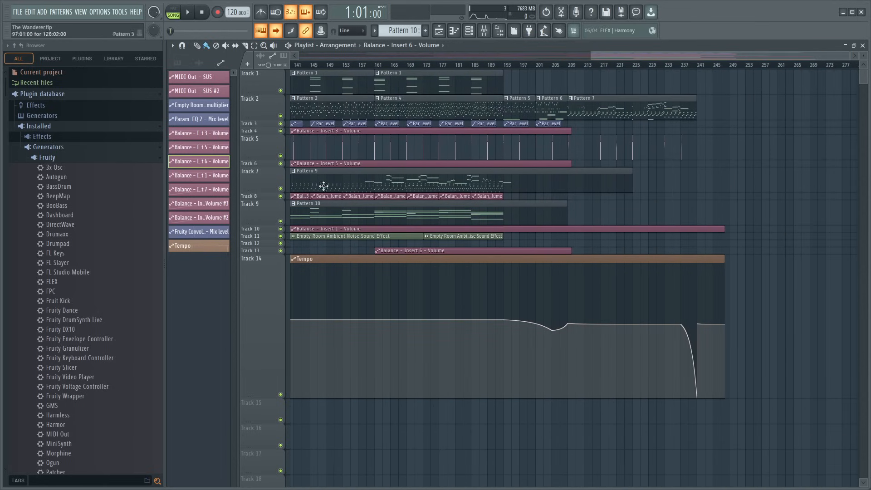
scroll(634, 67, "up", 3)
left_click_drag(678, 55, 694, 59)
scroll(675, 67, "up", 4)
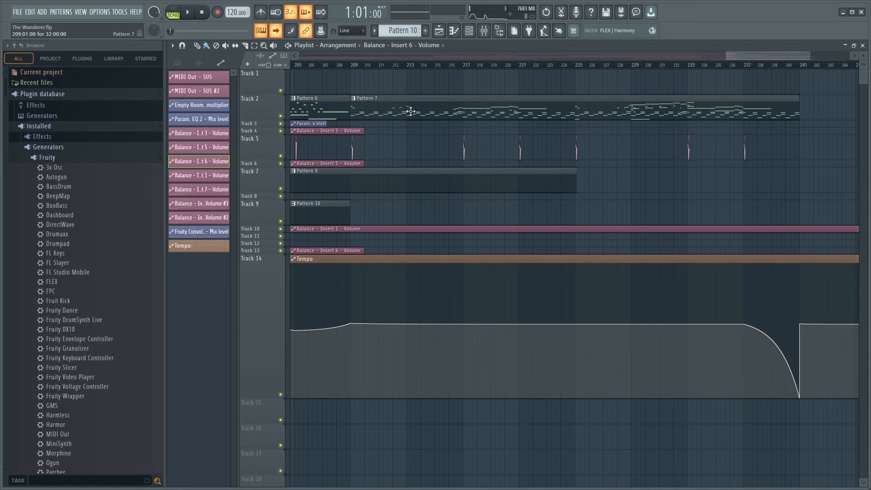
left_click(354, 68)
key("space")
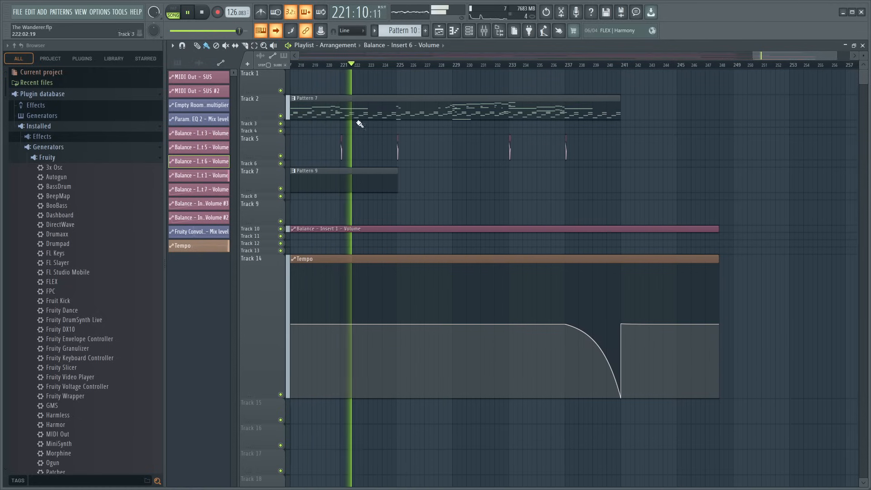
key("space")
- Open Pattern 9 from Track 7 in the piano roll and audition its notes from about bar 83 to 85
scroll(453, 73, "down", 7)
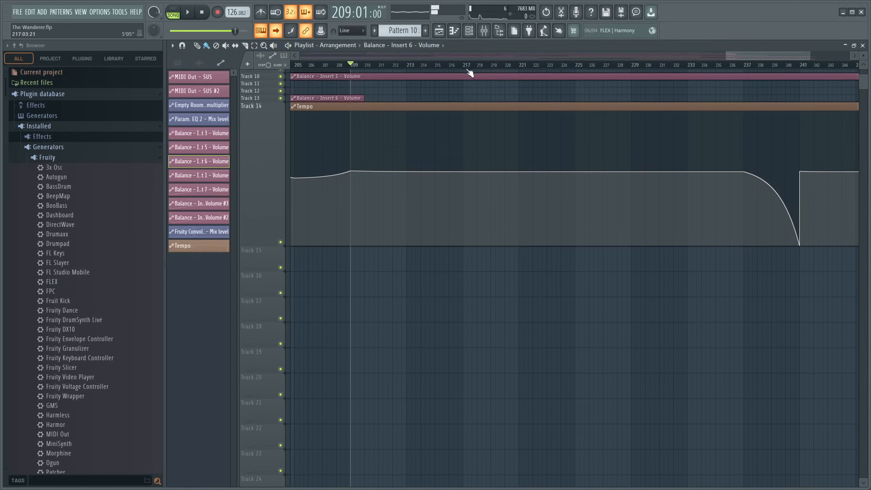
scroll(470, 71, "down", 6)
scroll(552, 284, "up", 3)
scroll(552, 285, "up", 3)
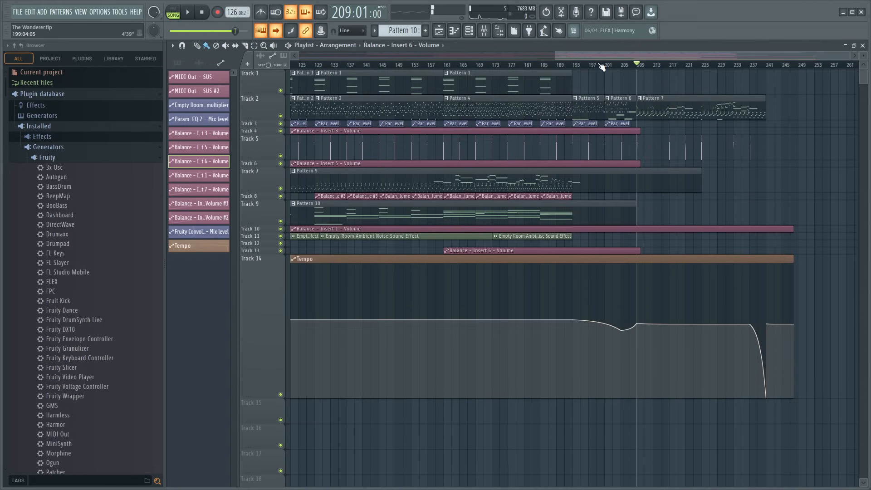
scroll(599, 66, "up", 5)
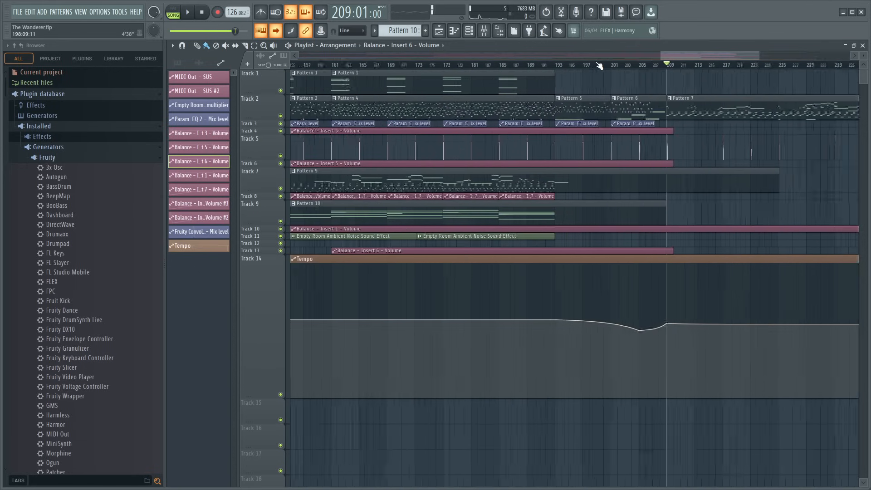
double_click(406, 180)
scroll(404, 67, "down", 3)
scroll(619, 257, "up", 10)
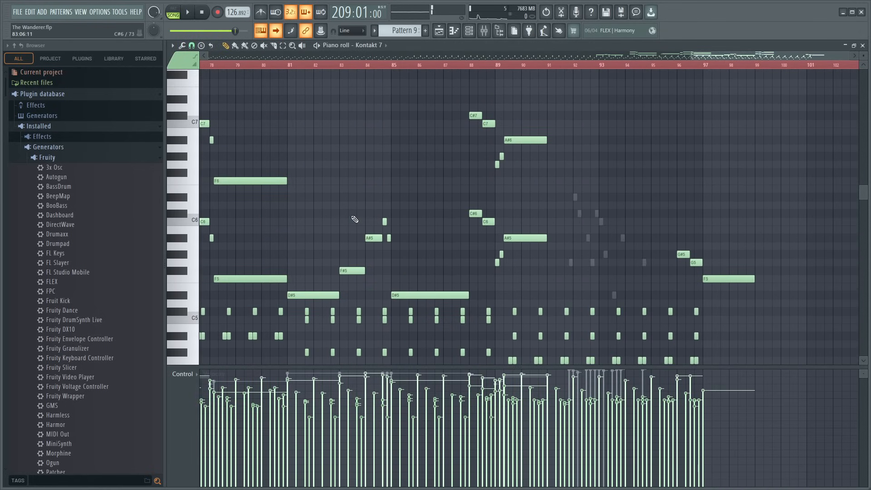
left_click_drag(352, 208, 401, 210)
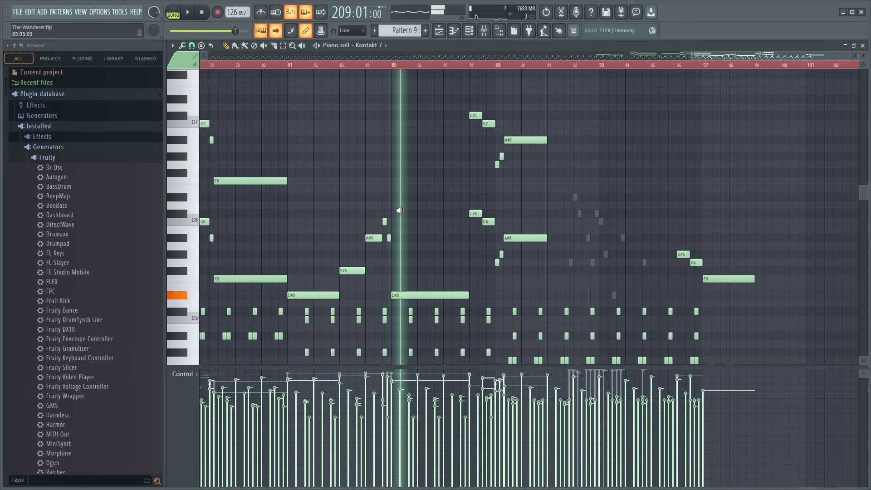
- Audition Pattern 9's notes around bars 85 to 89, play the song from bar 88 of the pattern and stop
left_click_drag(401, 210, 400, 210)
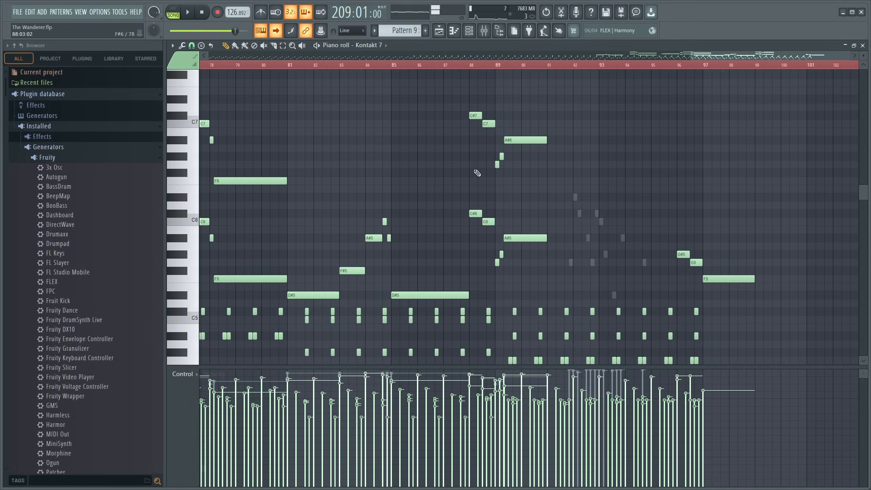
left_click_drag(469, 167, 506, 157)
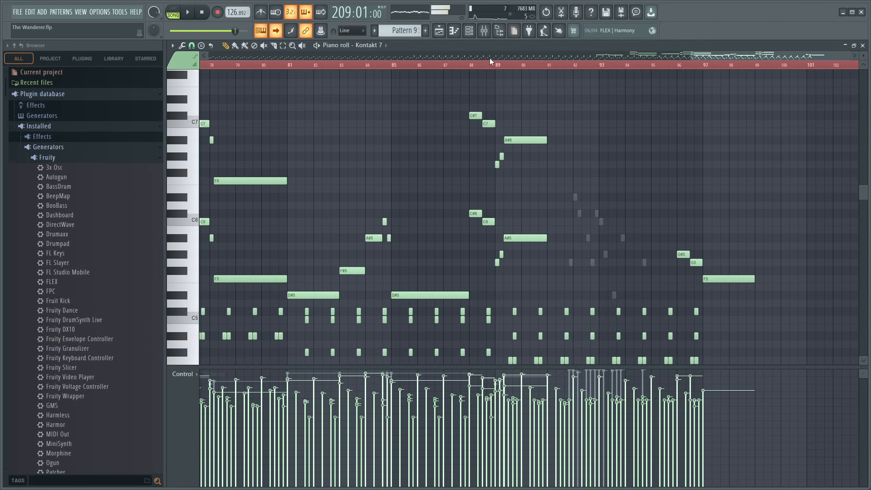
left_click(472, 65)
scroll(490, 67, "up", 4)
key("space")
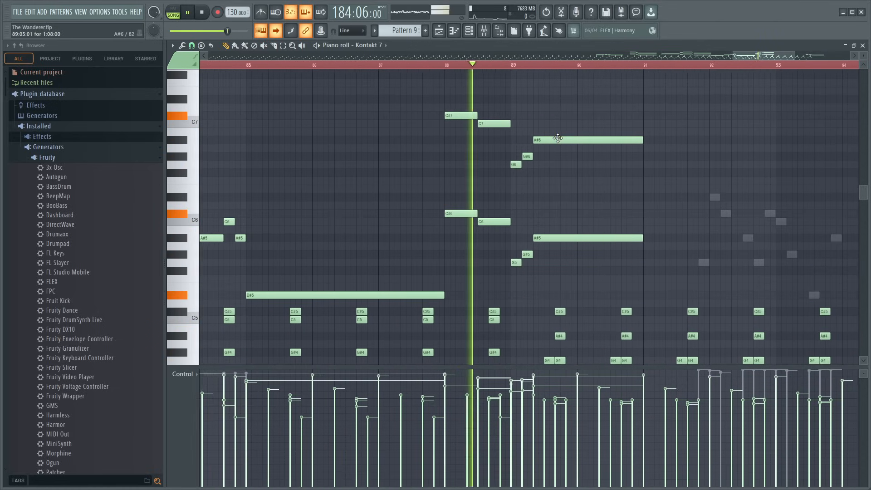
key("space")
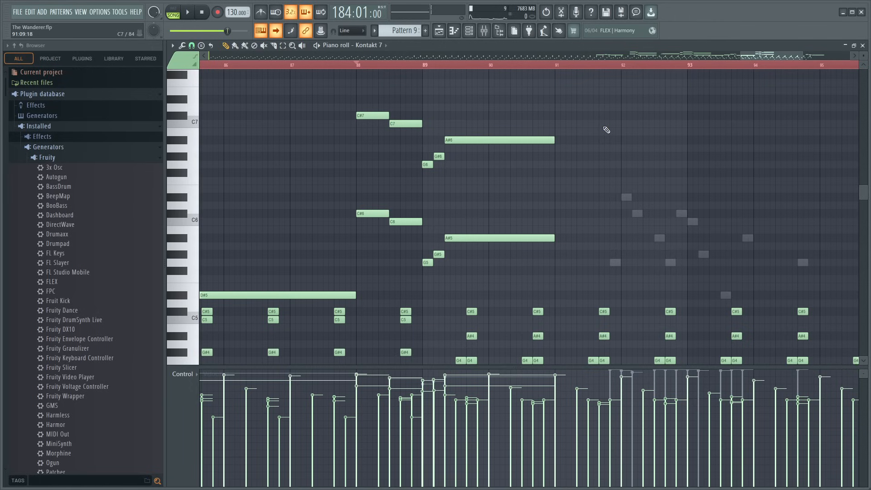
- Save the project, look over the full length of Pattern 9 and close its piano roll
scroll(545, 87, "down", 8)
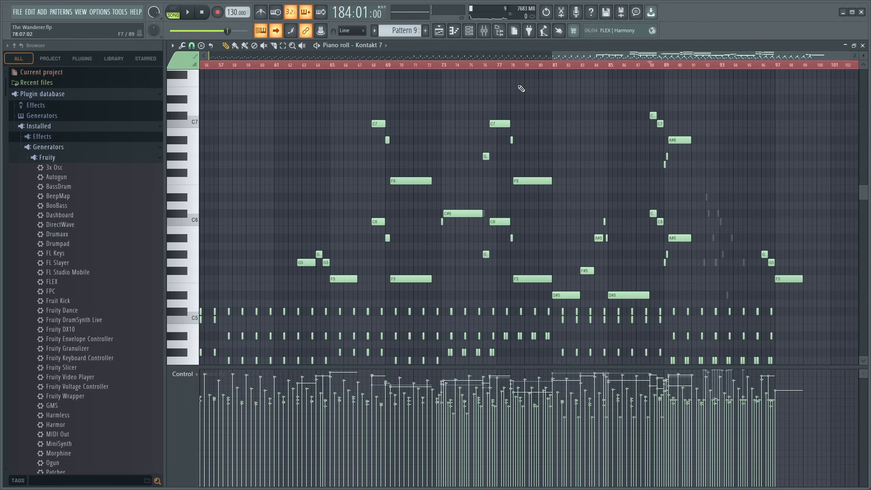
key("ctrl+s")
scroll(352, 68, "down", 5)
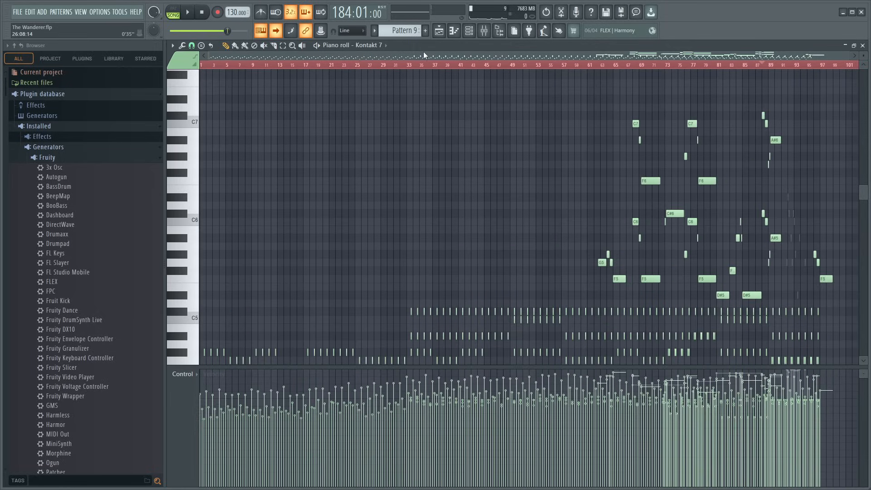
scroll(284, 128, "down", 5)
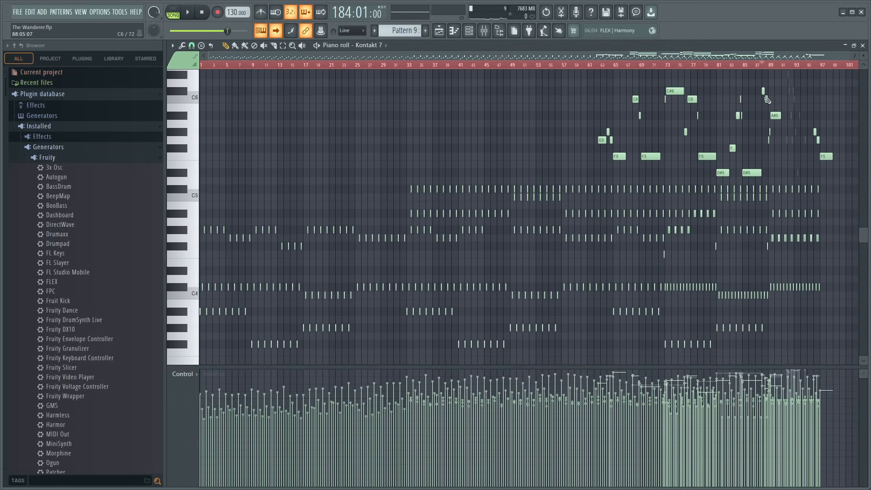
left_click(863, 45)
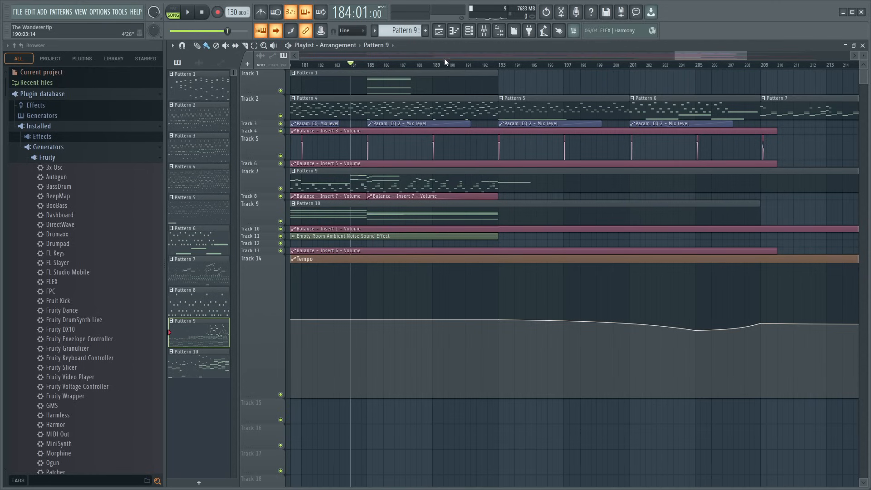
- Return the song position to bar 1 and examine the intro clips and Tempo automation up to Pattern 3's entry at bar 33
scroll(452, 67, "down", 8)
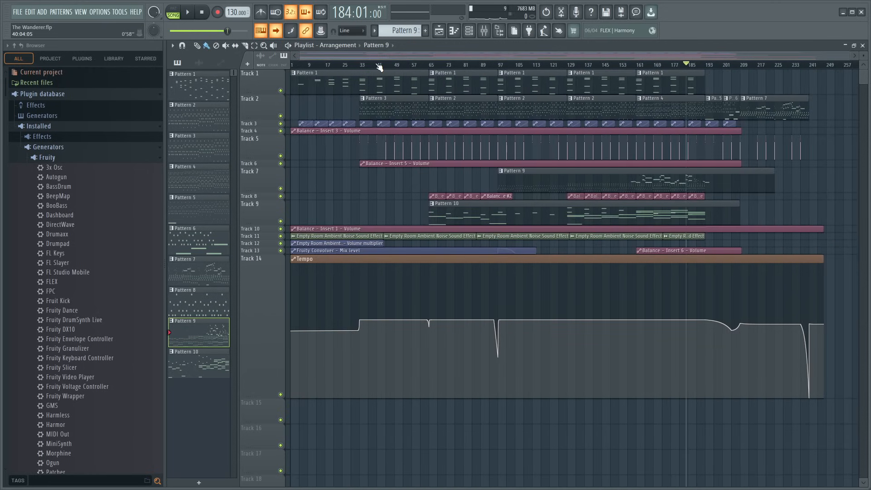
left_click_drag(377, 65, 242, 68)
scroll(349, 66, "up", 3)
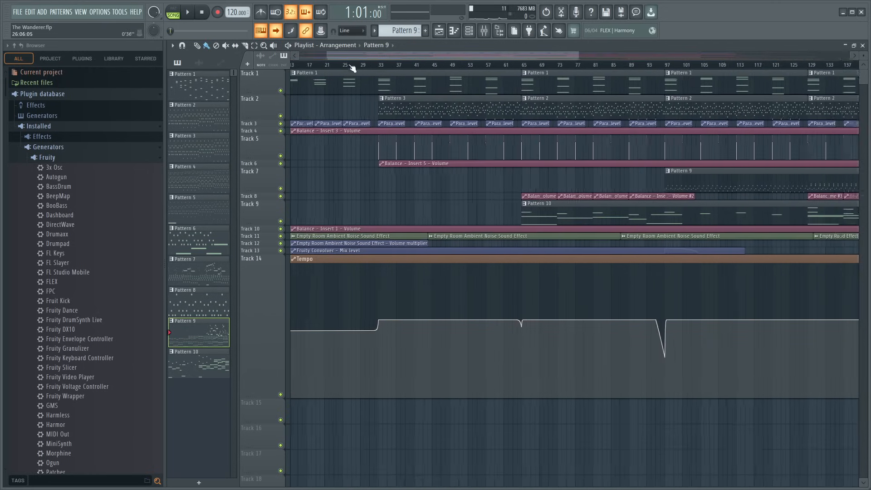
scroll(353, 68, "up", 4)
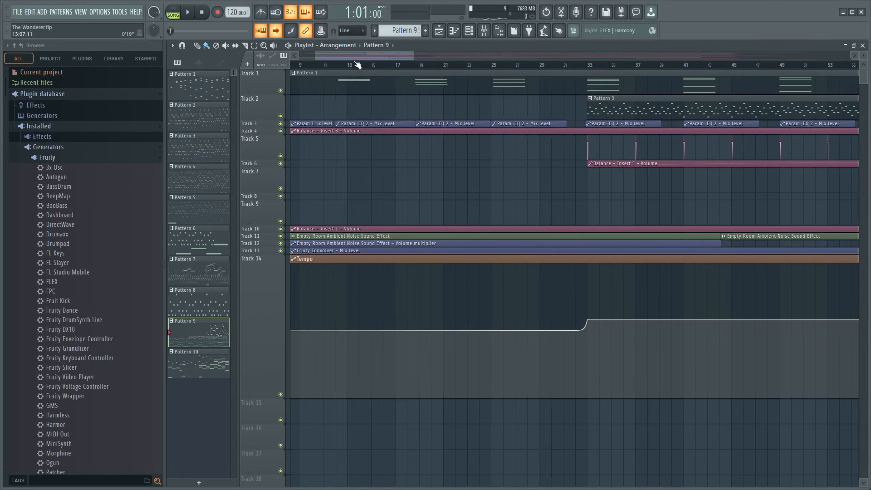
scroll(299, 64, "up", 3)
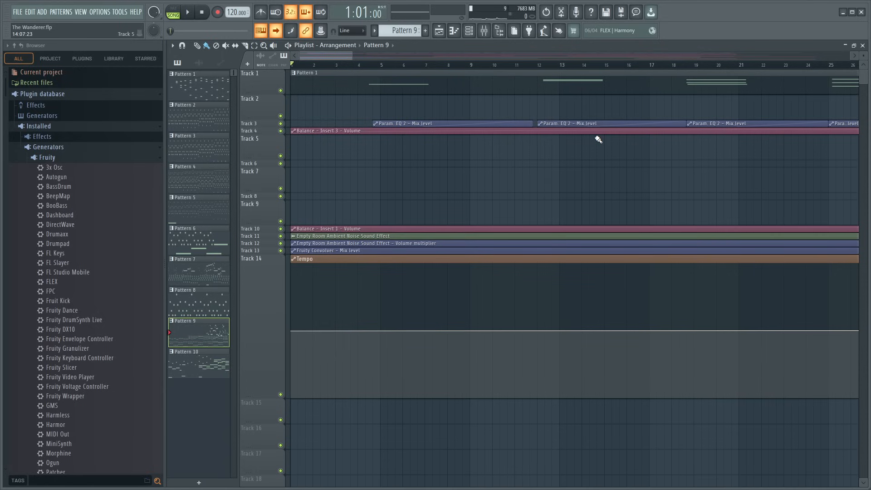
scroll(354, 71, "up", 2)
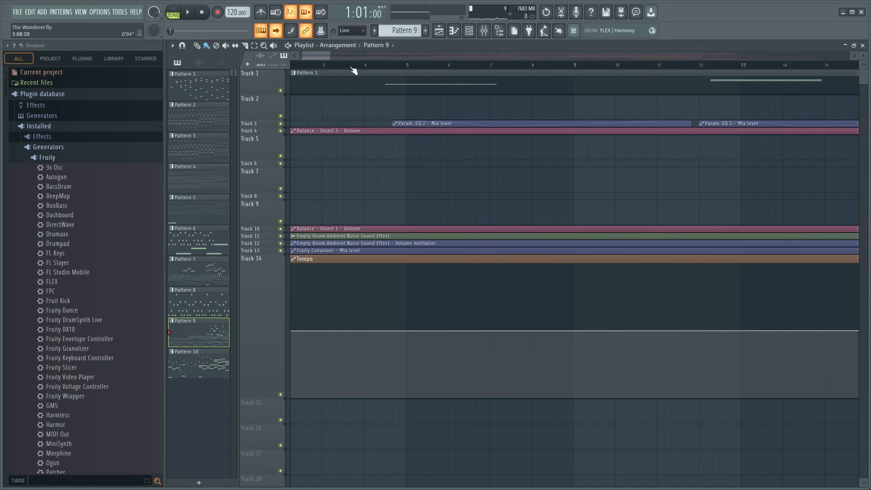
scroll(354, 71, "down", 5)
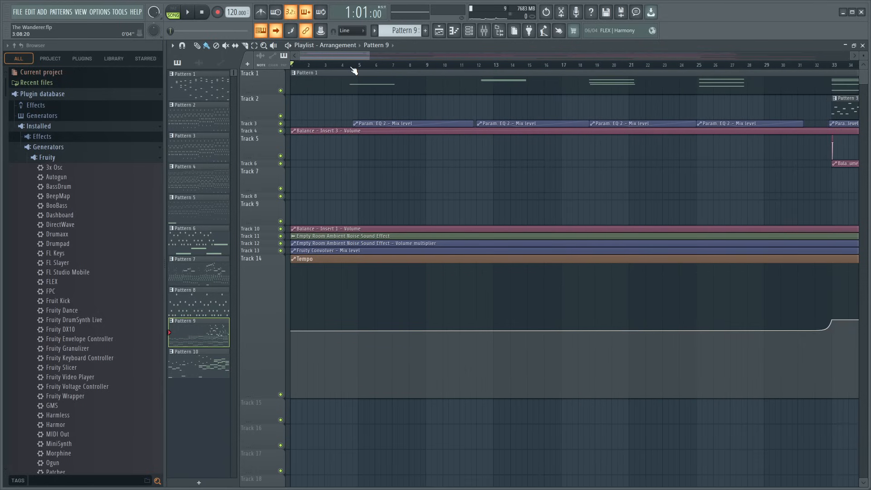
scroll(354, 71, "down", 1)
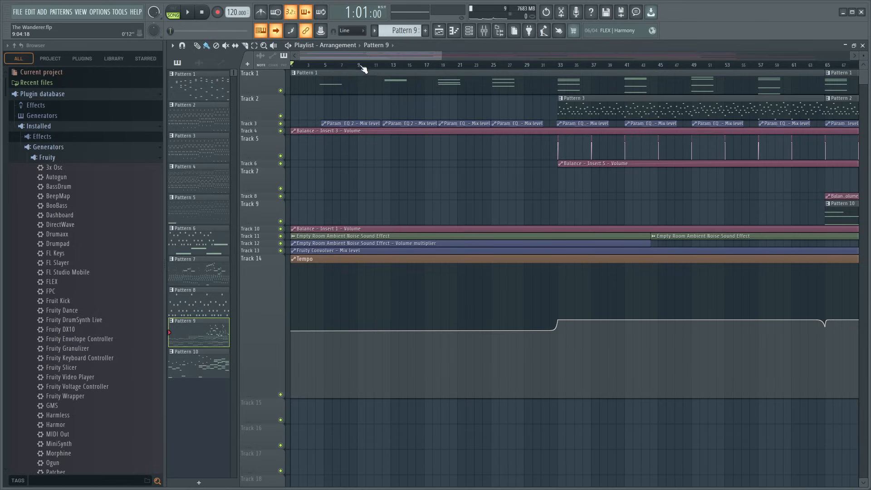
scroll(339, 69, "up", 4)
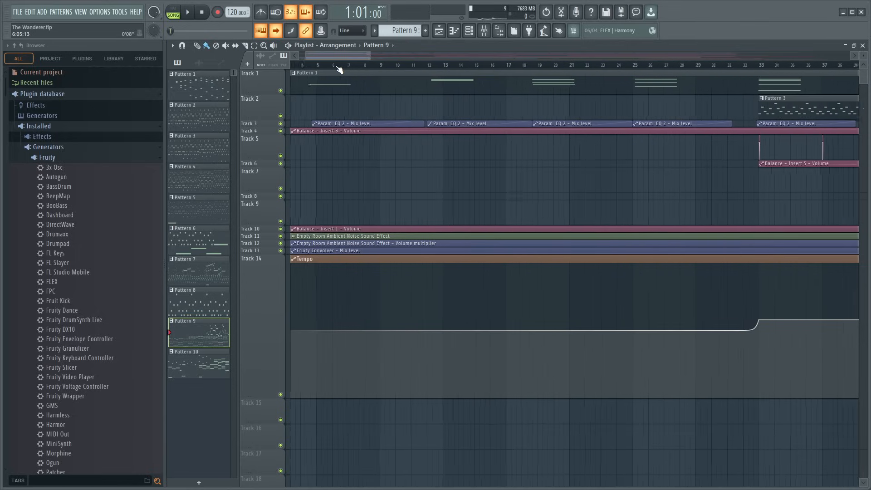
left_click_drag(336, 57, 157, 148)
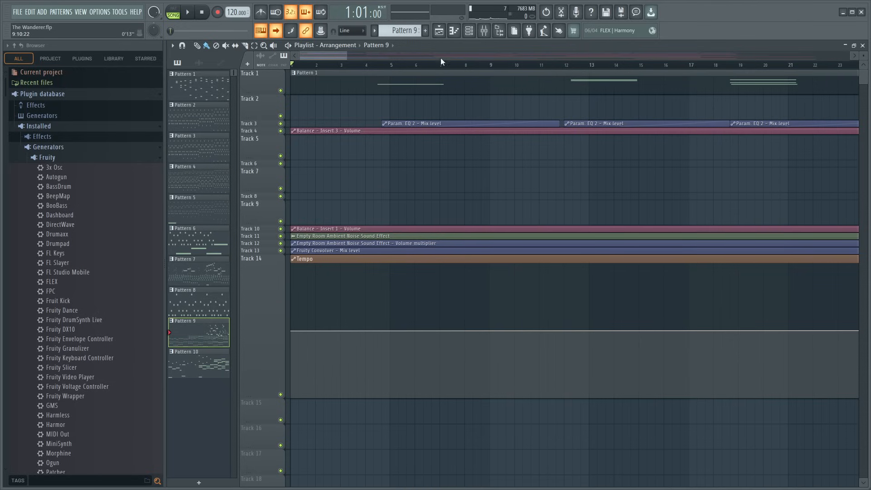
- Set the song position to bar 2 and compare the opening Pattern 1 notes with the tempo change and layers after bar 33
mouse_move(325, 66)
left_mouse_down()
mouse_move(308, 66)
mouse_move(317, 66)
left_mouse_up()
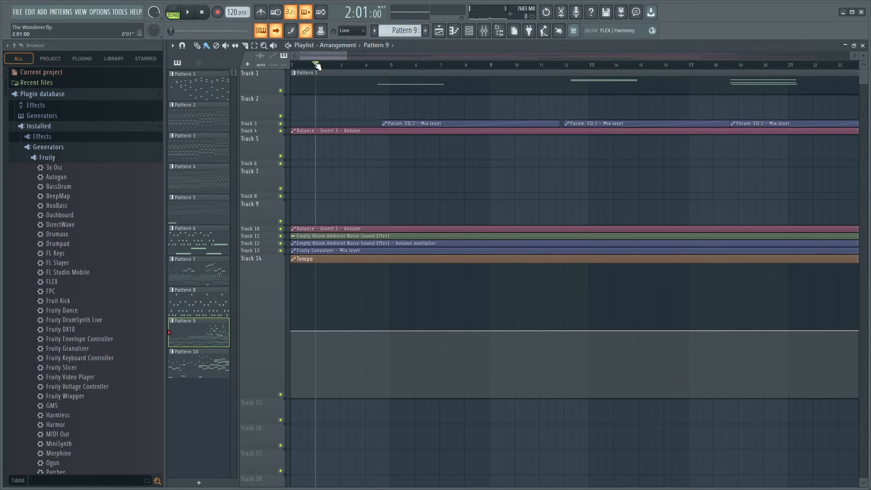
scroll(315, 64, "up", 5)
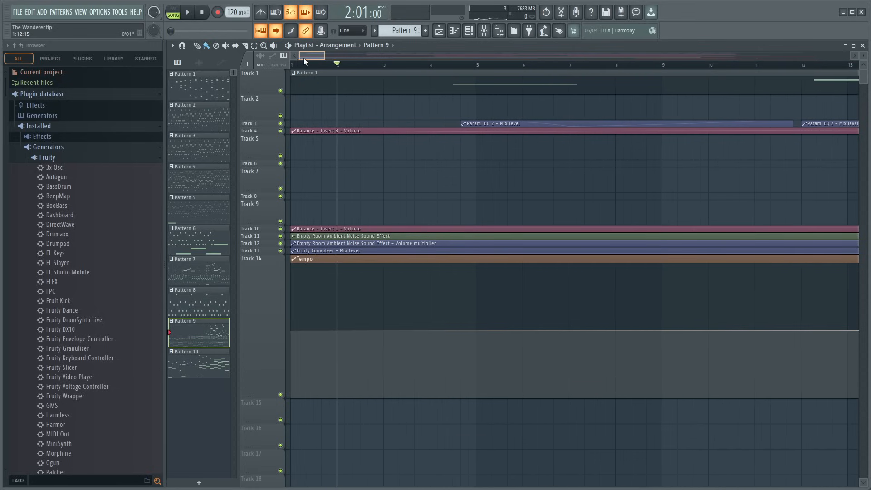
scroll(360, 71, "down", 6)
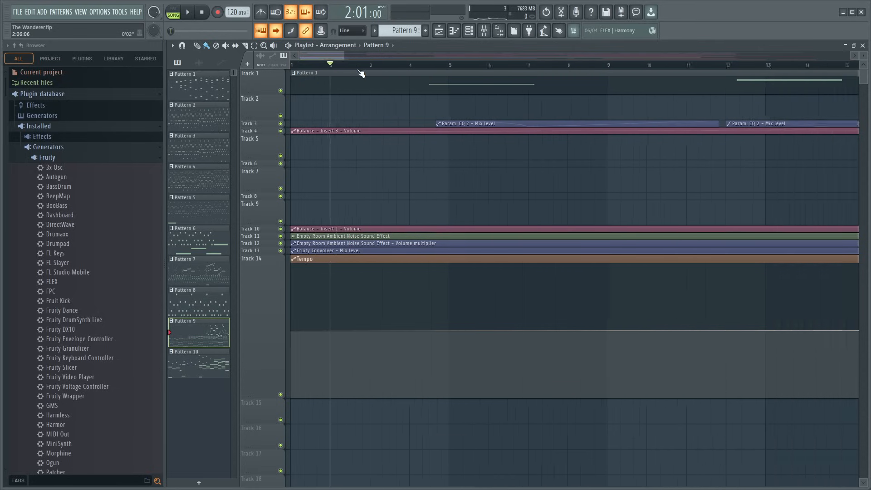
scroll(361, 71, "down", 2)
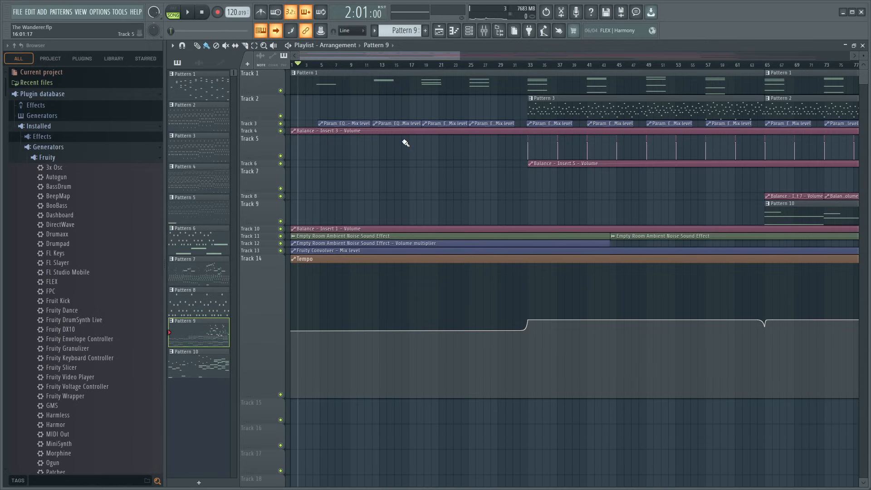
scroll(352, 67, "up", 3)
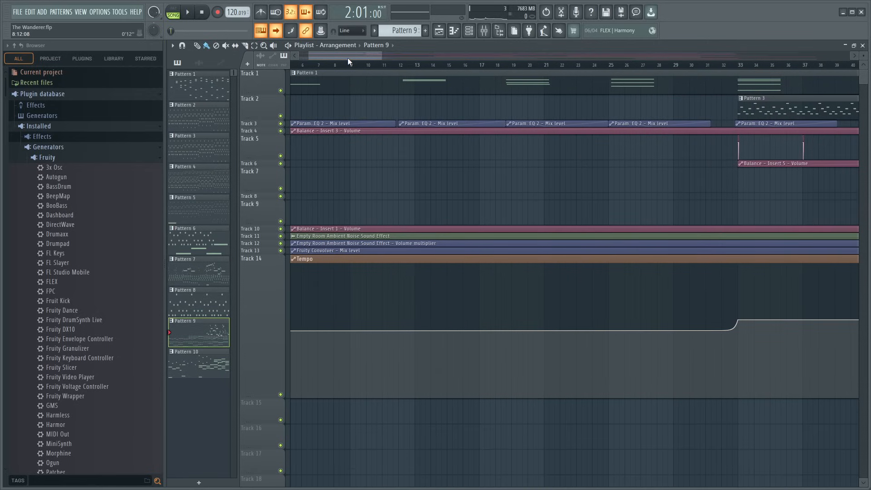
left_click_drag(348, 58, 337, 58)
scroll(334, 65, "up", 2)
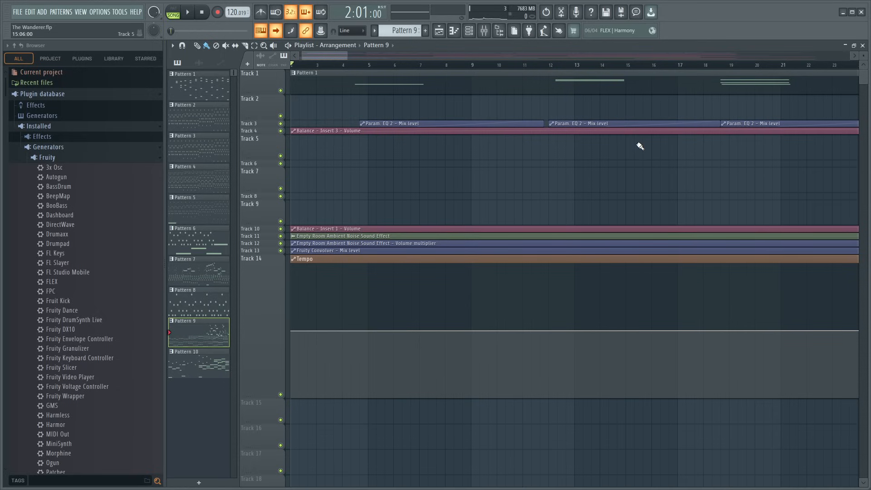
scroll(413, 71, "down", 3)
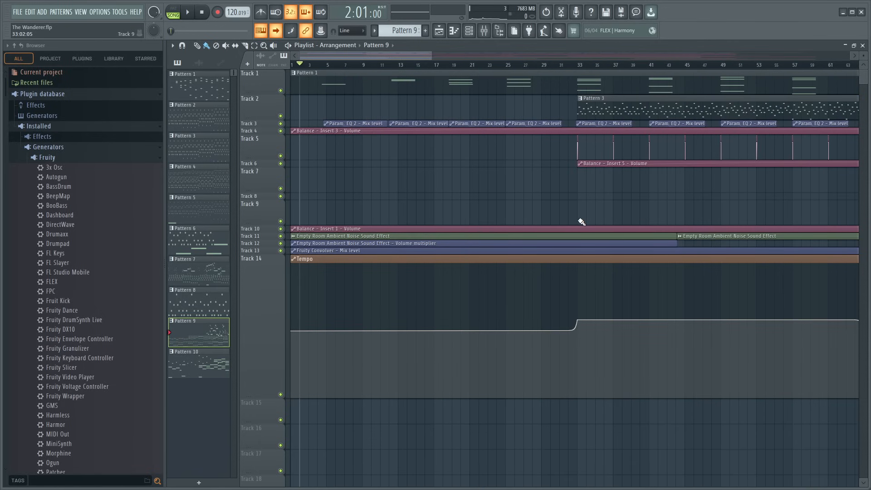
scroll(438, 64, "down", 4)
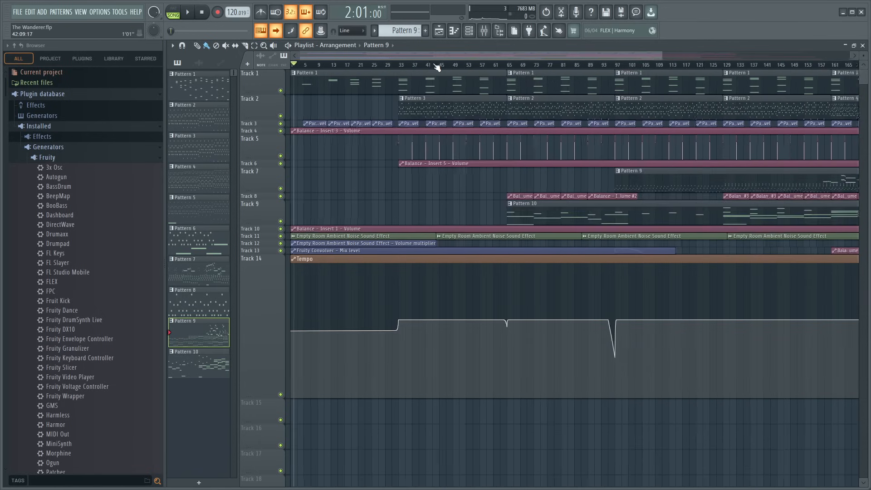
- Move the song position to the tempo changes at bars 32, 65 and 97 in turn
left_click(395, 66)
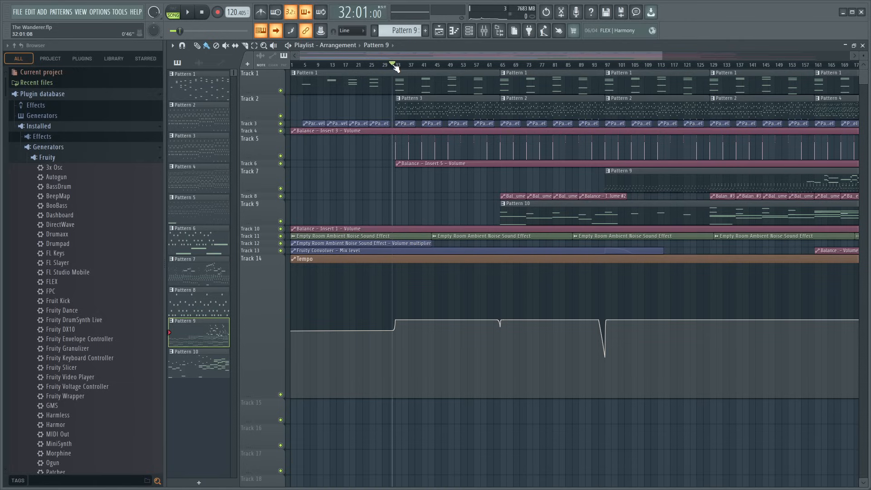
left_click_drag(468, 54, 571, 82)
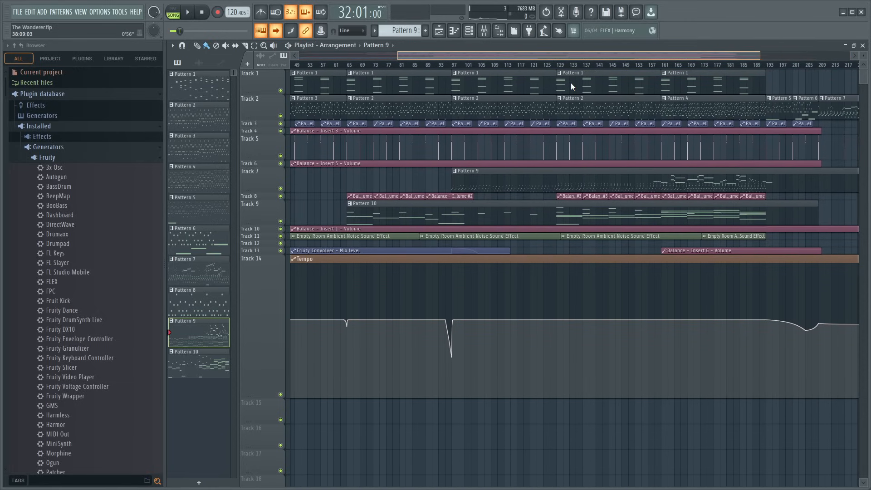
left_click(349, 68)
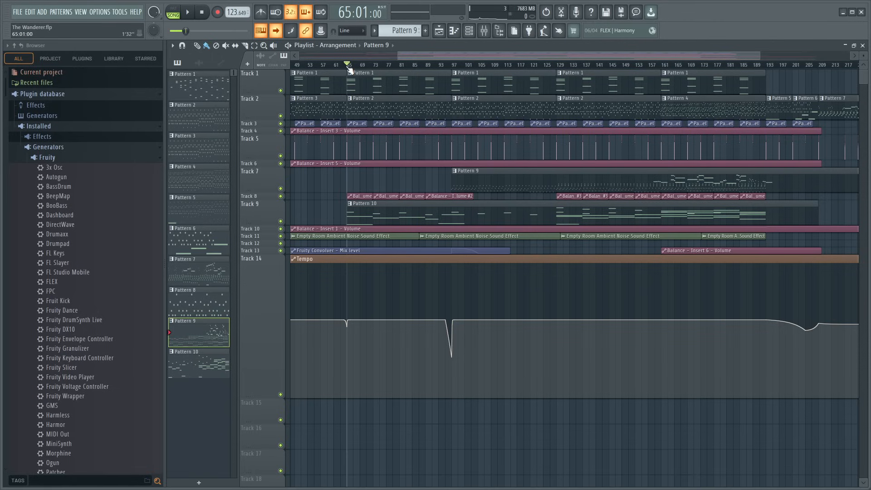
left_click(452, 67)
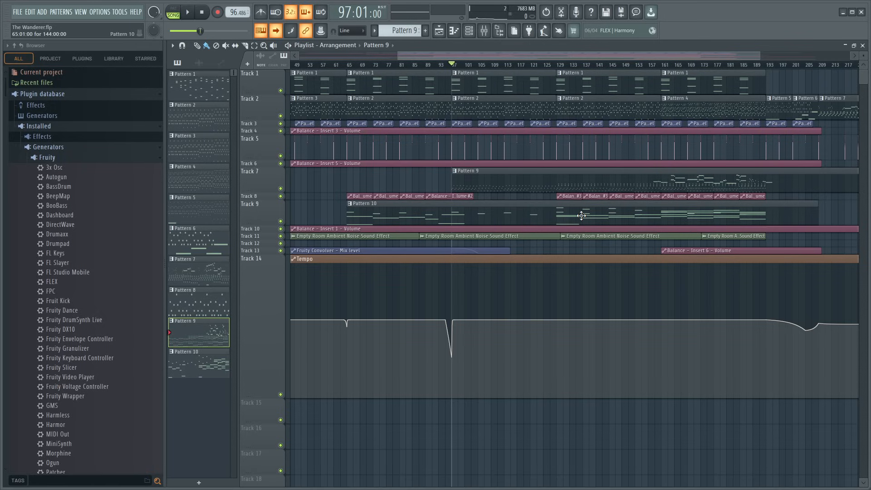
- Play the Tempo automation dip leading into bar 97, starting from about bar 95, and stop the playback
scroll(481, 66, "up", 5)
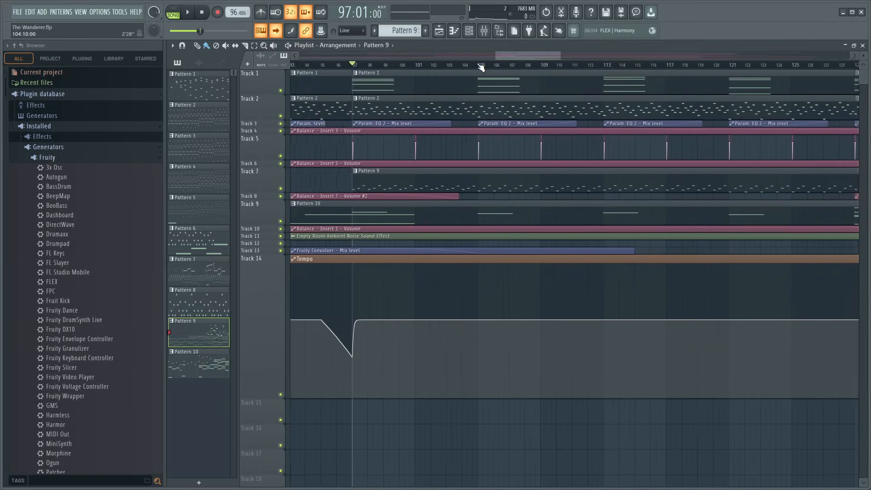
scroll(481, 66, "up", 2)
left_click_drag(515, 57, 508, 56)
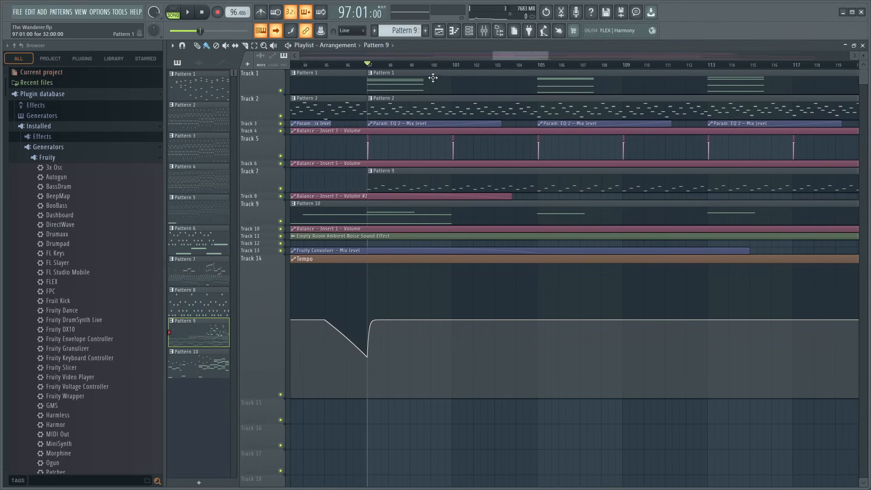
left_click_drag(372, 67, 334, 68)
key("space")
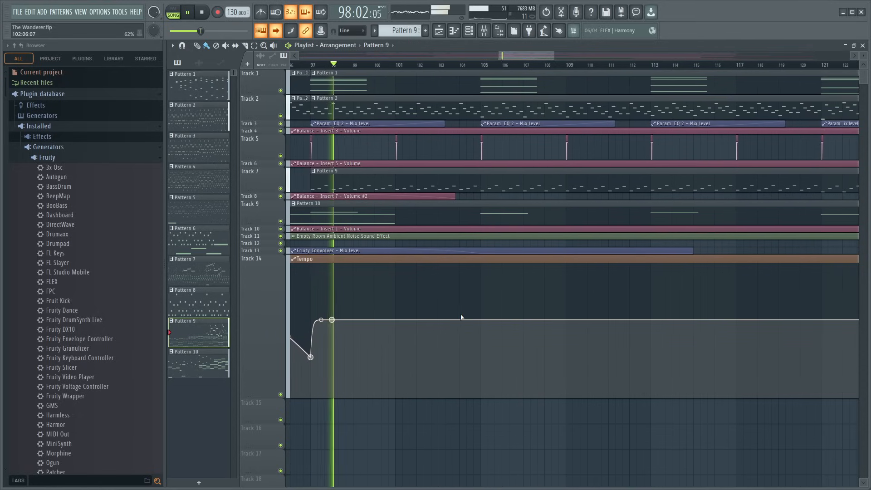
key("space")
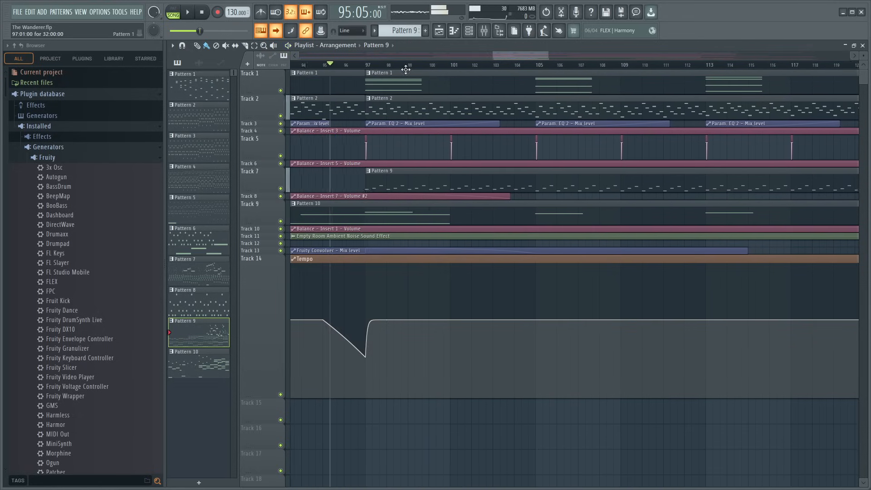
- Create a new empty pattern and place its clip on Track 15 at bar 97
left_click(426, 30)
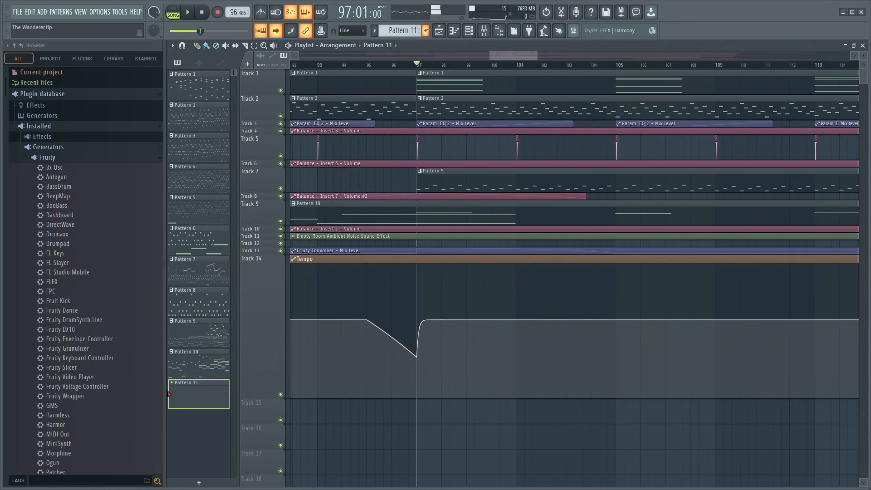
left_click(424, 408)
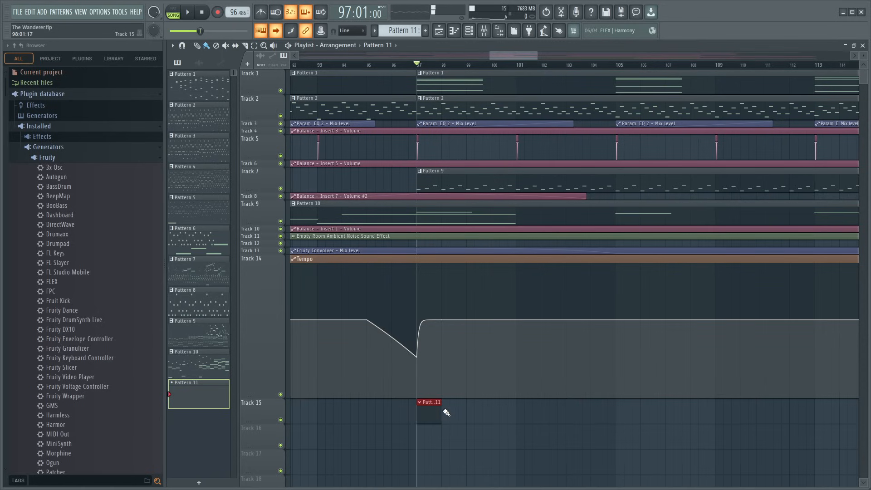
- Lengthen the Pattern 11 clip on Track 15 to 8 bars and shrink the Tempo track to the minimum height
left_click_drag(444, 412, 412, 421)
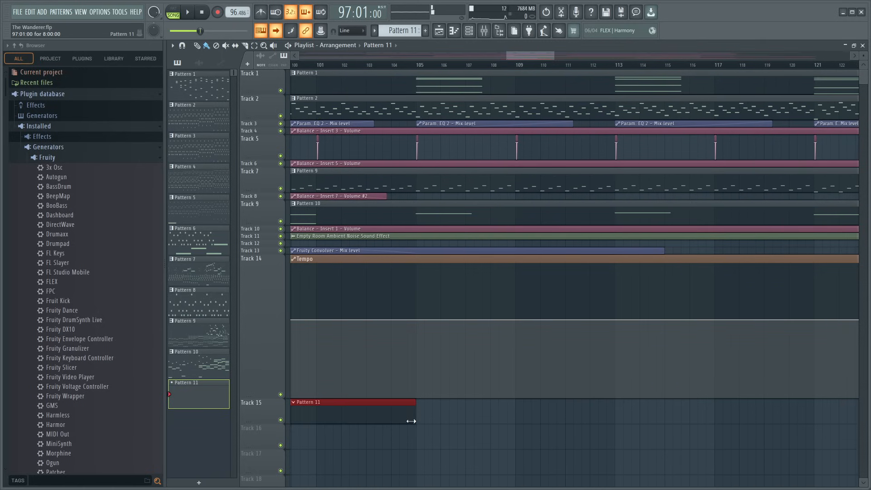
scroll(490, 68, "down", 3)
scroll(492, 69, "down", 3)
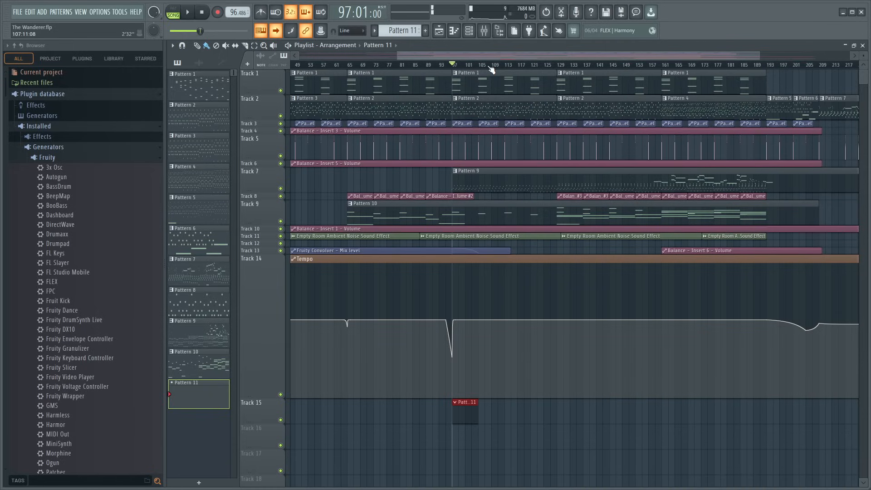
left_click_drag(270, 400, 280, 255)
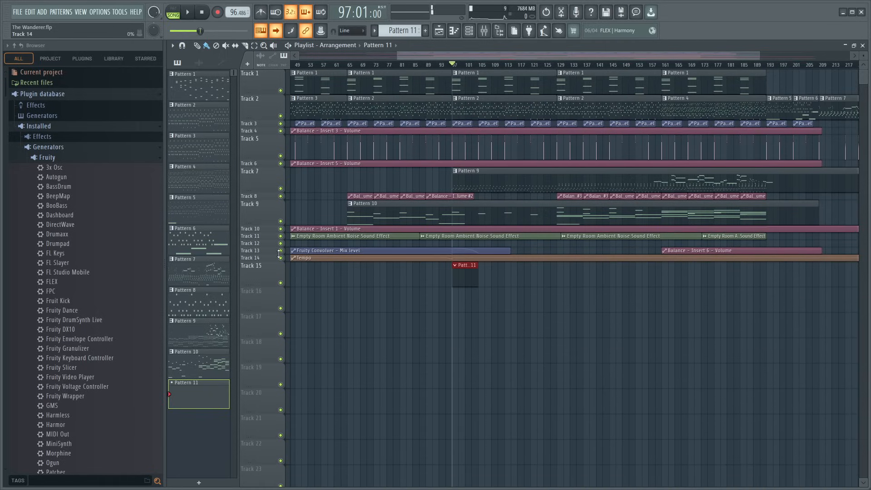
scroll(472, 64, "up", 6)
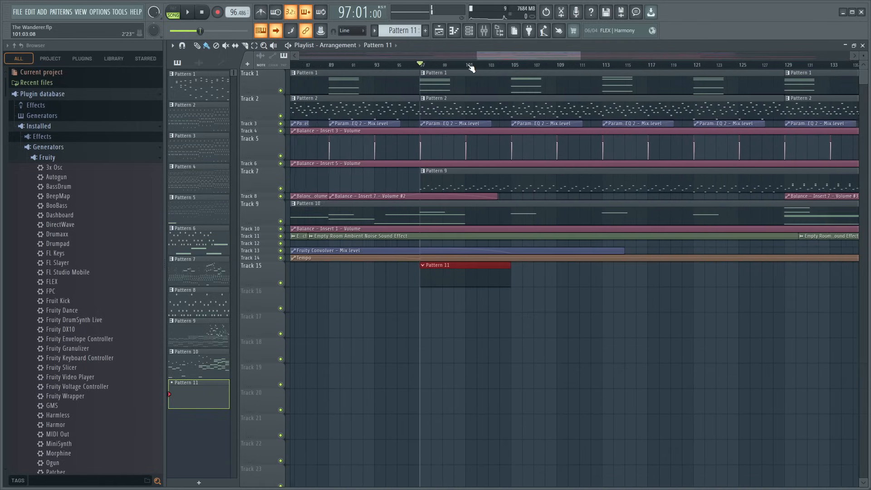
left_click_drag(521, 59, 520, 57)
scroll(496, 66, "up", 1)
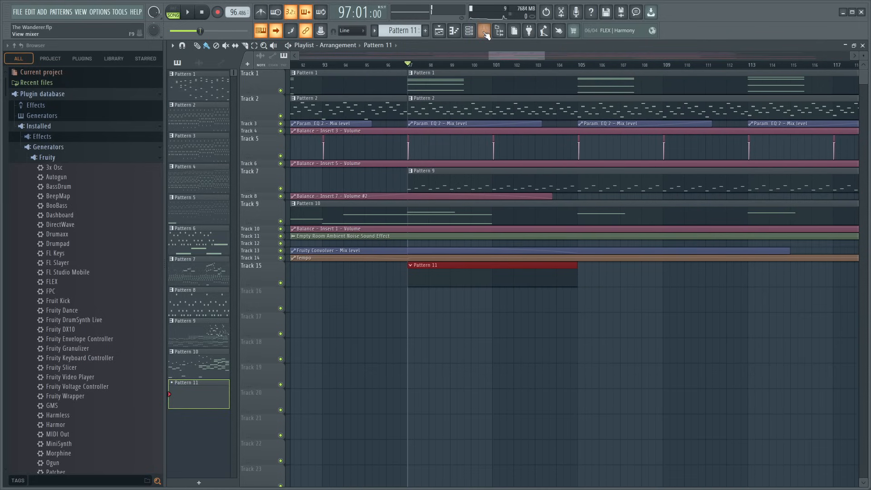
left_click(485, 32)
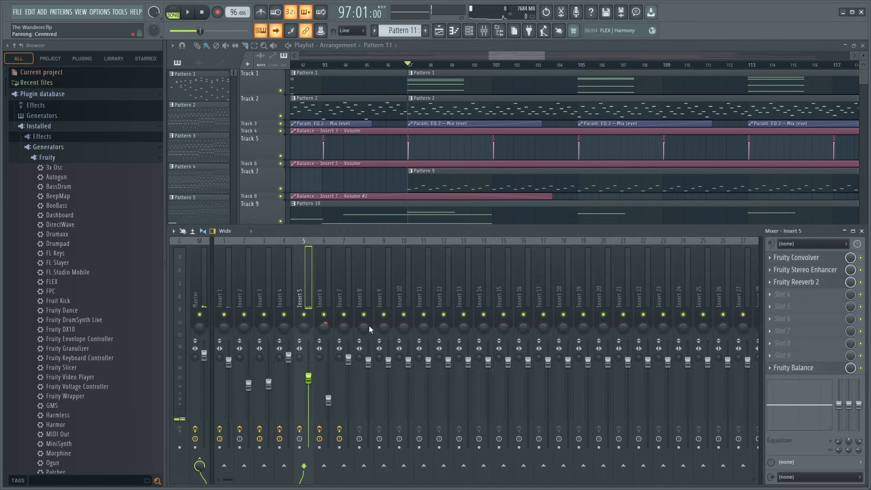
key("F9")
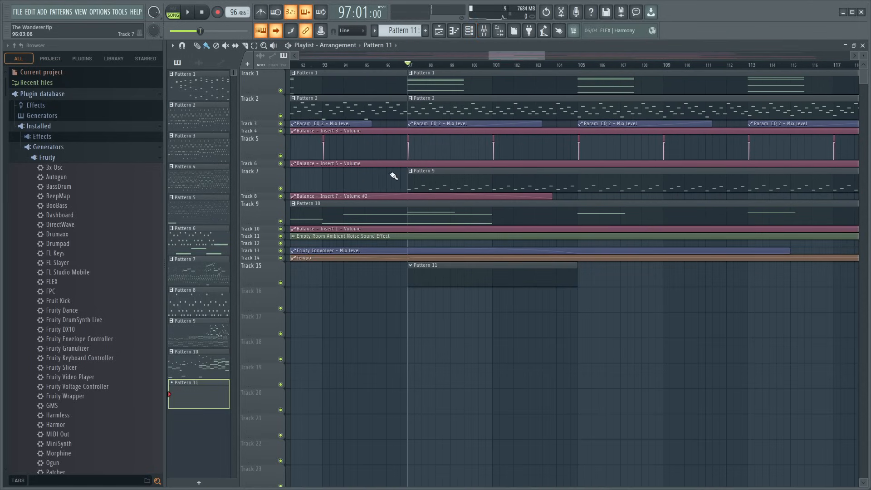
double_click(446, 284)
left_click(475, 33)
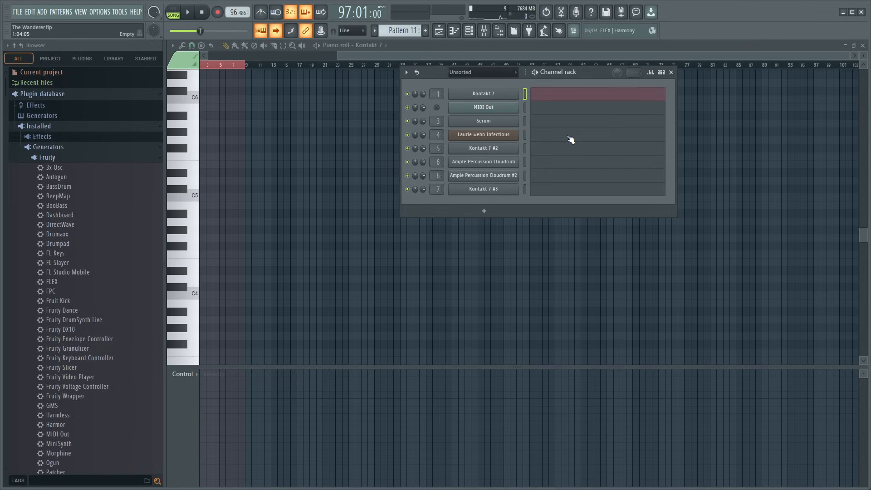
left_click(672, 72)
scroll(352, 68, "up", 5)
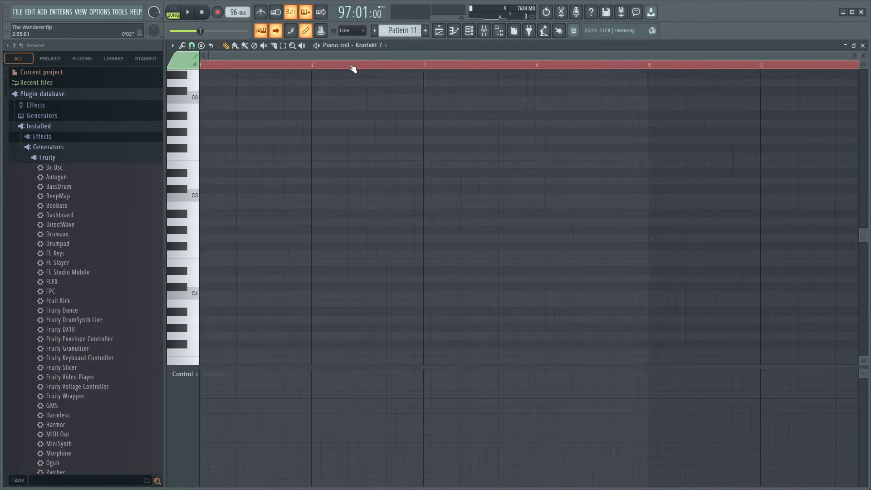
left_click(863, 46)
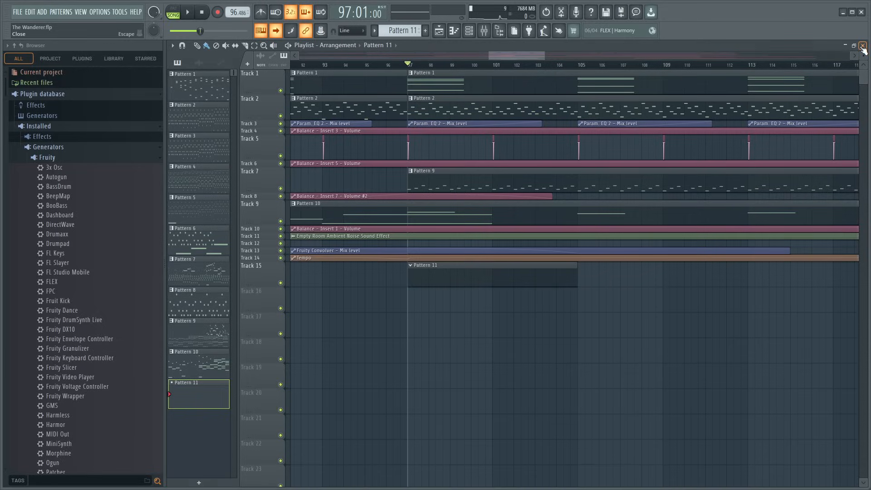
- Open Pattern 11 in the piano roll and show all channels in the channel rack
double_click(480, 281)
left_click(470, 30)
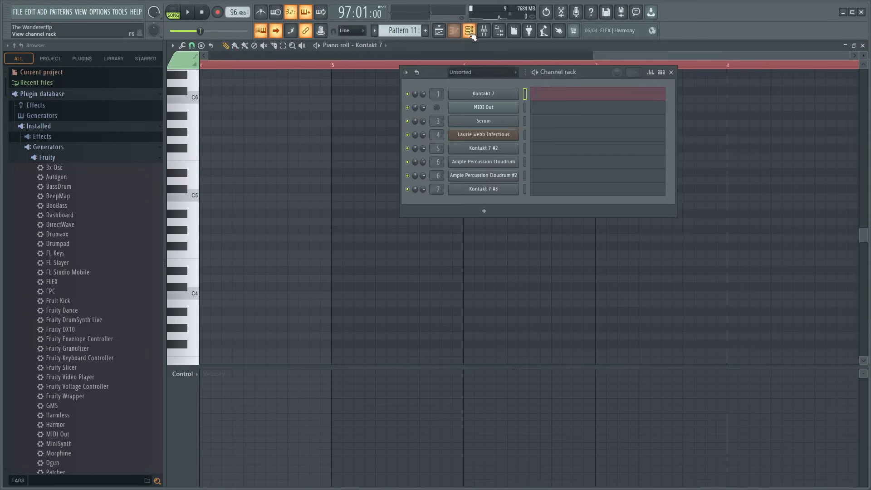
left_click(463, 77)
left_click(461, 84)
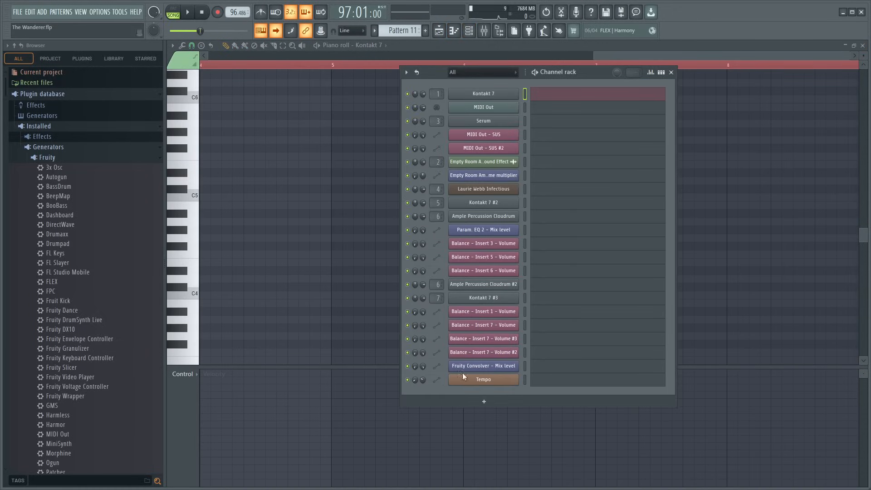
- Select the empty Insert 8 mixer track as the target for a new channel and close the mixer
left_click(484, 31)
left_click(364, 283)
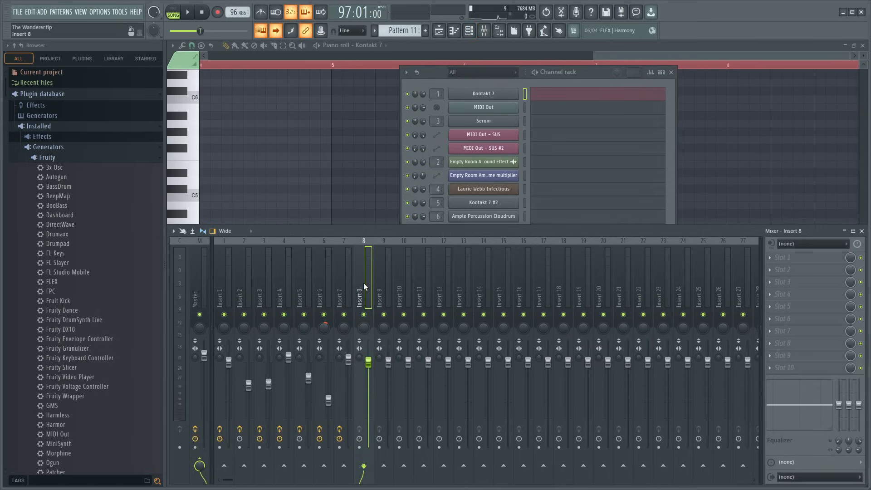
left_click(862, 232)
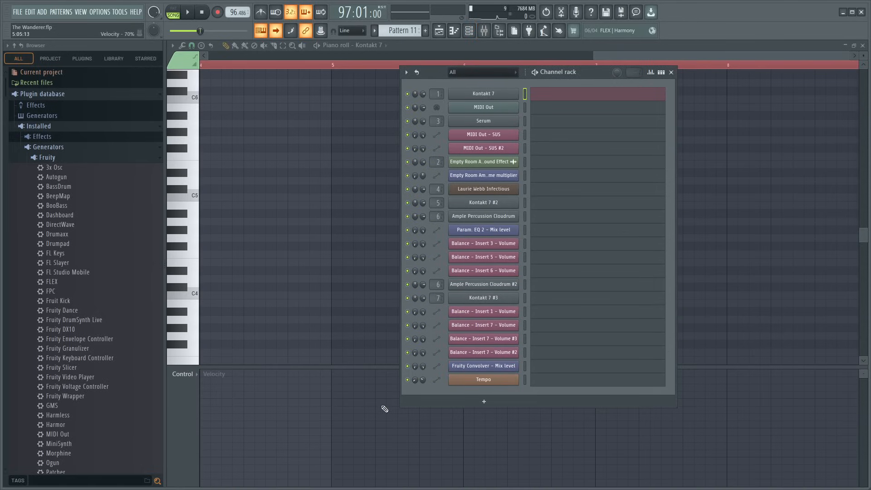
- Look through the installed Fruity and VST generators and collapse the plugin database in the browser
scroll(34, 360, "down", 10)
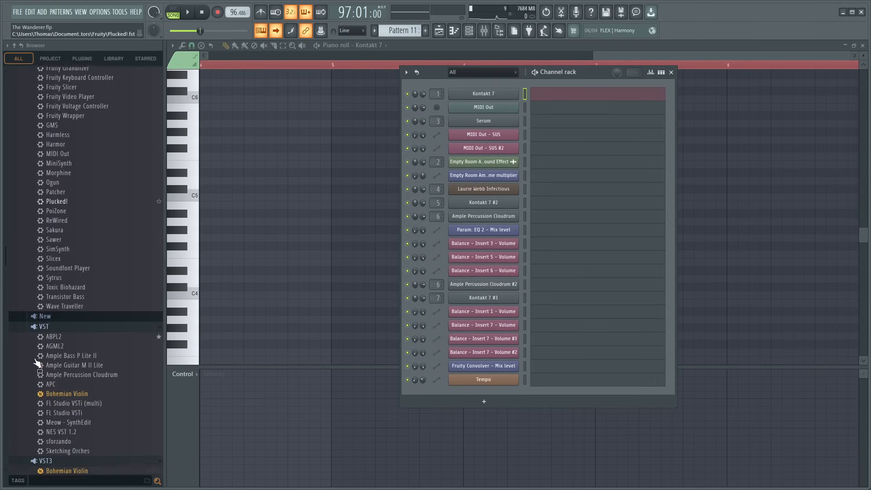
scroll(35, 360, "up", 10)
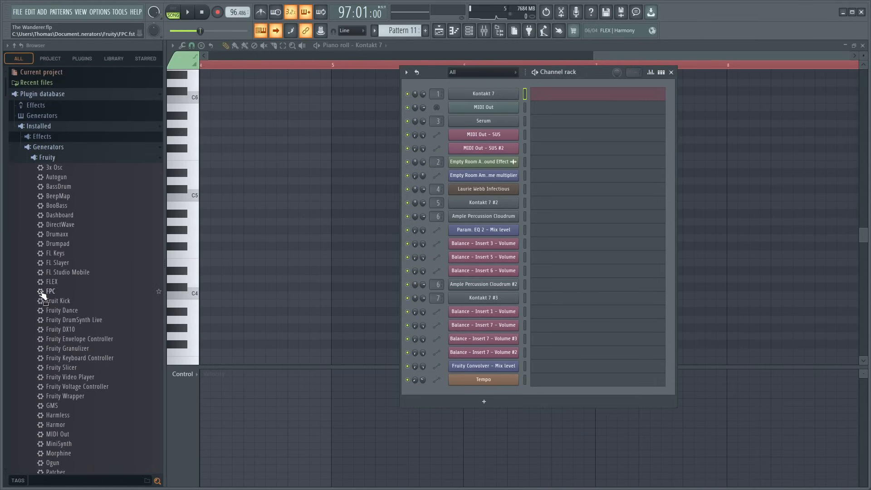
left_click_drag(45, 295, 511, 395)
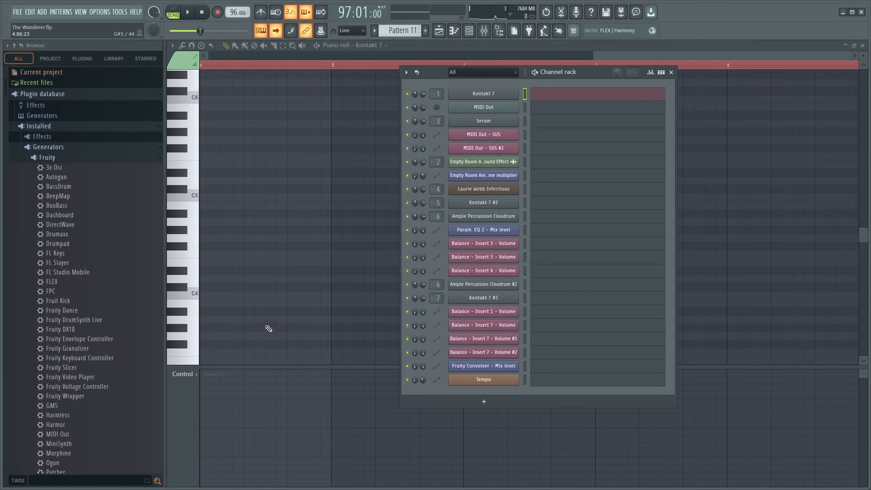
left_click_drag(268, 328, 94, 271)
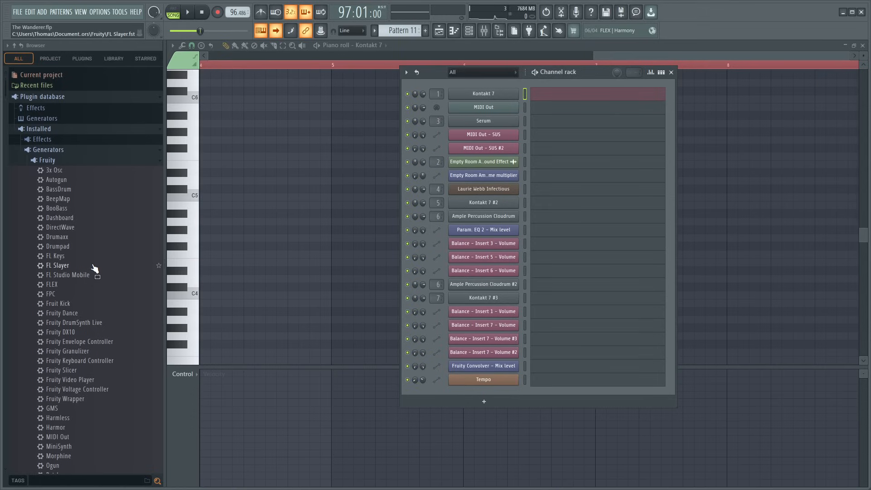
left_click(63, 94)
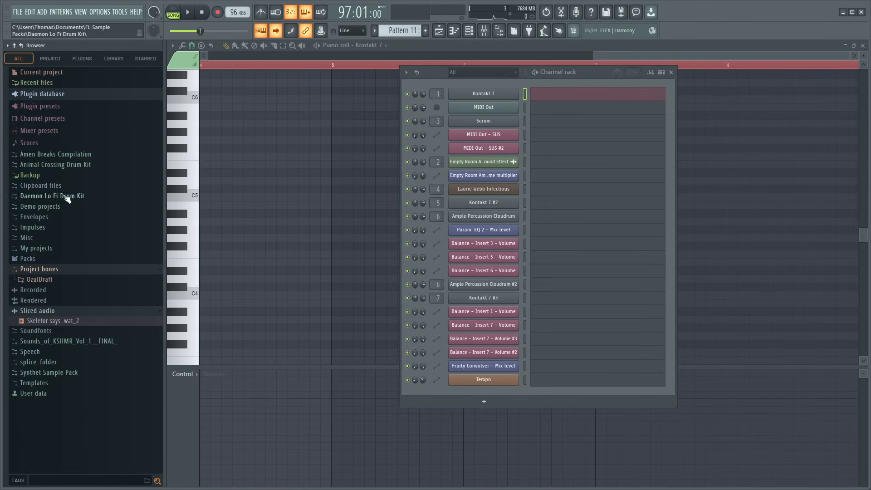
left_click(42, 98)
left_click(43, 97)
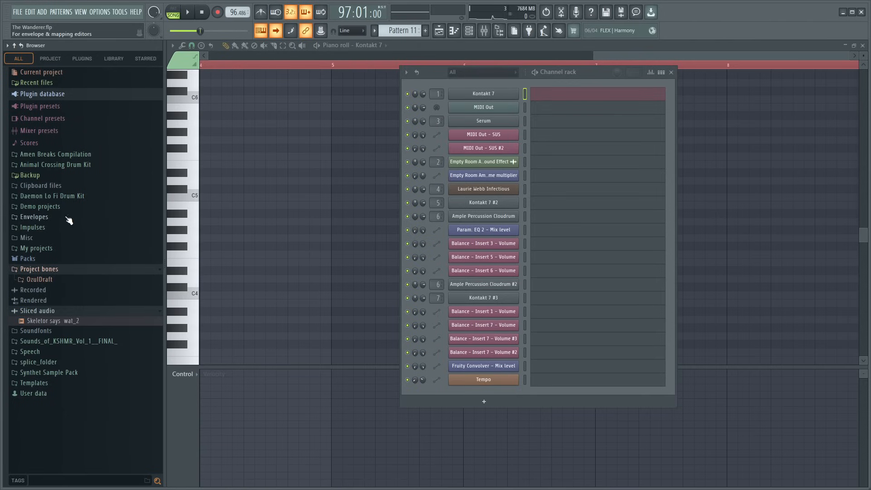
- Expand the Kicks folder of the Daemon Lo Fi Drum Kit in the browser
left_click(54, 197)
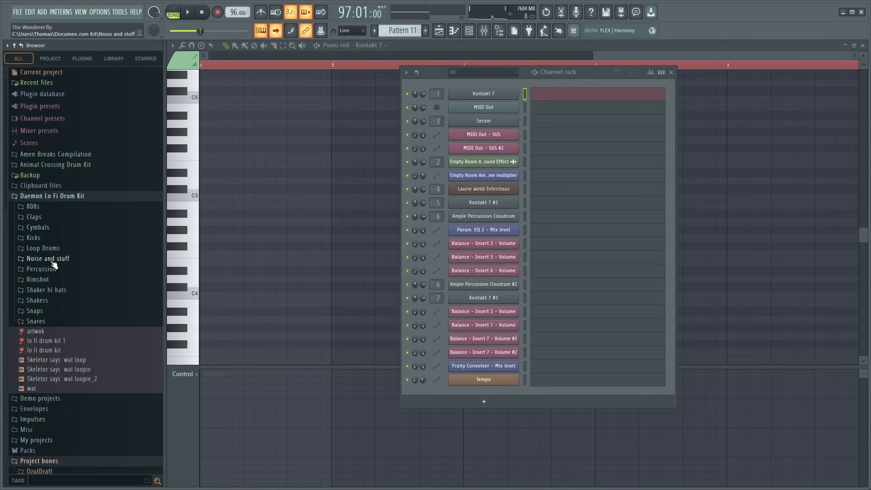
scroll(97, 386, "down", 3)
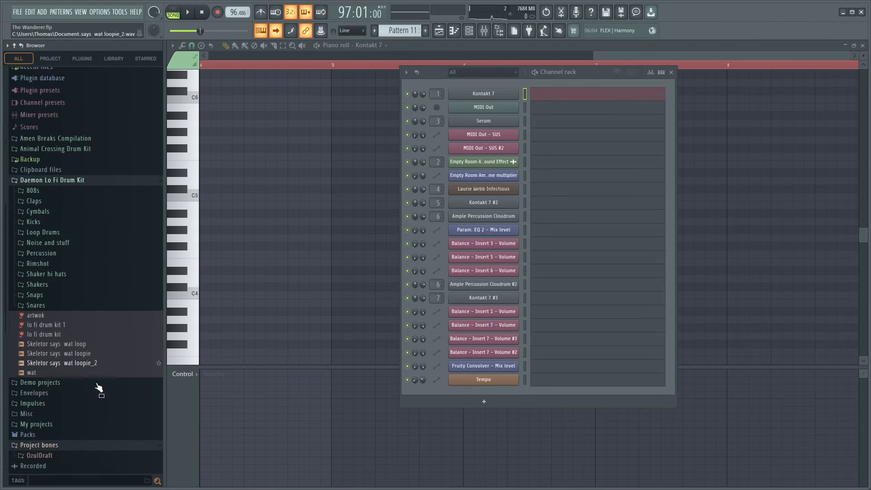
scroll(97, 386, "up", 3)
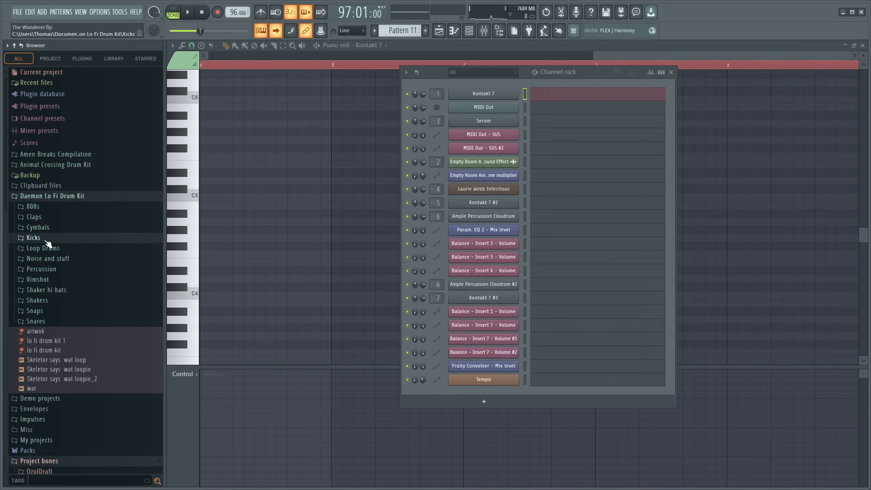
left_click(49, 237)
- Audition the kick samples from Kick 1 - C through Kick 14 - A#, returning to Kick 12 - F
left_click(58, 257)
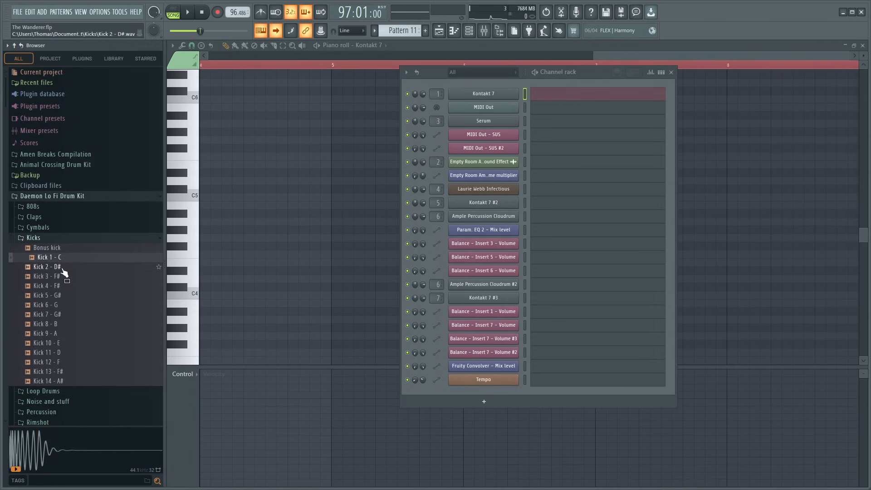
left_click(62, 266)
left_click(65, 276)
left_click(66, 286)
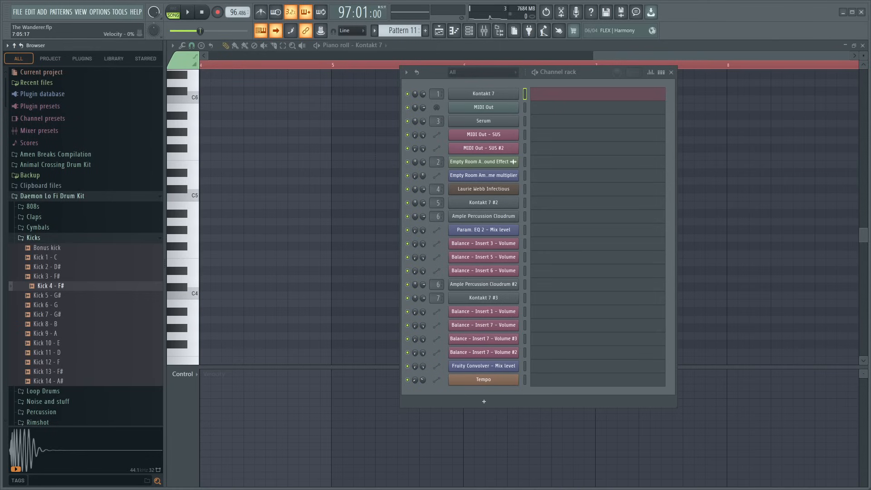
left_click(69, 295)
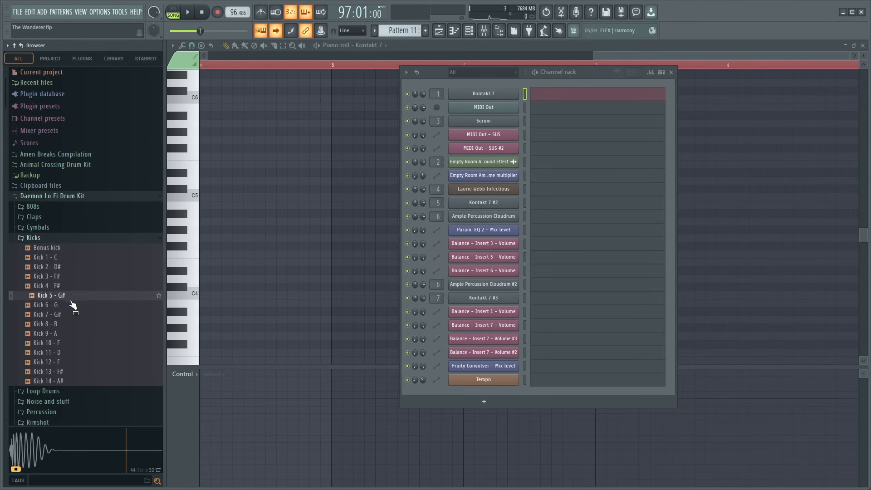
left_click(70, 307)
left_click(72, 317)
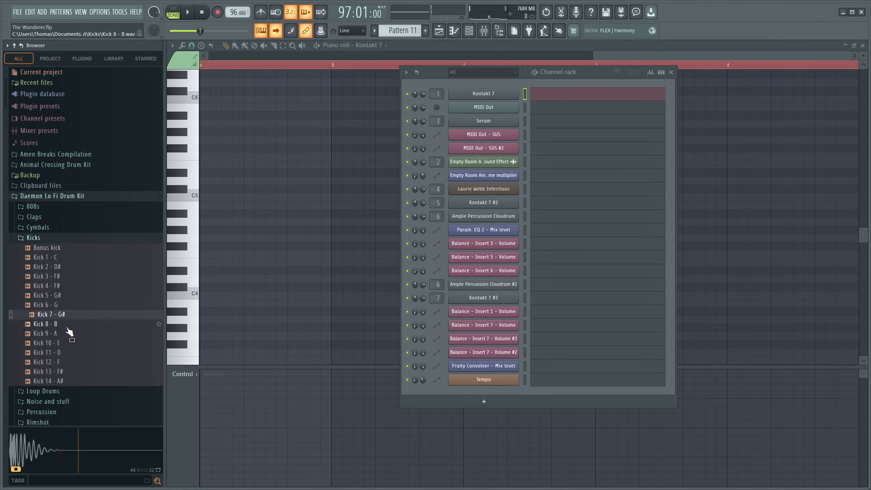
left_click(72, 326)
left_click(74, 335)
left_click(73, 345)
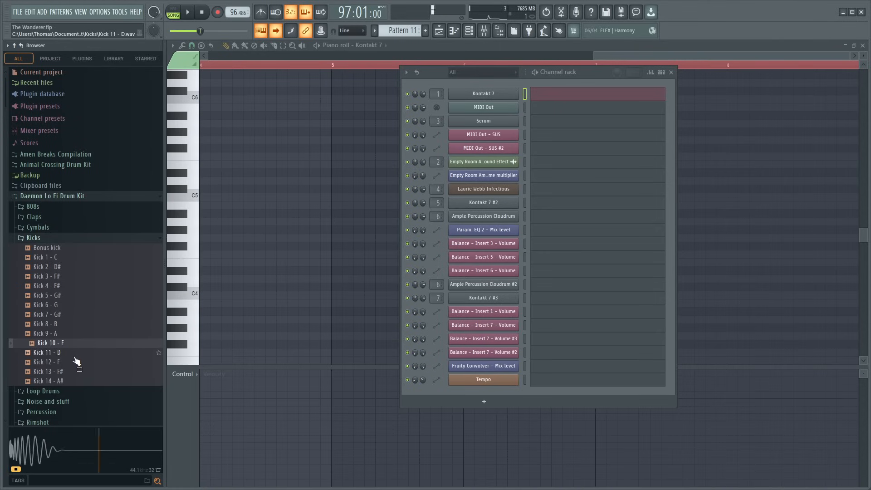
left_click(75, 353)
left_click(77, 363)
left_click(78, 372)
left_click(79, 381)
left_click(80, 372)
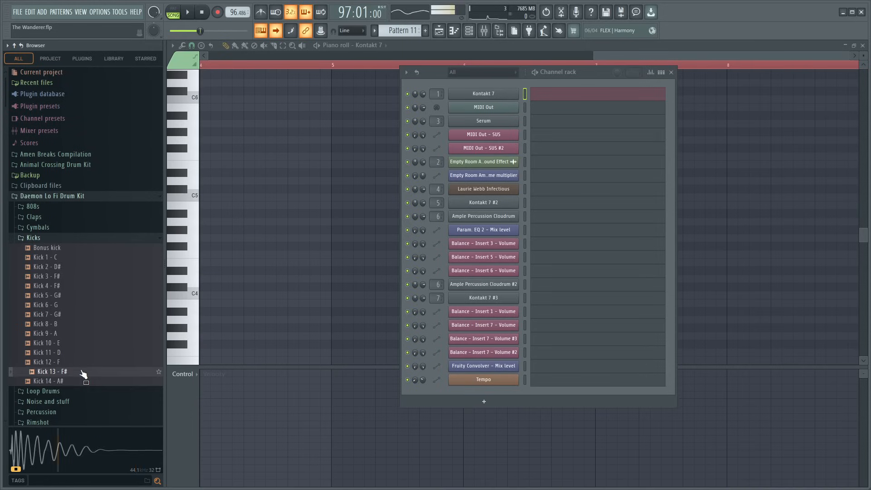
left_click(78, 363)
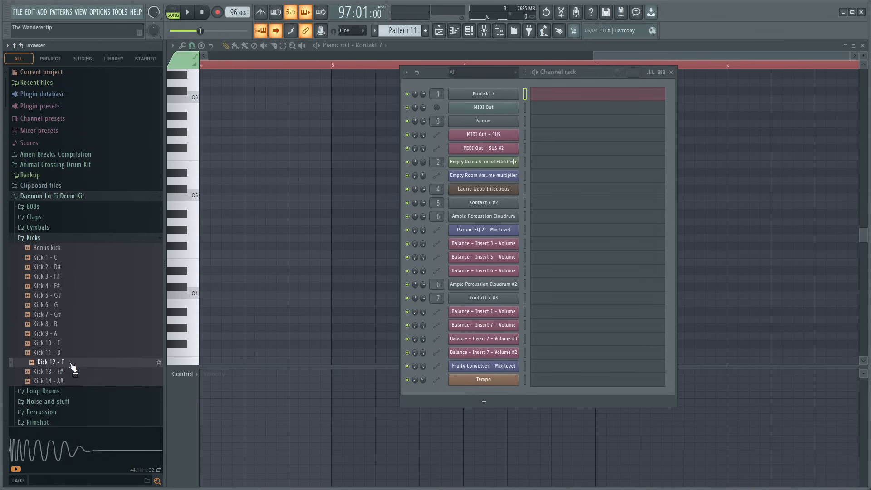
- Add the Kick 12 - F sample as a new channel below Tempo and close the channel rack
left_click_drag(72, 367, 168, 312)
left_click_drag(483, 403, 487, 398)
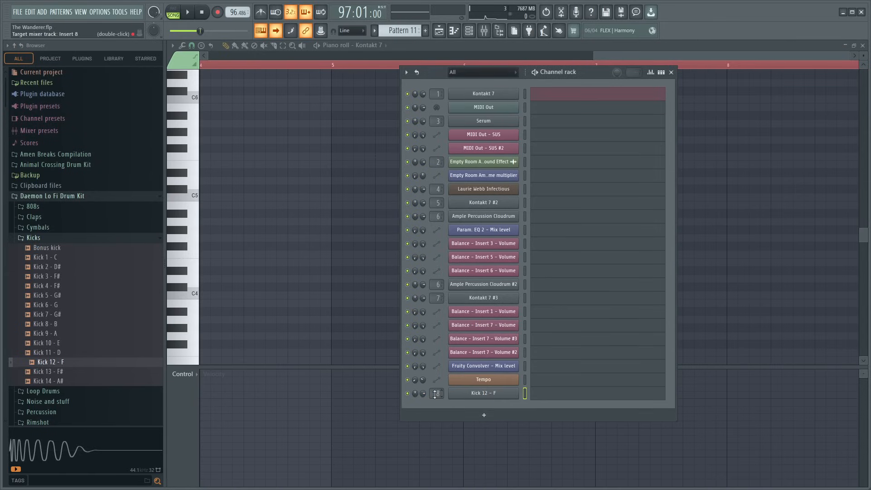
left_click(672, 73)
- Play the song from bar 97 with Pattern 11's piano roll open, and stop the playback
scroll(209, 64, "up", 5)
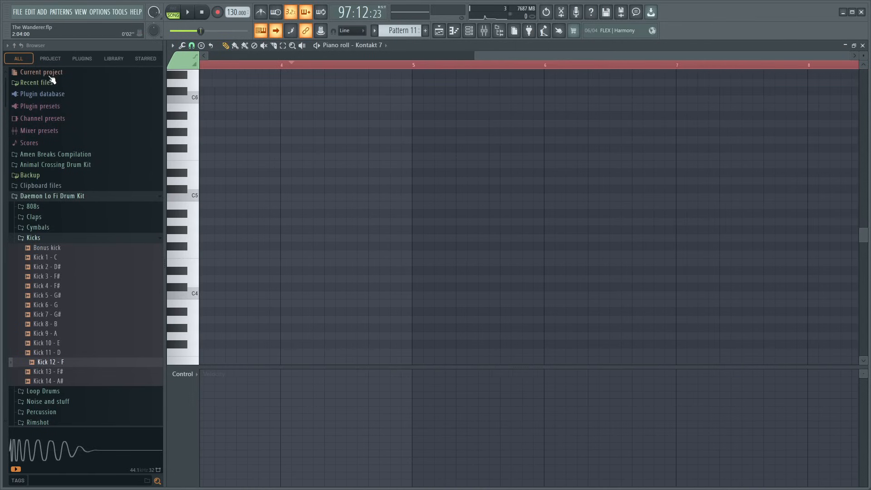
key("space")
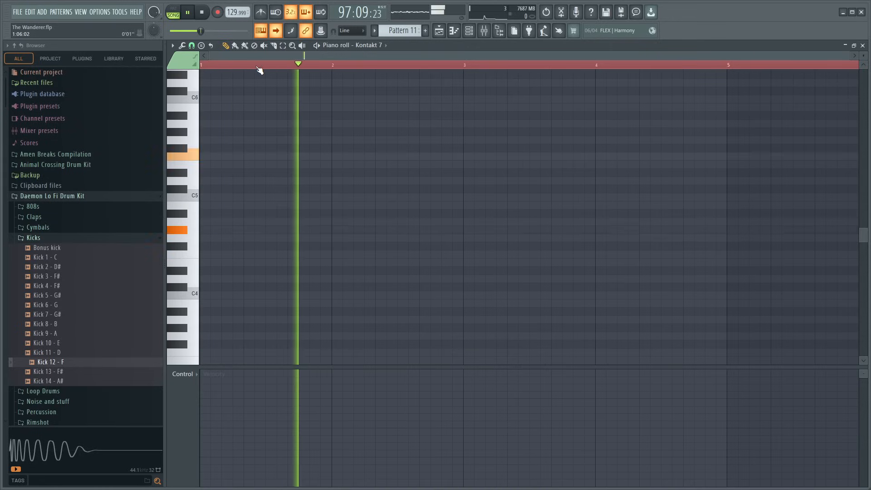
key("space")
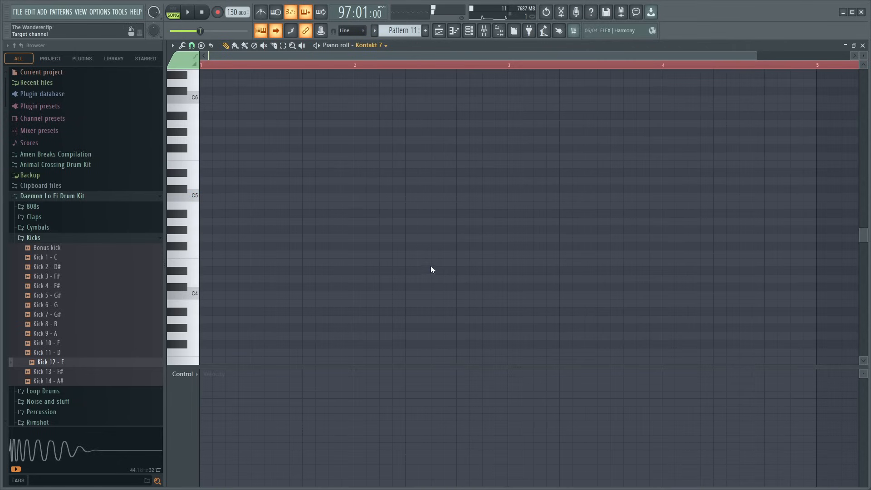
- Place a C5 note at the start of bar 1 in the Kick 12 - F piano roll of Pattern 11
left_click(221, 197)
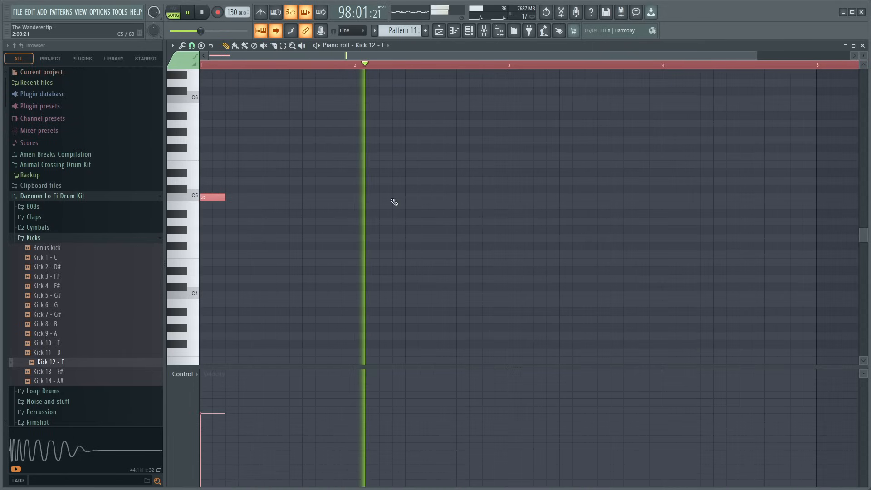
- Stop playback and place C5 kick notes at the start of bars 2, 3 and 4 in Pattern 11
left_click(357, 197)
key("space")
left_click(512, 197)
left_click(666, 198)
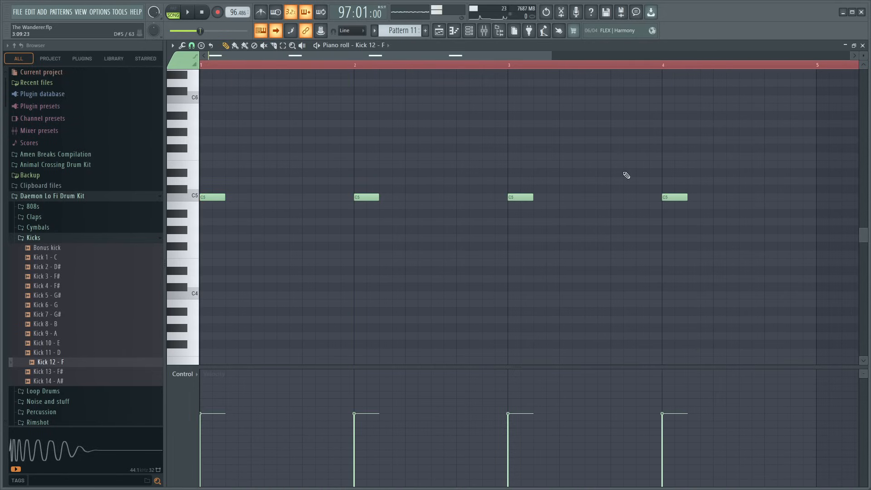
- Select the four C5 kick notes and duplicate them onto the starts of bars 5 to 8
scroll(501, 73, "down", 1)
left_click_drag(496, 55, 551, 56)
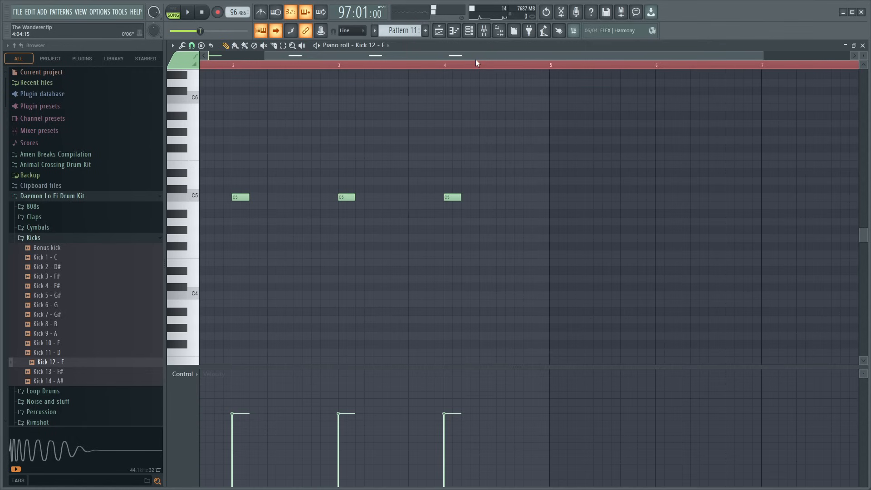
scroll(476, 59, "down", 2)
left_click_drag(480, 161, 193, 227)
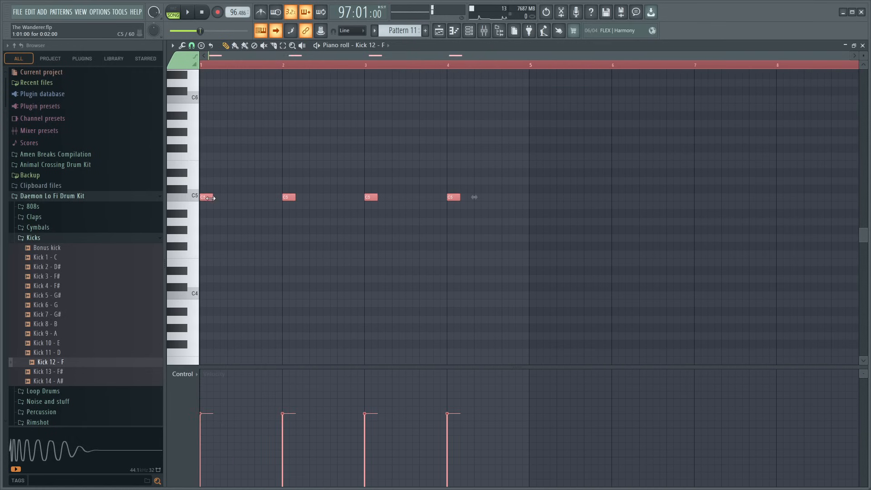
left_click_drag(206, 198, 538, 200)
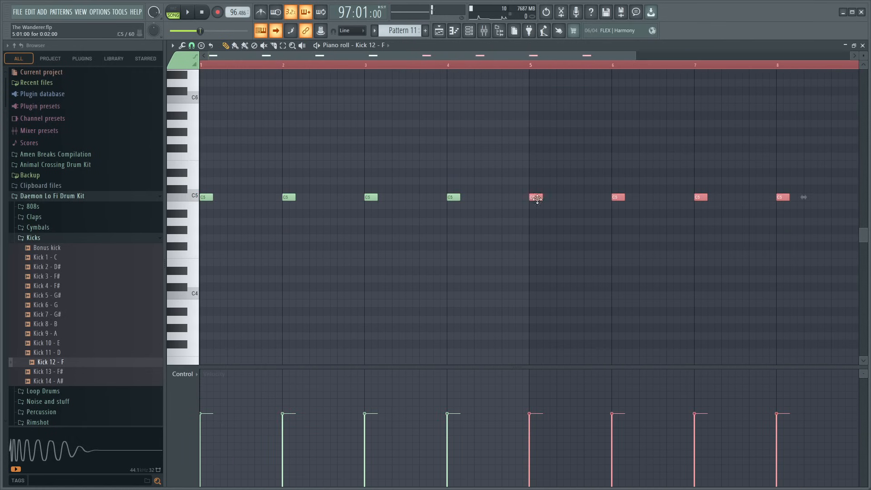
- Add Fruity delay 2 to mixer Insert 8, solo the insert, and switch the delay's feedback mode to ping-pong
left_click(482, 36)
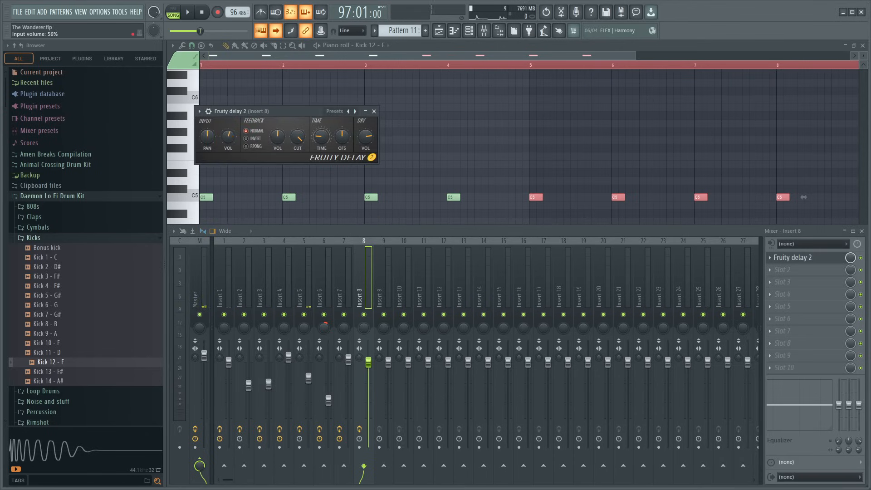
right_click(364, 315)
key("space")
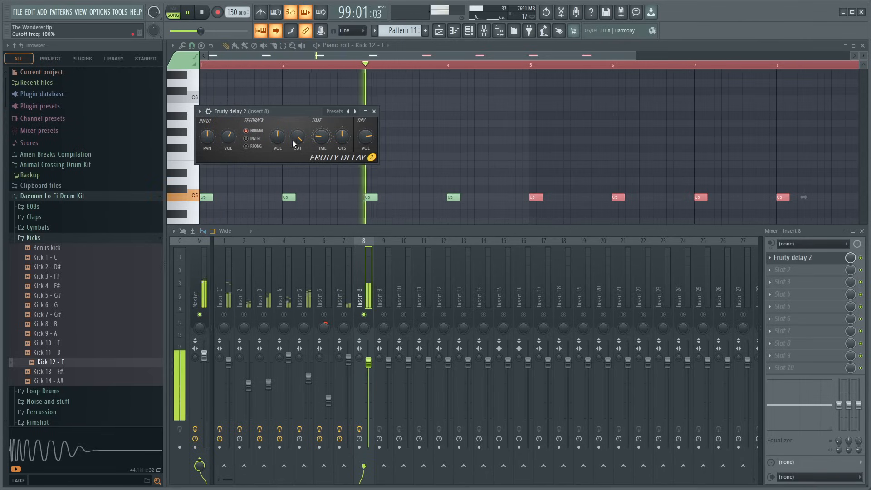
left_click(247, 147)
key("space")
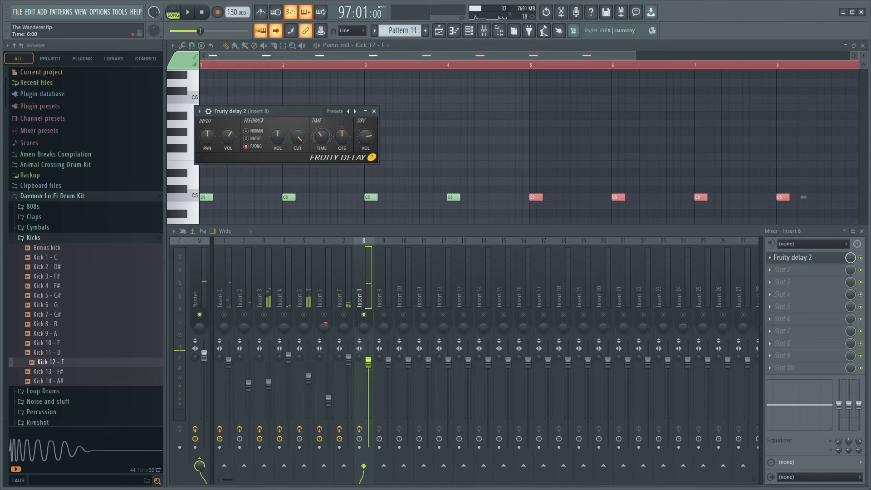
- Adjust the delay time on Insert 8 while replaying from bar 97, and lower the delay's input volume to 26%
key("space")
key("space")
key("space")
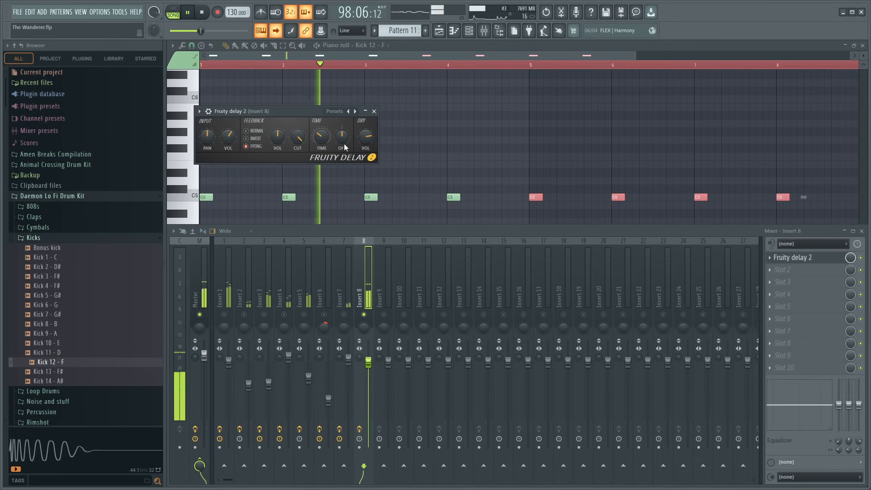
key("space")
key("space")
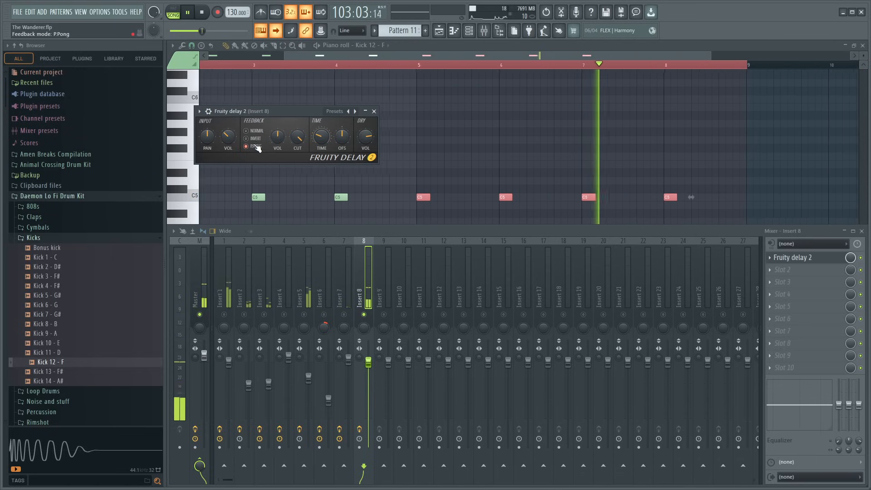
left_click_drag(226, 141, 227, 151)
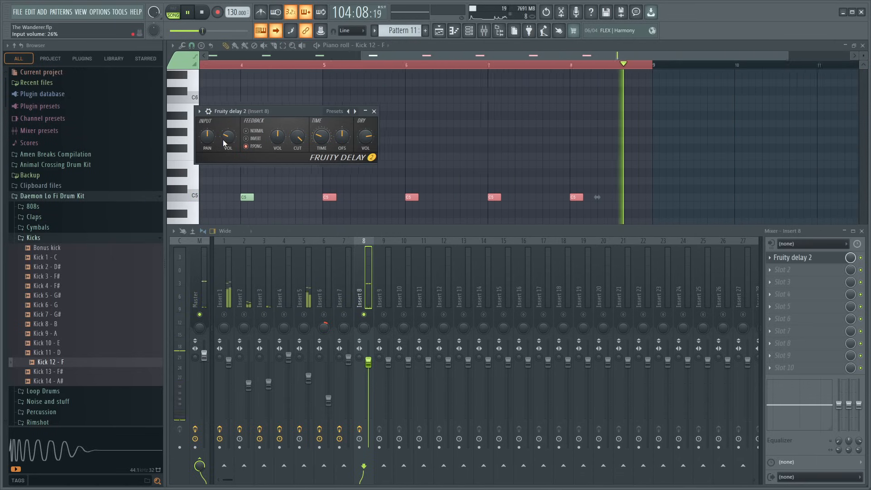
- Close the delay and the mixer, and replay the song from bar 97 with the kick's piano roll in view
left_click(374, 111)
key("space")
scroll(418, 66, "down", 3)
key("F9")
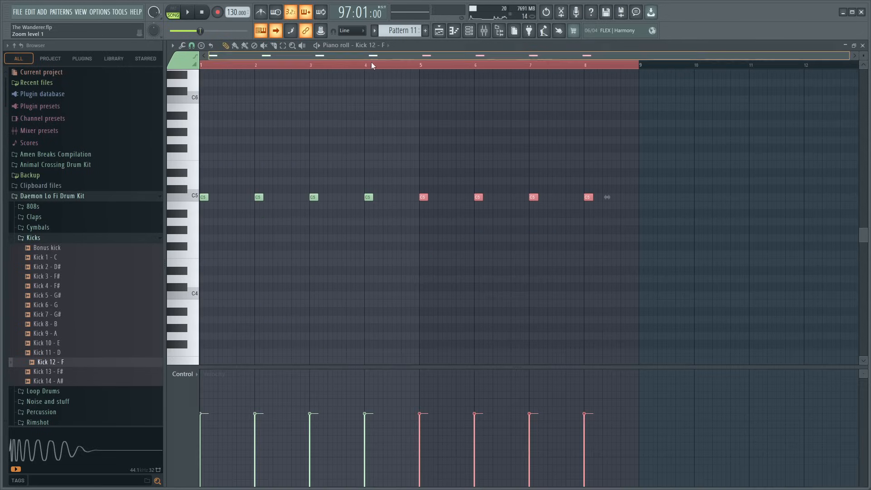
key("space")
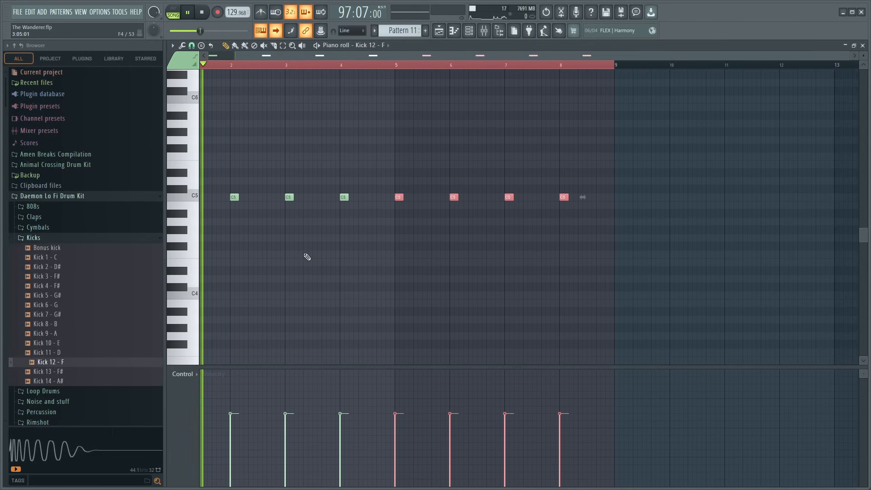
- Reopen Fruity delay 2 on Insert 8, readjust its input volume while playing from bar 97, and close it
left_click(484, 31)
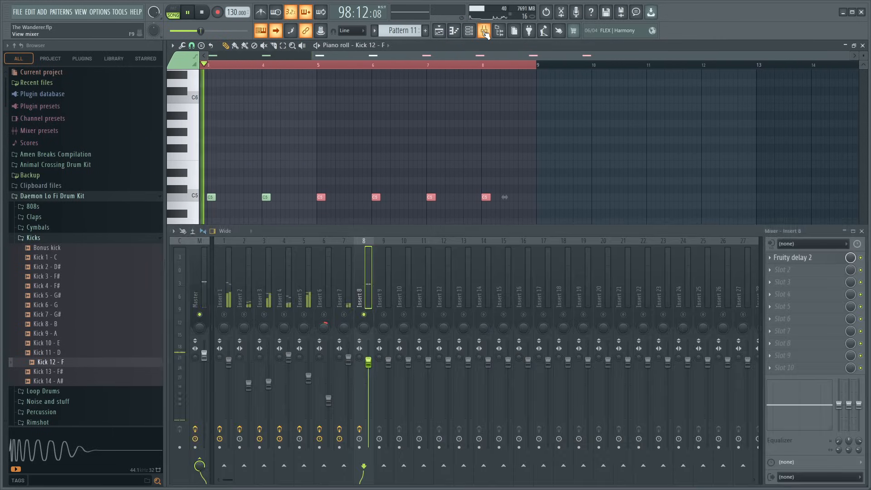
left_click(810, 258)
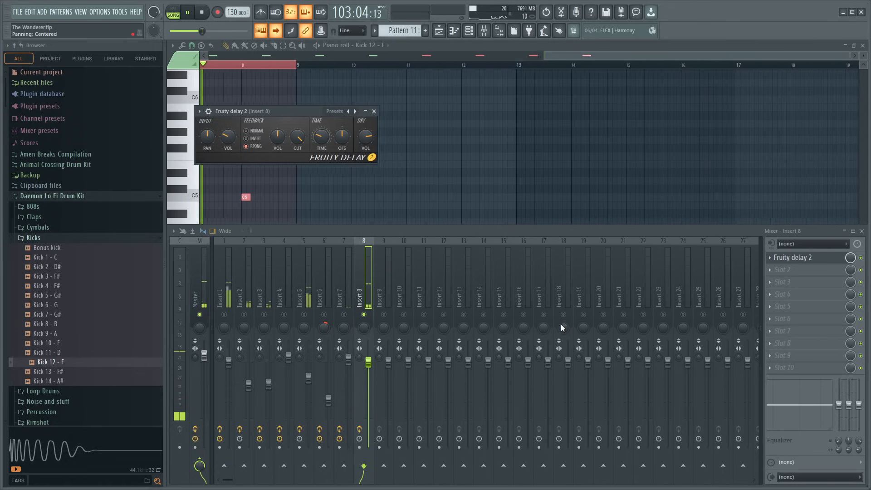
left_click(815, 261)
left_click(816, 262)
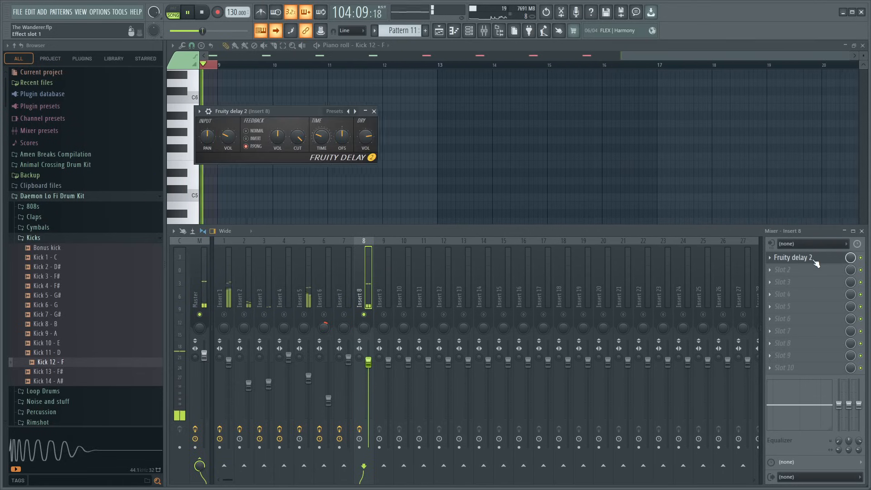
left_click(801, 262)
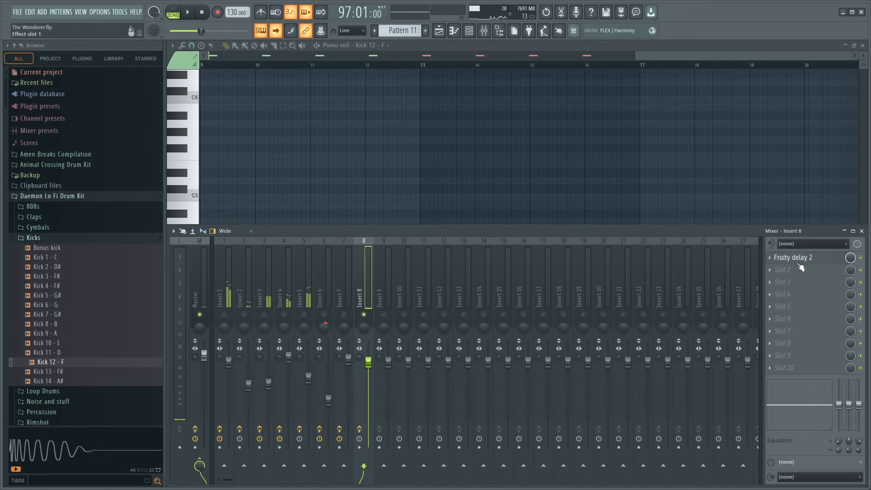
key("space")
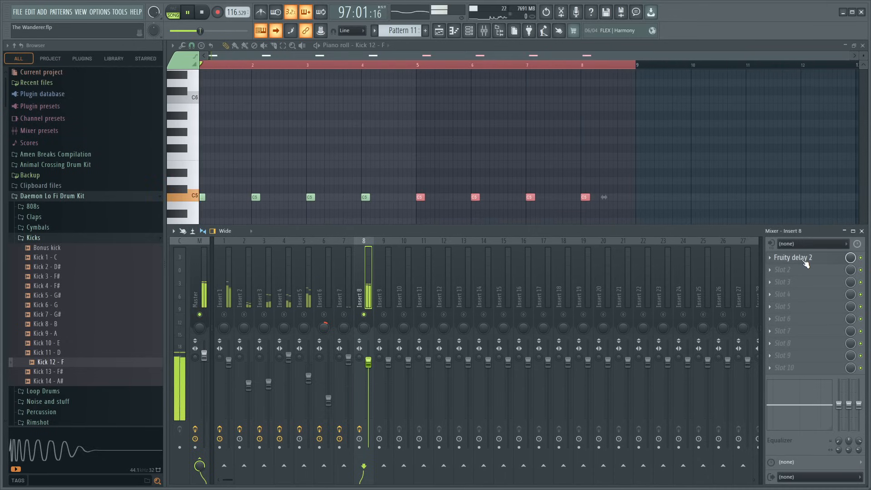
left_click(806, 262)
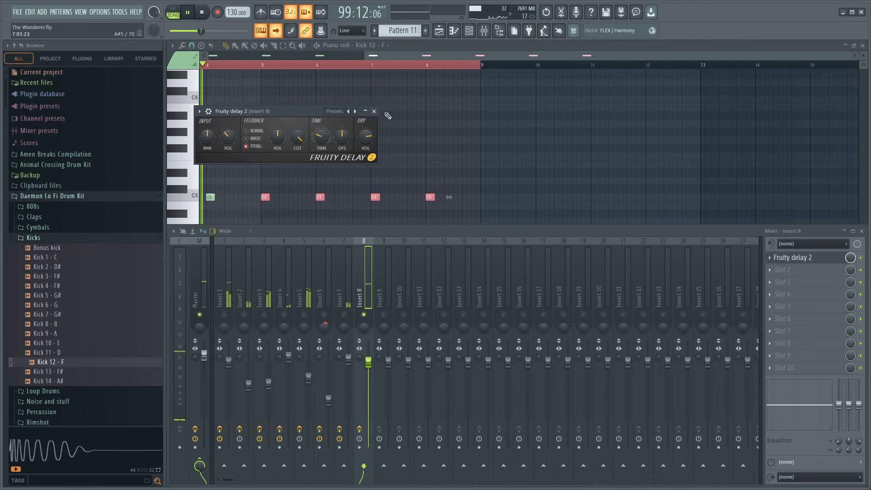
left_click(374, 111)
- On Insert 20, load Fruity Convolver with the auditorium_wide_front impulse, and add Fruity Reeverb 2 in slot 2 with adjusted dry and wet levels
left_click(602, 287)
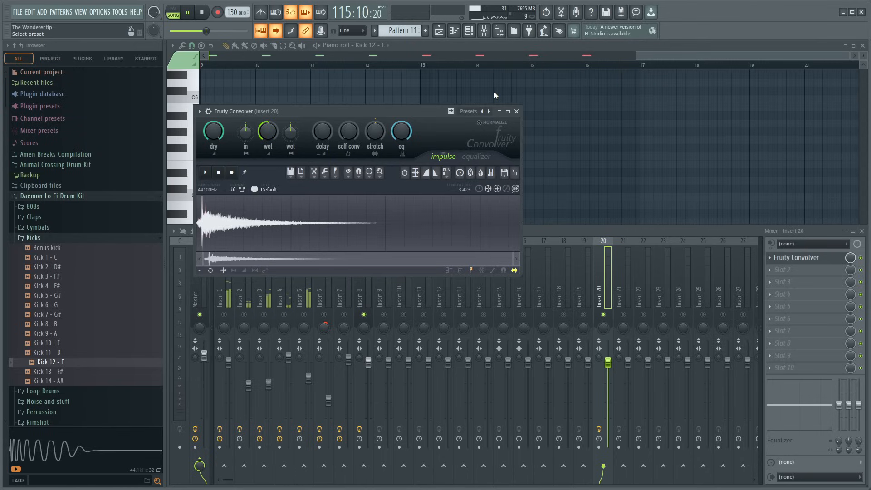
left_click(797, 272)
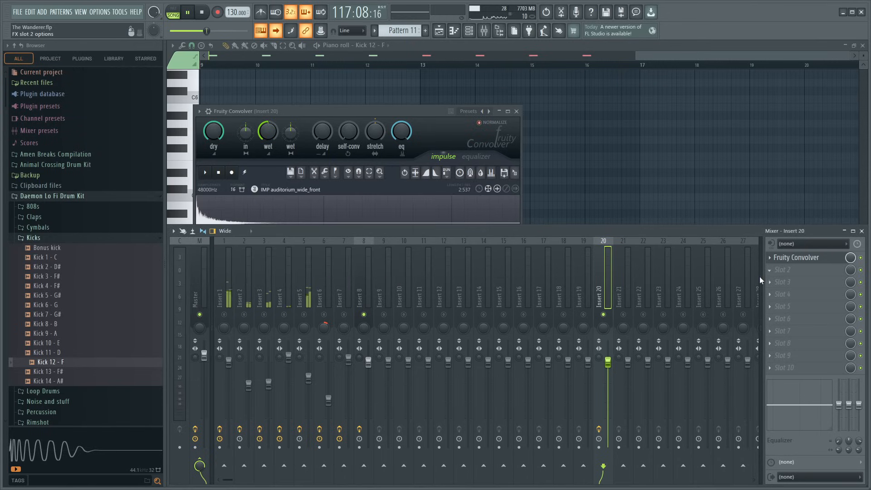
left_click(664, 125)
left_click_drag(412, 143, 440, 142)
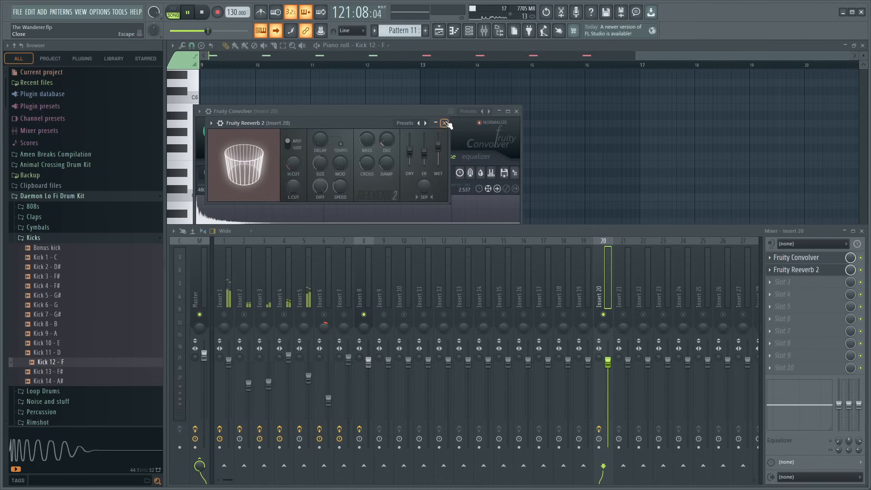
left_click(445, 123)
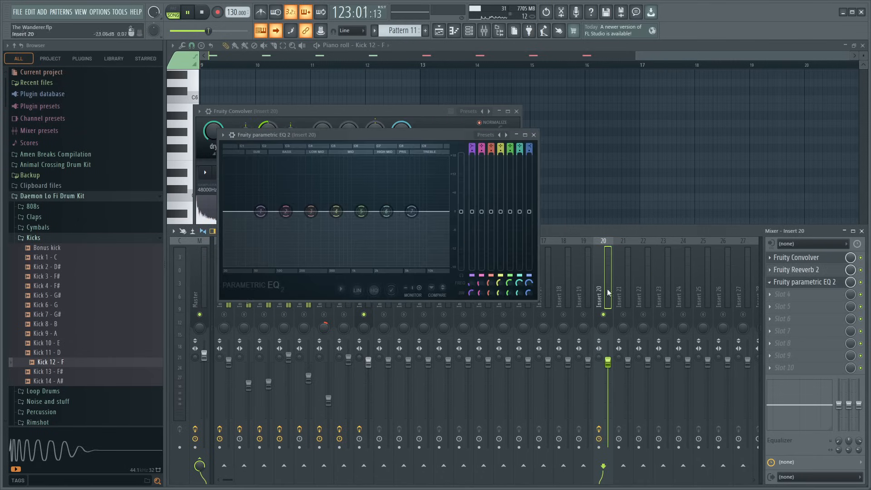
- Add Fruity parametric EQ 2 in slot 3 of Insert 20 and lower band 1 to -3.9 dB at about 119 Hz
left_click_drag(261, 212, 281, 223)
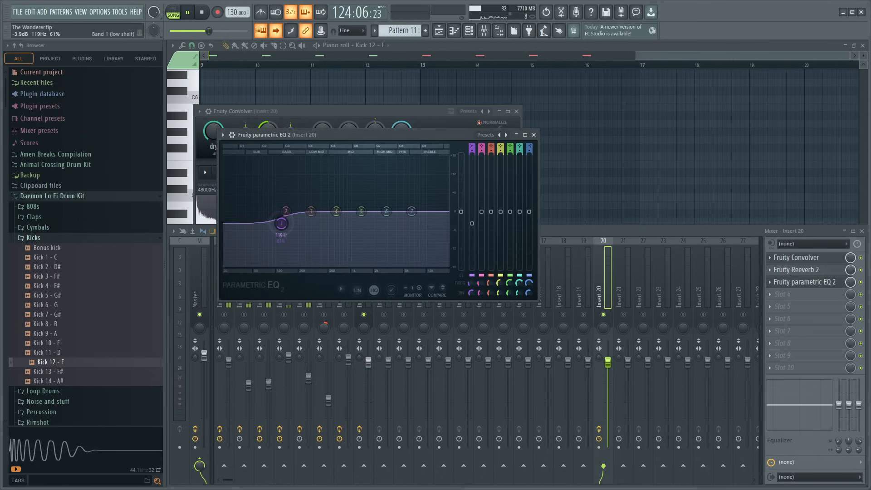
key("space")
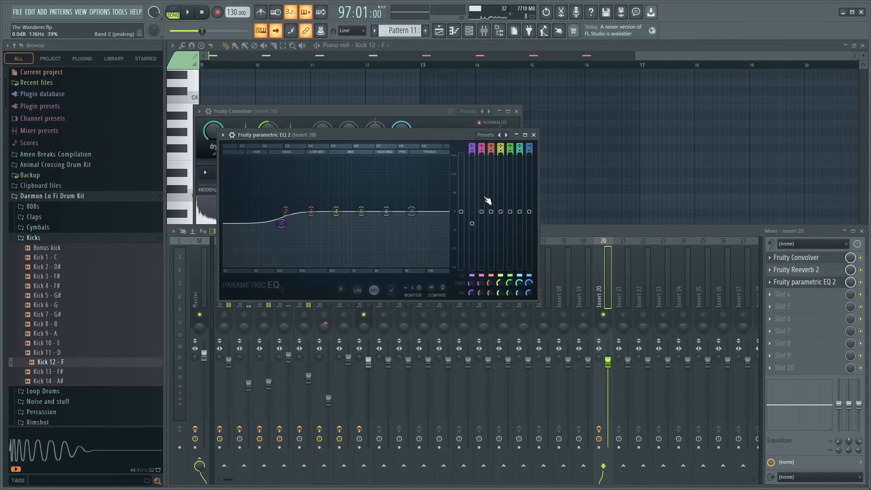
left_click(609, 239)
- Play the song from bar 97 and enable a send from Insert 8 to Insert 20
key("space")
left_click(359, 303)
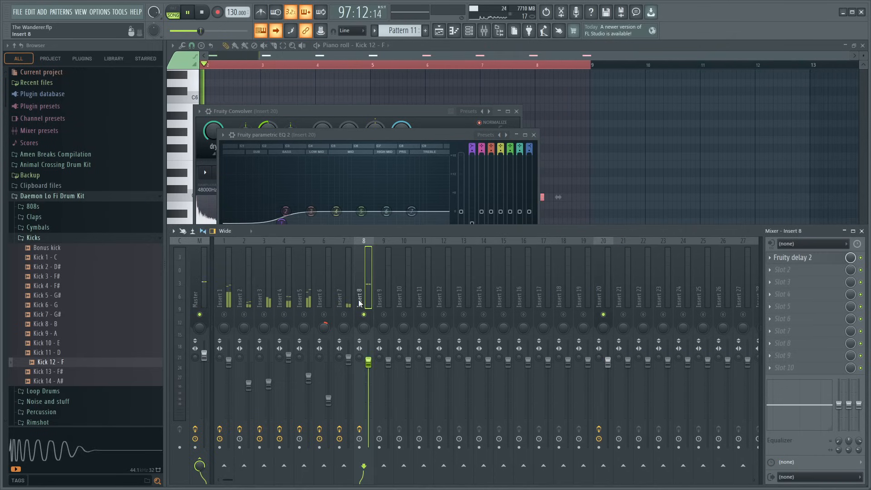
left_click(602, 466)
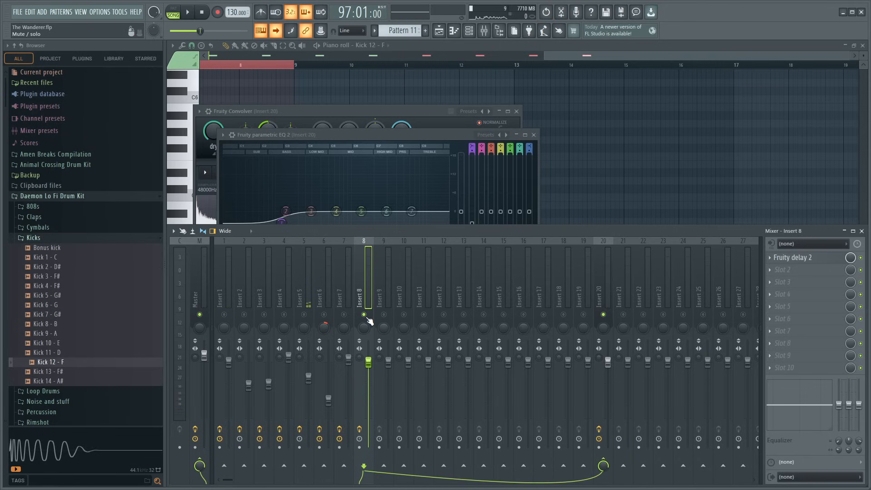
- Replay from bar 97 and compare the kick with the Insert 20 reverb send muted and unmuted
key("space")
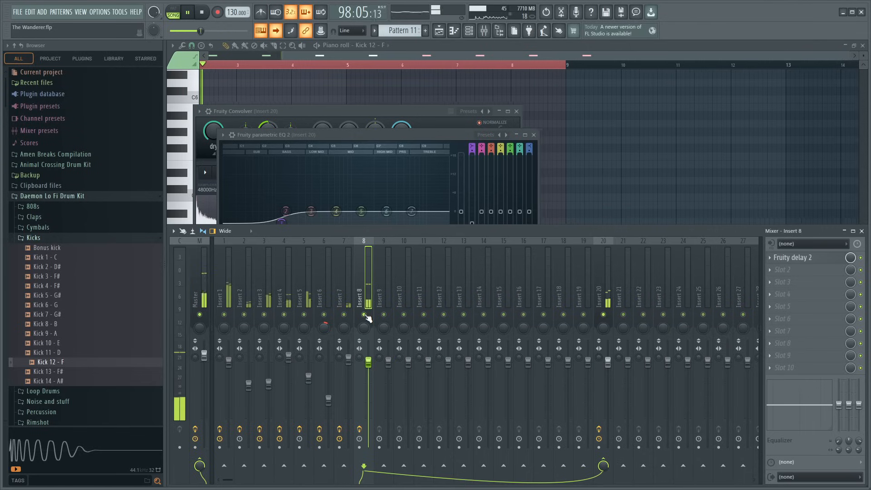
right_click(605, 315)
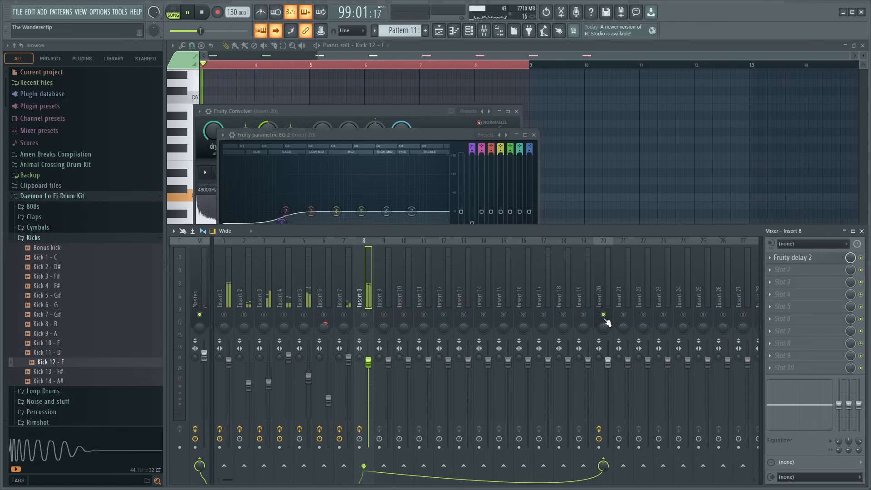
left_click(364, 315)
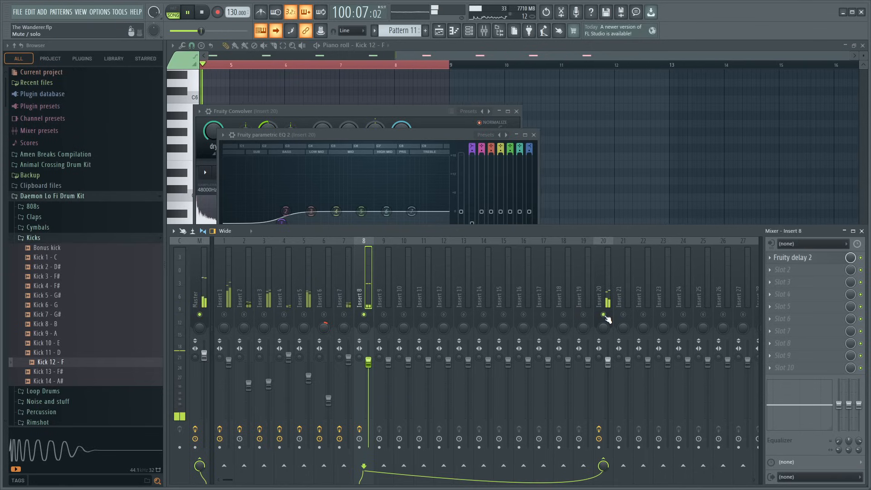
left_click(604, 315)
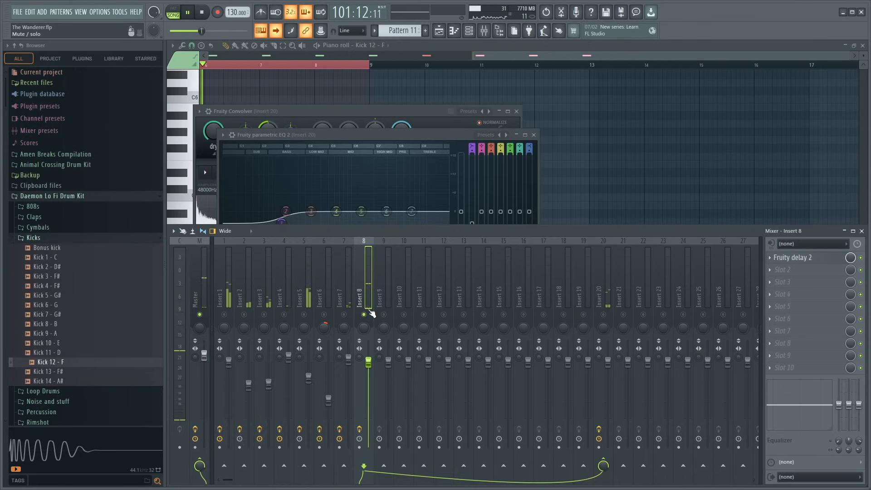
left_click(605, 314)
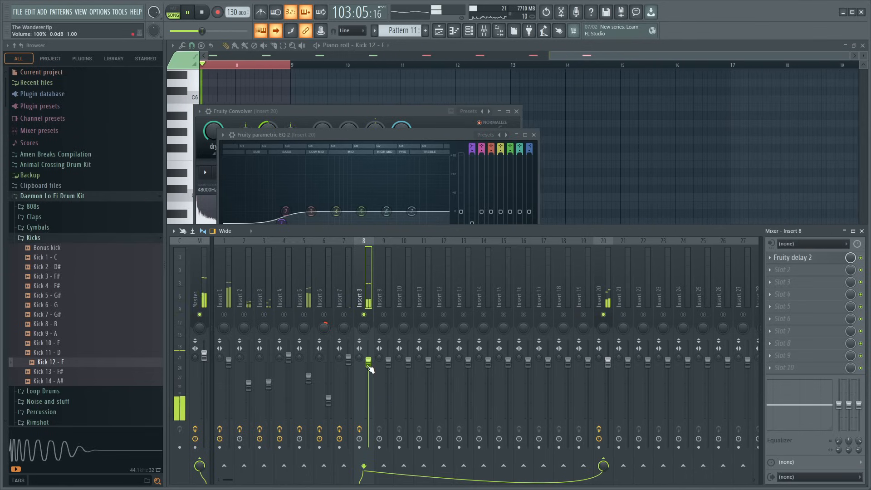
- Adjust Insert 8's volume fader while replaying from bar 97, settling slightly below 100%
left_click_drag(371, 369, 369, 447)
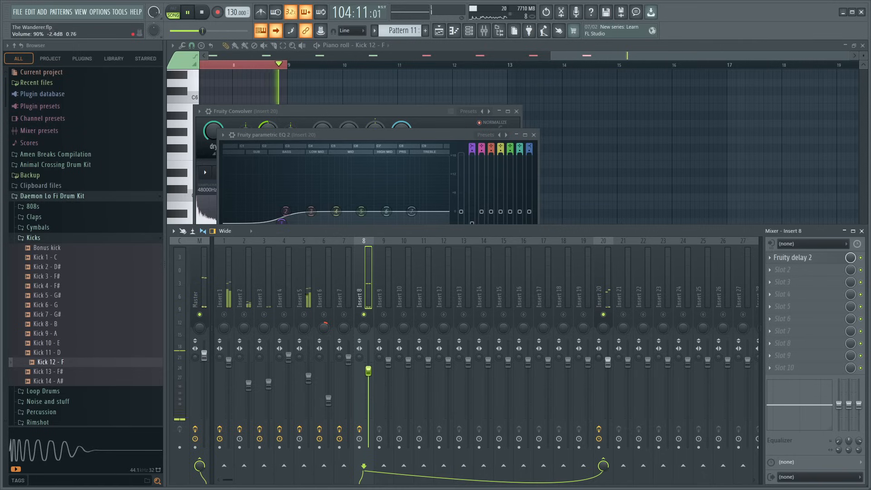
key("space")
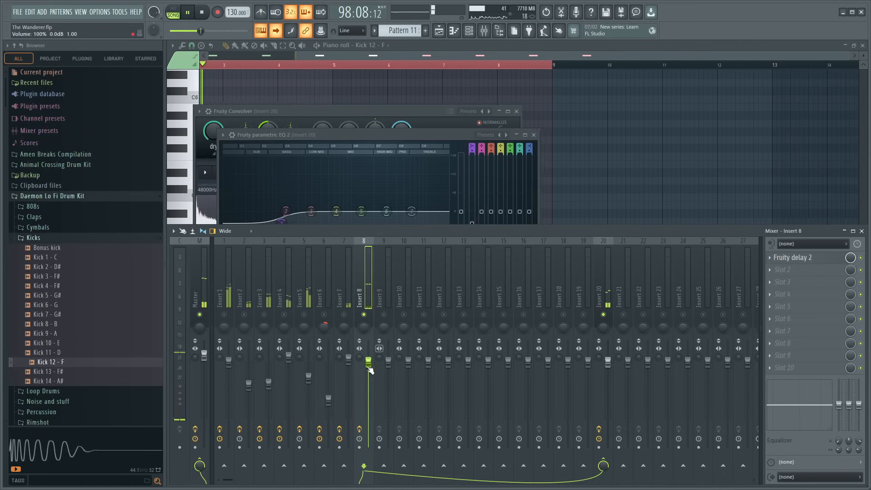
left_click_drag(368, 362, 369, 375)
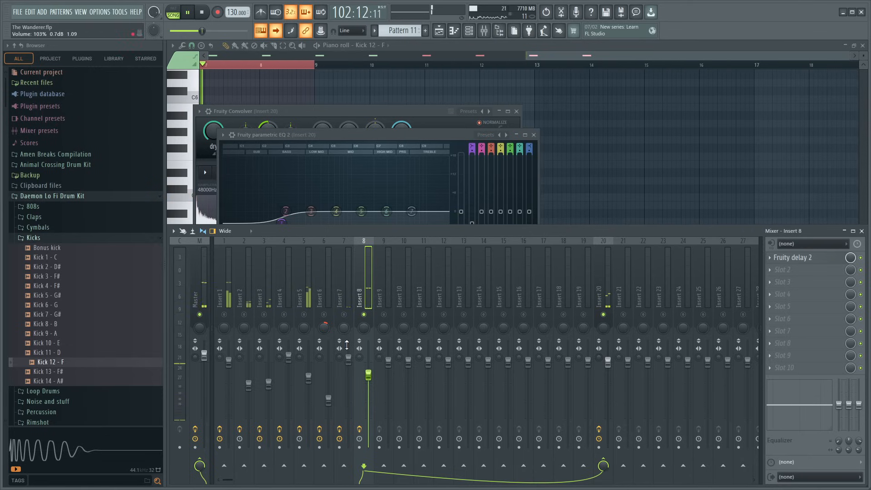
left_click_drag(369, 376, 369, 364)
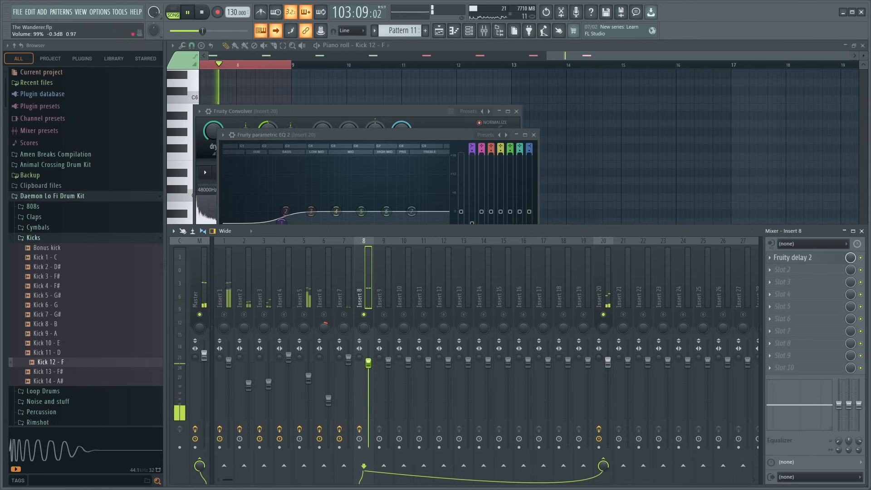
- Take the kick and reverb tracks out of solo and lower Insert 8's volume to about 91% while replaying from bar 97
left_click(597, 276)
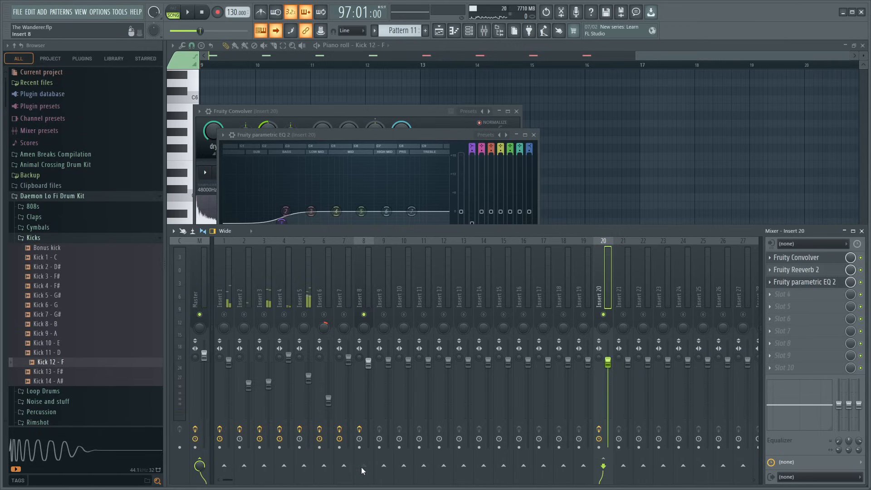
left_click(371, 315)
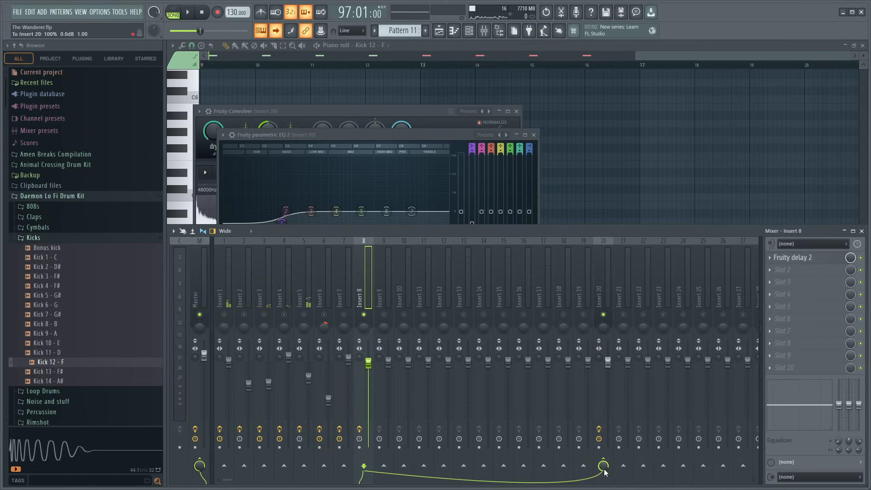
key("space")
mouse_move(605, 469)
left_mouse_down()
mouse_move(605, 447)
mouse_move(604, 489)
mouse_move(604, 462)
left_mouse_up()
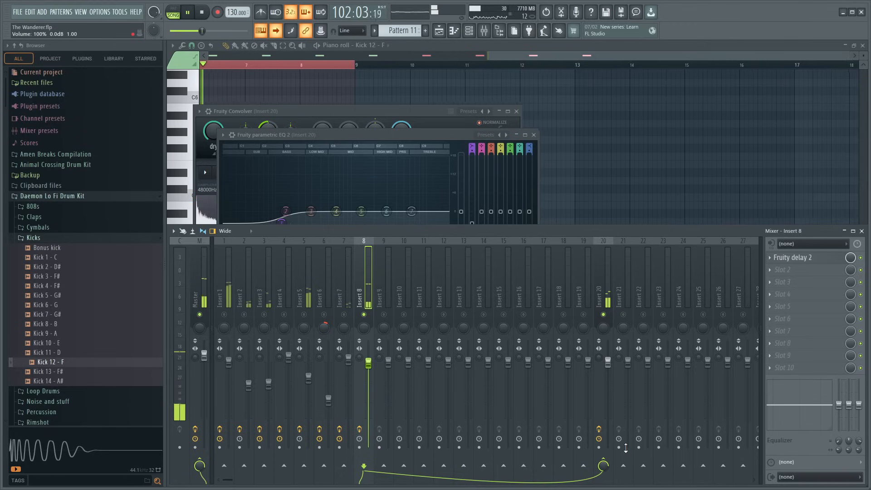
right_click(364, 314)
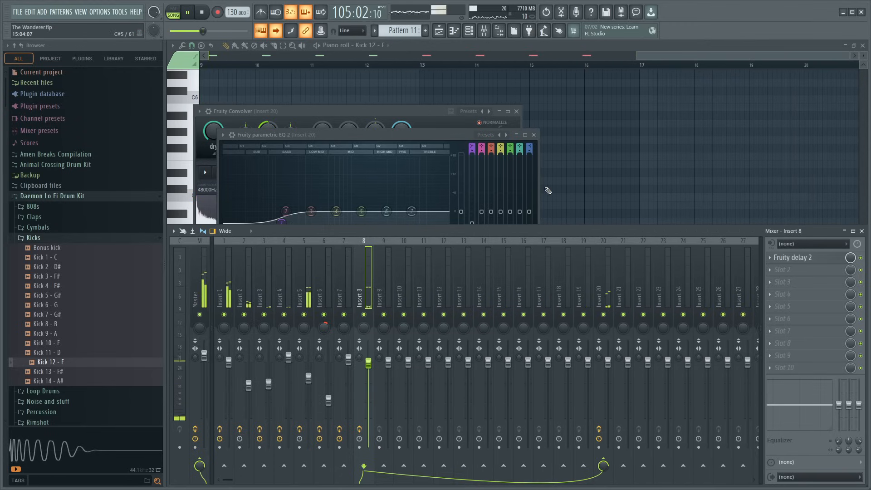
key("space")
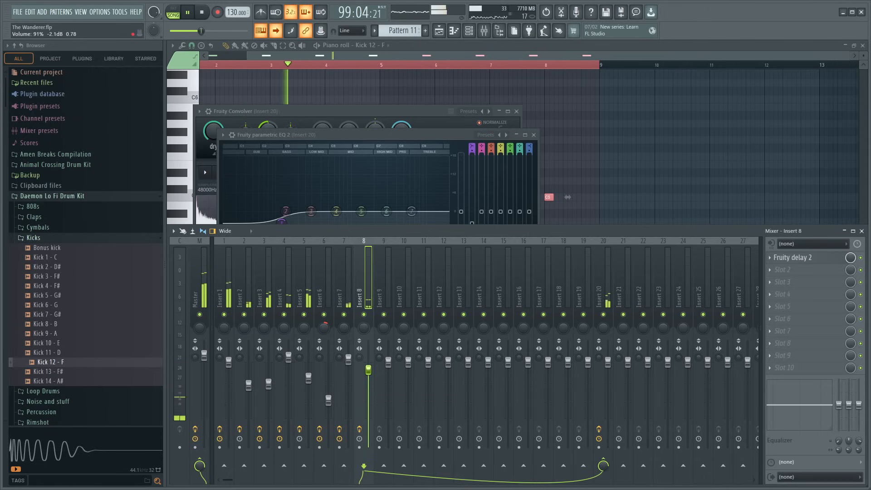
- Set the input volume of Insert 8's Fruity delay 2 to about 44% and close all open effect windows
left_click(793, 257)
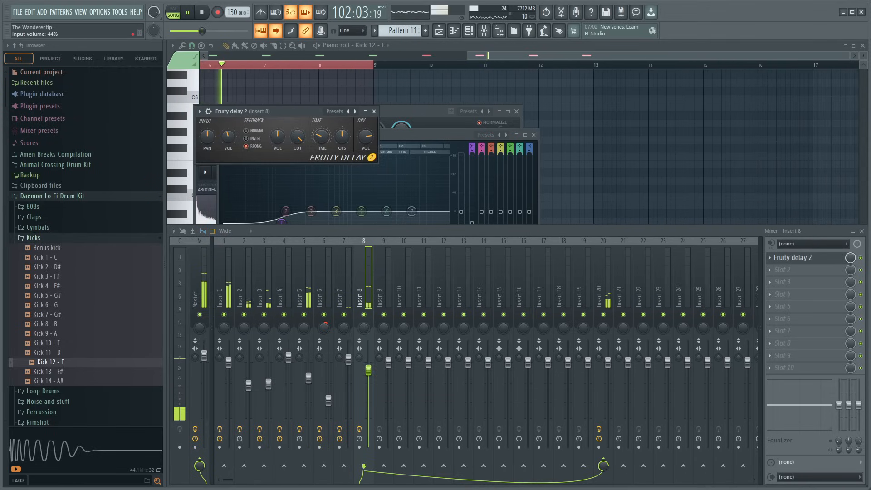
left_click(374, 112)
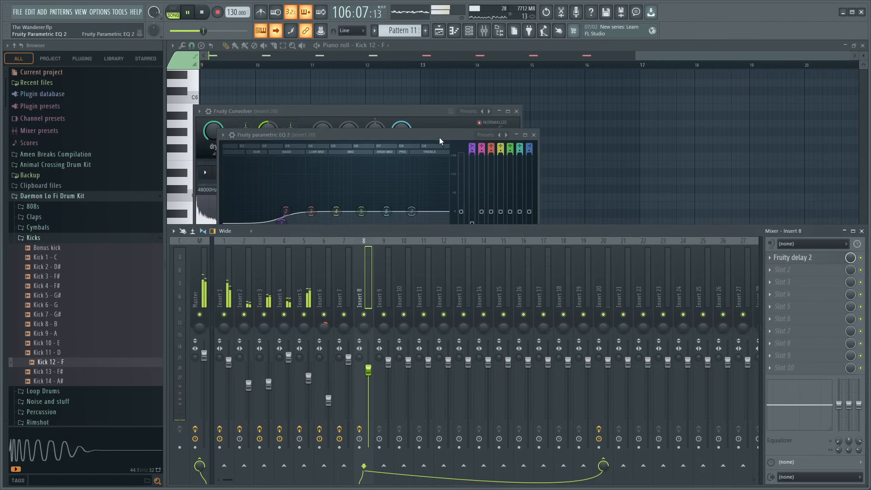
left_click(438, 136)
key("space")
left_click(520, 116)
left_click(517, 111)
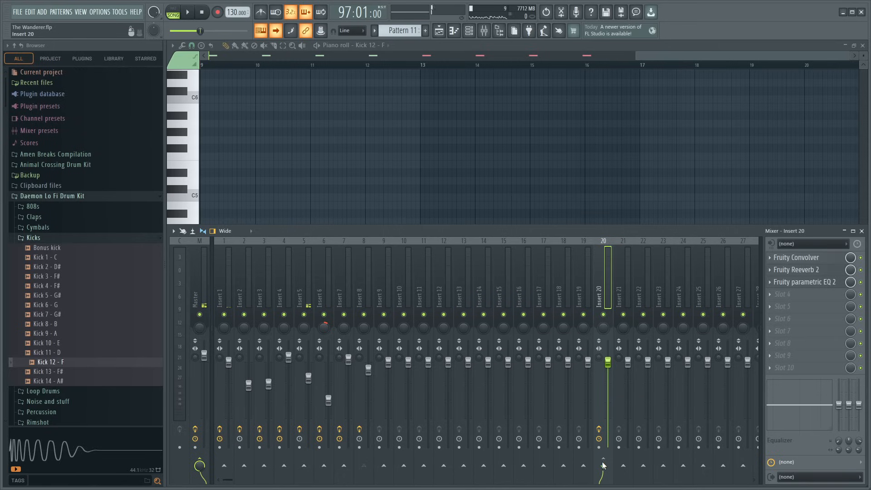
- Replay from bar 97 and compare the kick with Insert 8's send to Insert 20 disabled and re-enabled
left_click(364, 279)
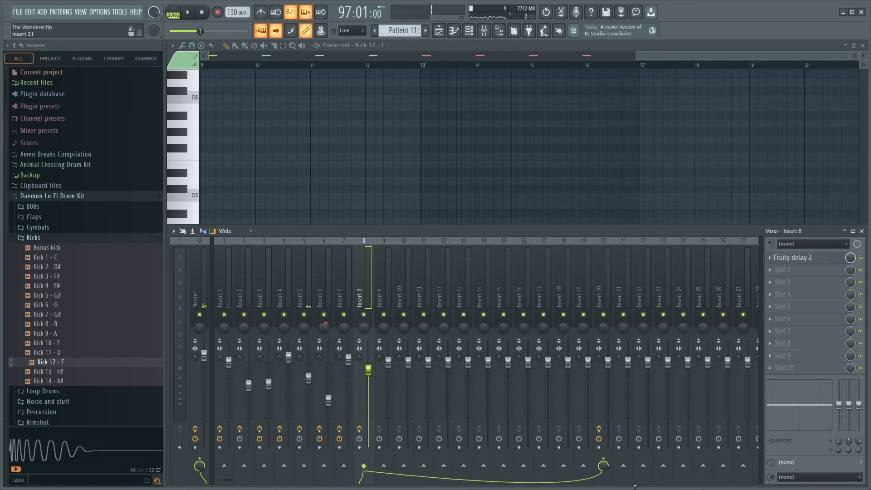
left_click(603, 466)
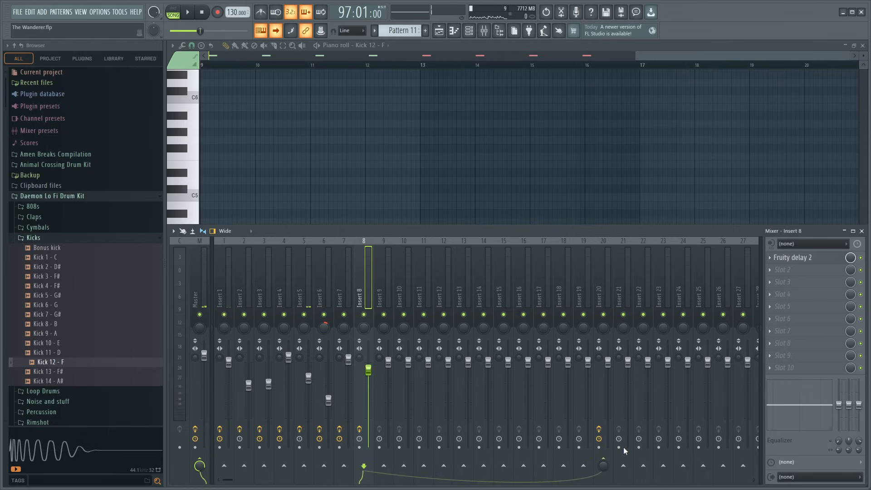
key("space")
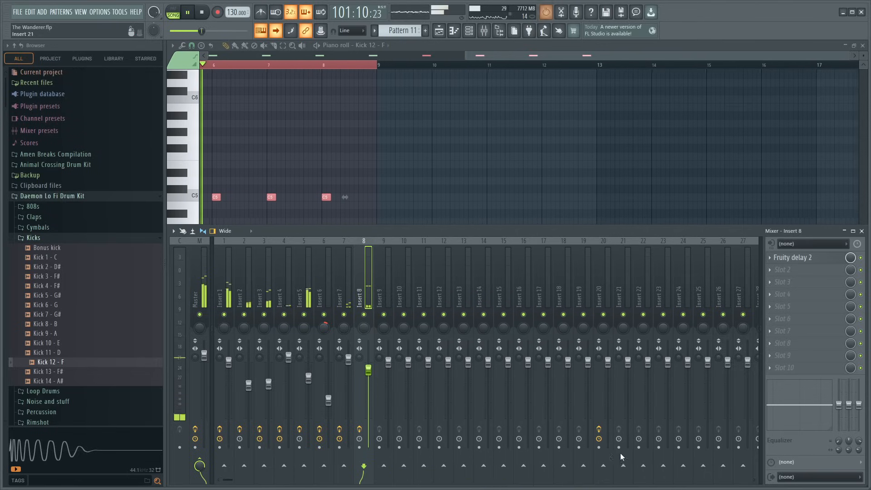
left_click(604, 464)
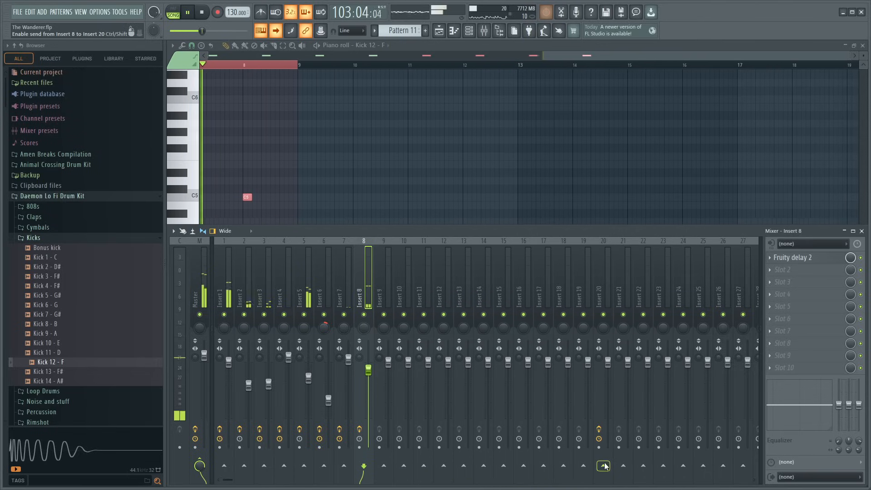
key("ctrl+z")
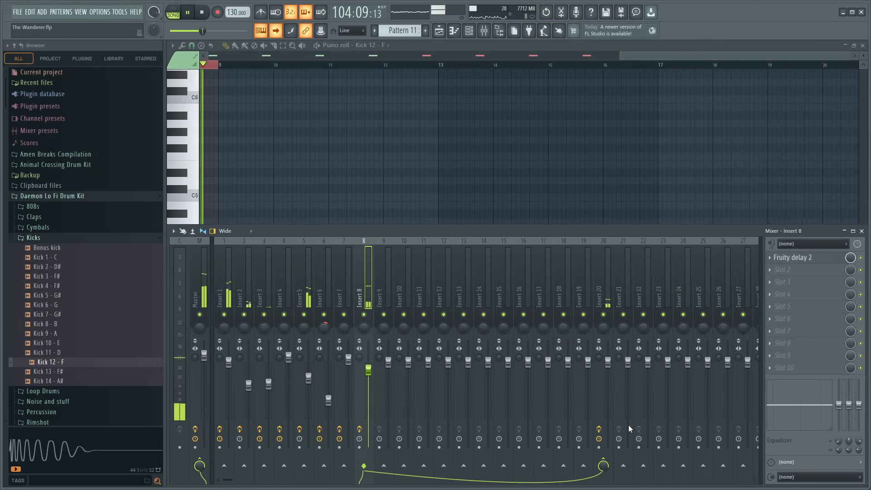
- Add Fruity parametric EQ 2 to slot 2 of Insert 8
left_click(599, 300)
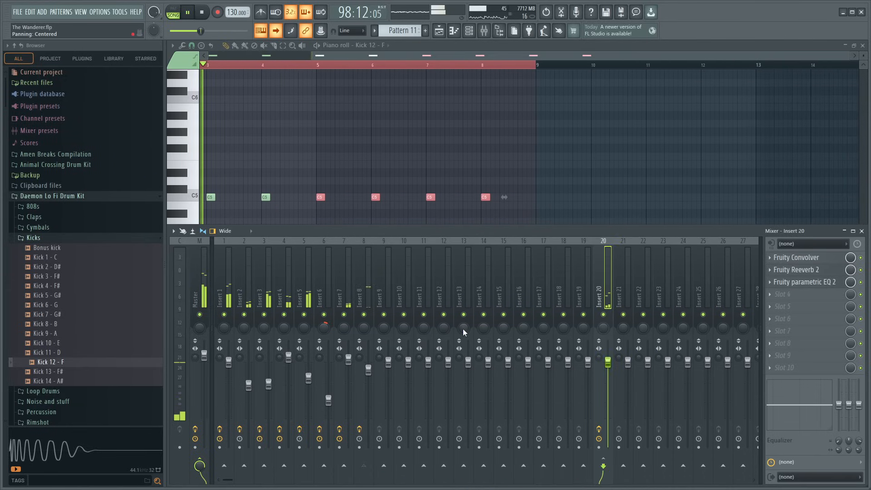
left_click(367, 278)
left_click(789, 275)
left_click(661, 316)
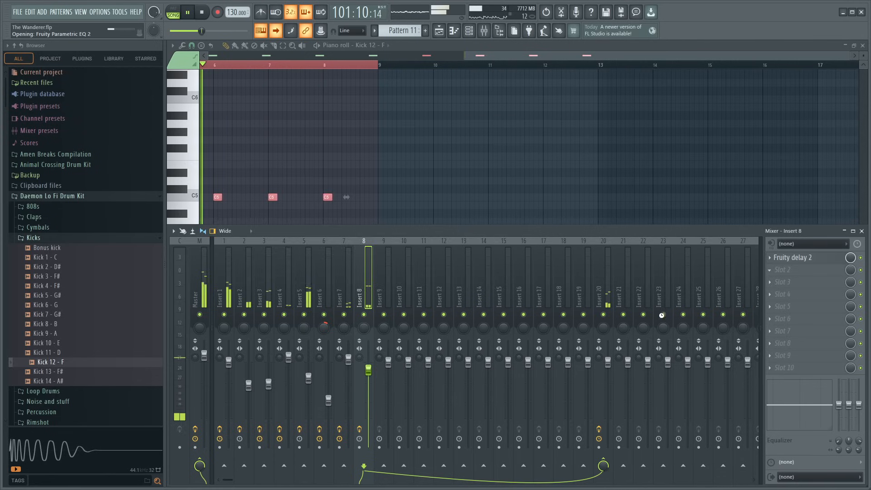
- Lower band 1 of Insert 8's EQ slightly and pull band 7 down to -18.0 dB at about 931 Hz
left_click_drag(250, 200, 261, 207)
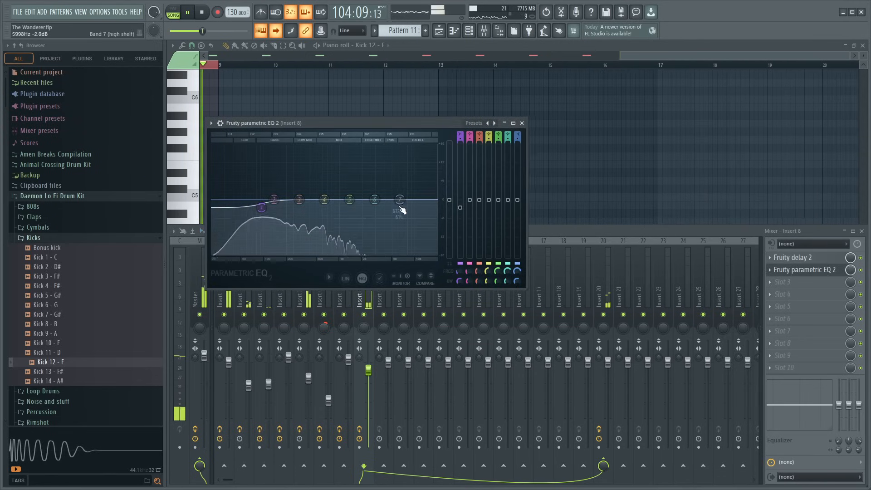
left_click_drag(261, 207, 260, 205)
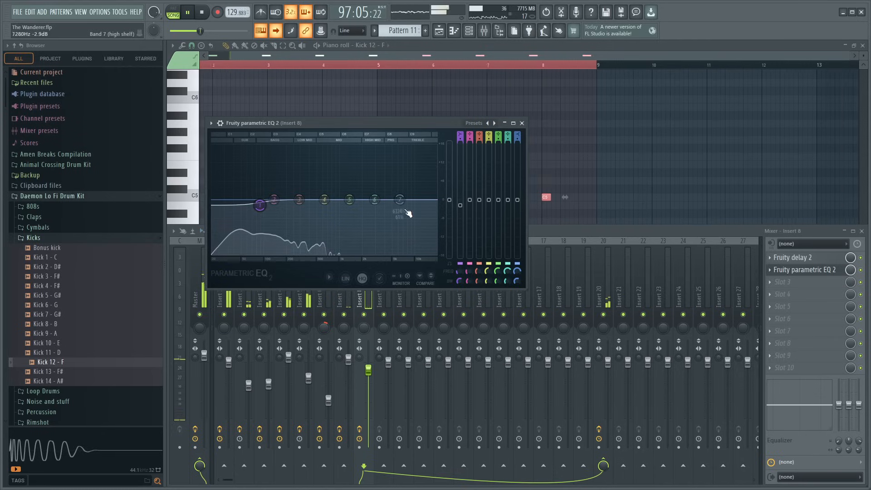
left_click_drag(400, 200, 336, 253)
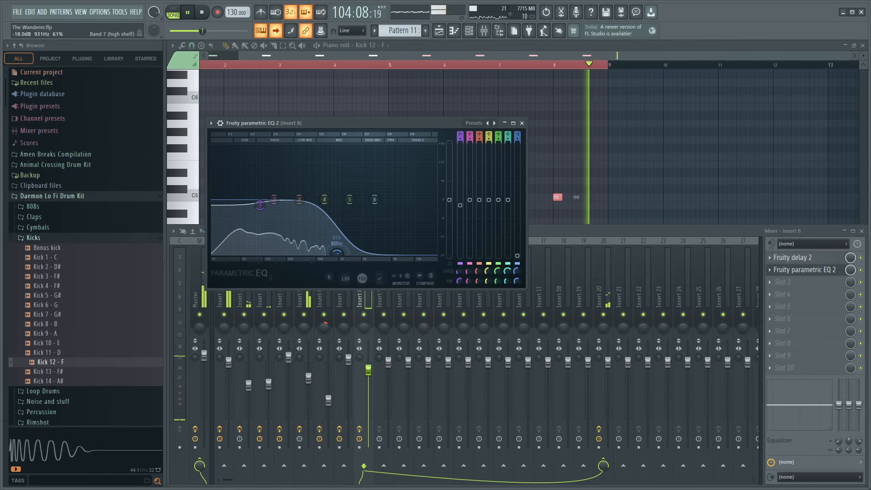
left_click(522, 123)
left_click(862, 236)
- Repeat the Pattern 11 clip along Track 15 in the playlist from bar 97 up to bar 193
key("F5")
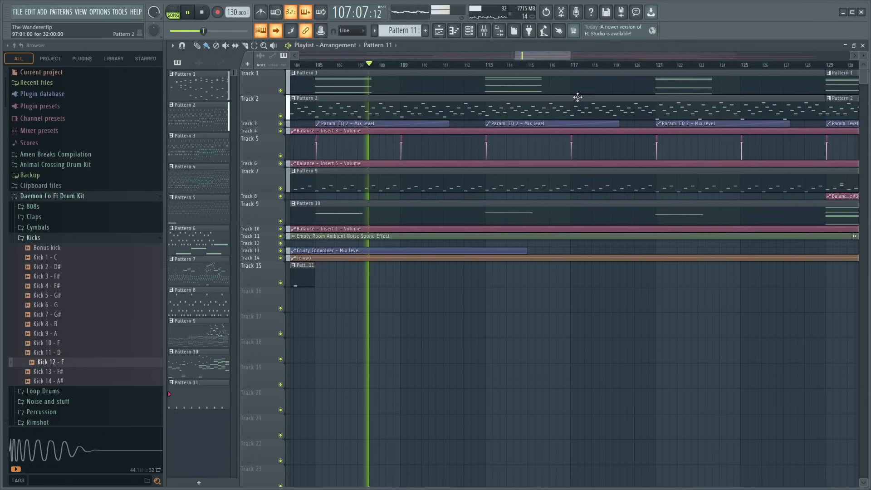
left_click(321, 269, "ctrl")
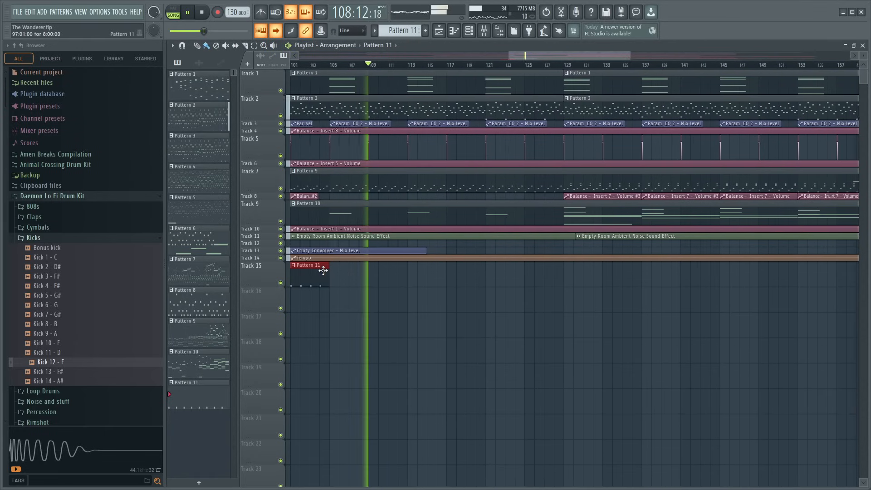
key("ctrl+b")
key("ctrl+b")
key("ctrl+b")
key("ctrl+b")
key("ctrl+b")
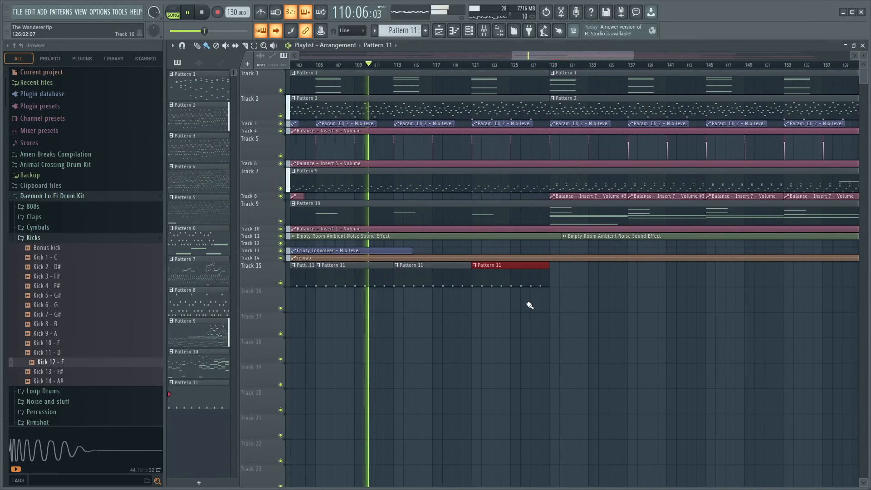
scroll(552, 66, "down", 5)
key("ctrl+b")
key("ctrl+b")
key("ctrl+b")
key("ctrl+b")
key("ctrl+b")
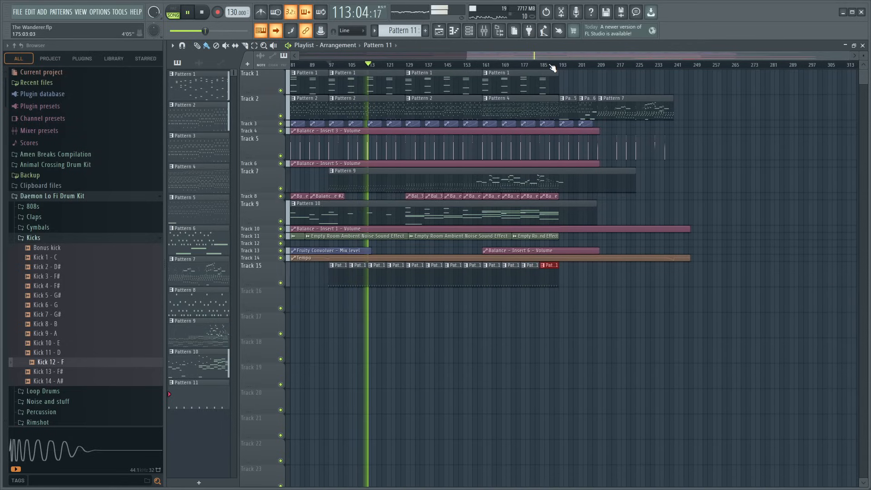
- Lower Insert 8's volume to about 84% (-3.7 dB) in the mixer during playback
scroll(323, 66, "up", 4)
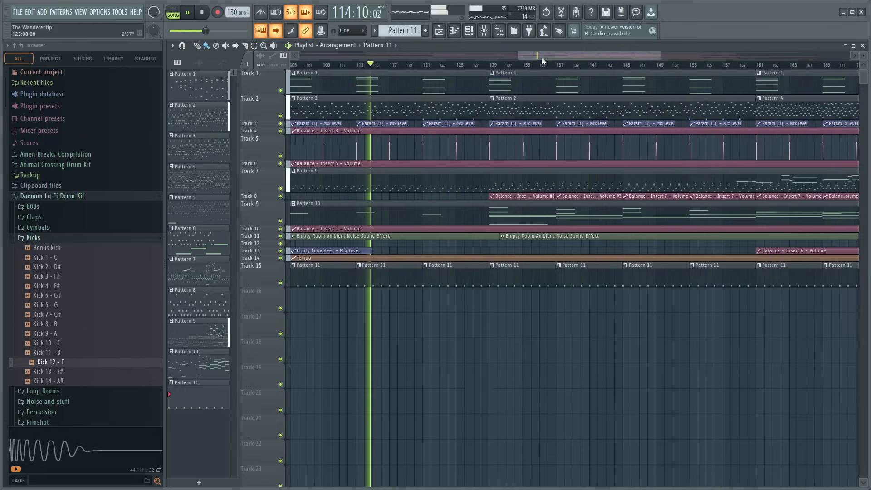
left_click_drag(542, 58, 481, 61)
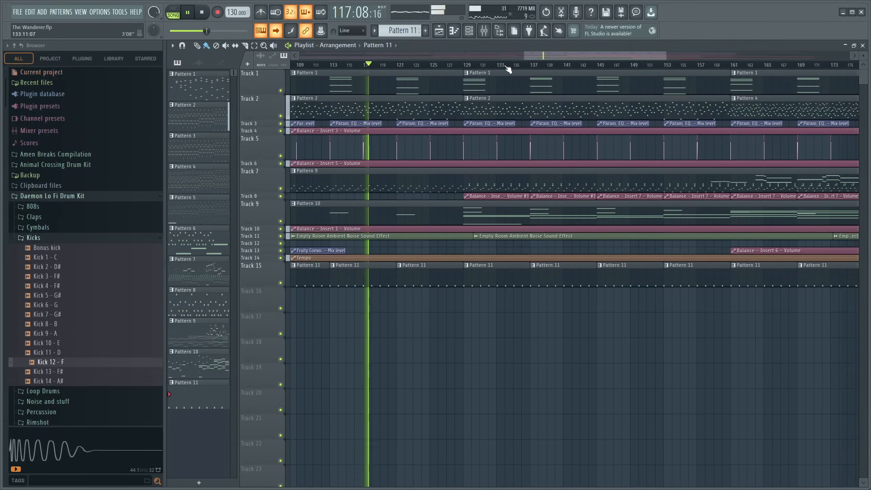
scroll(522, 68, "down", 2)
scroll(532, 67, "up", 2)
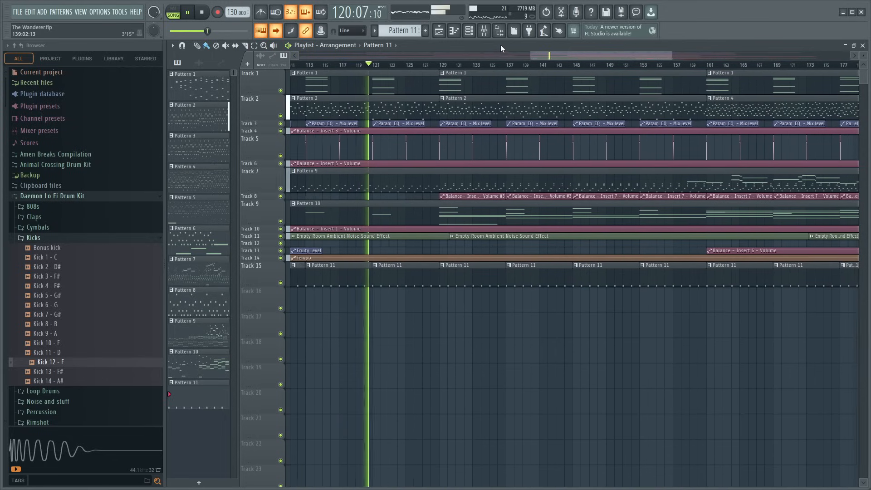
left_click(486, 32)
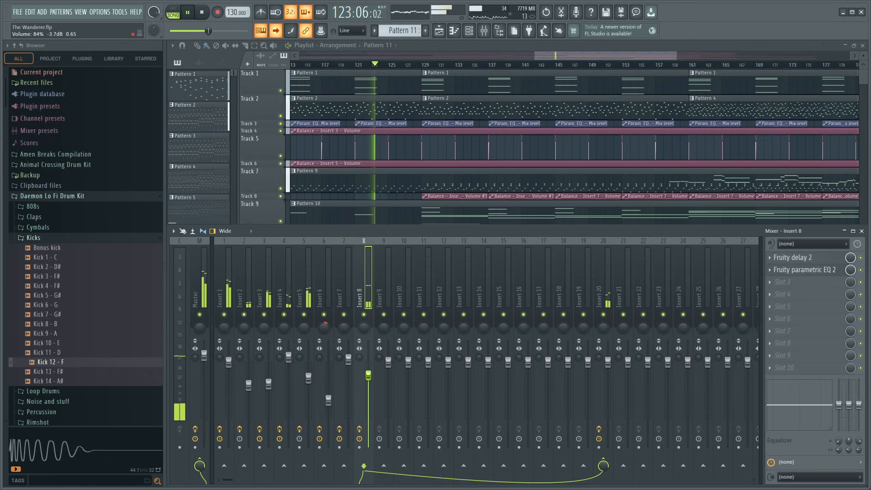
left_click(436, 206)
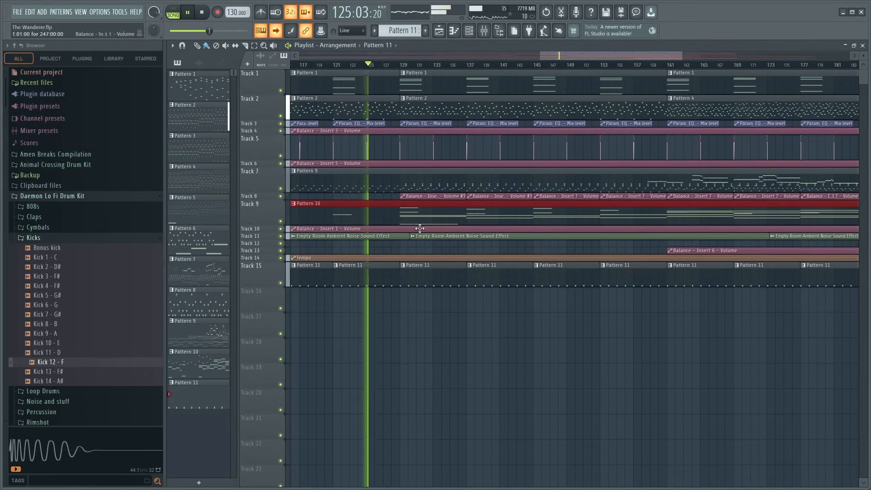
- Make the Track 15 clip at bar 129 unique as Pattern 12 and delete every Pattern 11 clip after it
left_click(394, 266)
left_click(432, 326)
right_click(495, 281)
right_click(692, 283)
right_click(759, 284)
right_click(826, 285)
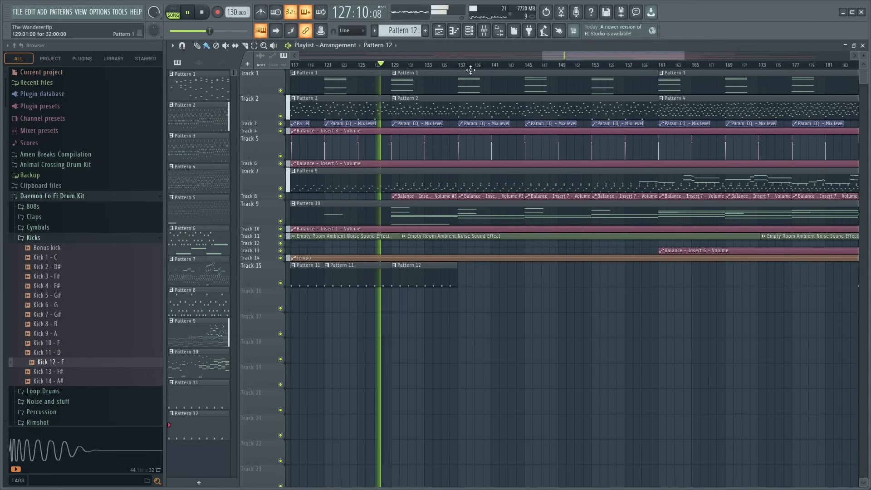
scroll(470, 67, "down", 4)
right_click(654, 279)
- Duplicate the Pattern 12 clip along Track 15 up to bar 161, undoing the copies beyond it, and stop playback
left_click(447, 282, "ctrl")
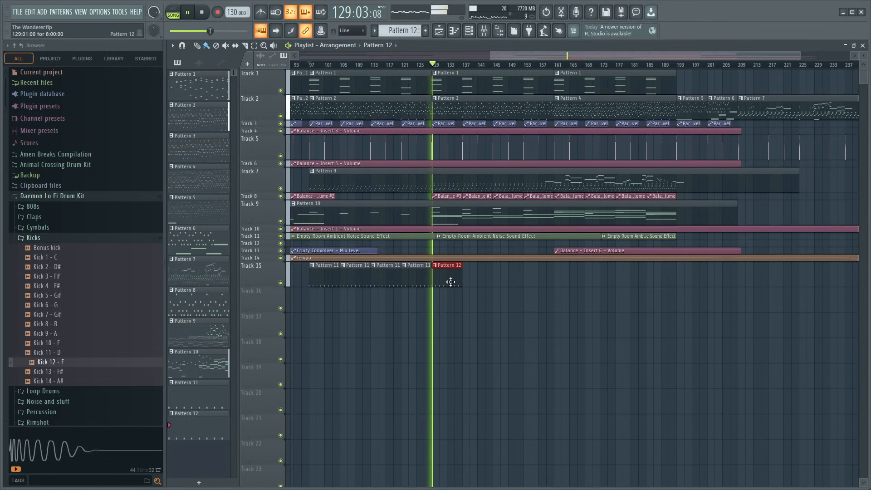
key("ctrl+b")
key("ctrl+b")
key("ctrl+b")
key("ctrl+b")
key("ctrl+b")
key("ctrl+b")
key("ctrl+b")
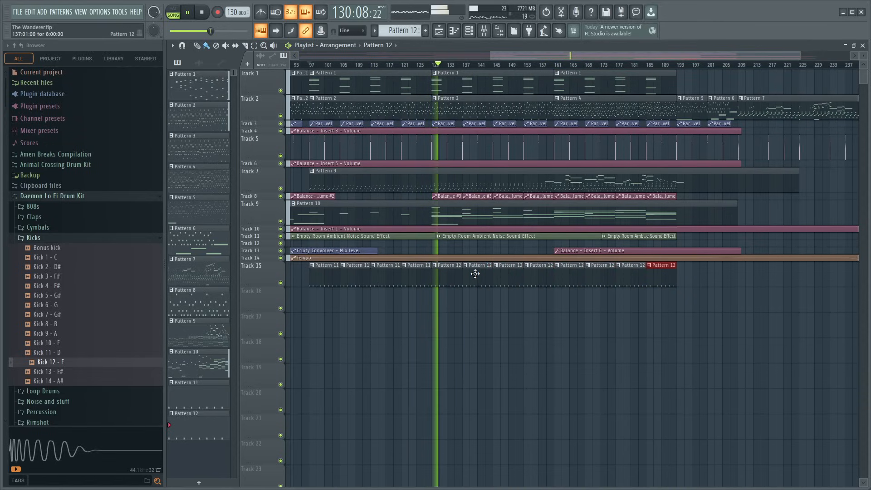
key("ctrl+z")
key("ctrl+z")
key("ctrl+z")
key("ctrl+z")
key("space")
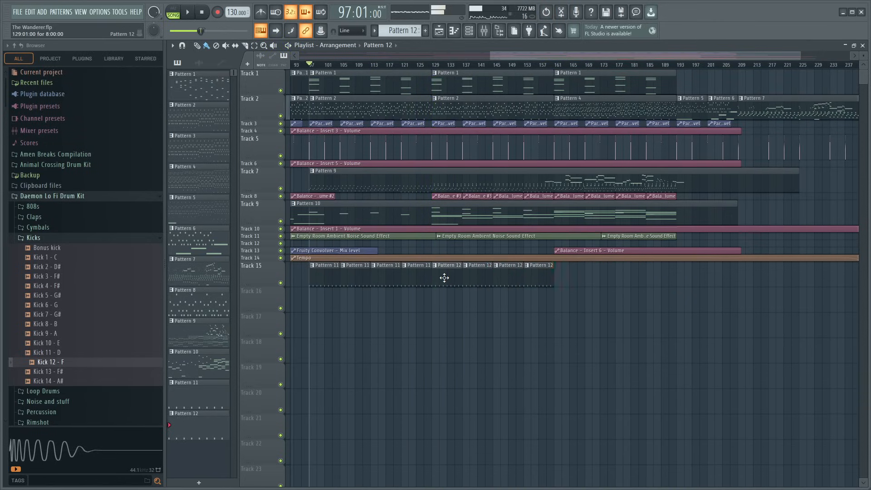
- Open Pattern 12's kick notes with the channel rack and collapse the Kicks folder in the browser
double_click(443, 278)
left_click(469, 31)
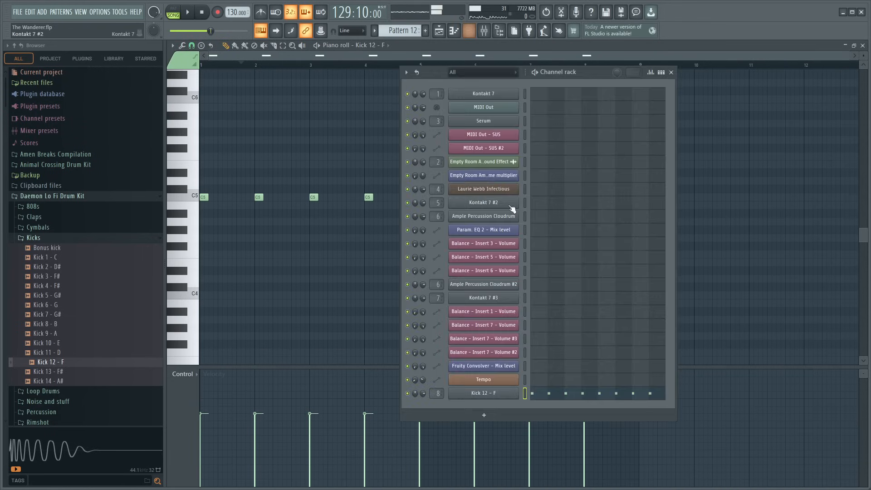
left_click(52, 239)
left_click(55, 259)
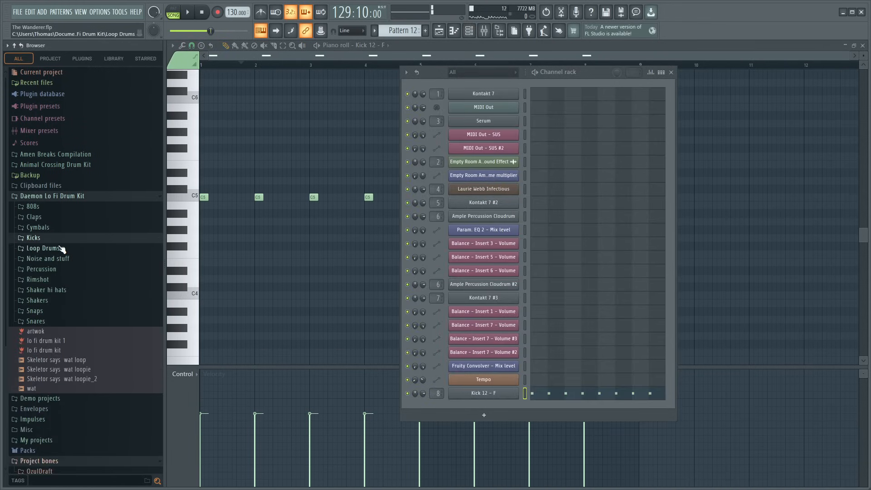
- Audition the rim samples in the Daemon Lo Fi Drum Kit's Rimshot folder through Rim (9)
left_click(52, 282)
left_click(56, 299)
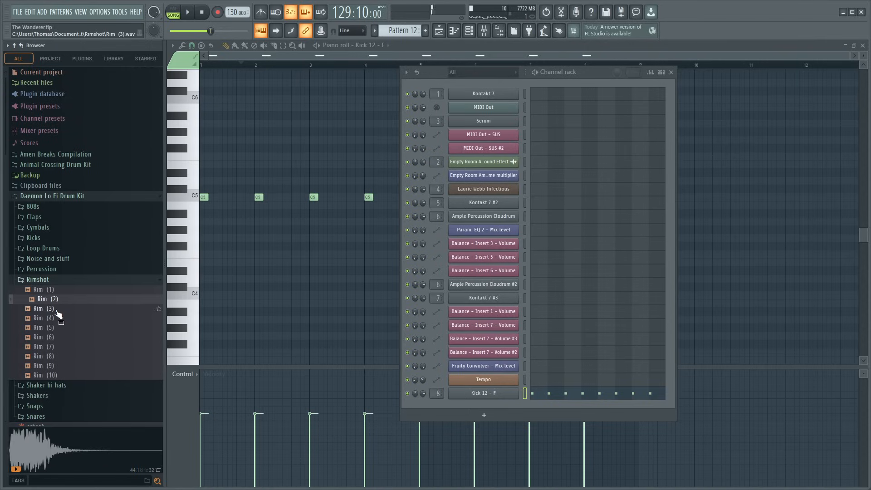
left_click(56, 309)
left_click(58, 319)
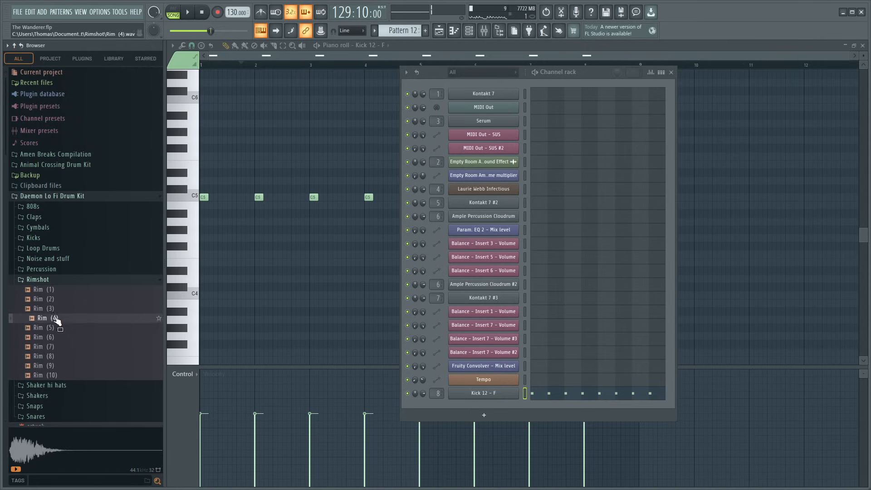
left_click(63, 331)
left_click(64, 337)
left_click(65, 347)
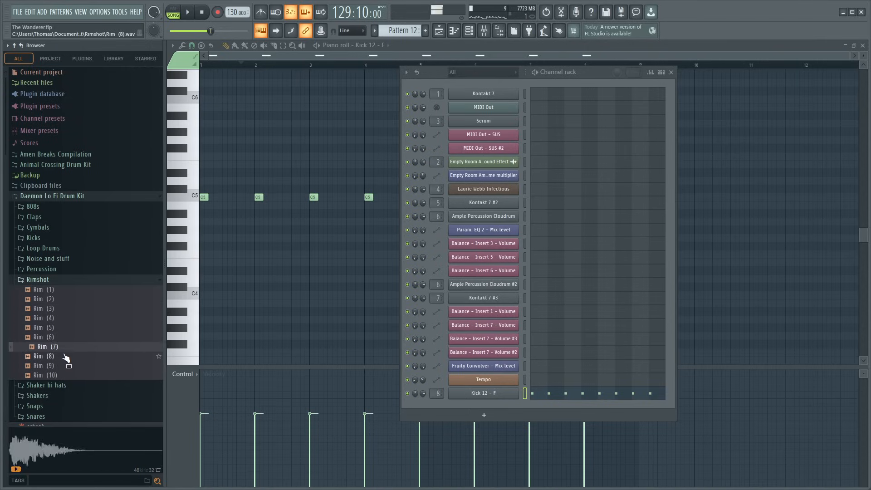
left_click(66, 357)
left_click(69, 367)
- Add the Rim (8) sample as a new channel below Kick 12 - F, assign it to Insert 9, and close the channel rack
left_click(63, 358)
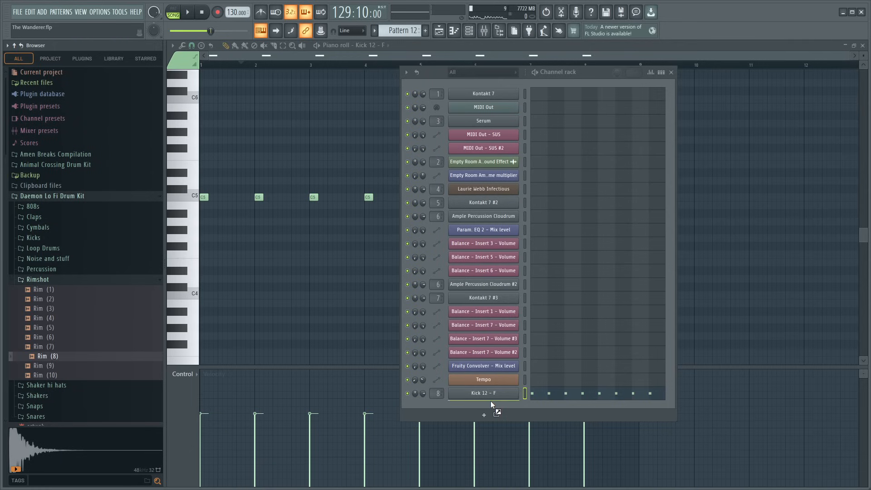
left_click_drag(491, 404, 489, 407)
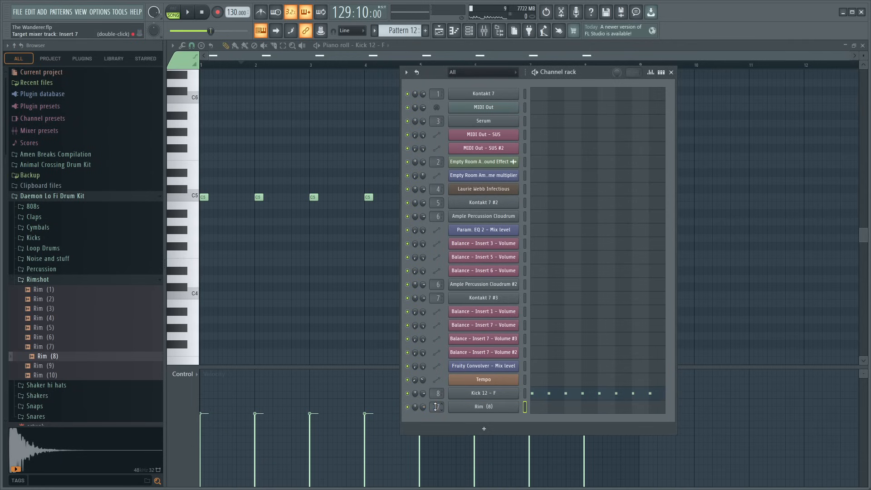
left_click(671, 72)
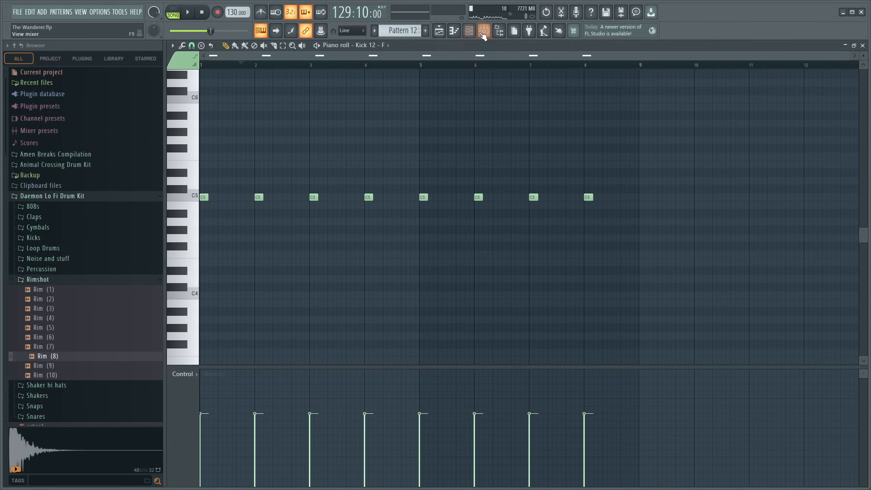
- Enable a send from Insert 9 to Insert 20, briefly play the section from bar 129, and close the mixer
left_click(483, 35)
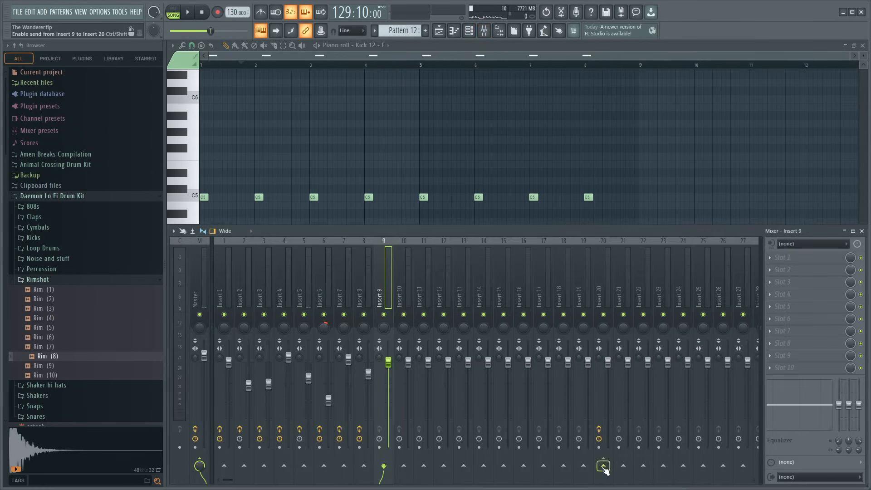
key("space")
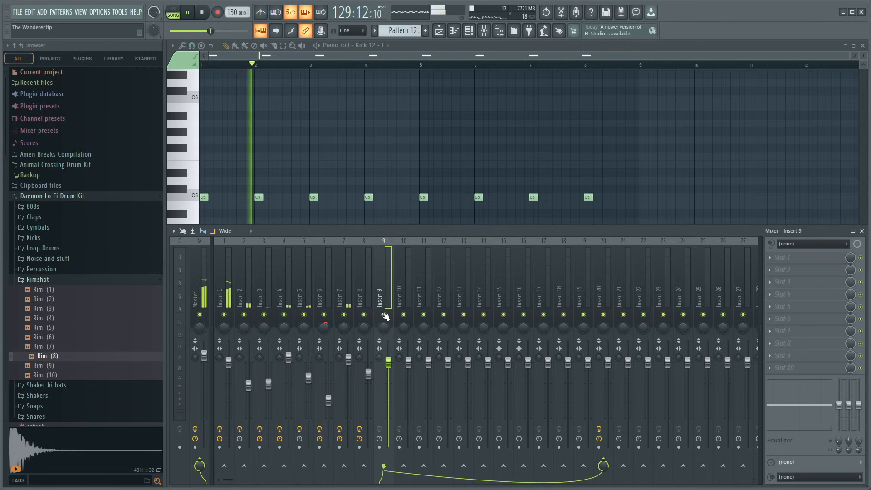
key("space")
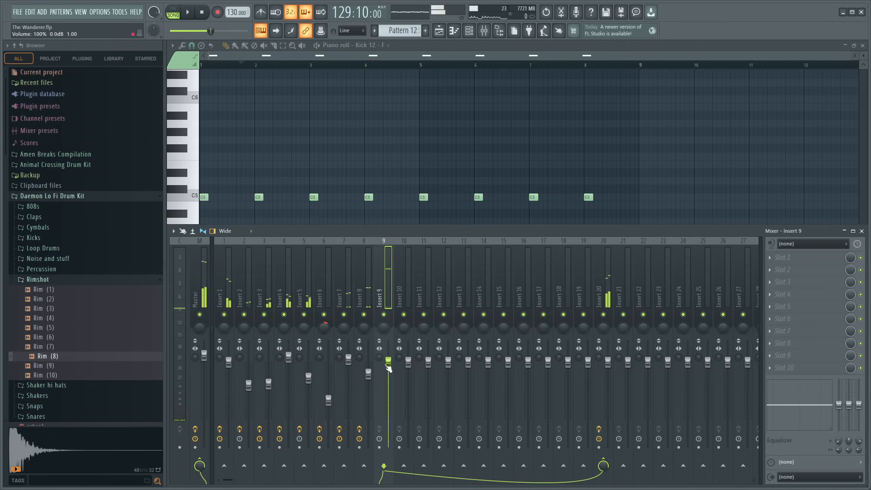
key("F9")
- Switch Pattern 12's piano roll to the Rim (8) channel and place F4 notes at the start of bars 2, 4, 6 and 8 during playback
left_click(319, 145)
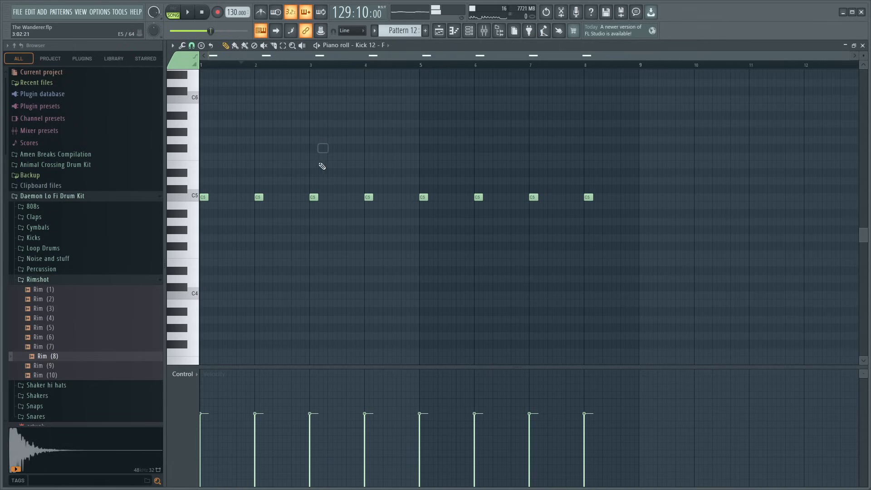
scroll(240, 296, "down", 5)
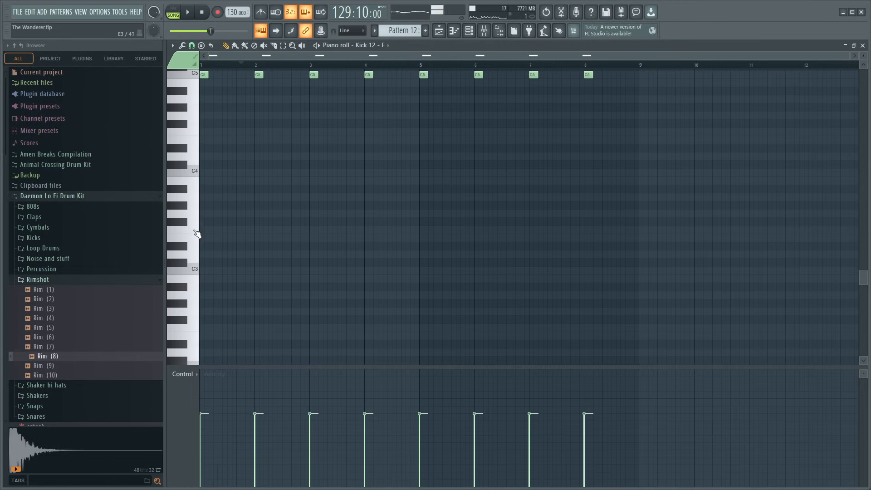
scroll(197, 234, "up", 4)
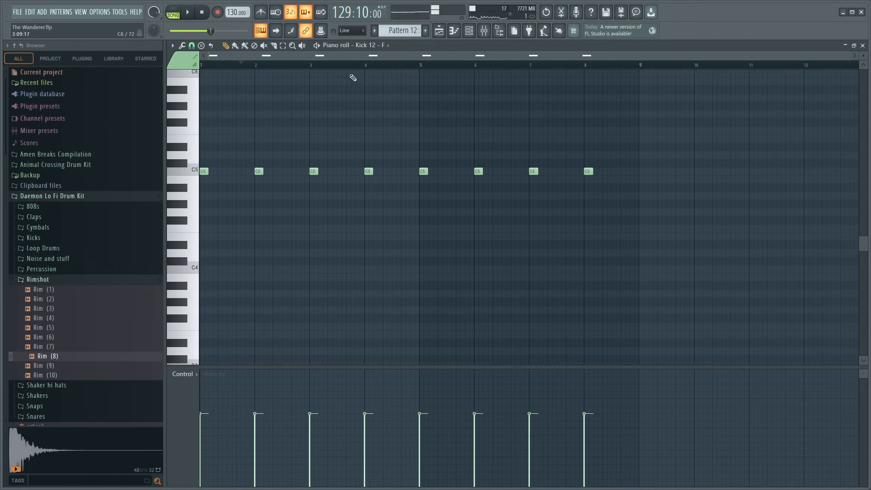
left_click(401, 277)
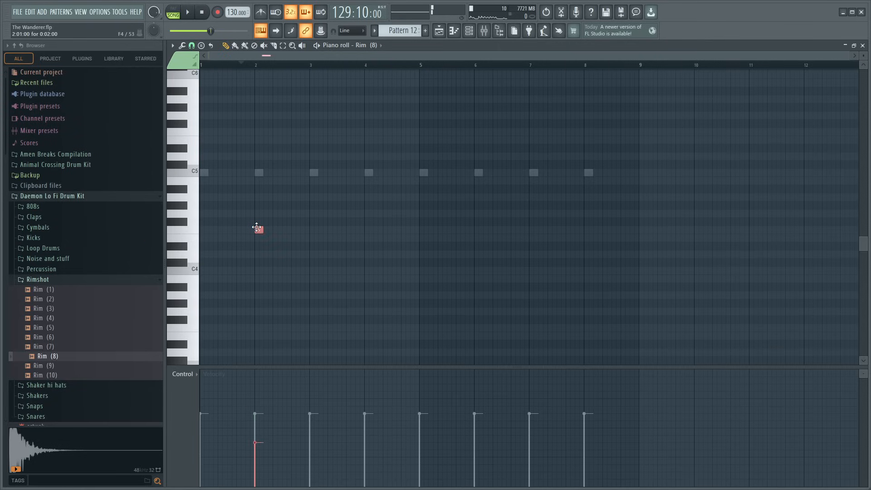
key("space")
left_click(367, 229)
left_click(475, 230)
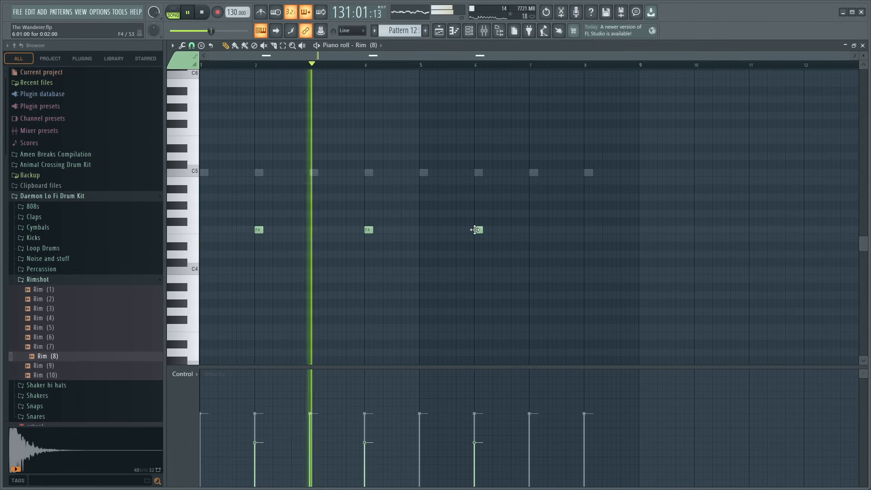
left_click(589, 229)
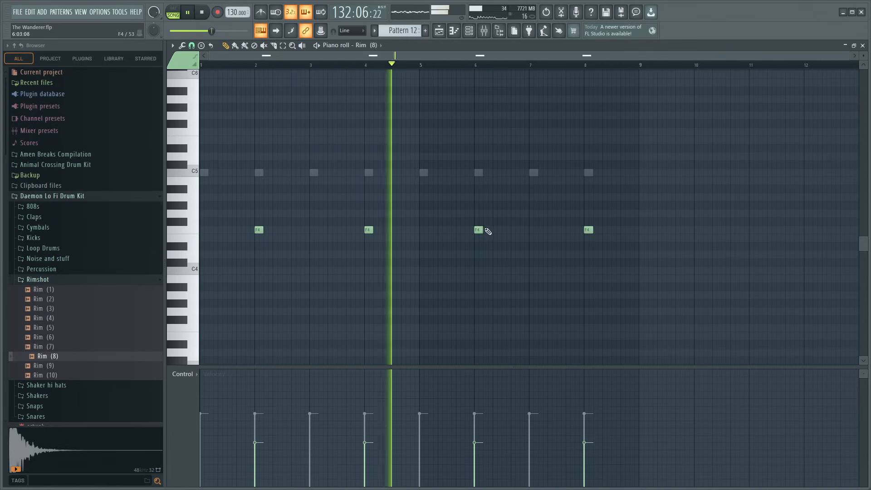
- Select all four rim notes, stretch them to about twice their length, and raise their velocity
left_click_drag(628, 251, 240, 211)
left_click_drag(484, 230, 490, 231)
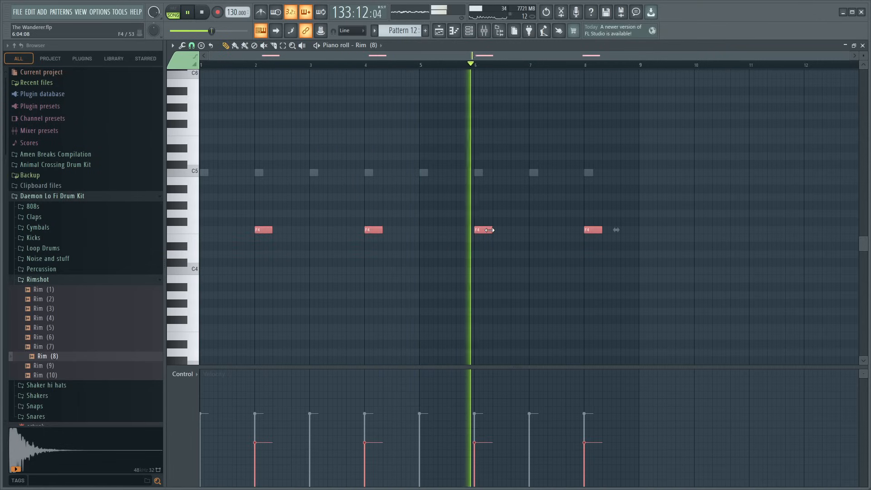
scroll(477, 232, "up", 4)
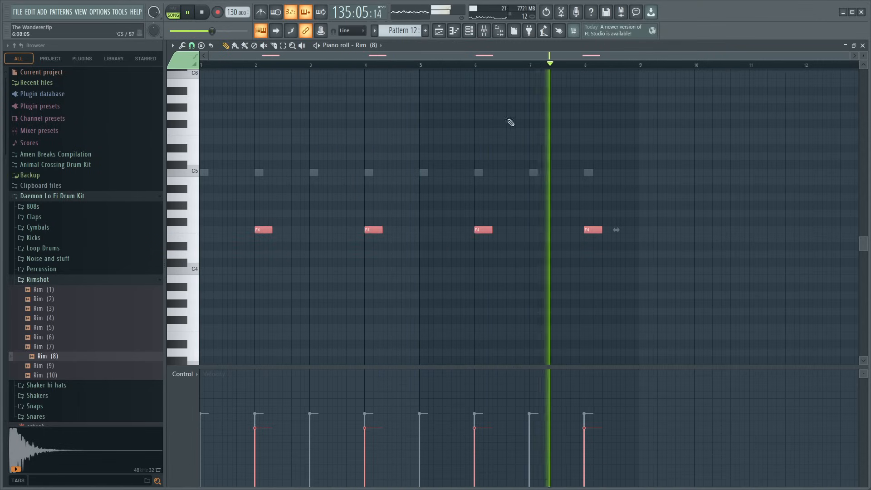
- Lower Insert 9's volume and add Fruity Reeverb 2 with adjusted dry and wet levels plus Fruity delay 2 with ping-pong feedback
key("F9")
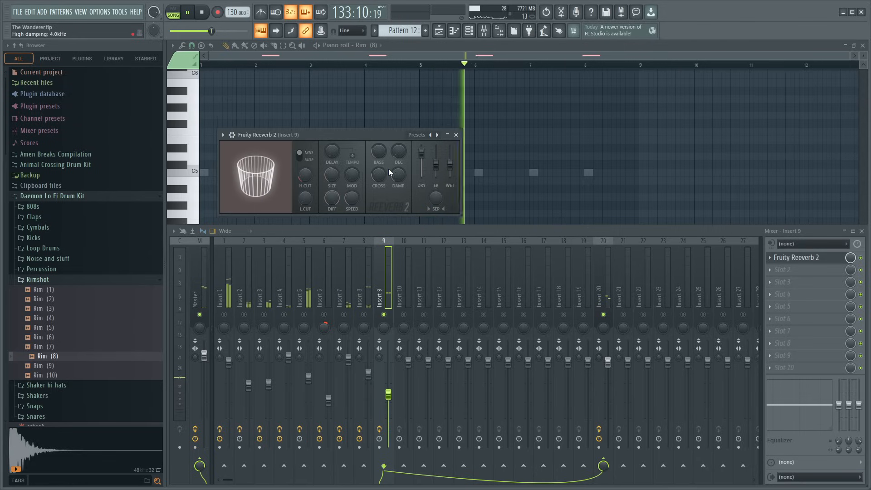
left_click_drag(422, 151, 450, 155)
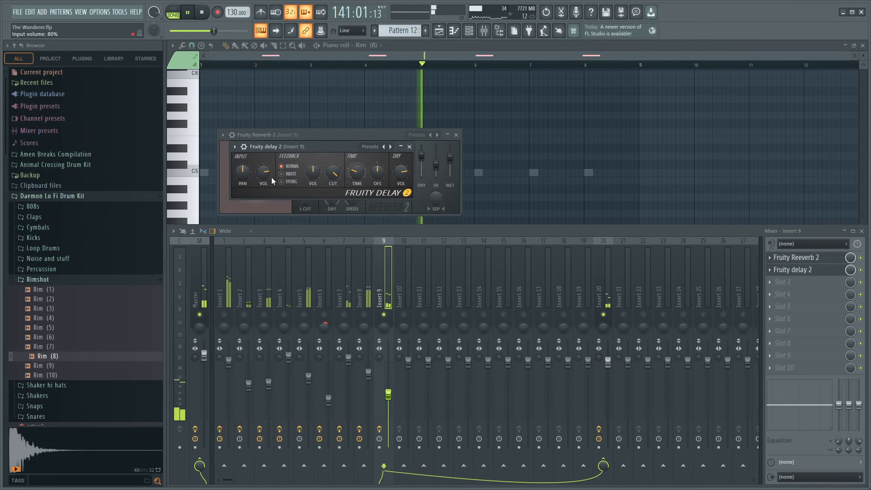
left_click_drag(265, 172, 264, 168)
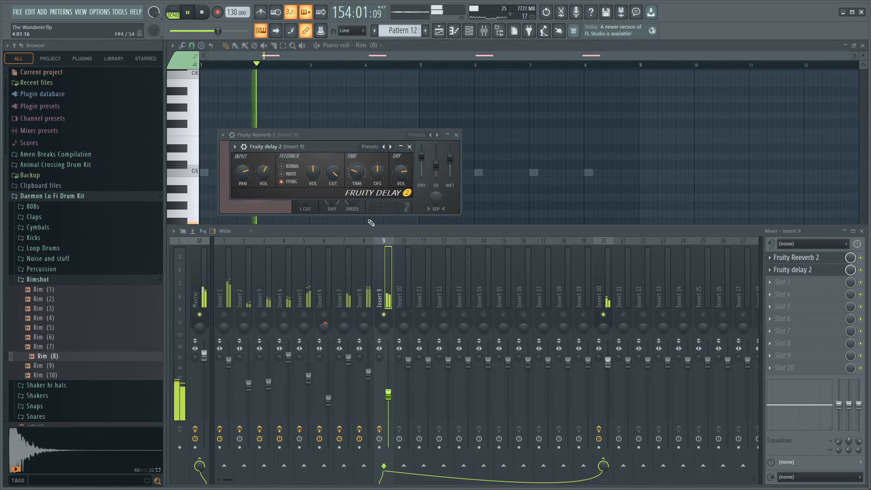
left_click(410, 146)
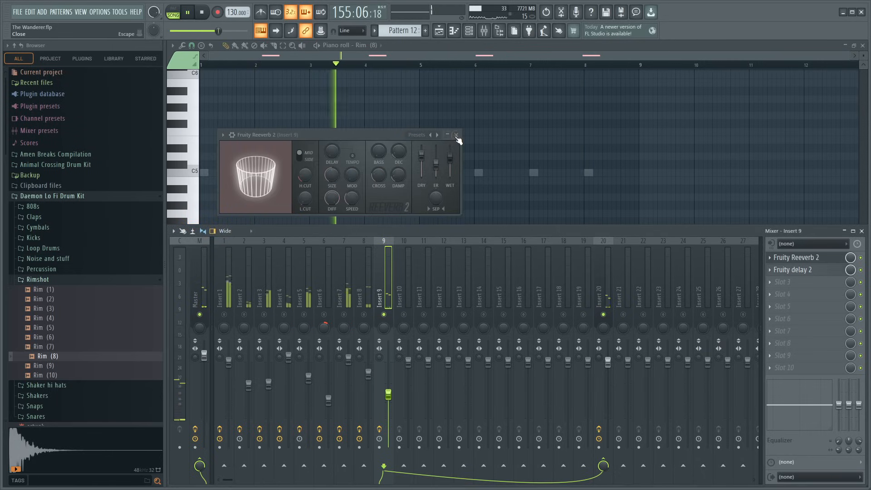
left_click(456, 135)
- Add Fruity parametric EQ 2 to Insert 9, cut the lows with band 1, dip band 5 about 1.1 dB near 1409 Hz, and unsolo it
left_click(674, 317)
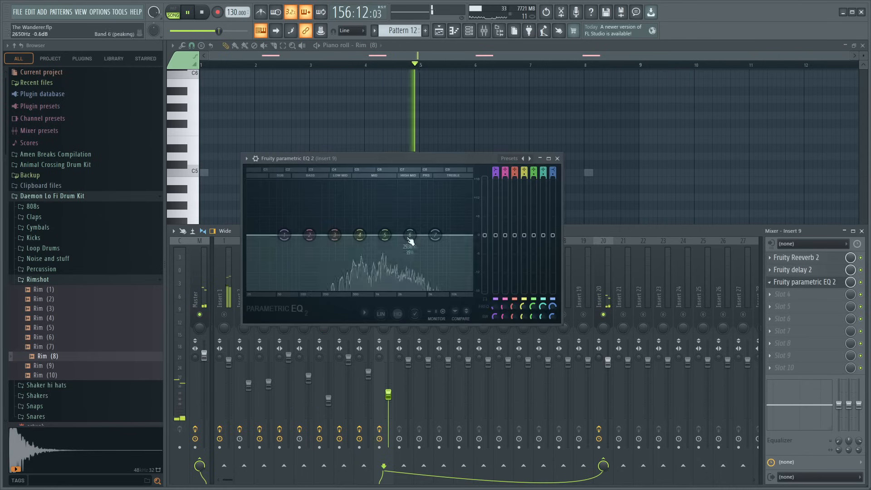
left_click_drag(284, 235, 349, 278)
left_click_drag(385, 236, 386, 242)
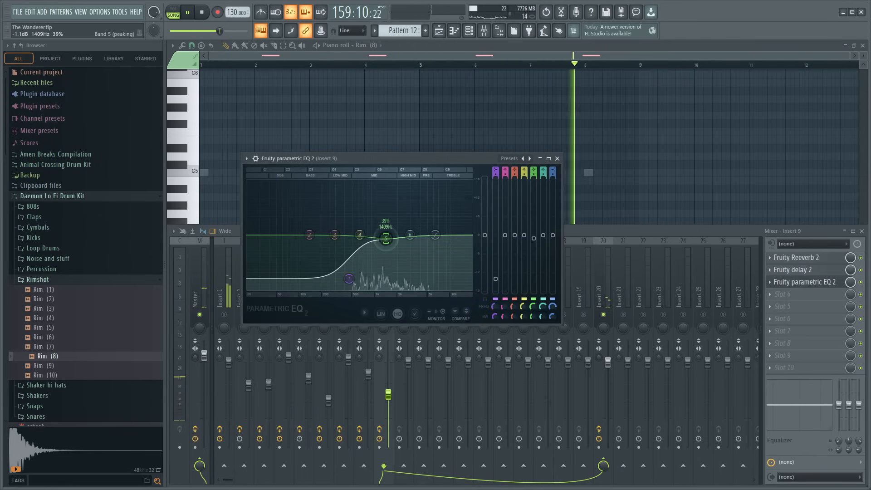
left_click(557, 158)
right_click(384, 314)
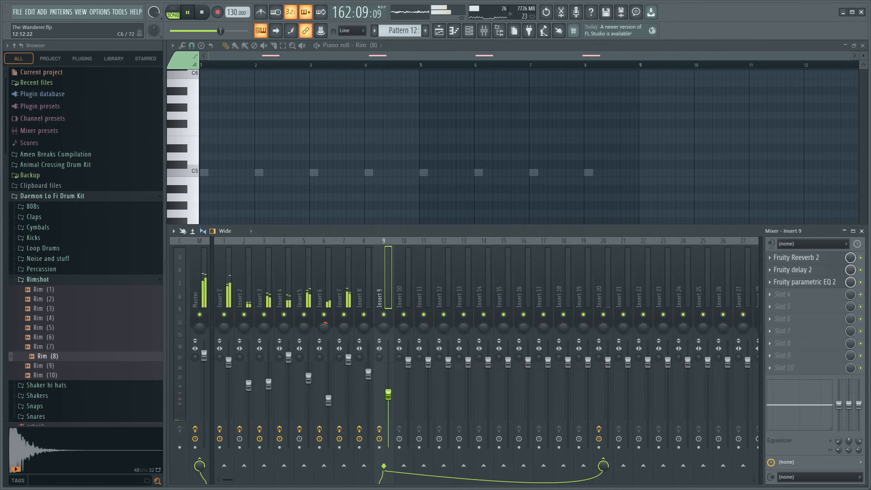
- Return to the playlist and play the arrangement from bar 89 to review the drum entry at bar 97
left_click(864, 45)
left_click_drag(424, 68, 323, 90)
key("space")
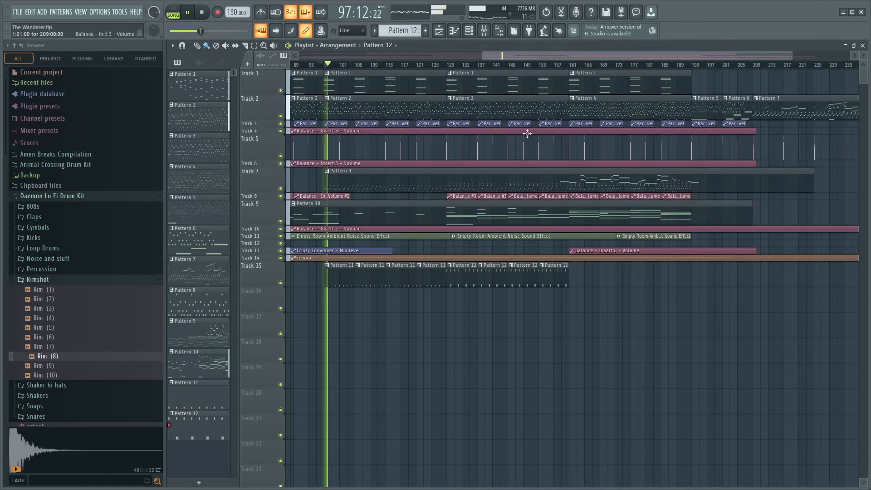
scroll(502, 67, "up", 4)
left_click_drag(587, 55, 495, 71)
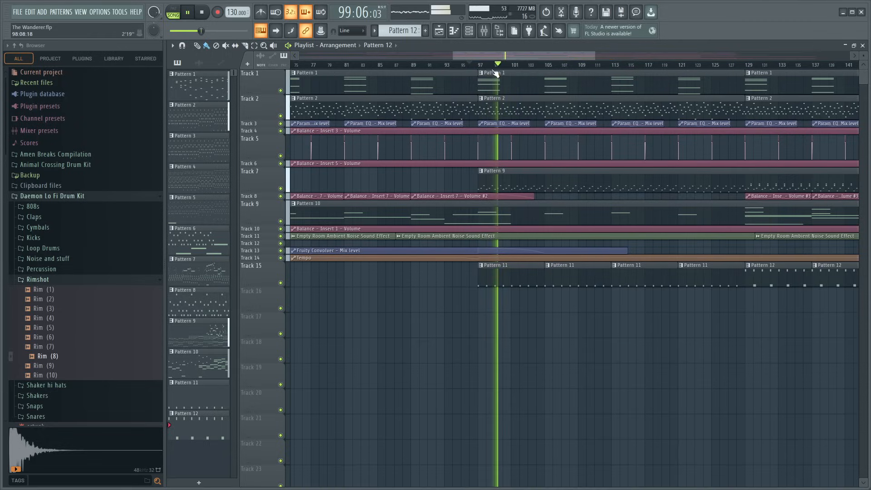
left_click(414, 64)
scroll(413, 64, "up", 2)
key("space")
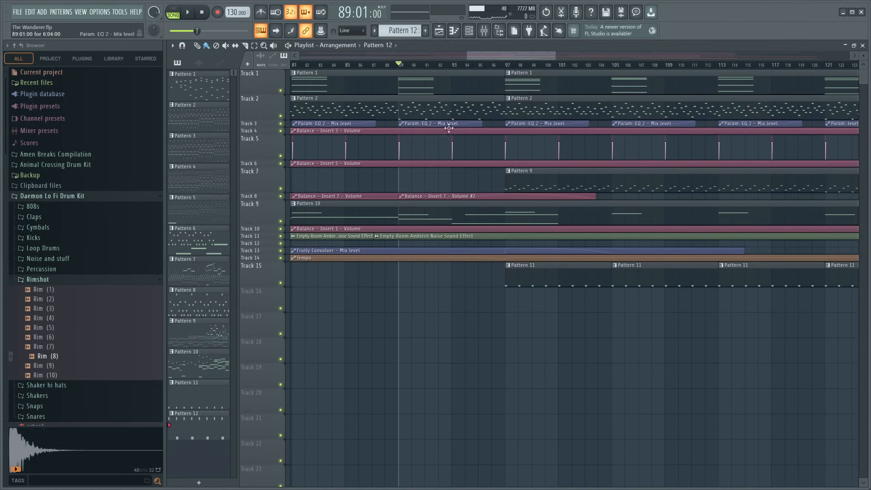
key("space")
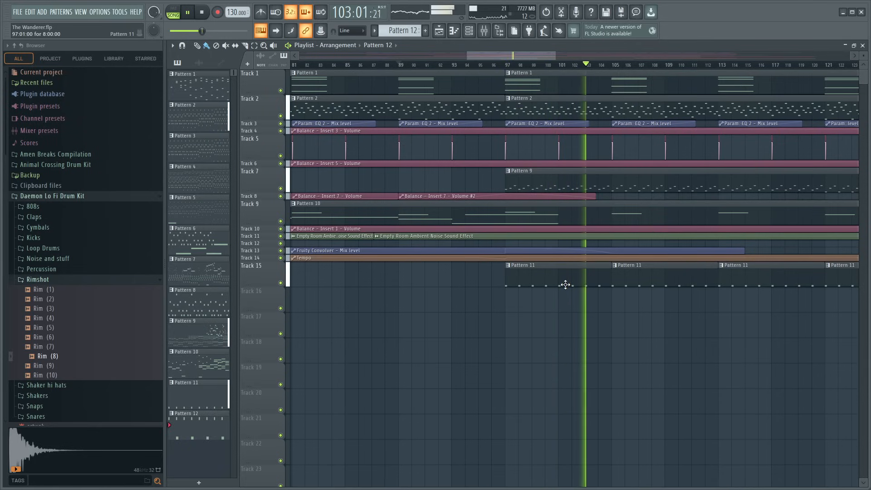
- Make the Pattern 11 clip at bar 97 unique and add two progressively quieter C5 kick notes in its first bar
double_click(541, 286)
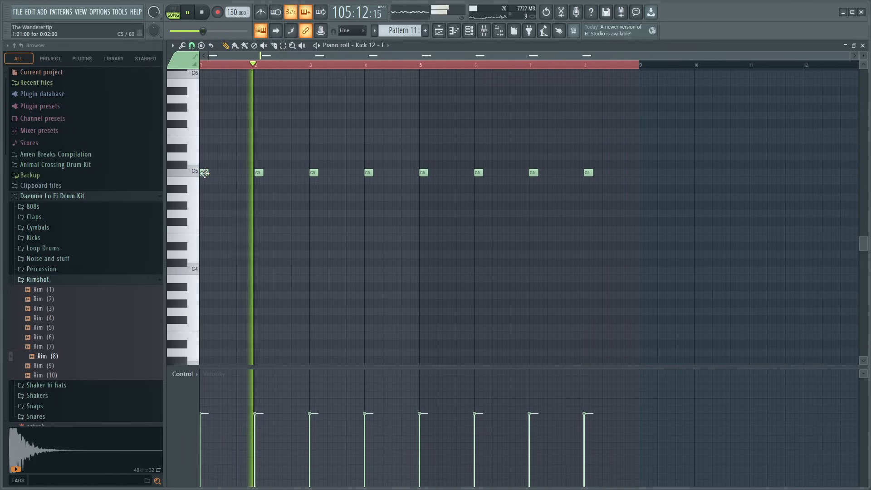
left_click(863, 46)
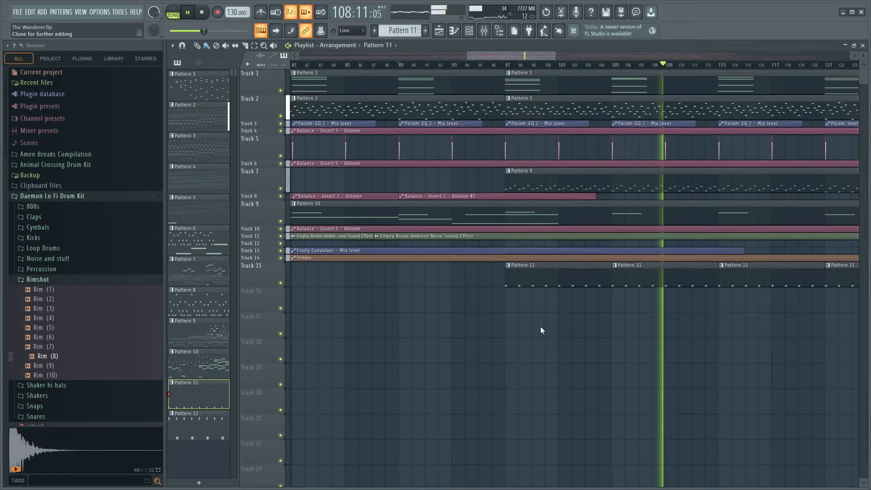
key("ctrl+shift+c")
key("F7")
scroll(307, 61, "up", 2)
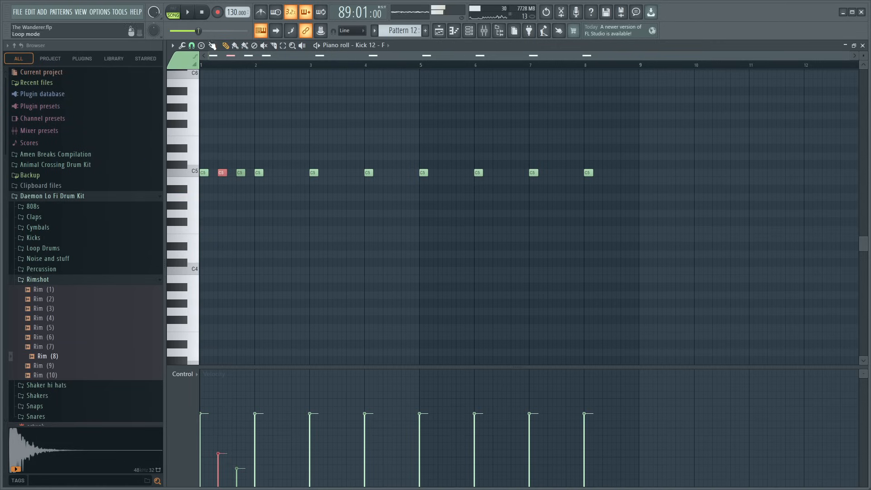
left_click(863, 46)
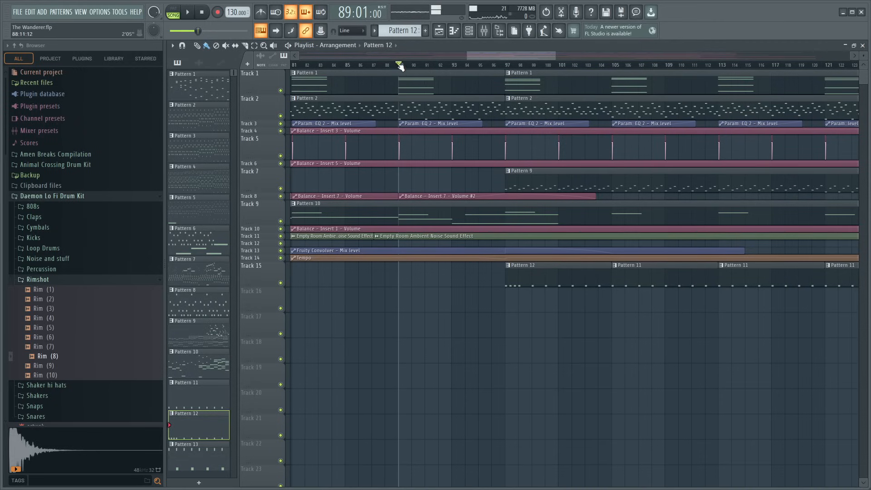
- Play the arrangement from bar 89 to check the new kick intro, follow playback toward bar 129, and open the mixer
key("space")
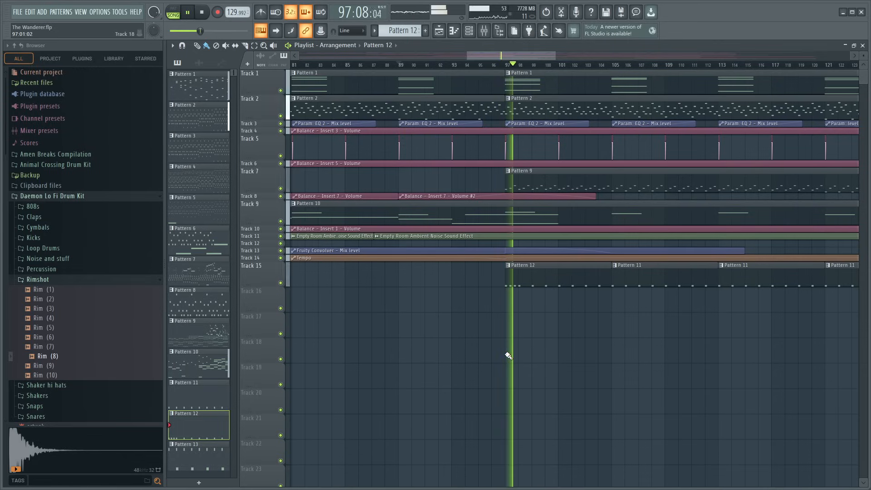
left_click_drag(498, 57, 525, 59)
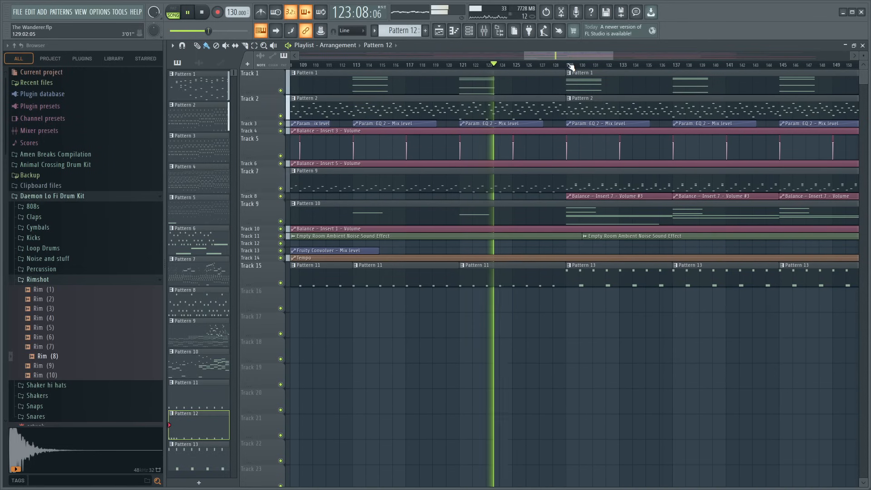
scroll(570, 66, "up", 1)
left_click(484, 31)
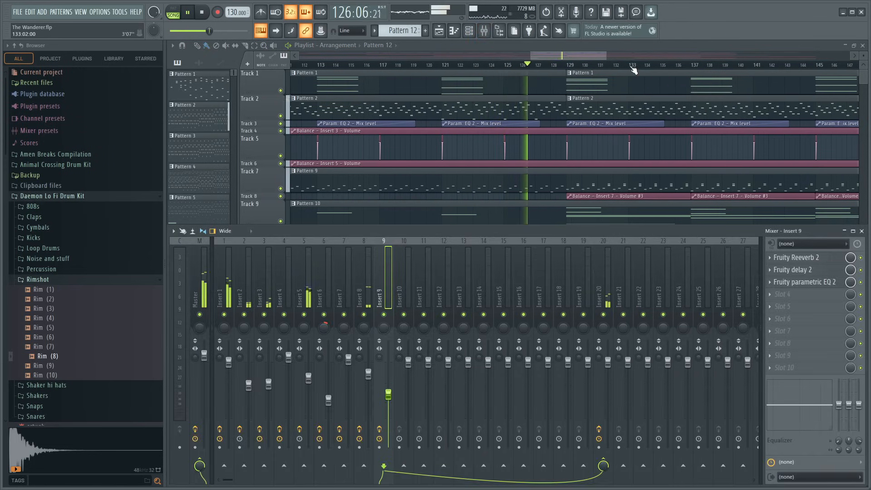
- Solo Insert 9, set the Fruity Reeverb 2 dry level to about 51%, and unsolo the track
scroll(634, 69, "down", 2)
scroll(681, 181, "down", 3)
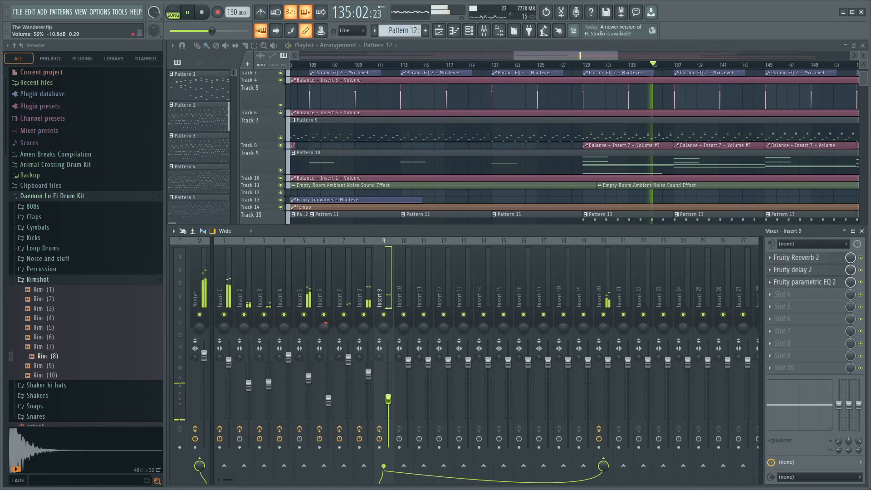
left_click(801, 270)
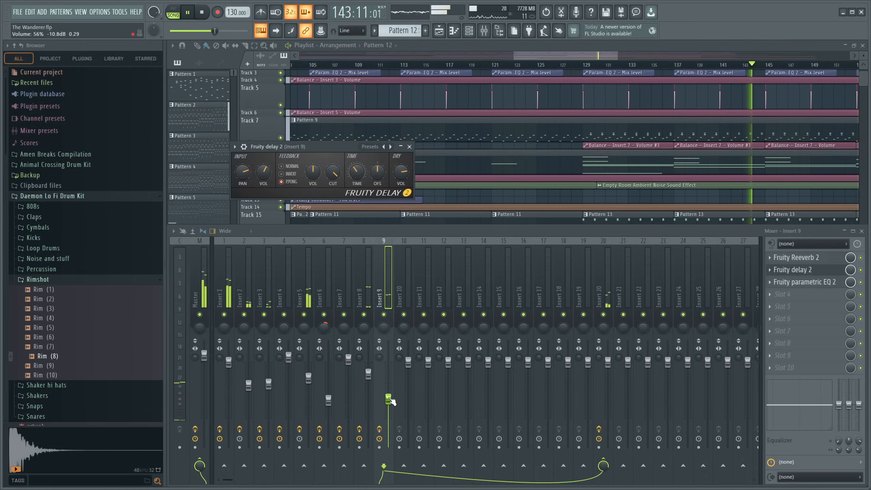
right_click(384, 315)
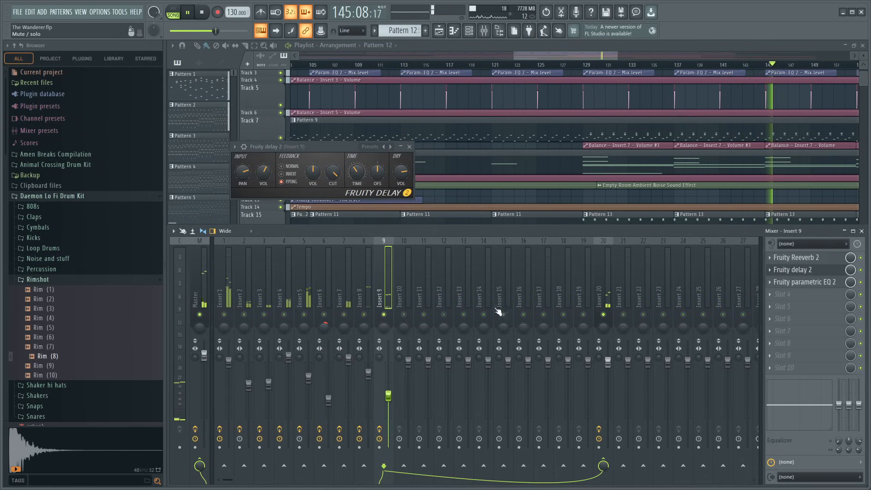
left_click(803, 259)
left_click_drag(422, 172, 421, 164)
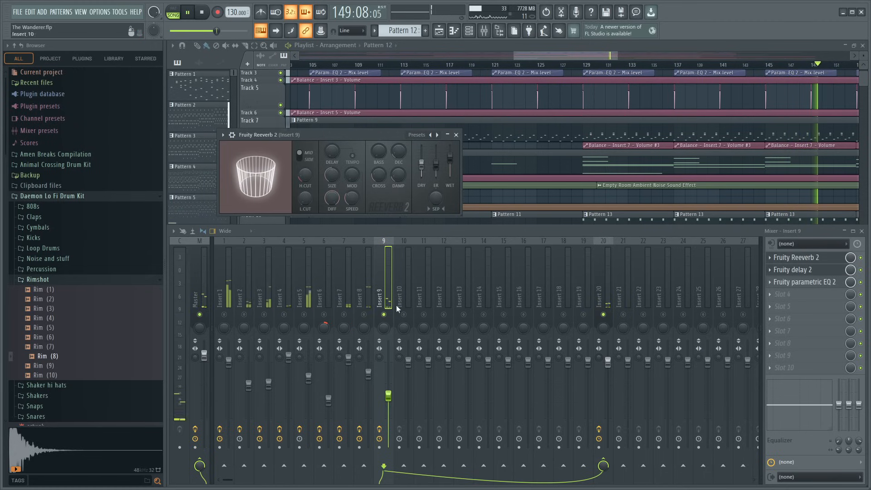
right_click(384, 315)
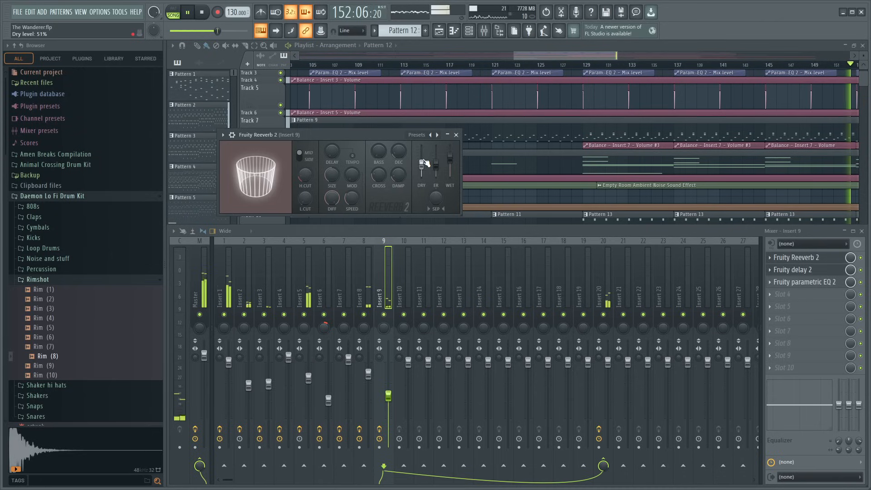
- Check the Fruity Reeverb 2 settings on Insert 20, return to Insert 9, and close the plugin windows
left_click(605, 284)
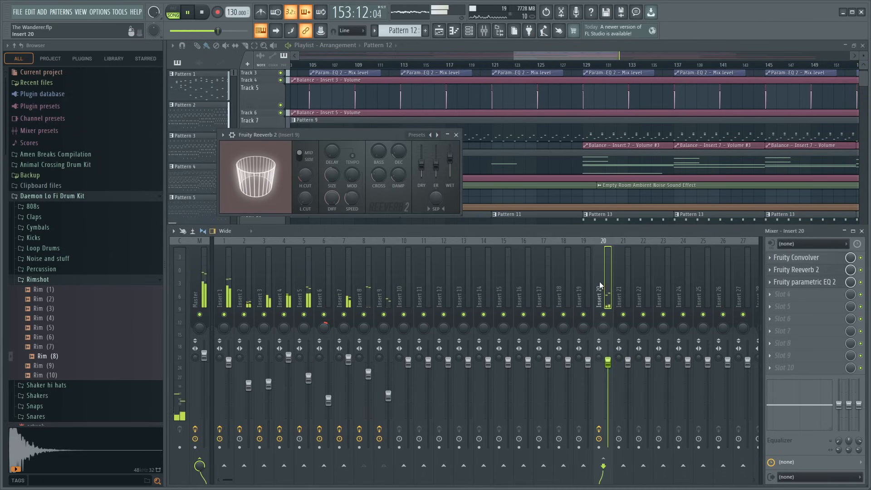
left_click(797, 270)
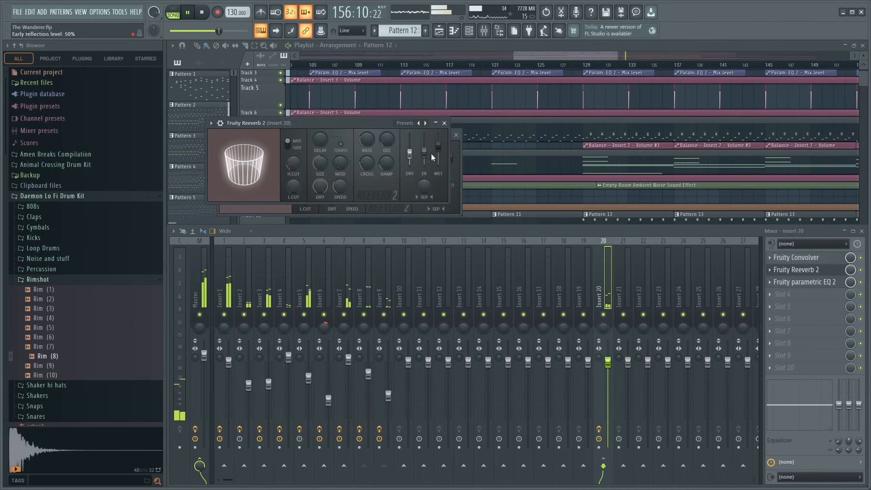
left_click(382, 291)
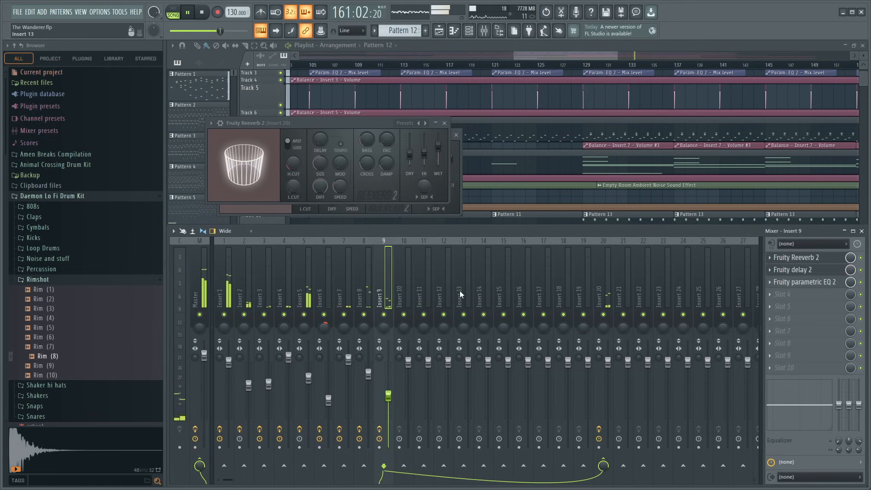
left_click(446, 123)
key("Escape")
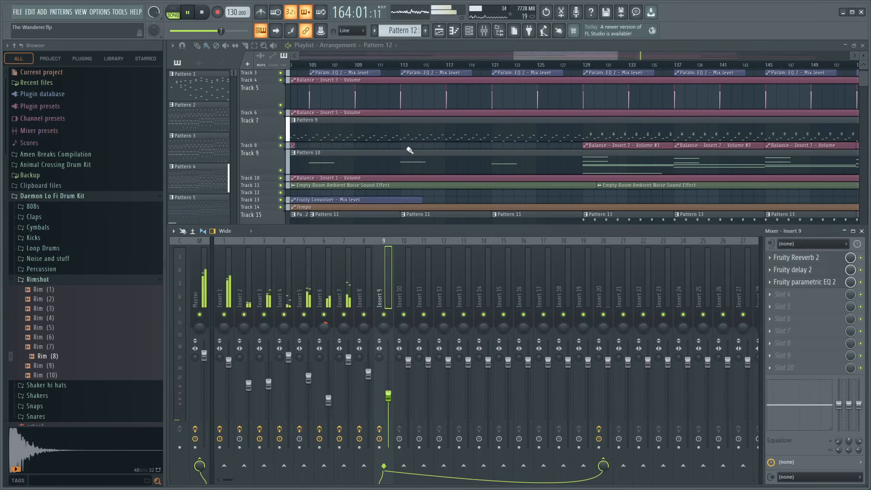
- Duplicate the four Pattern 13 clips on Track 15 so they also fill bars 161 to 193
left_click(861, 232)
scroll(642, 68, "down", 5)
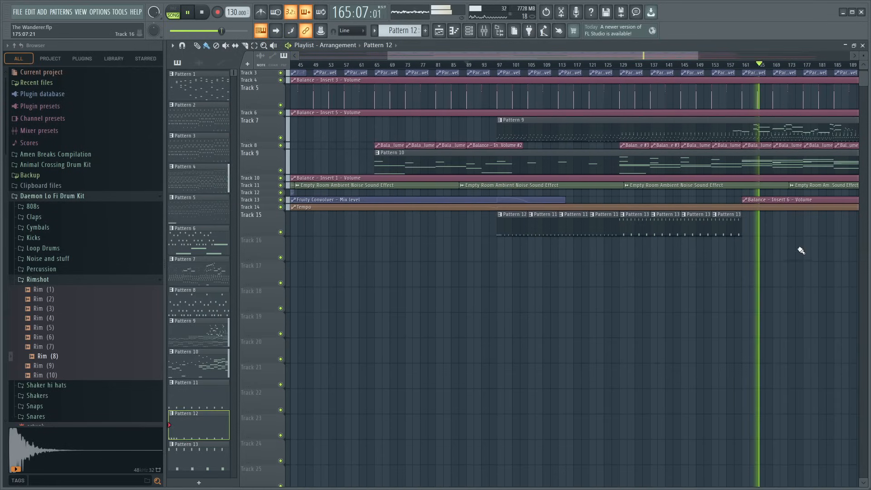
left_click_drag(772, 259, 634, 220)
key("ctrl+b")
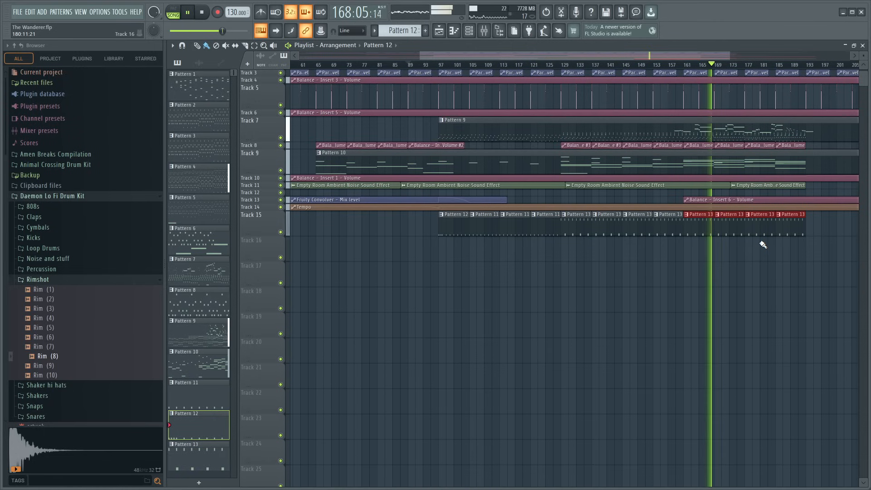
- Open the mixer and raise the Insert 9 volume slightly
scroll(646, 63, "up", 4)
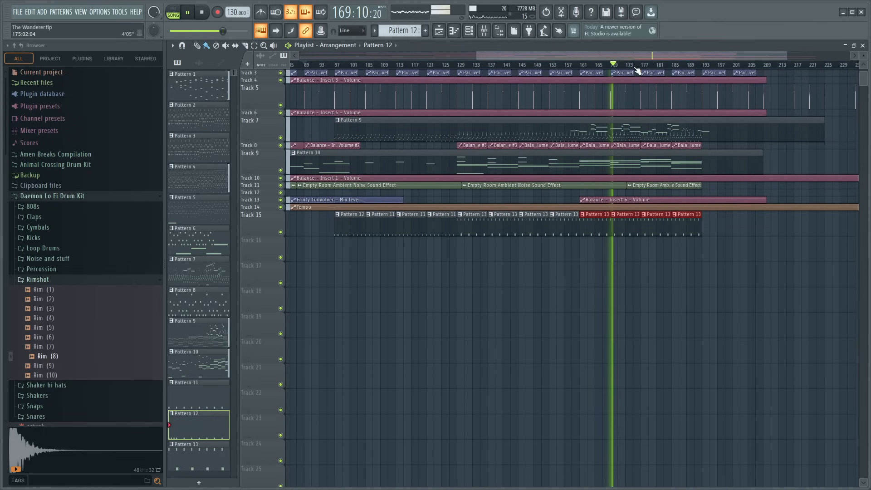
scroll(638, 71, "up", 2)
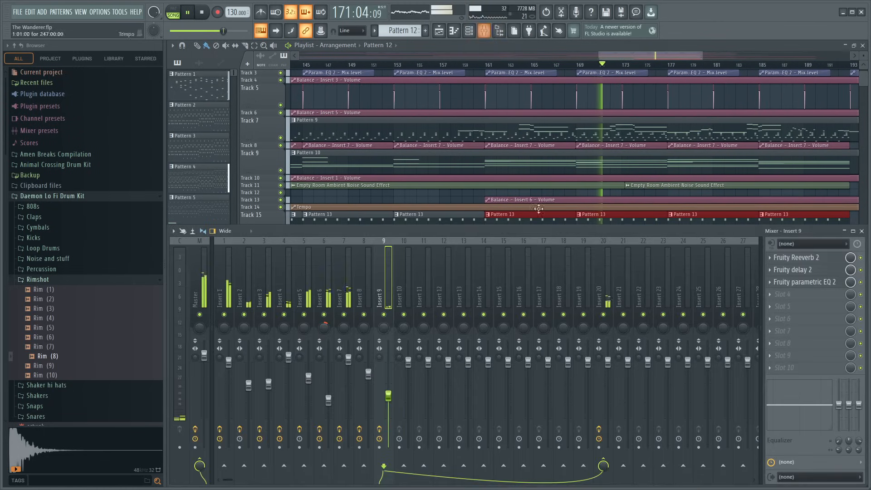
key("F9")
left_click_drag(388, 396, 388, 393)
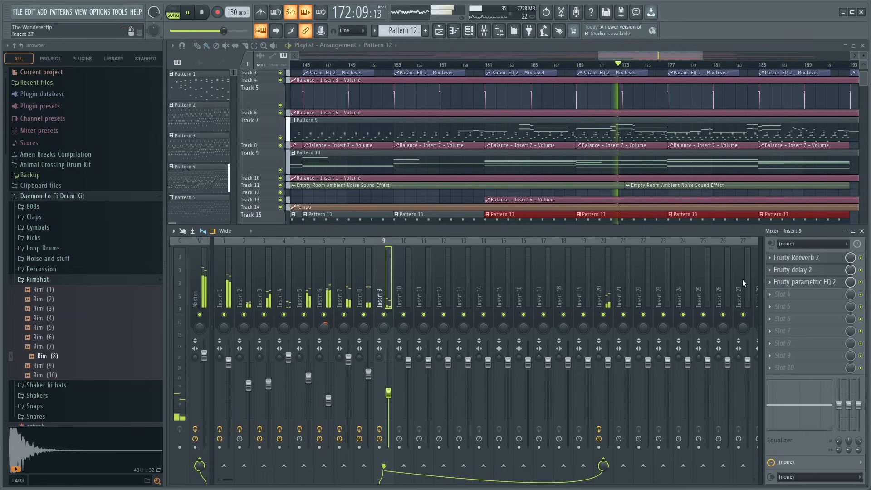
- In Insert 9's Fruity parametric EQ 2, set band 1 to -15.9 dB at 321 Hz, band 5 to 0.4 dB at 1282 Hz, and reshape bands 6 and 7
left_click(804, 286)
left_click_drag(410, 236, 432, 252)
left_click_drag(349, 279, 335, 281)
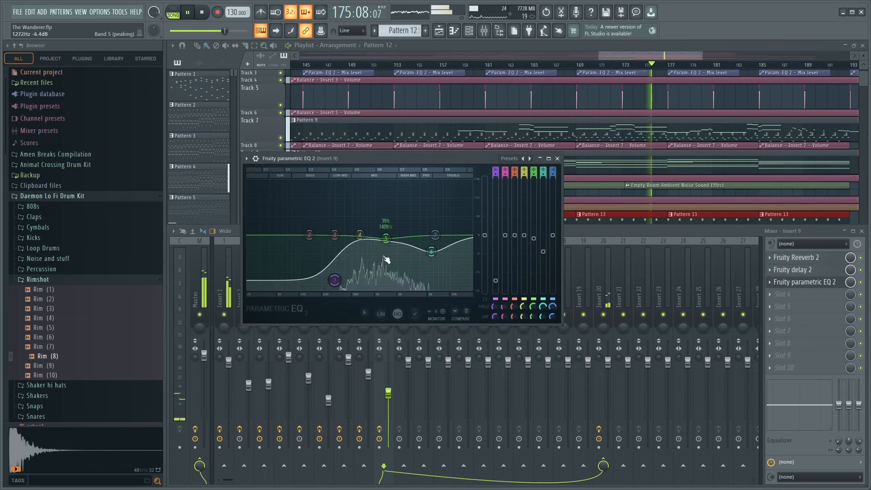
left_click_drag(386, 239, 382, 233)
left_click_drag(335, 280, 337, 285)
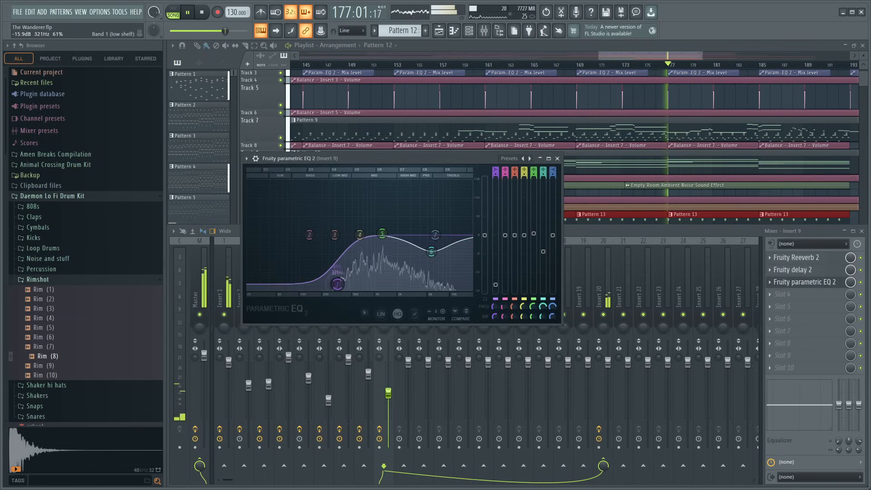
mouse_move(436, 235)
left_mouse_down()
mouse_move(456, 185)
mouse_move(457, 239)
mouse_move(431, 245)
left_mouse_up()
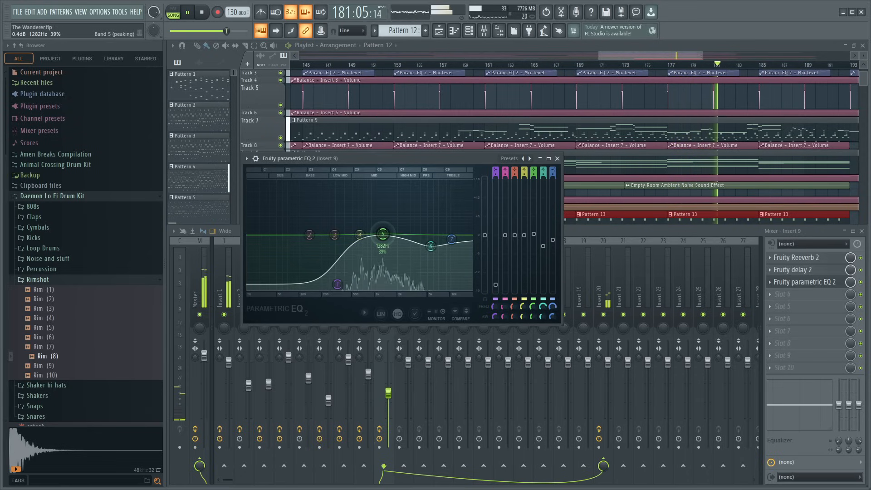
left_click(557, 158)
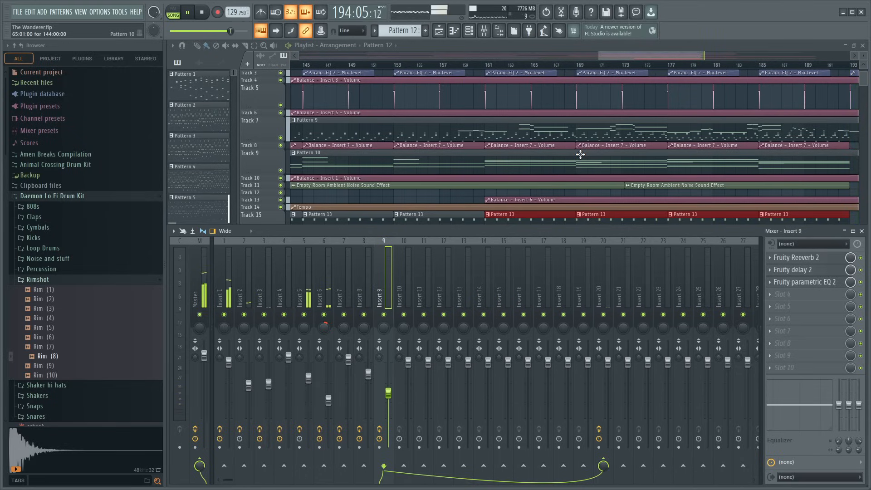
- Replay the arrangement from bar 95 in the full playlist to review the drums, and save the project
left_click(745, 44)
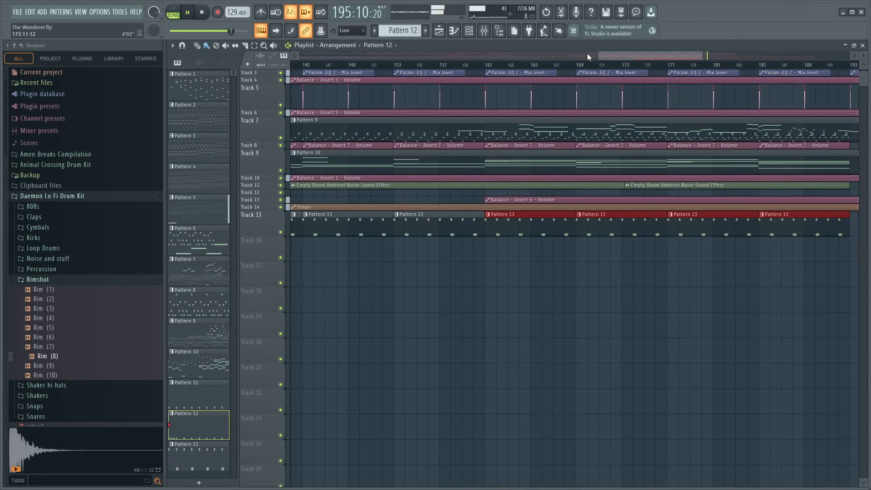
scroll(540, 67, "down", 5)
scroll(541, 68, "down", 1)
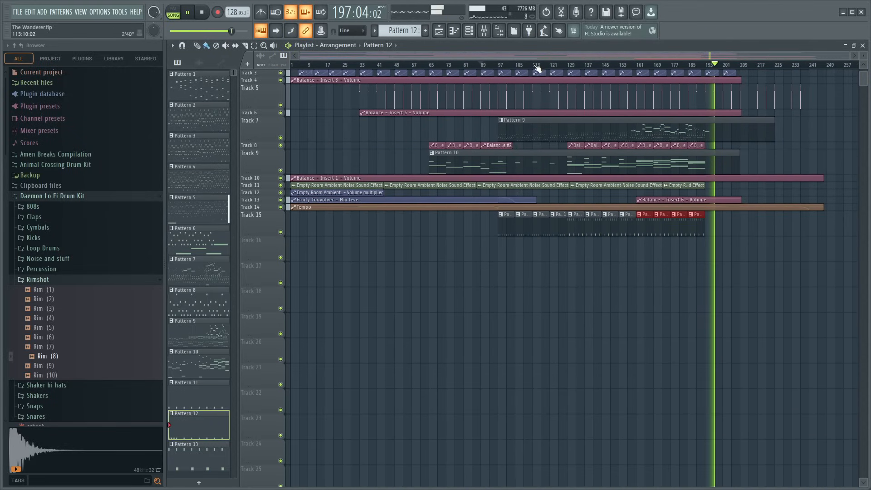
key("space")
left_click(495, 68)
key("space")
scroll(495, 69, "up", 5)
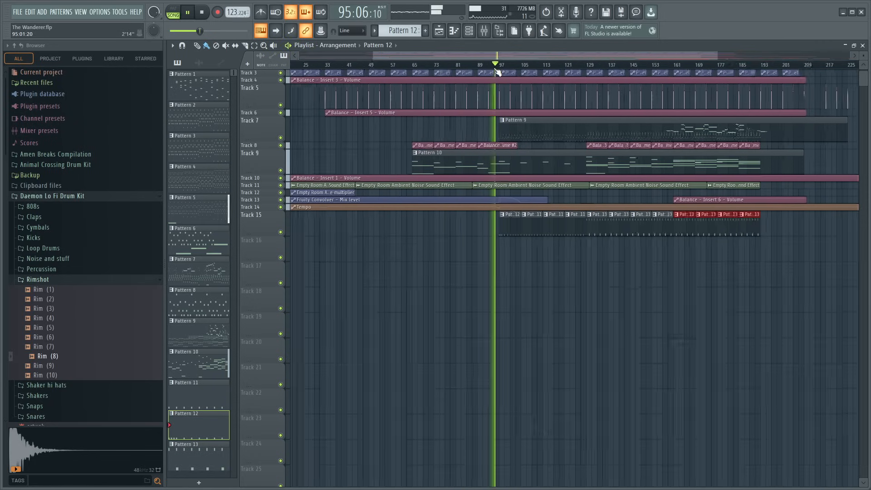
key("ctrl+s")
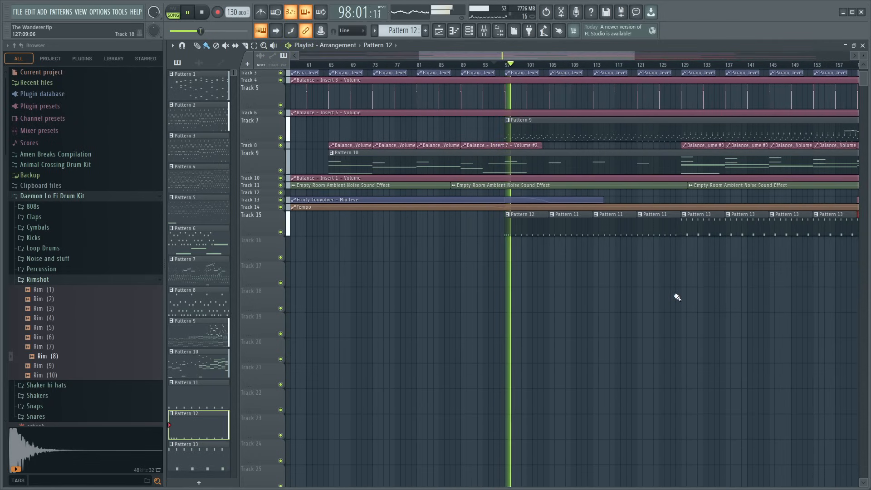
scroll(480, 54, "down", 4)
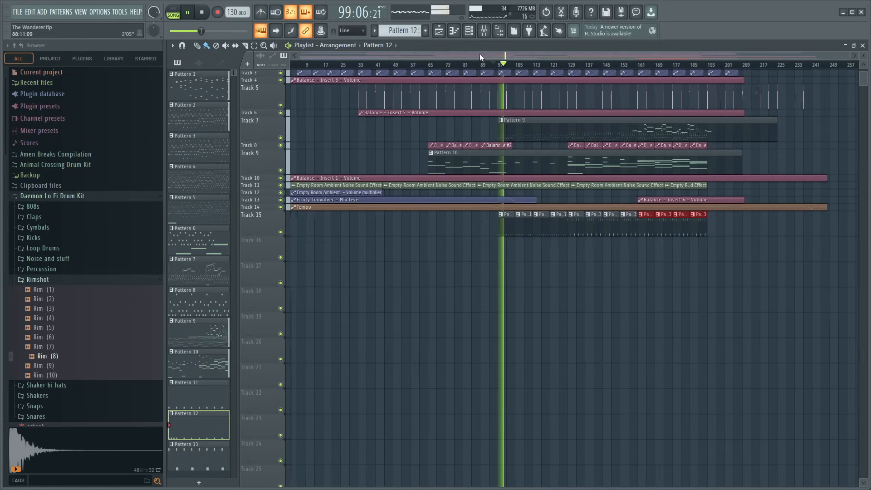
scroll(556, 226, "up", 2)
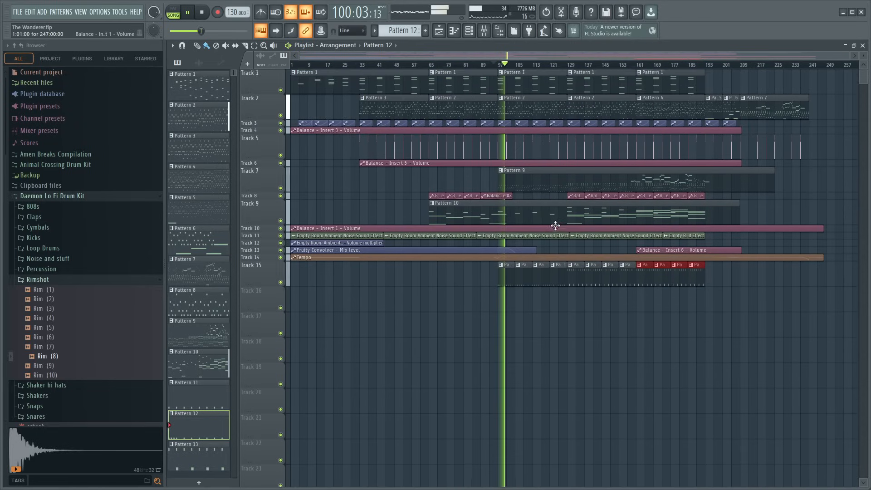
- Add a 3x Osc channel from the installed Fruity generators to the channel rack, route it to Insert 15, and stop playback
left_click(482, 32)
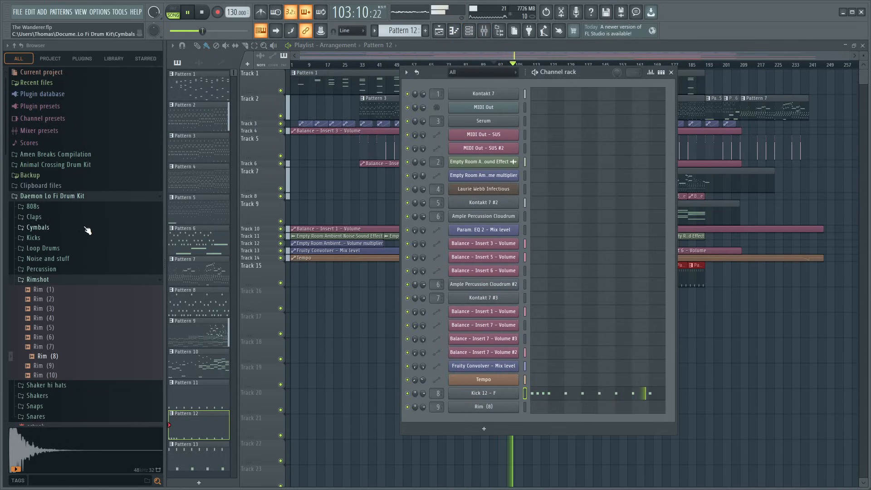
left_click(50, 94)
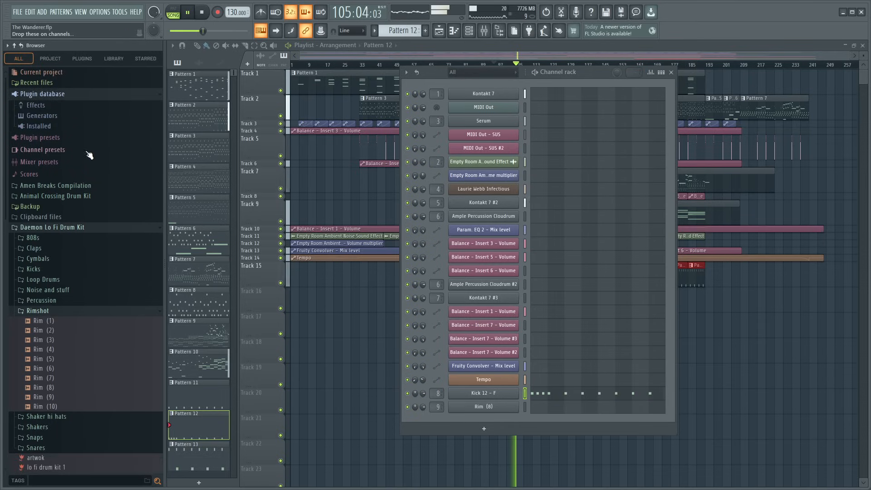
left_click(45, 117)
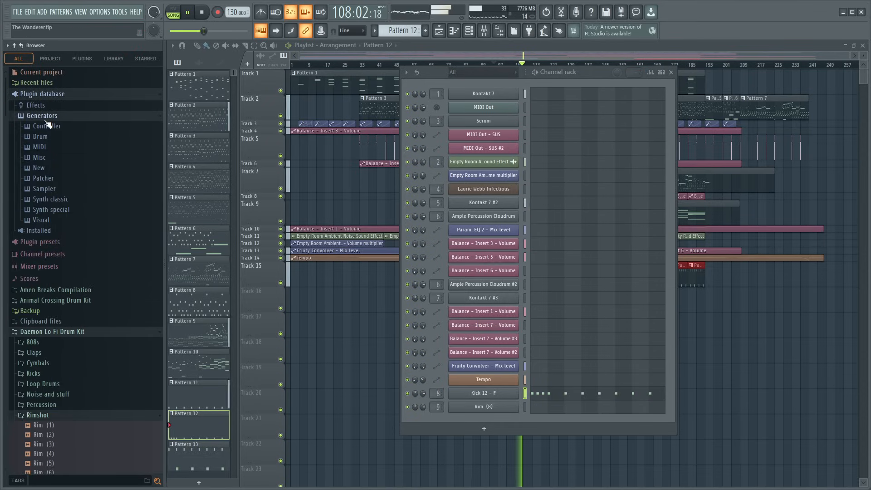
left_click(39, 117)
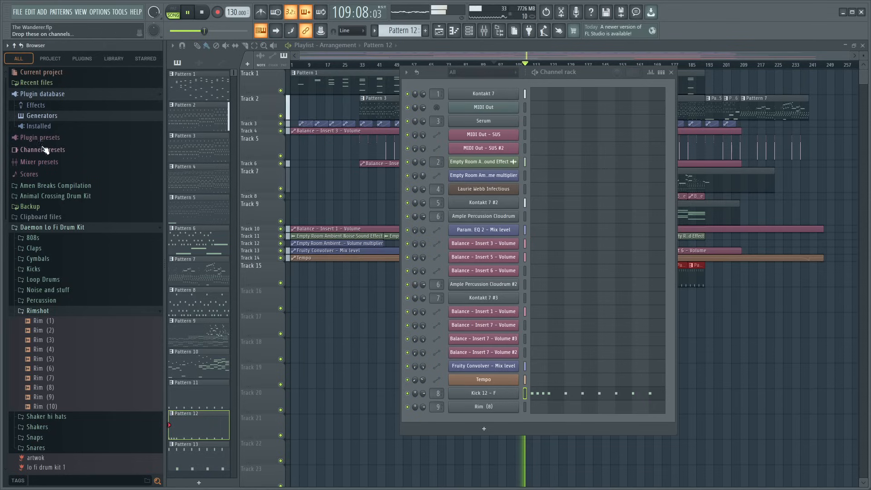
left_click(39, 126)
left_click(49, 147)
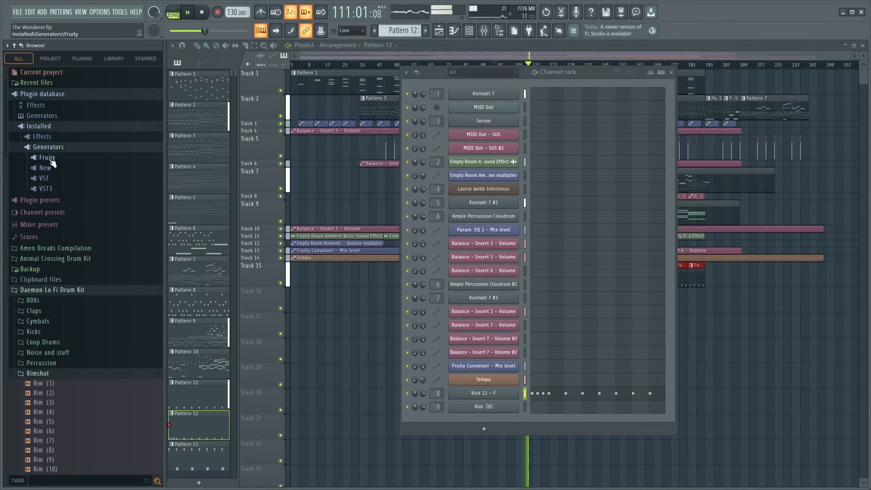
left_click(48, 157)
left_click_drag(57, 83, 464, 415)
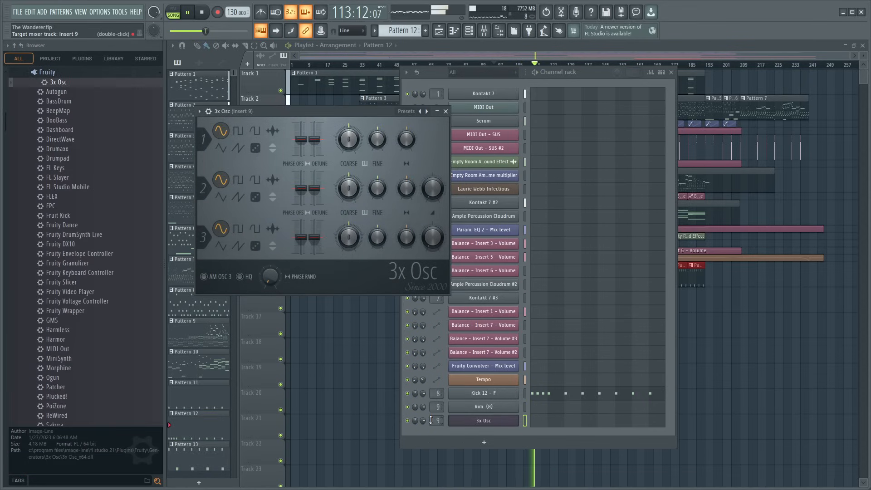
left_click_drag(431, 421, 431, 416)
key("space")
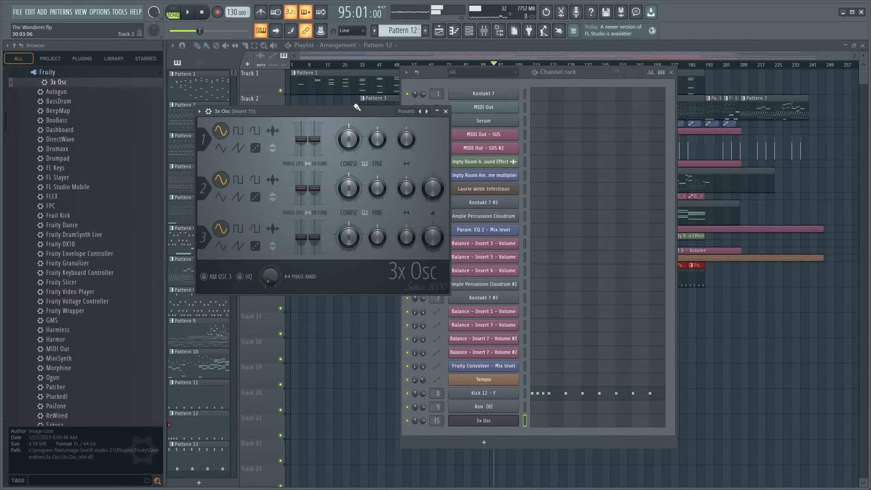
- Set oscillator 1 of the 3x Osc to the noise waveform and open the mixer at Insert 15
left_click(256, 148)
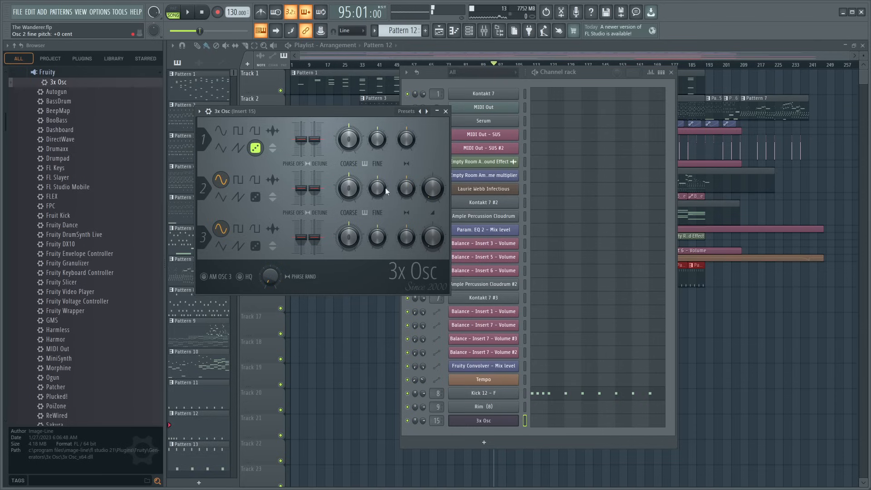
left_click(446, 112)
key("F9")
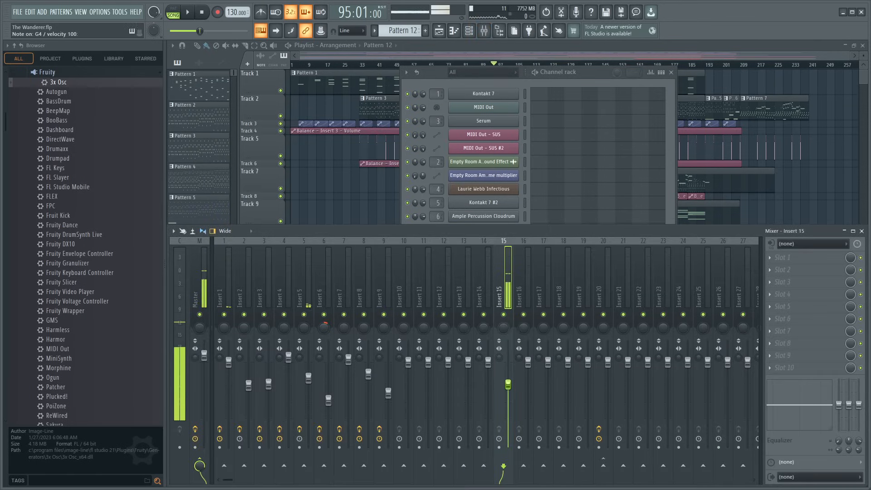
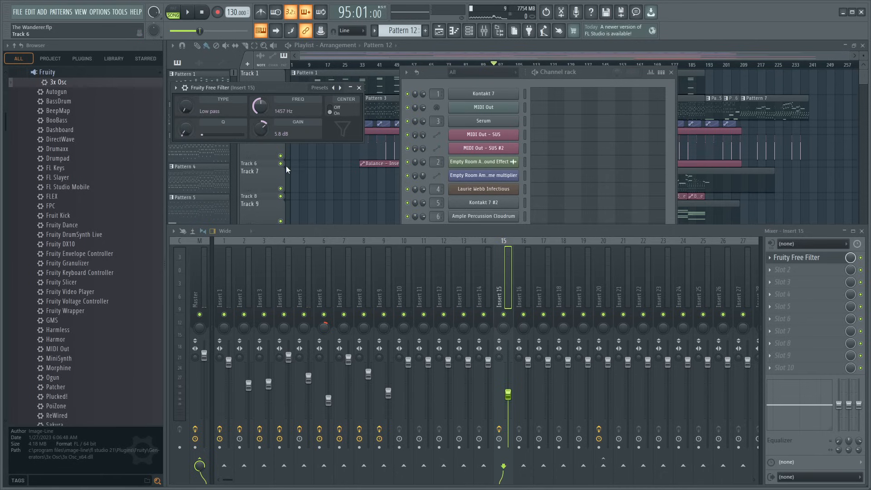
- Close the filter and channel rack windows, create an empty Pattern 14, and place it on Track 16 of the playlist
left_click(359, 88)
left_click(674, 72)
left_click(425, 31)
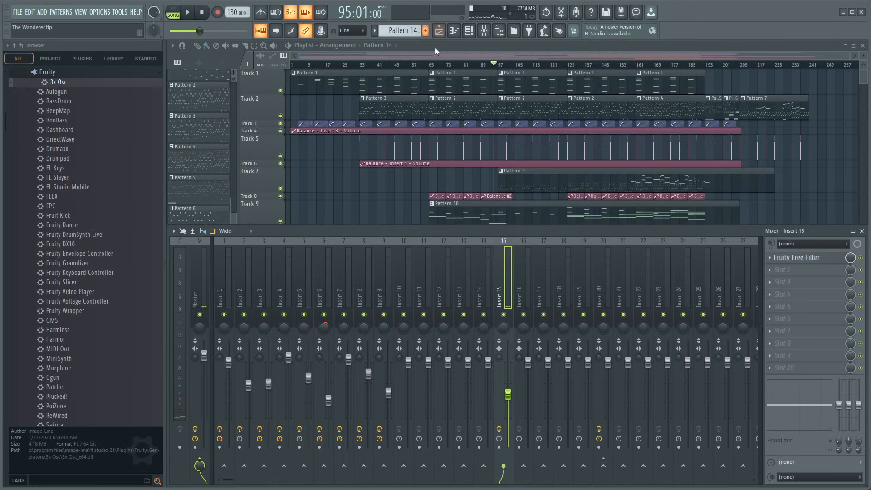
scroll(602, 178, "down", 5)
scroll(602, 179, "down", 2)
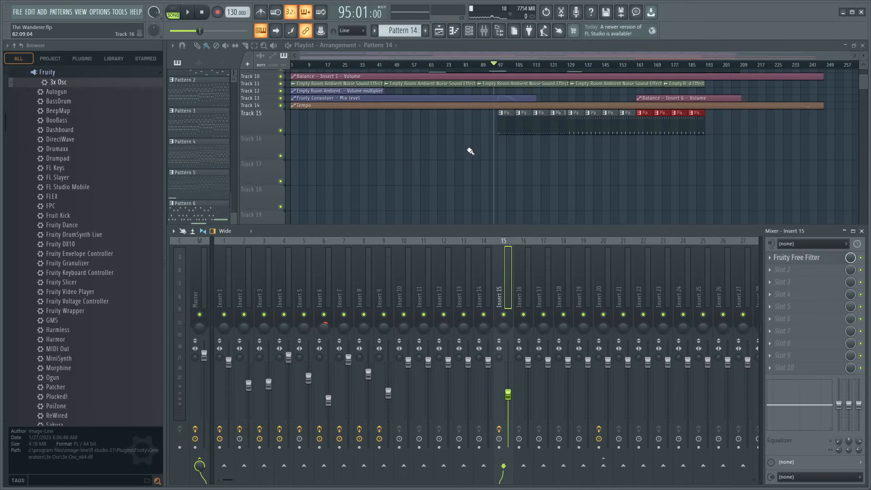
key("F9")
left_click_drag(476, 149, 547, 150)
- Draw a 12-bar C4 note for the 3x Osc from the start of Pattern 14 in the piano roll
double_click(496, 150)
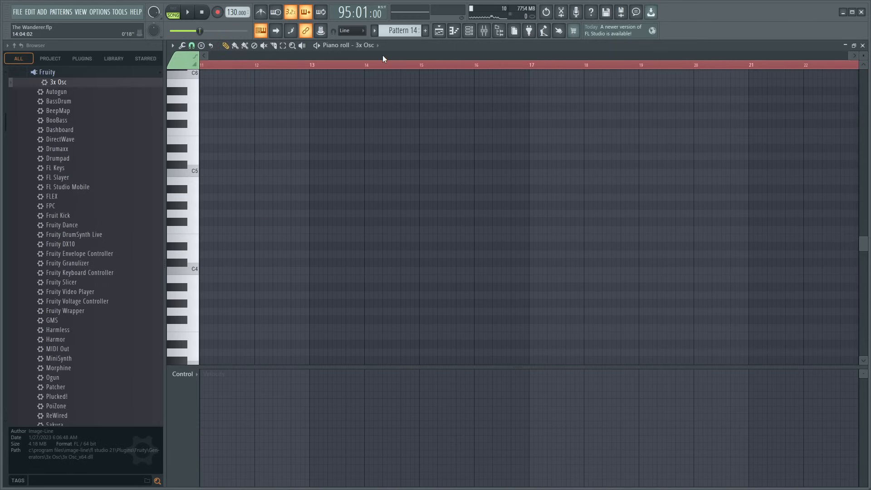
left_click_drag(201, 272, 810, 272)
scroll(356, 66, "down", 3)
key("ctrl+z")
key("F7")
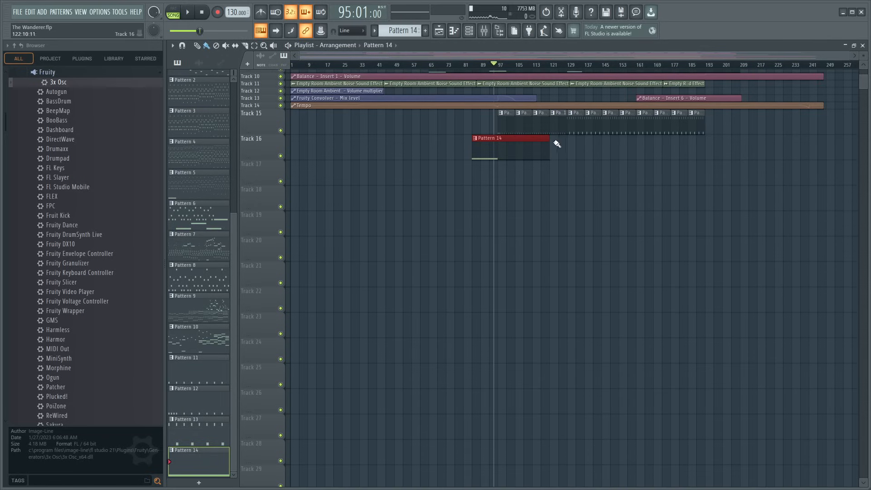
- Move the Pattern 14 clip to Track 22 starting at bar 1 and extend it to 248 bars
left_click_drag(547, 138, 506, 149)
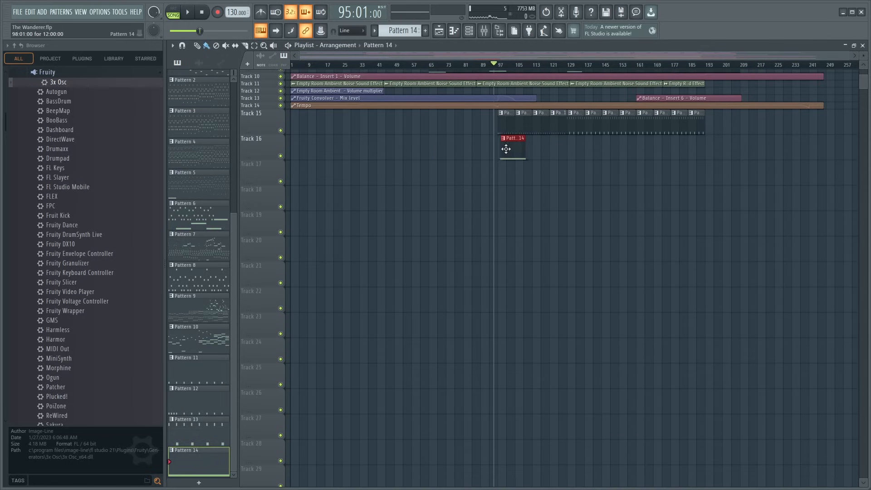
scroll(494, 67, "up", 5)
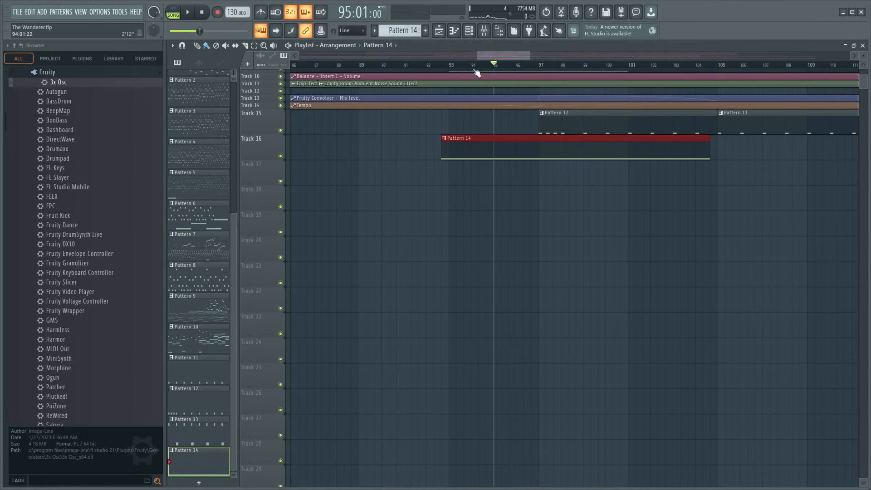
scroll(475, 71, "down", 6)
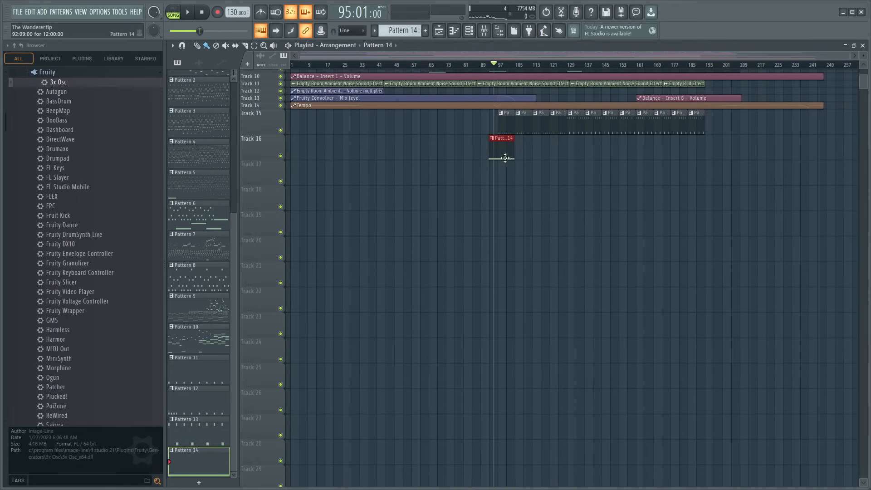
left_click_drag(505, 158, 584, 285)
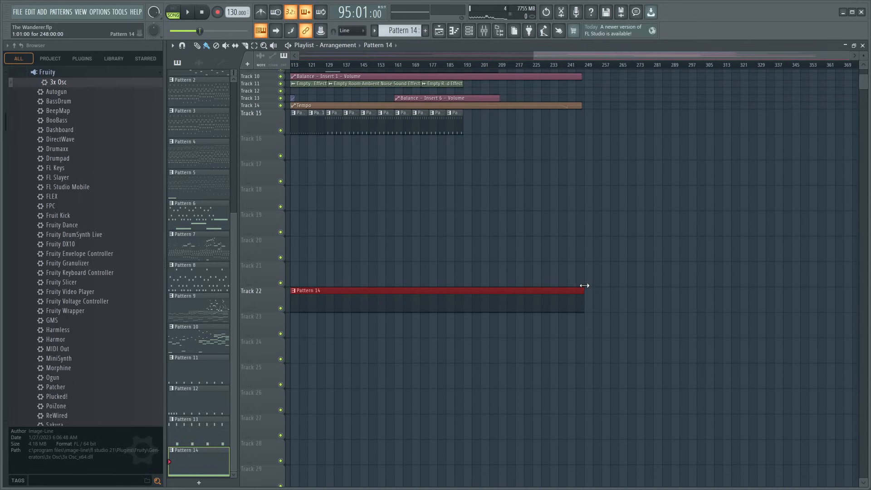
- Lengthen Pattern 14's C4 note in the piano roll to about 178 bars
double_click(542, 293)
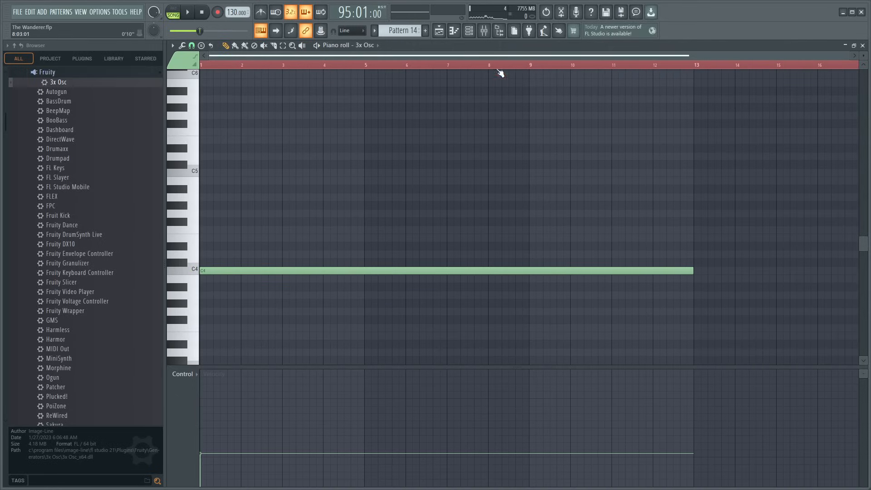
left_click_drag(693, 268, 863, 269)
scroll(623, 65, "down", 5)
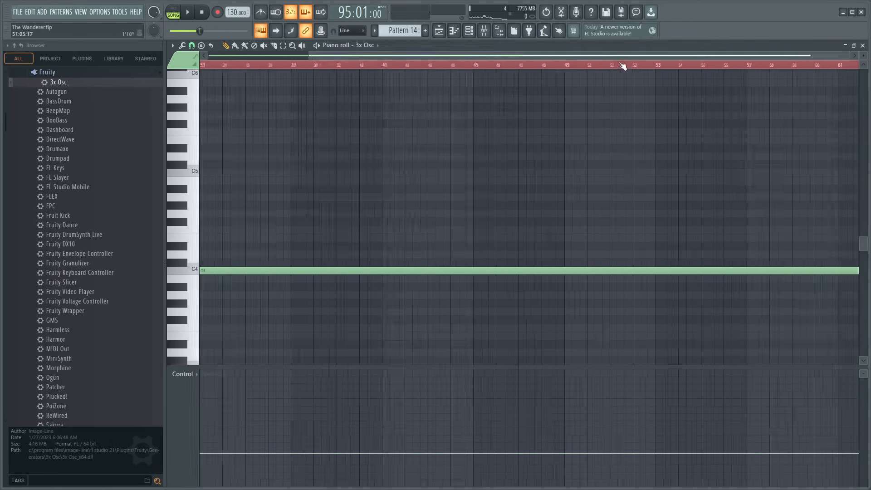
left_click_drag(619, 57, 653, 68)
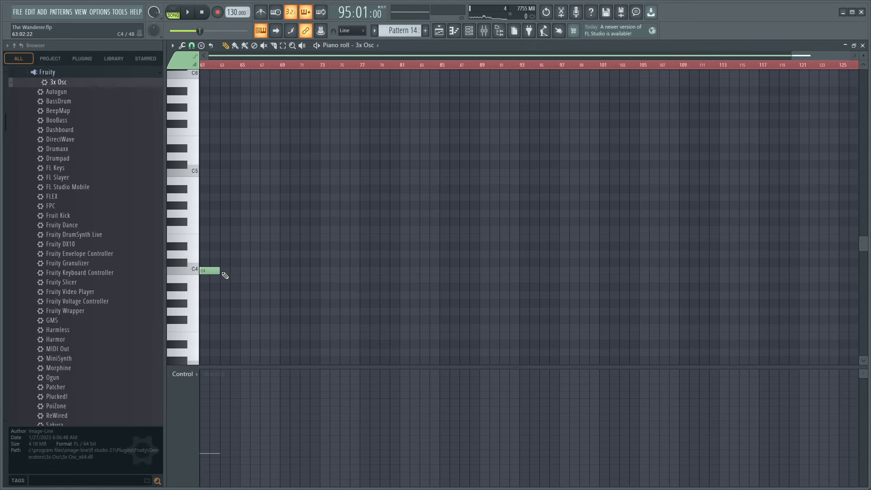
left_click_drag(222, 272, 863, 269)
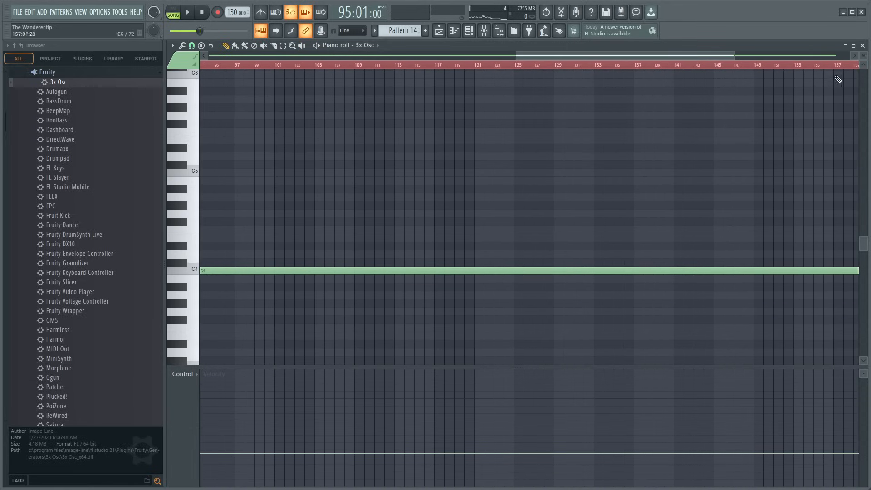
- Trim the Pattern 14 clip on Track 22 to 178 bars and place a duplicate directly after it
left_click(863, 46)
left_click_drag(592, 294, 429, 295)
key("ctrl+b")
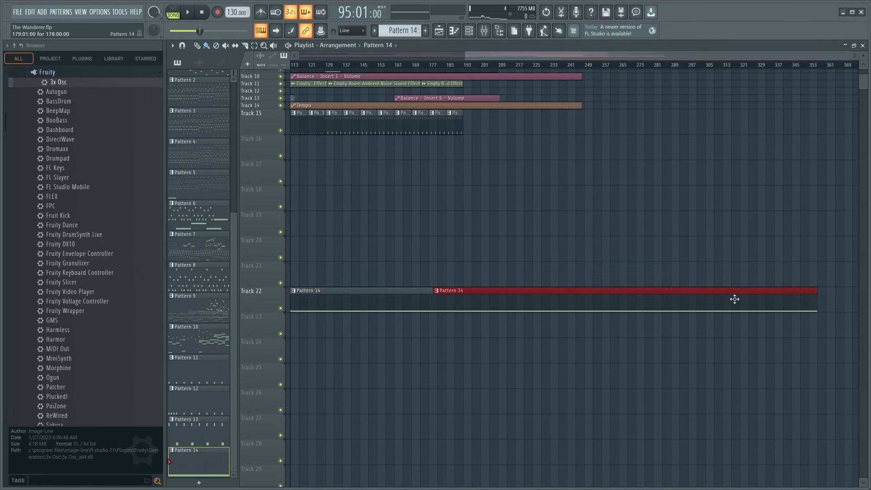
key("Delete")
left_click_drag(570, 58, 253, 88)
left_click(439, 305, "ctrl")
key("ctrl+b")
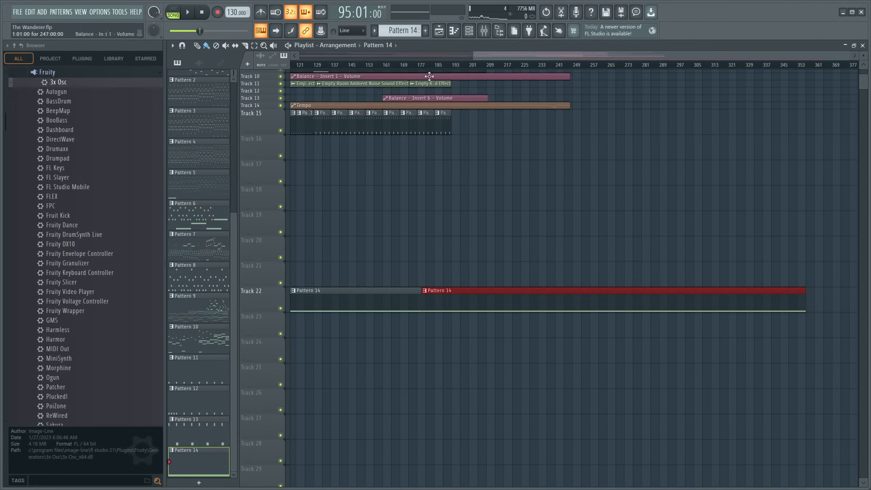
scroll(394, 261, "down", 3)
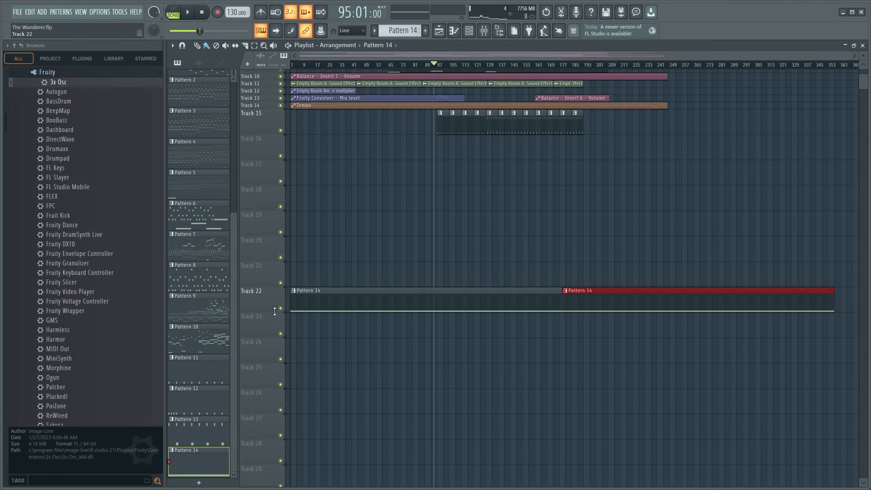
- Set the frequency of Insert 15's Fruity Free Filter to 10 Hz and create an automation clip for it on Track 16
scroll(274, 315, "up", 6)
scroll(329, 90, "up", 5)
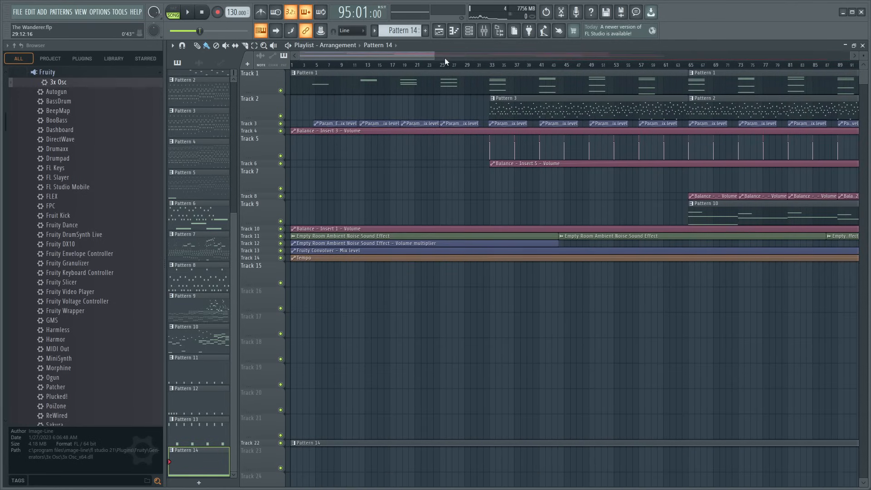
left_click_drag(445, 58, 464, 44)
left_click(484, 31)
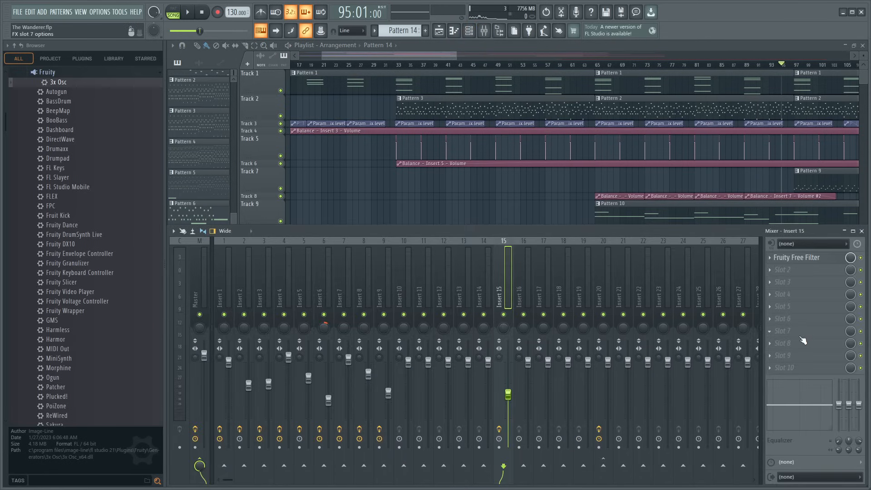
left_click(805, 258)
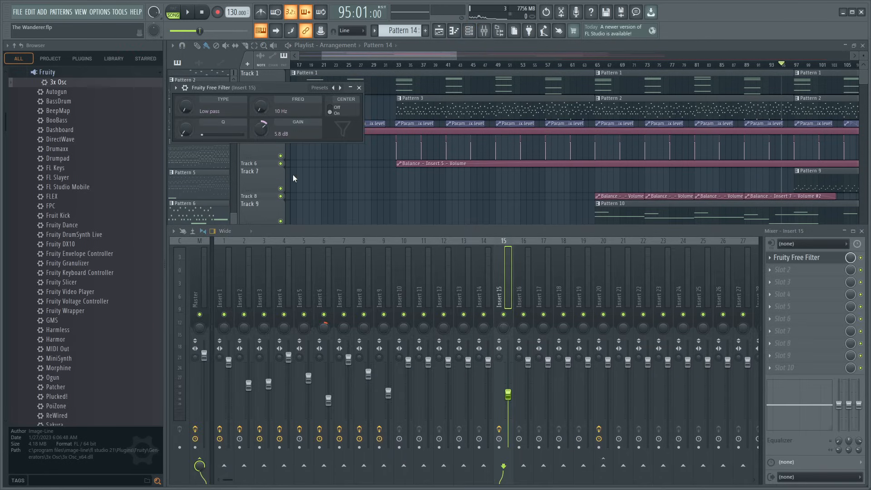
left_click(359, 88)
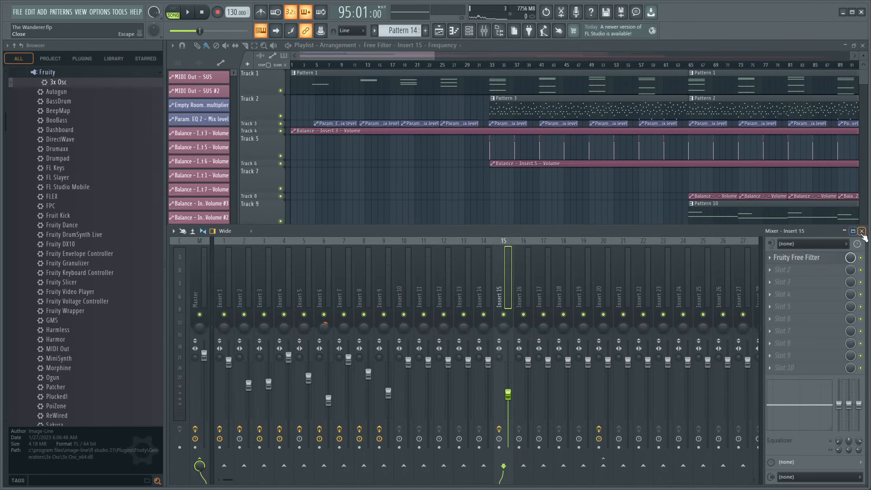
left_click(862, 231)
- Shape the Free Filter frequency automation to rise from 95:09 to a peak at bar 97 and fall to its minimum at about bar 100
scroll(504, 67, "right", 5)
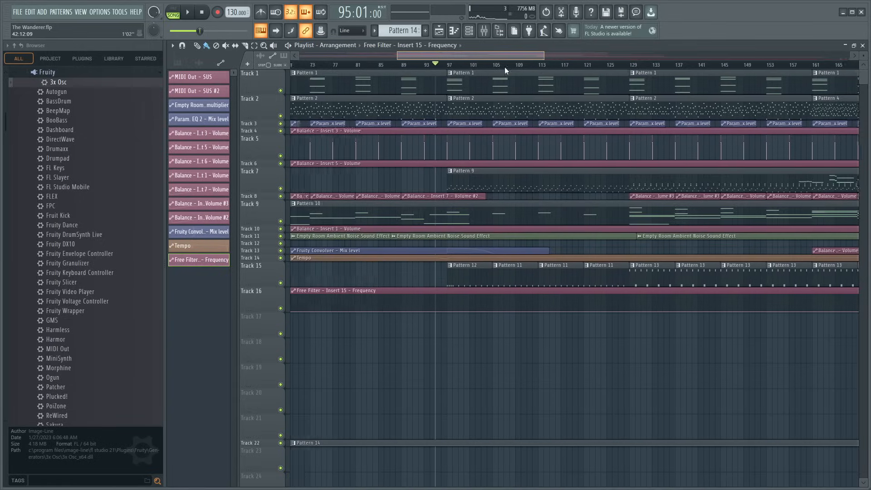
key("space")
scroll(452, 67, "up", 3)
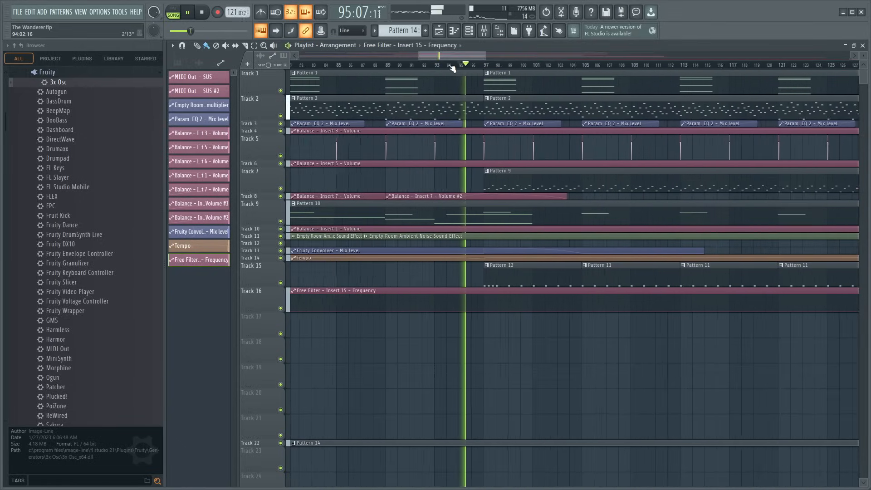
scroll(452, 68, "up", 4)
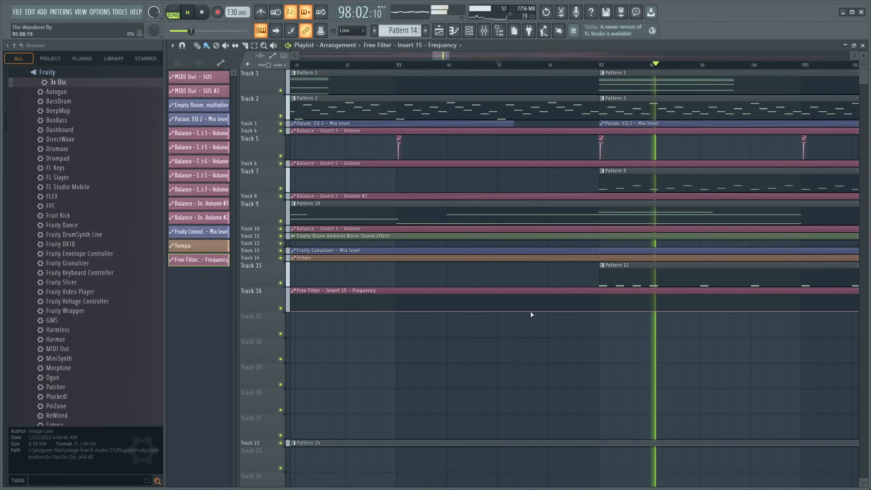
key("space")
scroll(536, 68, "up", 2)
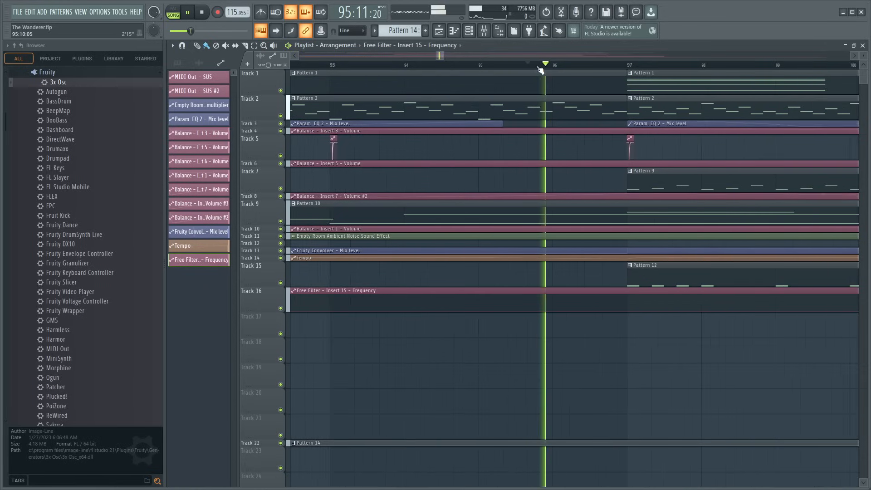
right_click(672, 303)
key("space")
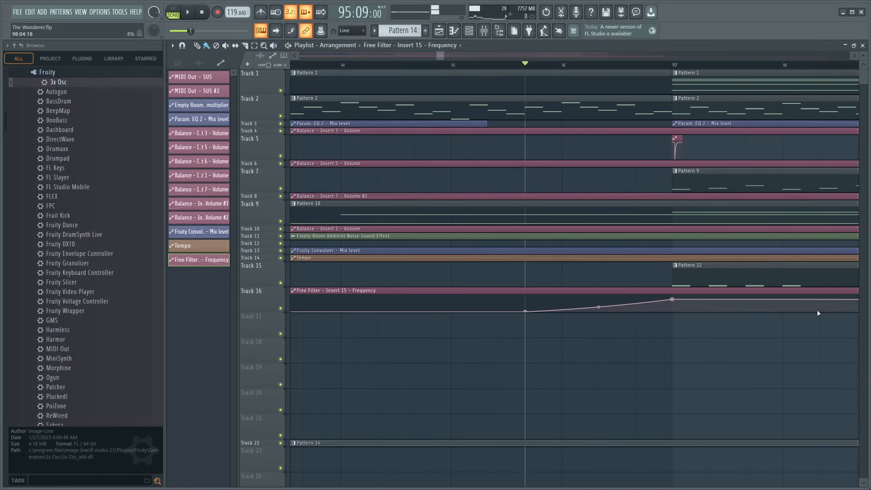
scroll(648, 68, "down", 2)
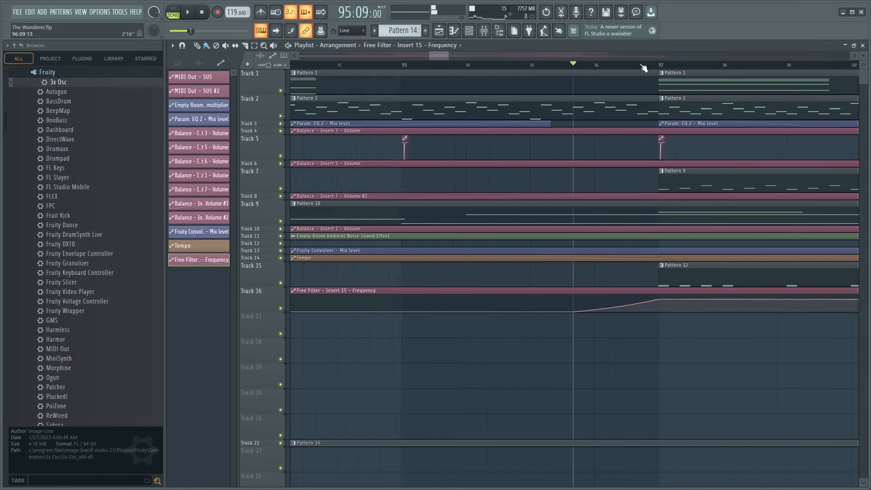
right_click(784, 312)
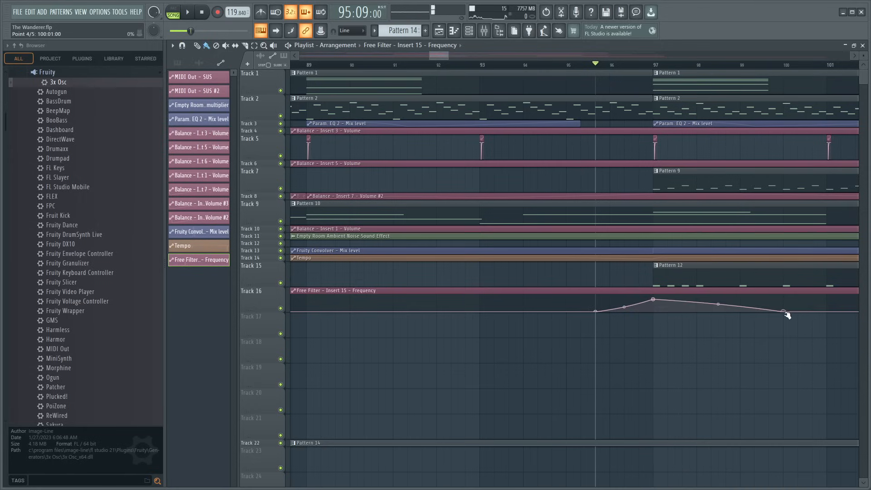
- Solo Tracks 16 and 22 and play the noise sweep from just before bar 97
left_click(281, 309, "ctrl")
left_click(281, 443)
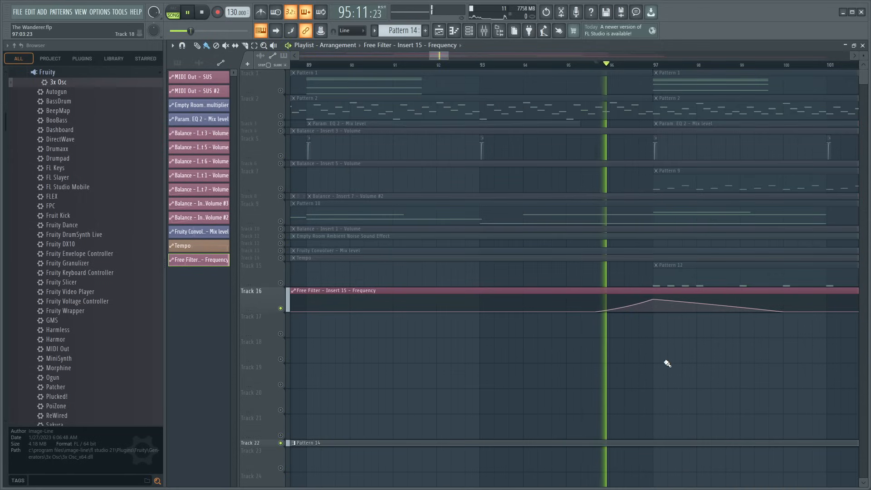
key("space")
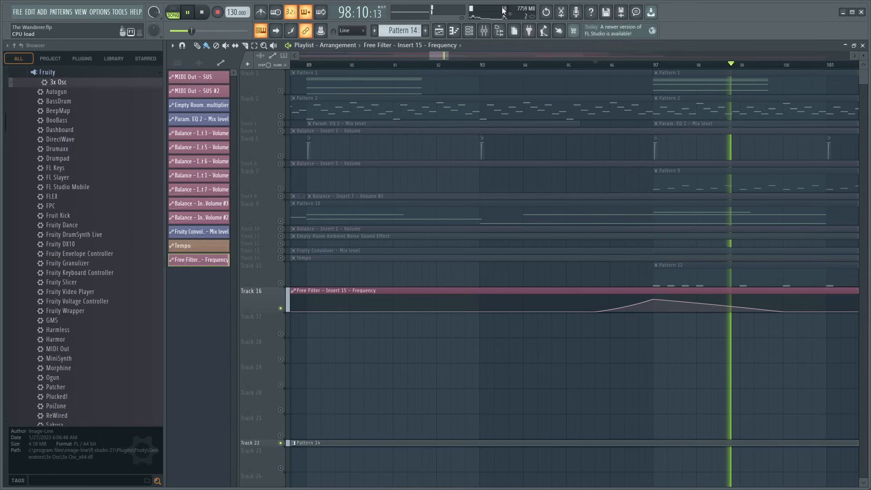
- Add Fruity Reeverb 2 with a 3.6 sec decay and a Fruity parametric EQ 2 with band 7 lowered to the soloed Insert 15
left_click(484, 32)
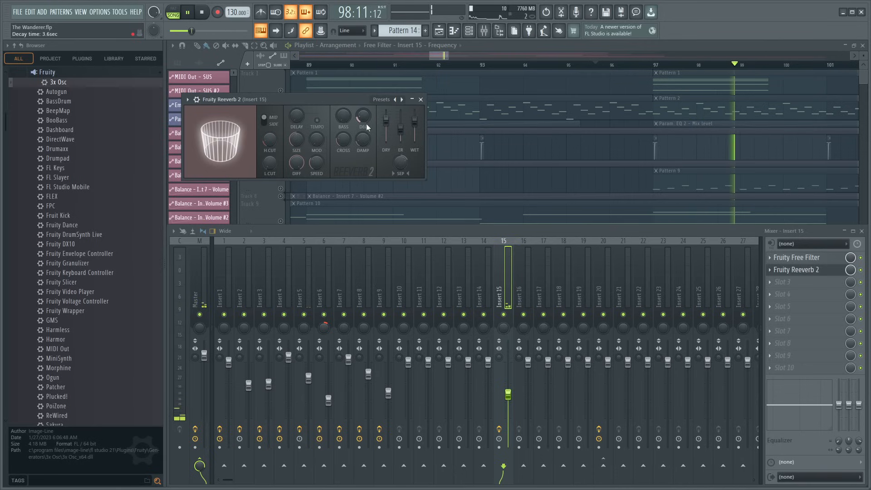
right_click(505, 315)
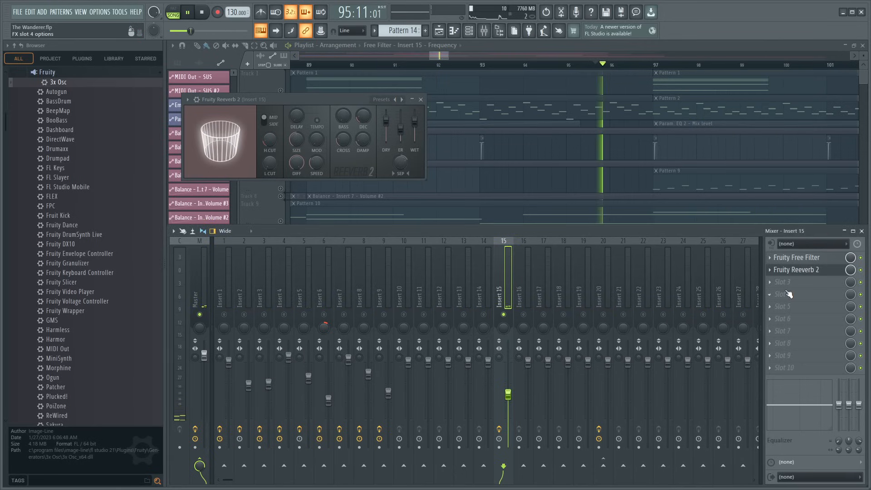
left_click_drag(388, 188, 381, 214)
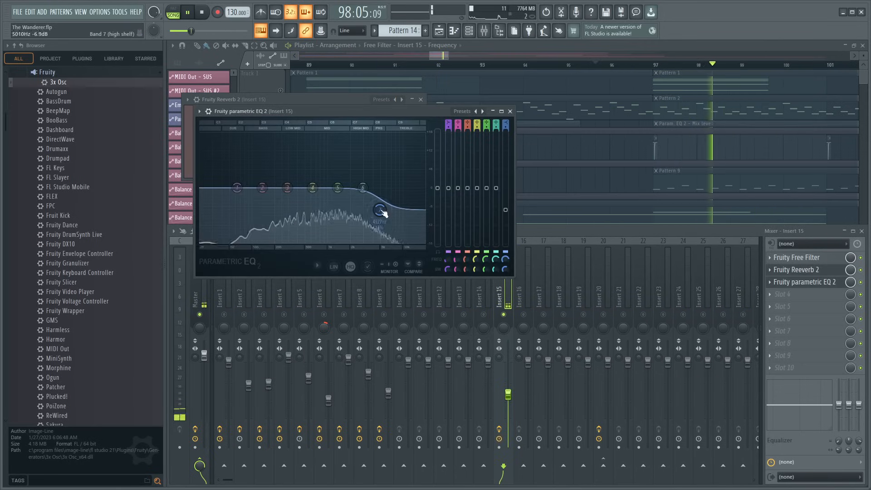
left_click(510, 112)
- Unsolo Insert 15, add Fruity Stereo Enhancer to its fourth effect slot, and close the effect windows
right_click(504, 316)
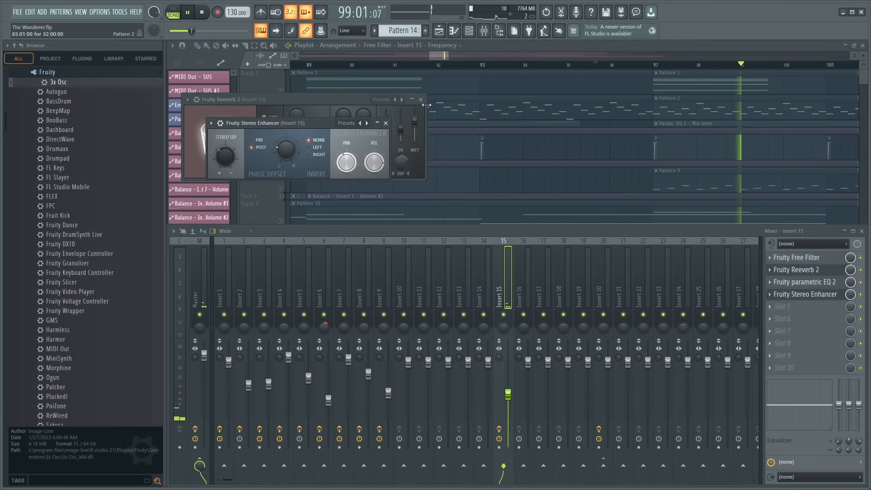
left_click(421, 99)
left_click(385, 123)
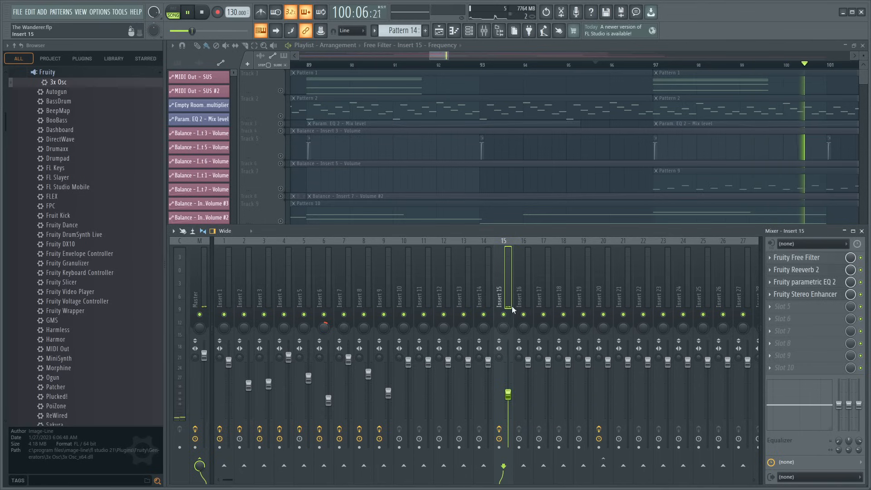
- Re-enable all playlist tracks and replay the full arrangement from bar 95 to check the noise sweep
left_click(285, 100)
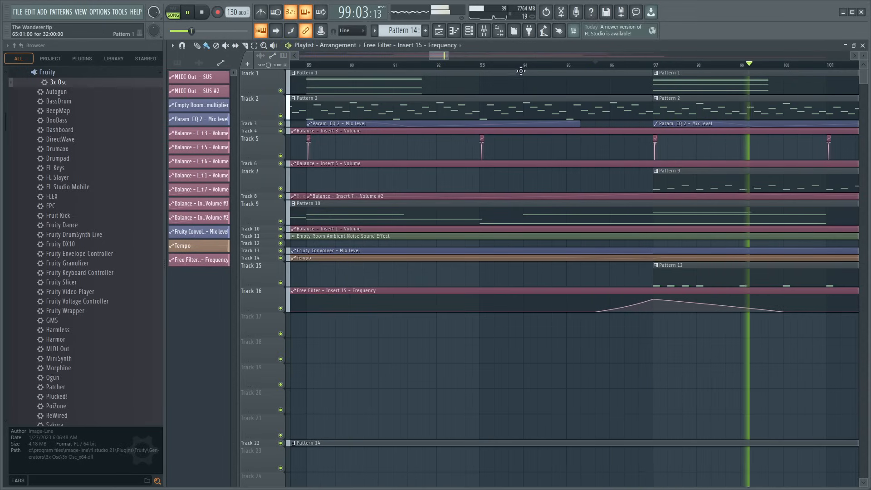
left_click_drag(444, 55, 451, 57)
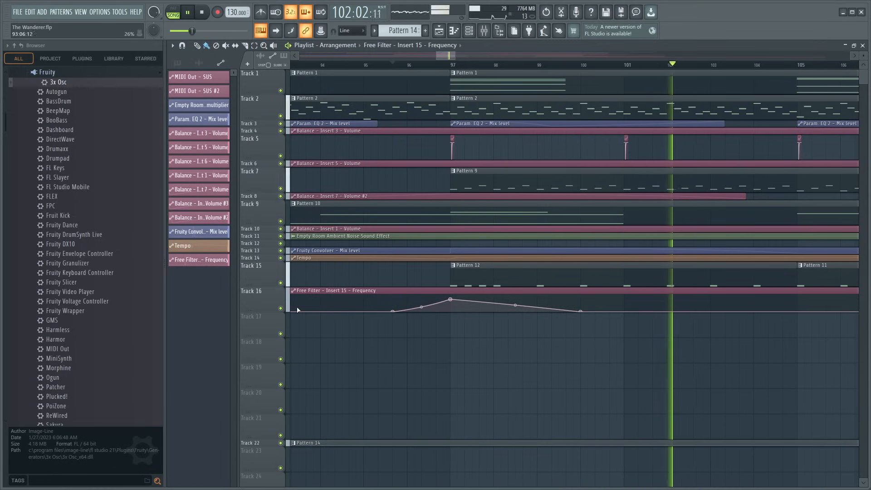
- Replay from bar 95, lower the Track 16 filter automation peak at bar 97 slightly, and stretch its decay to about bar 102
left_click(390, 67)
left_click_drag(451, 299, 451, 303)
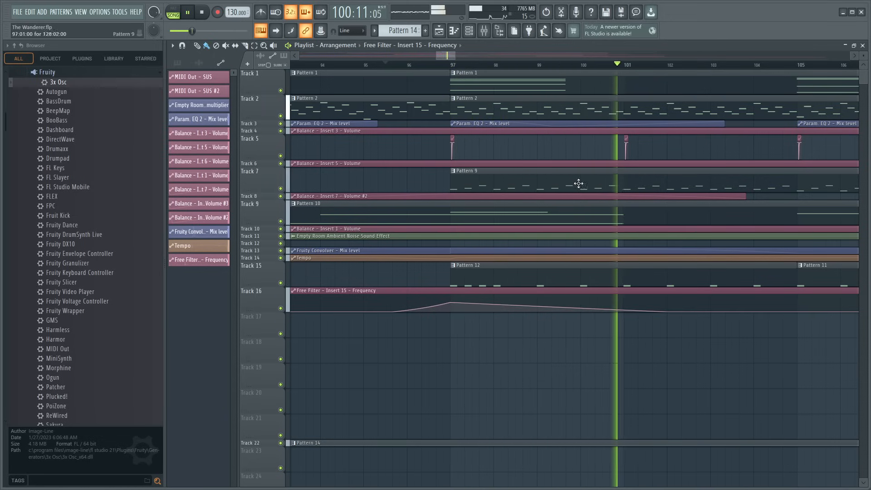
- Solo Insert 15, boost bands 4 and 5 of its Fruity parametric EQ 2, with band 5 about 2.3 dB at 1128 Hz, and unsolo it
key("F9")
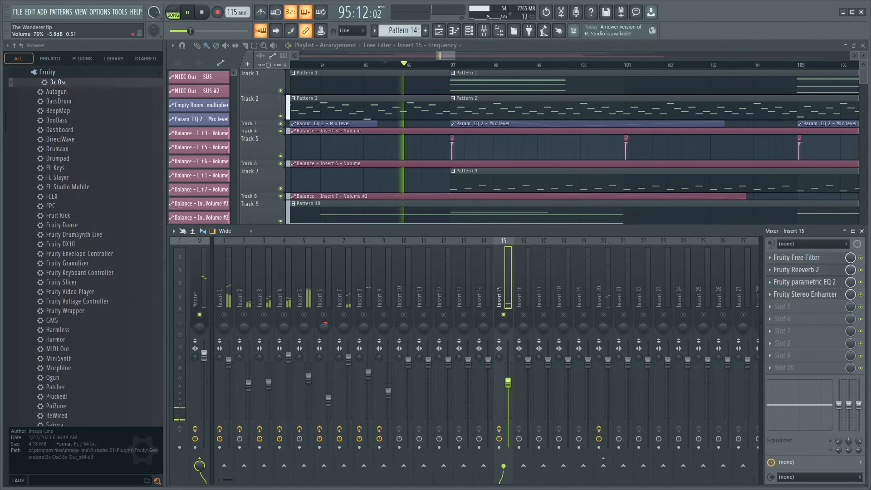
left_click(802, 283)
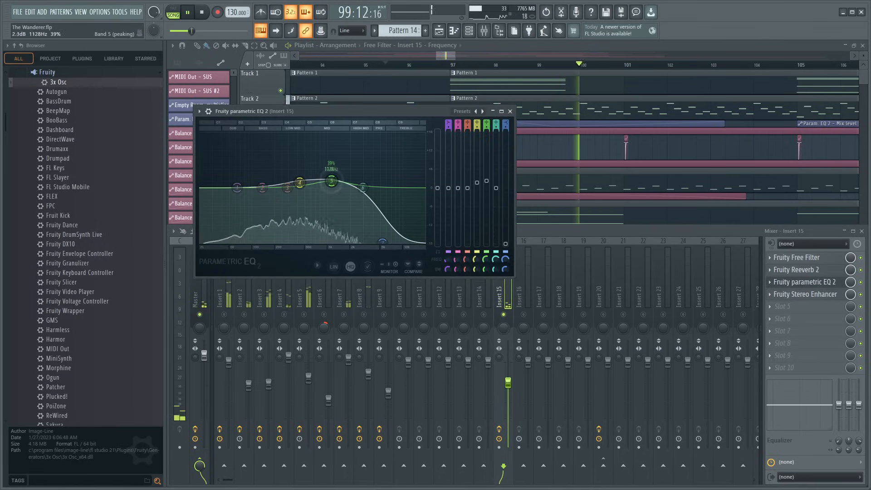
left_click(509, 318)
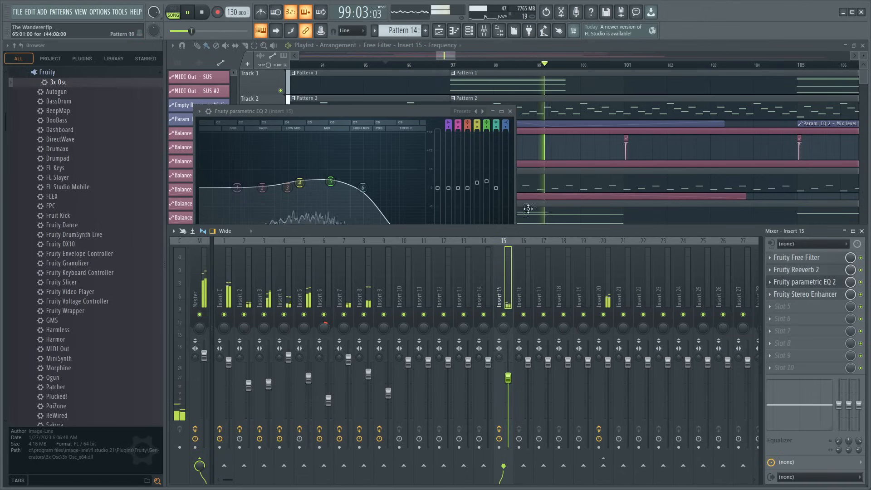
left_click(510, 112)
left_click(862, 231)
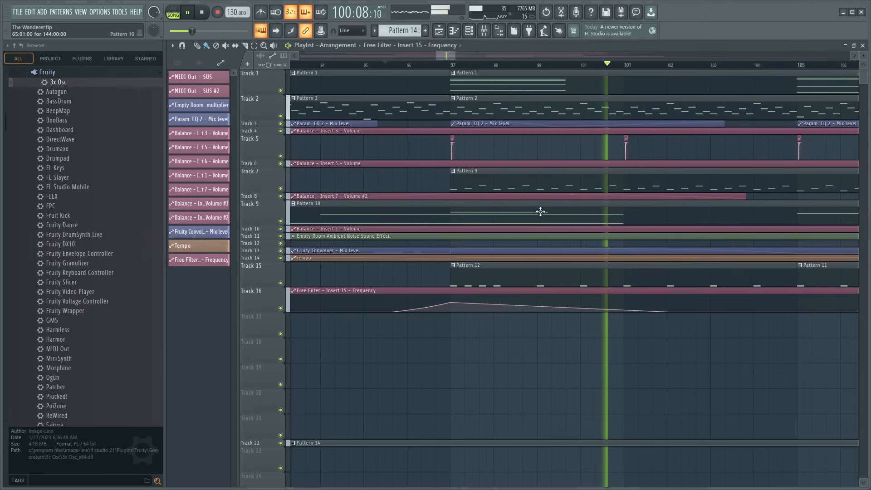
- Add two points just after bar 97 in the Track 16 filter automation to form a brief curved dip to zero, and replay
scroll(425, 67, "up", 3)
scroll(427, 69, "up", 1)
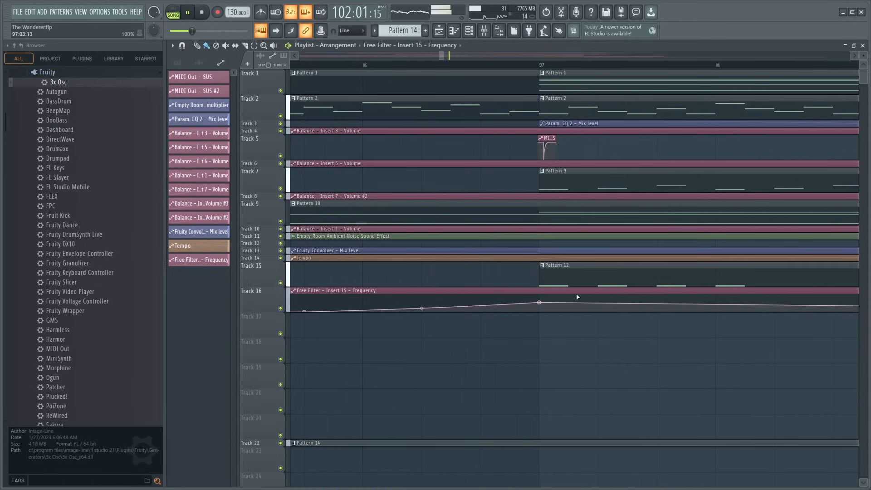
right_click(555, 311)
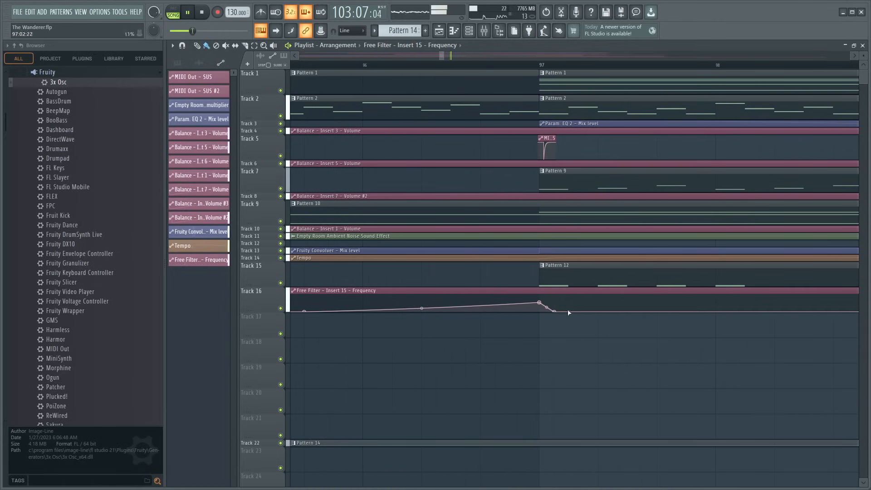
right_click(569, 303)
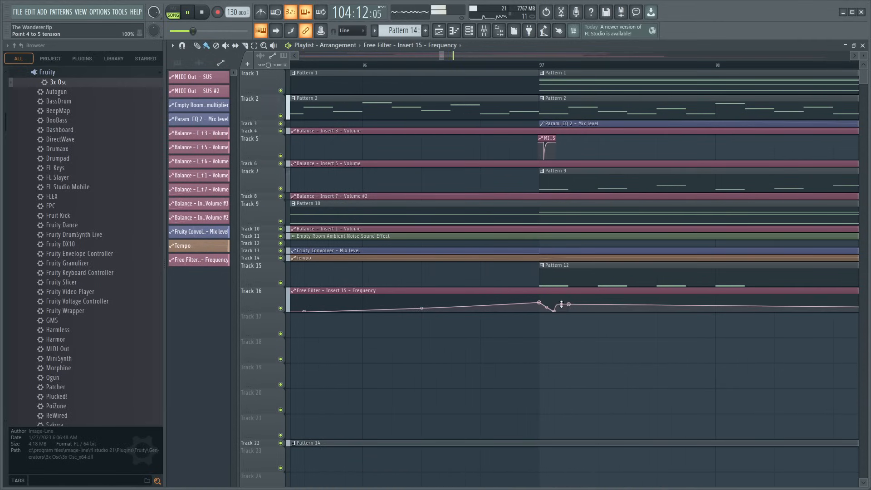
key("space")
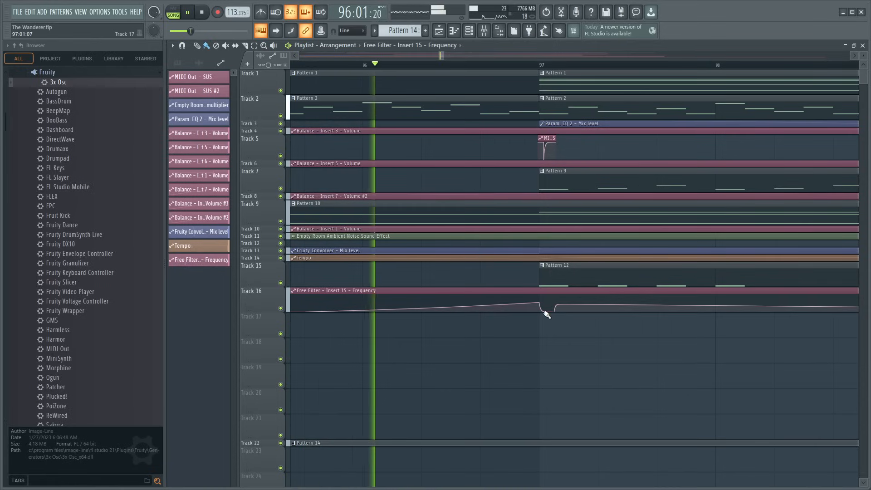
- Solo Tracks 16 and 22, raise the bar 97 automation peak while lowering the point after the dip, and re-enable all tracks
key("space")
right_click(281, 308)
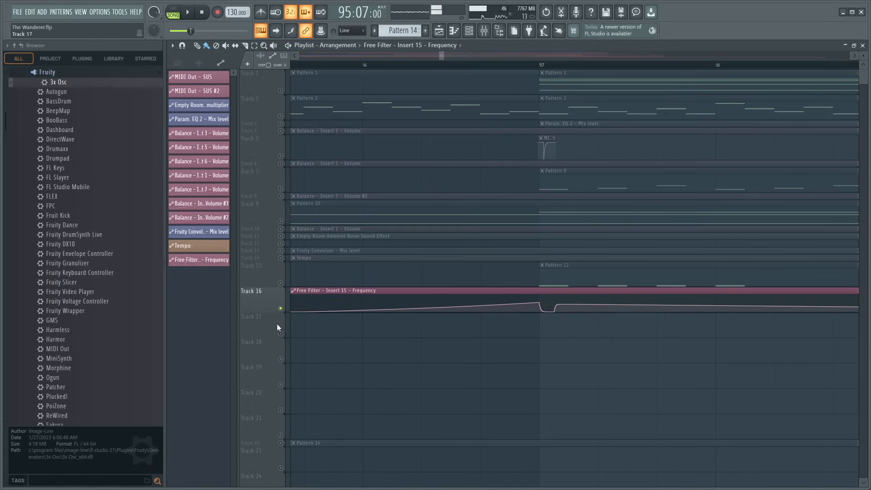
left_click(282, 443)
key("space")
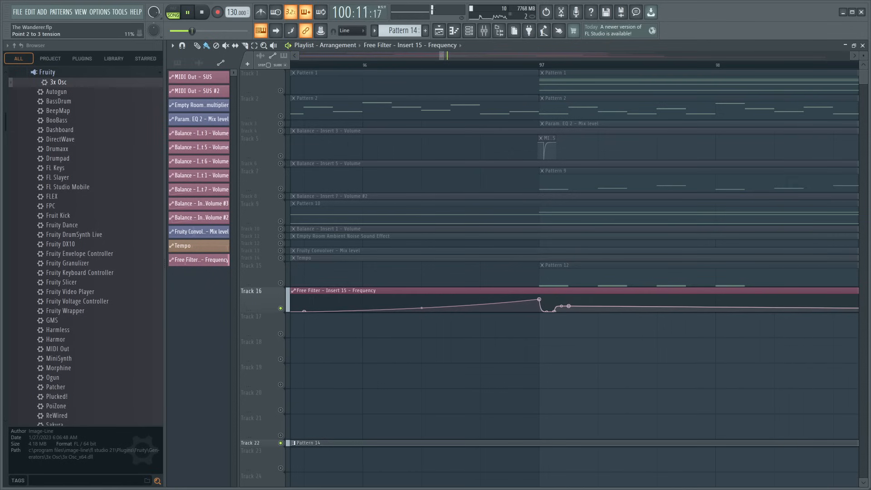
key("space")
right_click(280, 443)
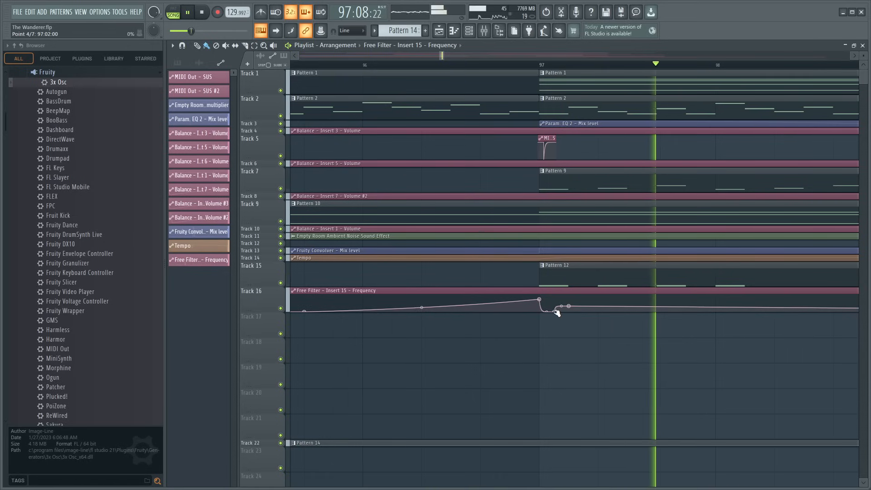
- Replay the full arrangement and raise the automation point after the bar 97 dip closer to the peak level
key("space")
left_click_drag(316, 73, 59, 71)
key("space")
scroll(395, 66, "down", 4)
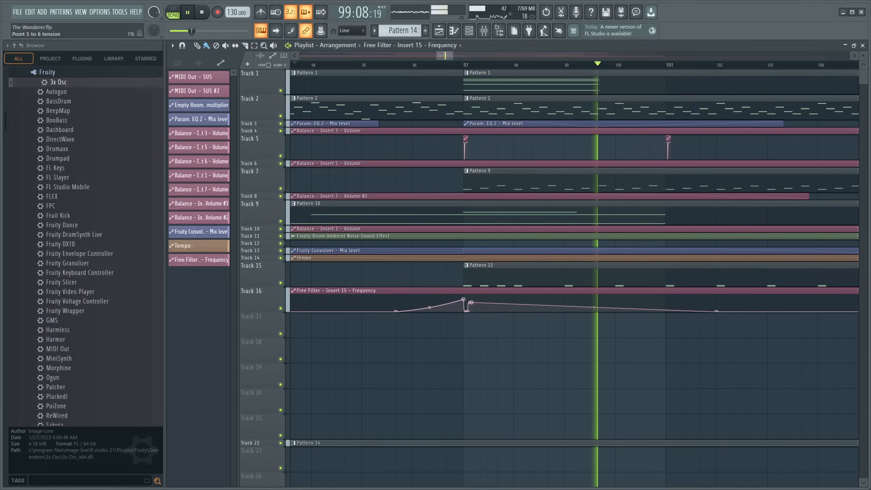
scroll(466, 304, "up", 5)
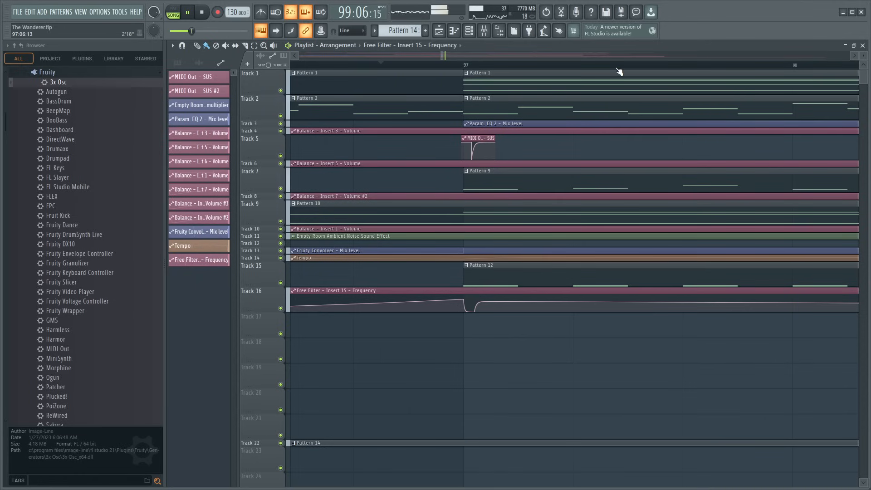
- Make the dip after bar 97 shallower, set the tension between points 3 and 4 to 42%, and replay the transition
scroll(619, 68, "down", 6)
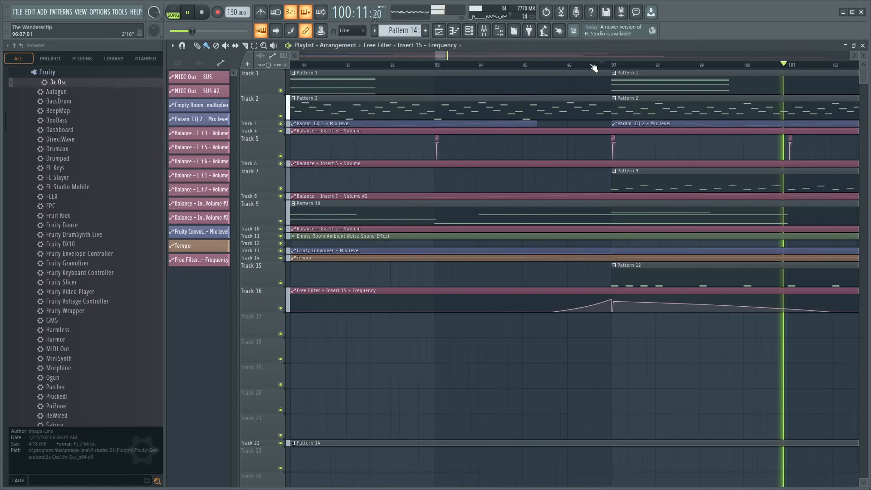
scroll(594, 68, "up", 5)
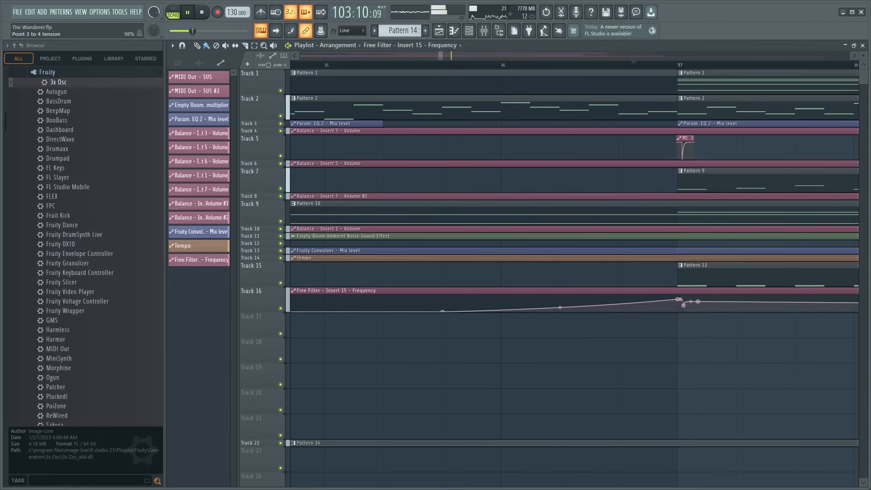
left_click(606, 65)
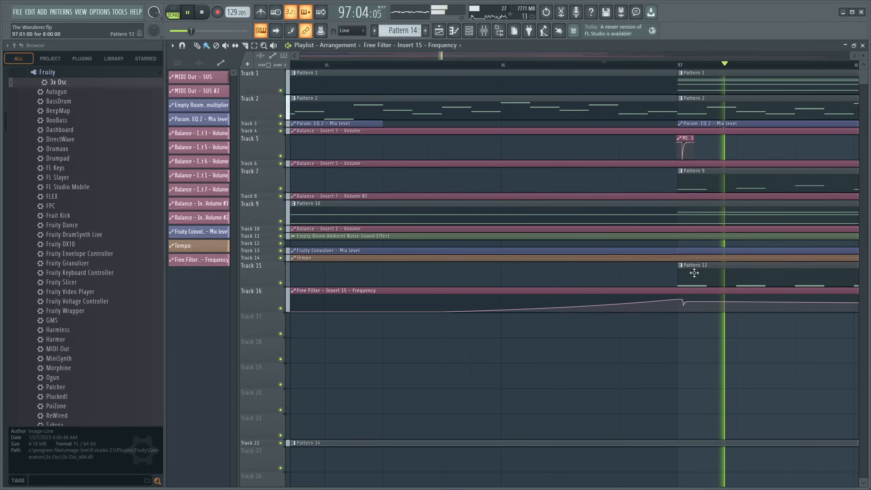
left_click_drag(679, 300, 680, 304)
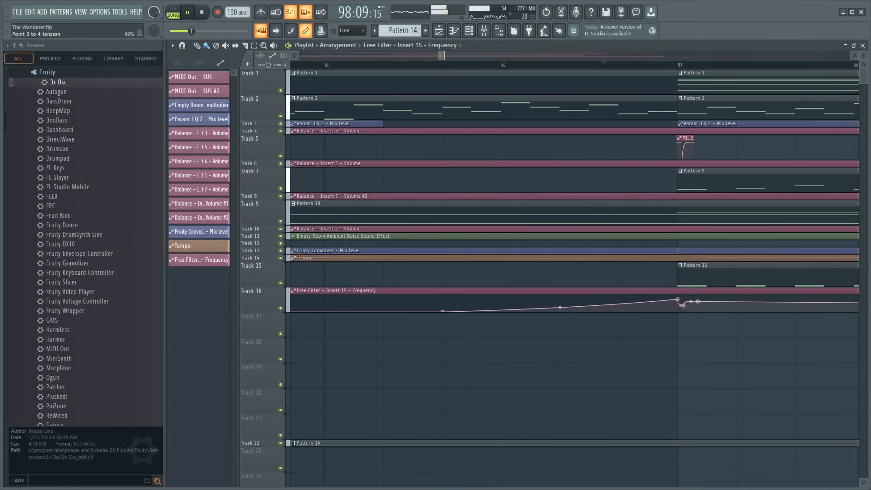
- Add Fruity Convolver to Insert 15's fifth effect slot with a White Noise impulse, close its window, and solo the insert
scroll(689, 66, "down", 5)
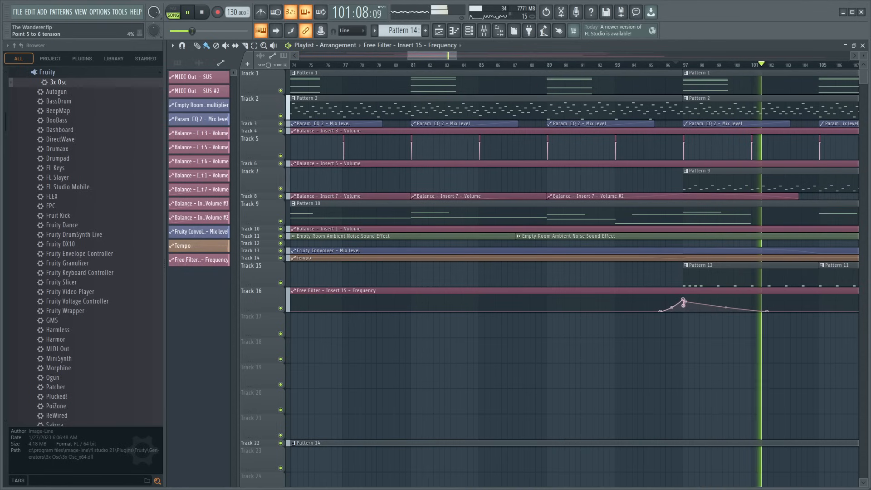
scroll(606, 66, "down", 3)
scroll(499, 63, "down", 4)
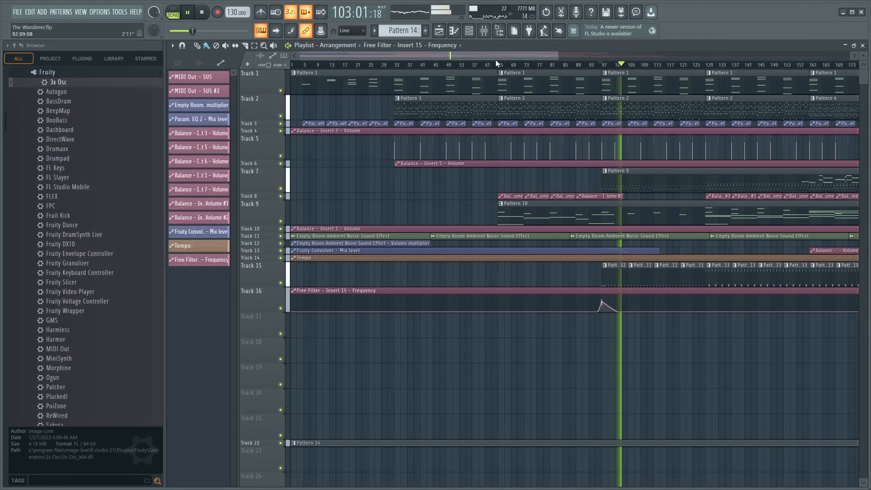
left_click(485, 31)
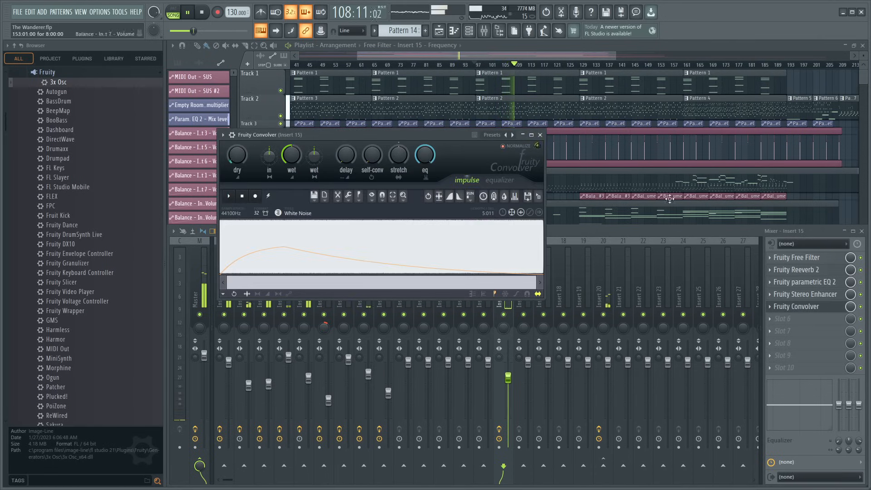
left_click(540, 135)
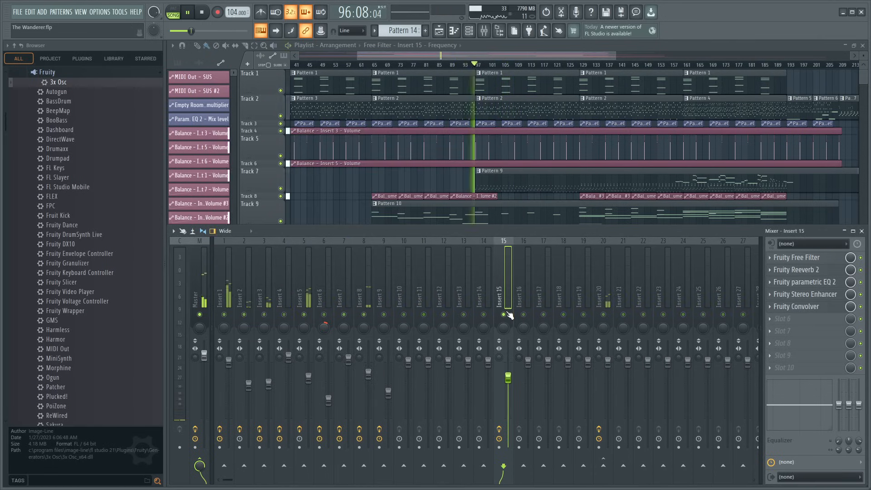
- Play the soloed noise sweep from bar 95 and slide the Track 16 filter automation clip about three bars earlier
scroll(515, 207, "down", 6)
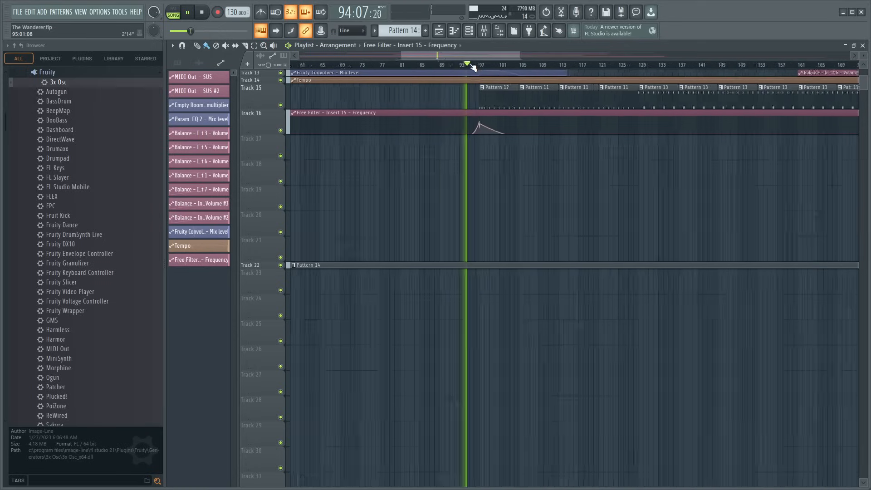
scroll(472, 67, "up", 4)
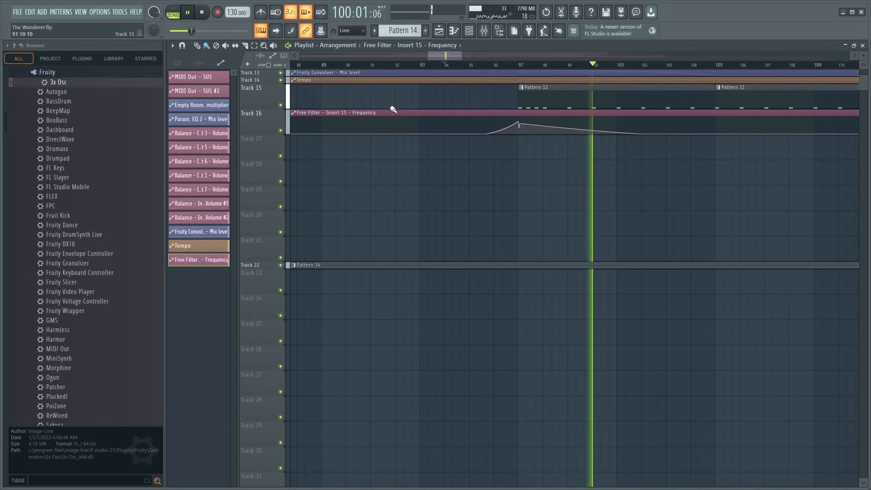
scroll(381, 65, "down", 10)
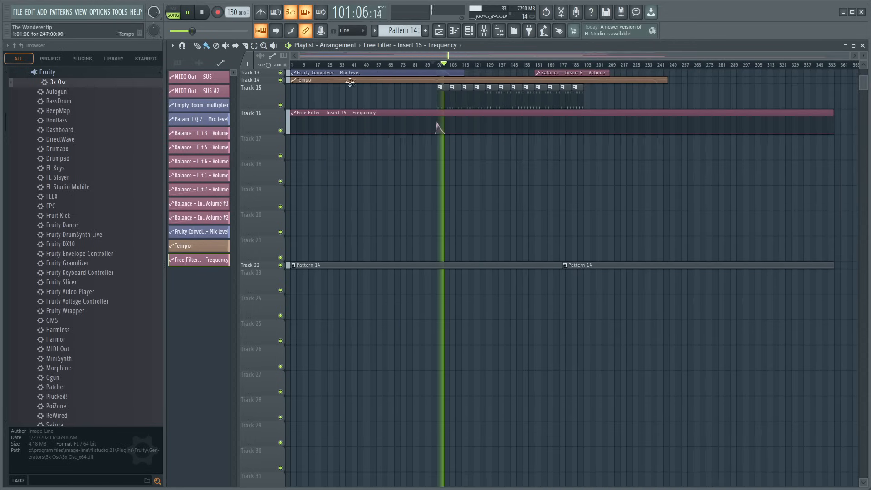
mouse_move(290, 111)
left_mouse_down()
mouse_move(346, 113)
mouse_move(291, 112)
left_mouse_up()
- Unsolo Insert 15 and replay the full arrangement from about bar 88 to check the timing of the noise sweep
left_click(492, 37)
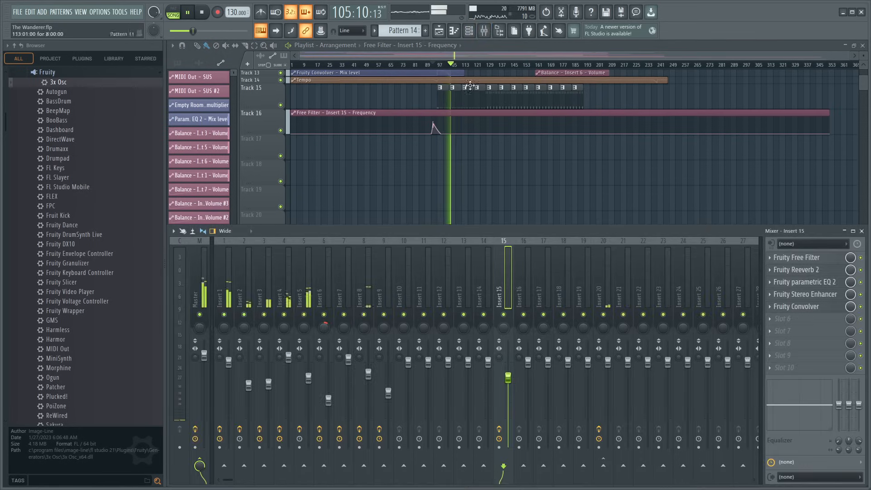
left_click(414, 64)
scroll(425, 65, "up", 5)
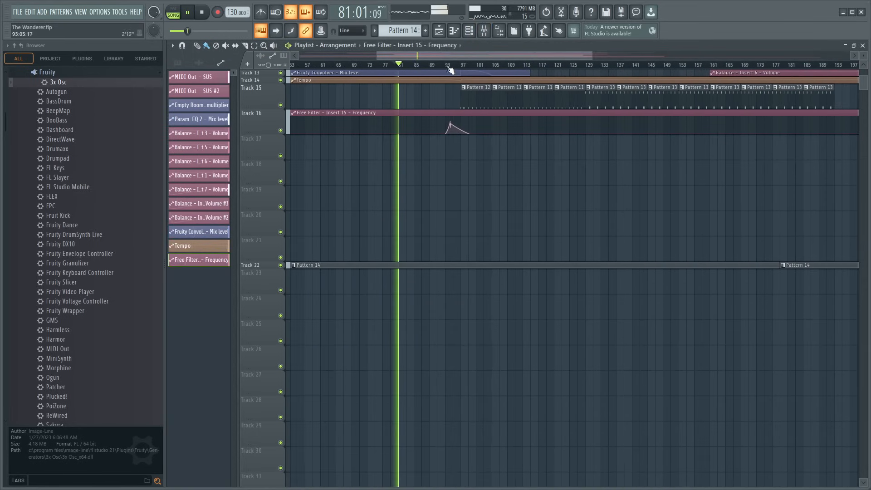
left_click(428, 66)
scroll(438, 66, "up", 4)
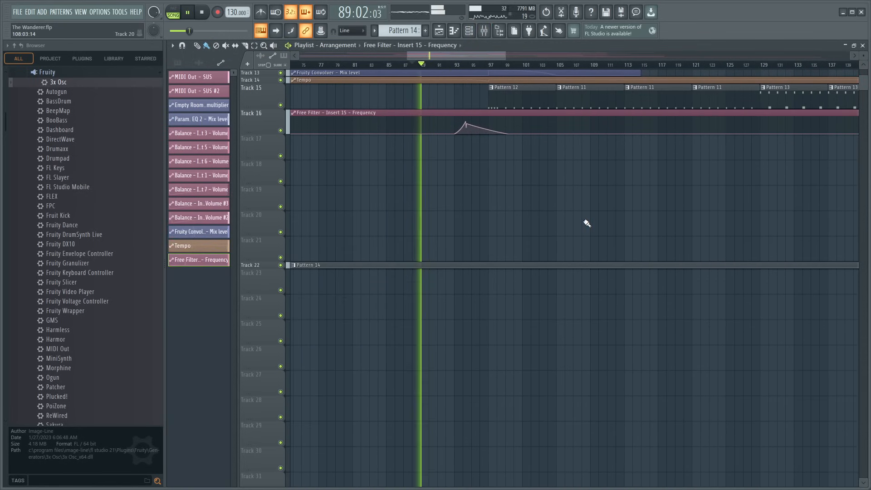
scroll(585, 223, "up", 5)
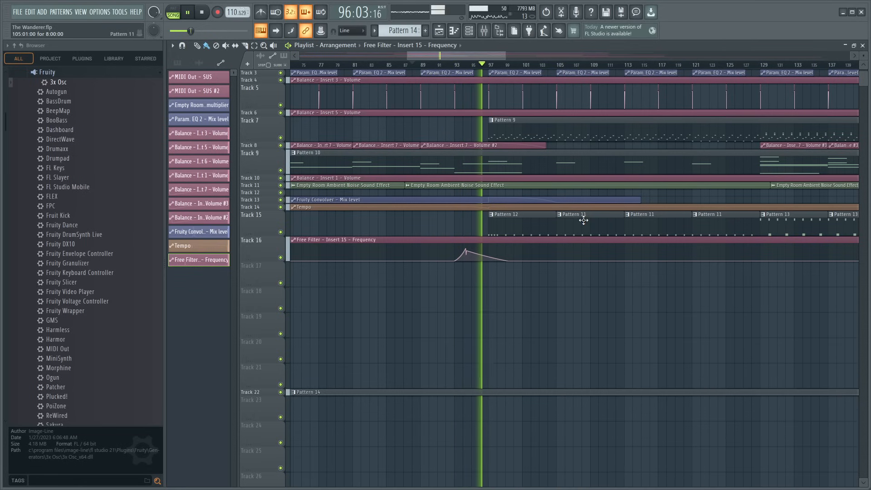
- Solo Insert 15, slide the Track 16 automation clip later so its peak sits about one bar before bar 97, and replay from bar 95
left_click(485, 31)
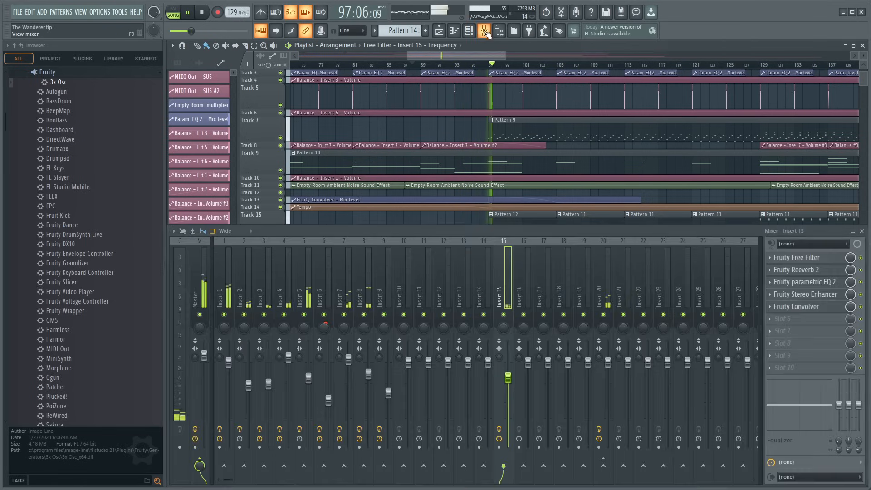
right_click(503, 315)
key("space")
key("space")
scroll(544, 193, "down", 5)
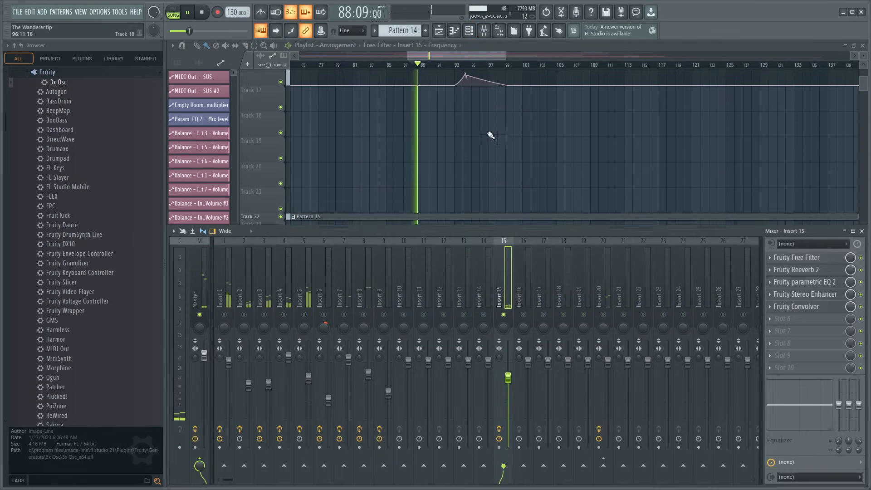
scroll(484, 143, "up", 2)
key("F9")
left_click(471, 65)
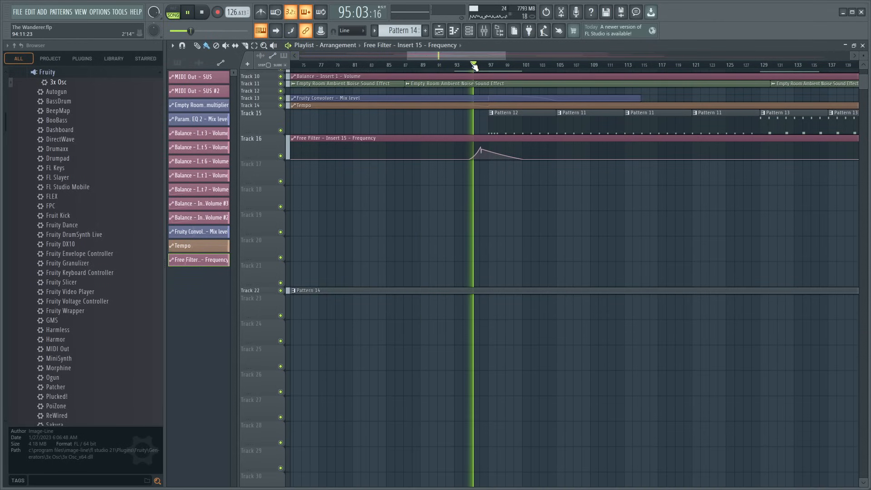
- Raise Insert 15's volume to about 106% and boost band 3 of its Fruity parametric EQ 2 while shifting it to a lower frequency
key("F9")
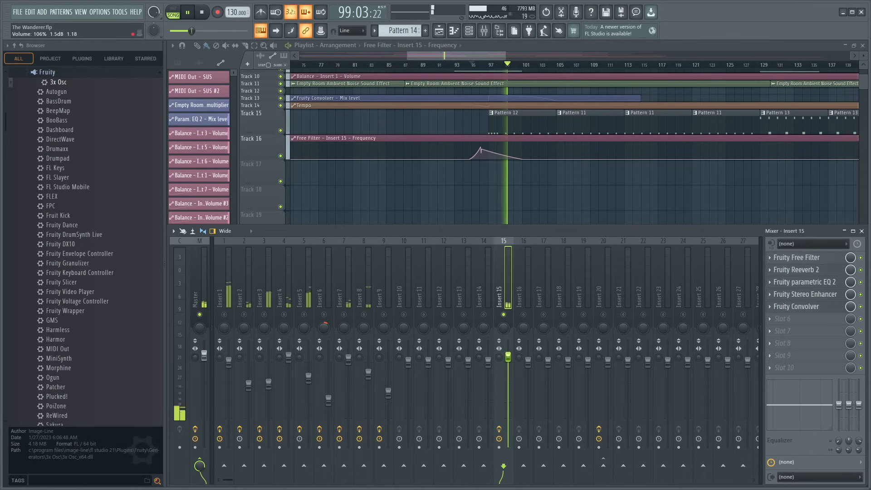
left_click(805, 286)
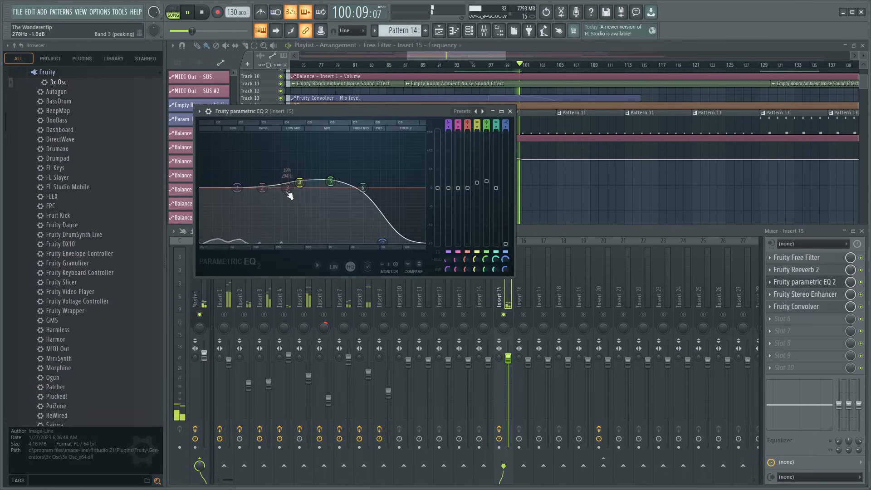
mouse_move(288, 190)
left_mouse_down()
mouse_move(269, 168)
mouse_move(268, 182)
mouse_move(279, 190)
left_mouse_up()
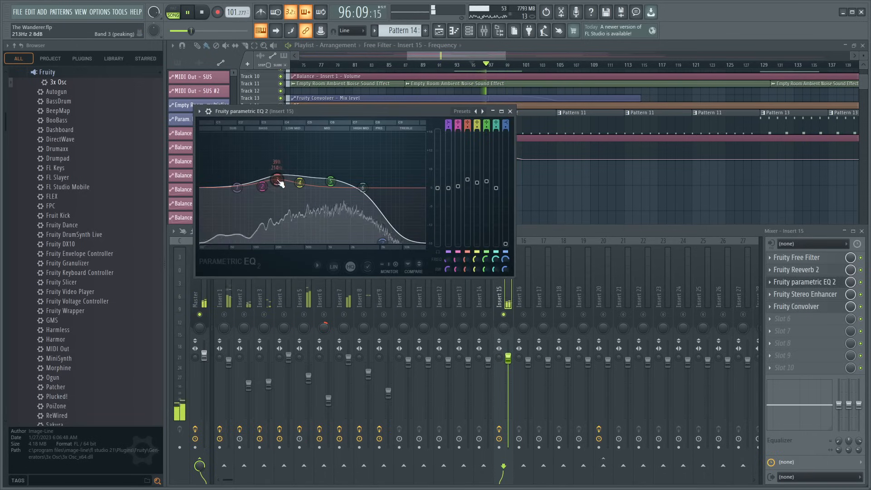
- Unsolo Insert 15, replay from about bar 94 and bend the falling slope of Track 16's filter curve into a faster decay
left_click(506, 322)
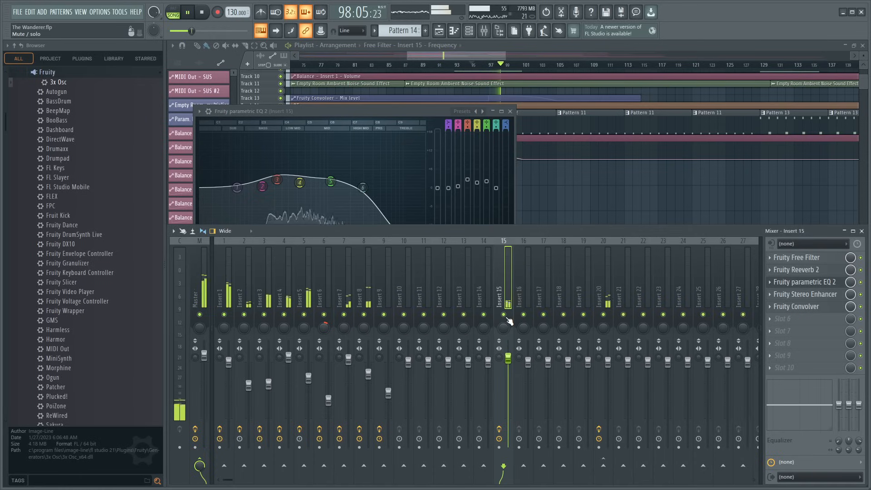
left_click(511, 111)
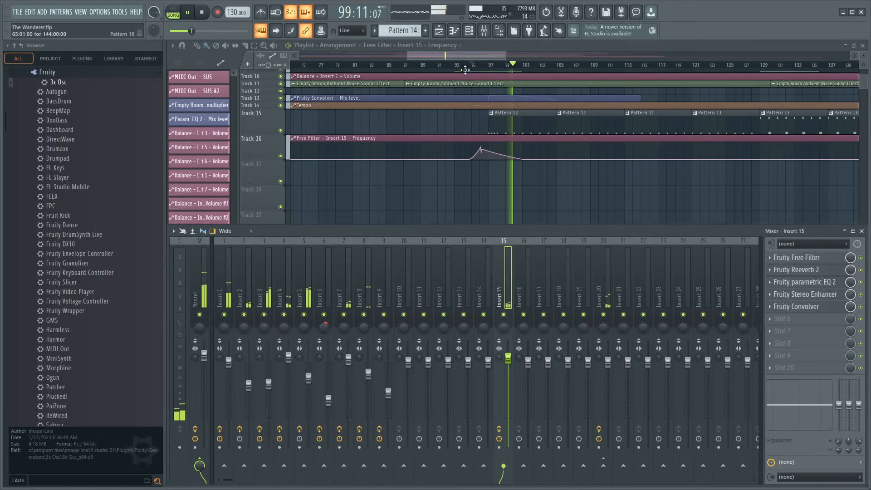
left_click(468, 67)
scroll(468, 68, "up", 3)
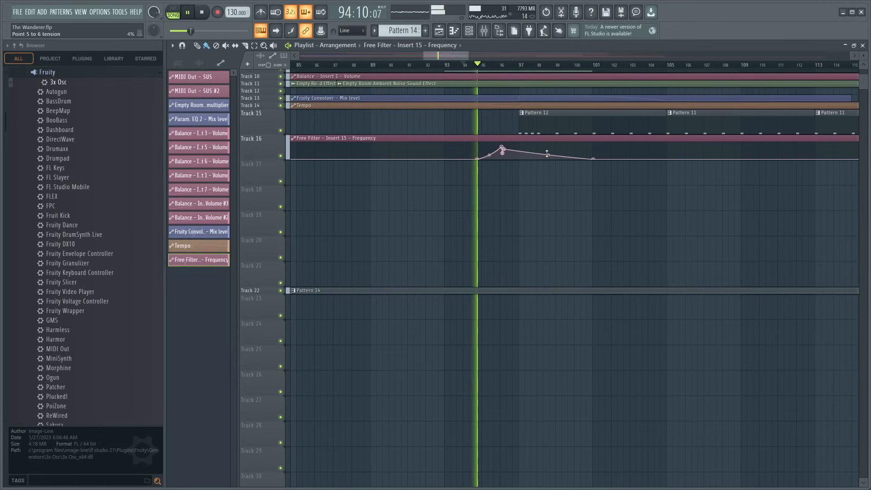
left_click_drag(548, 154, 549, 161)
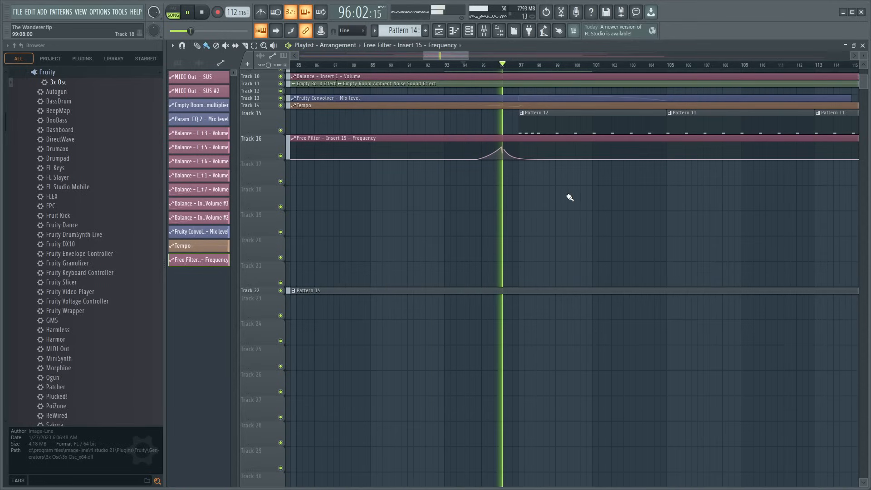
- Check the reshaped noise sweep against the mixer levels and replay the full arrangement from about bar 93
left_click(489, 30)
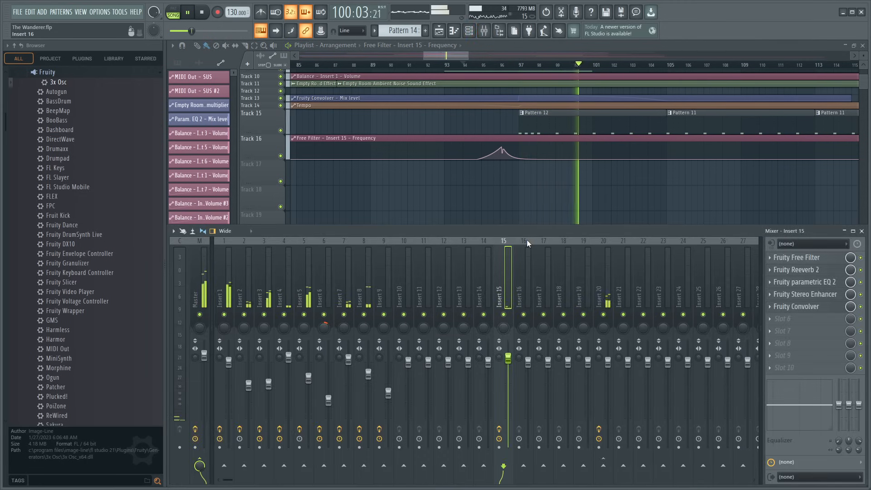
scroll(507, 59, "down", 9)
left_click_drag(507, 57, 537, 65)
scroll(483, 156, "up", 5)
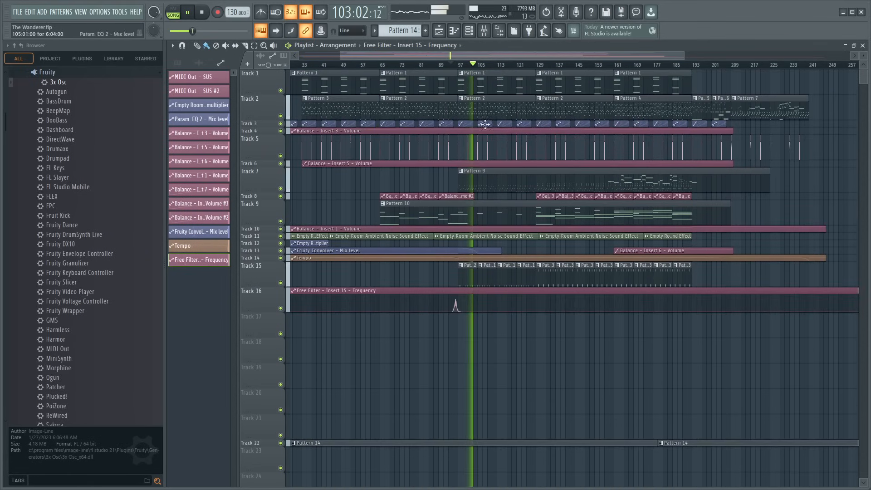
left_click(450, 64)
- Open Track 7's Pattern 9 in the Kontakt 7 piano roll, examine its lowest notes and stop playback
double_click(509, 188)
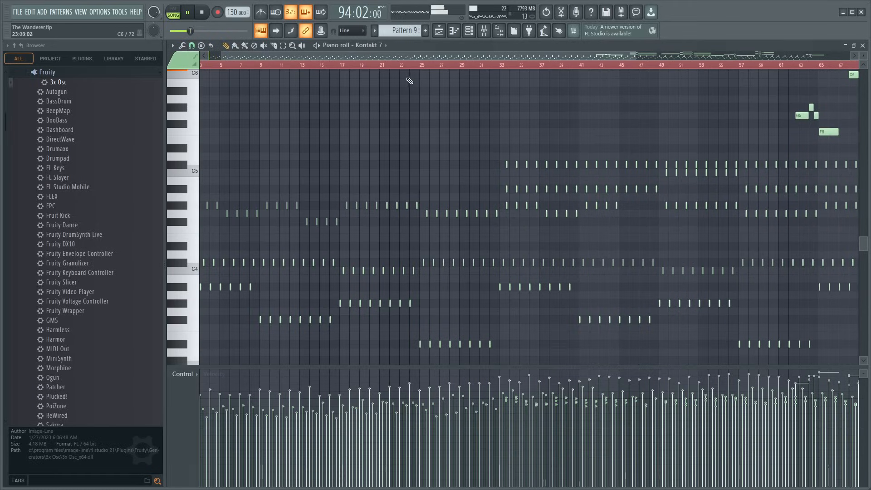
scroll(402, 67, "down", 2)
scroll(349, 86, "down", 7)
scroll(358, 66, "up", 4)
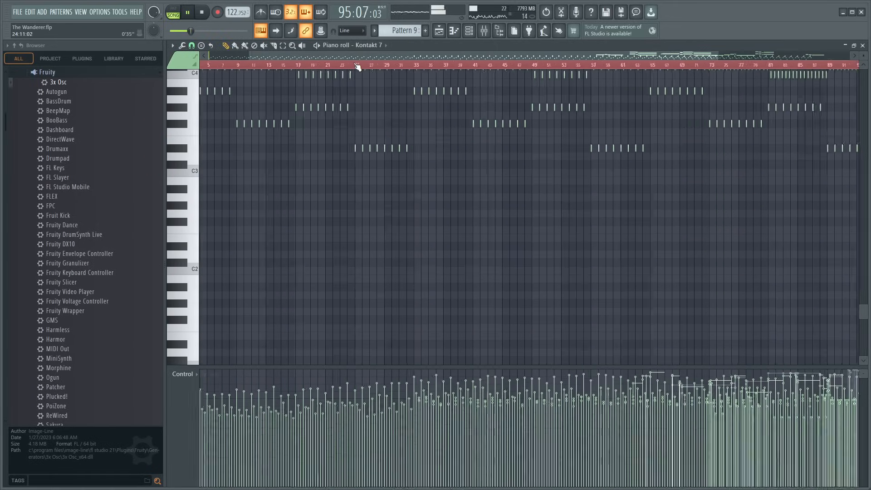
scroll(255, 186, "up", 5)
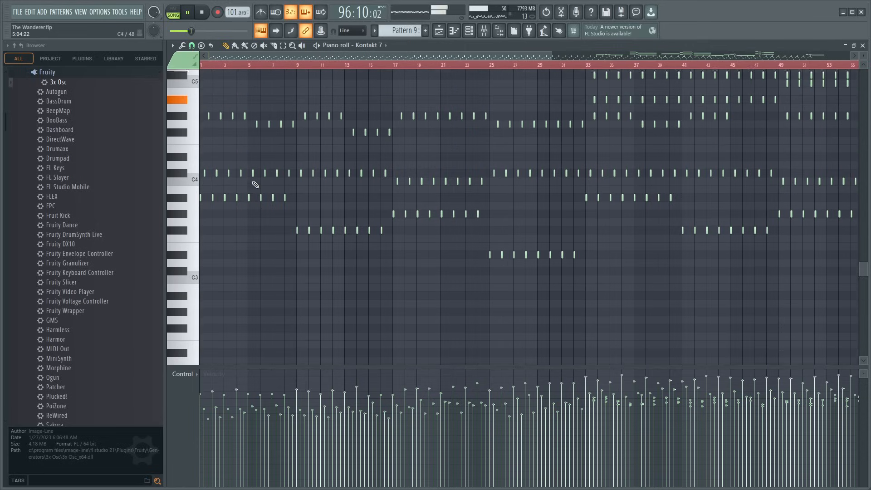
scroll(253, 184, "down", 5)
key("space")
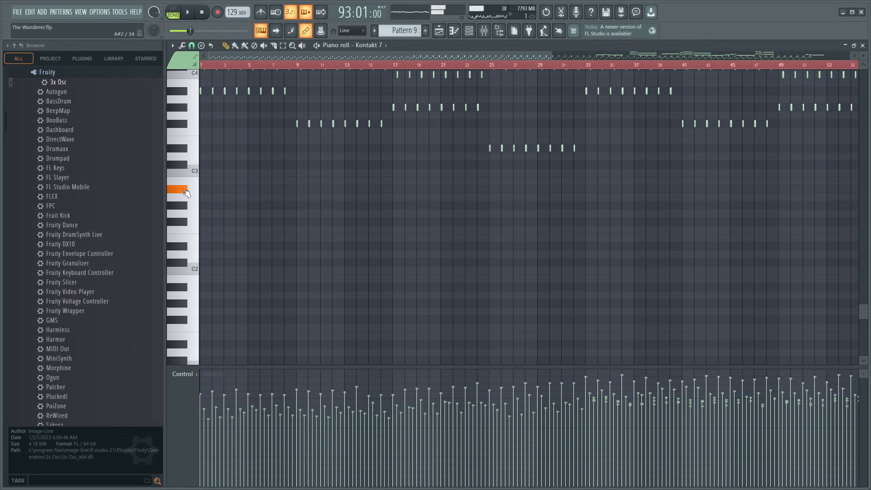
- Try adding a sustained A#2 bass note eight bars long at the start of Pattern 9
scroll(271, 68, "up", 3)
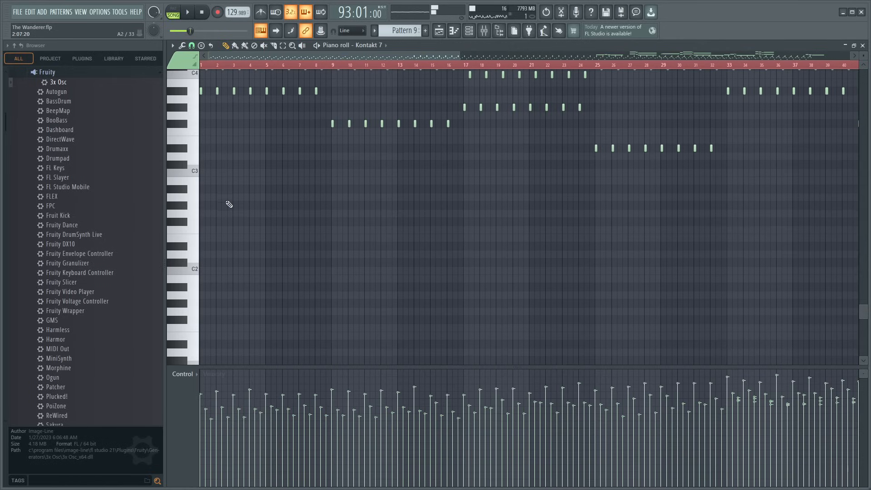
left_click(229, 189)
scroll(352, 72, "down", 8)
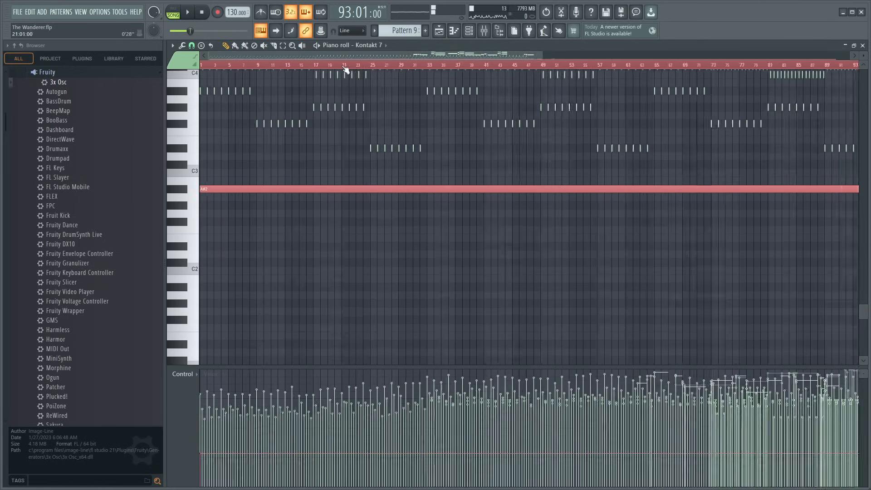
left_click_drag(842, 189, 203, 189)
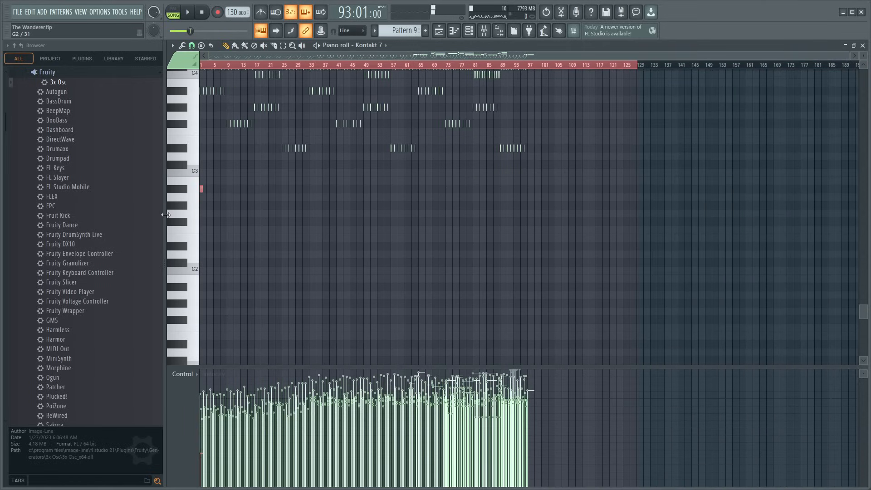
scroll(222, 68, "up", 10)
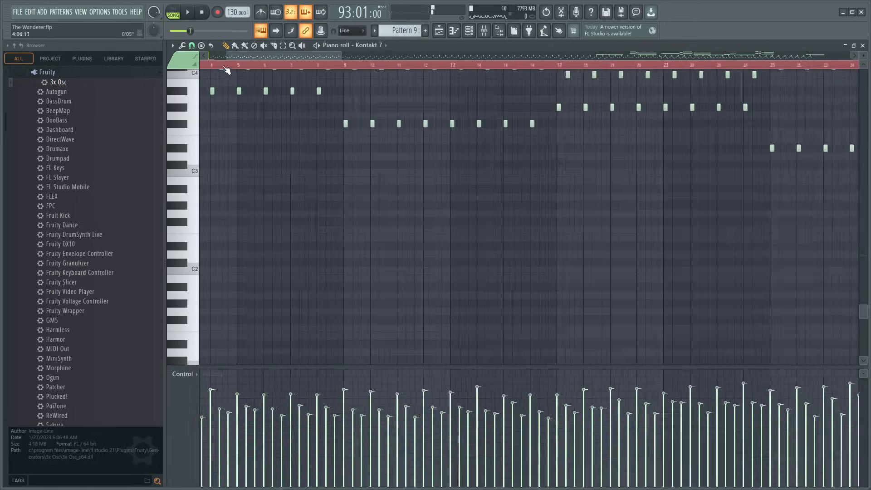
left_click_drag(224, 56, 27, 97)
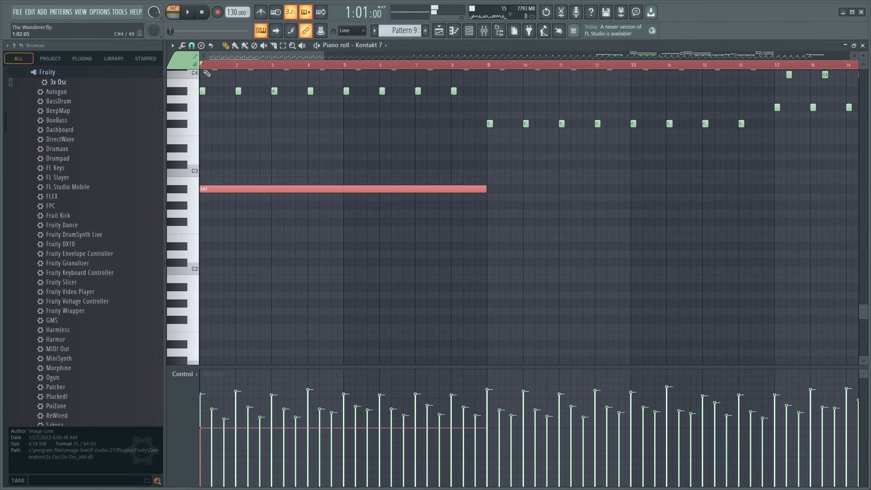
- Audition the long A#2 note in pattern mode, raise its velocity and replay it in song mode from bar 97
key("space")
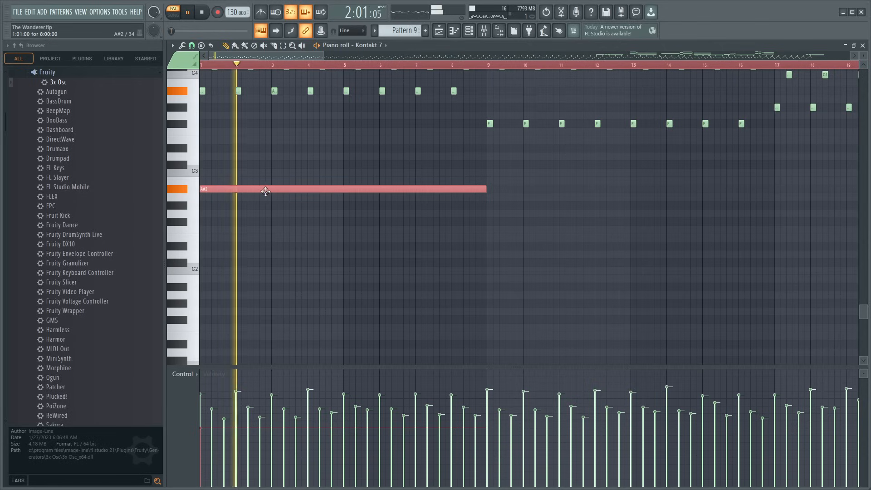
key("space")
key("space")
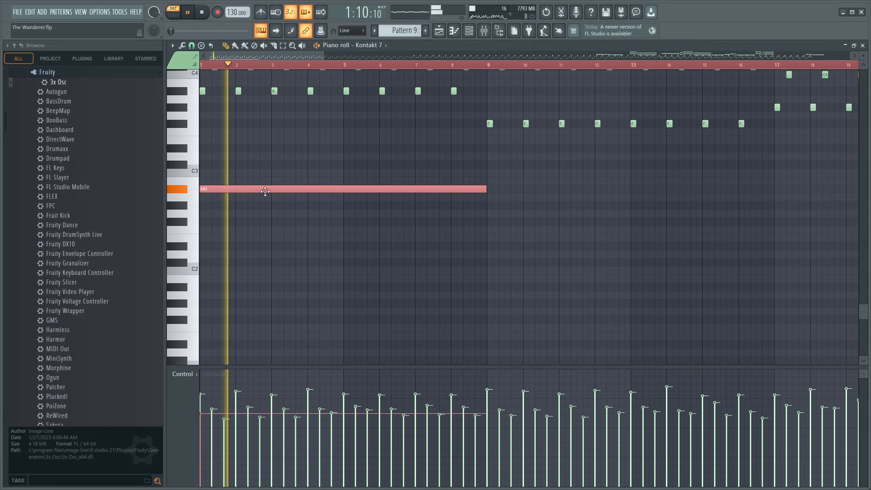
left_click(179, 14)
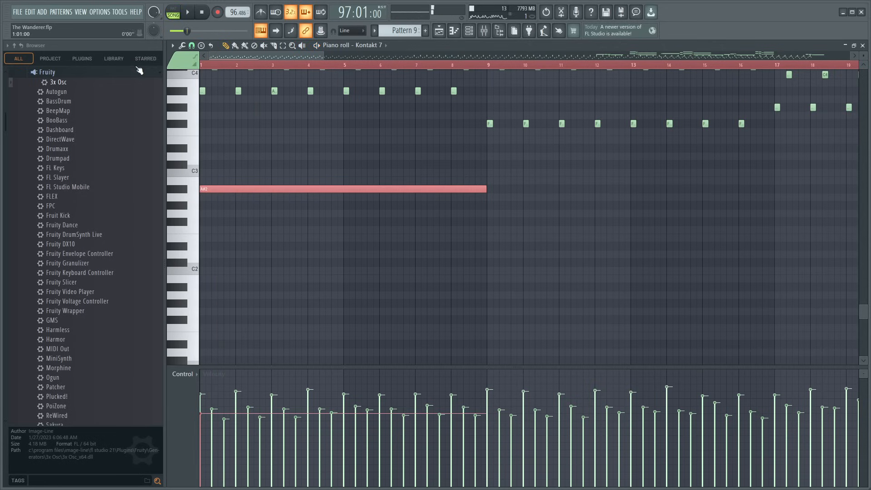
key("space")
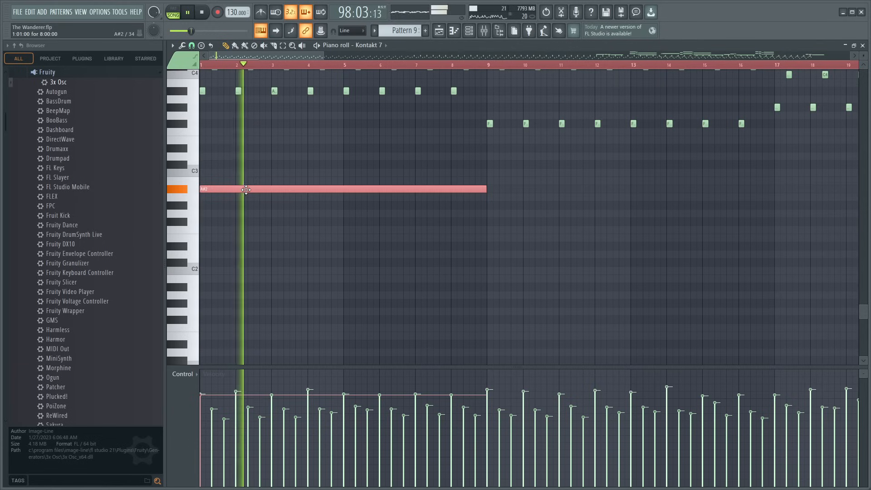
- Try continuing the bass line with eight-bar notes F#2 at bar 9, G#2 at bar 17 and D#2 at bar 25
left_click(517, 222)
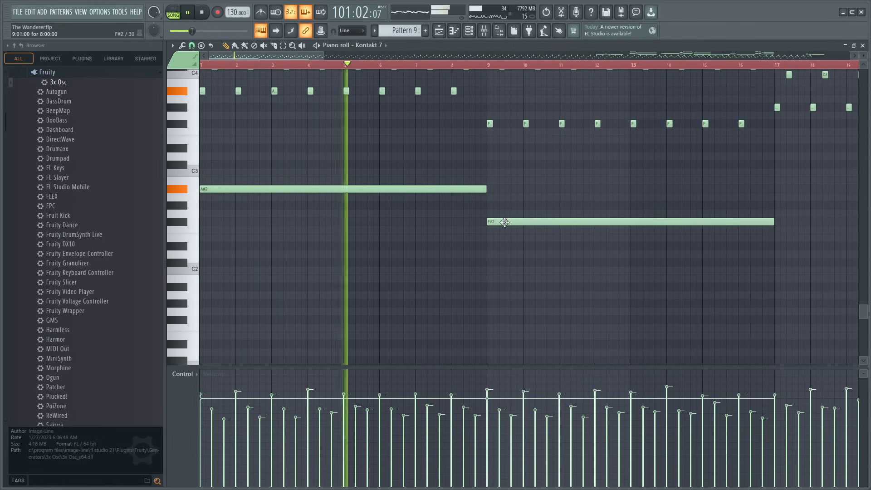
left_click(529, 221)
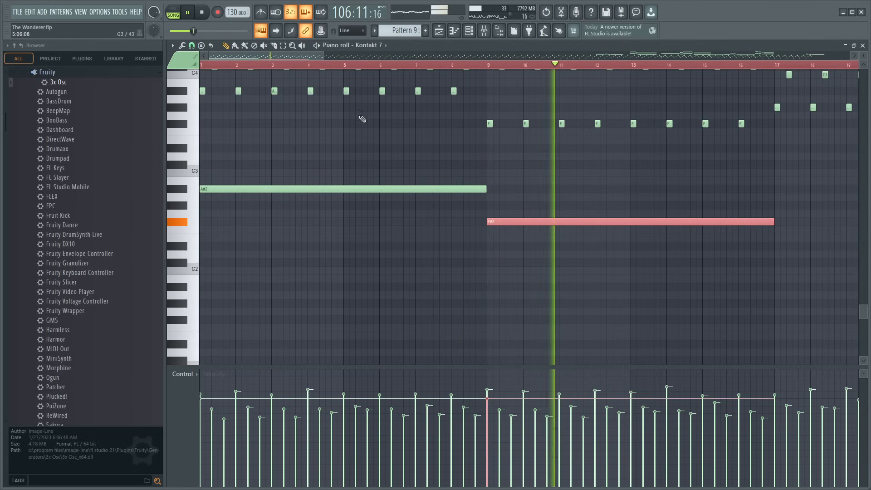
left_click_drag(288, 56, 349, 85)
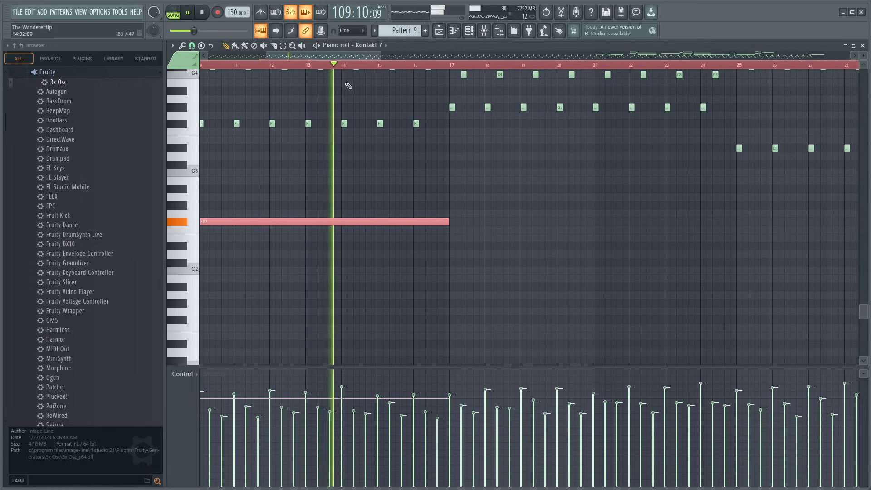
left_click(454, 206)
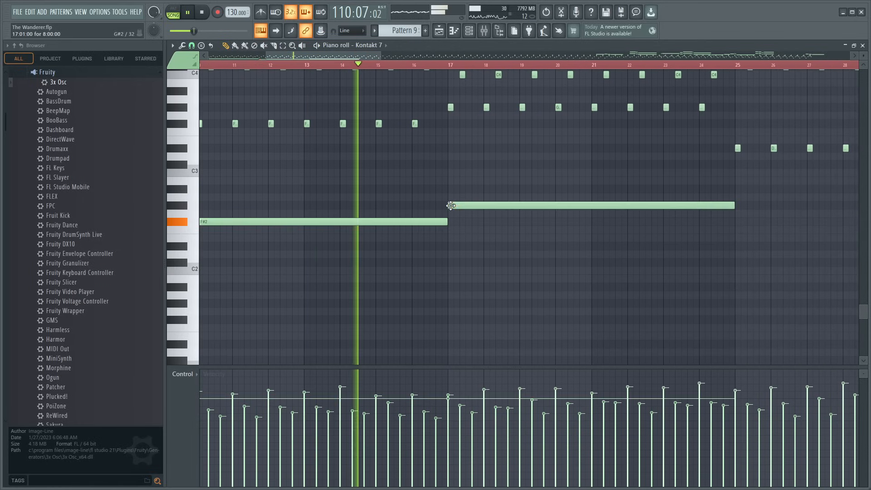
left_click(739, 247)
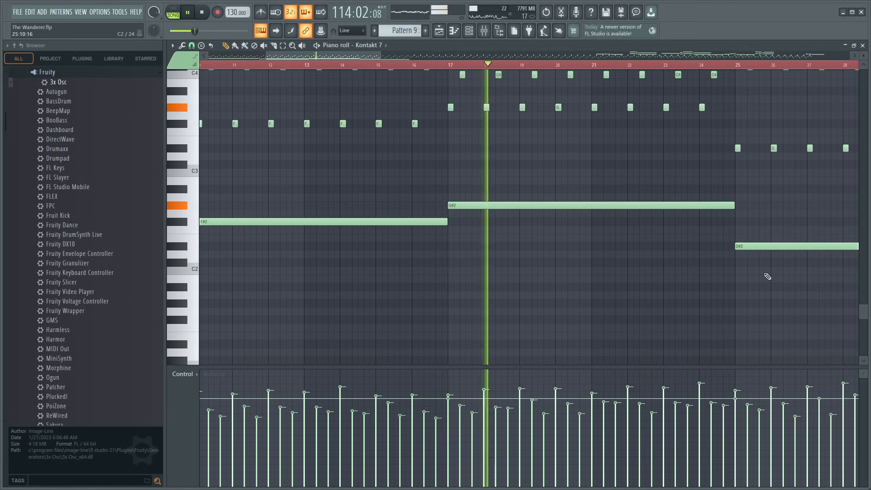
- Delete the four long bass notes A#2, F#2, G#2 and D#2 from Pattern 9 and stop playback
scroll(508, 61, "down", 4)
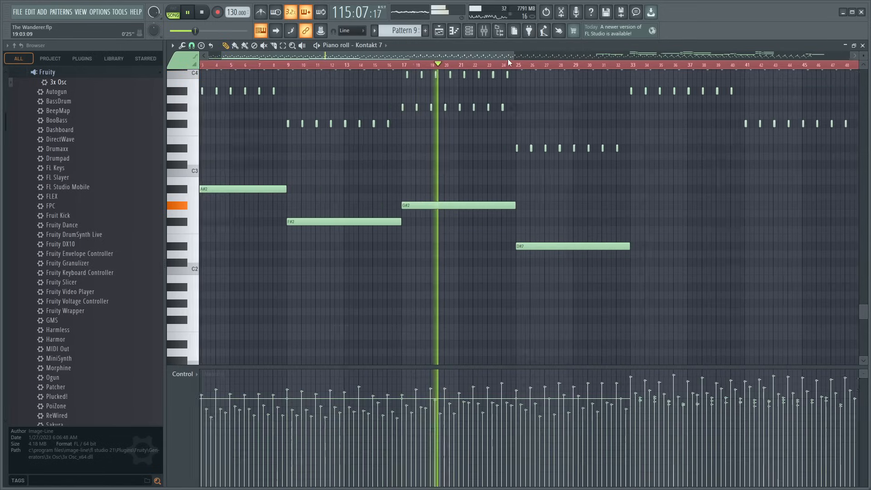
scroll(508, 59, "down", 5)
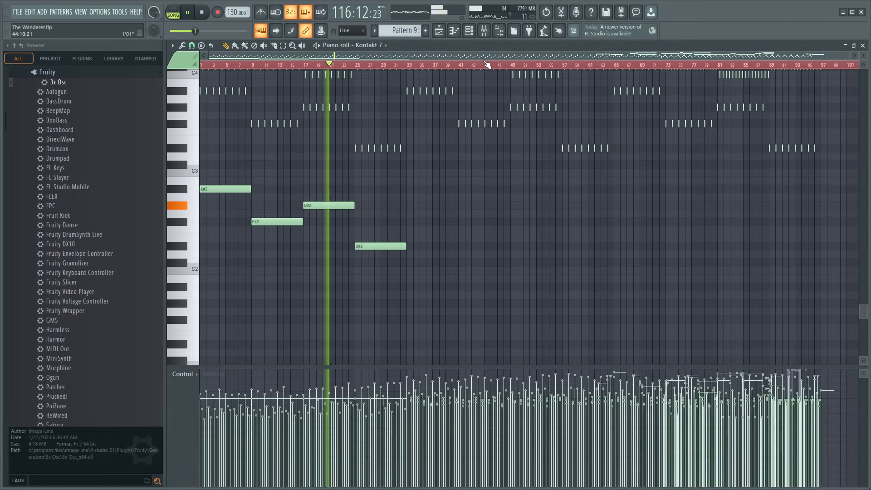
scroll(289, 68, "up", 5)
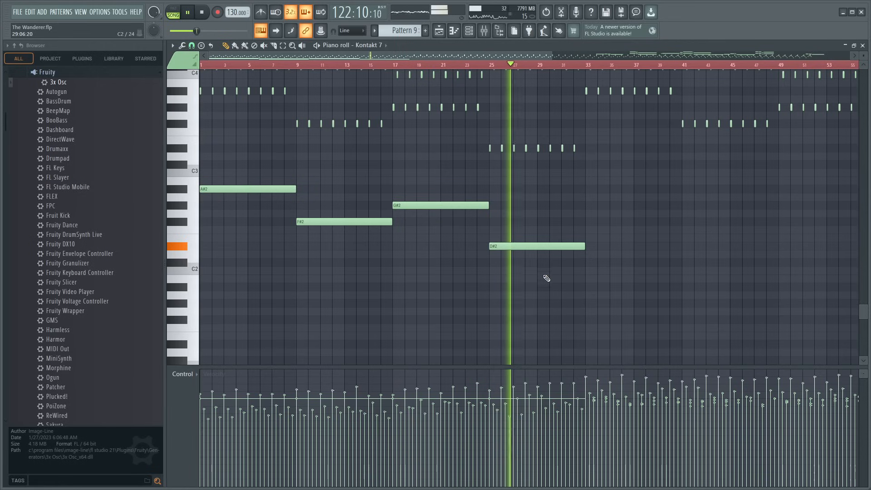
left_click_drag(547, 281, 200, 185)
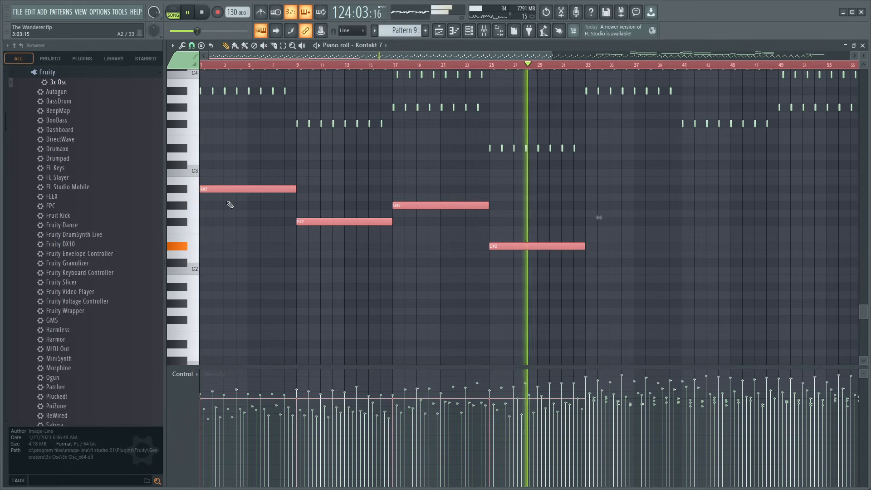
key("Delete")
key("space")
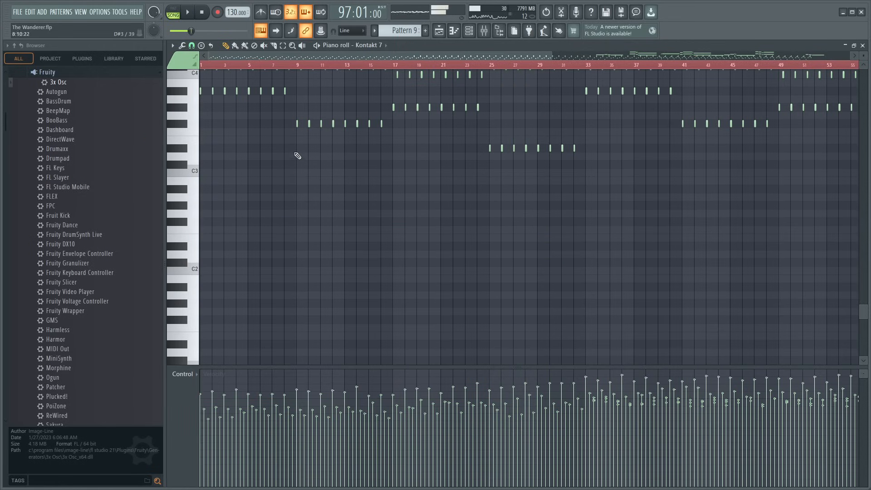
- Replay the song from bar 97, return to the playlist and slightly lower Insert 8's mixer volume
scroll(247, 65, "up", 4)
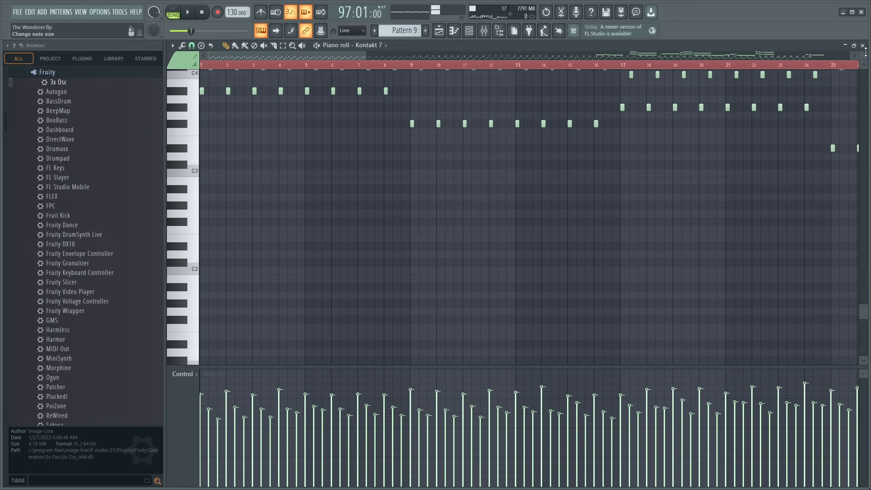
key("space")
left_click(863, 46)
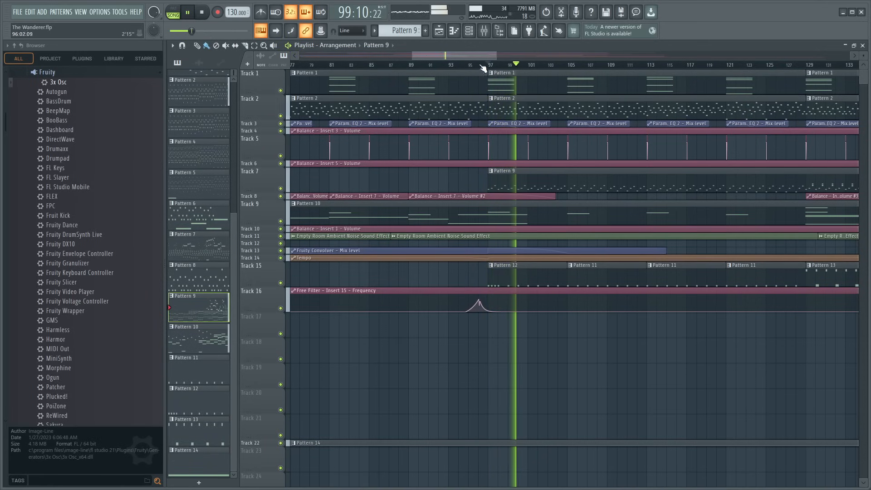
key("F9")
left_click(370, 373)
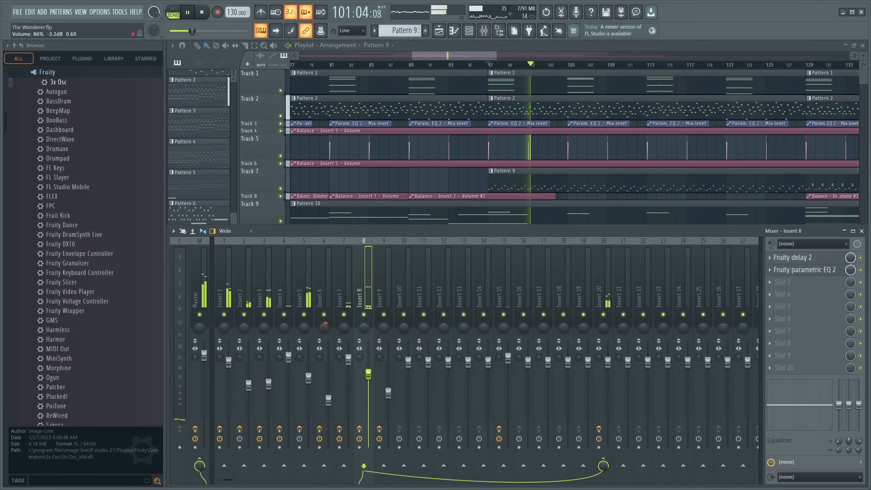
- Adjust Insert 8's Fruity parametric EQ 2, nudging band 2 slightly down and shifting the band 7 high shelf's cutoff
left_click(805, 270)
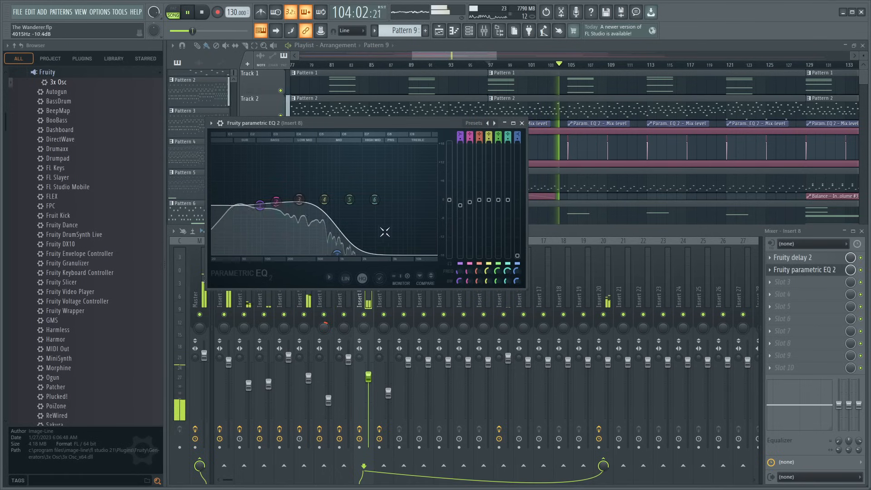
left_click(522, 124)
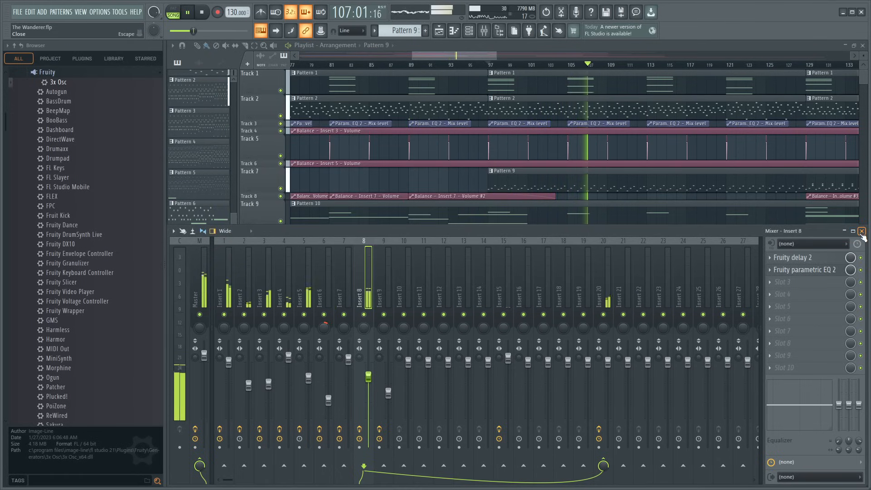
left_click(815, 273)
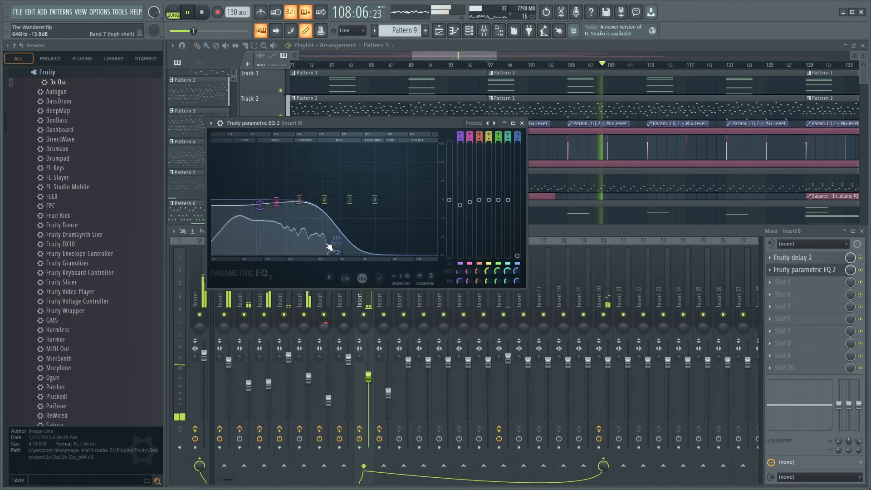
left_click_drag(362, 254, 361, 254)
left_click_drag(277, 202, 279, 204)
left_click_drag(361, 253, 351, 255)
- Load kHs Bitcrush into Insert 8's third effect slot and solo the insert
left_click(790, 285)
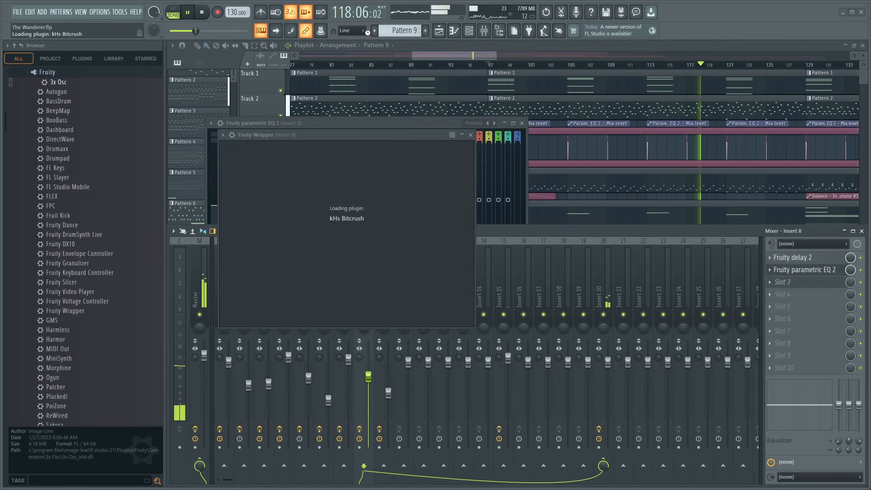
left_click_drag(358, 135, 616, 128)
left_click(410, 266)
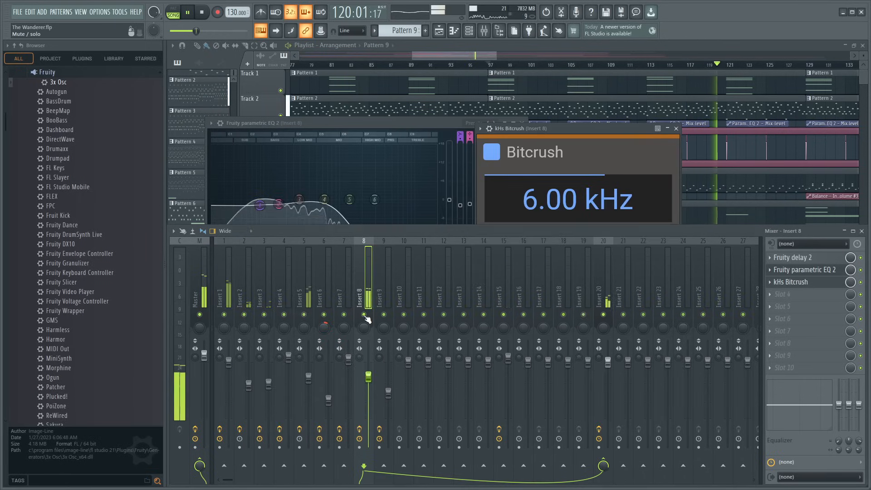
left_click(605, 131)
- Set the Bitcrush rate to 24.0 kHz and turn its Bits amount down to about half
left_click_drag(578, 200, 577, 168)
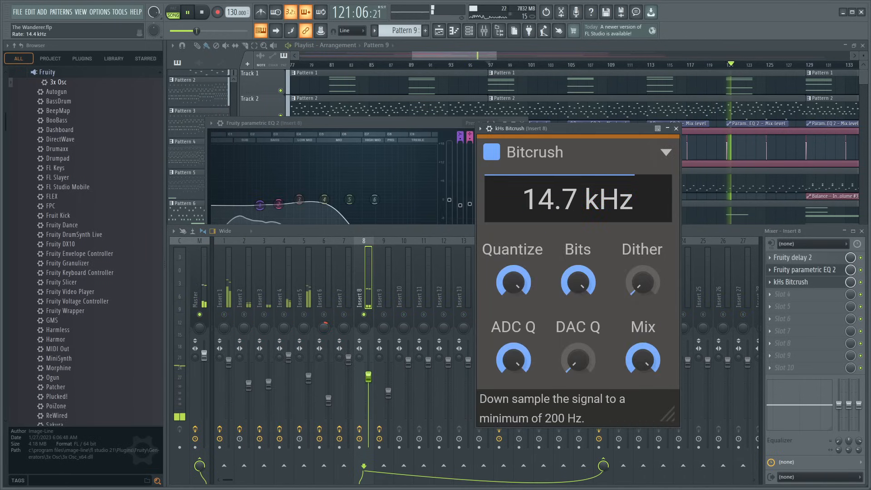
left_click_drag(579, 207, 580, 207)
left_click_drag(578, 292, 577, 308)
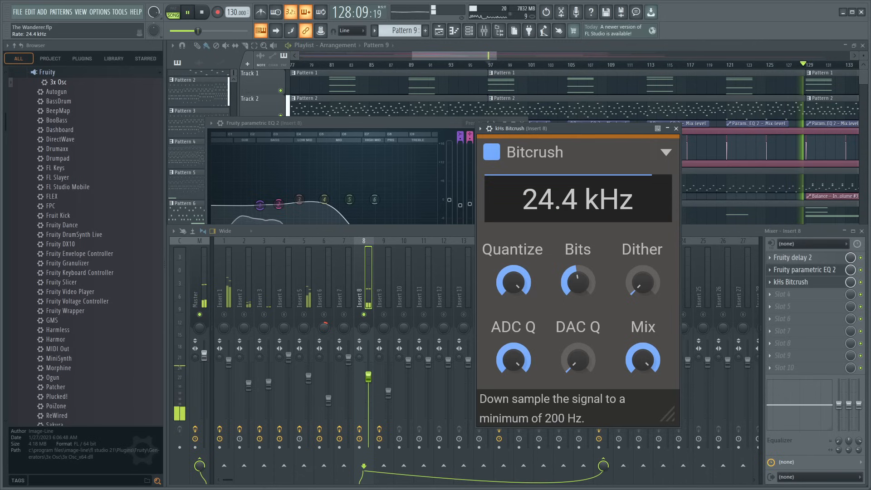
left_click_drag(579, 199, 578, 199)
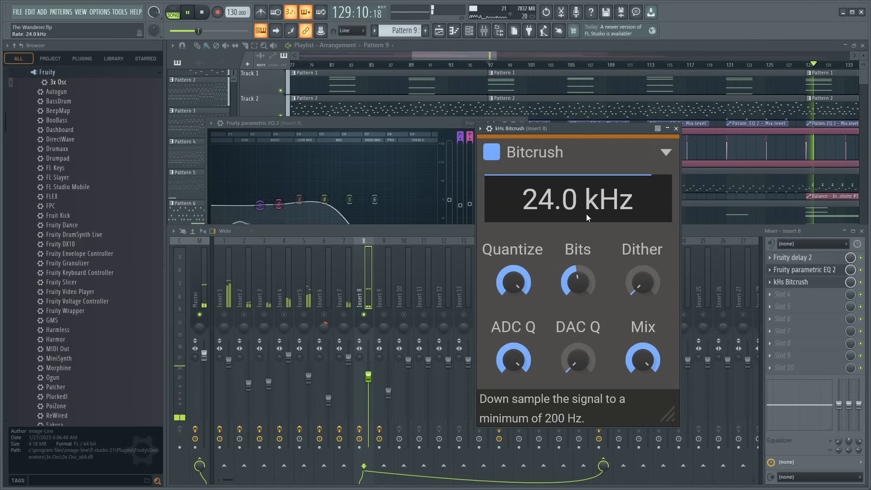
- Unsolo Insert 8, bypass Bitcrush while the full mix plays and close the plugin
left_click(365, 316)
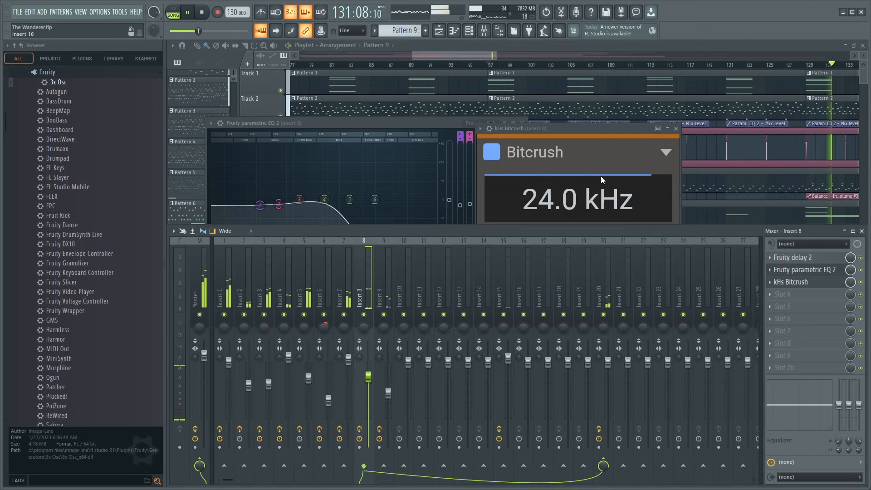
left_click(604, 132)
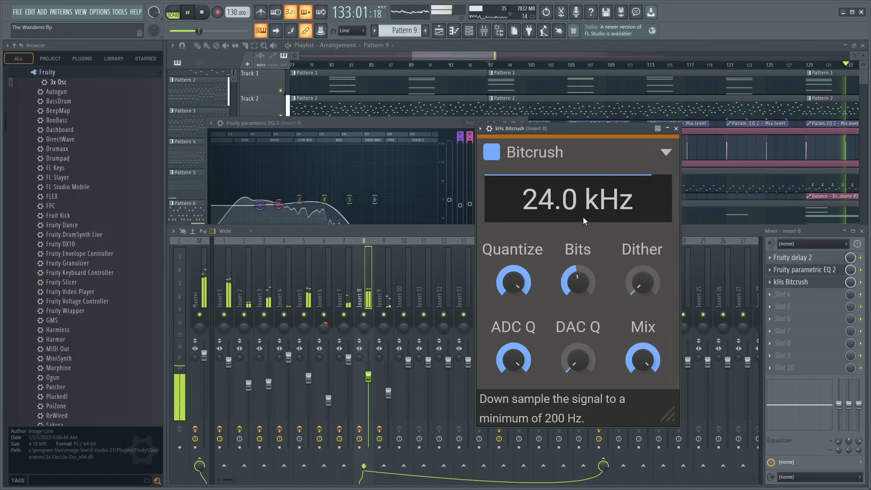
left_click(496, 157)
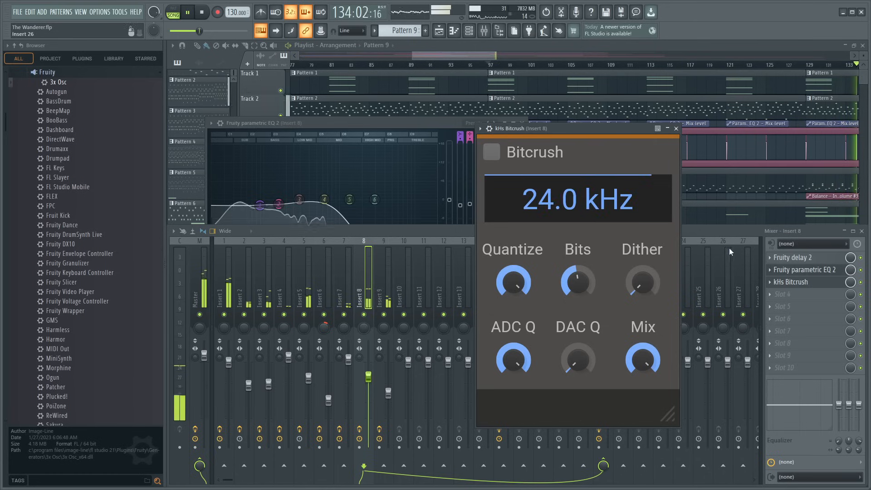
left_click(677, 129)
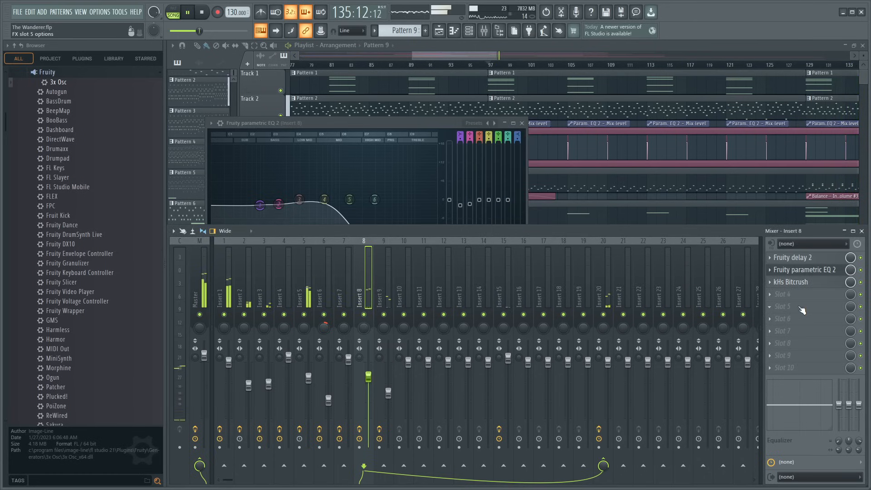
- Reopen Bitcrush to compare its enabled sound in the mix, and close the plugin, the EQ and the mixer
left_click(805, 282)
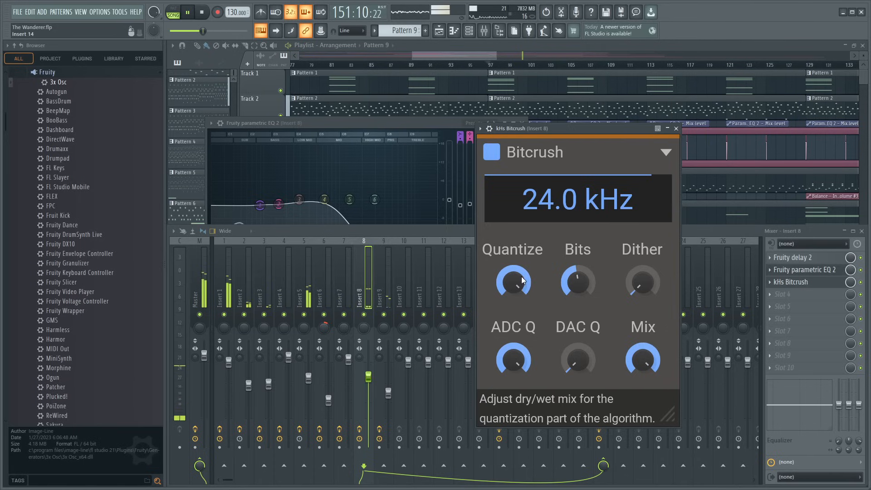
left_click(677, 129)
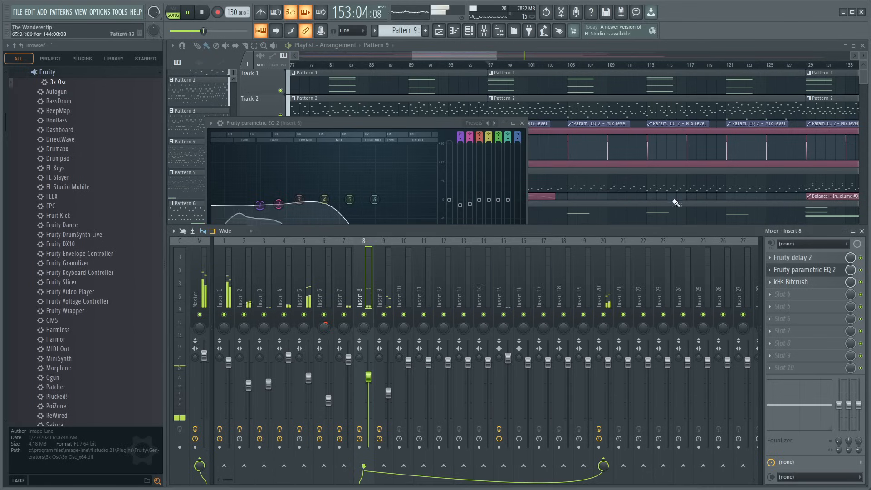
left_click(523, 124)
left_click(862, 232)
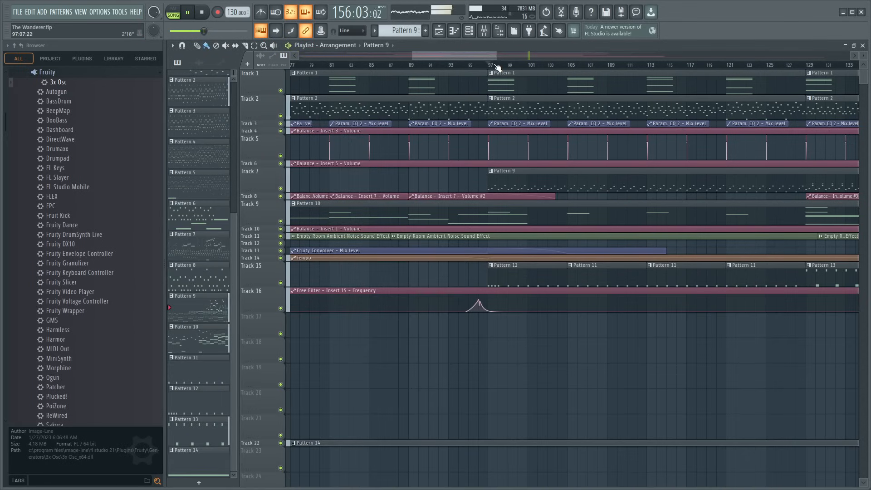
scroll(498, 67, "down", 5)
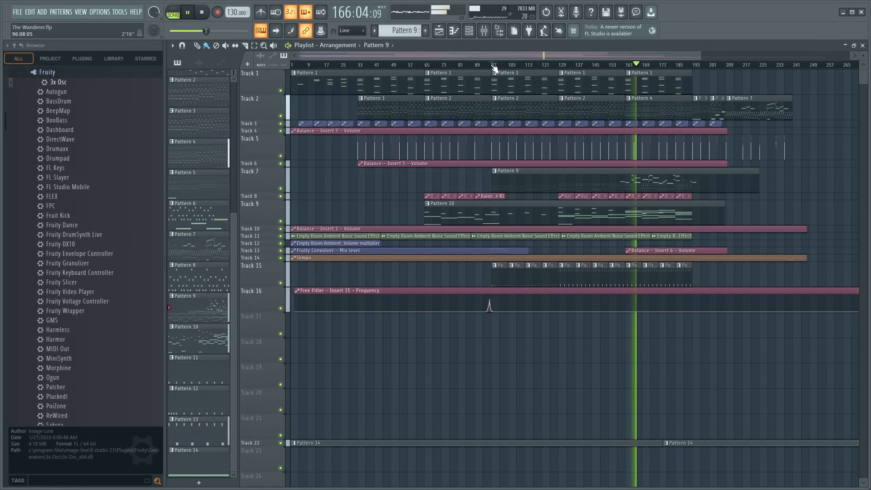
scroll(494, 68, "up", 2)
scroll(494, 67, "up", 2)
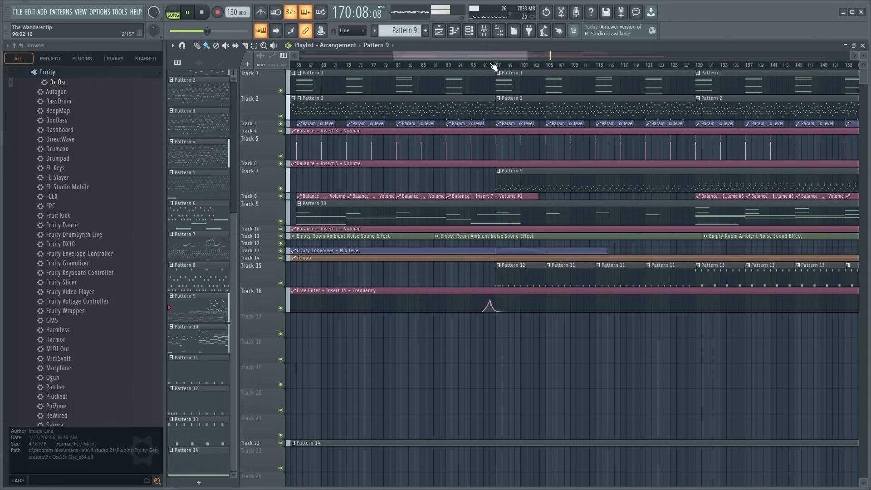
scroll(494, 67, "down", 3)
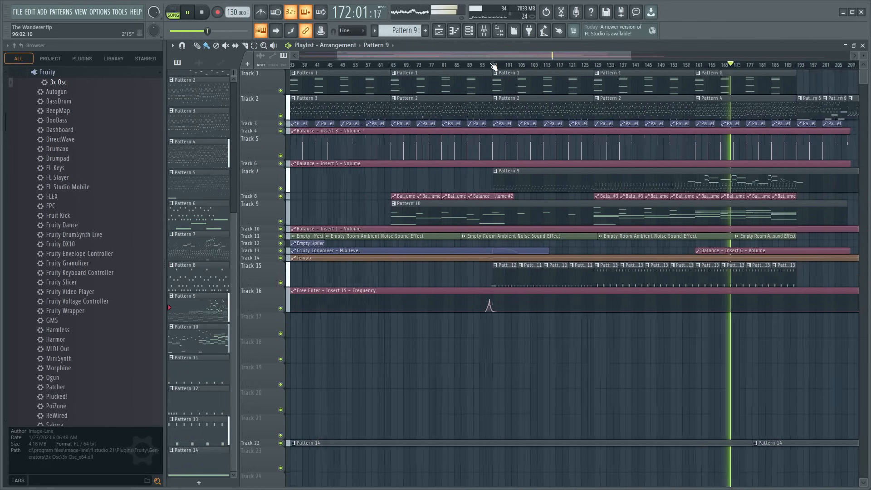
- Show the mixer and channel rack, find the Daemon Lo Fi Drum Kit folder in the browser and stop playback
left_click(485, 31)
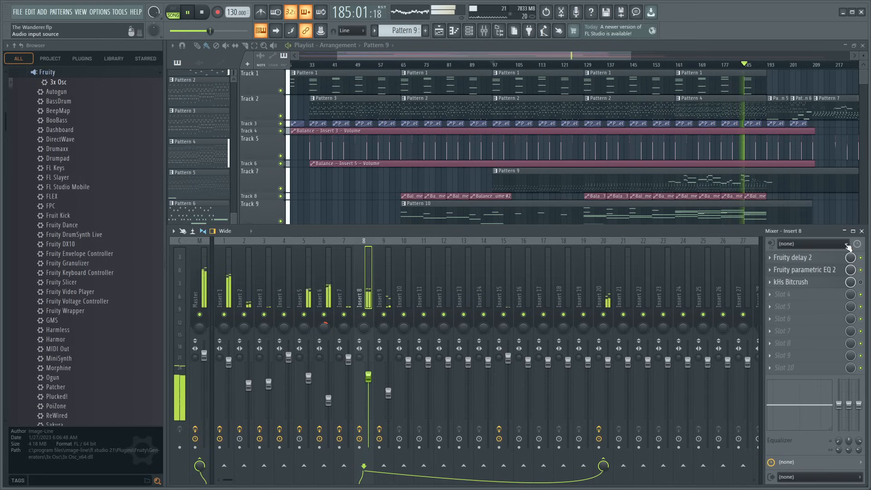
left_click(478, 32)
scroll(96, 319, "up", 3)
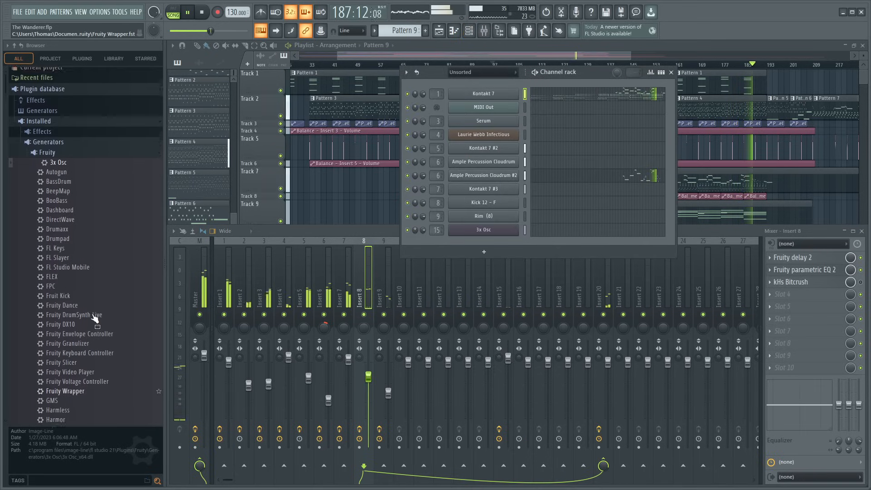
scroll(56, 199, "down", 12)
scroll(56, 205, "up", 5)
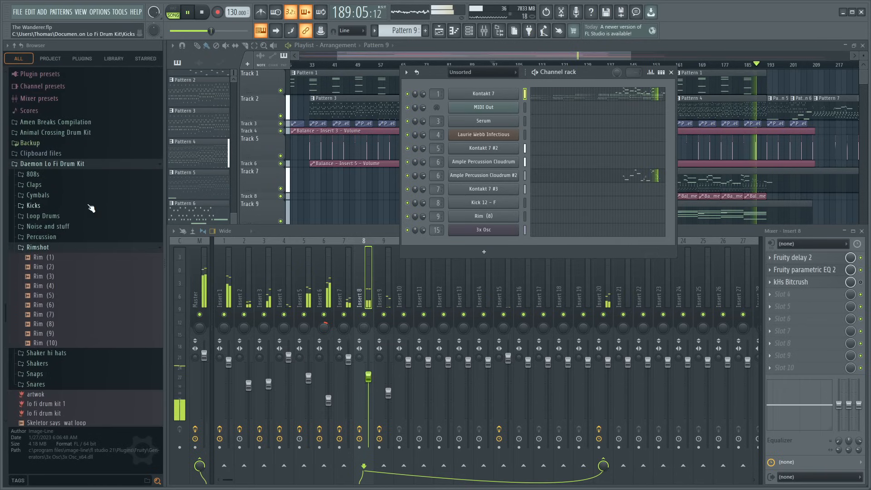
left_click(310, 234)
key("space")
- Audition Rim (1), and expand the kit's Percussion folder to preview its numbered samples up to Percussion (10) and stick
left_click(45, 261)
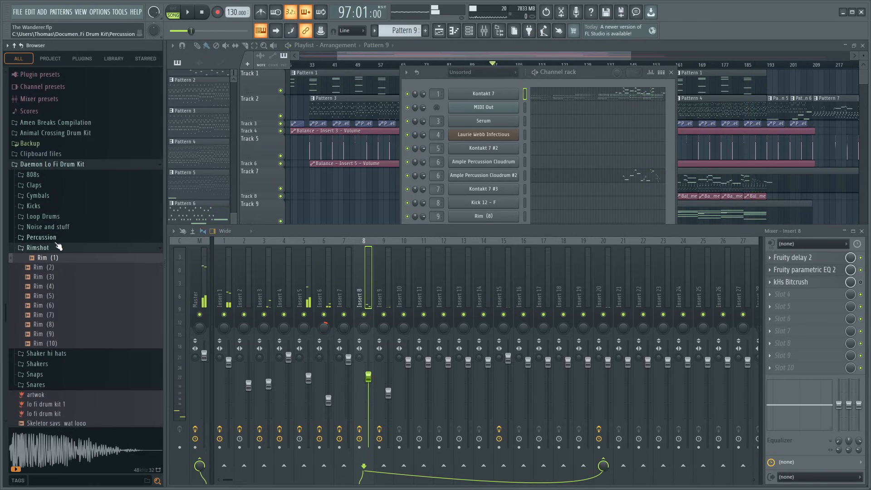
left_click(56, 238)
left_click(59, 248)
left_click(59, 258)
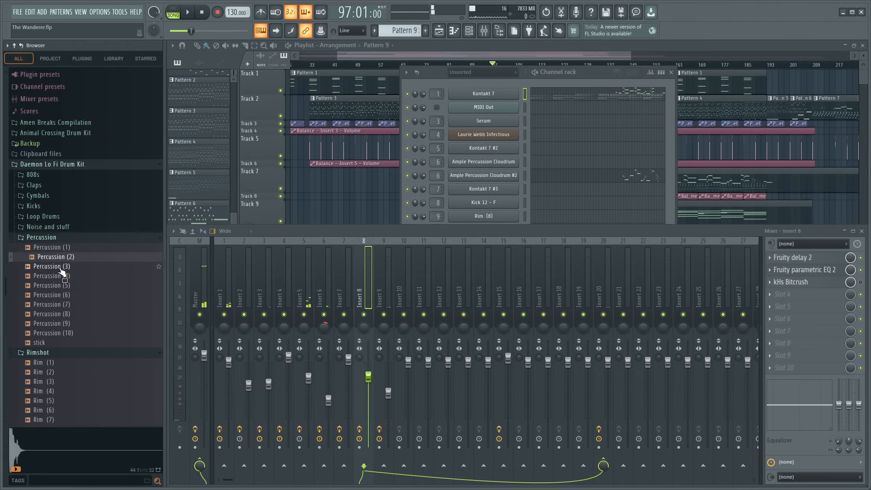
left_click(61, 268)
left_click(60, 277)
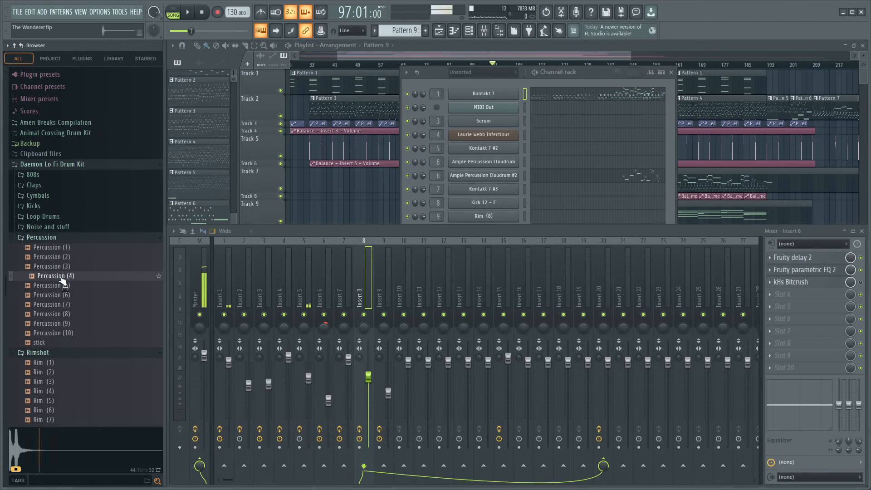
left_click(59, 286)
left_click(60, 296)
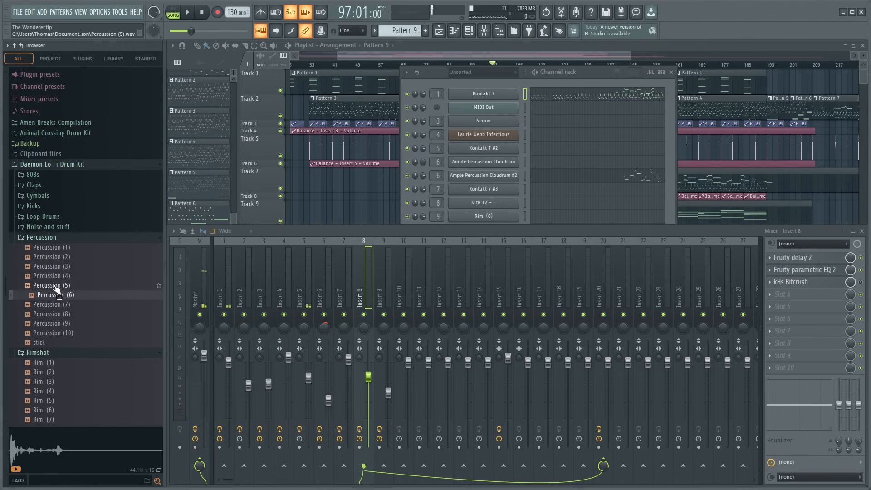
left_click(57, 305)
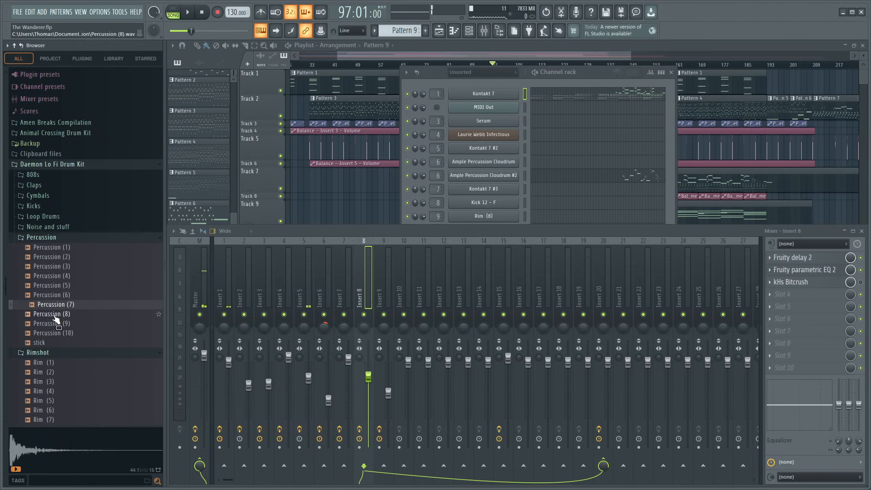
left_click(54, 315)
left_click(54, 325)
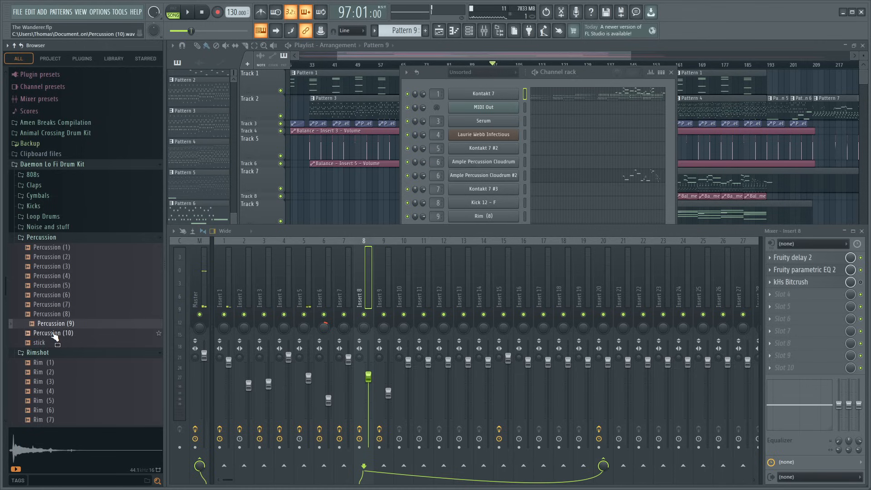
left_click(53, 334)
left_click(43, 344)
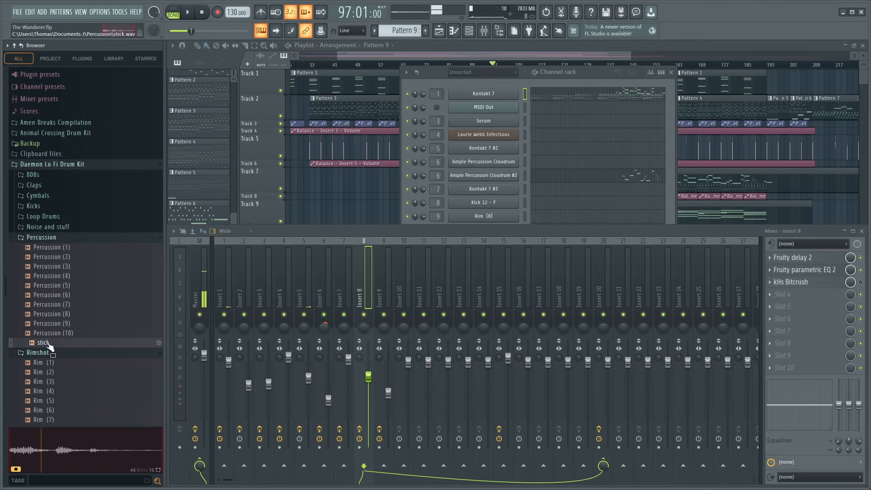
- Replay Percussion (10), (9), (8) and (7) to compare them as candidates
left_click(52, 335)
scroll(57, 272, "down", 6)
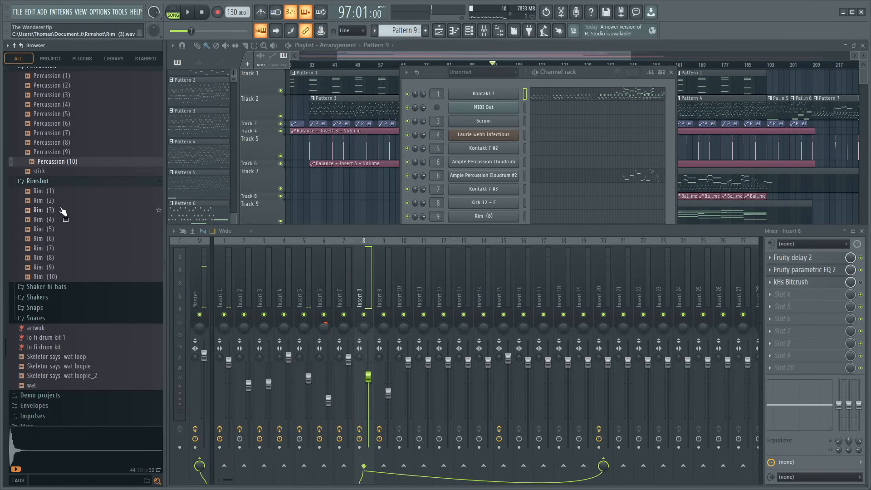
scroll(62, 236, "up", 4)
left_click(45, 278)
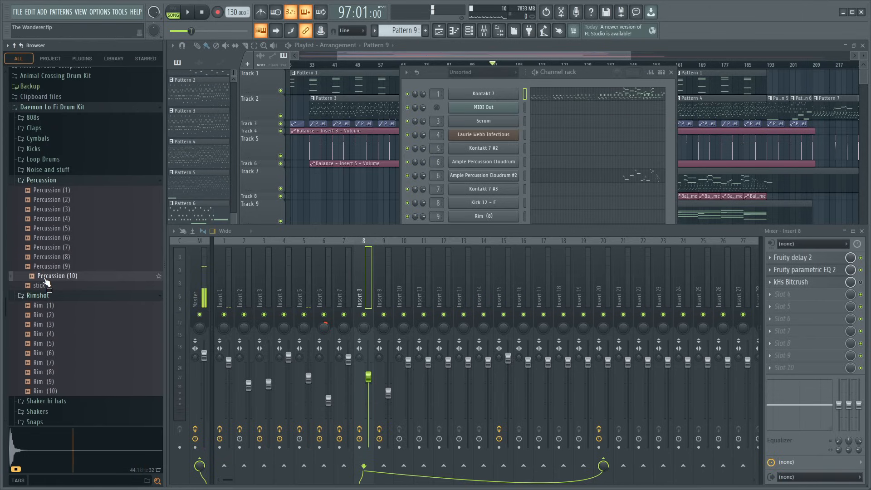
left_click(44, 268)
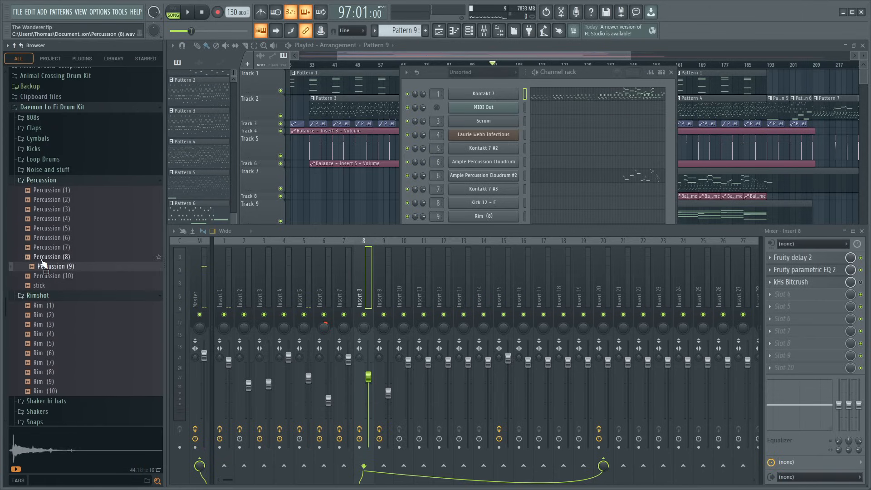
left_click(42, 259)
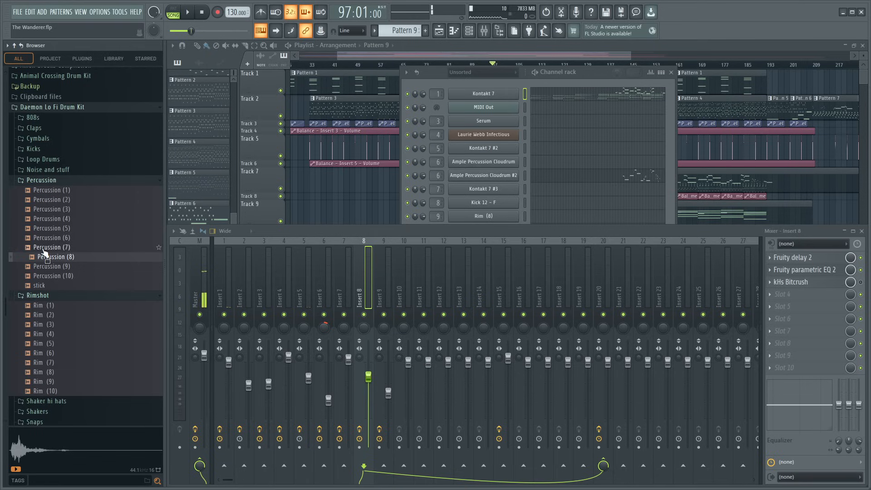
left_click(45, 248)
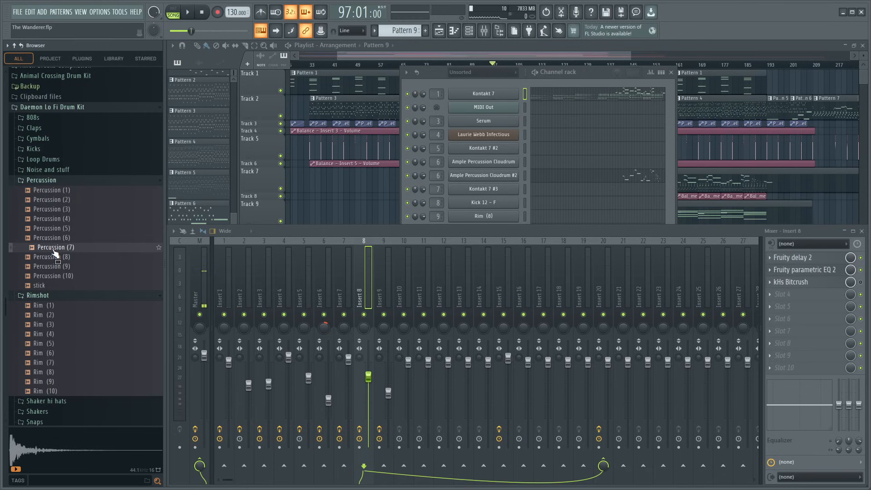
- Add Percussion (7) to the channel rack as a new channel, route it to Insert 10 and open its sampler settings
left_click_drag(593, 70, 596, 56)
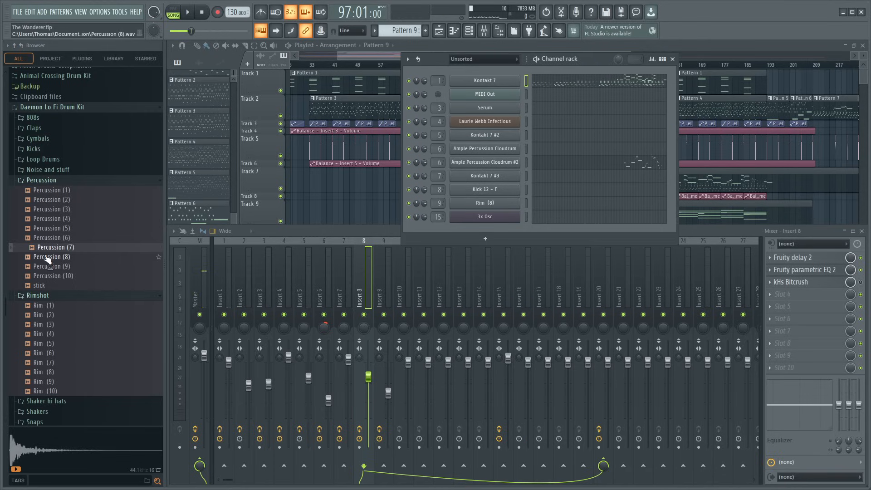
left_click_drag(486, 226, 486, 227)
scroll(436, 230, "up", 10)
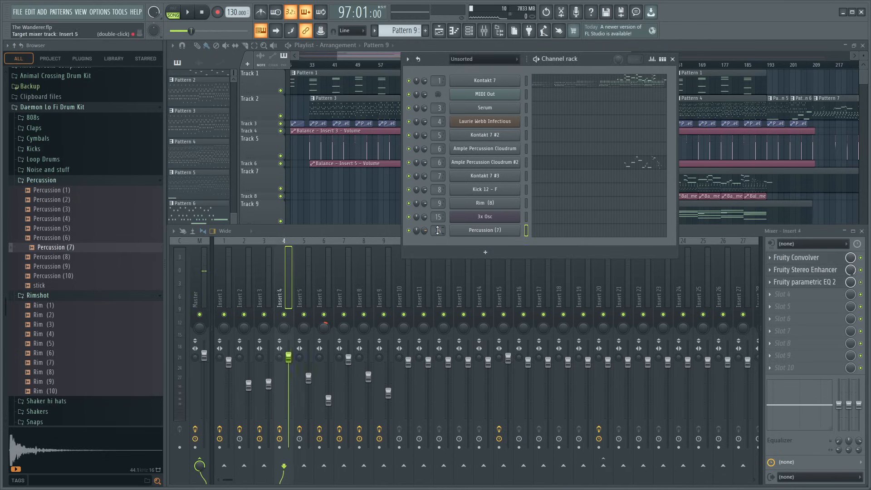
left_click(476, 230)
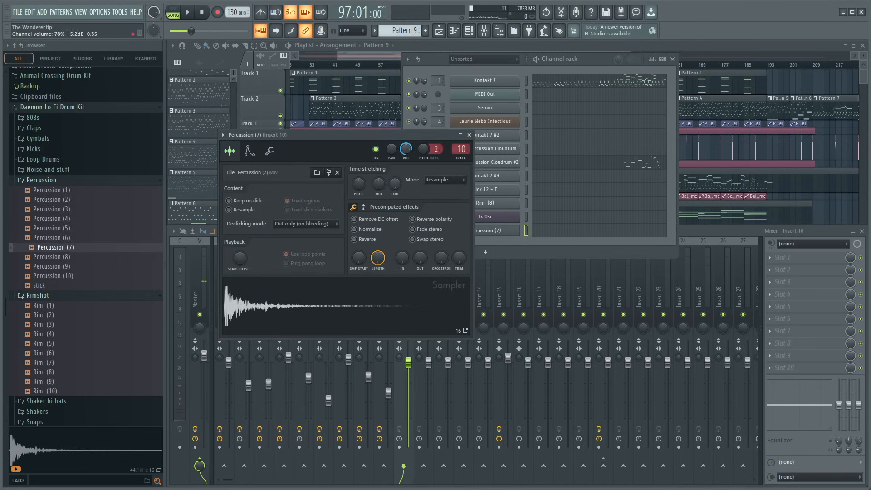
- Adjust the fade-out of the Percussion (7) sample while auditioning it, and close the sampler and channel rack
left_click(375, 298)
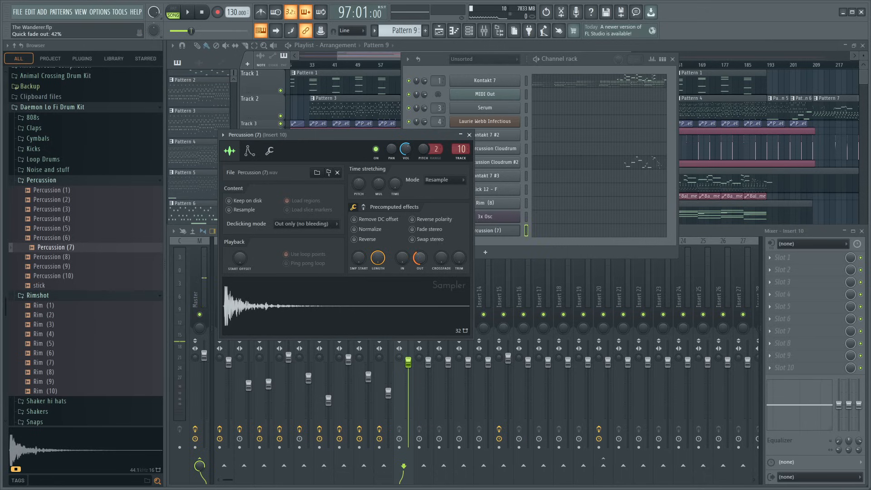
left_click(398, 314)
mouse_move(420, 258)
left_mouse_down()
mouse_move(420, 231)
mouse_move(420, 264)
left_mouse_up()
left_click(404, 310)
left_click(404, 311)
left_click(414, 303)
left_click(470, 135)
left_click(675, 60)
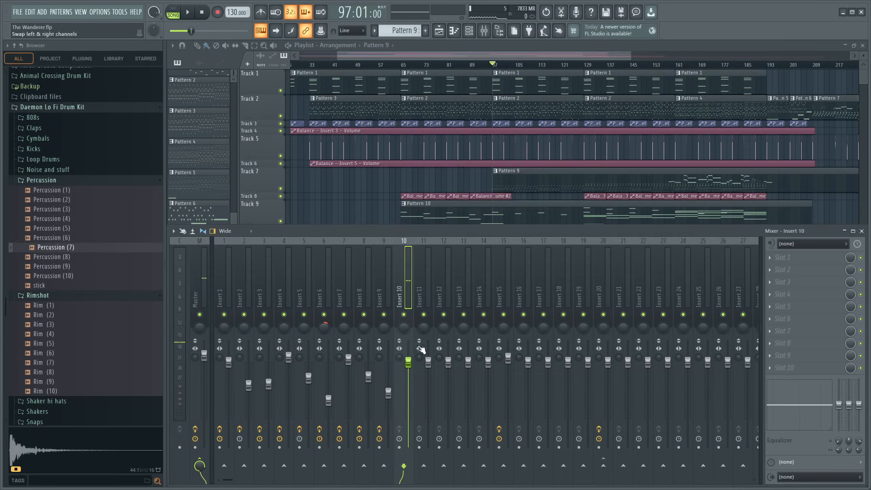
- Send Insert 10 to Insert 20, briefly play the song and close the mixer
key("space")
left_click(604, 466)
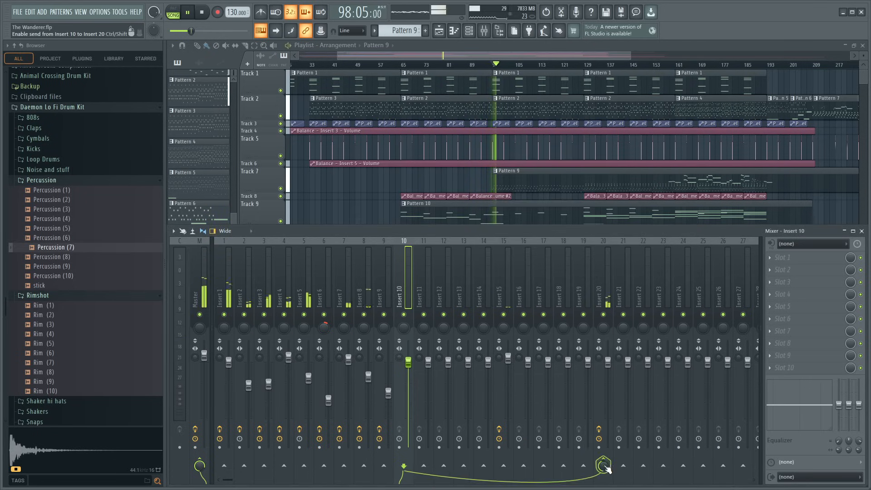
key("space")
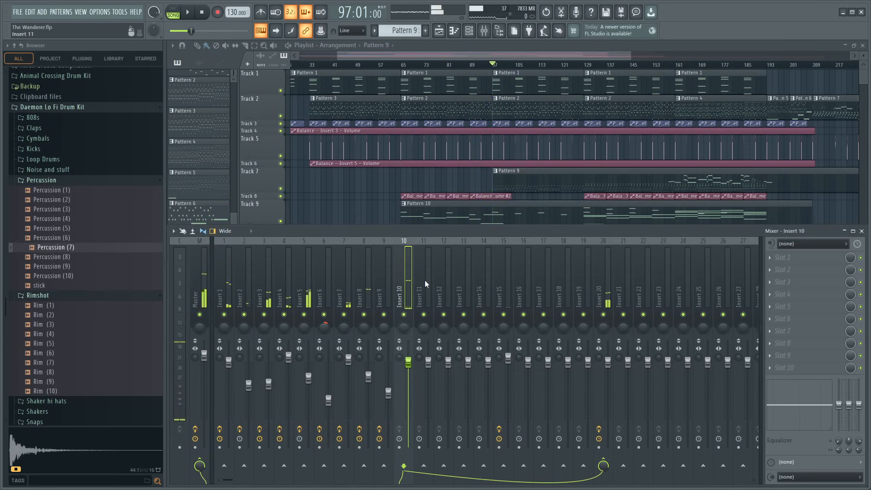
left_click(862, 233)
- Play the arrangement from about bar 128 to hear the section where the new percussion belongs
key("space")
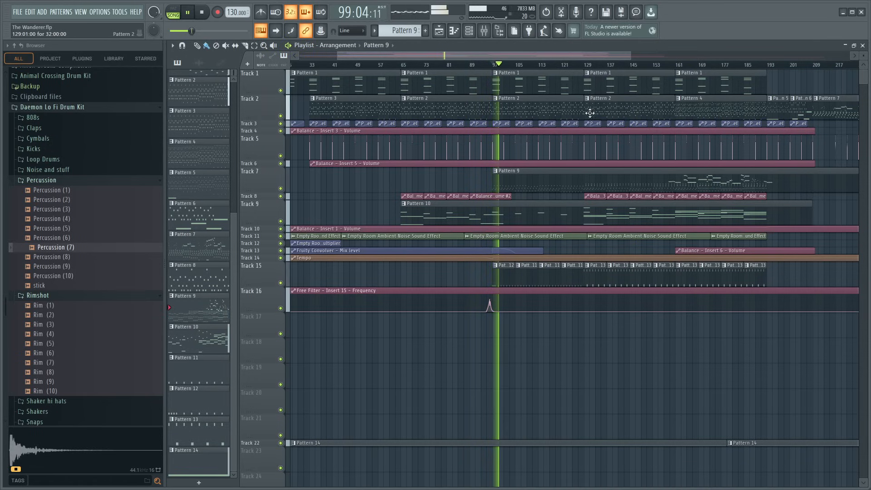
left_click(582, 65)
scroll(581, 67, "up", 2)
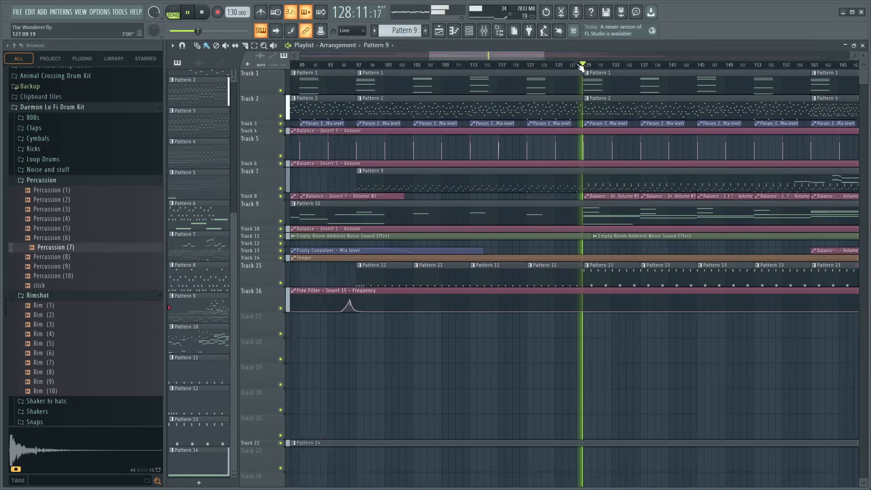
left_click_drag(486, 56, 500, 65)
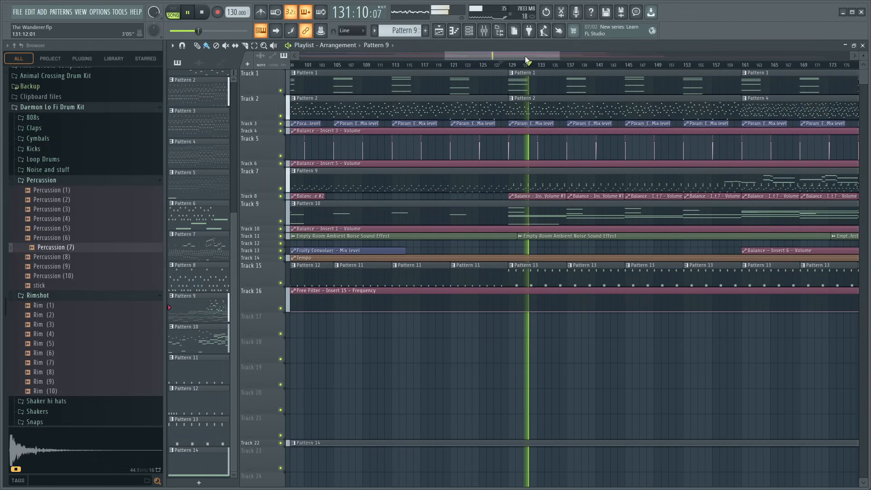
left_click_drag(526, 57, 537, 60)
- Open Pattern 13's piano roll for Percussion (7) and place a G5 note of length 0:01:00 at the start of bar 1
double_click(490, 271)
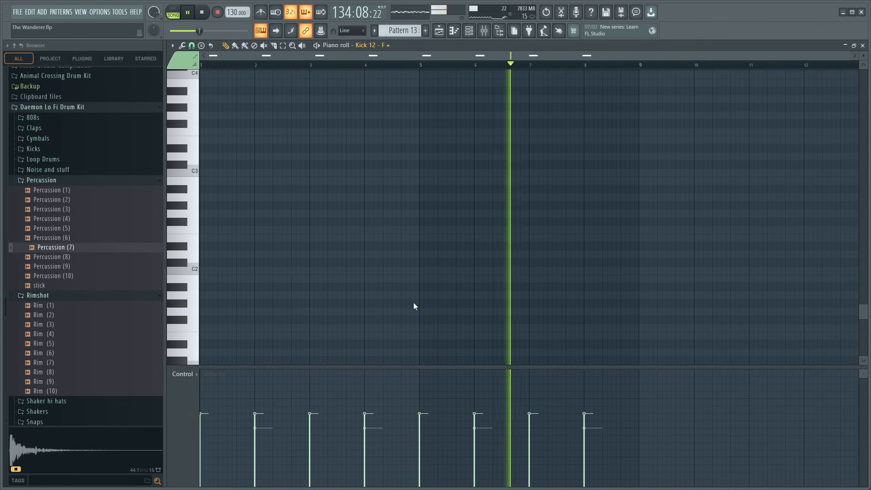
key("space")
scroll(202, 292, "up", 5)
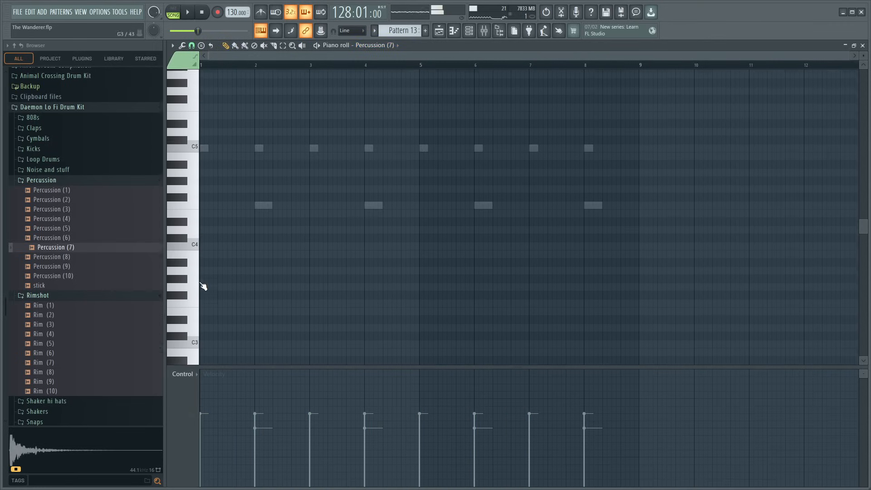
scroll(202, 286, "up", 6)
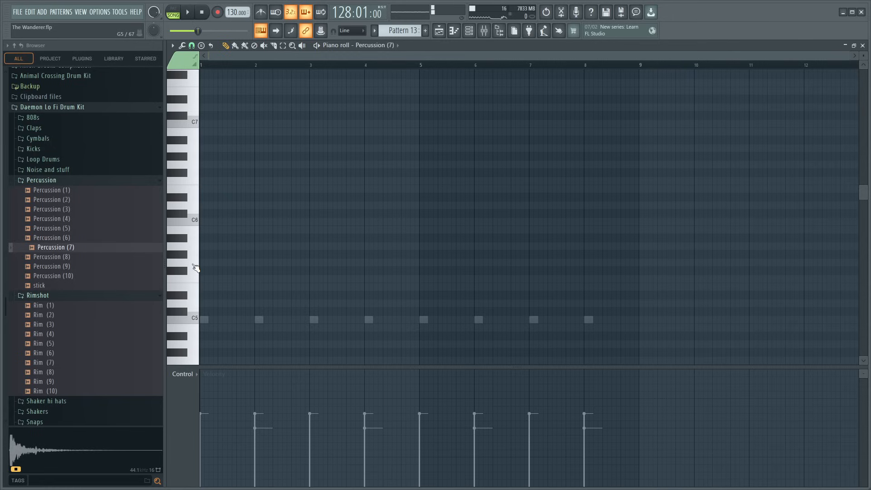
left_click(210, 264)
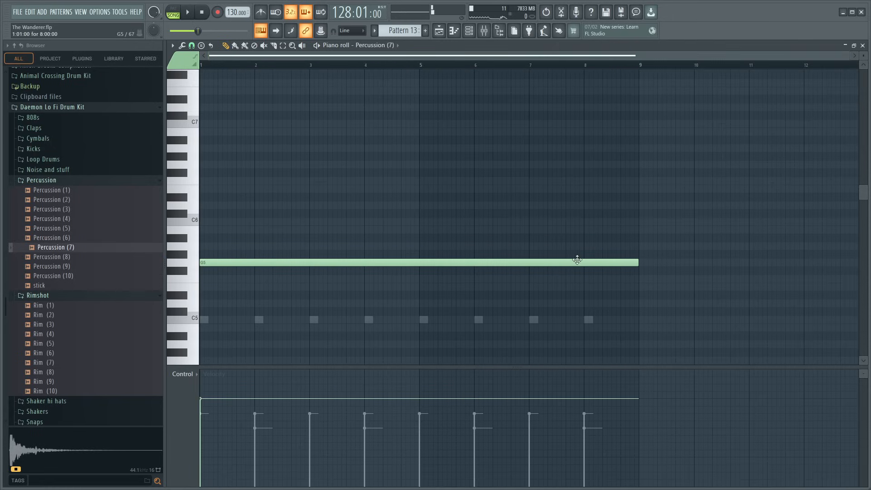
left_click_drag(639, 262, 204, 271)
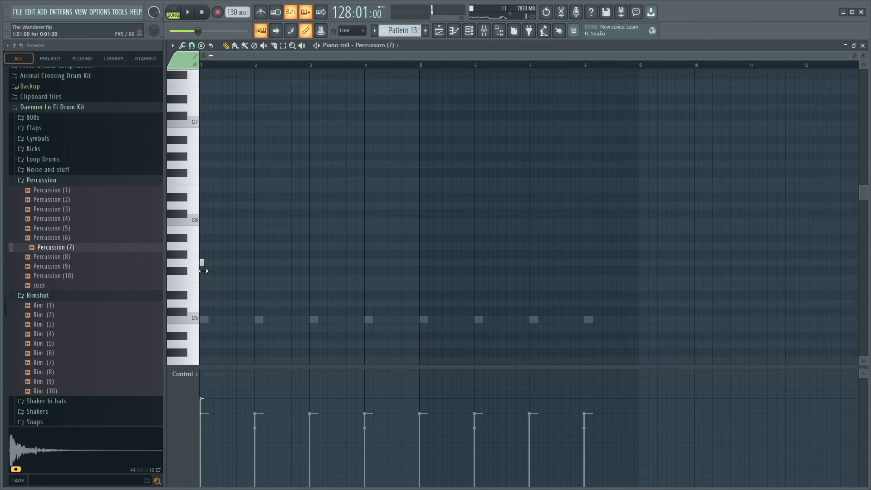
scroll(333, 67, "up", 2)
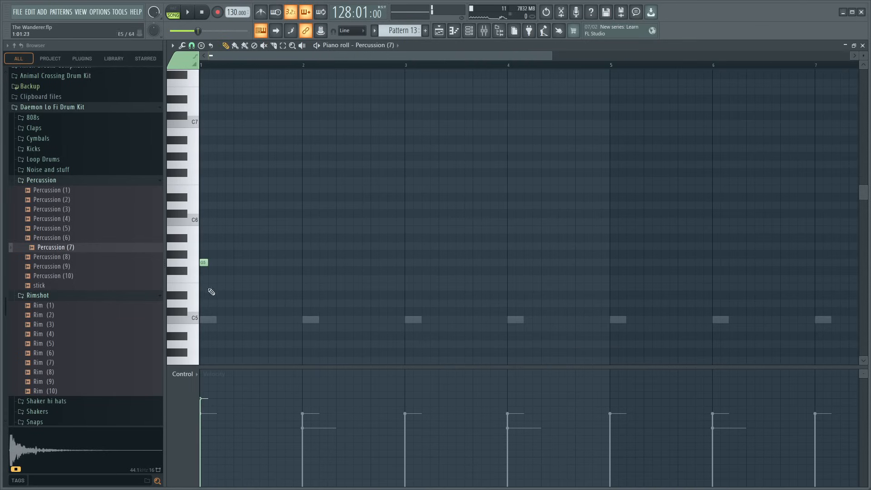
- Switch to pattern mode, preview the loop and add evenly spaced G5 notes of varying velocity across bar 1, with a shorter one last
left_click(181, 10)
key("space")
key("space")
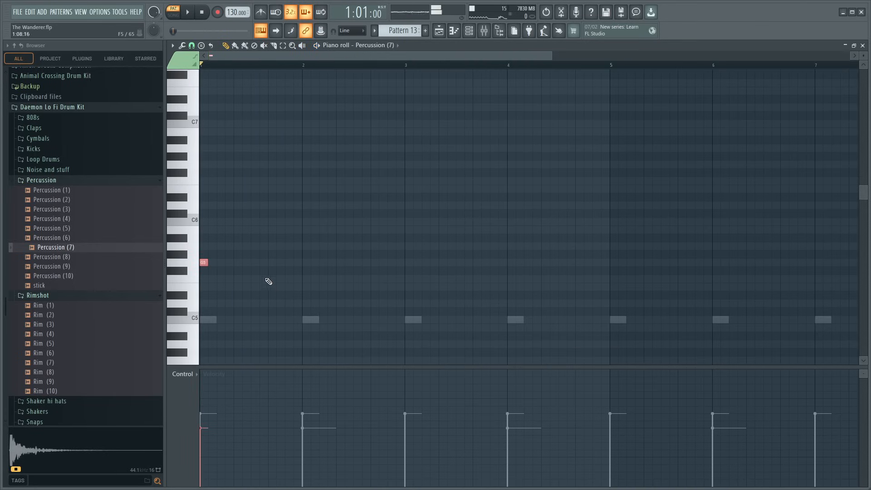
key("space")
key("space")
left_click(217, 264)
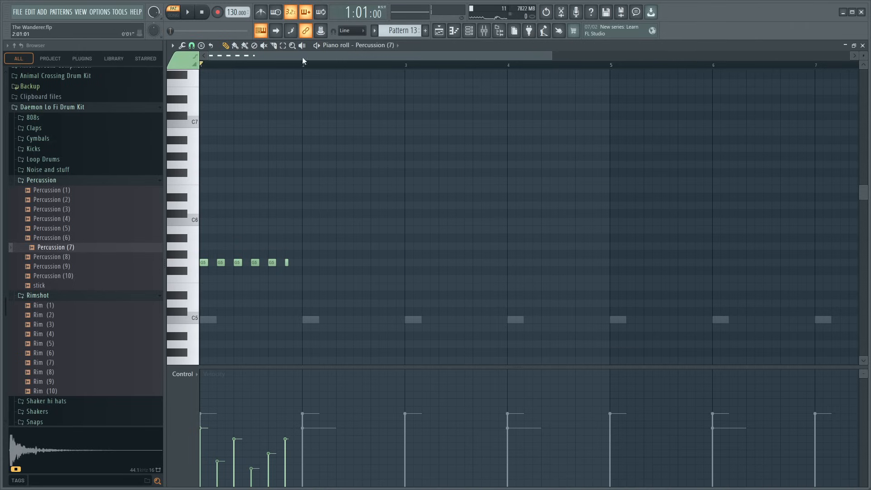
- Add two short G5 notes after the last one to form a three-note roll, with velocities falling across it
scroll(281, 66, "up", 5)
left_click(336, 262)
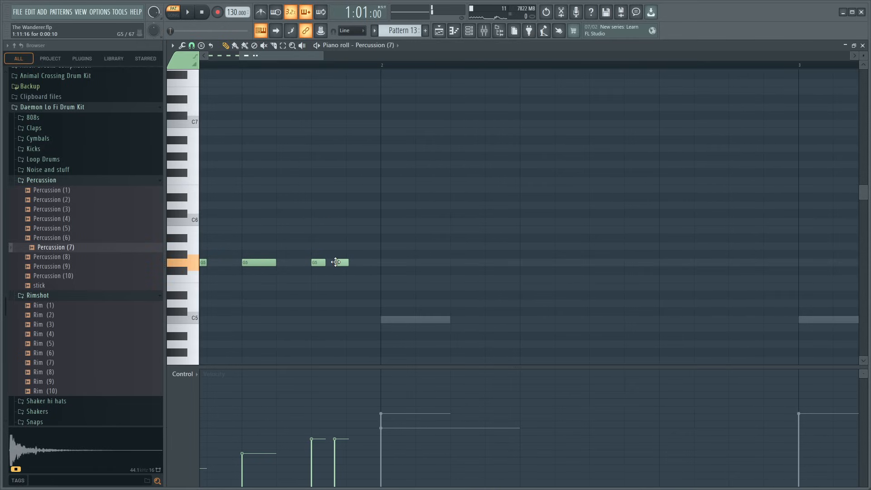
left_click(362, 262)
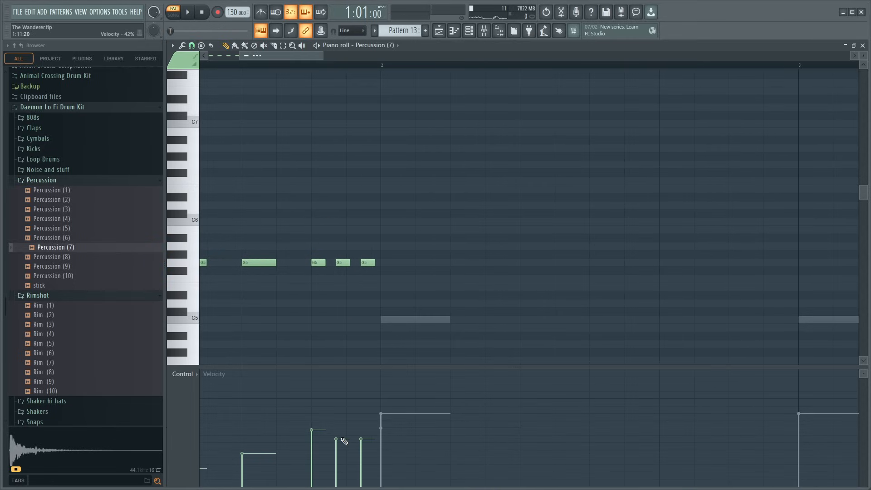
left_click(359, 439)
left_click(340, 434)
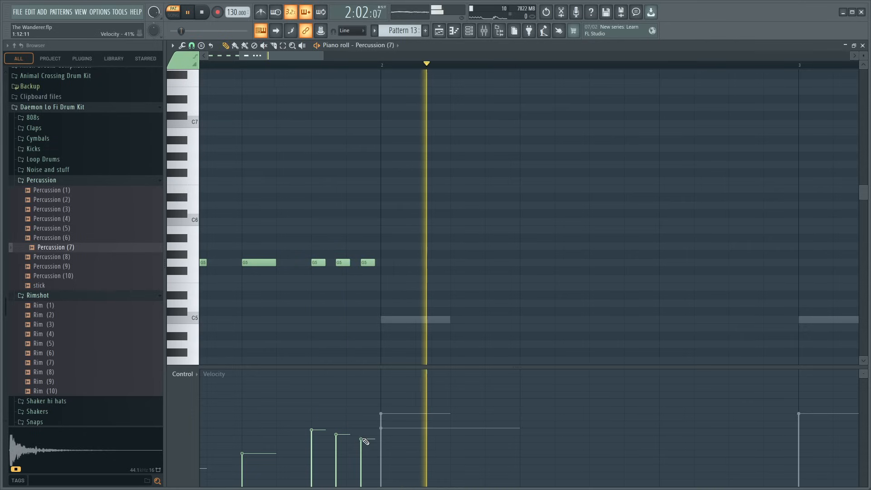
key("space")
- Lower the velocities of the second, third and fourth G5 notes in bar 1 while playing the pattern
scroll(275, 73, "down", 4)
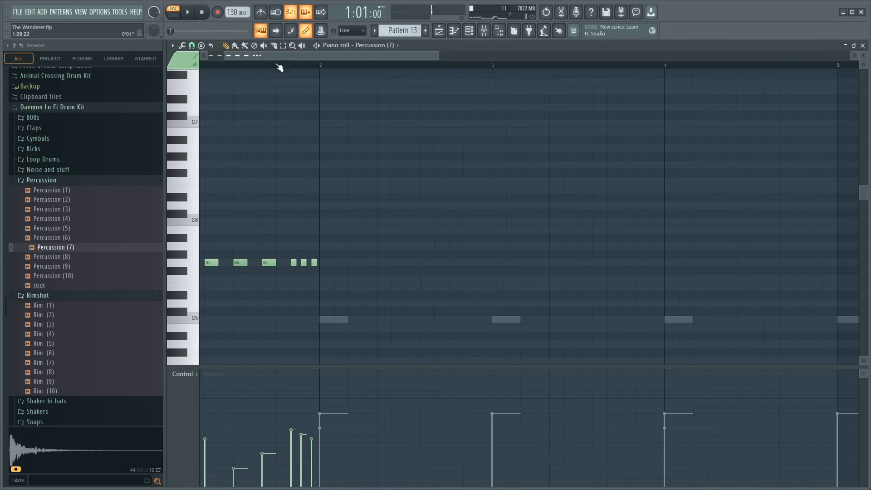
left_click_drag(277, 57, 92, 135)
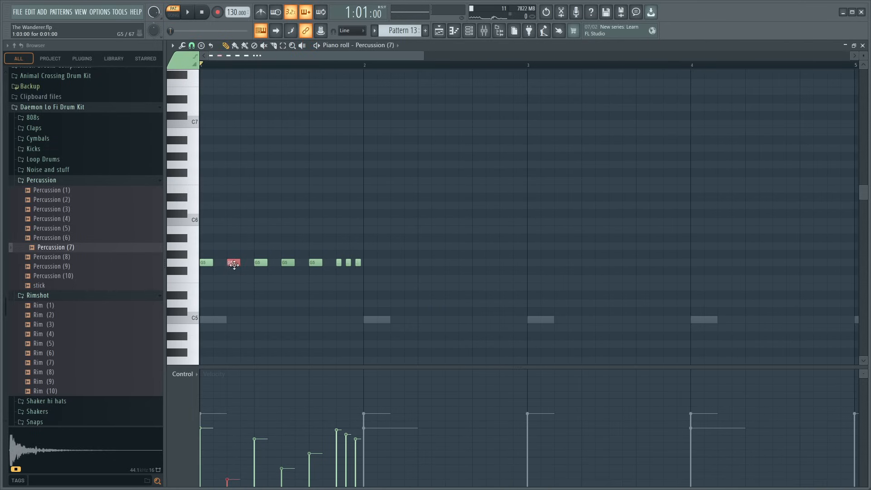
key("space")
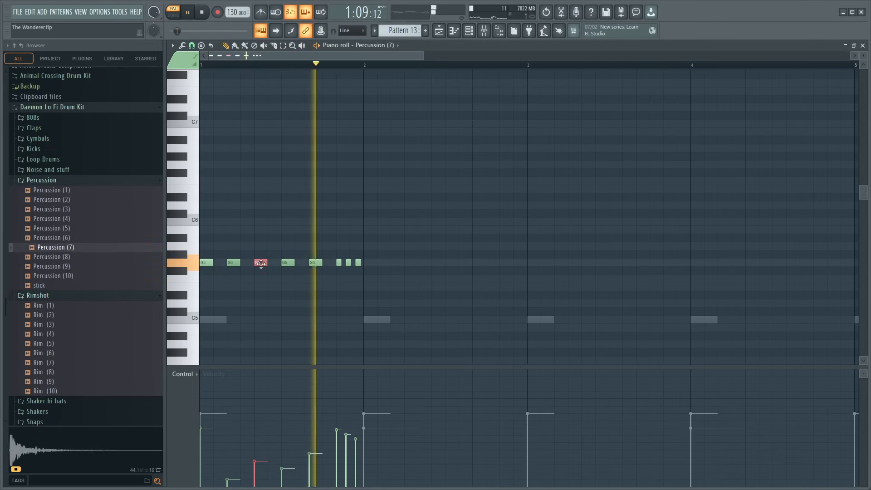
left_click(290, 263)
key("space")
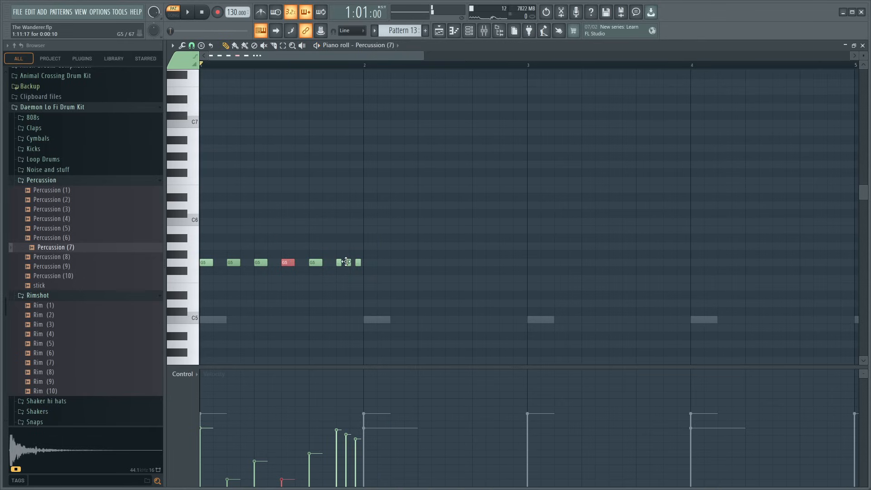
key("space")
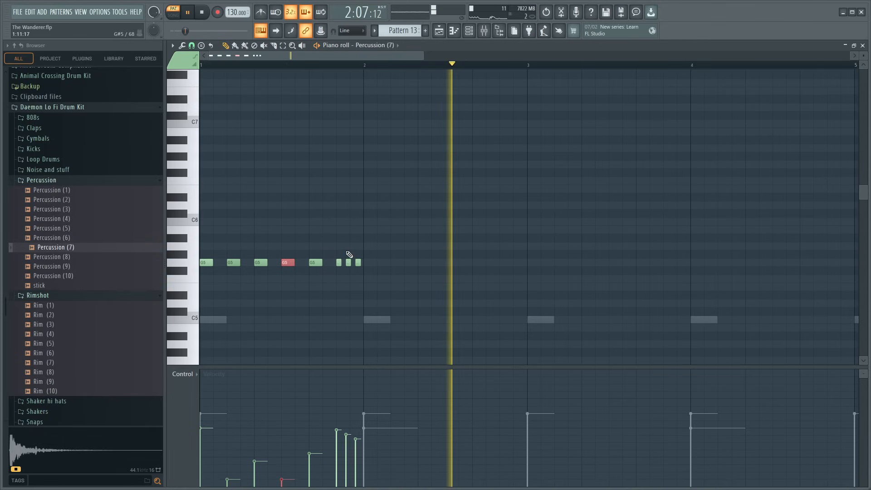
- Reshape the three-note roll with lower, rising velocities, setting the first note to 21% and the second to 25%
left_click(346, 281, "ctrl")
left_click_drag(336, 440, 357, 433)
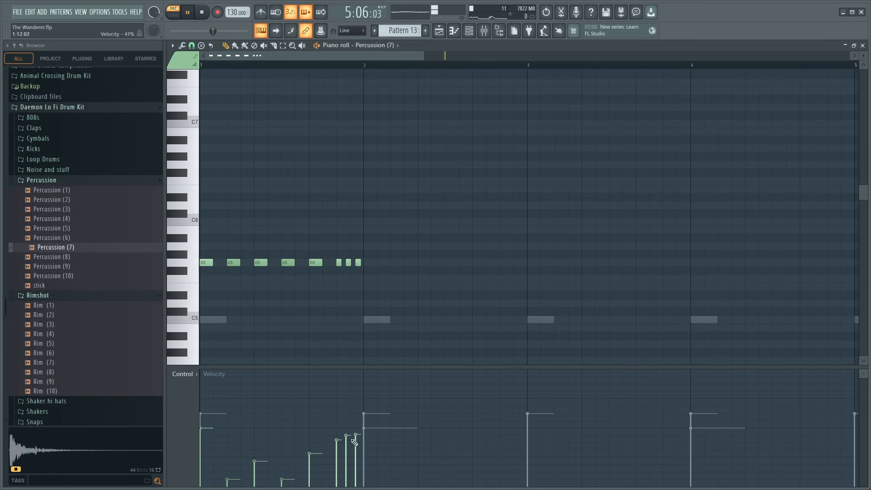
key("space")
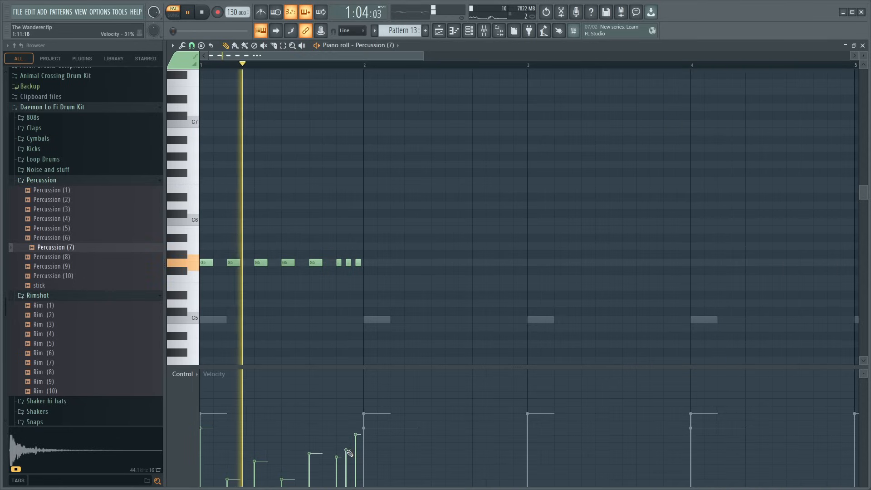
left_click(356, 443)
left_click(347, 449)
left_click(336, 464)
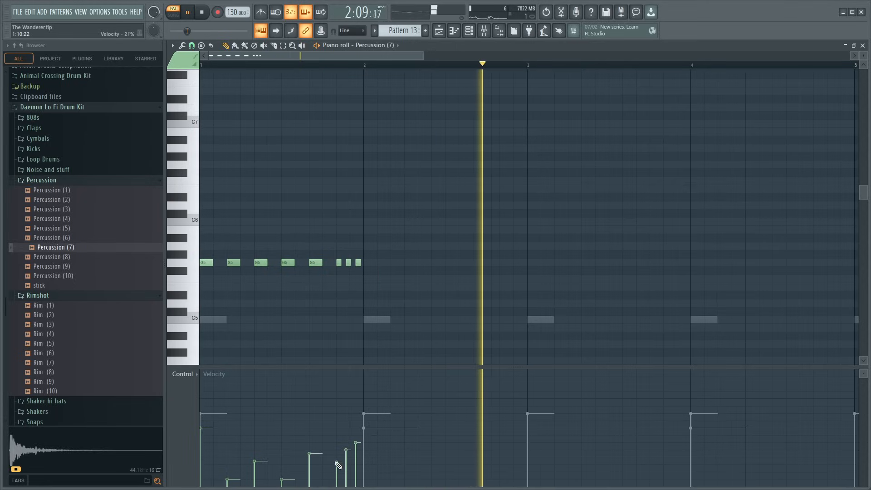
left_click(347, 453)
left_click(357, 446)
left_click(347, 457)
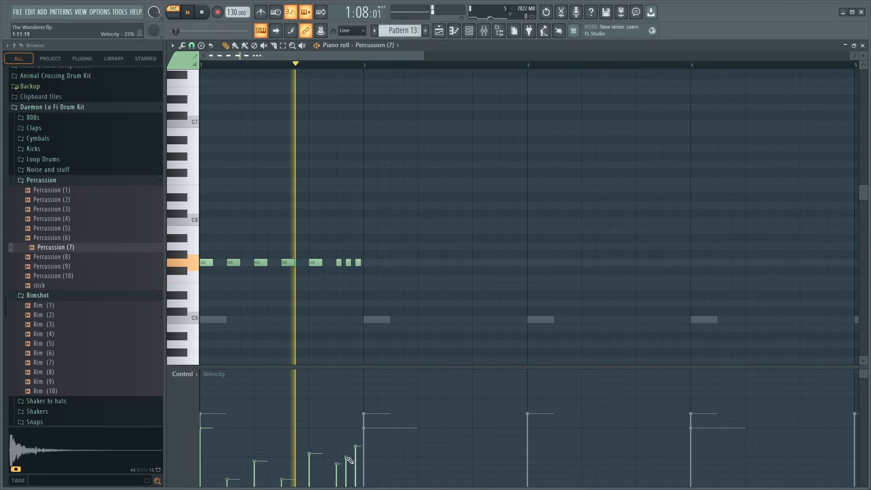
key("space")
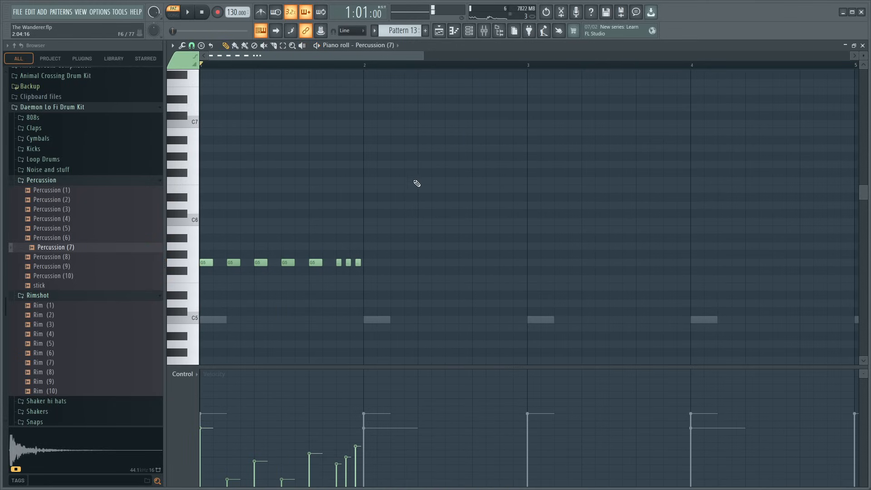
- Shift the last two notes of the three-note roll slightly earlier, and return to the playlist
scroll(327, 69, "up", 3)
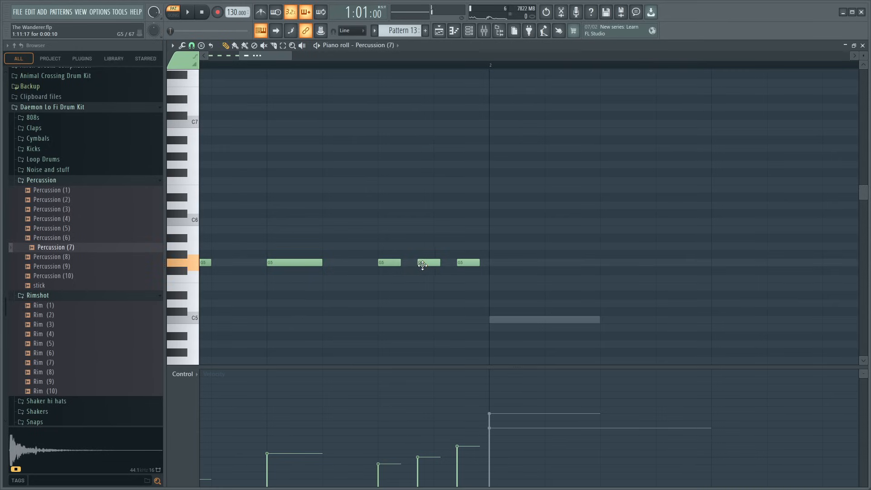
left_click_drag(461, 263, 461, 264)
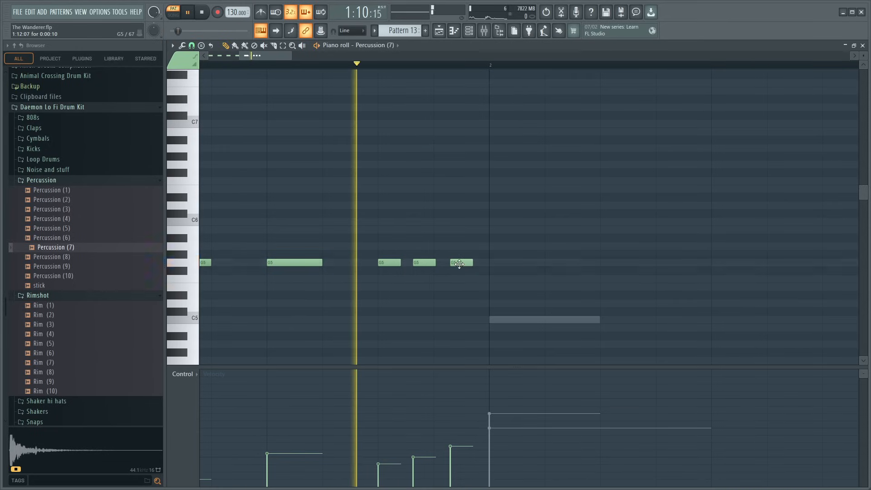
scroll(536, 67, "down", 5)
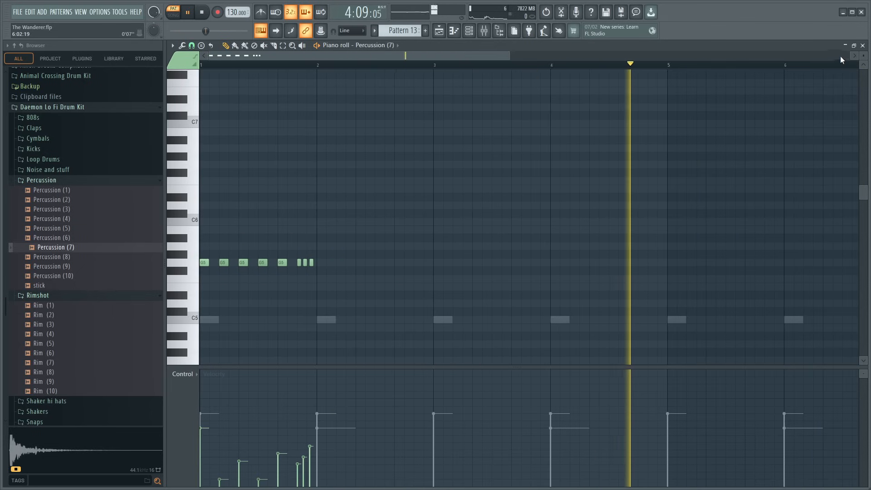
key("F5")
scroll(612, 69, "down", 3)
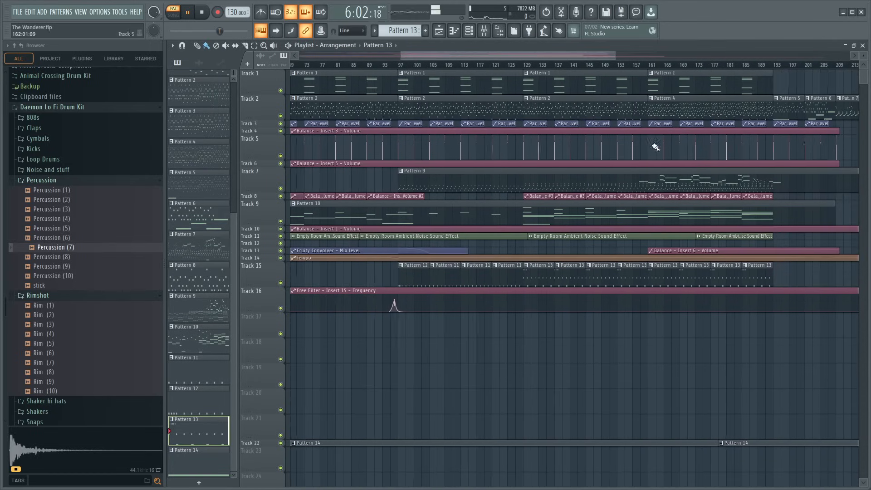
- Play the song from about bar 128 to hear the new percussion roll in the Pattern 13 section
left_click(526, 68)
left_click(519, 66)
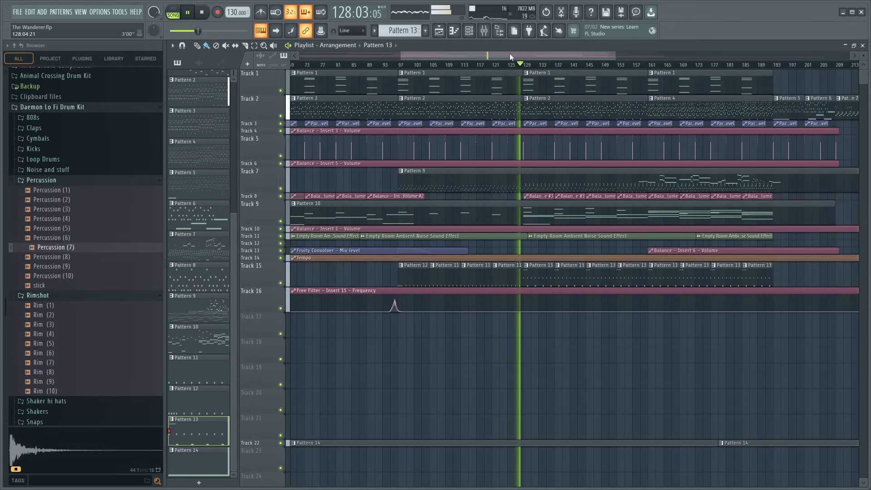
left_click_drag(510, 55, 541, 60)
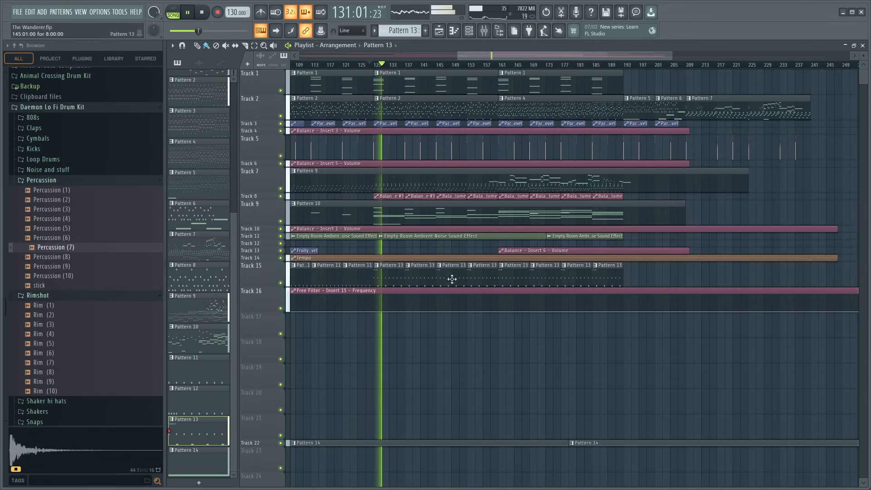
key("space")
- Try an extra Pattern 13 clip at bar 193 on Track 15 while playing the song from there
left_click(630, 275)
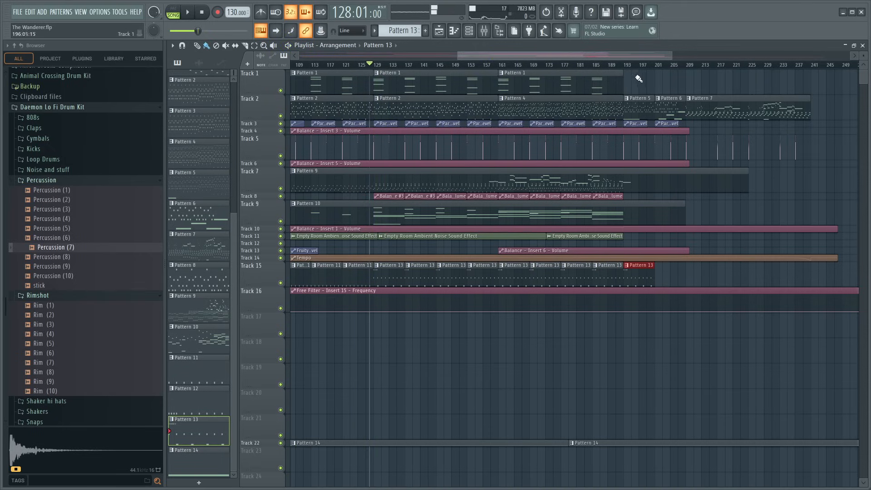
left_click(625, 66)
left_click(203, 13)
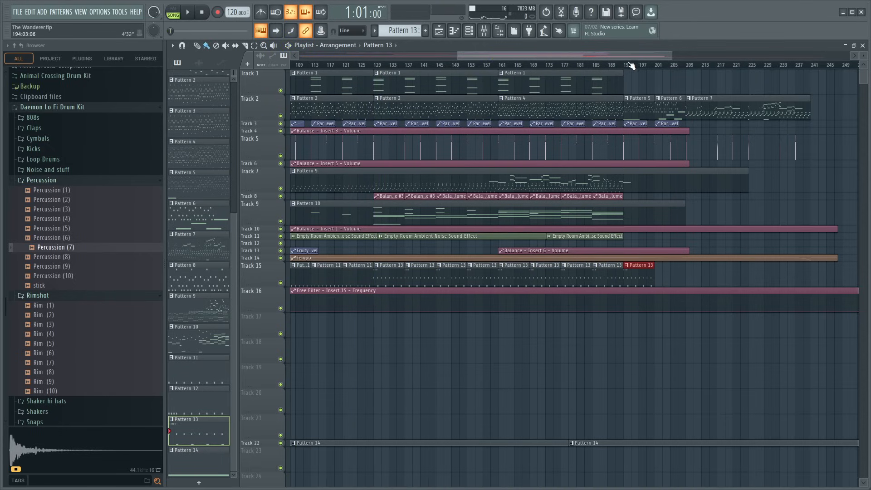
key("space")
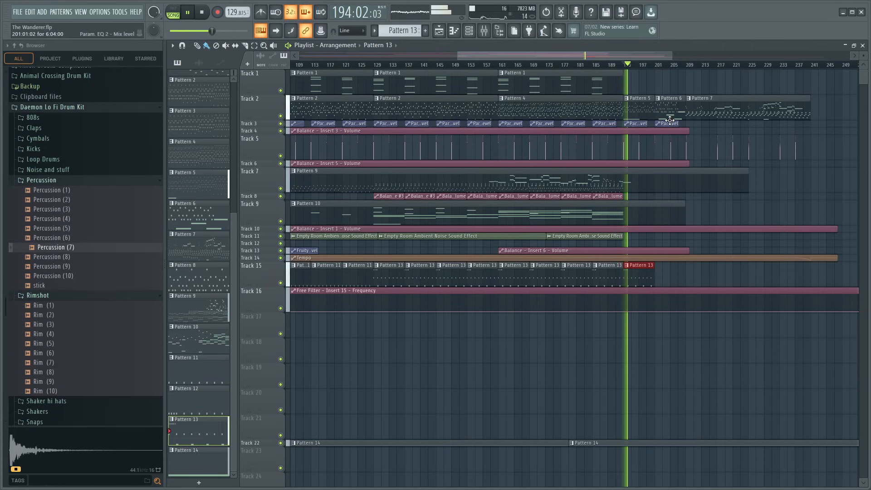
right_click(642, 278)
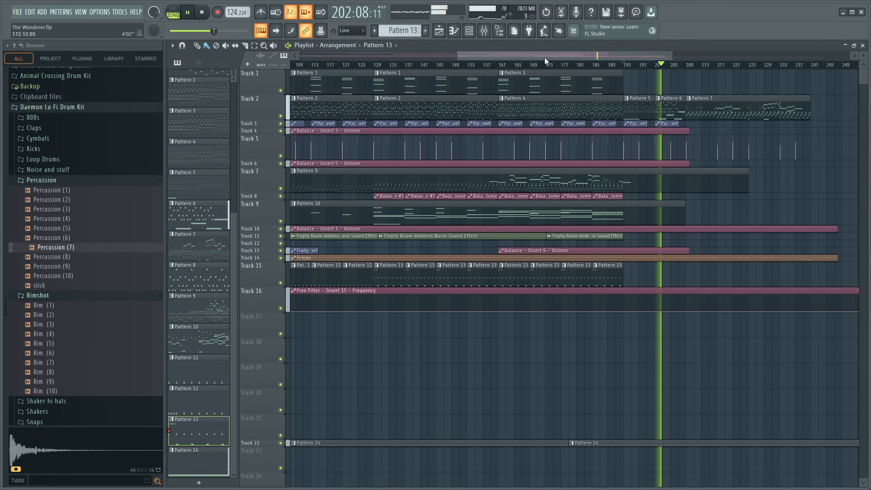
- Listen through the ending of the arrangement, following the Pattern 6 and Pattern 7 clips on Track 2
left_click_drag(545, 57, 630, 61)
scroll(572, 66, "up", 3)
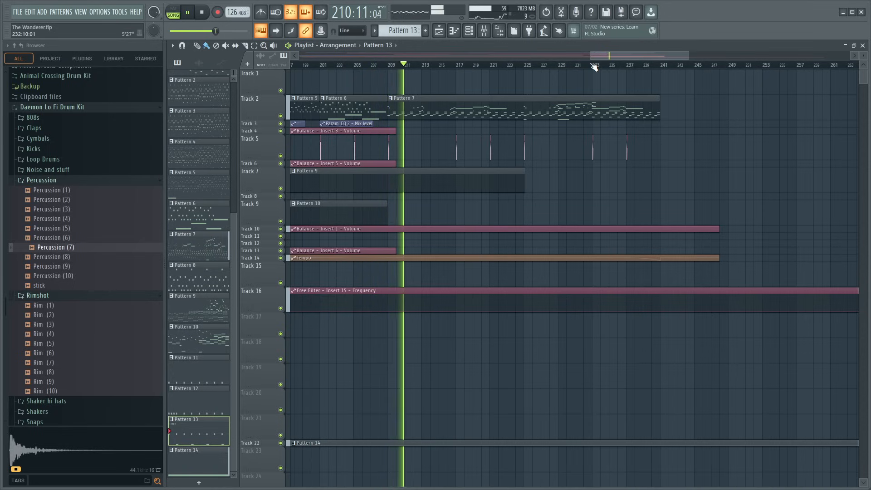
left_click_drag(608, 58, 568, 62)
scroll(573, 67, "down", 3)
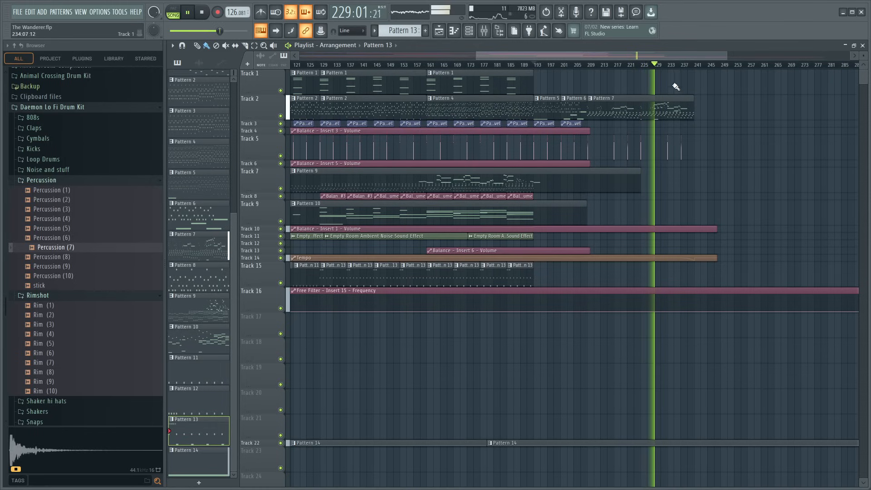
scroll(671, 67, "down", 5)
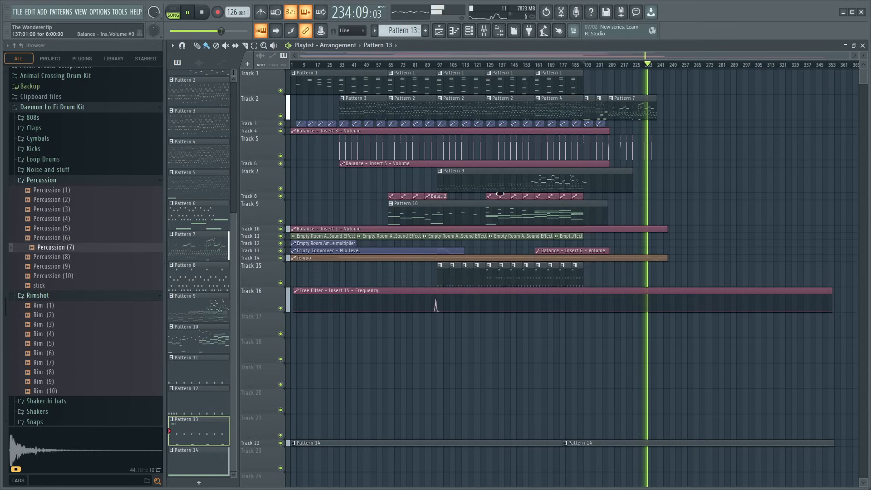
left_click_drag(583, 57, 671, 68)
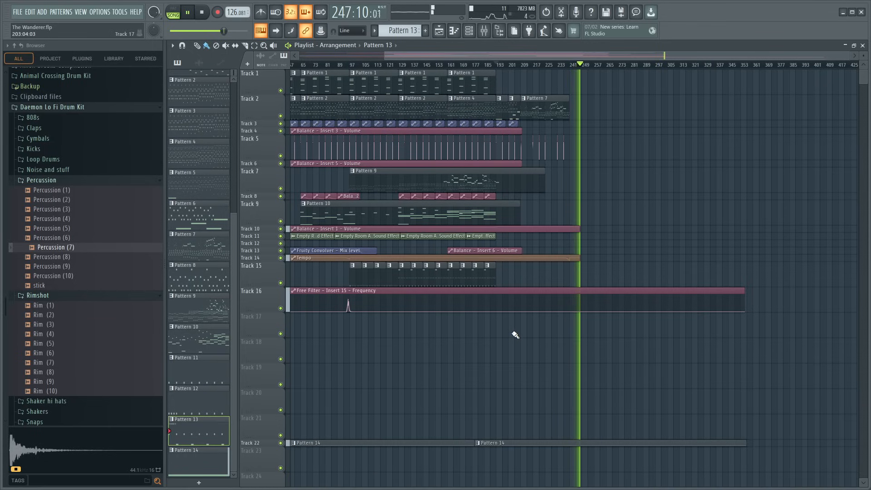
key("space")
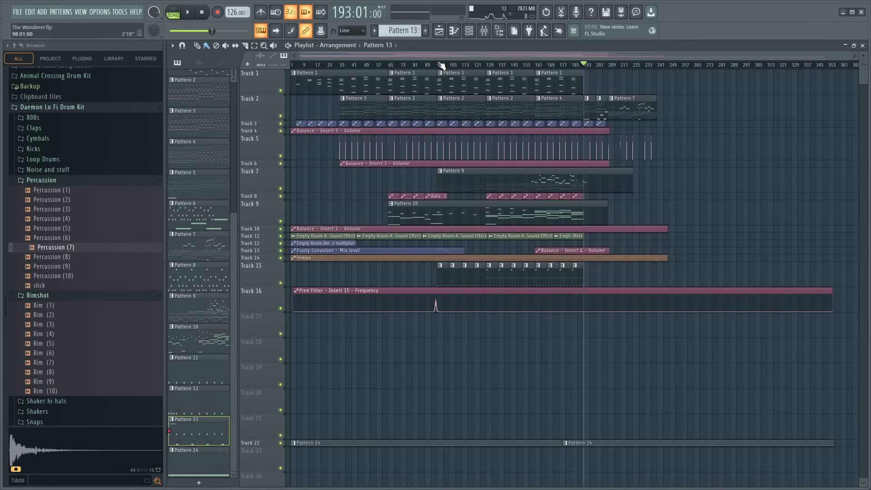
- Briefly play the song from about bar 97, where the Pattern 12 clip starts on Track 15
left_click(440, 64)
key("space")
scroll(442, 66, "up", 5)
key("space")
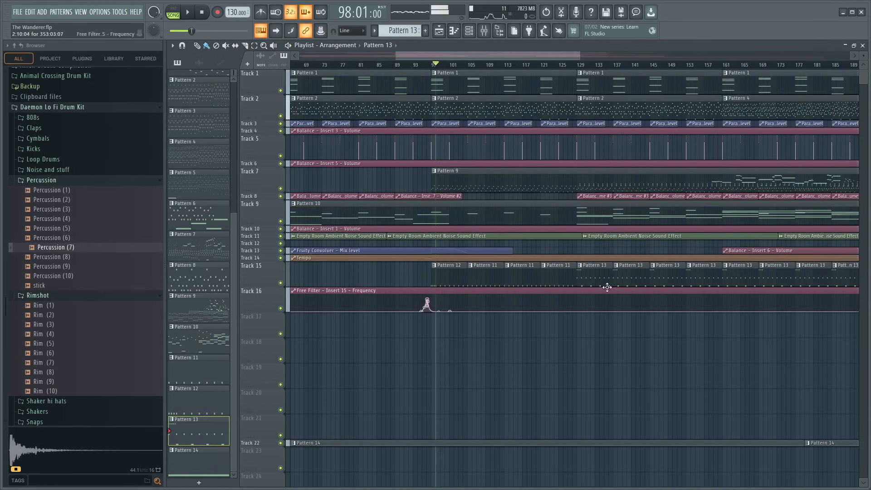
- Open the Pattern 13 clip at bar 129 in the piano roll and listen to it in song and pattern mode
double_click(598, 278)
scroll(363, 68, "down", 4)
left_click(265, 66)
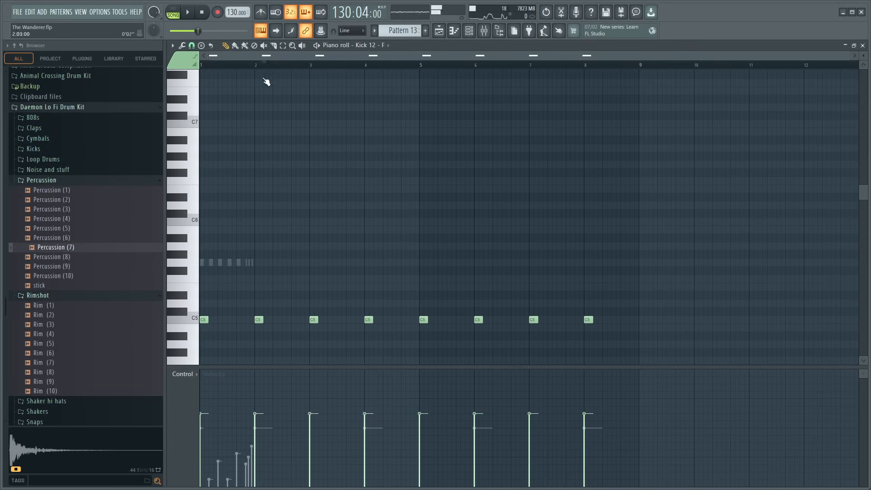
scroll(323, 136, "up", 5)
key("space")
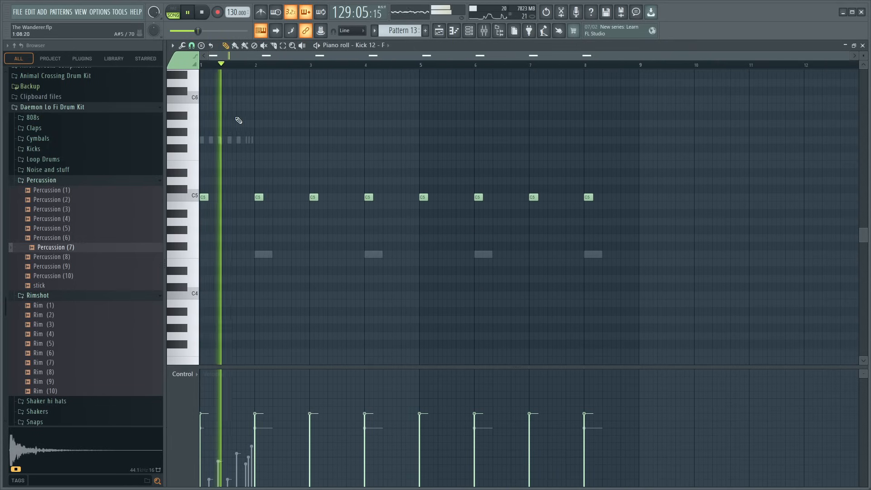
key("space")
key("space")
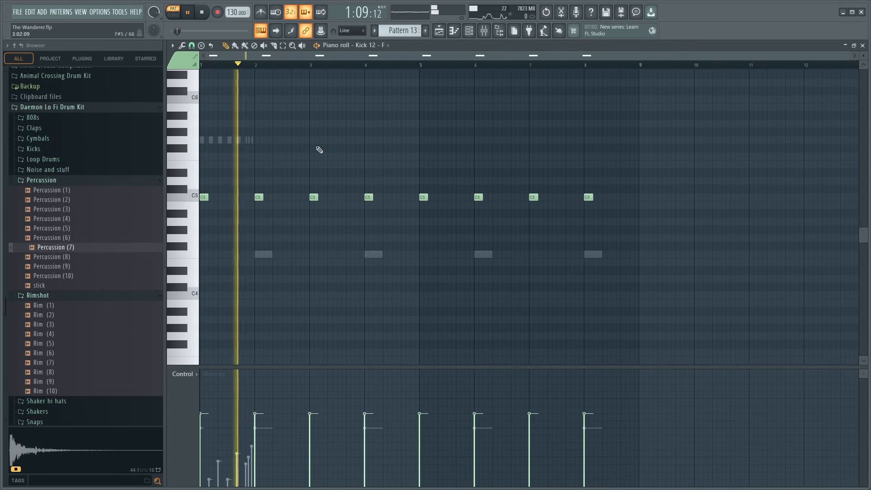
scroll(323, 64, "up", 2)
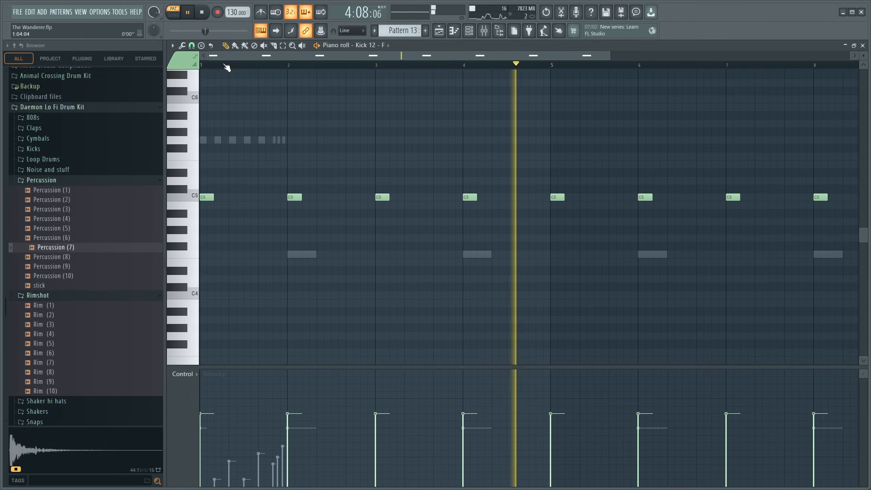
key("space")
key("space")
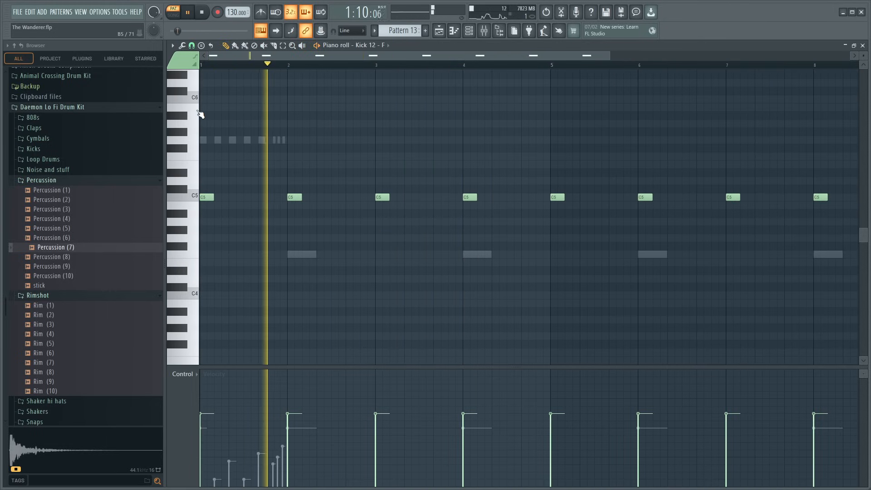
key("space")
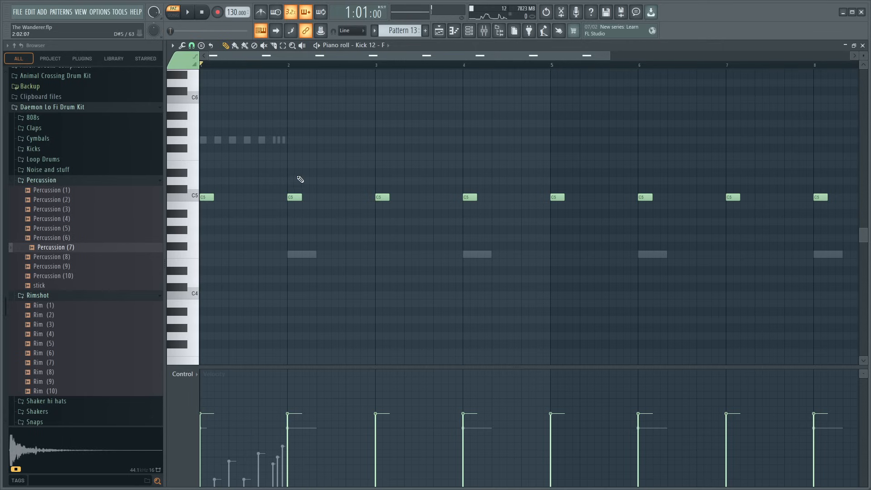
key("space")
- Open Kontakt 7 #3 from the Channel rack and audition Heritage Cello's Spiccato, Ricochet and Pizzicato articulations
key("F6")
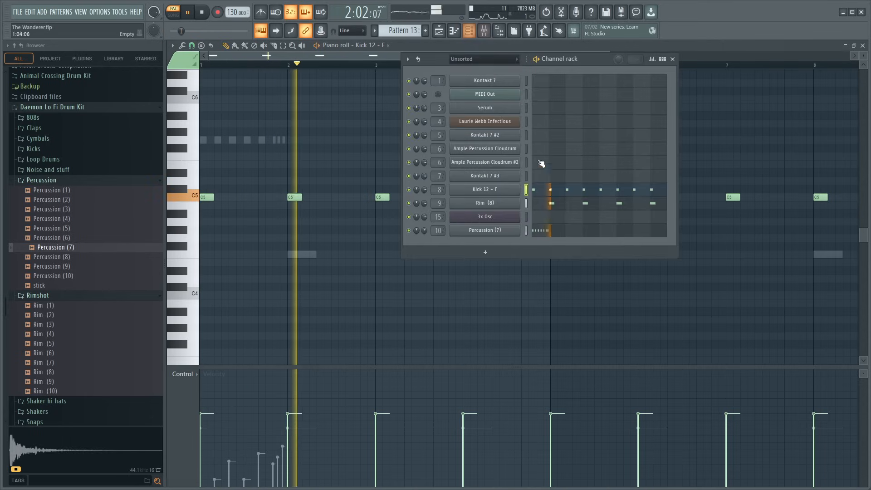
key("space")
scroll(59, 374, "up", 5)
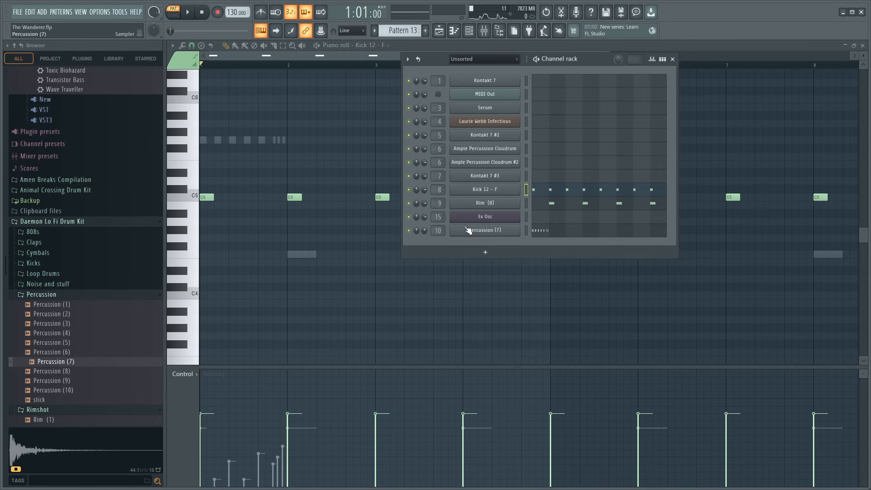
left_click(490, 178)
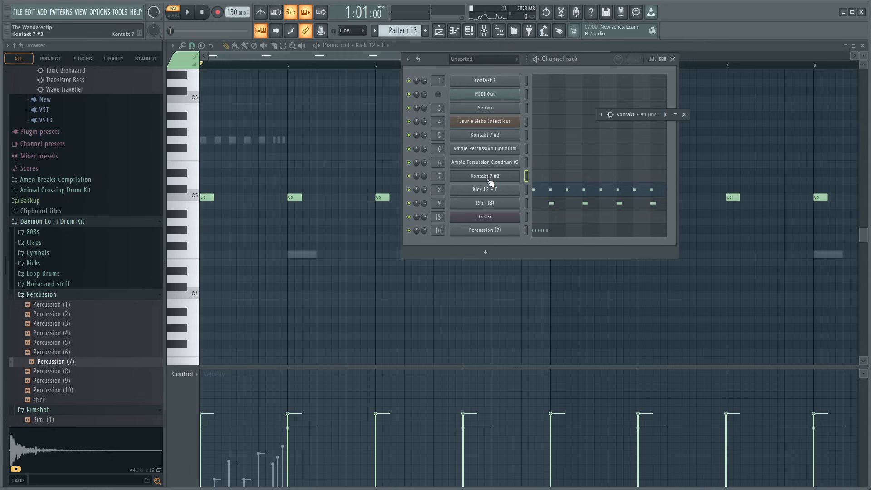
left_click(676, 115)
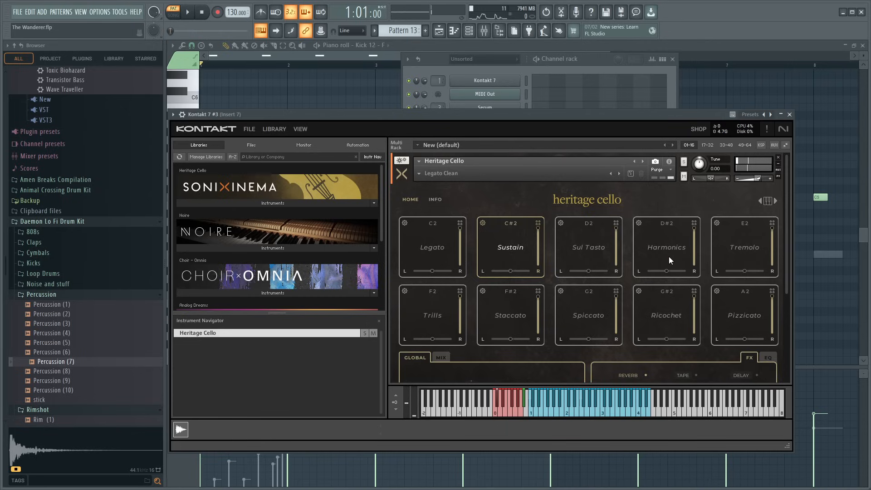
left_click(591, 412)
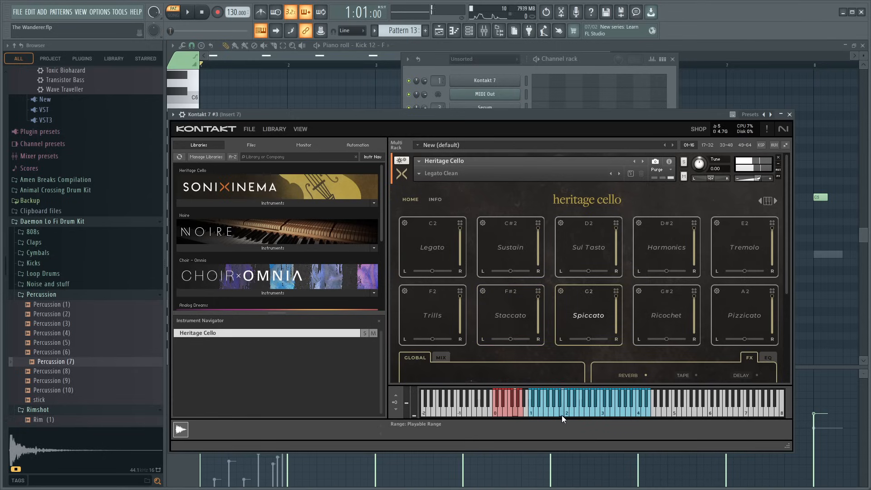
left_click(662, 319)
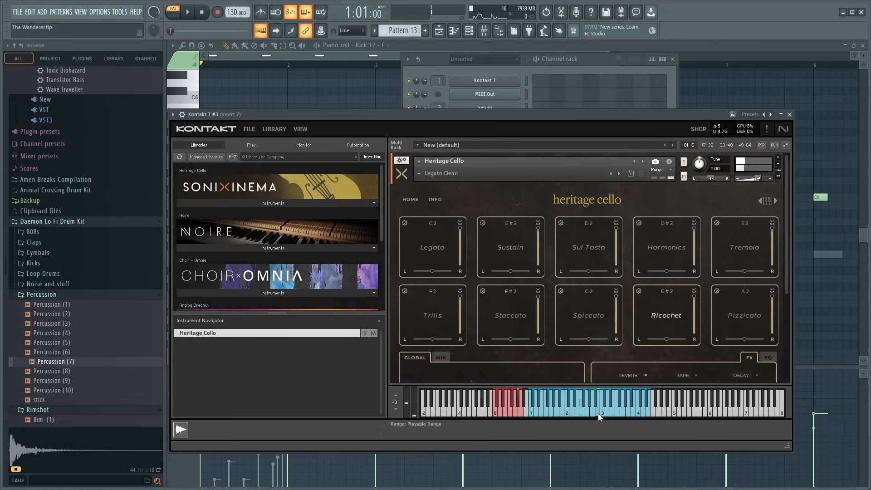
left_click(746, 316)
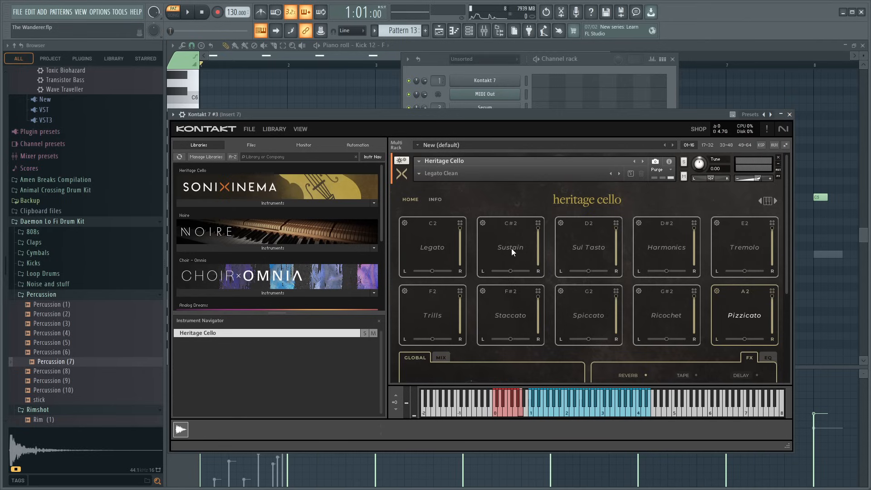
left_click(790, 115)
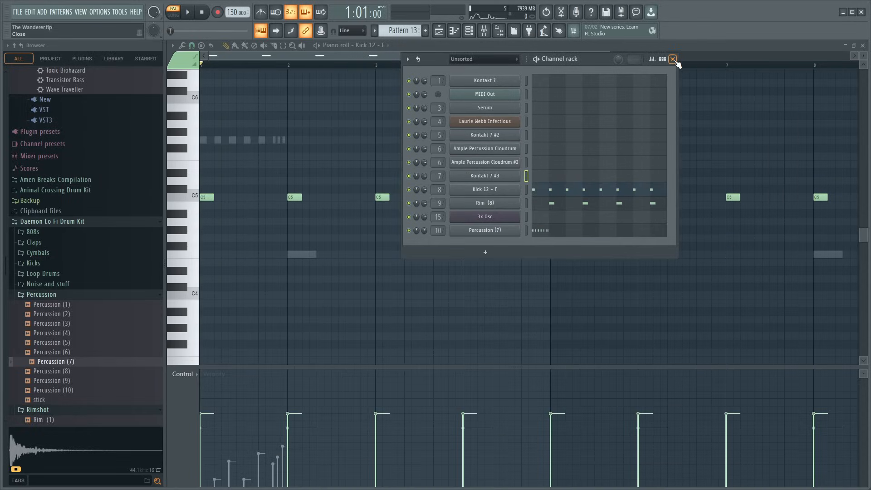
left_click(673, 59)
- Replay Pattern 13 to review its kick, rim and percussion rhythm
key("space")
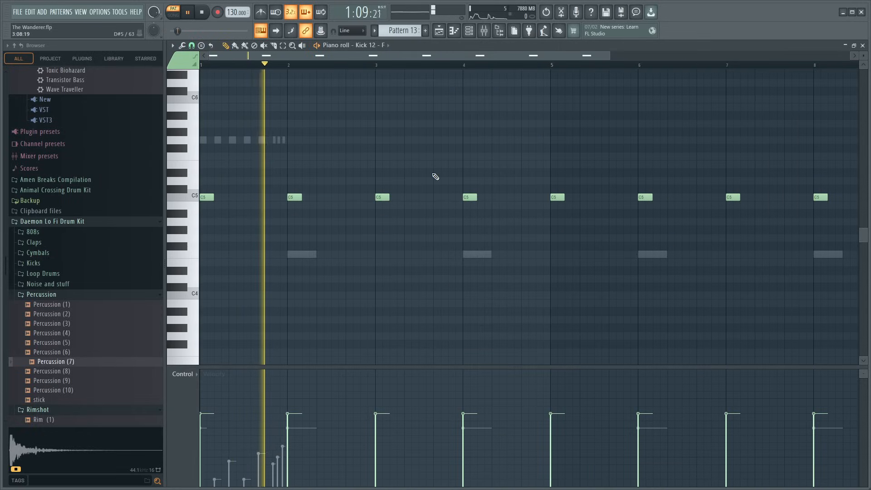
scroll(347, 70, "down", 2)
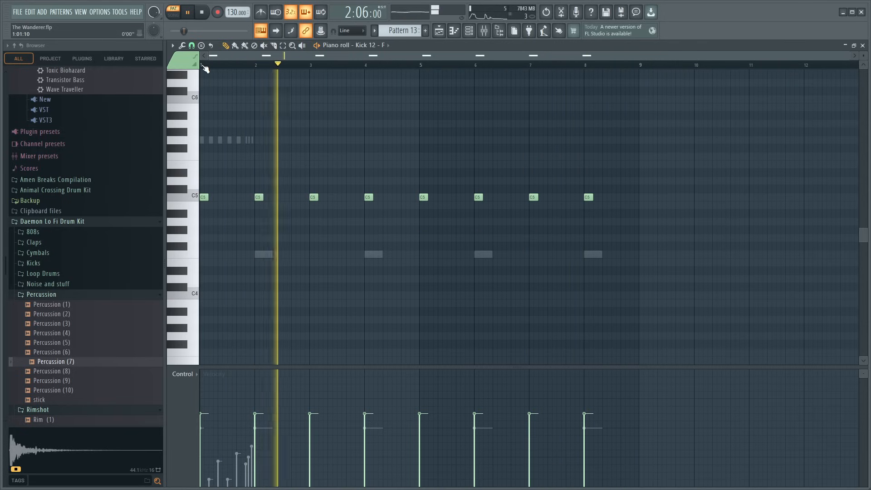
key("space")
- Make the Track 15 clip at bar 129 a unique pattern, replace that clip with the original Pattern 13, and open Pattern 13 in the piano roll
key("F5")
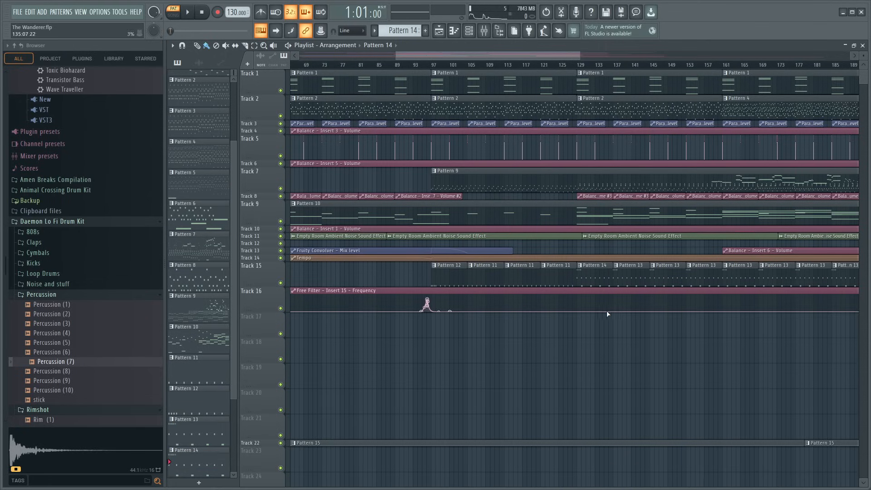
scroll(191, 442, "down", 2)
scroll(194, 441, "up", 2)
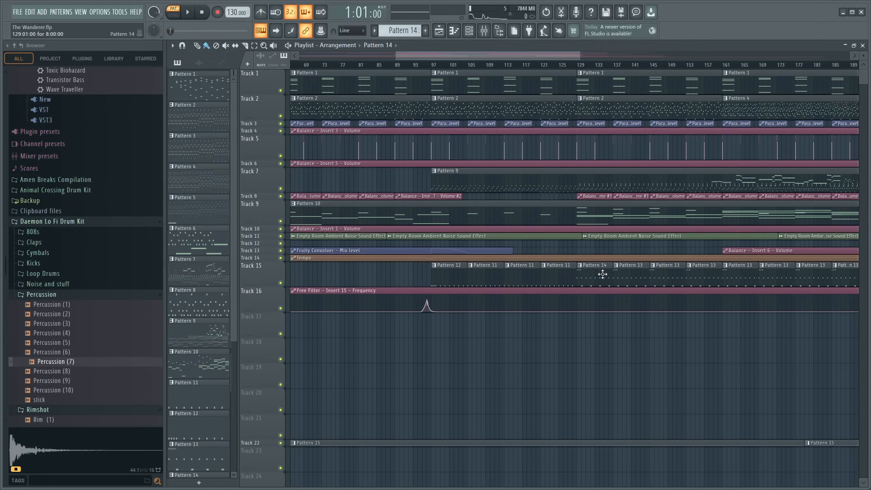
right_click(599, 273)
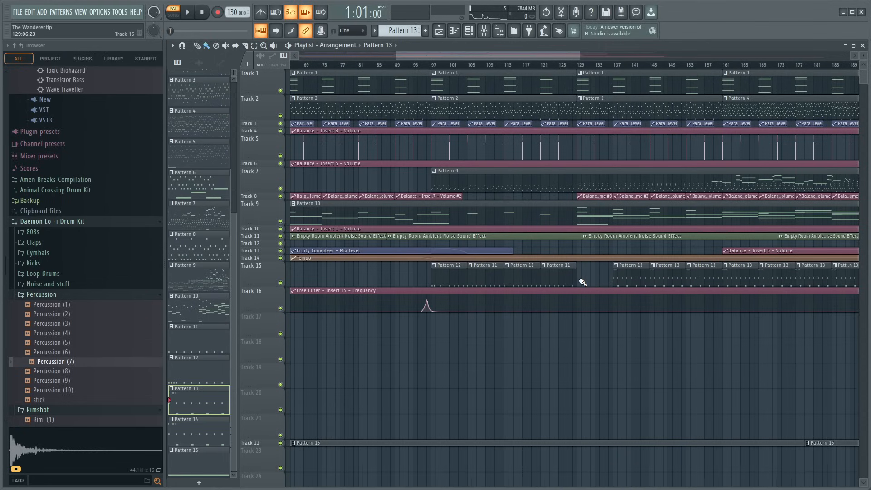
double_click(588, 279)
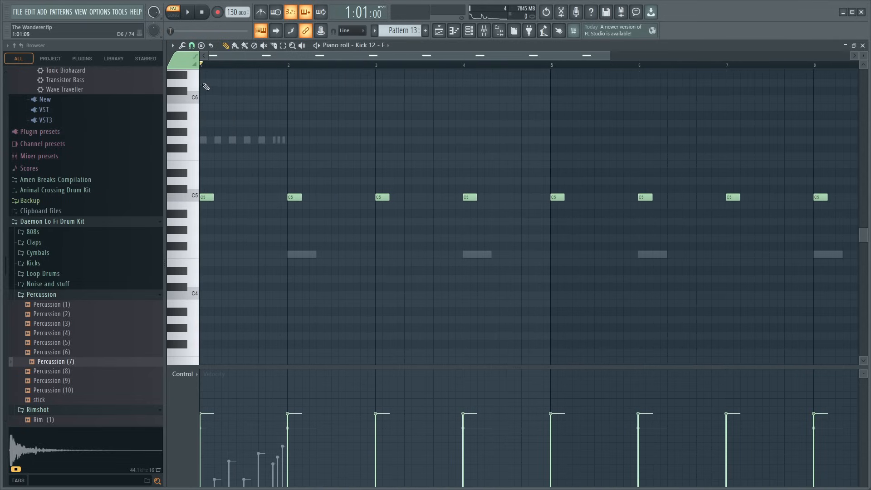
- Delete all Percussion (7) notes from Pattern 13, stop playback and show the Channel rack
key("space")
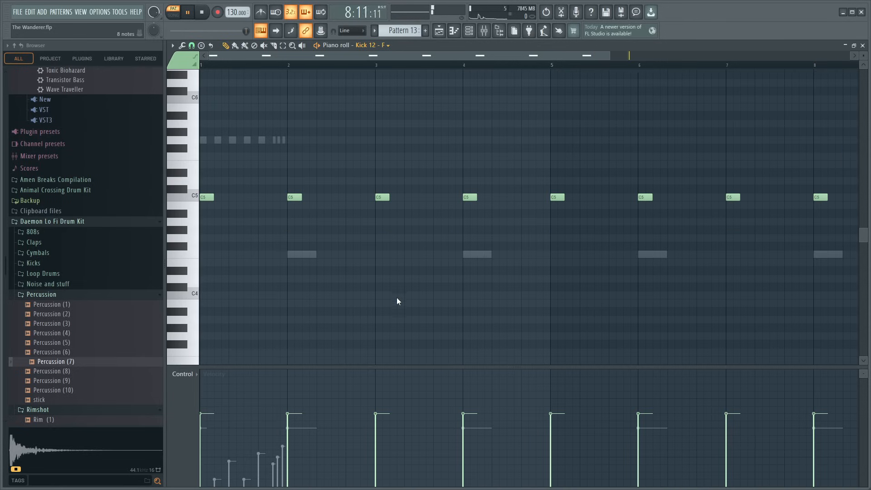
right_click(262, 140)
right_click(262, 140)
key("Delete")
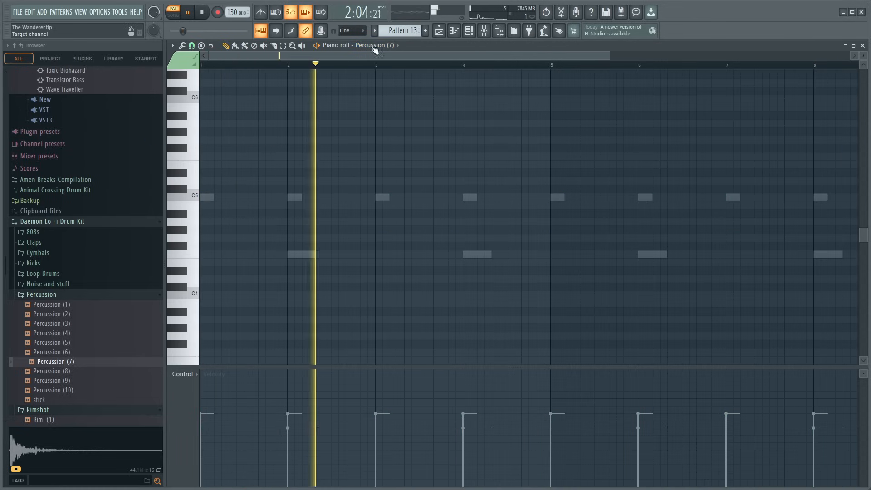
left_click(470, 31)
key("space")
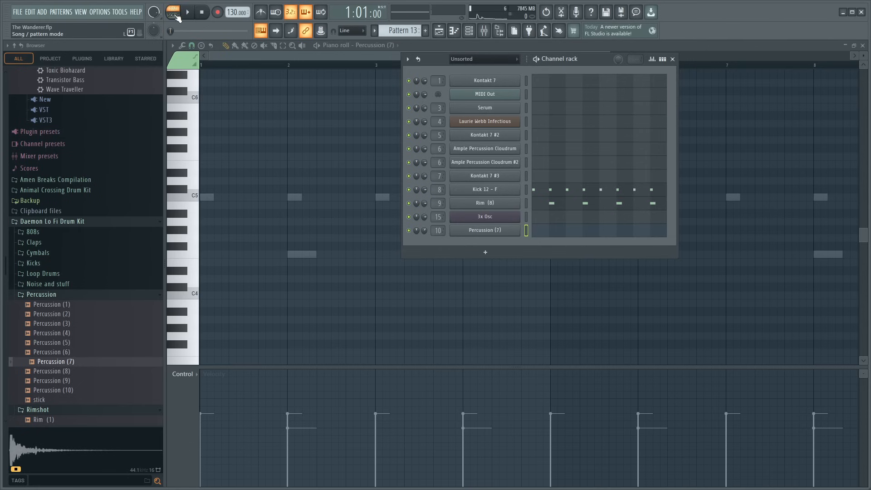
- Switch playback to song mode, play the section from bar 129, and bring up the mixer and Channel rack
left_click(213, 67)
key("space")
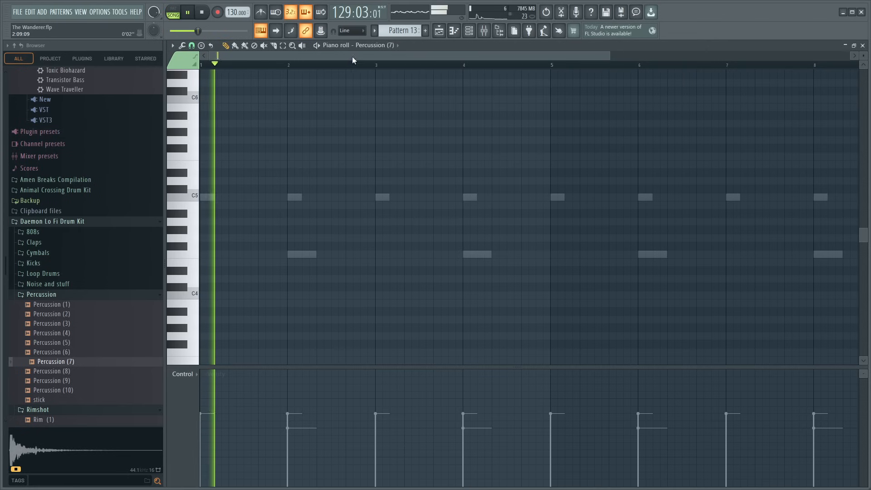
left_click(484, 31)
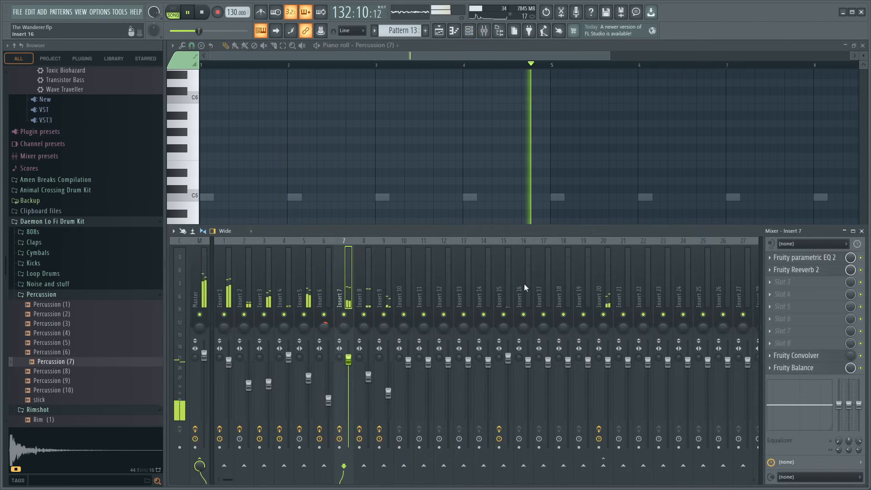
left_click(473, 31)
key("space")
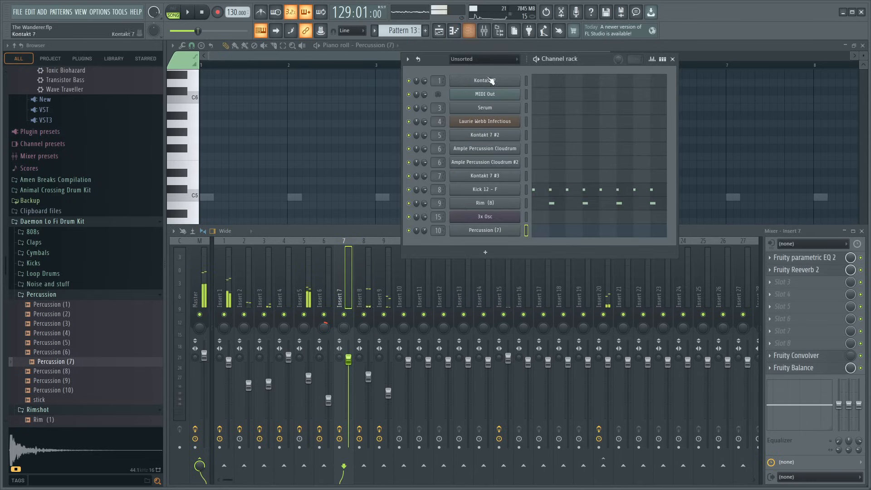
- Open the Shakers folder of the Daemon Lo Fi Drum Kit in the Browser
left_click(513, 220)
scroll(89, 357, "up", 4)
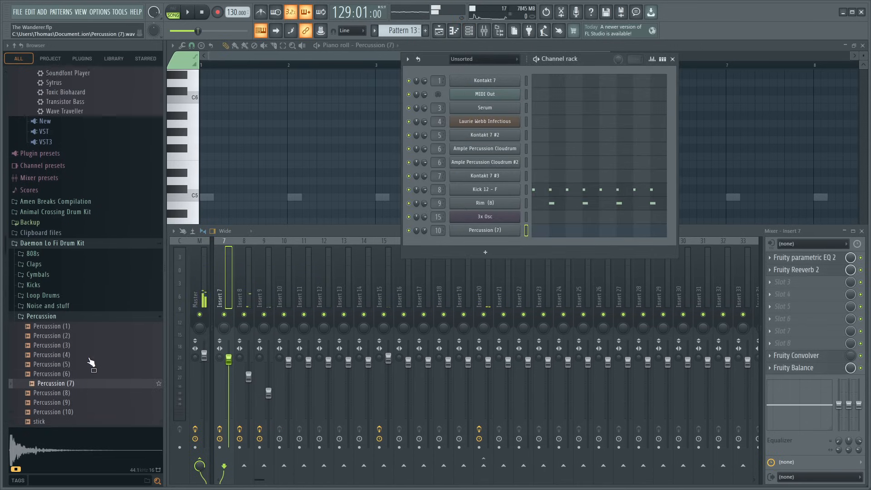
scroll(90, 356, "down", 4)
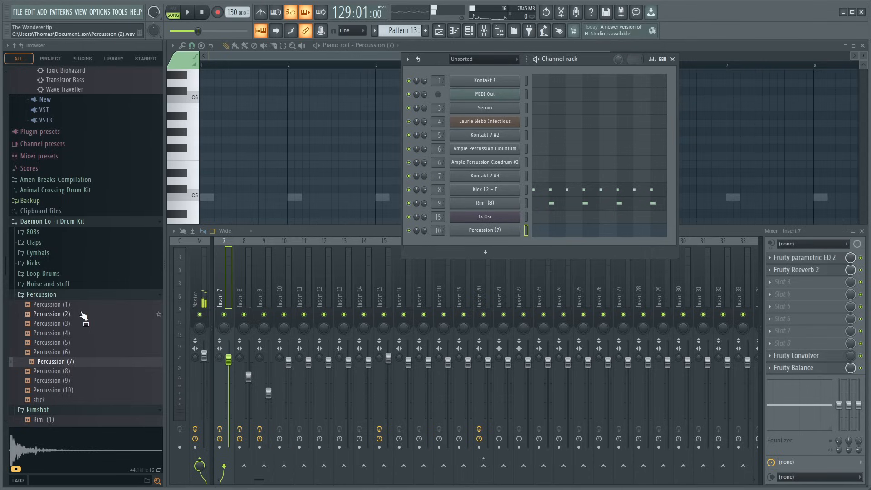
scroll(81, 313, "down", 6)
left_click(37, 355)
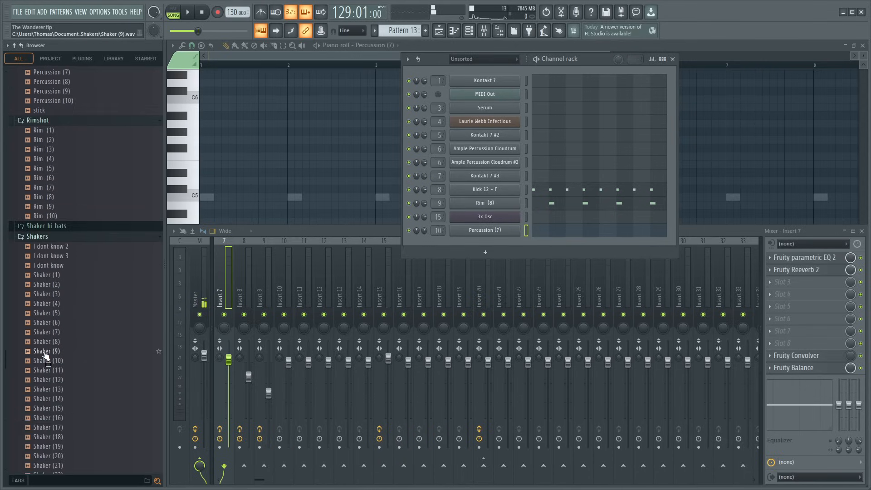
- Audition the shaker samples in order from Shaker (1) to Shaker (18)
left_click(55, 212)
left_click(62, 241)
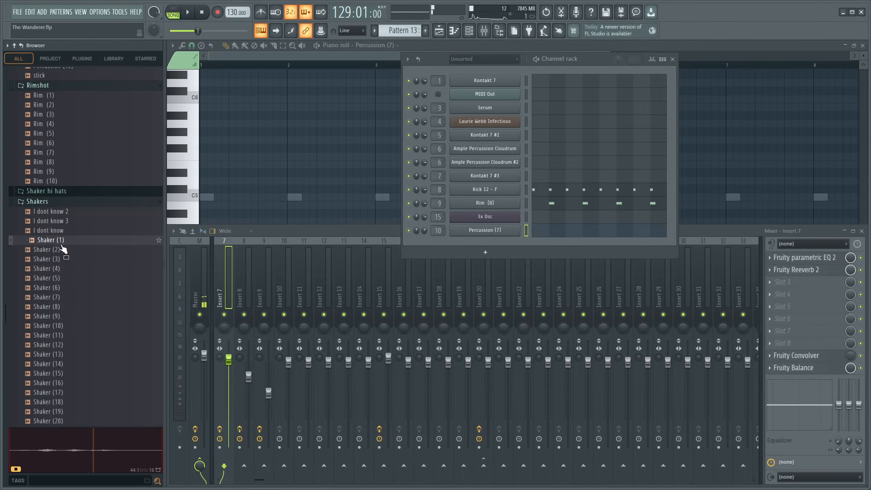
left_click(61, 251)
left_click(61, 260)
left_click(61, 270)
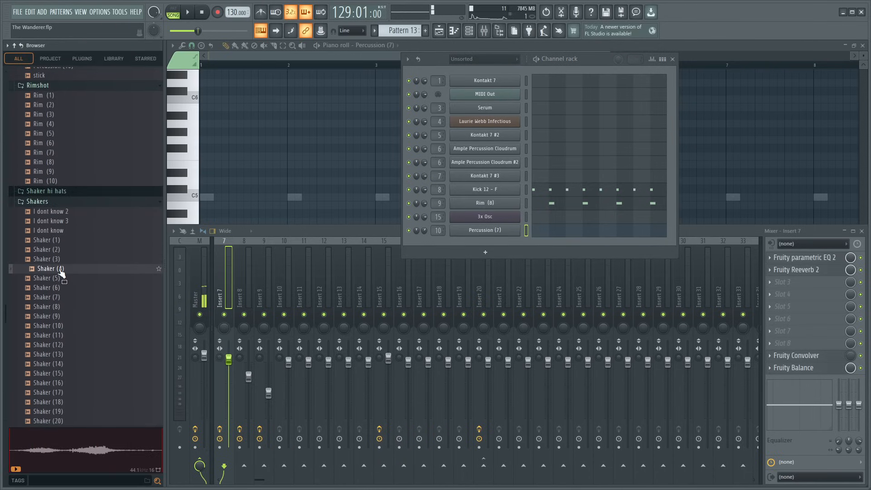
left_click(62, 279)
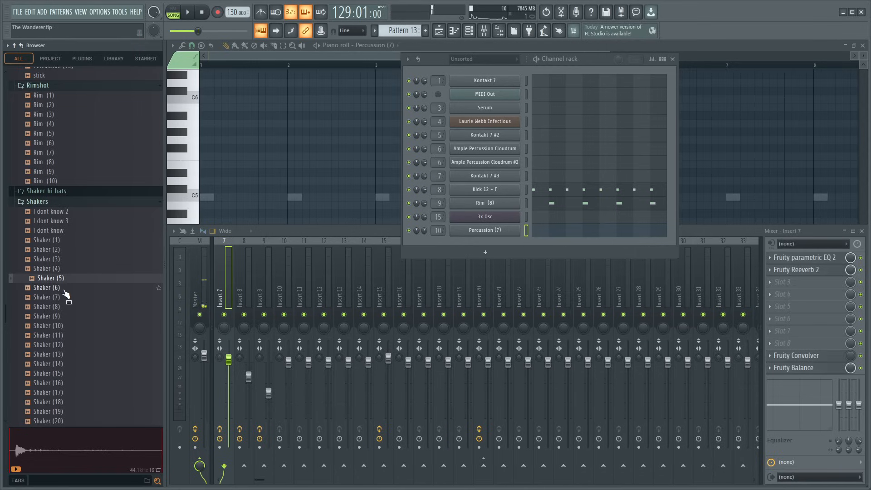
left_click(64, 289)
left_click(65, 298)
left_click(66, 308)
left_click(68, 317)
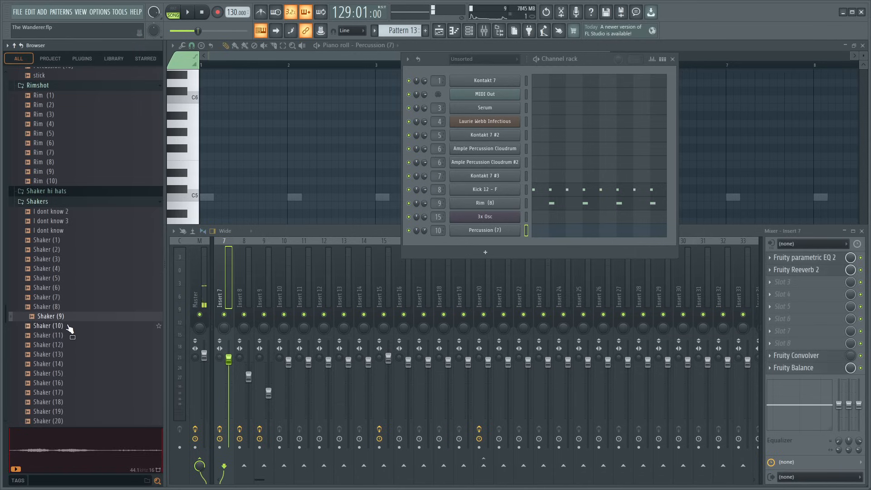
left_click(68, 327)
left_click(69, 336)
left_click(69, 345)
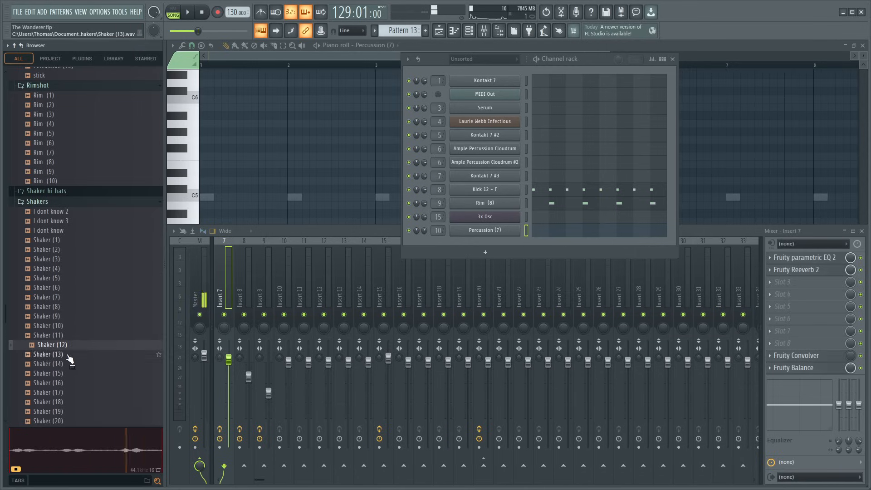
left_click(70, 354)
left_click(70, 364)
left_click(71, 374)
left_click(72, 383)
left_click(73, 392)
left_click(74, 402)
- Audition the remaining shaker samples from Shaker (19) to Shaker (25)
scroll(73, 399, "down", 4)
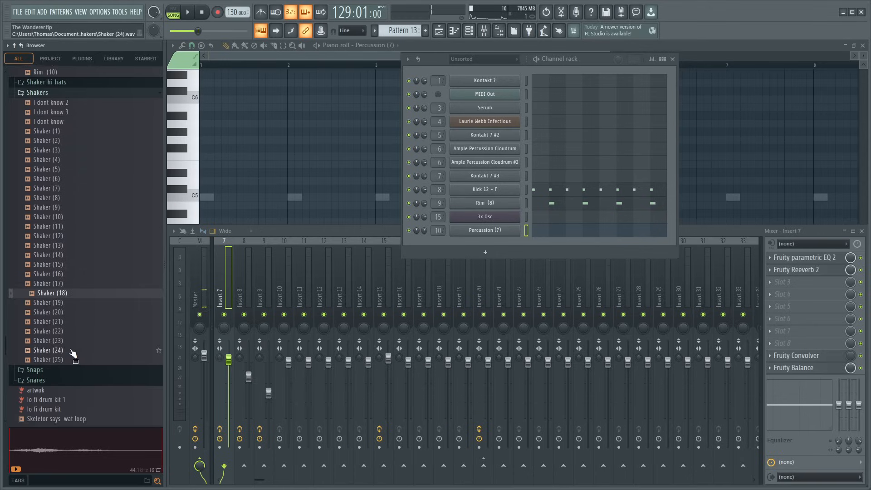
left_click(60, 298)
left_click(66, 308)
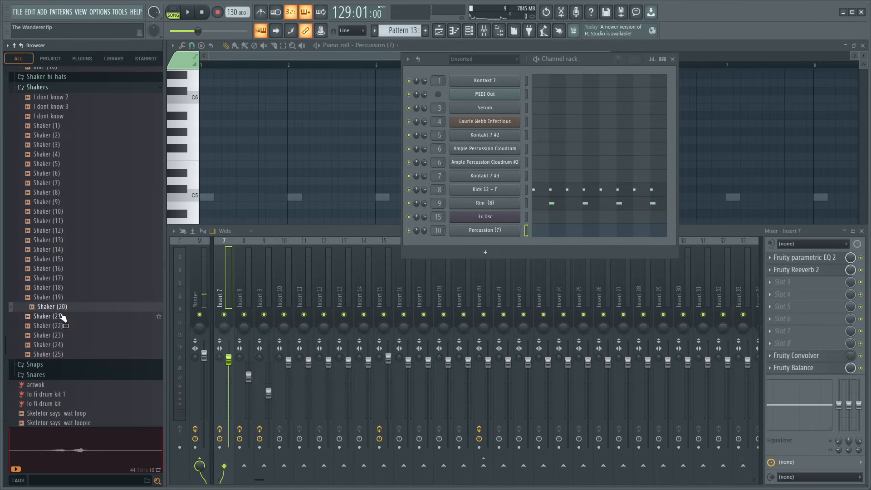
left_click(61, 317)
left_click(63, 327)
left_click(64, 336)
left_click(65, 345)
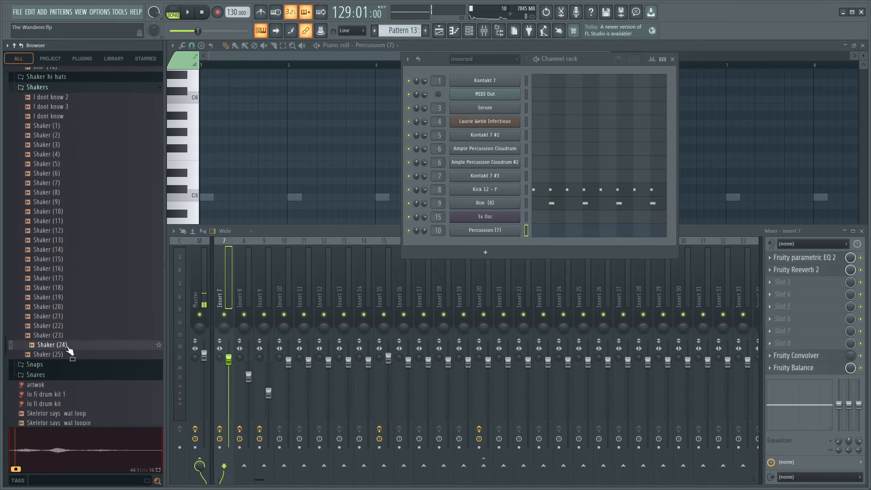
left_click(65, 354)
- Compare Shaker (20) with Shaker (19), add Shaker (20) as a new channel below Percussion (7), and show its sampler settings
left_click(65, 306)
left_click(64, 301)
left_click(68, 307)
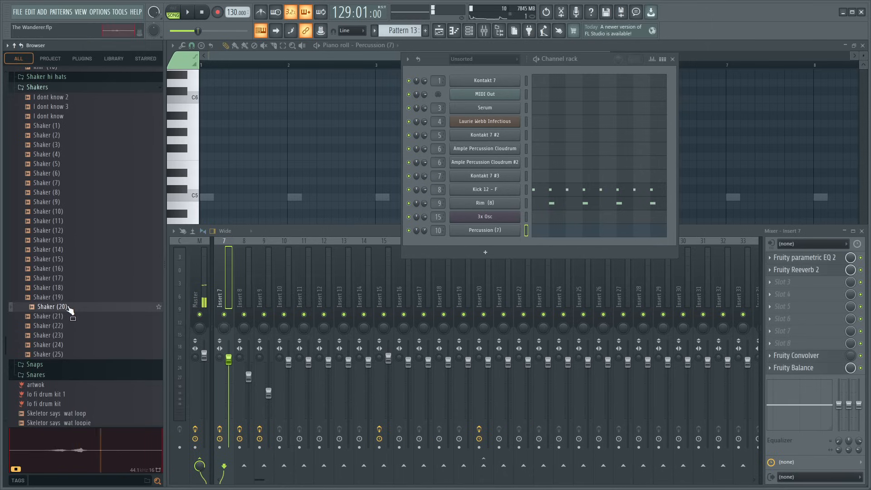
left_click_drag(472, 254, 463, 248)
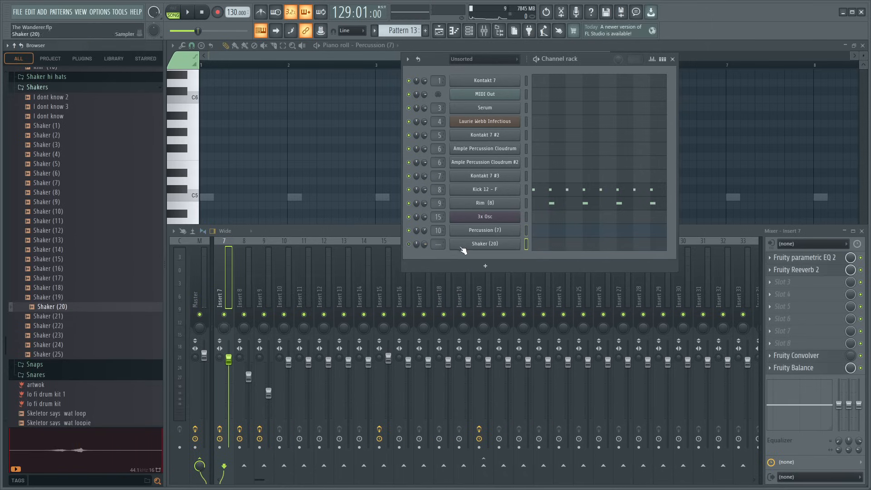
left_click(464, 248)
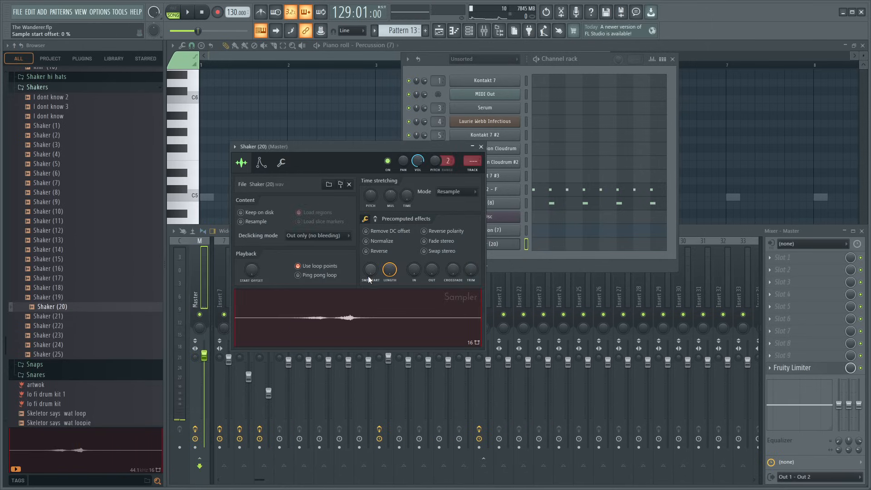
- Route the Shaker (20) channel to mixer track 11
left_click_drag(328, 148, 248, 81)
scroll(436, 244, "up", 10)
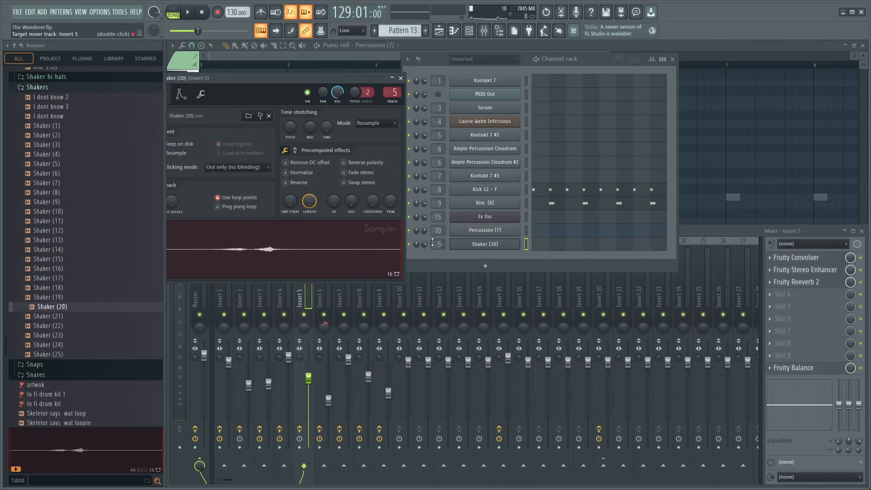
scroll(432, 243, "up", 1)
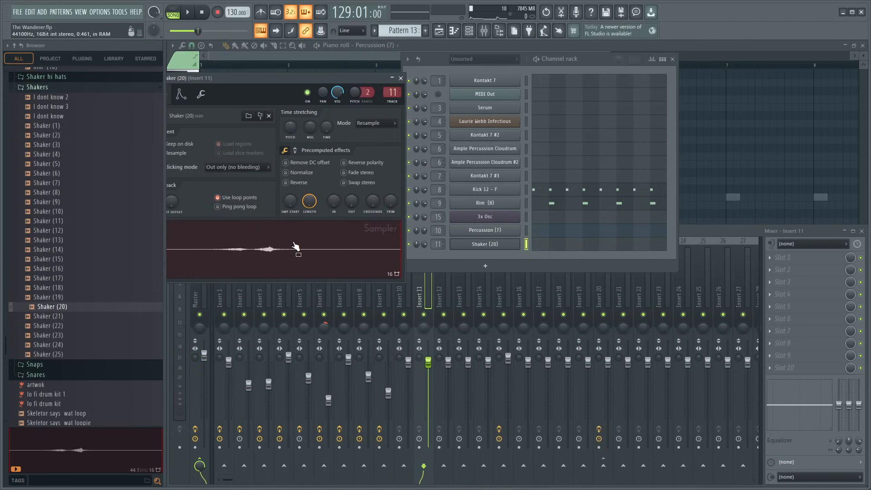
left_click_drag(279, 75, 353, 82)
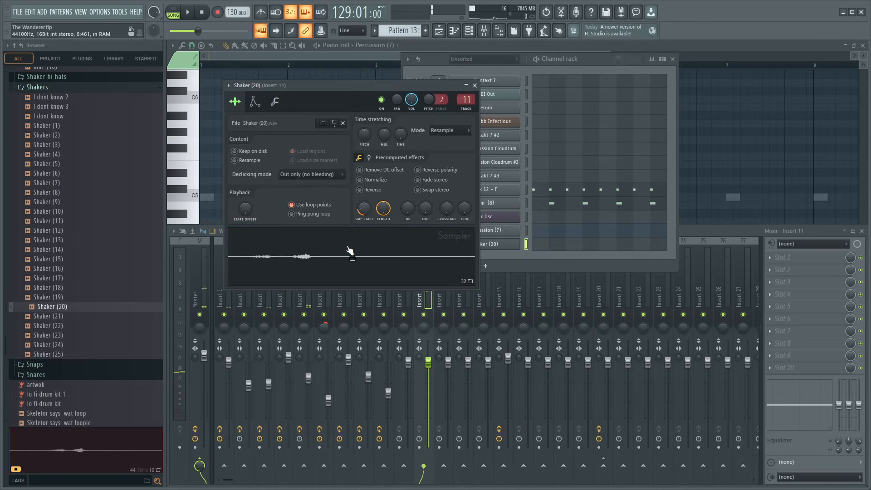
- Raise Shaker (20)'s sample start offset to trim the silence before the shake, auditioning the sound
left_click_drag(362, 214, 362, 210)
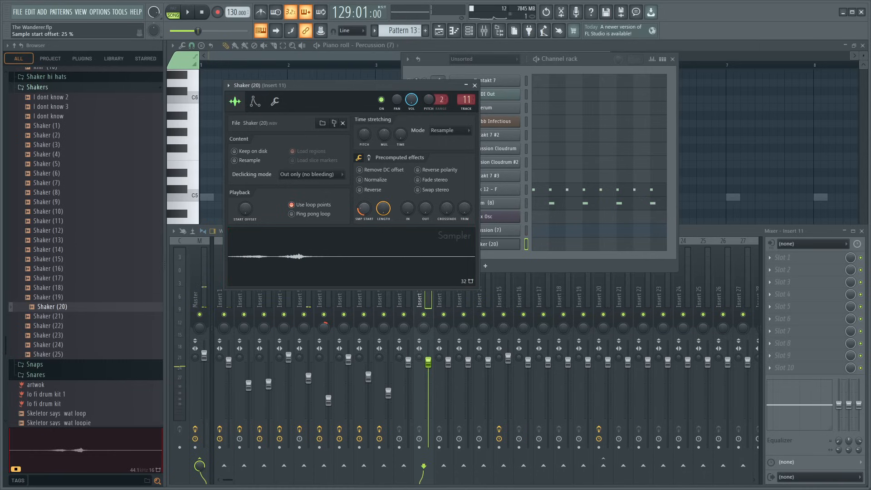
left_click(352, 264)
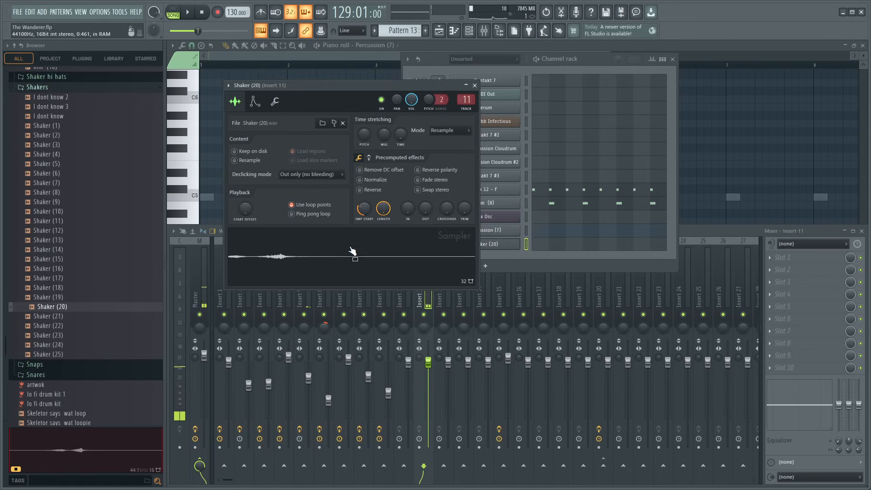
left_click_drag(363, 210, 363, 206)
left_click(352, 271)
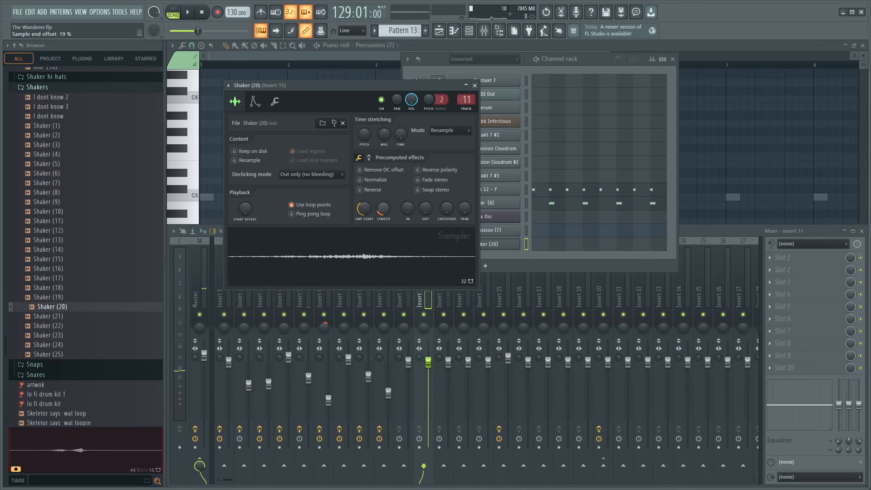
- Shorten Shaker (20) to a sample end offset of about 21%, audition it and close its settings
left_click(383, 241)
left_click(385, 236)
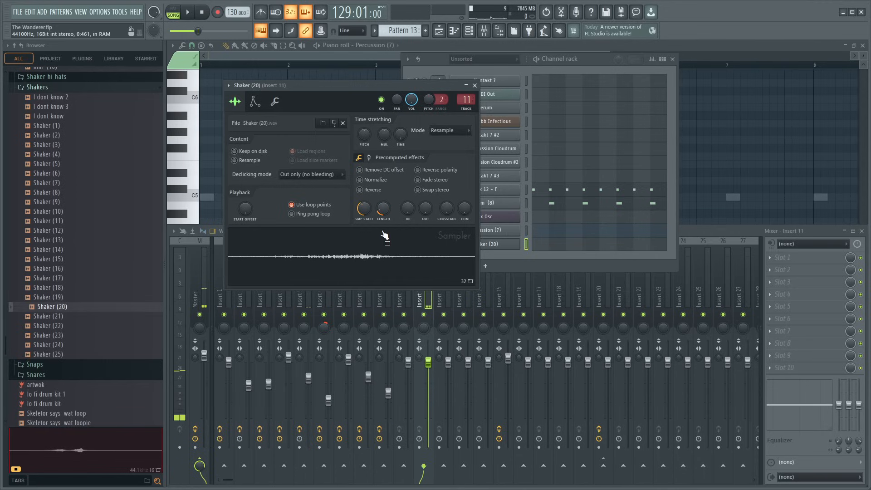
left_click(390, 270)
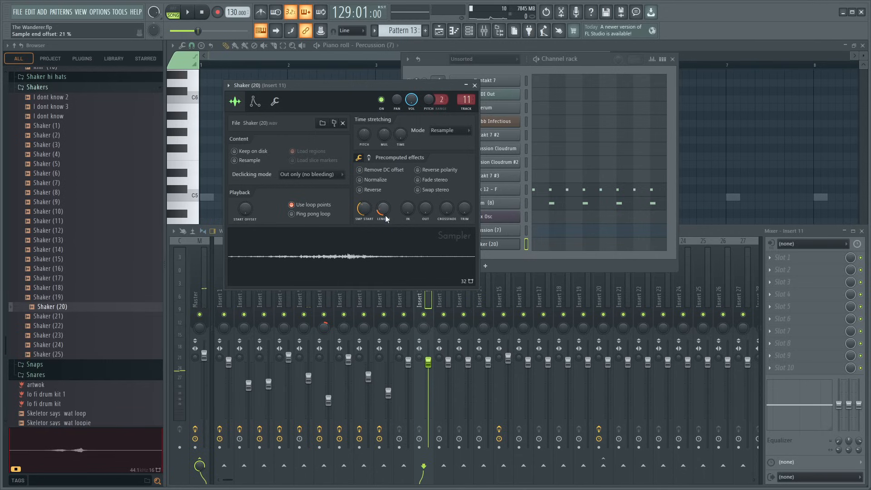
key("Escape")
- Send mixer Insert 11 to Insert 20, then hide the Channel rack and mixer
left_click(674, 59)
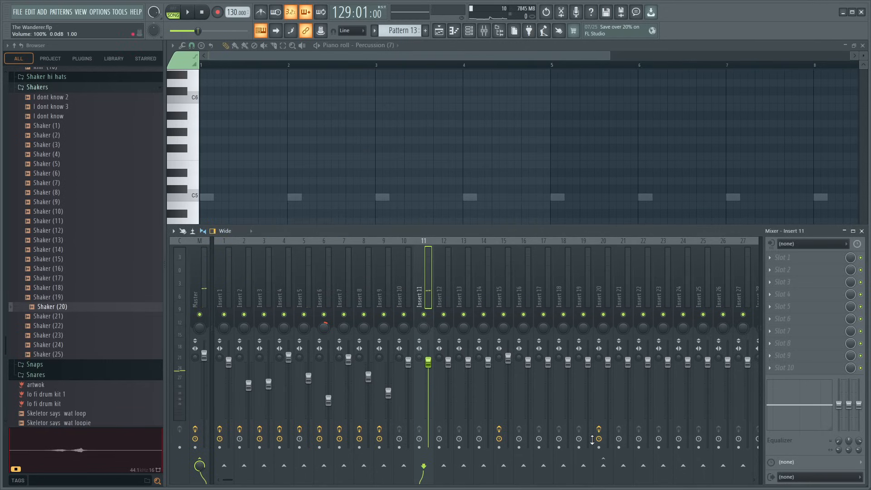
left_click(603, 466)
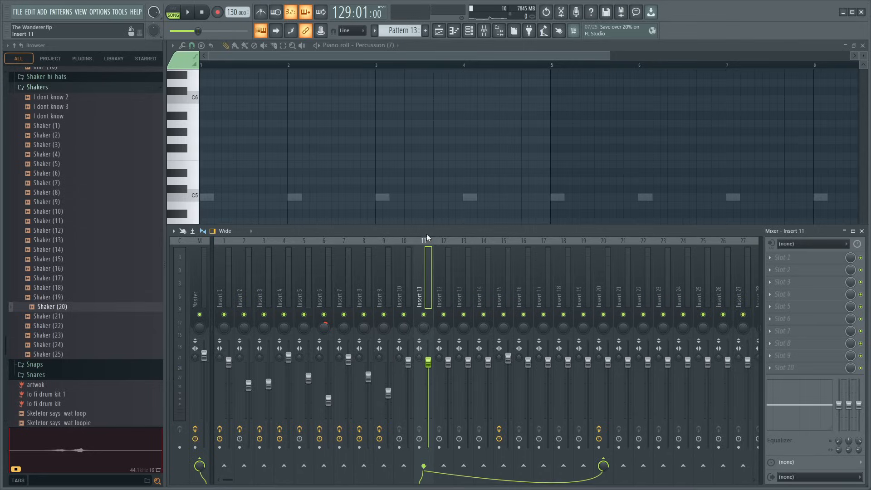
key("F9")
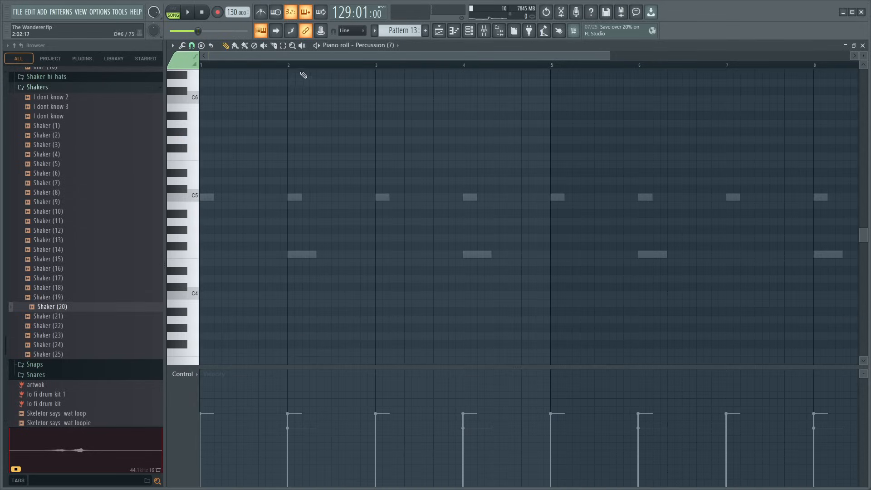
- Show Shaker (20) in Pattern 13's piano roll, place a short E5 note at the start, and play from bar 129
scroll(291, 74, "up", 2)
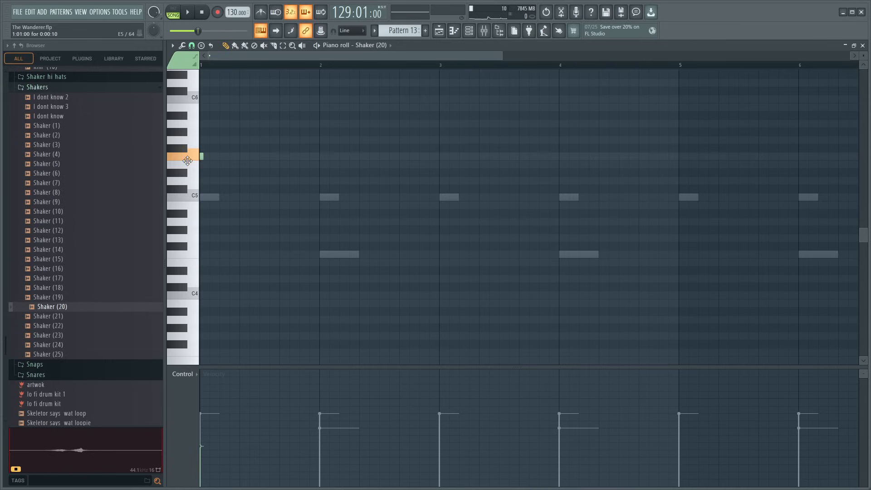
scroll(274, 71, "up", 2)
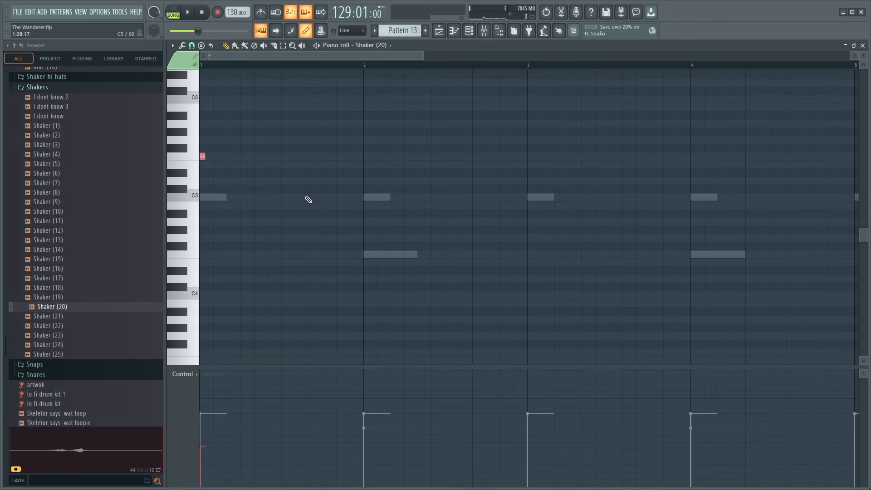
key("space")
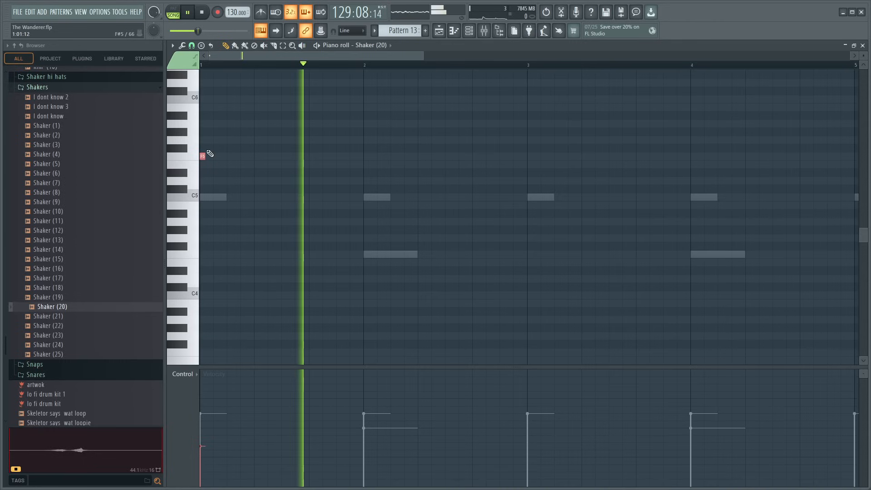
key("space")
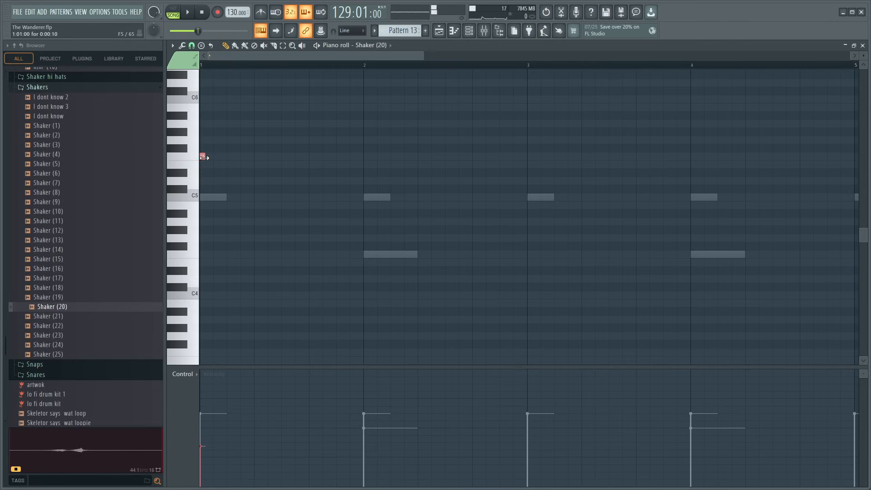
- Replace Shaker (20)'s short test note with a C5 note at the start of bar 1, lasting 0:01:10
scroll(327, 80, "up", 2)
scroll(326, 58, "up", 3)
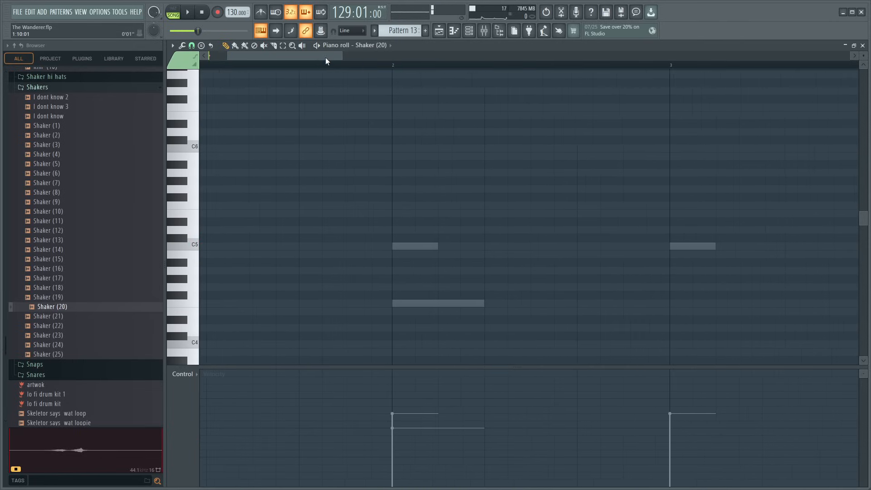
left_click_drag(326, 58, 290, 59)
key("space")
left_click_drag(218, 249, 237, 247)
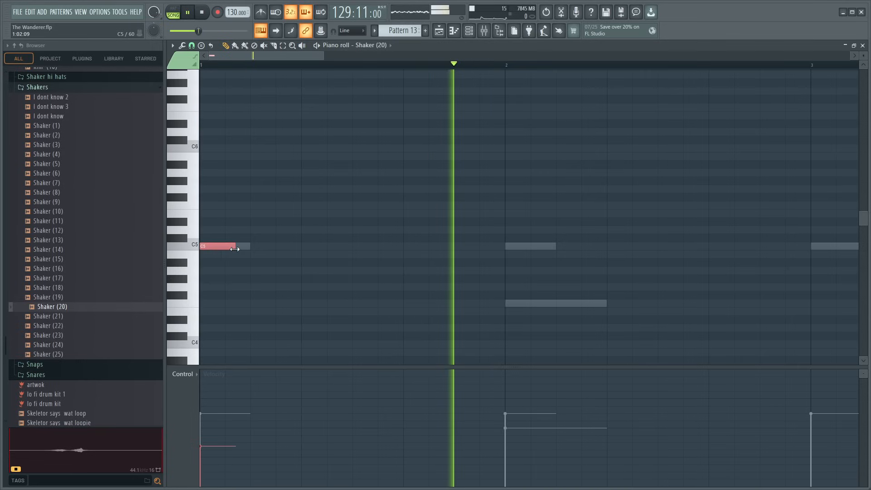
- Add five more C5 notes of the same length at every second step through the rest of bar 1
left_click(255, 248)
left_click(305, 248)
left_click(357, 248)
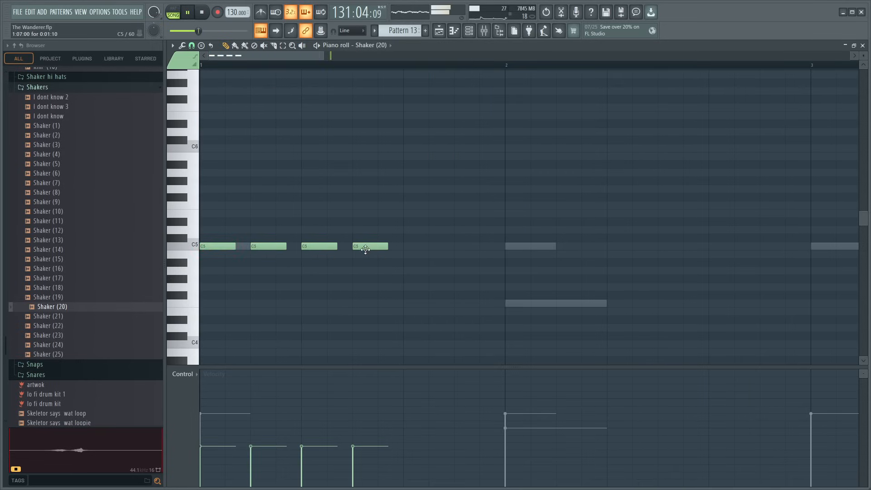
left_click(408, 248)
left_click(454, 248)
- Lower the velocities of bar 1's second to sixth shaker notes to varied levels, with the sixth quietest, and play the result
key("space")
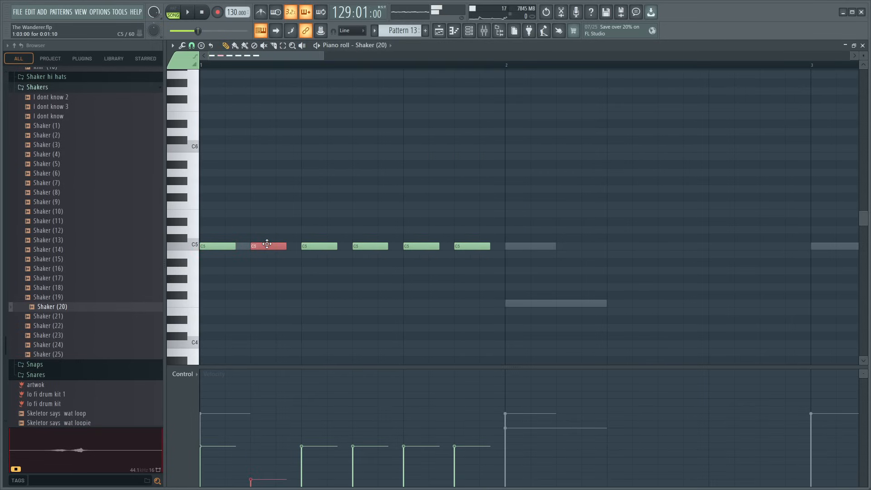
key("space")
key("space")
left_click(320, 246)
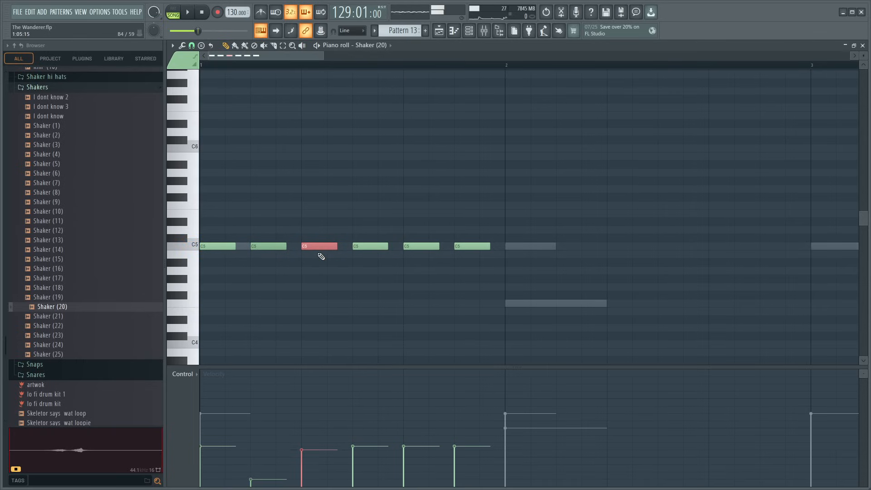
left_click(378, 246)
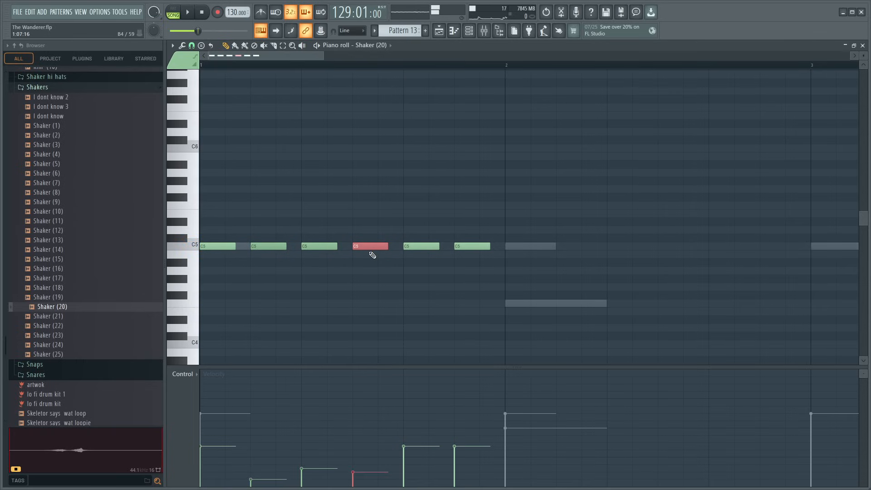
left_click(426, 247)
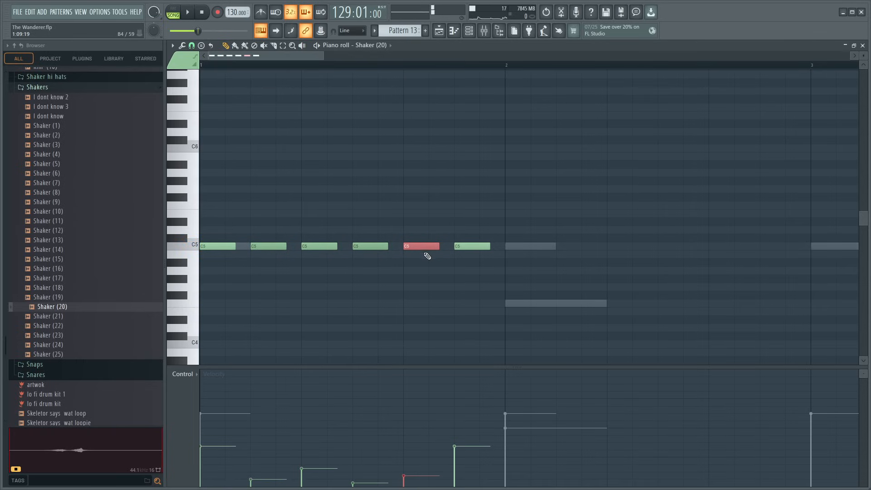
left_click(458, 248)
key("space")
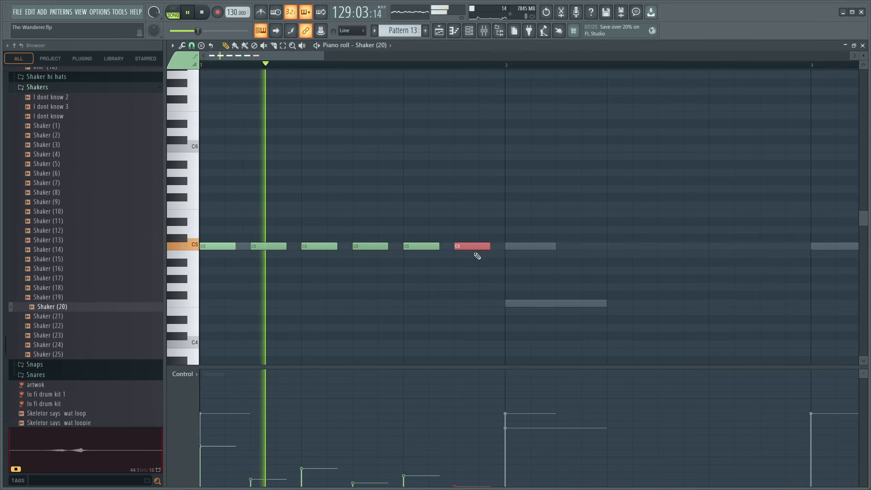
- Duplicate bar 1's six shaker notes through bars 2 to 8 while playing the song
left_click_drag(213, 218, 498, 263)
left_click_drag(225, 246, 530, 242)
scroll(496, 69, "down", 3)
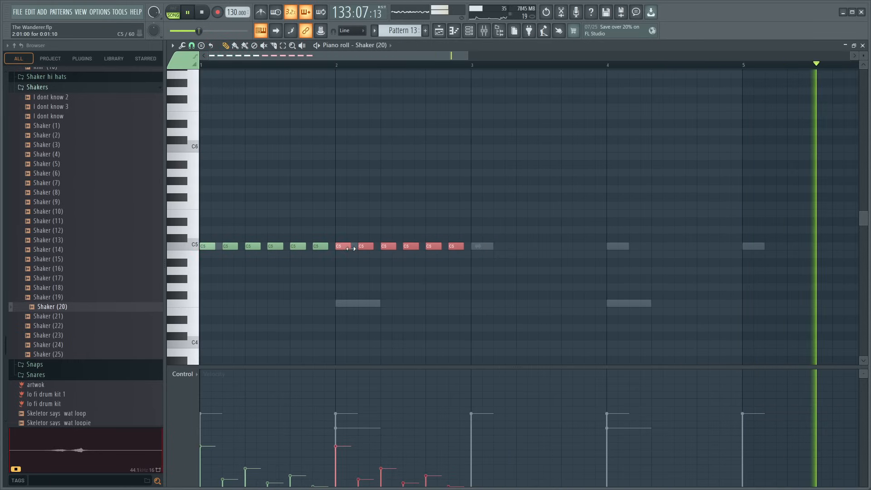
left_click_drag(343, 246, 610, 248)
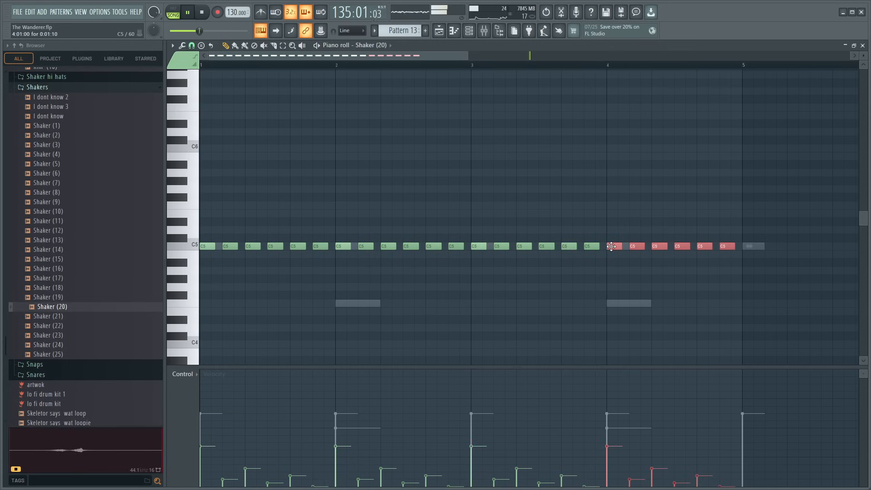
key("space")
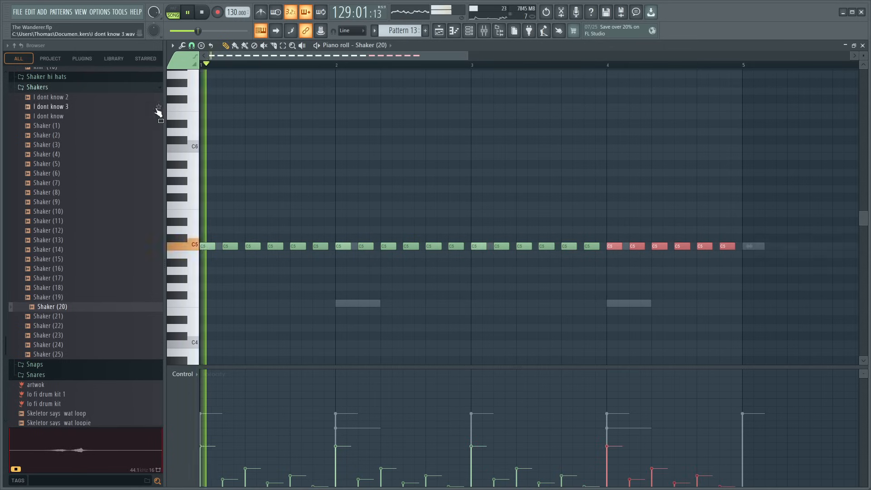
scroll(413, 68, "down", 1)
scroll(413, 68, "down", 2)
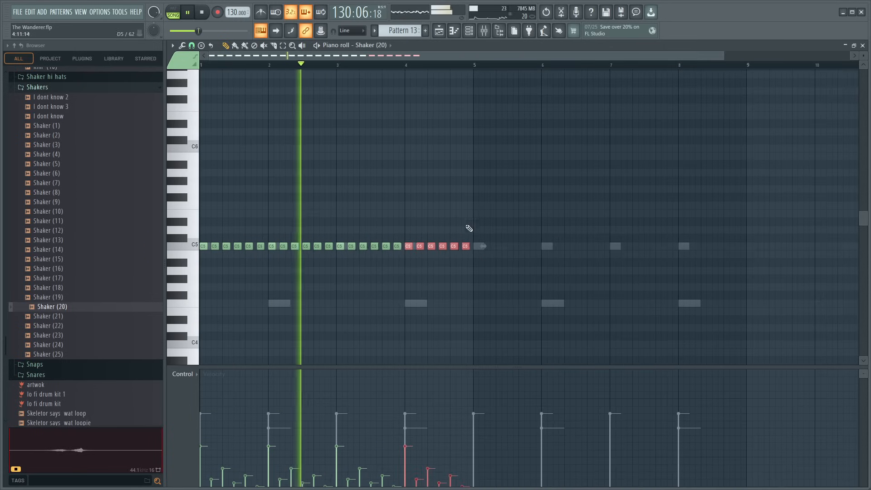
mouse_move(498, 265)
left_mouse_down()
mouse_move(219, 233)
mouse_move(484, 249)
mouse_move(475, 249)
left_mouse_up()
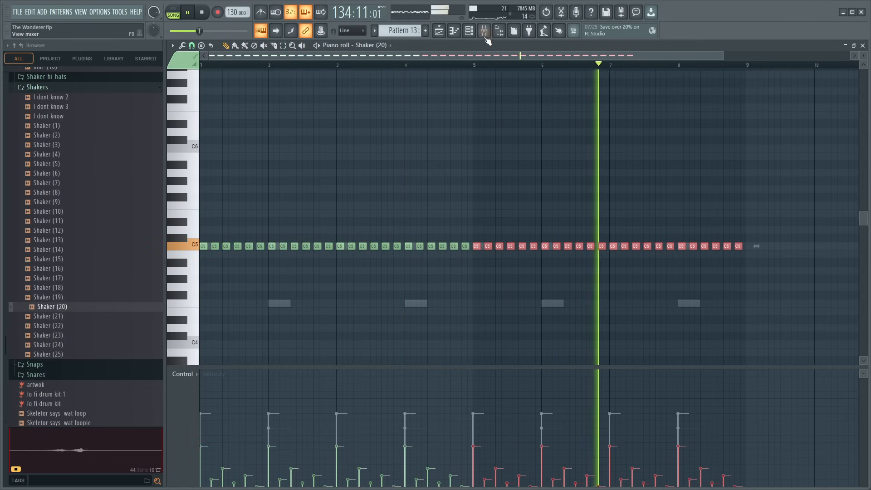
- Raise mixer Insert 11's volume while it is soloed, and add Fruity parametric EQ 2 in slot 1 with bands 6 and 7 boosted
key("F9")
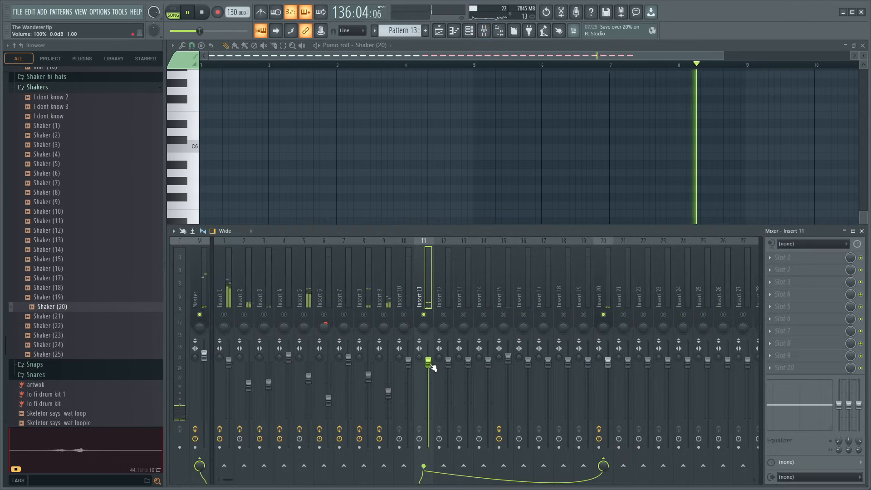
left_click_drag(429, 362, 429, 341)
left_click(784, 258)
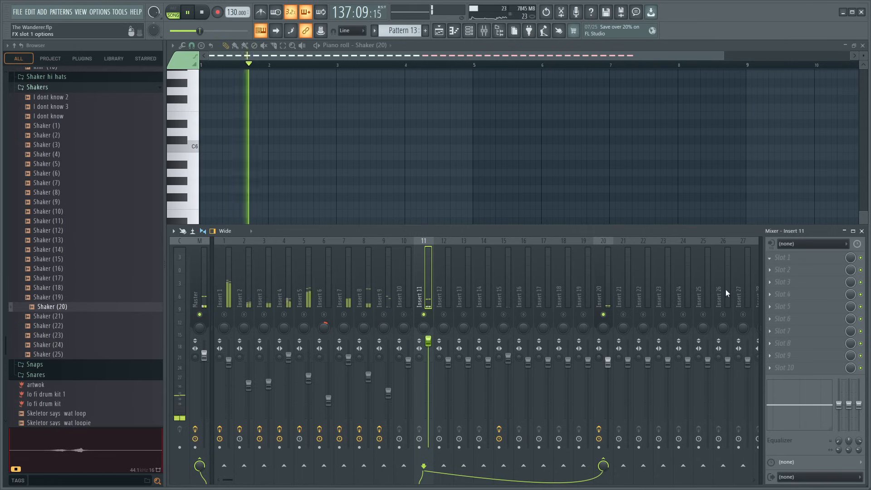
left_click(664, 312)
left_click_drag(365, 164, 339, 158)
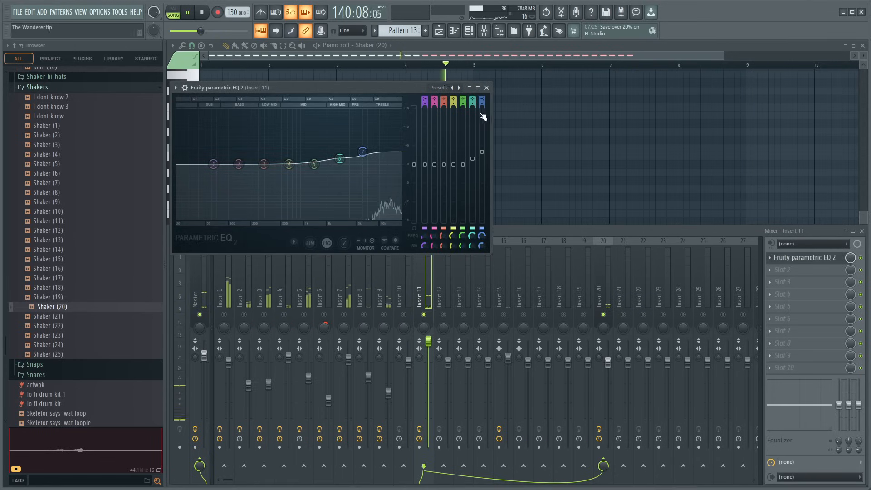
left_click(487, 88)
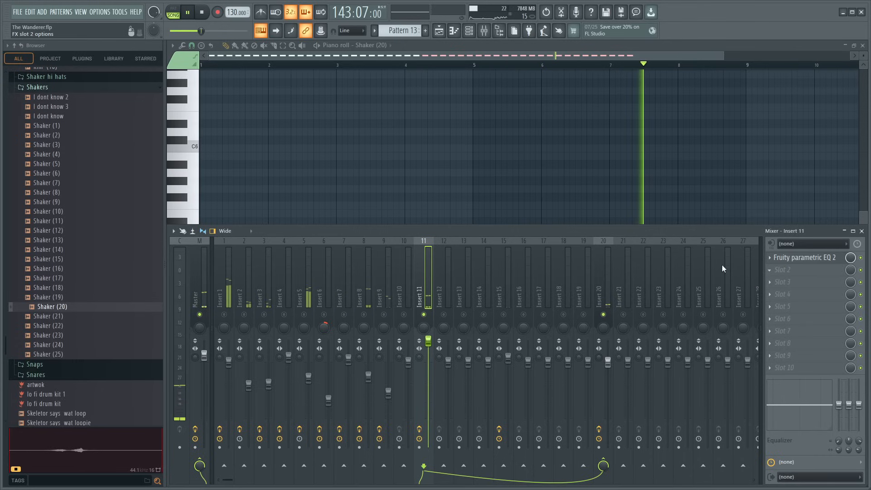
- Unsolo Insert 11, then set its EQ's band 7 high shelf to about -11.1 dB at 10291 Hz and band 6 nearly flat
right_click(424, 315)
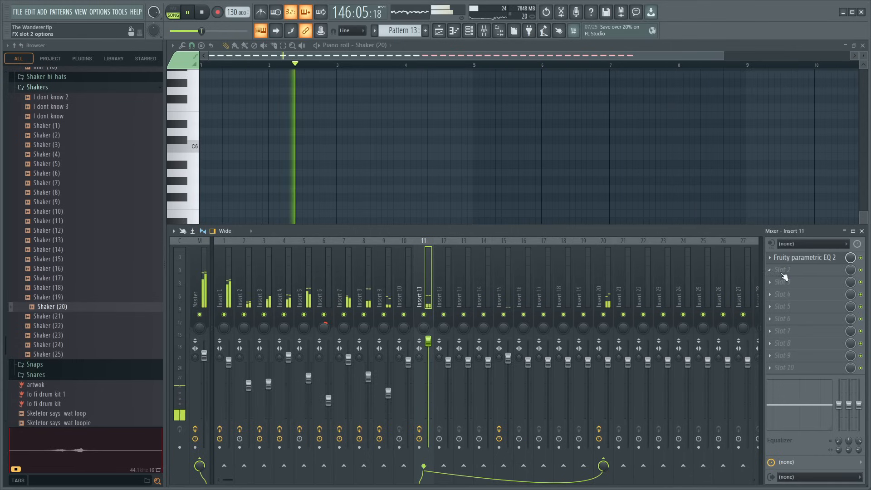
left_click(804, 258)
left_click_drag(379, 193, 376, 196)
left_click_drag(340, 159, 345, 162)
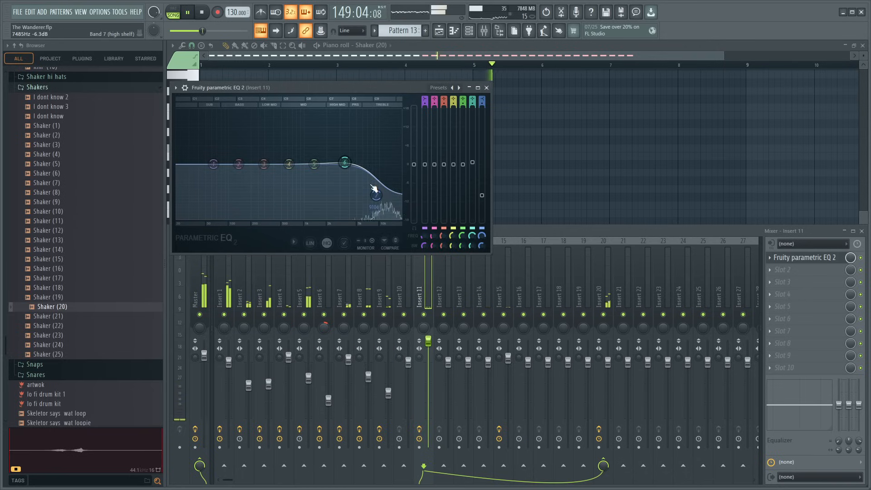
left_click_drag(376, 196, 377, 195)
- Add Fruity Reeverb 2 in Insert 11's slot 2, raise its wet level and reduce the dry level, soloing the track to listen
left_click(793, 270)
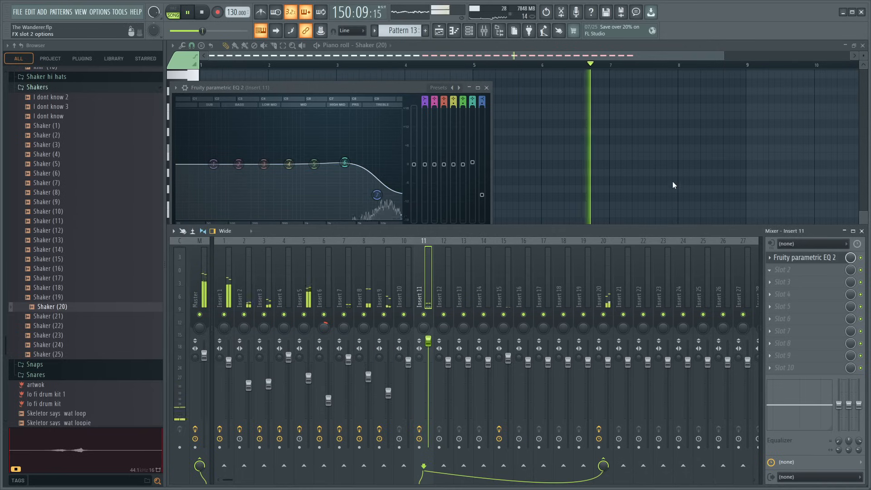
left_click(659, 120)
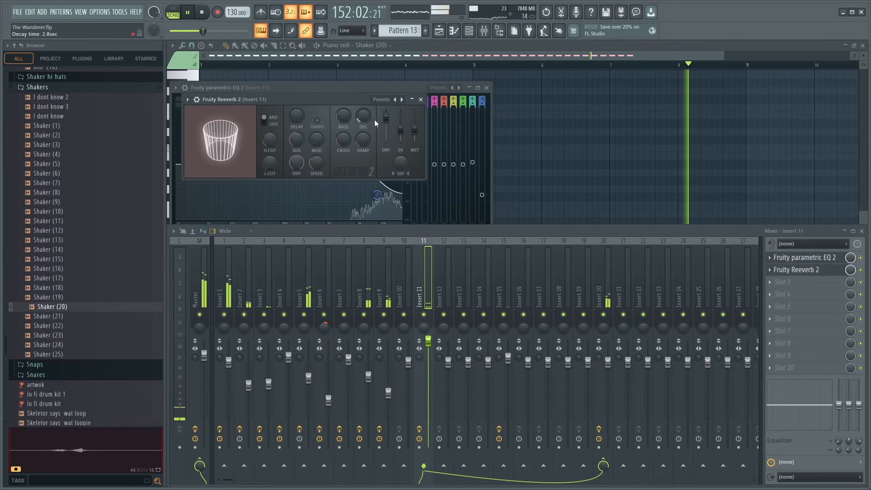
mouse_move(414, 129)
left_mouse_down()
mouse_move(414, 121)
mouse_move(418, 131)
left_mouse_up()
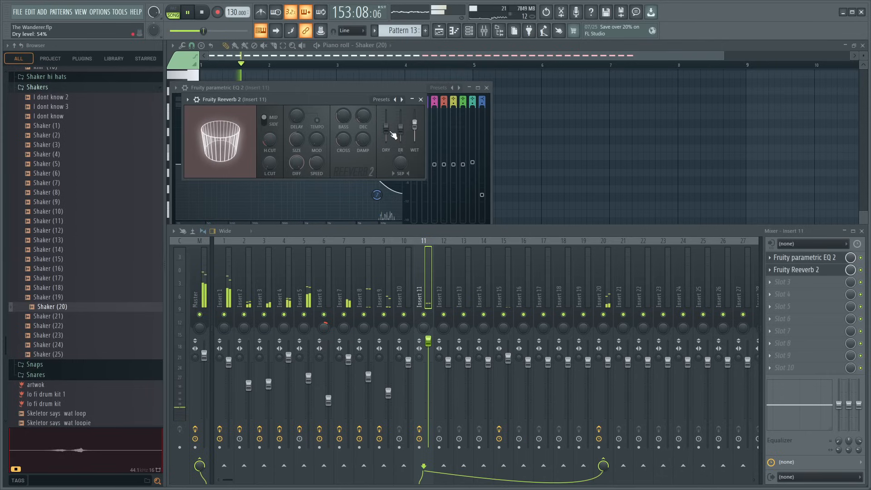
right_click(424, 315)
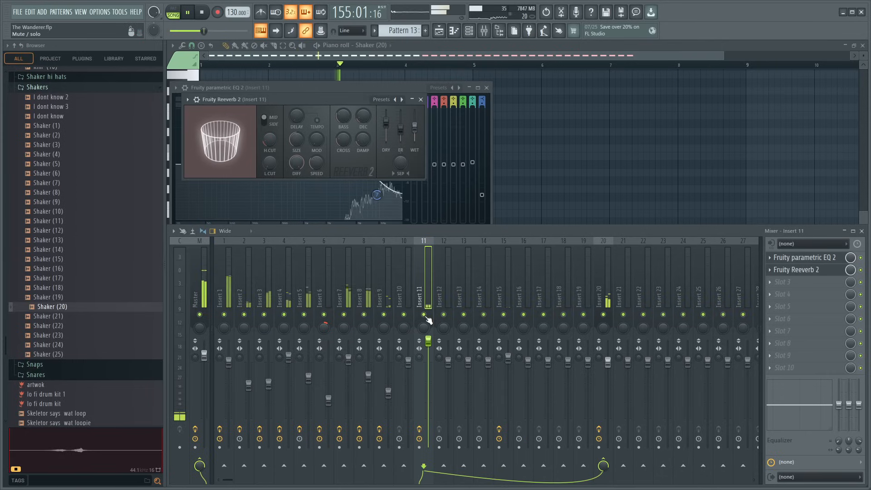
mouse_move(387, 123)
left_mouse_down()
mouse_move(415, 124)
mouse_move(386, 123)
left_mouse_up()
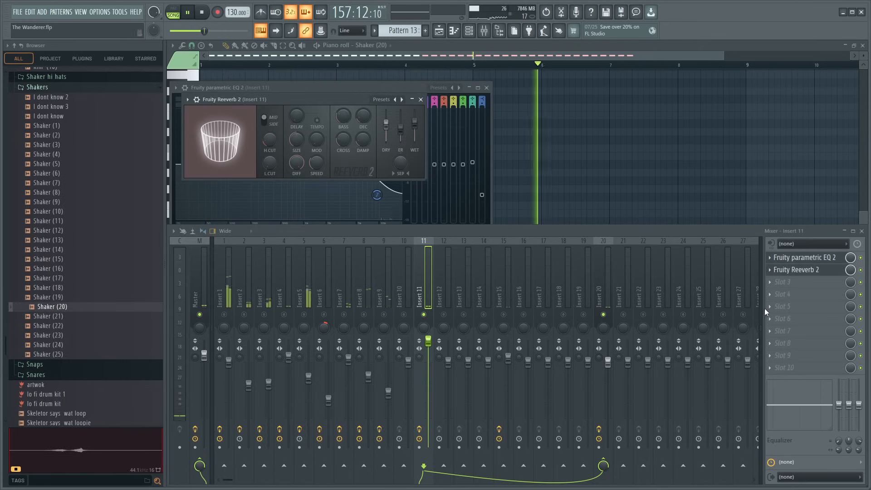
- Reduce the band 7 high-shelf cut in Insert 11's Fruity parametric EQ 2 and unsolo the track
left_click(805, 258)
left_click(805, 258)
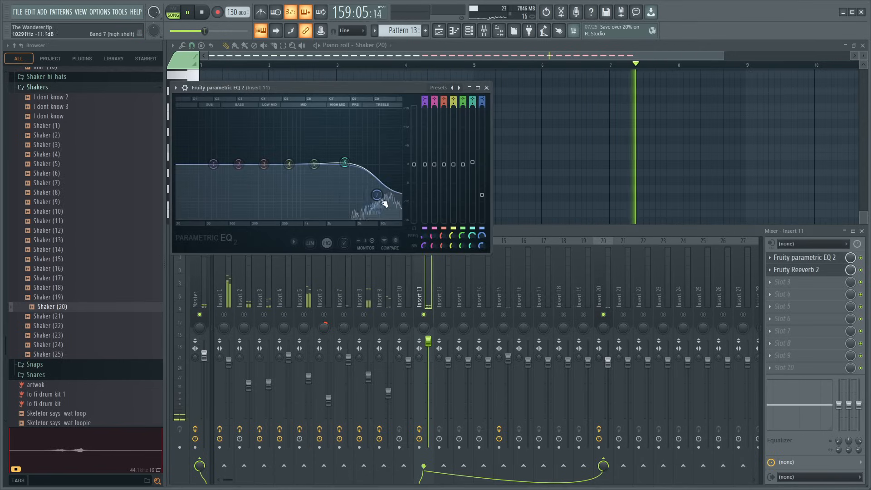
right_click(429, 315)
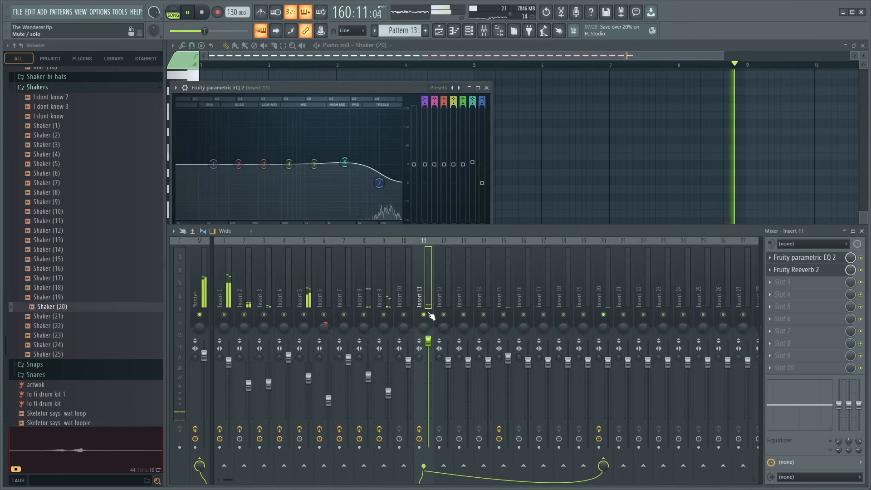
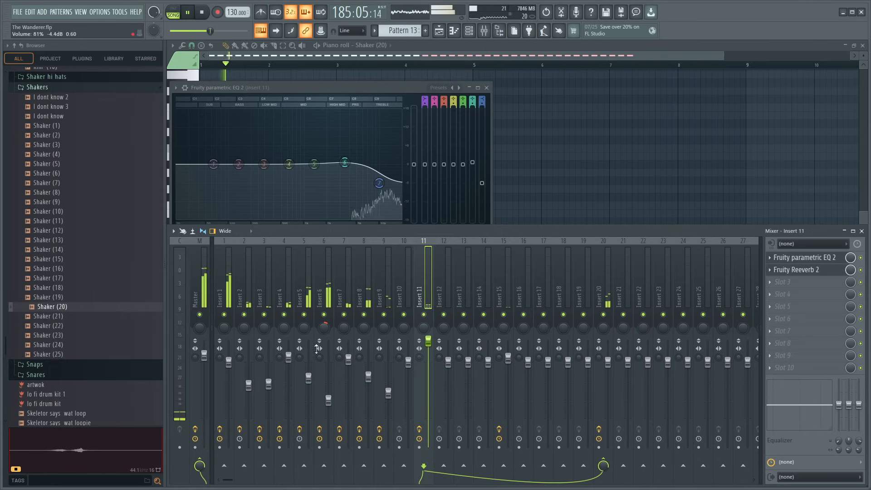
- Compare Insert 11 soloed and in the full mix, then close its EQ and reverb windows, the mixer and the piano roll
right_click(425, 317)
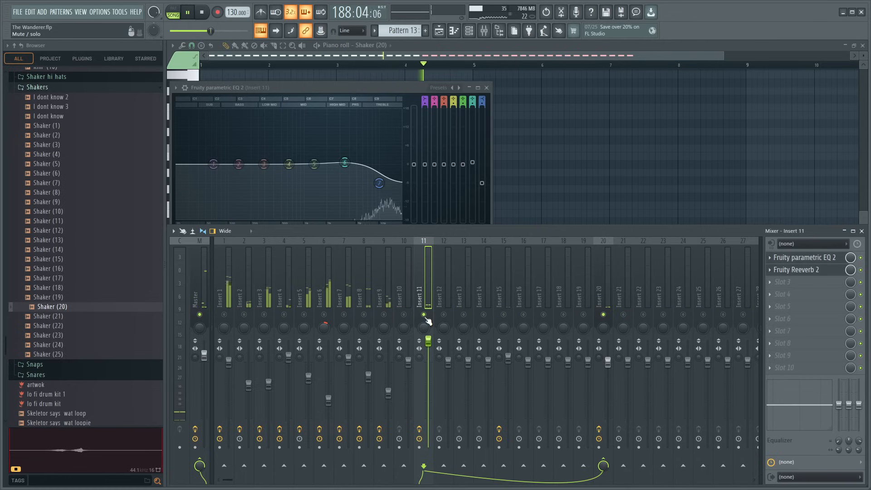
right_click(427, 319)
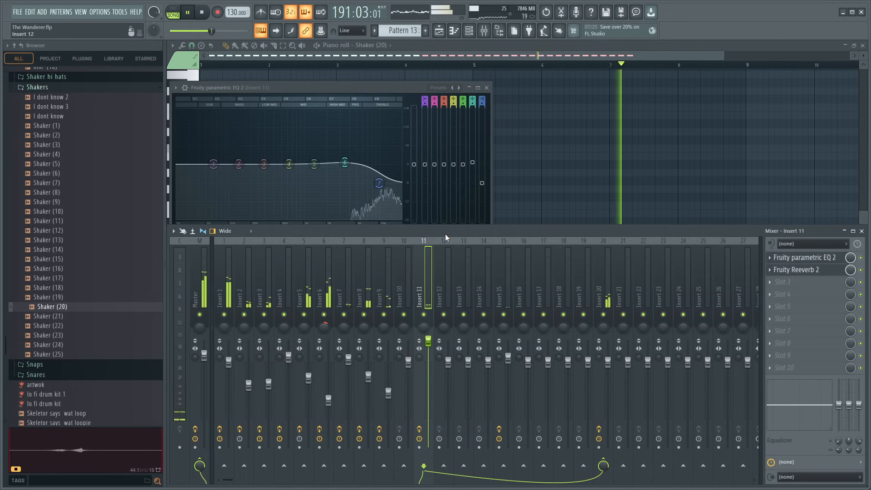
left_click_drag(325, 89, 584, 57)
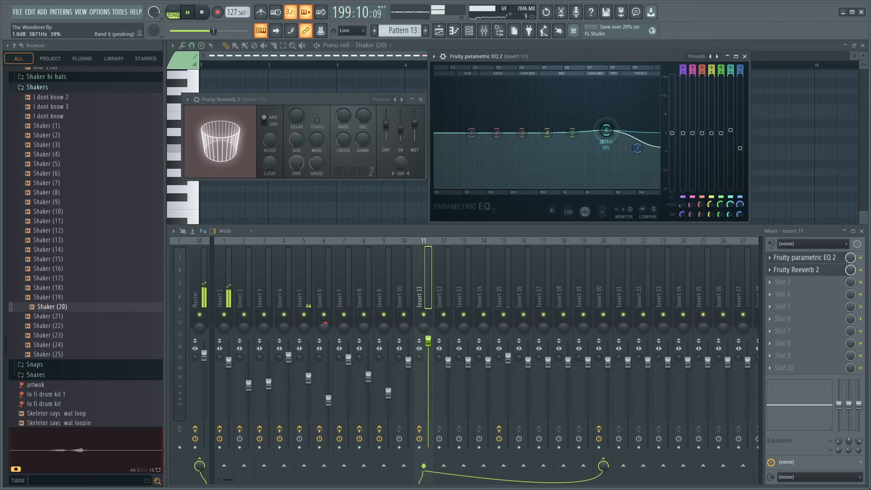
left_click(745, 57)
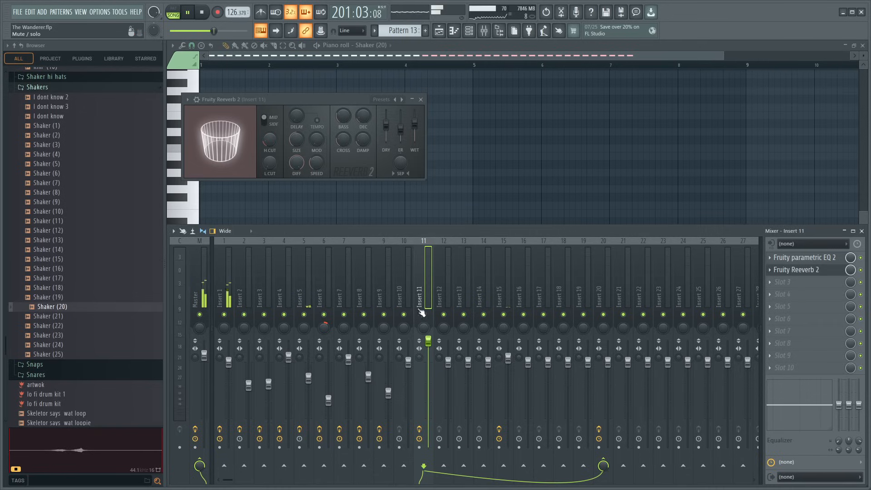
left_click(862, 231)
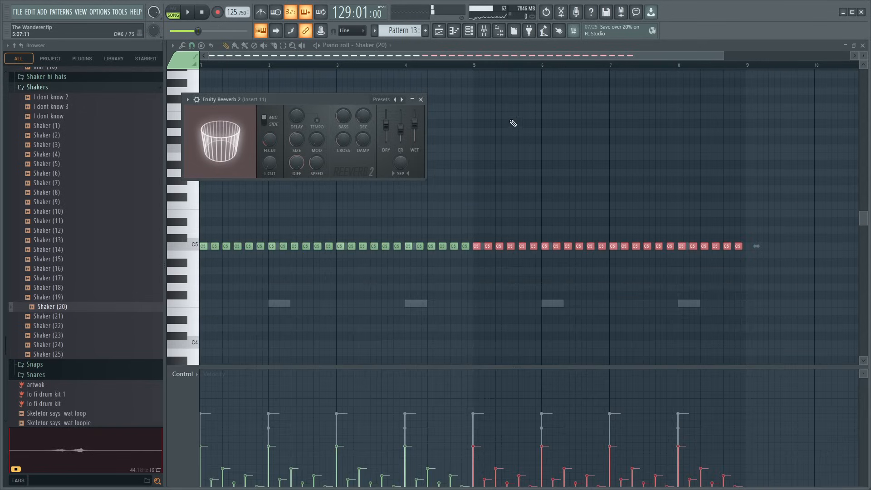
left_click(421, 100)
left_click(863, 45)
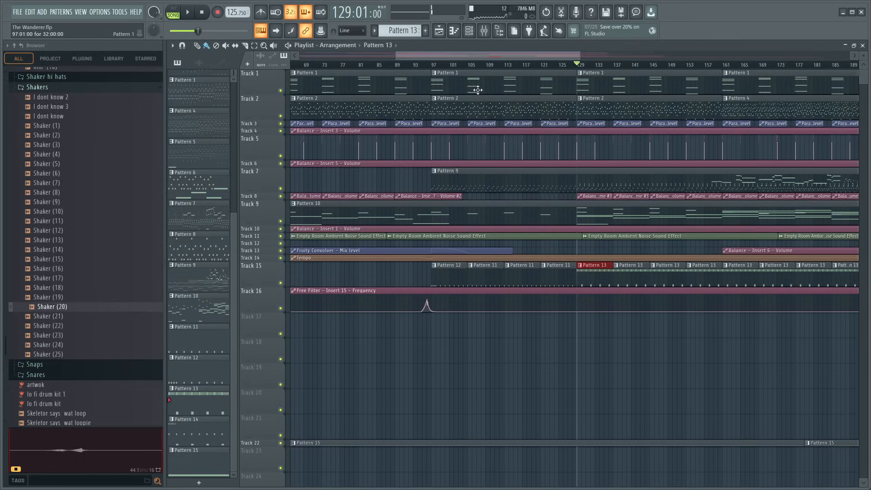
- Play the arrangement from bar 97 in the playlist with a closer view of that section
left_click(424, 66)
key("space")
scroll(432, 66, "up", 3)
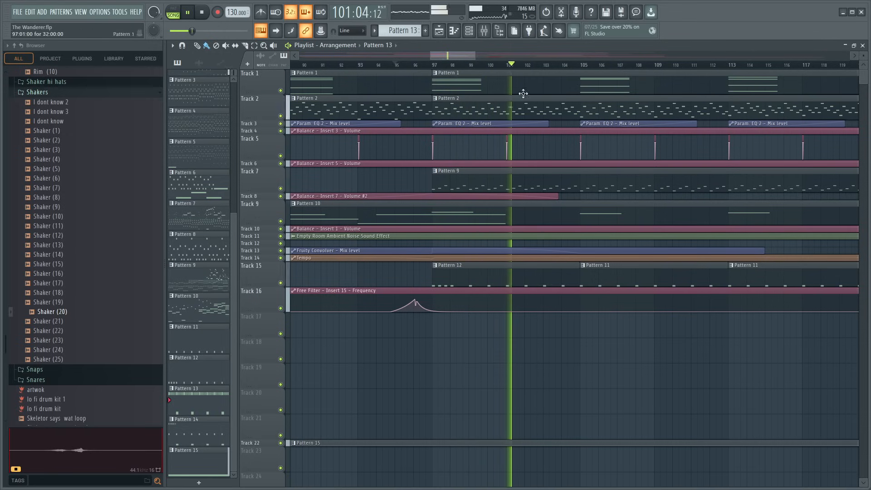
- In Insert 8's Fruity parametric EQ 2, lower band 7's cutoff and slightly deepen band 2's cut, then fine-tune the track's volume
left_click(484, 31)
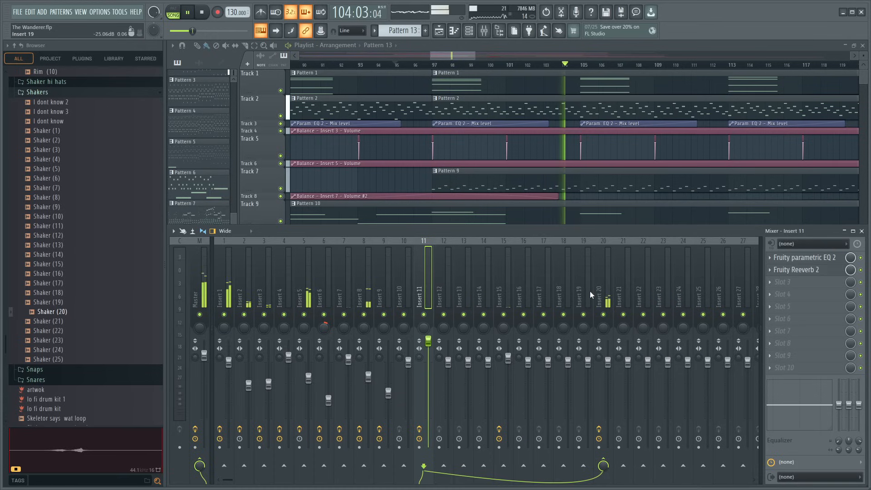
left_click(366, 291)
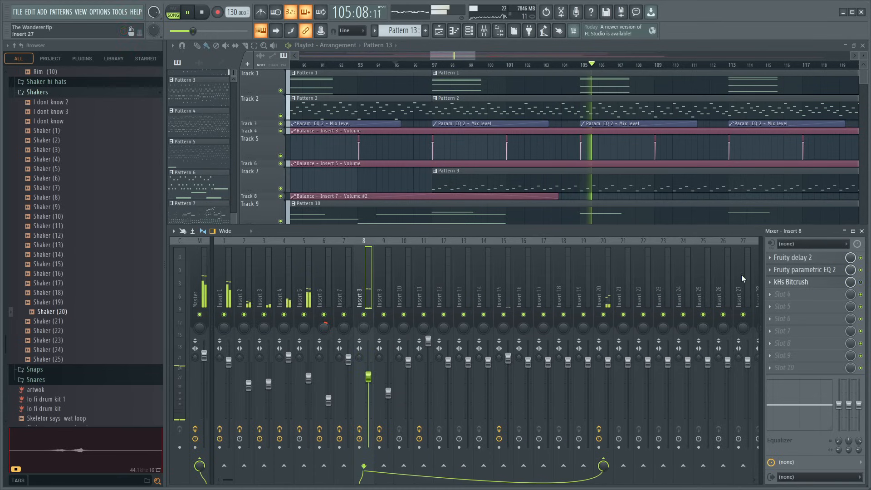
left_click(807, 271)
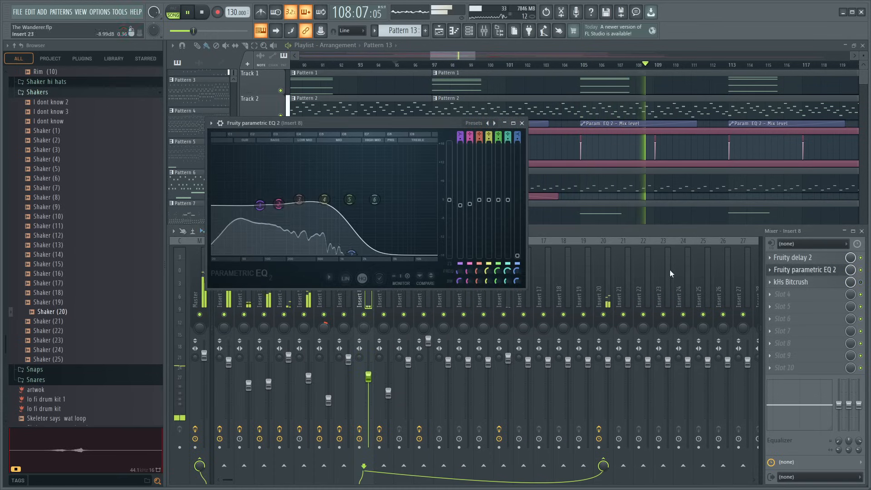
left_click_drag(352, 249, 345, 253)
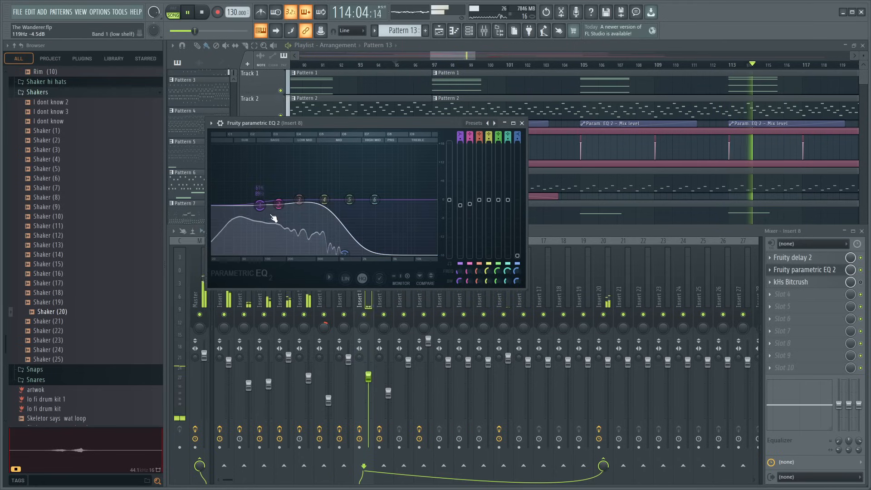
left_click_drag(279, 205, 278, 206)
left_click_drag(368, 376, 368, 381)
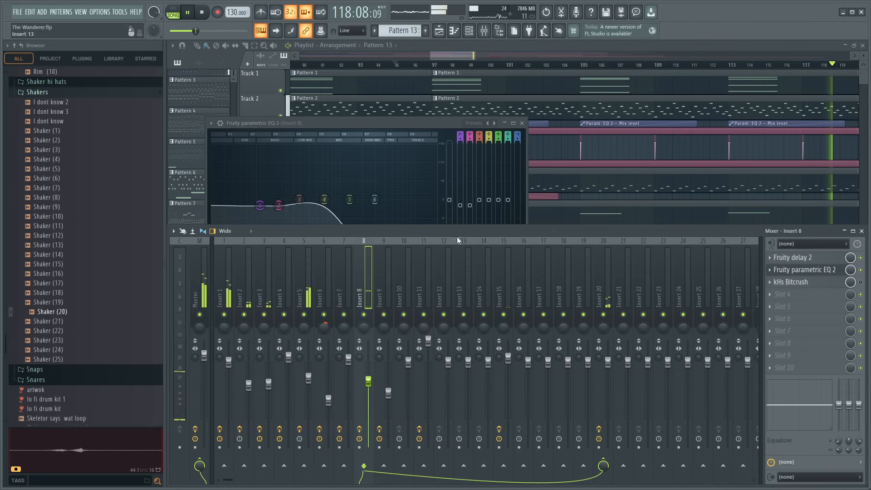
left_click_drag(373, 383, 372, 378)
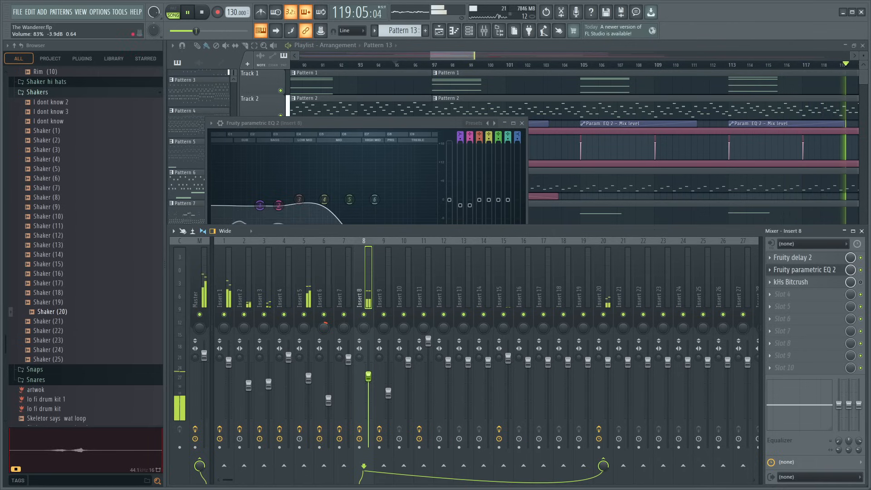
left_click(523, 123)
- Lower the velocities of the Kick 12 - F notes at bars 1, 3, 5 and 7 in Pattern 12
scroll(667, 166, "down", 3)
scroll(667, 166, "down", 1)
double_click(498, 175)
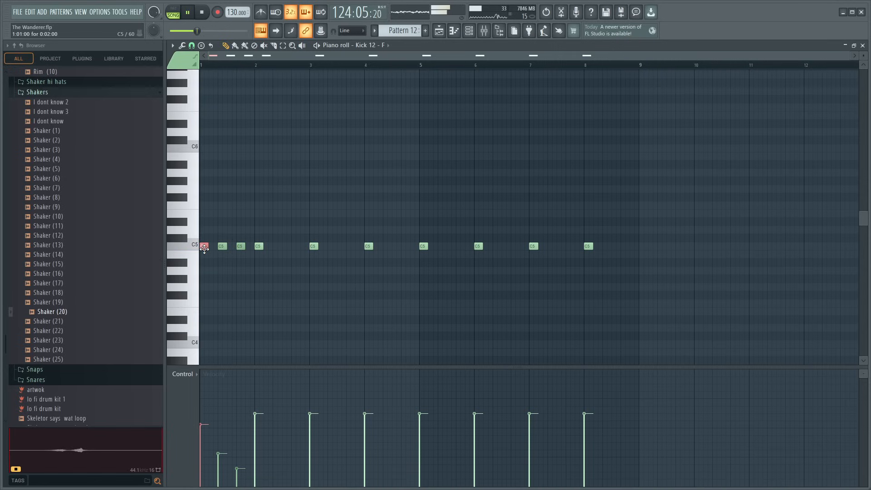
left_click(314, 246)
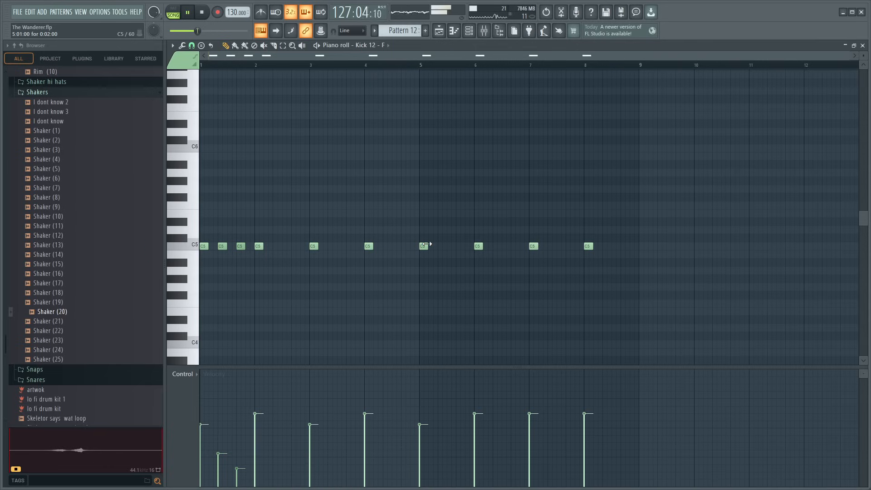
left_click(534, 246)
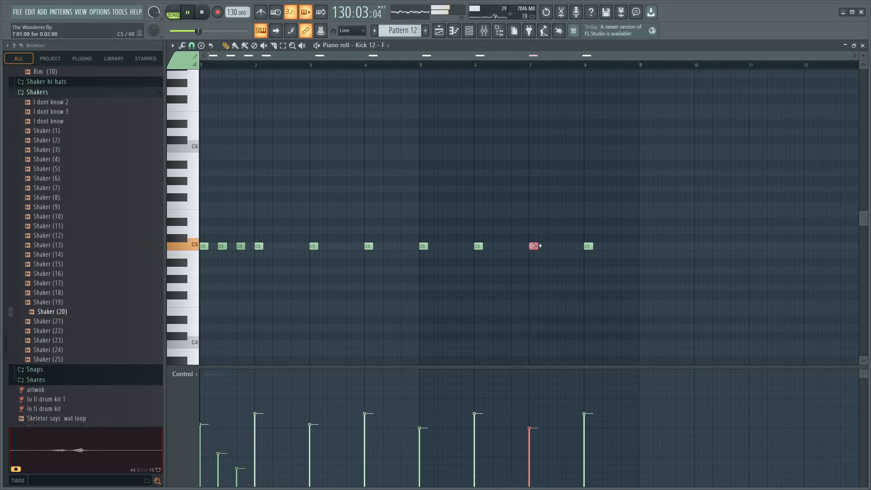
left_click(862, 47)
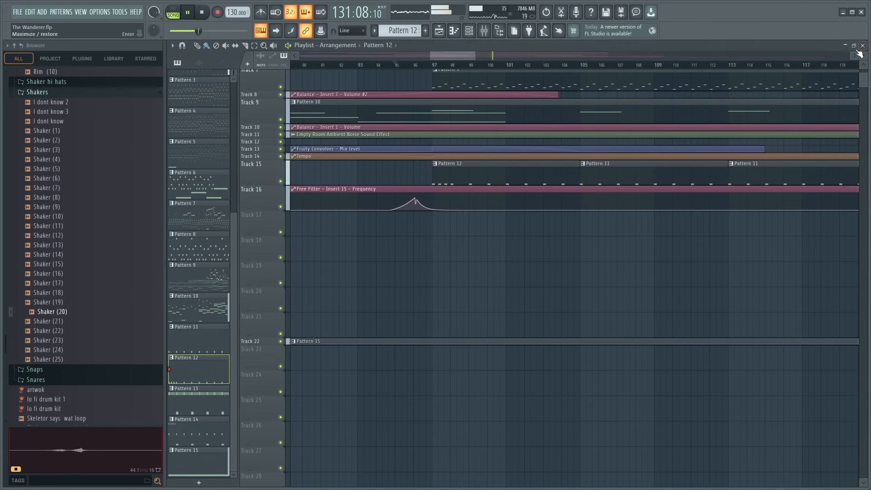
- Mute mixer Insert 11 to hear the section from bar 129 without the shaker
scroll(516, 63, "down", 4)
left_click_drag(517, 56, 577, 57)
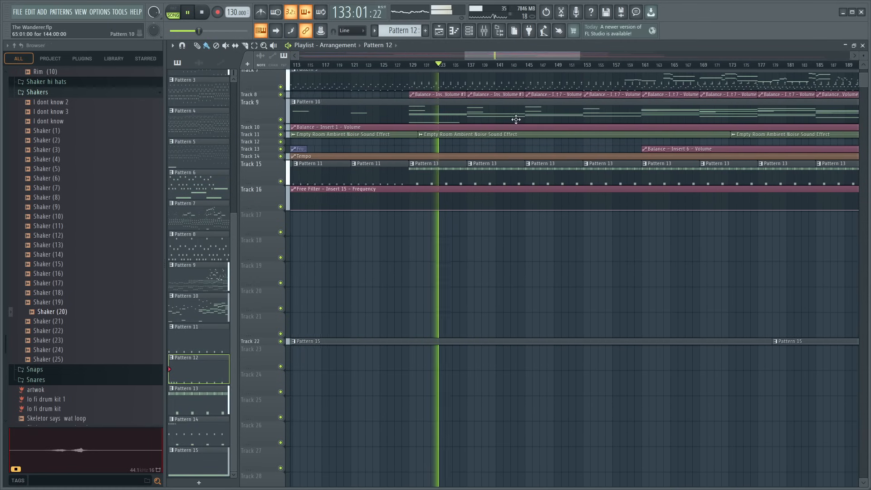
key("F9")
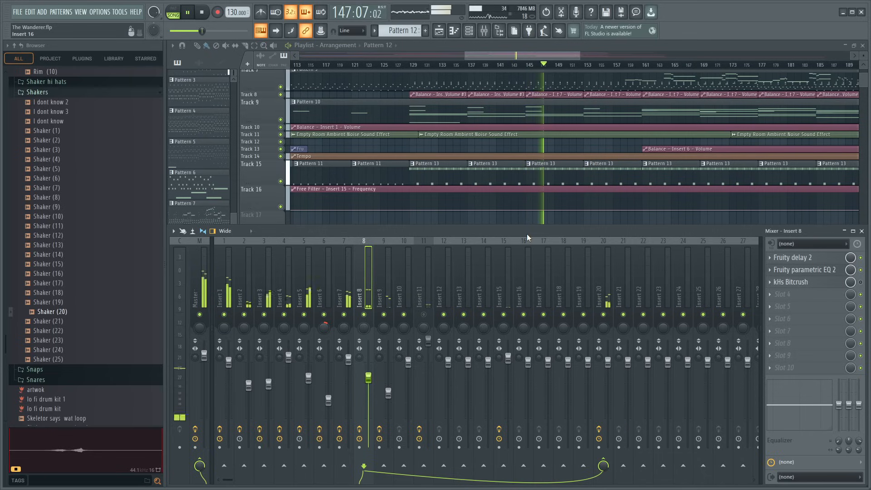
- Open the sampler settings of Pattern 13's Shaker (20) channel and stop playback
double_click(438, 175)
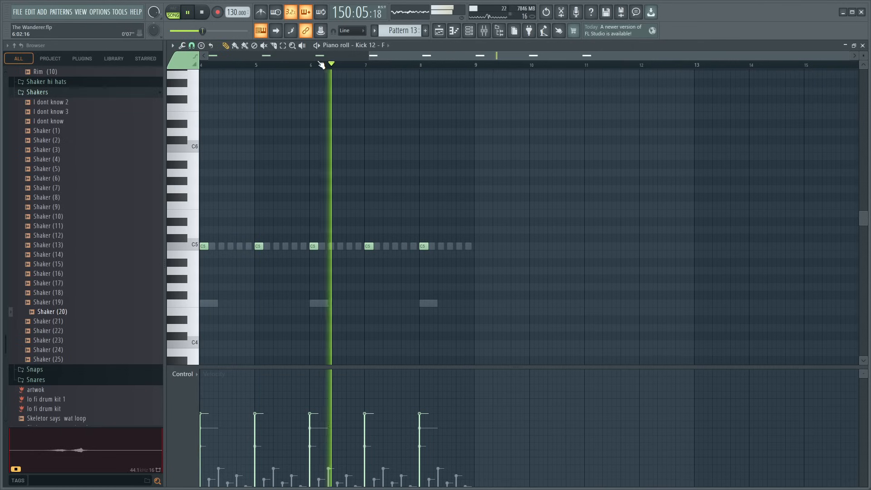
key("F6")
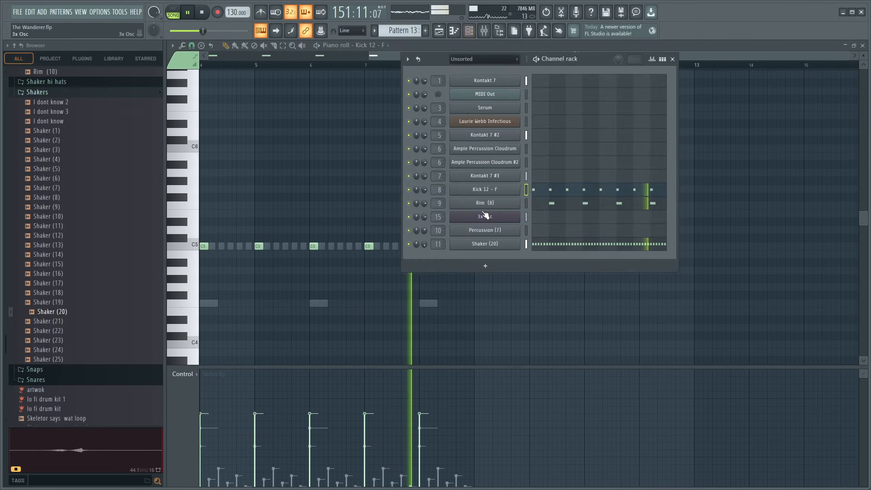
left_click(485, 244)
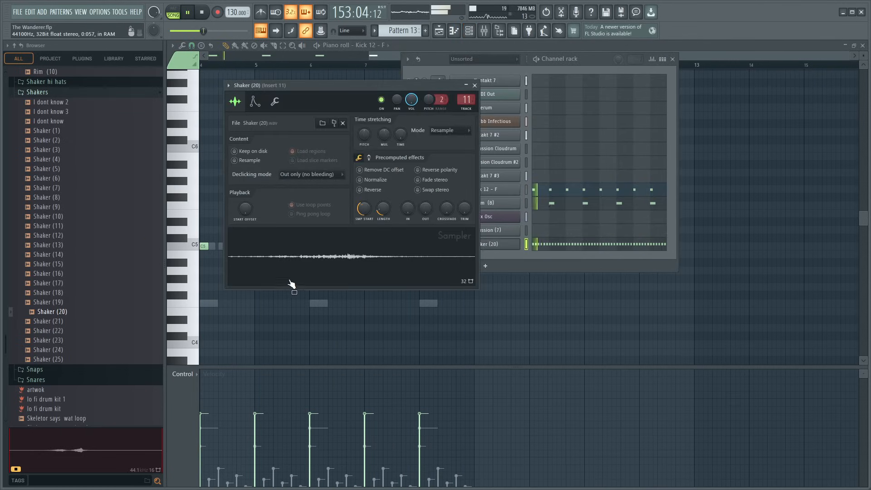
key("space")
- Audition rimshots and the closed hihat samples in the Daemon Lo Fi Drum Kit for a replacement of the shaker sound
scroll(88, 237, "up", 10)
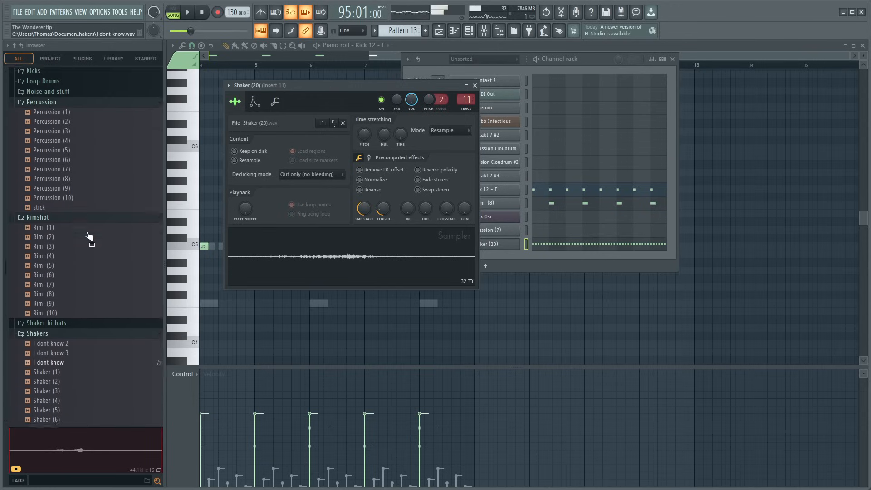
left_click(54, 313)
left_click(59, 358)
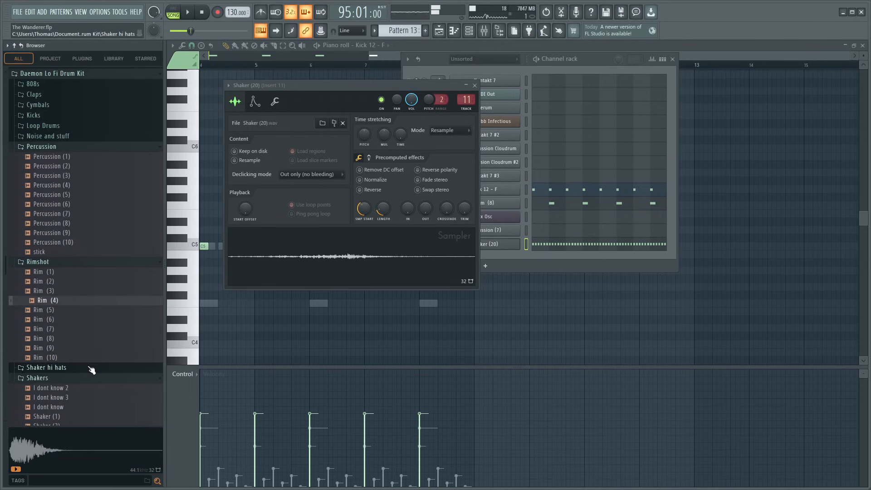
scroll(61, 318, "up", 4)
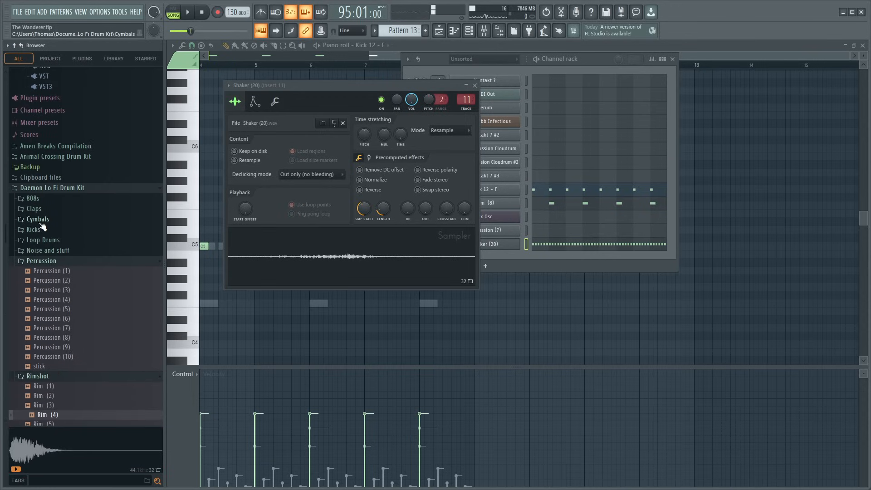
left_click(38, 220)
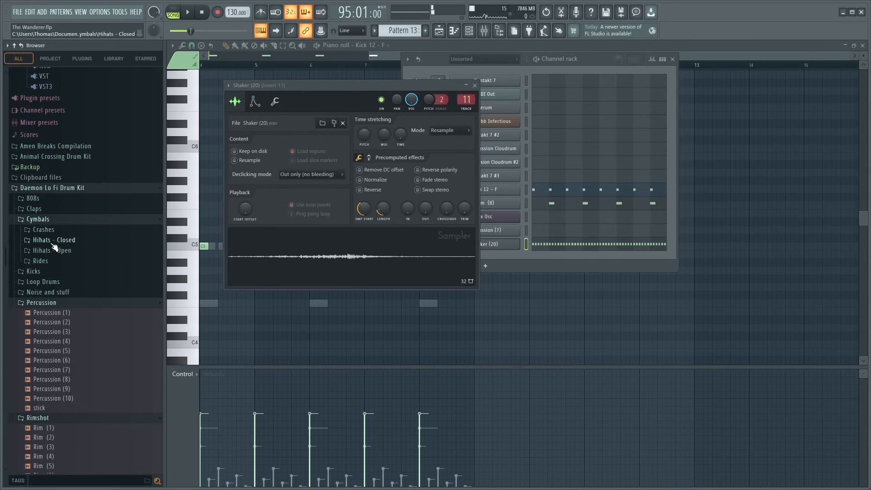
left_click(54, 240)
left_click(54, 250)
left_click(62, 270)
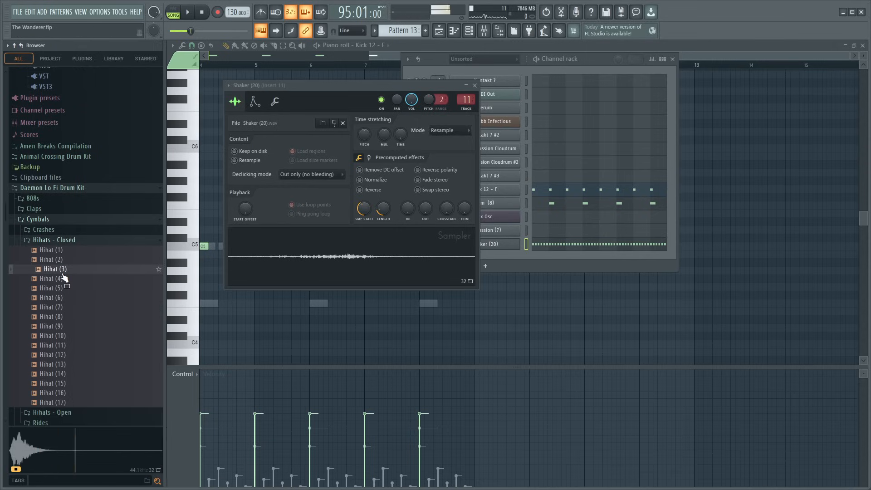
left_click(63, 280)
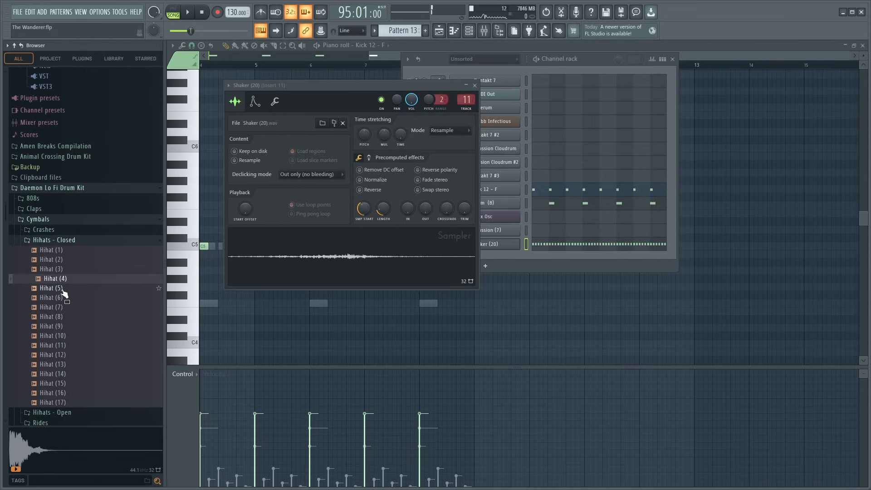
left_click(62, 289)
left_click(64, 299)
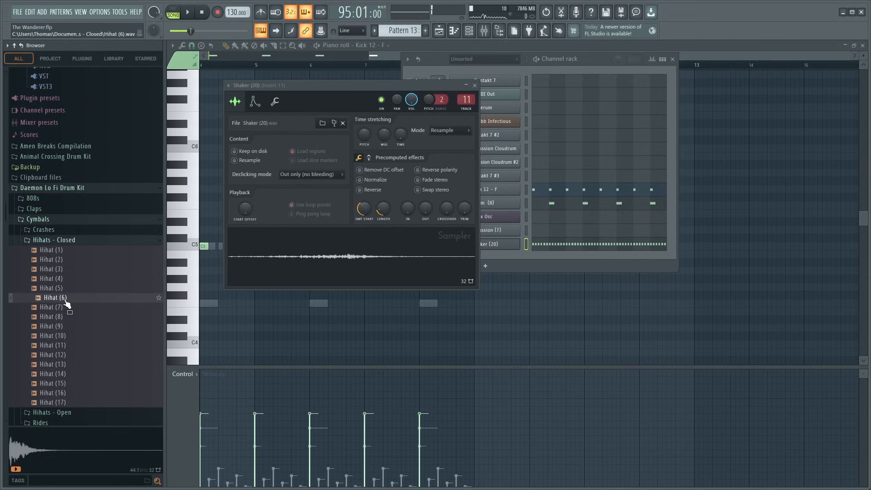
left_click(65, 308)
left_click(69, 317)
left_click(72, 326)
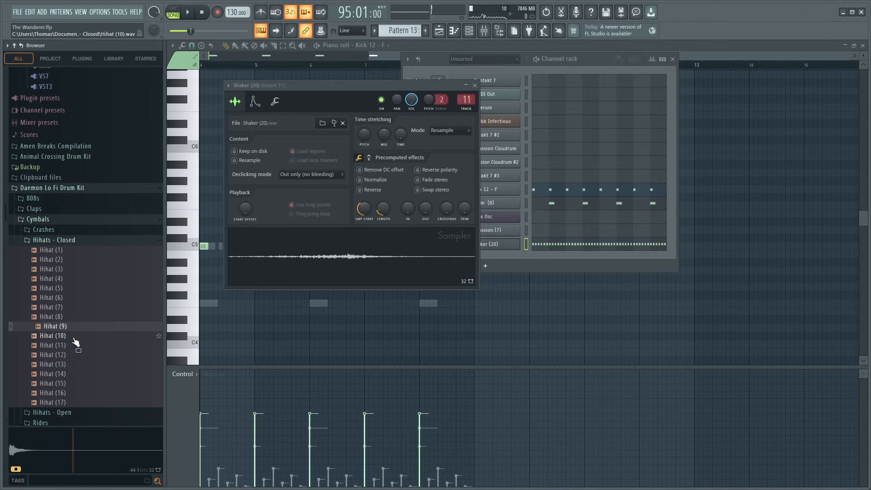
left_click(74, 336)
left_click(76, 346)
left_click(77, 356)
left_click(77, 365)
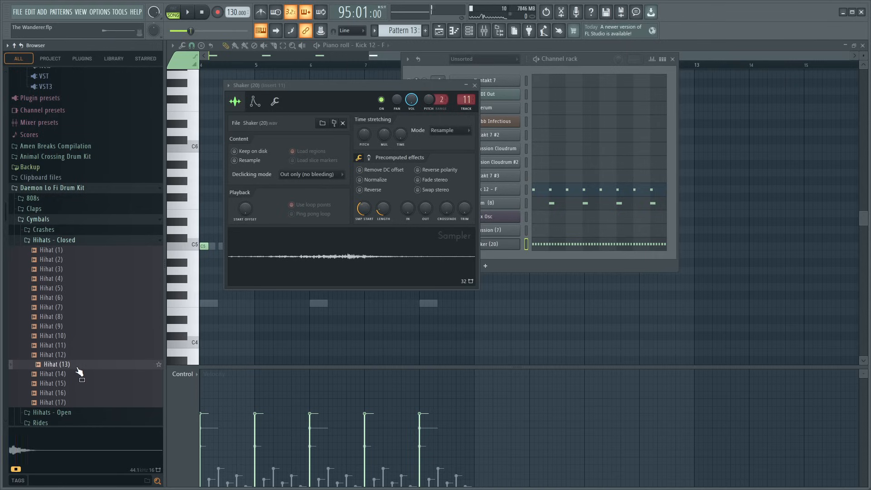
left_click(79, 374)
left_click(81, 384)
left_click(82, 393)
left_click(83, 403)
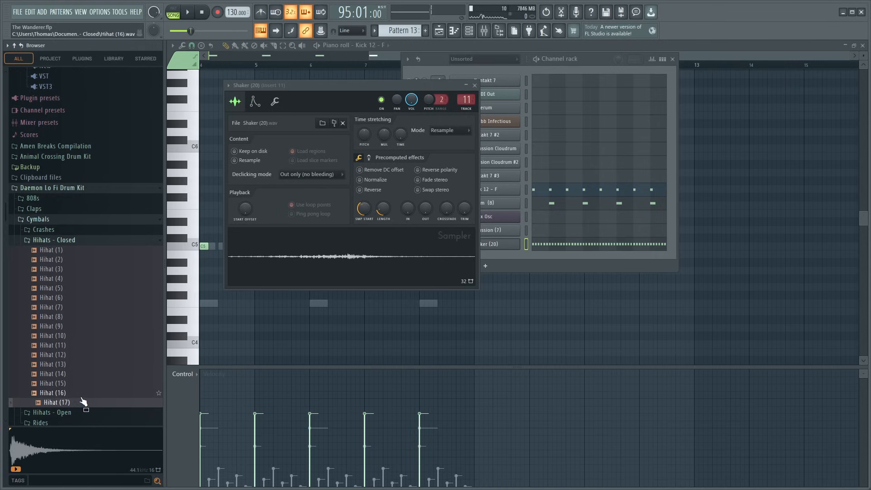
- Replace the Shaker (20) sample in the sampler with Hihat (14) and set its SMP START to the minimum
left_click(83, 385)
left_click(82, 375)
left_click_drag(78, 378, 340, 276)
mouse_move(365, 211)
left_mouse_down()
mouse_move(365, 223)
mouse_move(384, 229)
mouse_move(384, 218)
mouse_move(365, 212)
left_mouse_up()
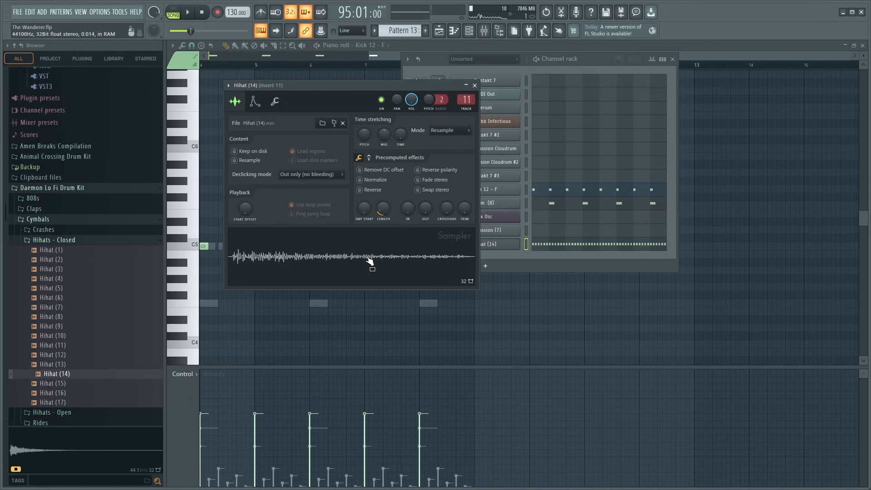
- Play the song with mixer Insert 11 soloed to check the new hihat sample
left_click(493, 29)
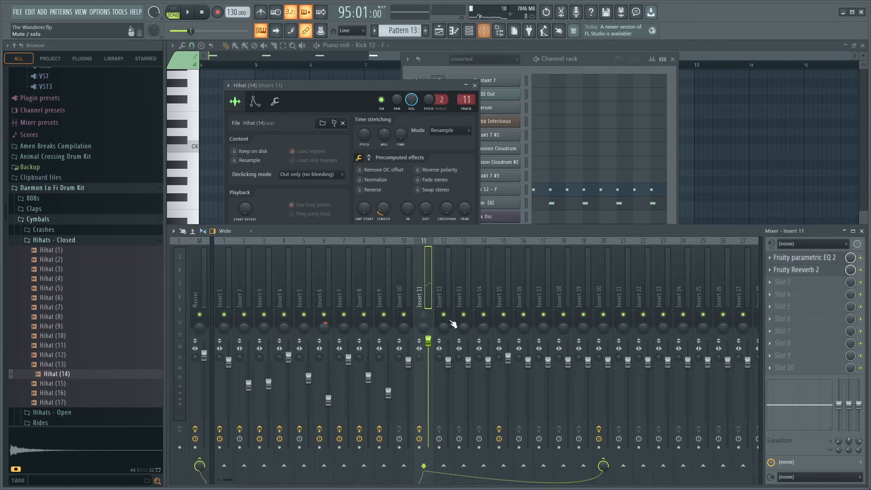
key("space")
right_click(424, 315)
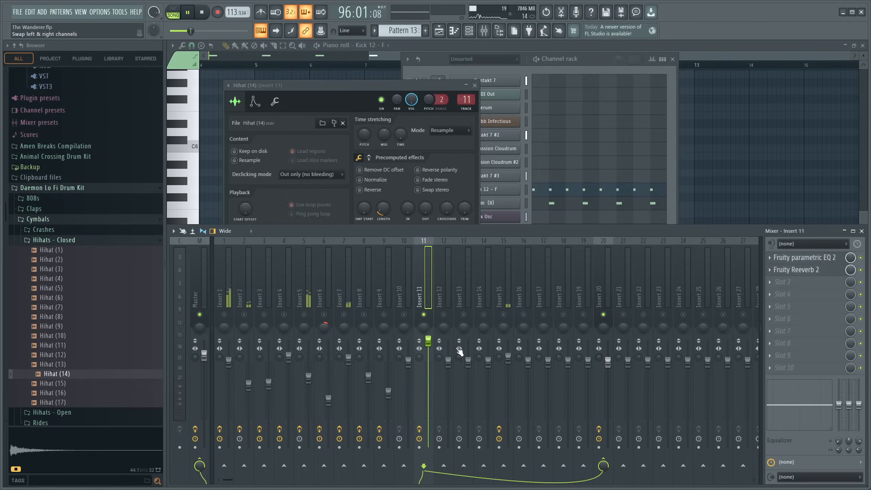
- Lengthen the Hihat (14) sample with the sampler's LENGTH control and close the sampler and channel rack
left_click(343, 86)
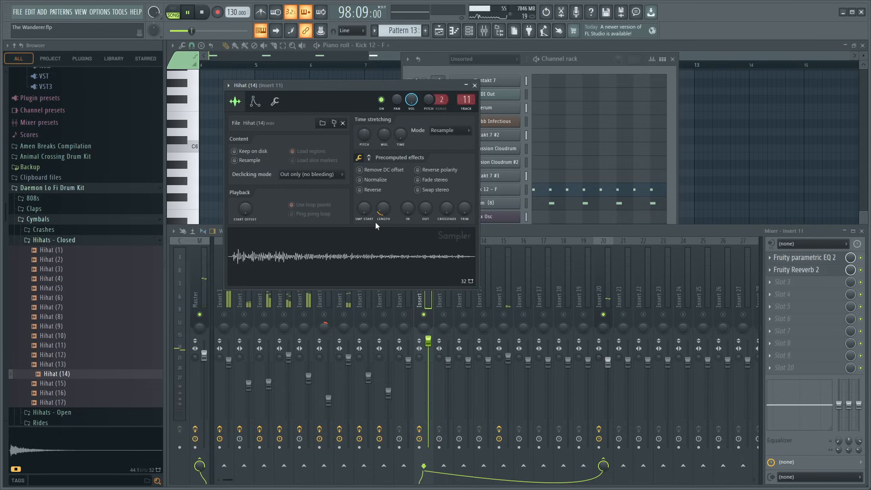
left_click_drag(384, 213, 383, 202)
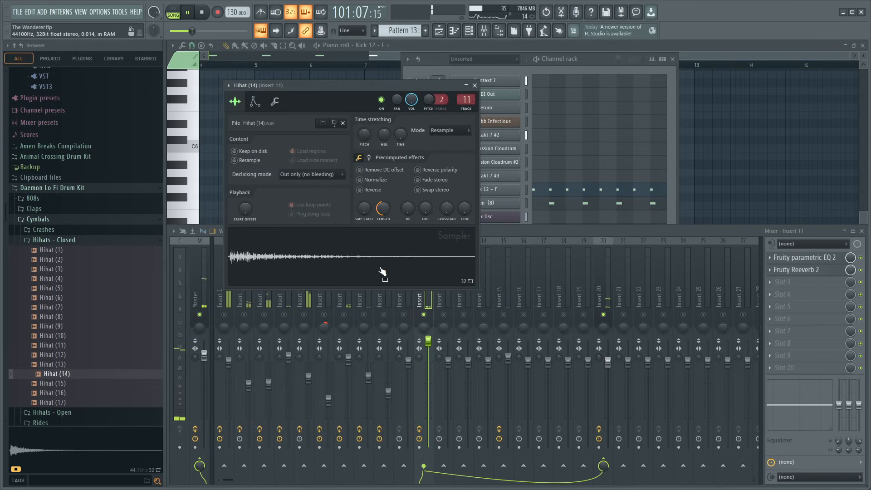
left_click(425, 324)
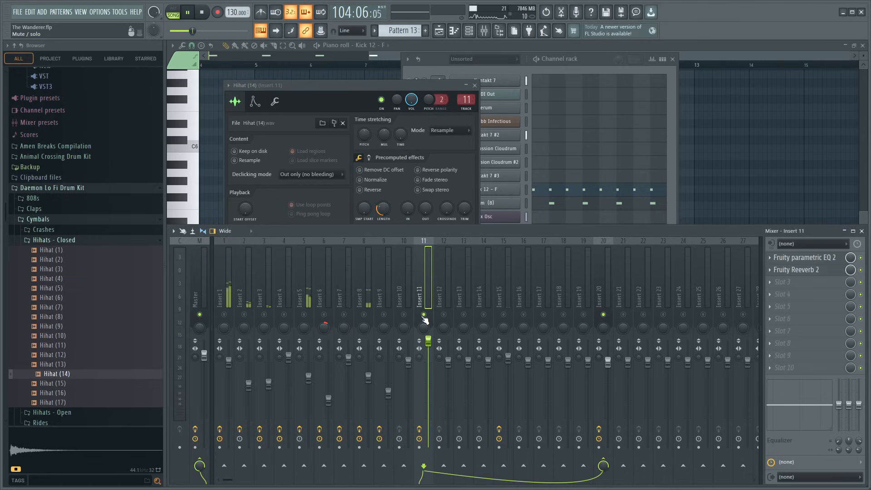
left_click(474, 85)
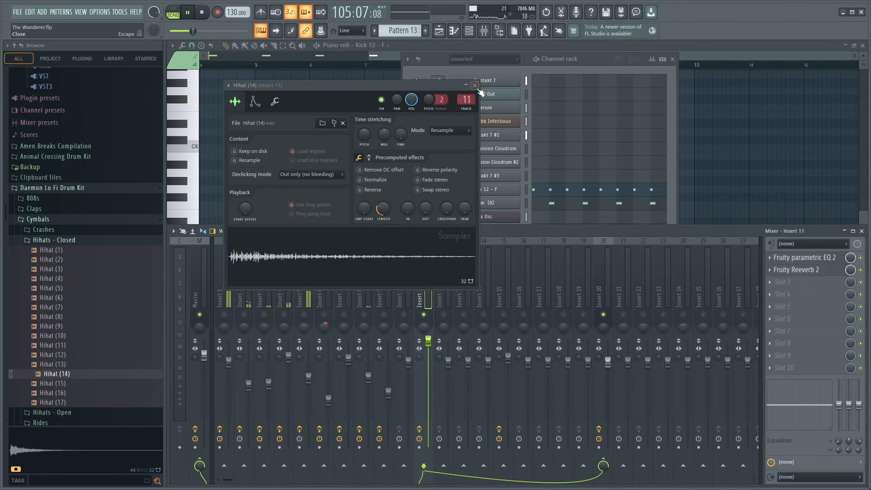
left_click(673, 60)
- Open Pattern 13's clip at bar 129 and play the full mix from there with the mixer shown
key("space")
left_click(862, 46)
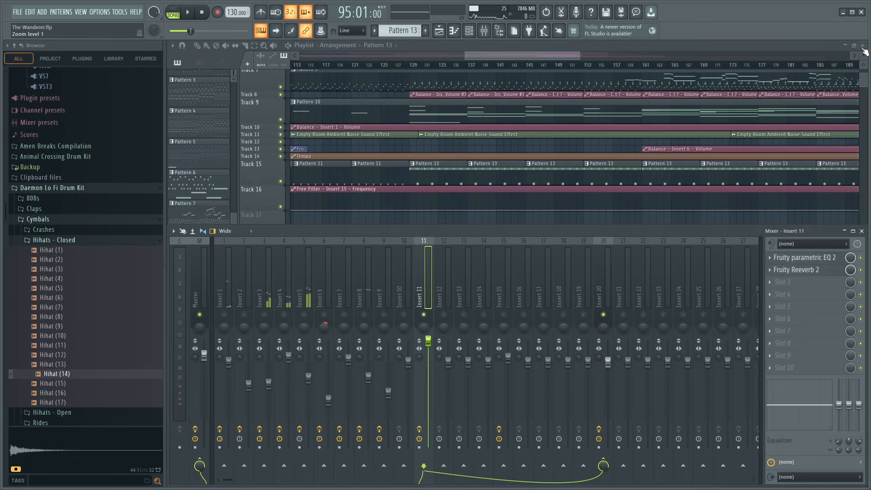
double_click(457, 169)
key("space")
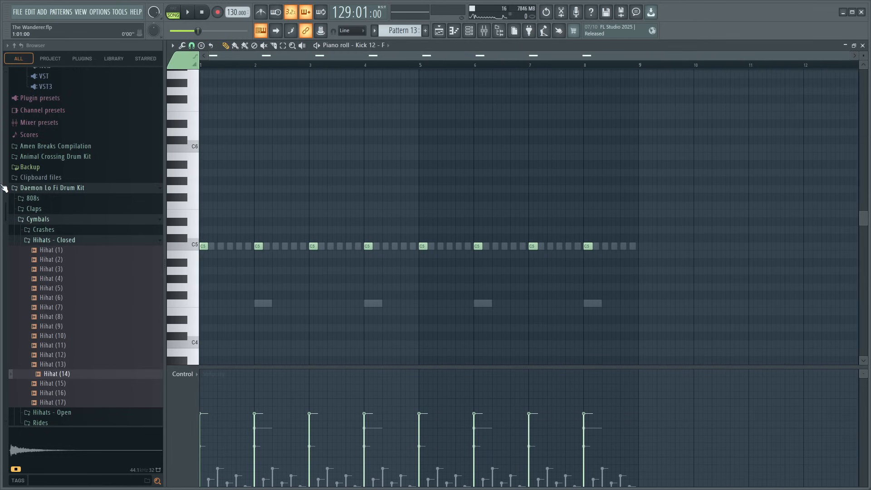
left_click(490, 33)
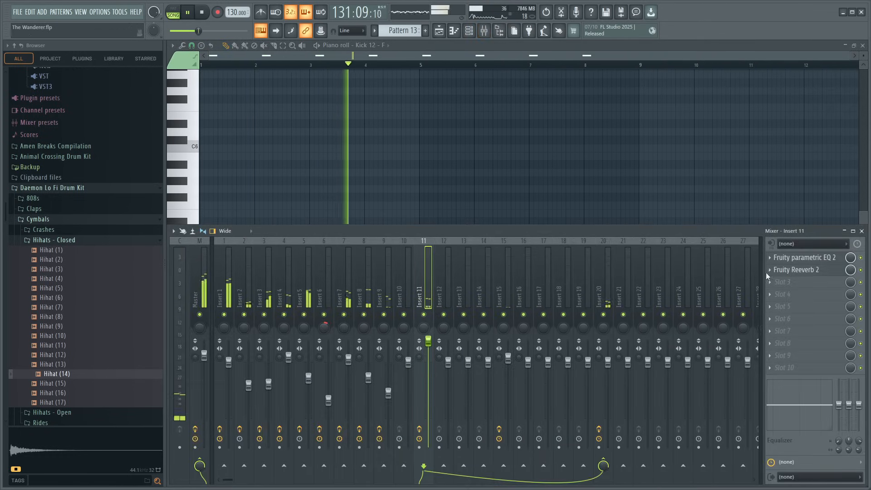
- In Insert 11's Parametric EQ 2, cut band 6 slightly near 4.6 kHz and lower the band 7 high shelf to about -10.8 dB
left_click(802, 257)
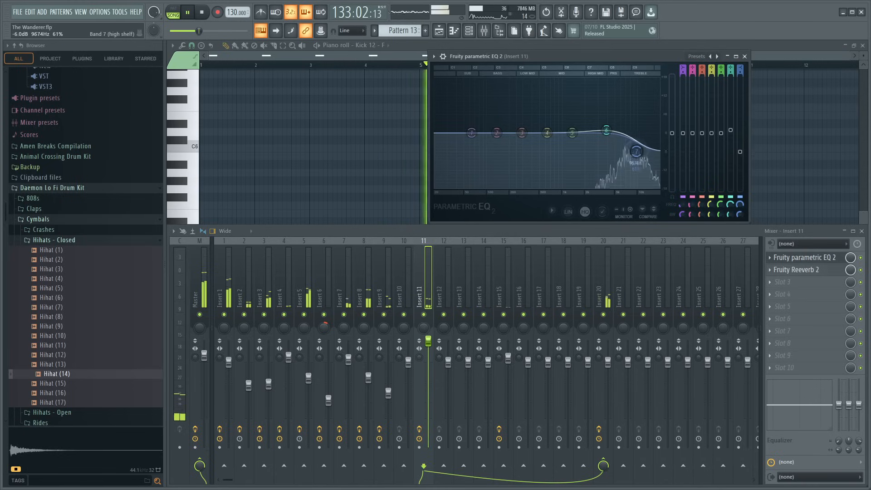
left_click_drag(607, 130, 612, 135)
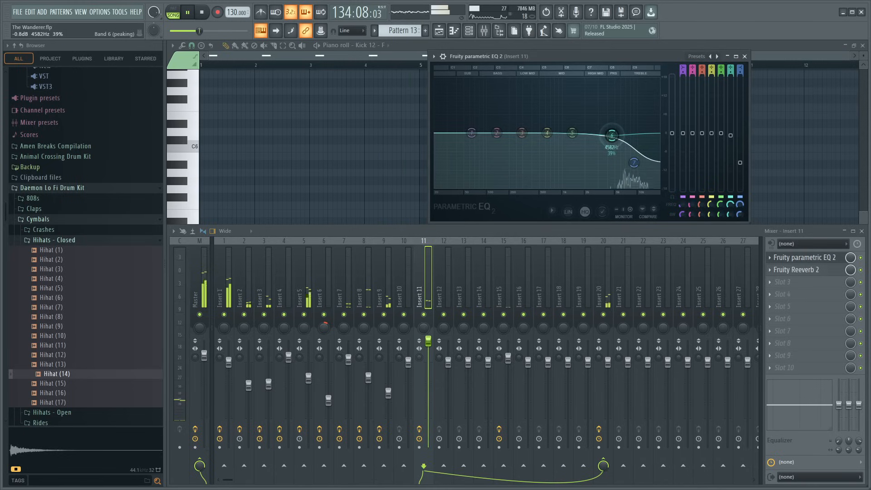
left_click_drag(634, 162, 635, 164)
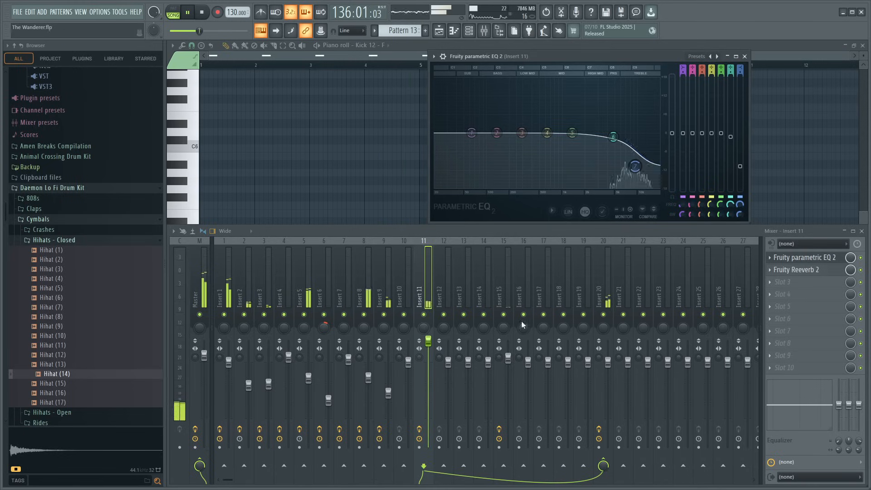
- Lower Insert 11's volume fader slightly, try it panned 17% right, and return its panning to centre
left_click_drag(428, 347, 424, 322)
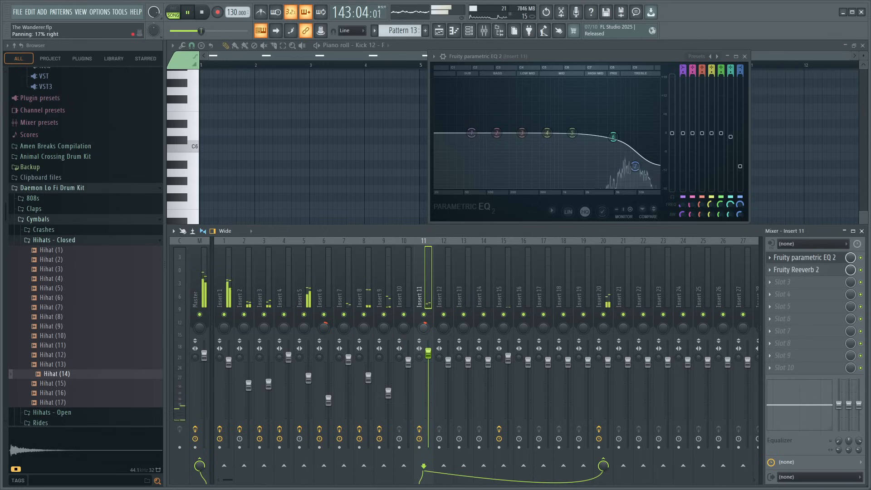
left_click(600, 334)
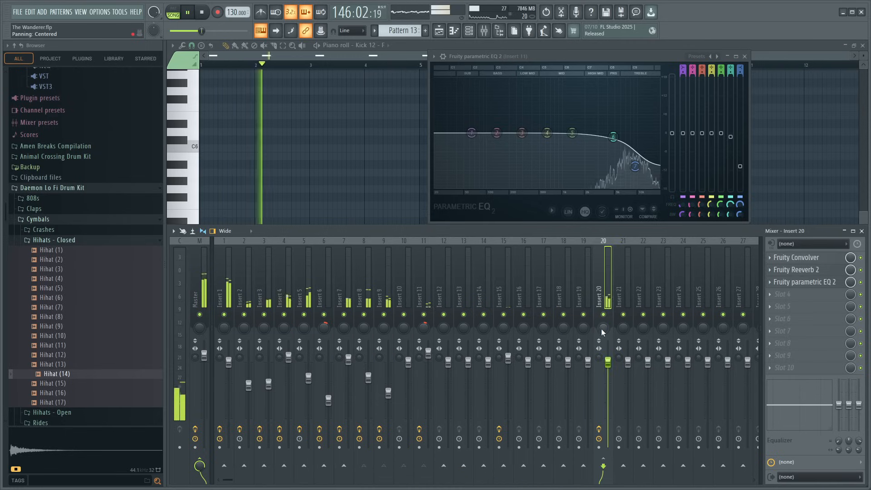
left_click(383, 328)
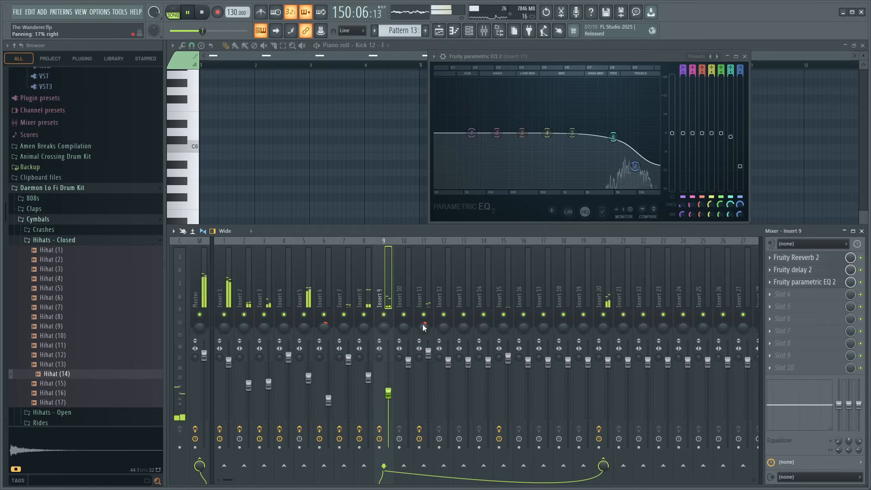
left_click_drag(425, 328, 425, 331)
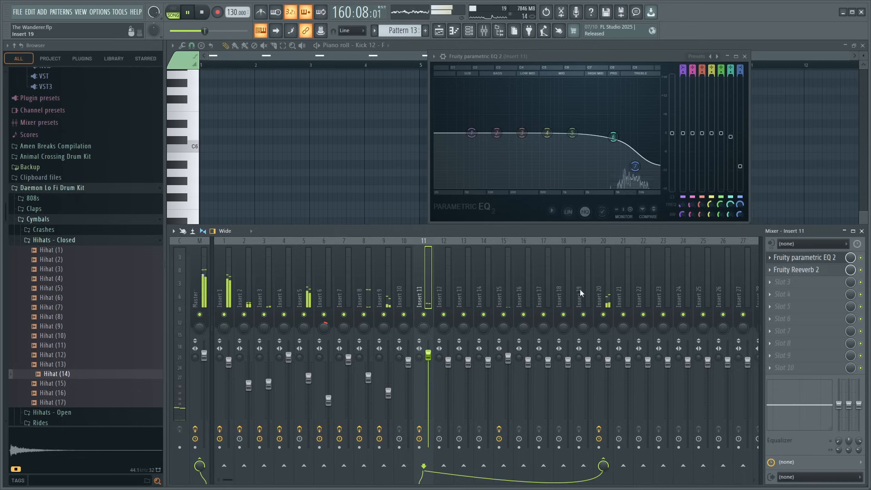
left_click(599, 276)
left_click(427, 282)
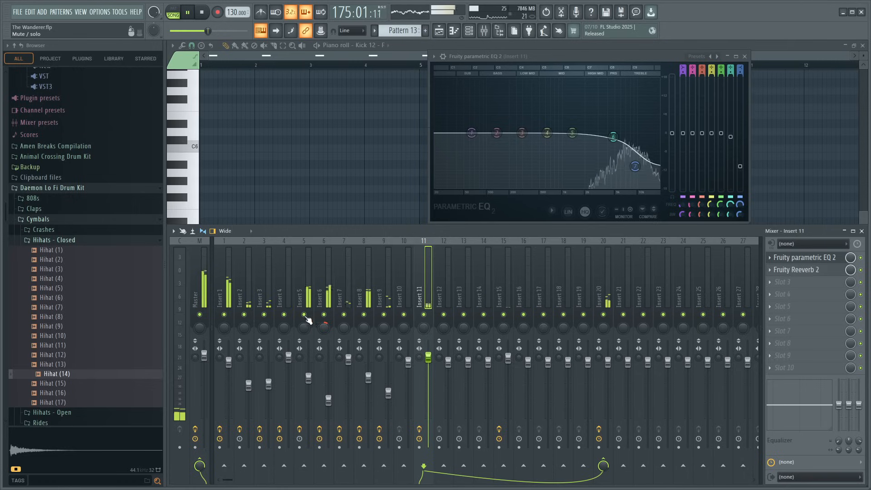
- Raise Insert 6's volume fader slightly and close the EQ, mixer and piano roll
left_click_drag(329, 400, 331, 390)
right_click(325, 315)
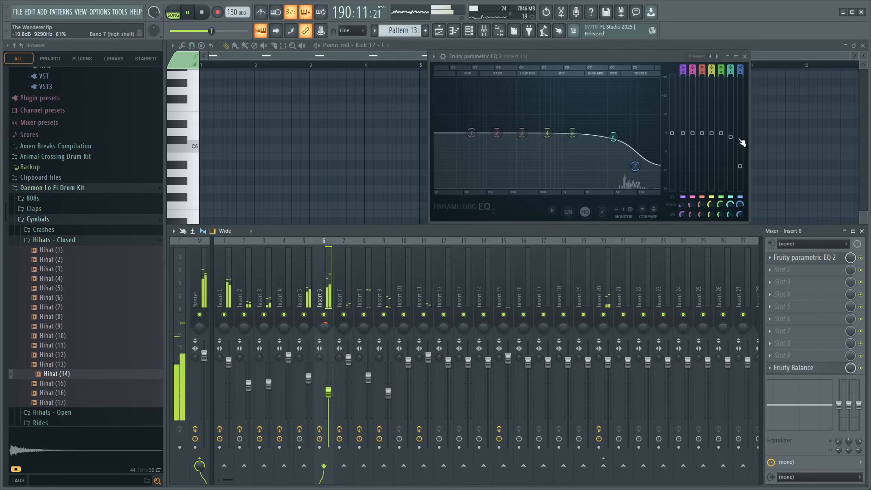
left_click(749, 58)
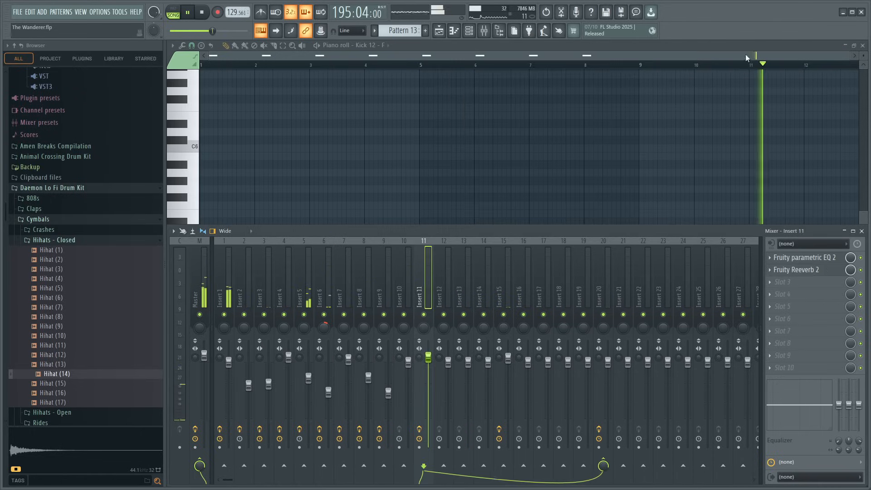
left_click(862, 231)
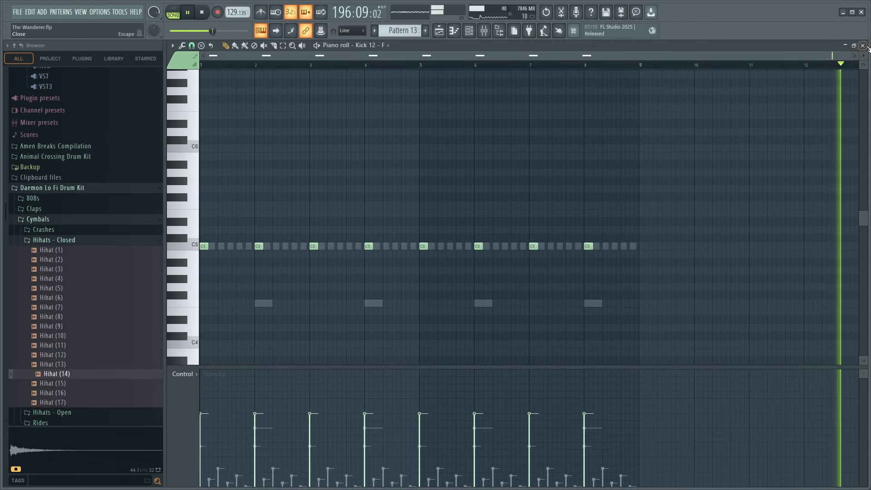
left_click(862, 45)
- Replace the Pattern 13 clips from bar 161 on Track 15 with four back-to-back clips of its copy, Pattern 14
left_click(374, 68)
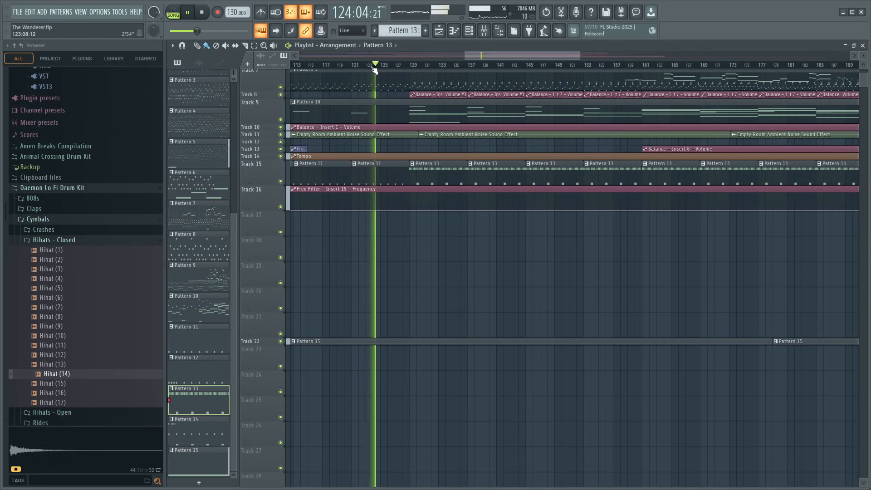
left_click(670, 220)
scroll(690, 68, "down", 4)
right_click(757, 163)
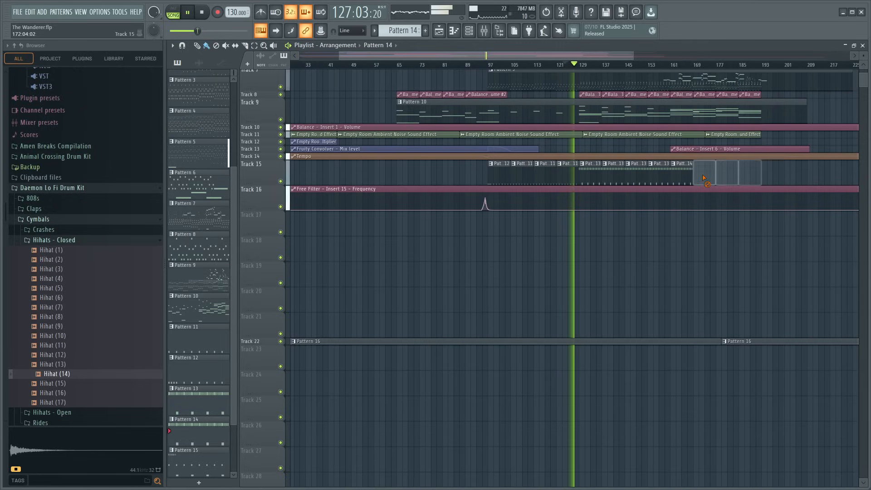
left_click(691, 173, "ctrl")
key("ctrl+b")
key("ctrl+b")
key("ctrl+b")
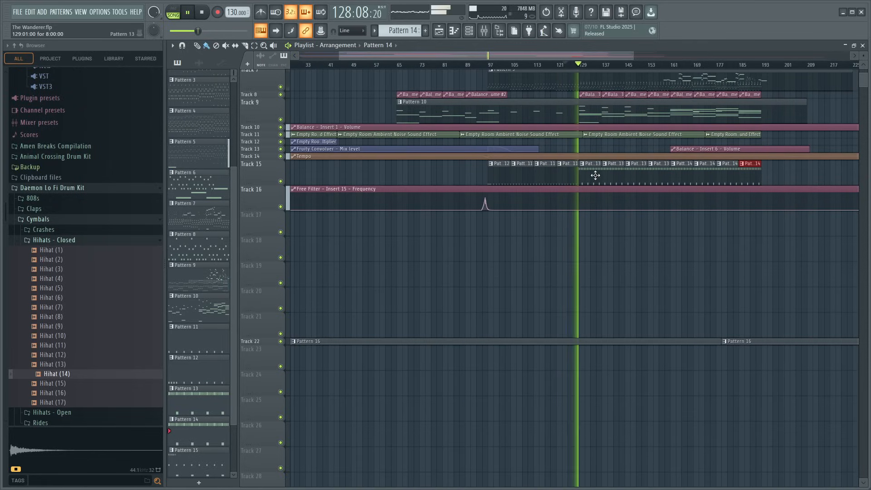
- Examine Pattern 13's kick and Hihat (14) notes in the piano roll and return to the playlist
double_click(595, 176)
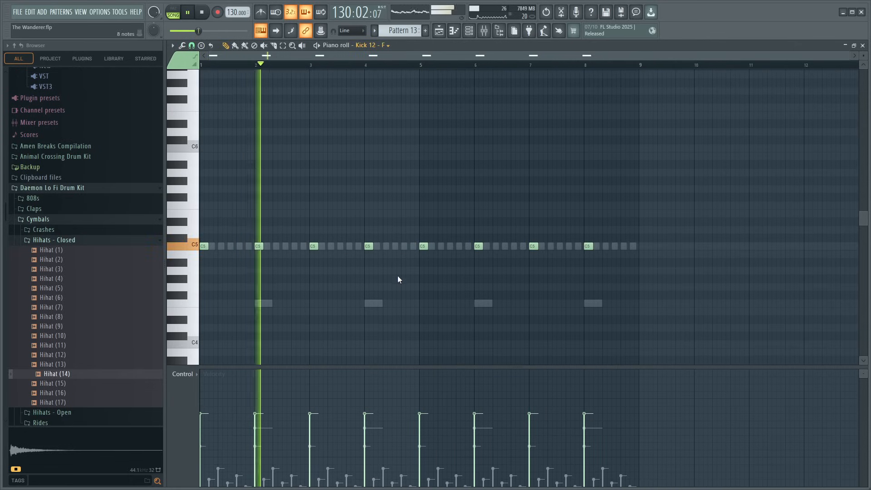
key("Down")
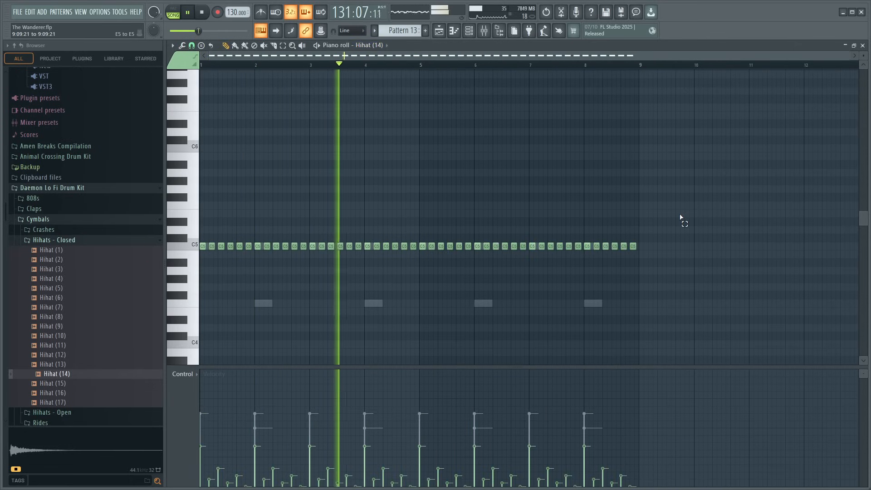
left_click(863, 46)
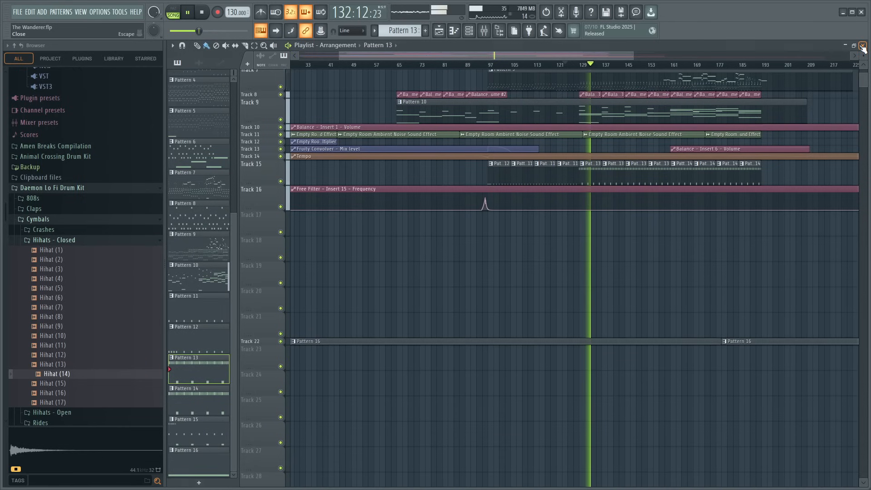
- Add Fruity Balance to slot 10 of Insert 11 and create an automation clip for its volume
scroll(618, 60, "up", 4)
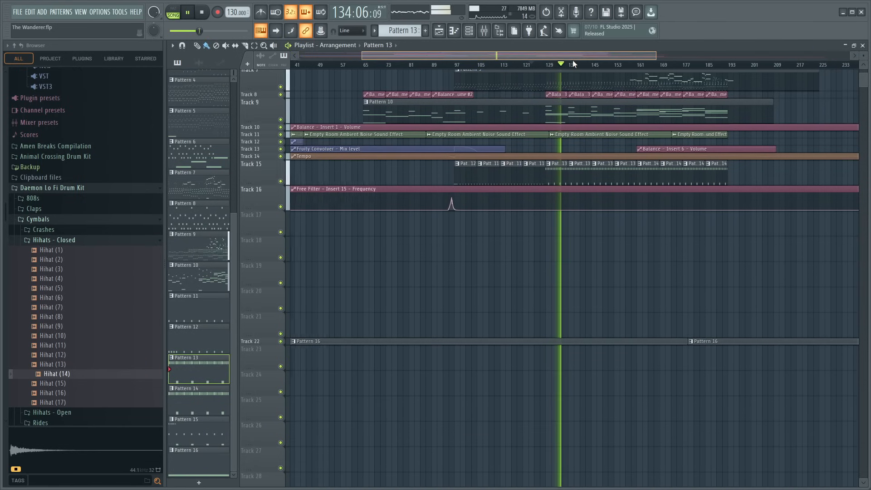
left_click(484, 31)
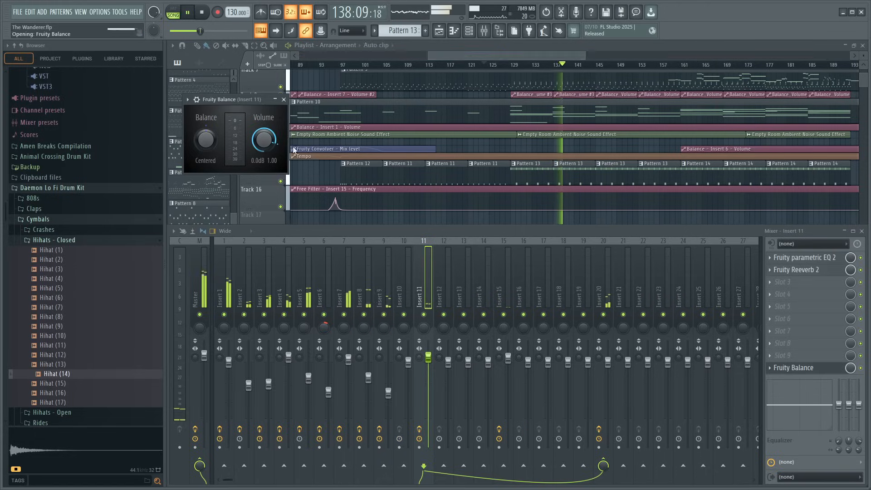
left_click(284, 99)
left_click(862, 232)
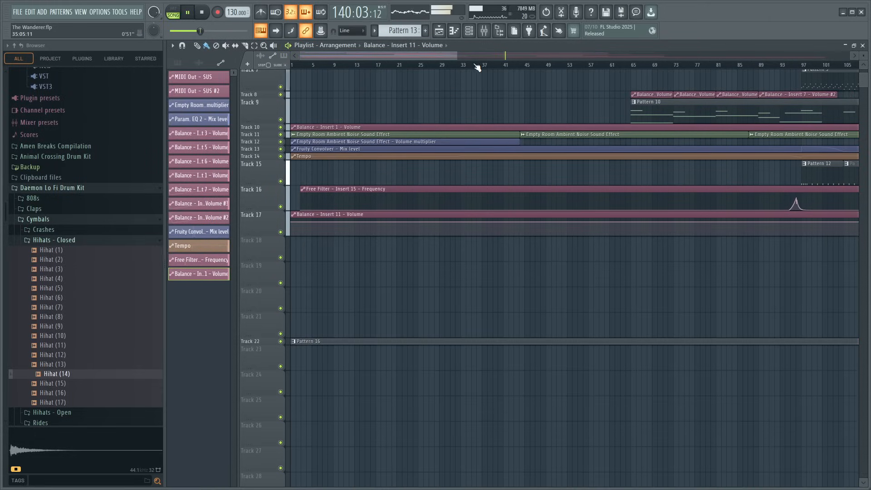
- Move the Insert 11 volume automation clip on Track 17 to bar 129, slice it at bar 153 and delete the remainder
scroll(478, 67, "down", 6)
left_click_drag(315, 214, 505, 213)
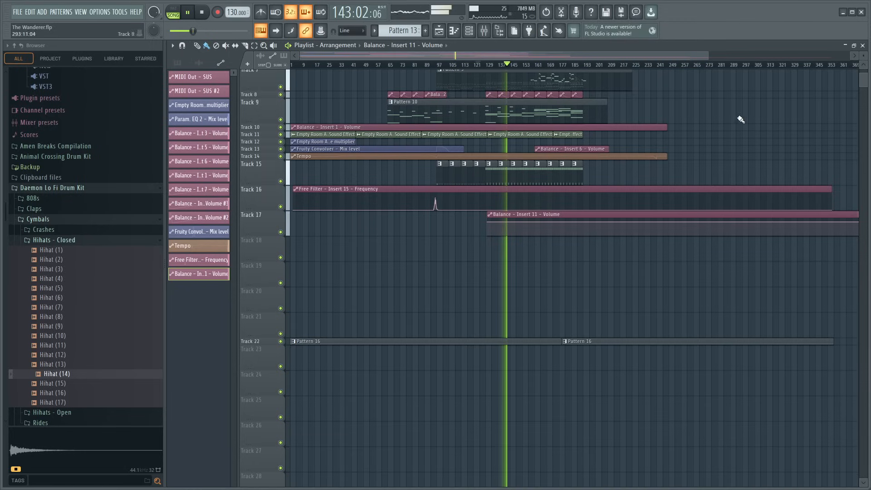
left_click(480, 67)
scroll(480, 67, "up", 8)
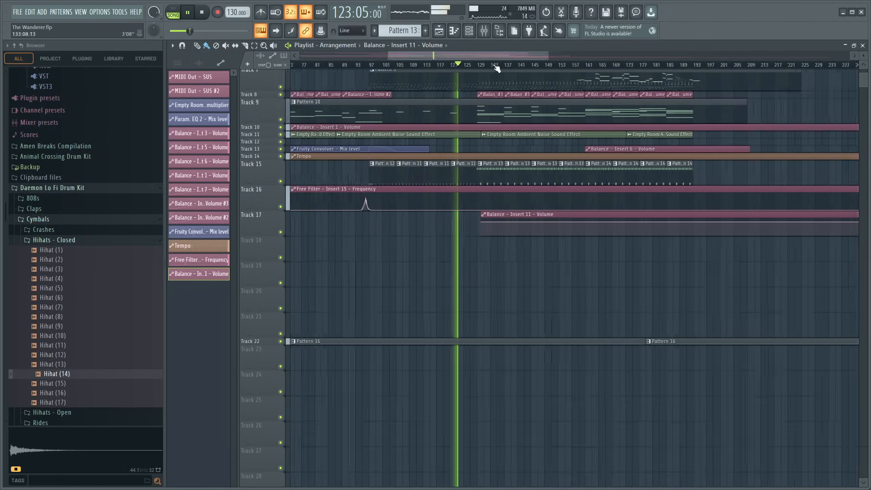
left_click_drag(440, 215, 428, 215)
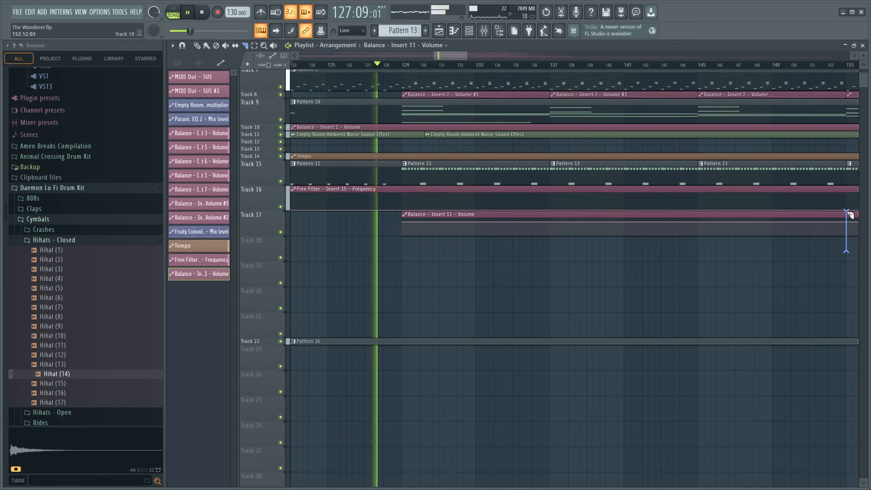
left_click(198, 47)
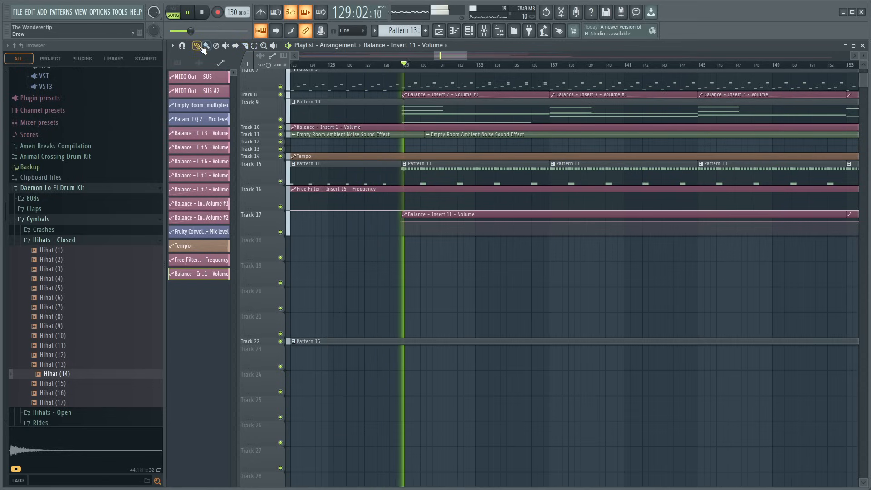
right_click(850, 226)
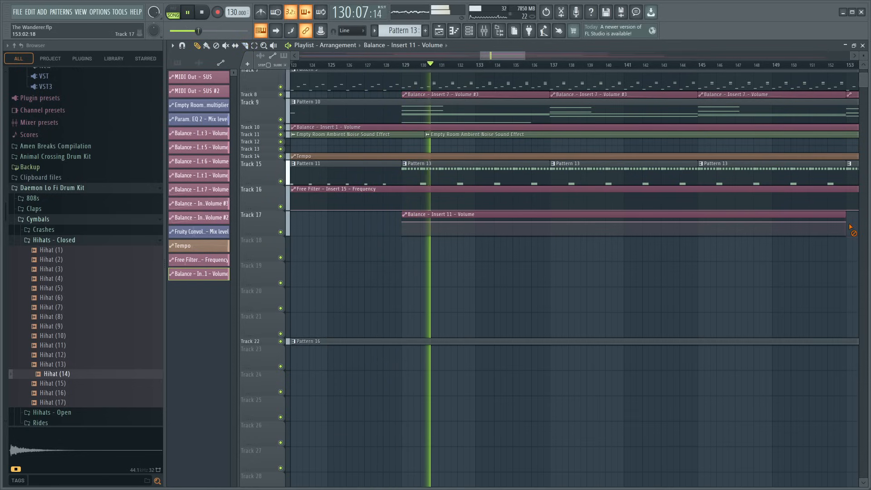
- Shape the Insert 11 volume automation into a gradual fade-in from zero at bar 129 to a new point near bar 149
right_click(772, 223)
left_click_drag(403, 222, 406, 241)
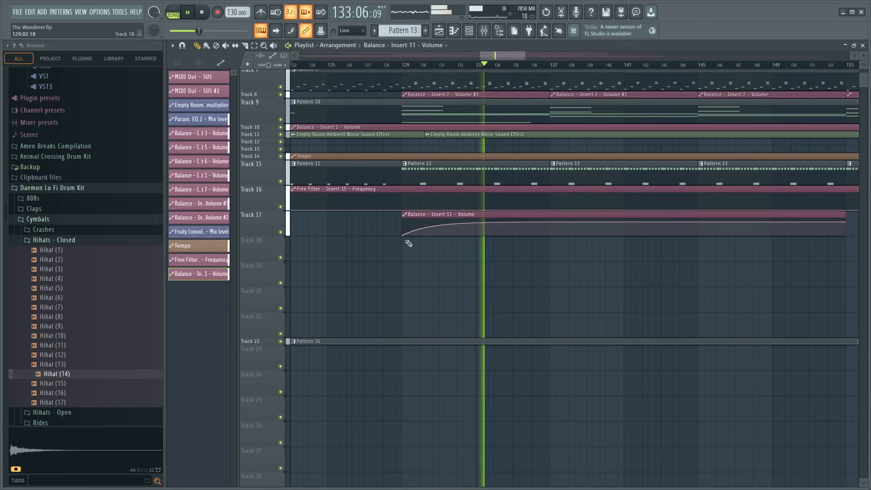
left_click_drag(587, 222, 588, 227)
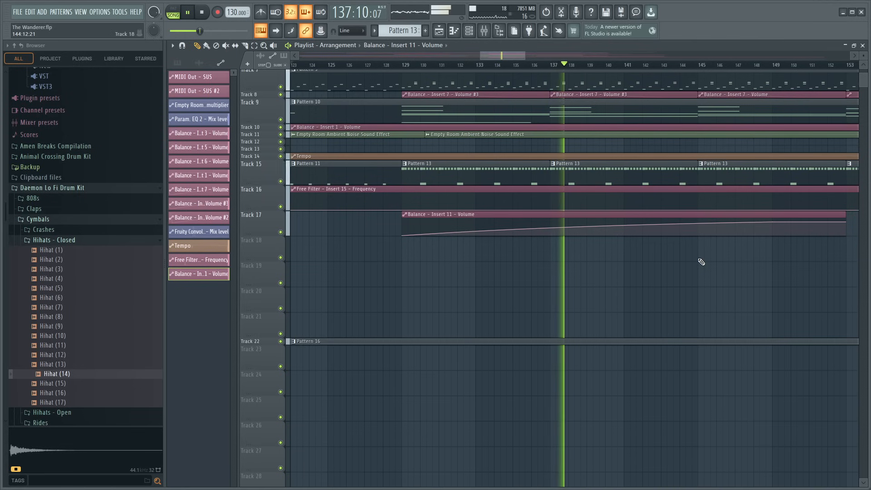
key("F9")
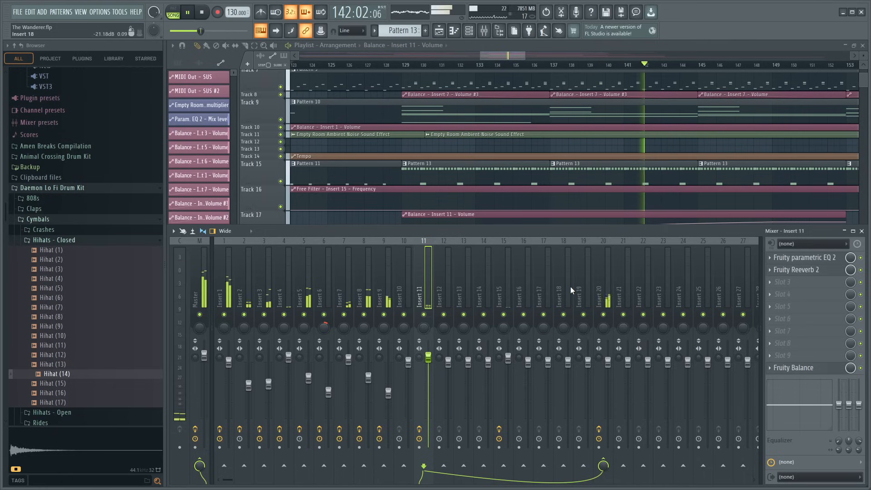
- Lower the band 7 high shelf further in Insert 11's Fruity parametric EQ 2 and compare the hi-hat soloed and in the mix
left_click(807, 260)
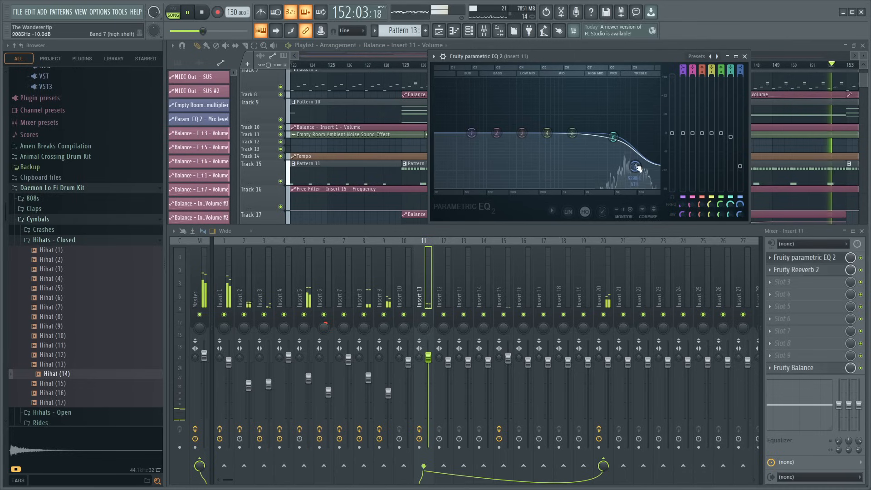
mouse_move(636, 167)
left_mouse_down()
mouse_move(627, 176)
mouse_move(634, 184)
left_mouse_up()
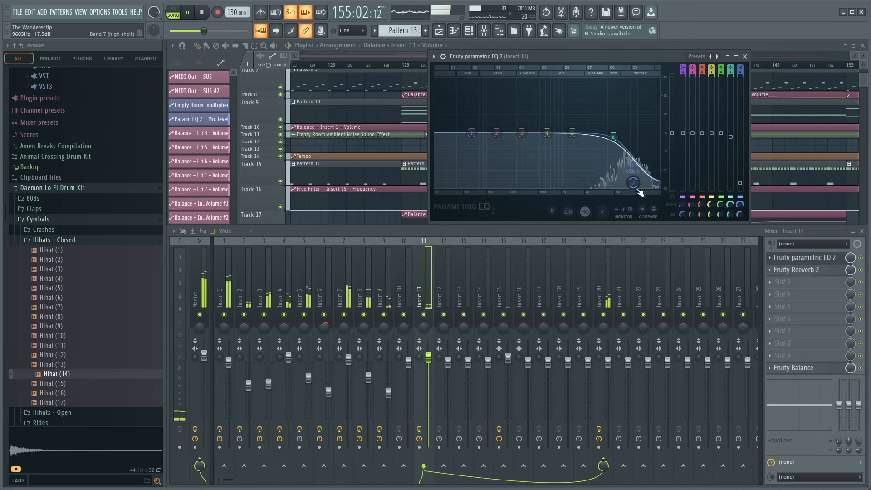
right_click(424, 315)
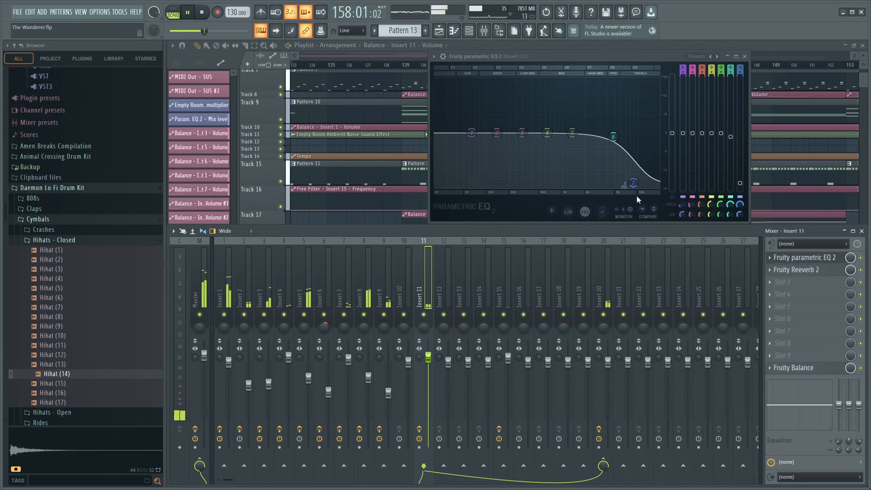
left_click(746, 57)
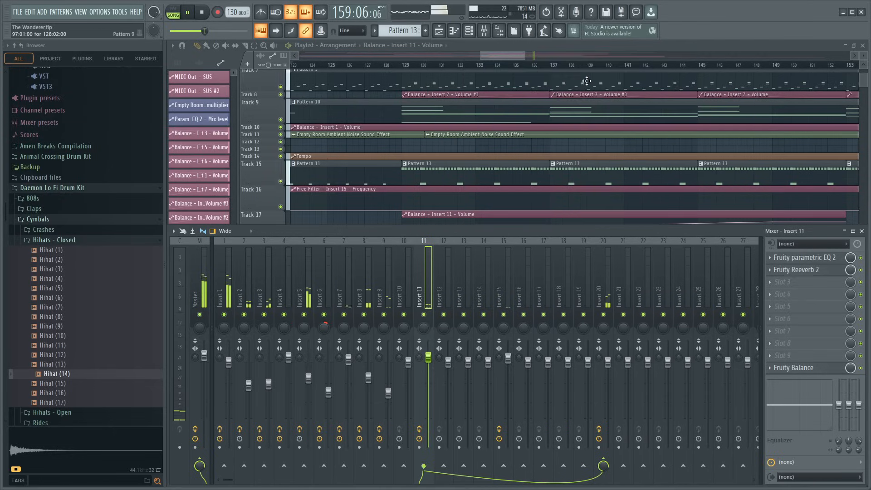
- Stop playback and open a Pattern 14 clip from Track 15 in the piano roll
scroll(554, 60, "down", 5)
left_click(543, 55)
left_click_drag(543, 54, 582, 64)
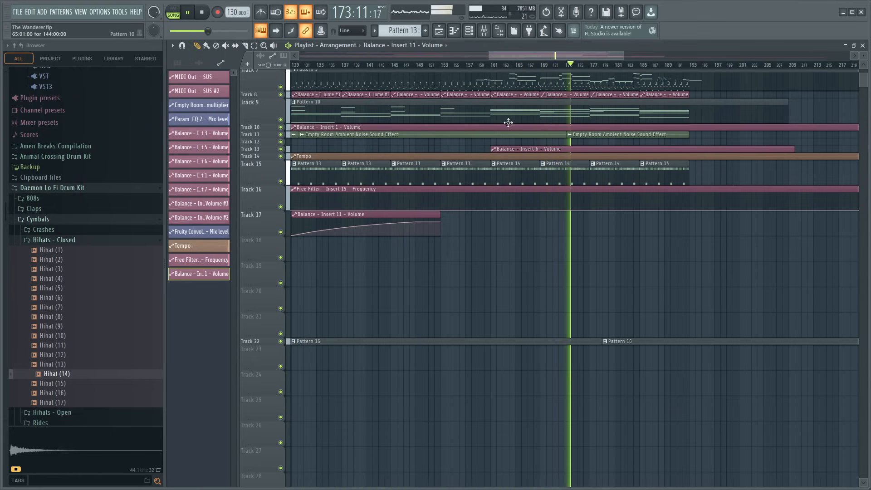
key("space")
double_click(516, 176)
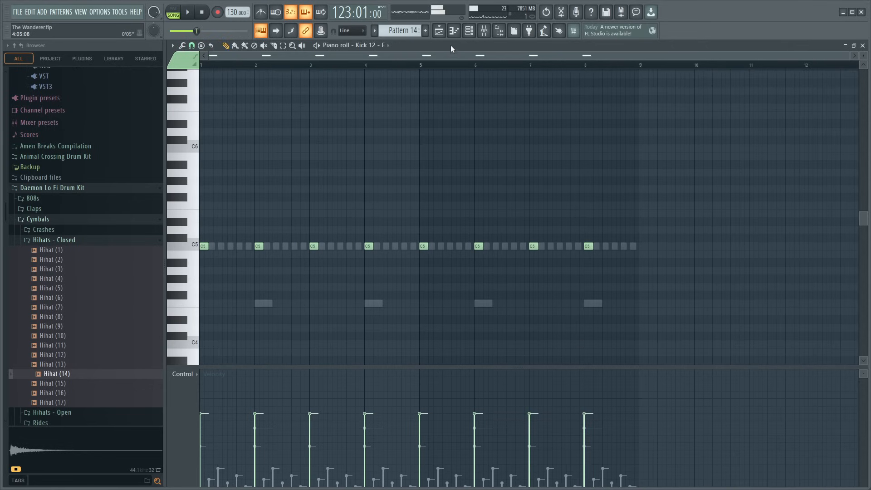
- Inspect the Hihat (14) and Percussion (7) sampler channels in the channel rack and collapse the Hihats - Closed folder
left_click(469, 30)
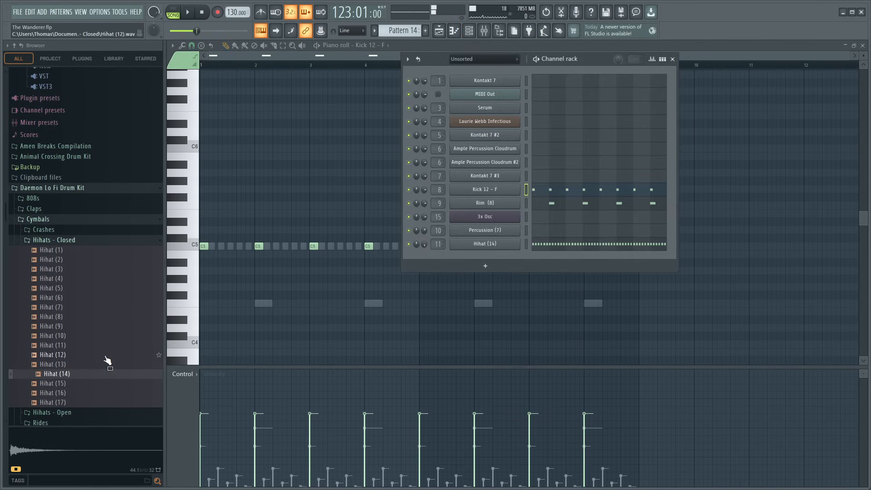
left_click(66, 241)
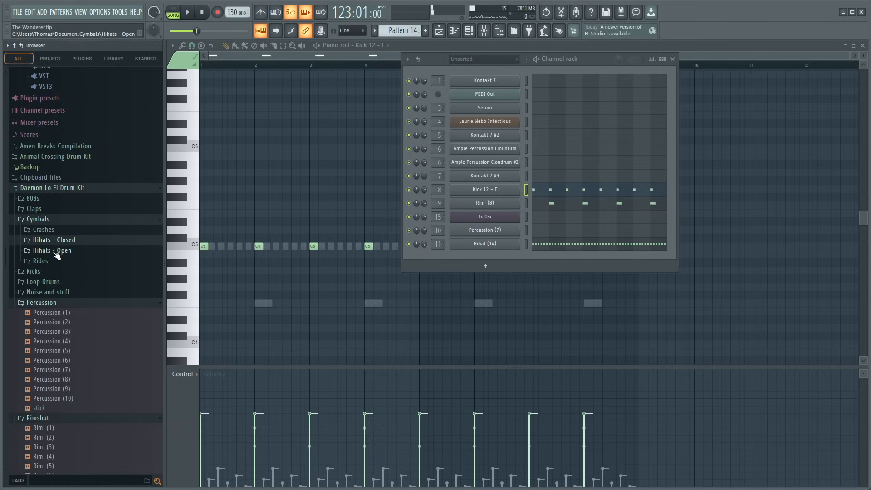
left_click(467, 246)
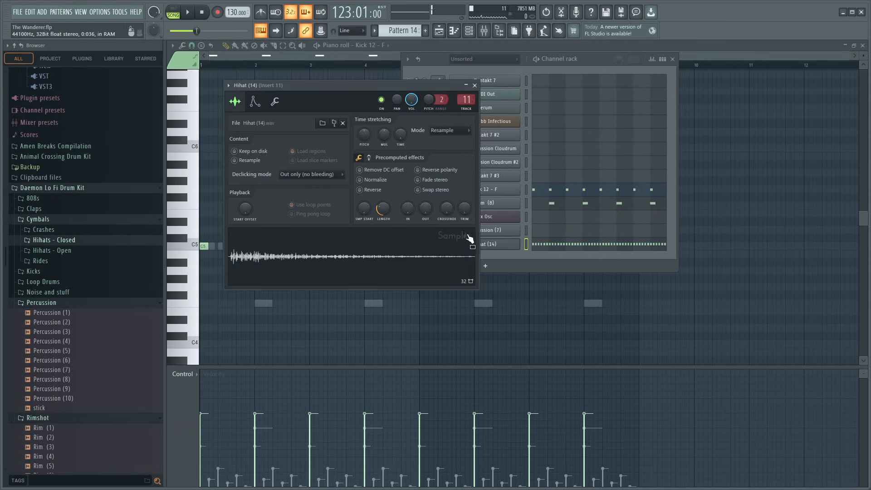
left_click(475, 86)
left_click(497, 231)
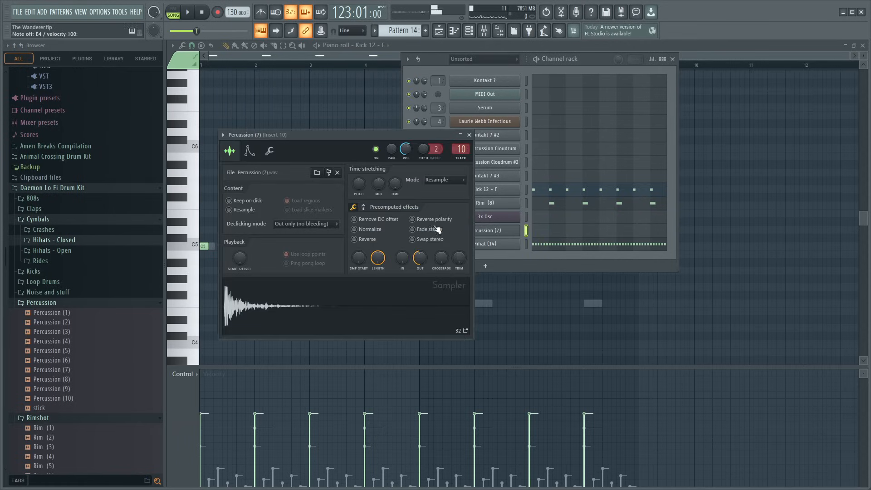
left_click(470, 134)
left_click(675, 59)
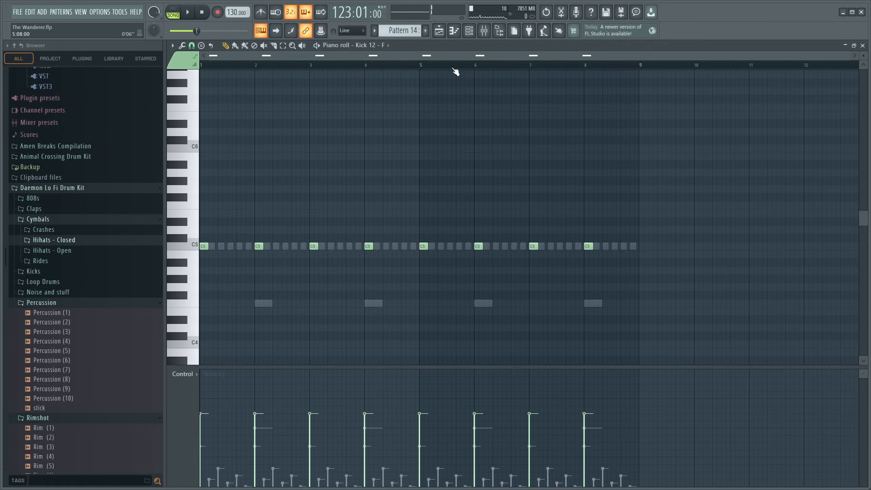
- Switch Pattern 14's piano roll to the Percussion (7) channel and start song playback from bar 161
scroll(473, 57, "up", 3)
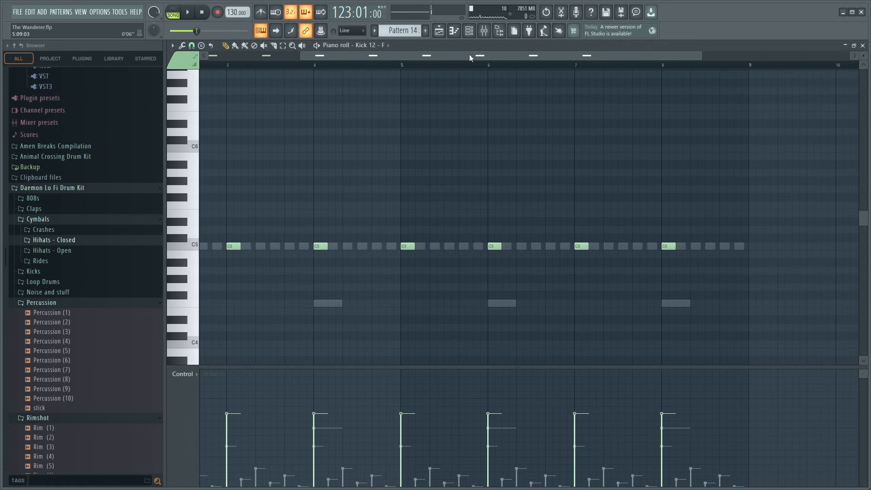
left_click(394, 311)
scroll(366, 70, "up", 3)
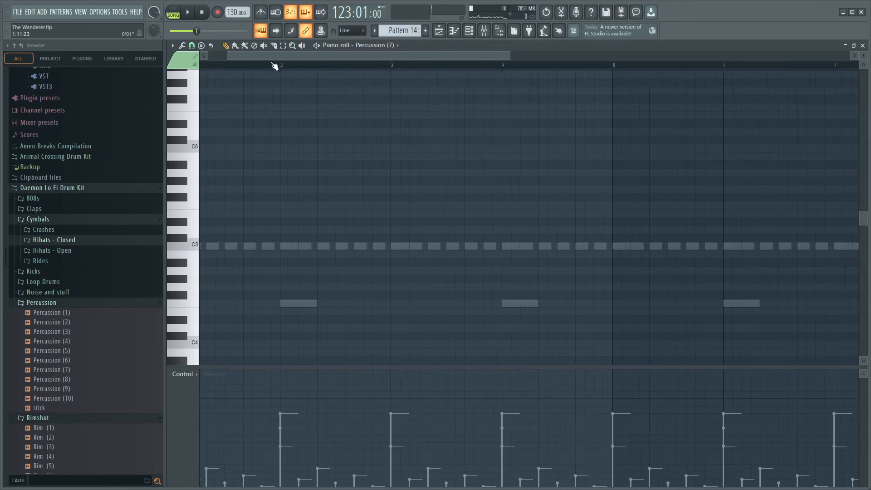
scroll(305, 207, "down", 2)
scroll(306, 208, "down", 1)
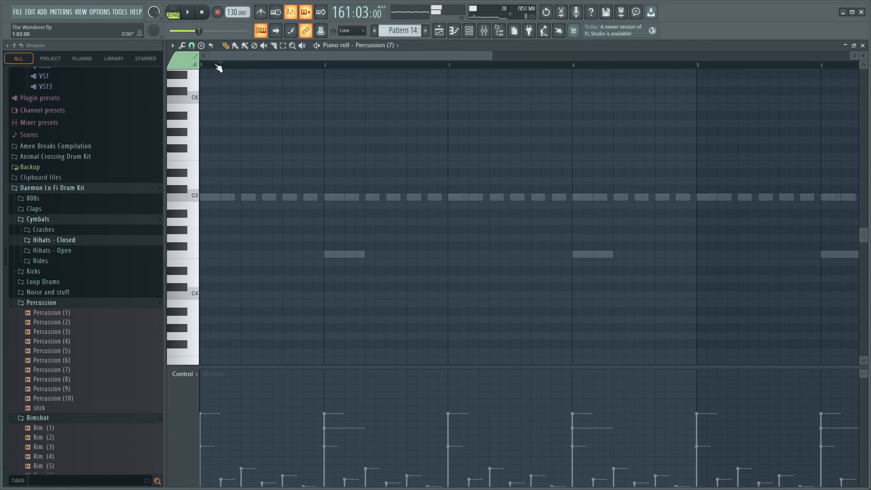
key("space")
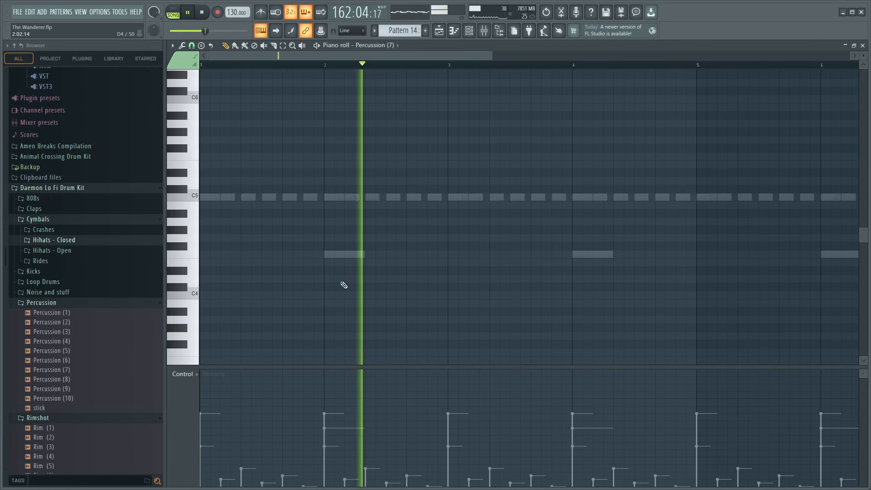
- Add a Percussion (7) note on C4 at bar 2, lengthen it, lower its velocity and audition it
left_click(327, 303)
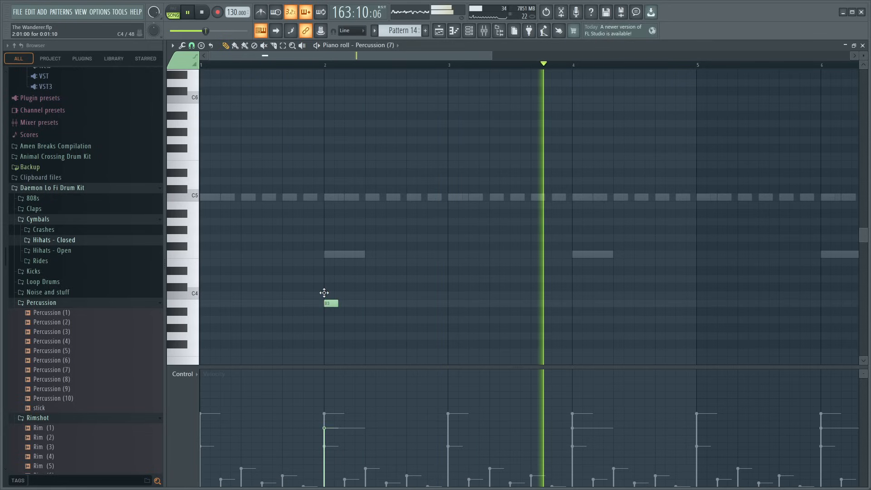
left_click_drag(324, 293, 368, 296)
key("ctrl+a")
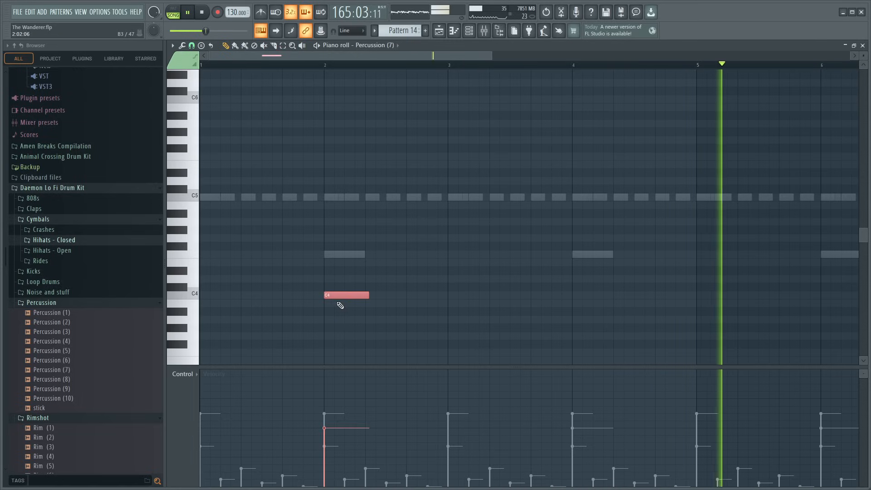
left_click(313, 66)
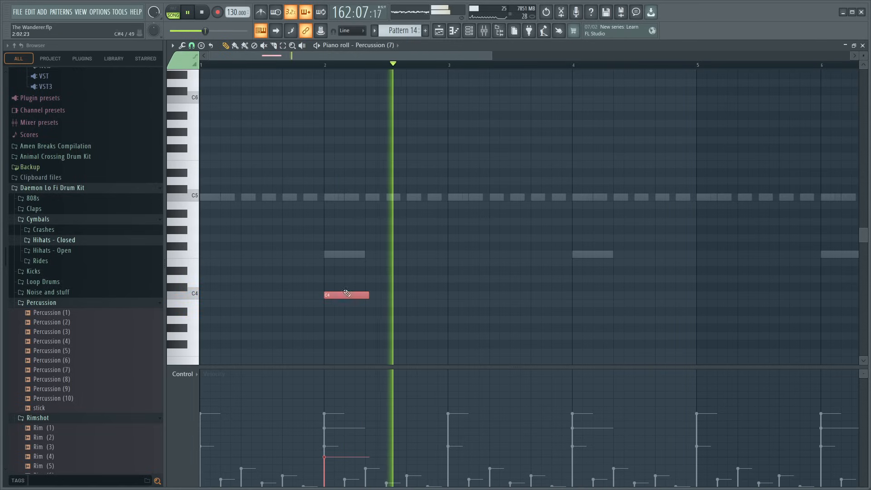
key("space")
- Move the Percussion (7) note to G#4 at the start of bar 1
key("space")
left_click_drag(332, 267, 203, 231)
right_click(350, 256)
key("space")
left_click(339, 255)
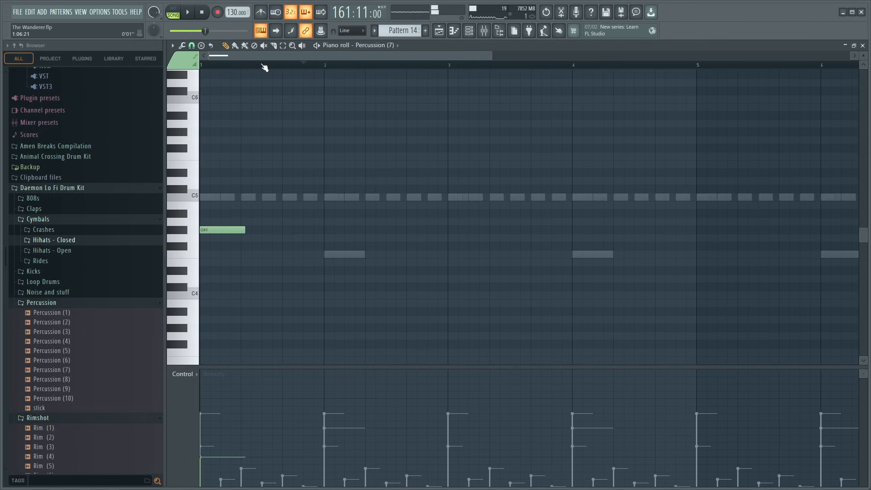
scroll(265, 67, "up", 3)
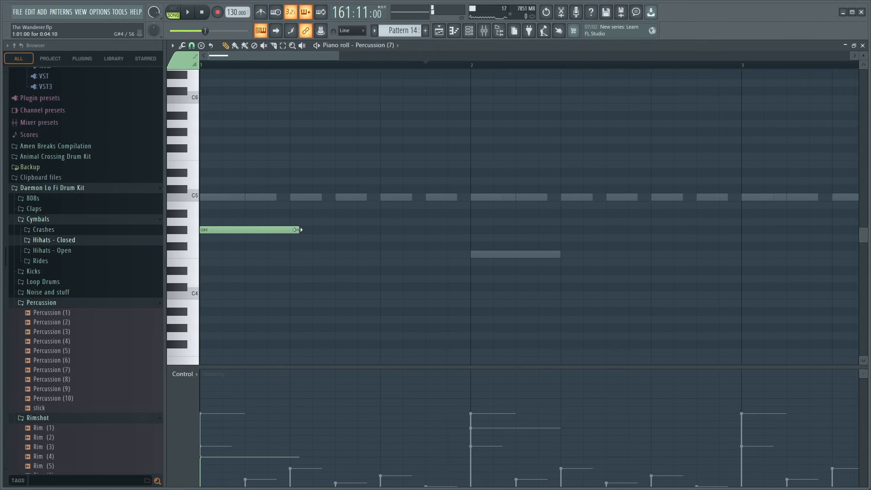
- Raise the G#4 note's velocity, switch to pattern playback and shorten the note to end just before step 3
left_click(269, 230)
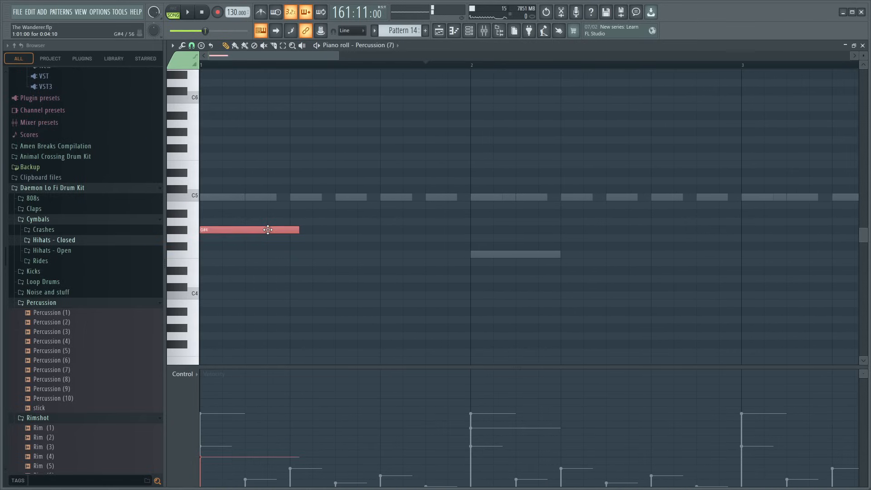
left_click(178, 12)
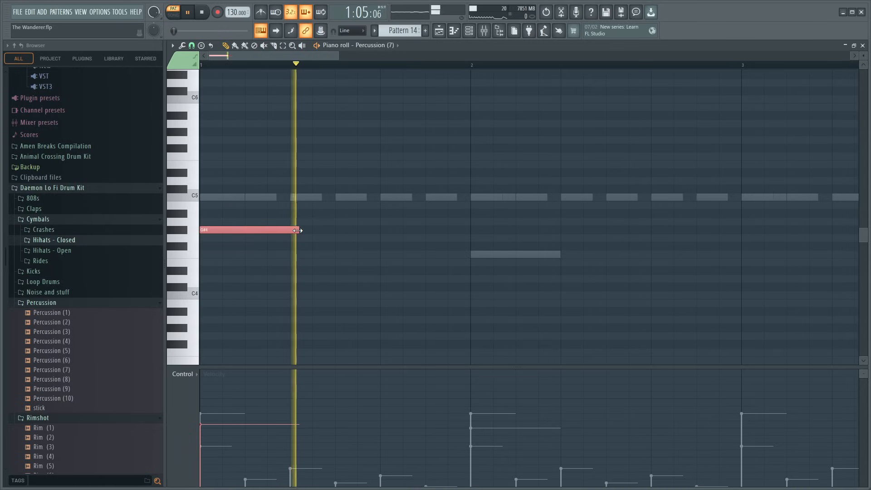
left_click_drag(298, 231, 253, 232)
- Add short F4 notes on steps 3, 4 and 5 of bar 1, with the middle one softest, and audition them
left_click(249, 230)
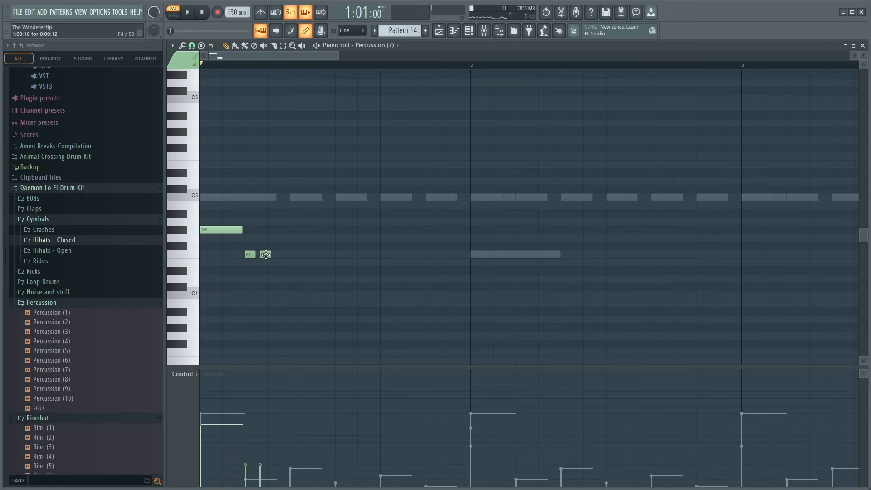
key("space")
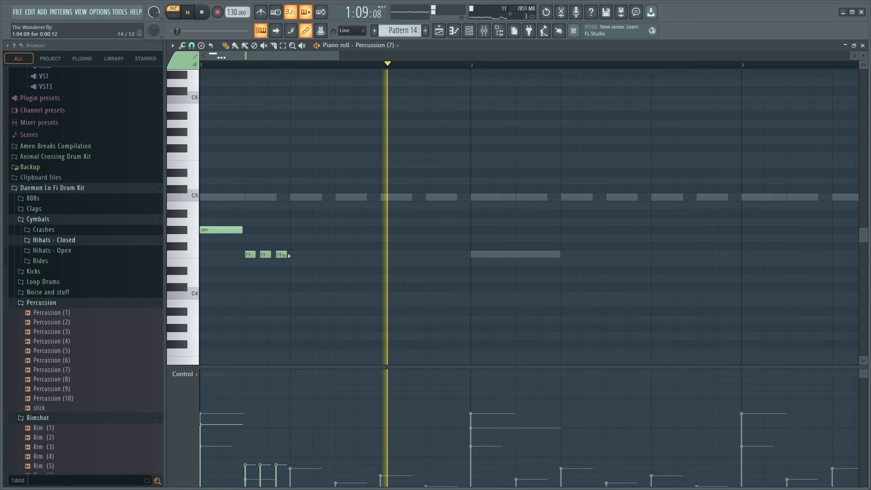
key("space")
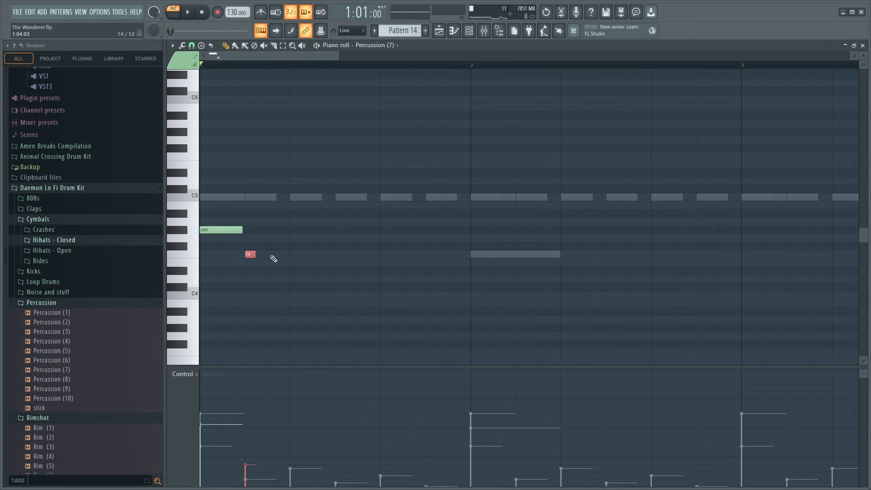
left_click(295, 255)
key("space")
key("space")
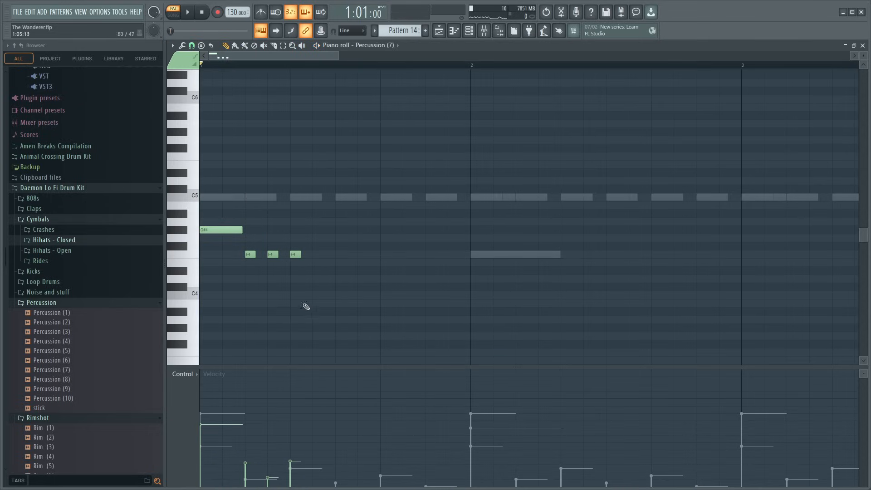
- Add short F4 notes on steps 7 and 9 of bar 1 for Percussion (7), with step 7 louder, while auditioning
key("space")
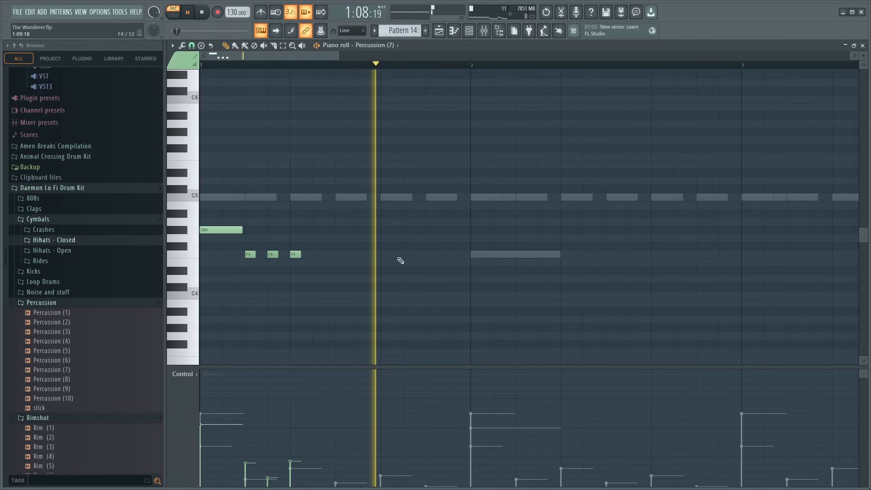
key("space")
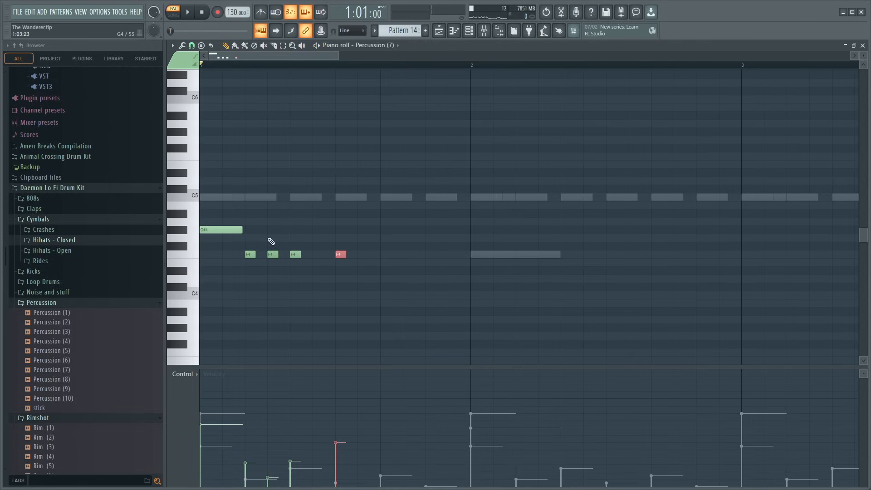
key("space")
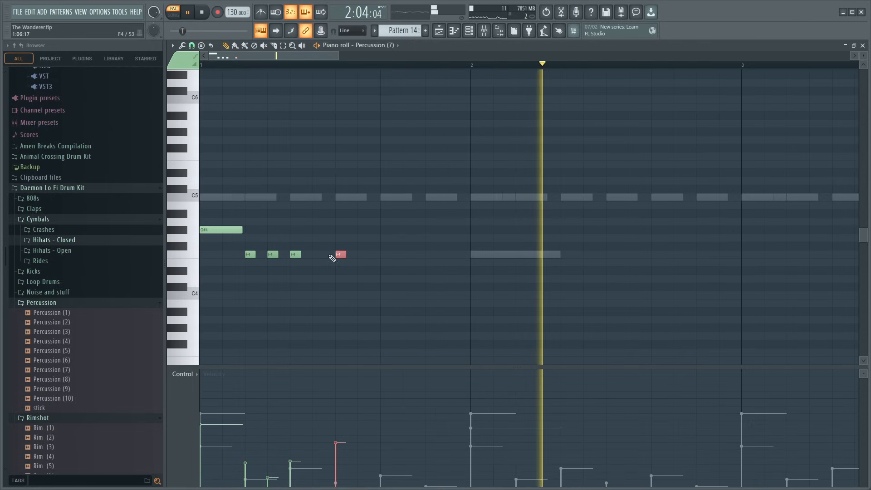
left_click(389, 267, "ctrl")
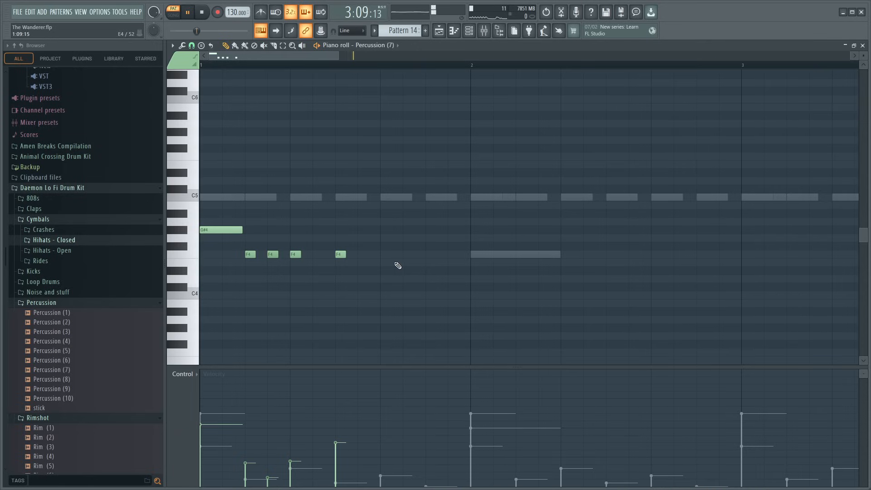
key("space")
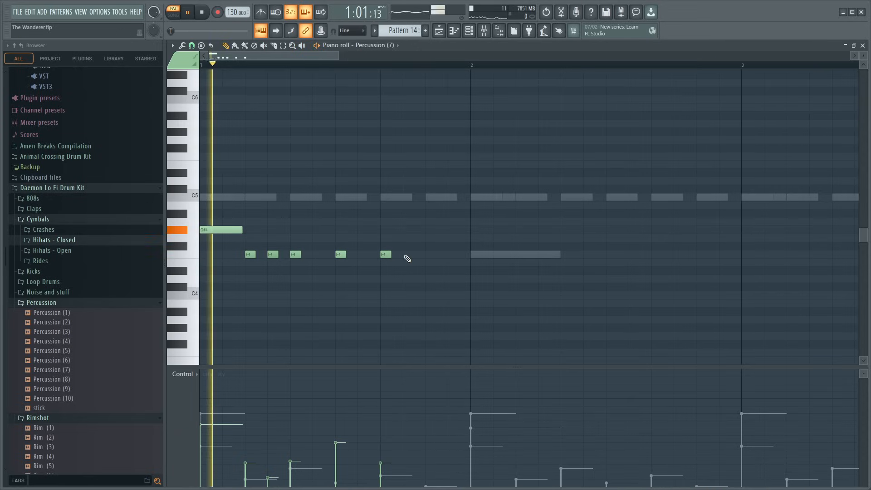
key("space")
- Add a short F4 note on step 11, then shorten the step 9 note, lower its velocity and audition the pattern
left_click(429, 256)
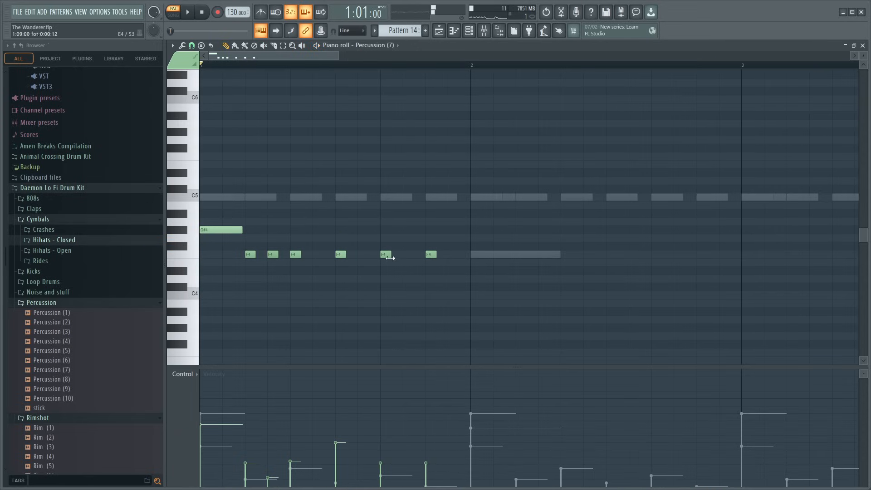
key("space")
left_click(431, 254, "ctrl")
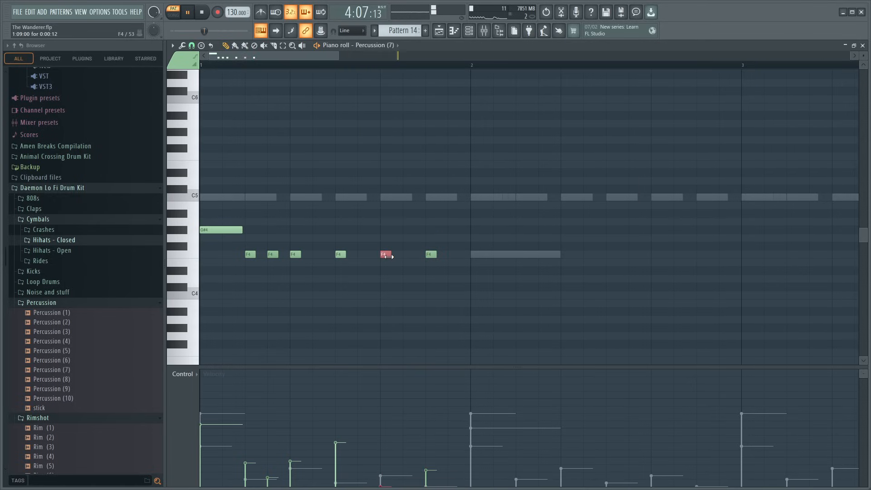
key("space")
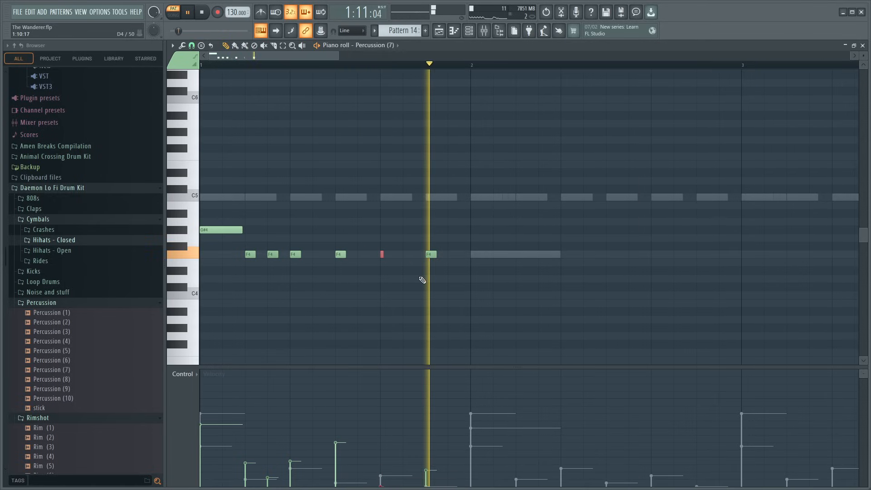
key("space")
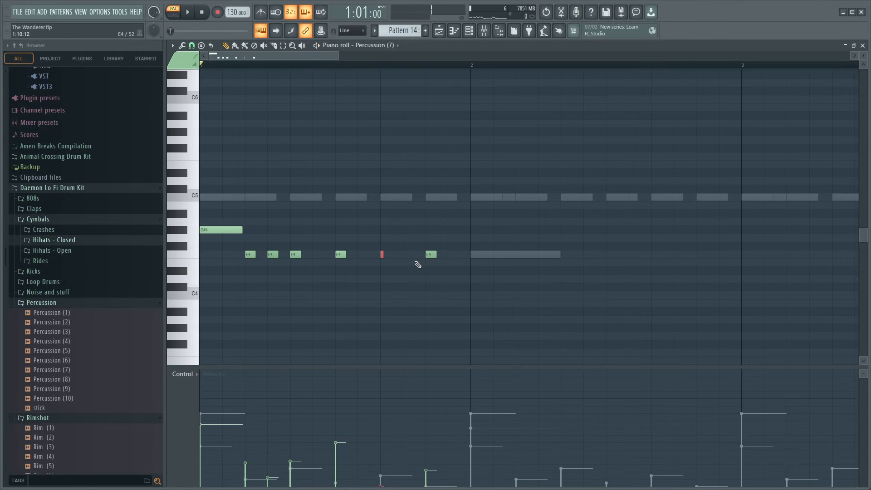
- Audition the pattern from bars 1 and 2, adding short G#4 notes on steps 3 and 5 of bar 2
key("space")
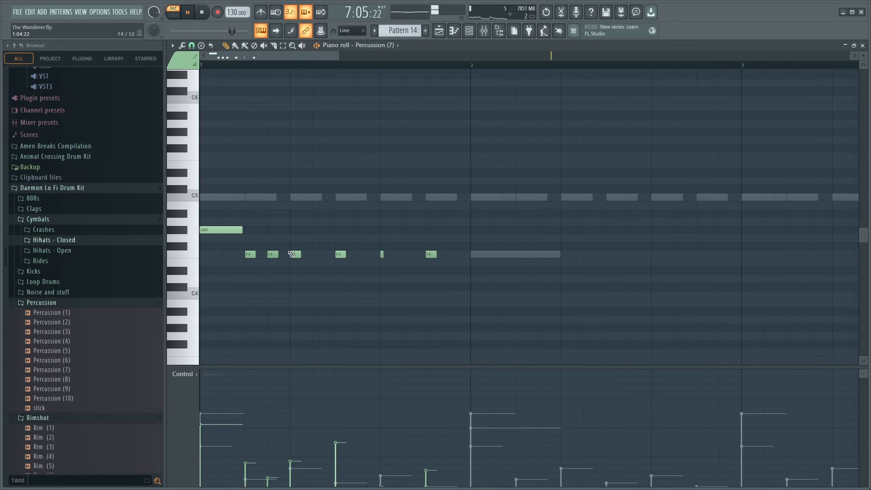
left_click(485, 65)
key("space")
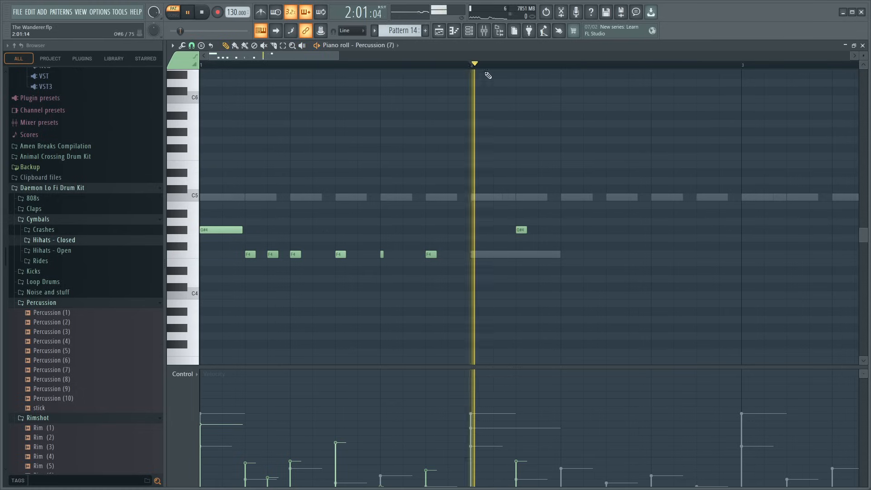
key("space")
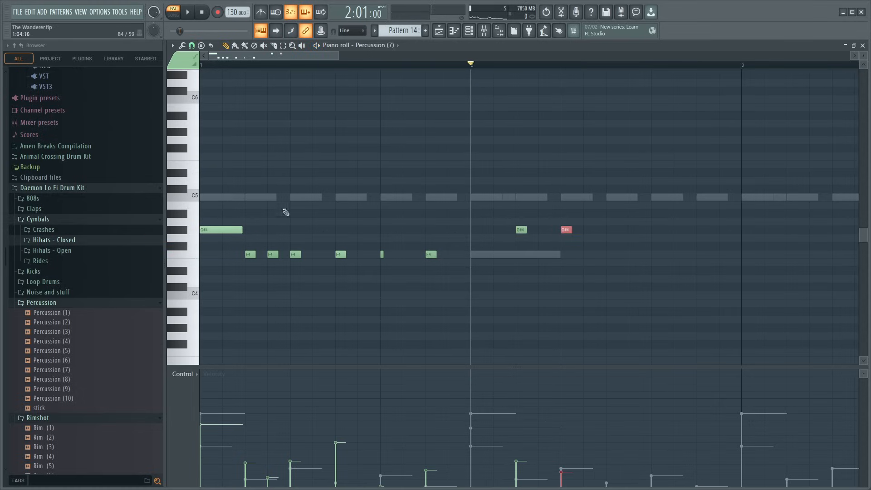
- Add a longer, louder G#4 note on step 7 of bar 2 and audition the rhythm from bar 1
left_click(612, 230)
key("space")
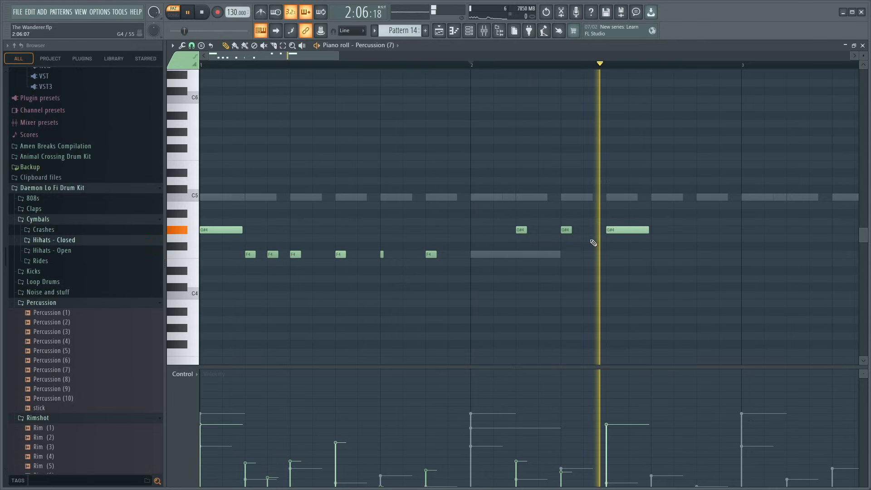
key("space")
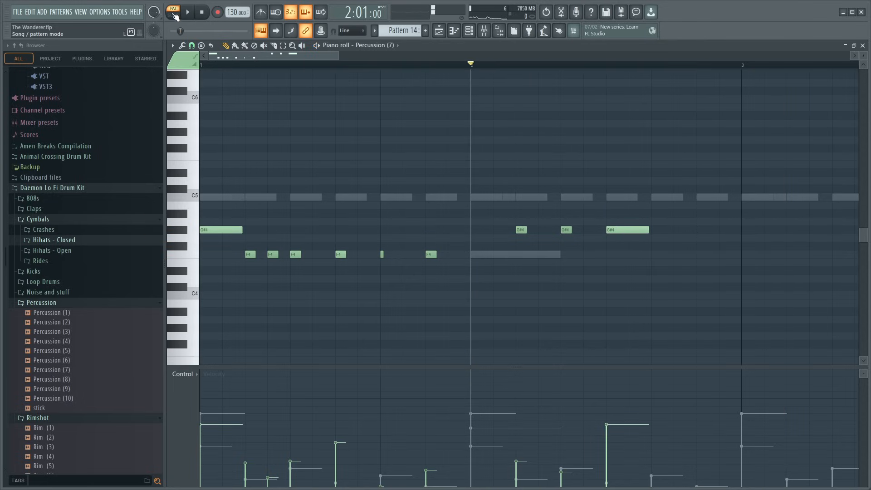
left_click(205, 68)
key("space")
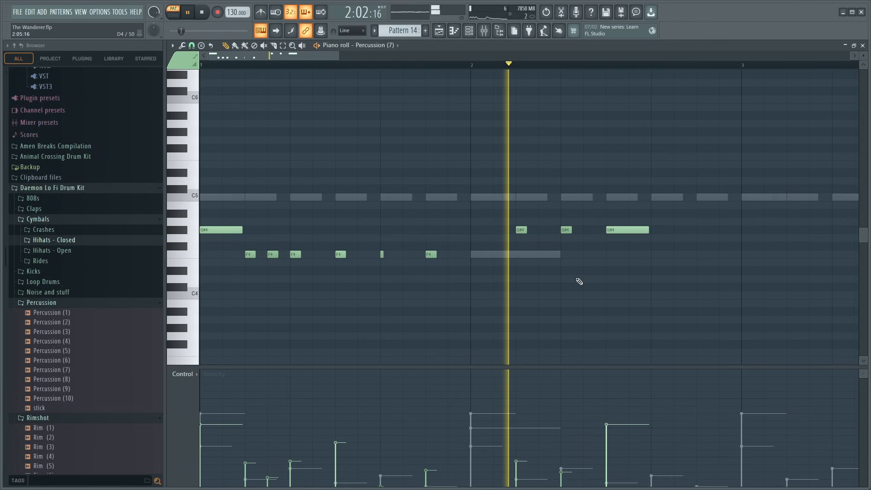
key("space")
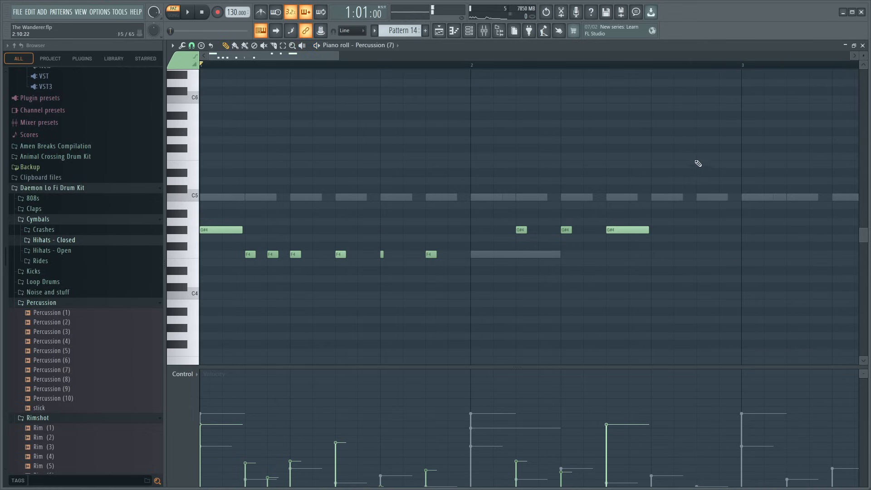
- Add short F4 notes on steps 11 and 12 of bar 2, with step 11 softer, and audition them
scroll(343, 56, "down", 3)
left_click_drag(343, 57, 349, 58)
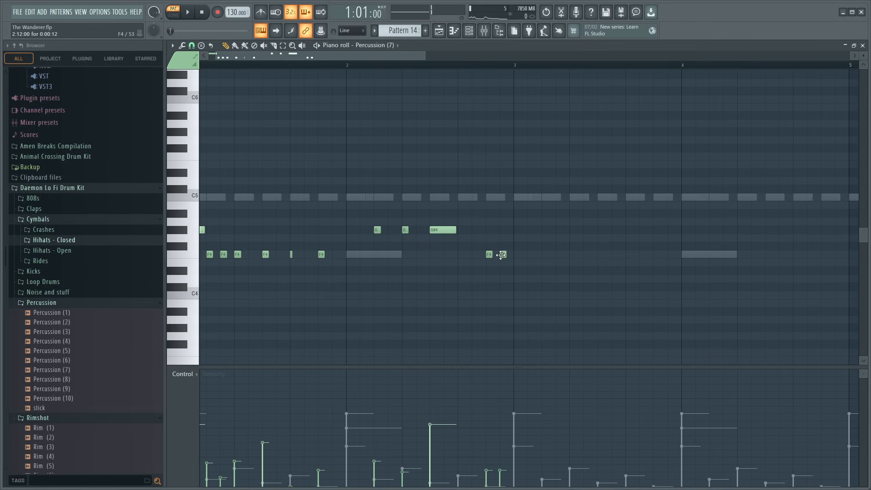
key("space")
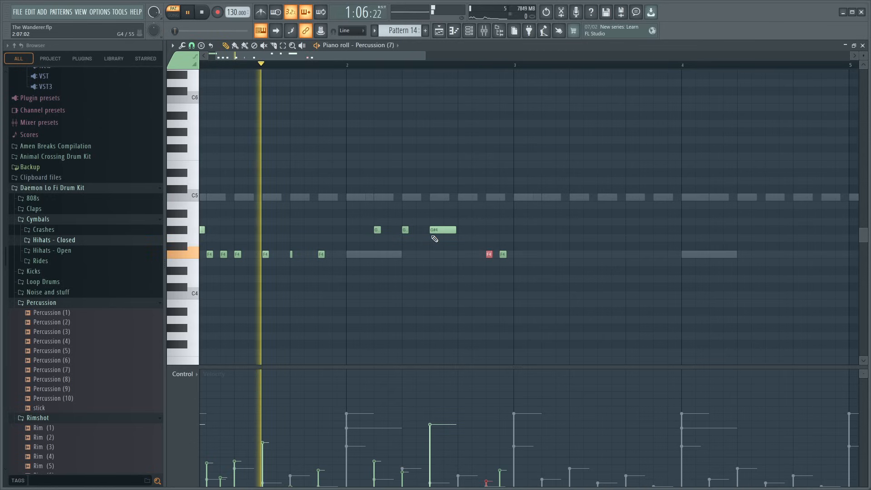
- Copy the two-bar Percussion (7) rhythm from bars 1–2 to bars 3–4
scroll(370, 68, "down", 2)
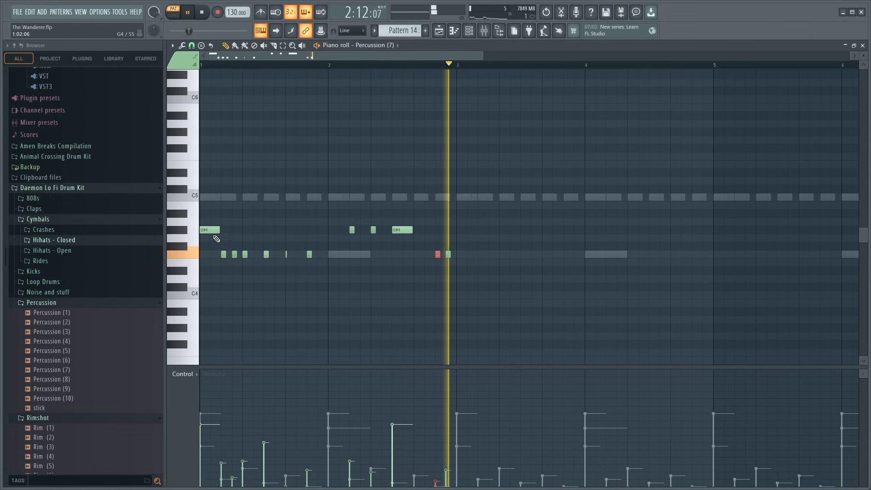
left_click_drag(205, 210, 465, 294)
left_click_drag(214, 231, 473, 236)
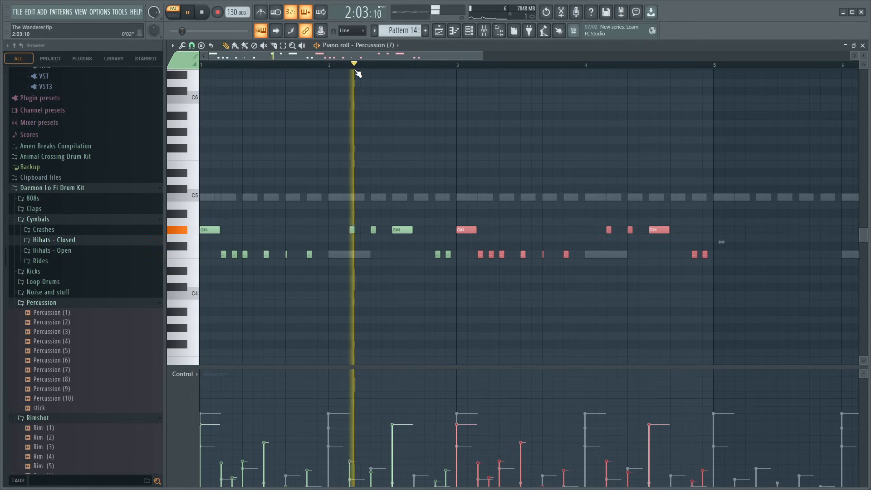
- Duplicate the Percussion (7) notes of bars 1–4 into bars 5–8 and return to the playlist
scroll(488, 69, "up", 1)
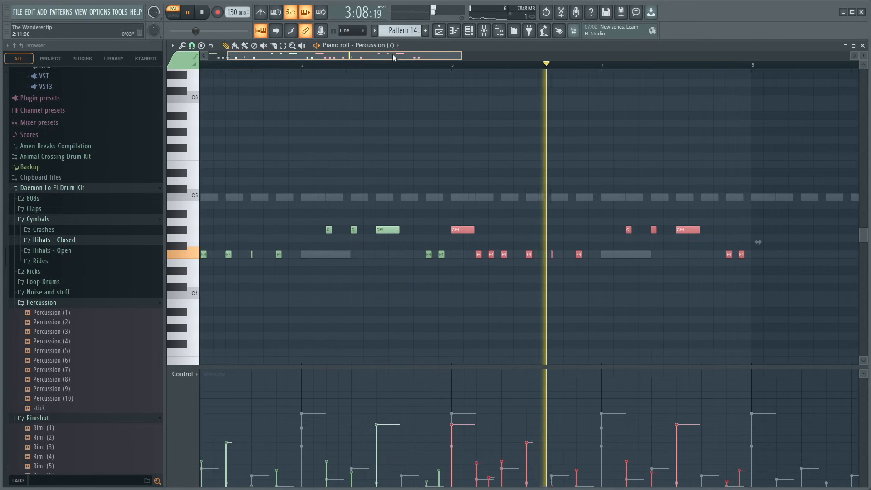
left_click_drag(393, 55, 470, 82)
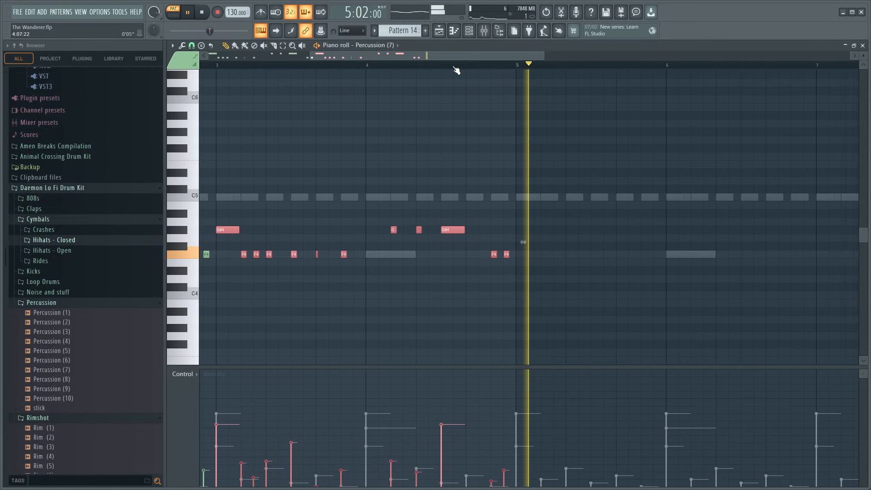
scroll(456, 67, "down", 5)
left_click_drag(435, 299, 209, 201)
key("ctrl+b")
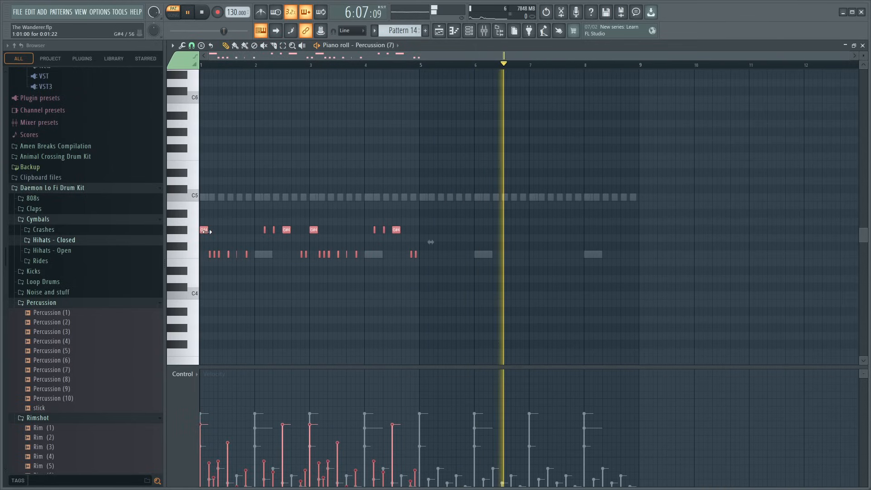
left_click_drag(403, 242, 425, 242)
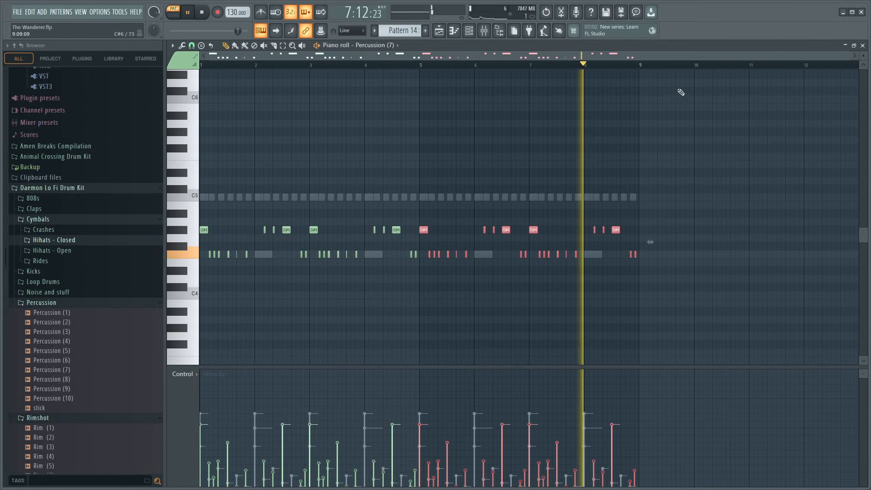
left_click(864, 46)
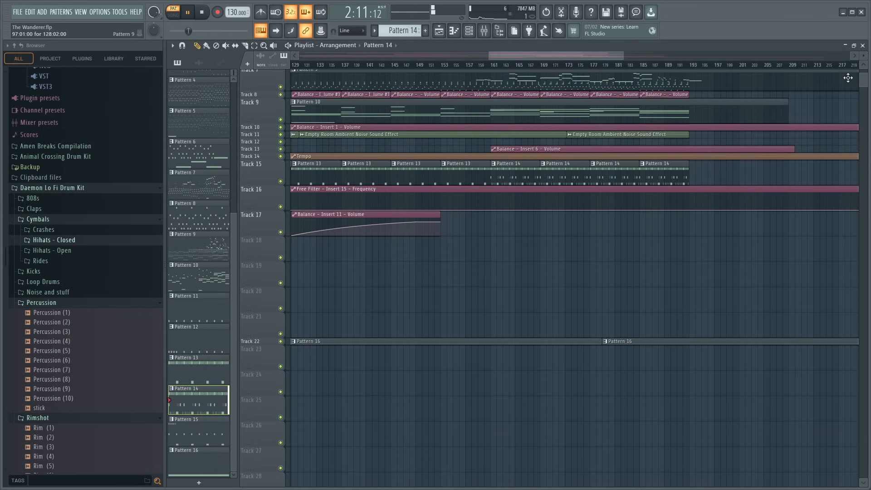
- Add Fruity Balance to mixer Insert 10 and create an automation clip for its volume
left_click(491, 38)
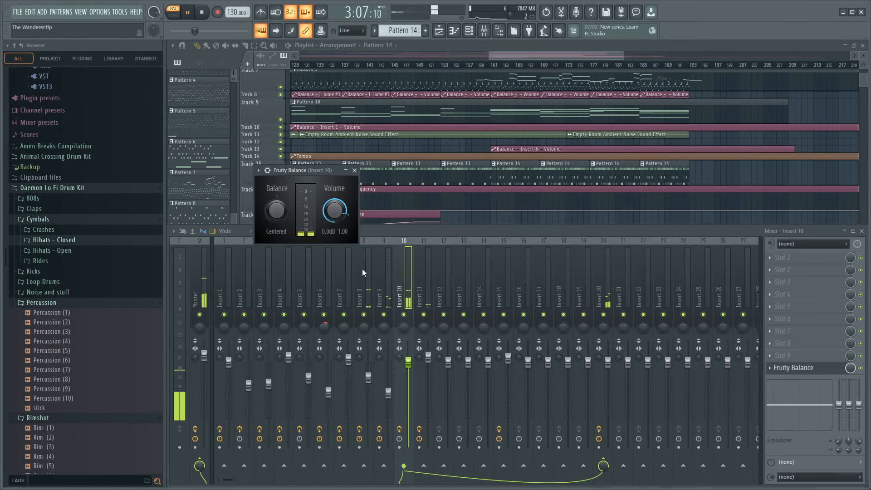
left_click(354, 171)
left_click(862, 231)
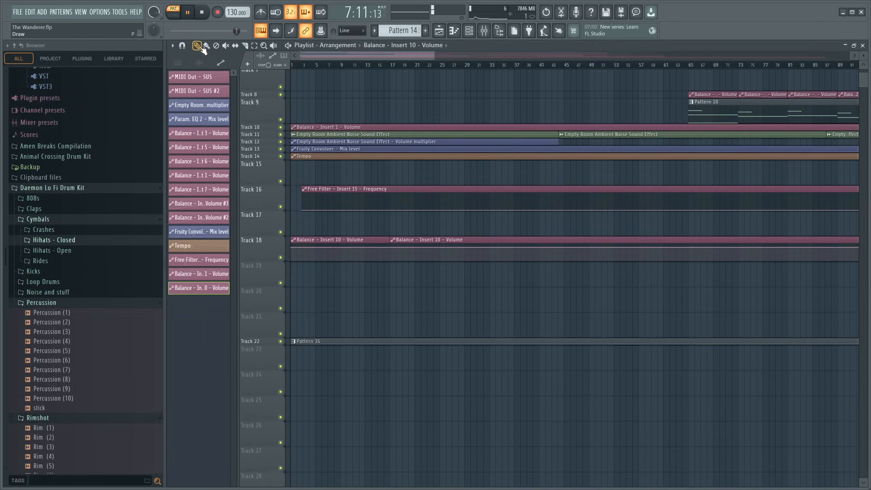
- Trim the Insert 10 volume automation clip to 16 bars and move it to Track 17 at bar 161
right_click(432, 258)
mouse_move(362, 241)
left_mouse_down()
mouse_move(870, 254)
mouse_move(754, 270)
mouse_move(605, 266)
mouse_move(599, 203)
mouse_move(602, 214)
left_mouse_up()
scroll(582, 71, "up", 3)
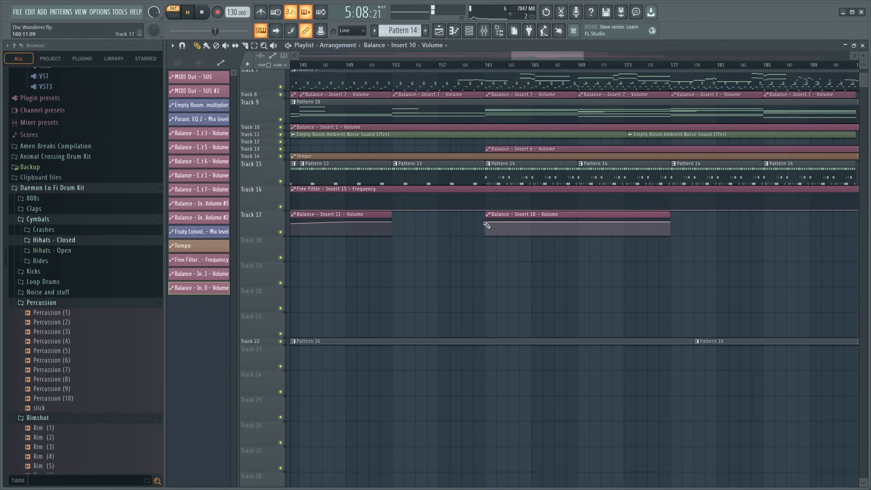
- Shape the Insert 10 volume automation into a rising fade-in curve and play the song from bar 161
left_click_drag(487, 223, 486, 242)
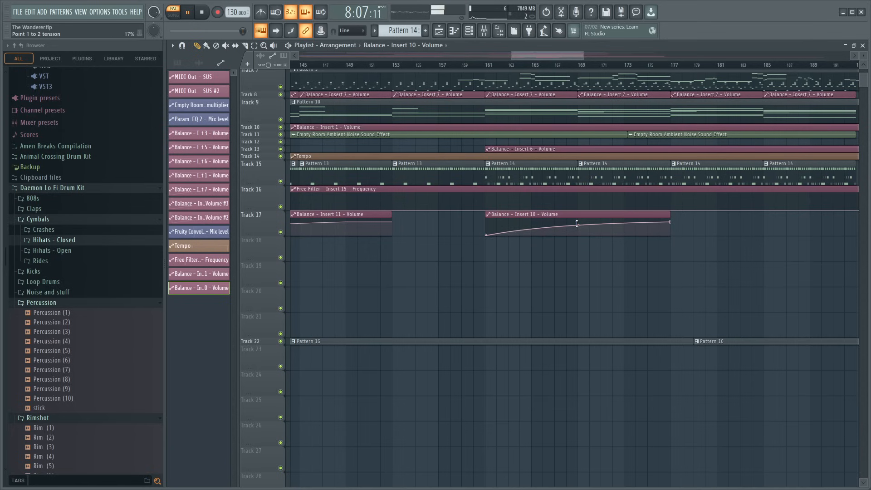
left_click(482, 66)
key("F9")
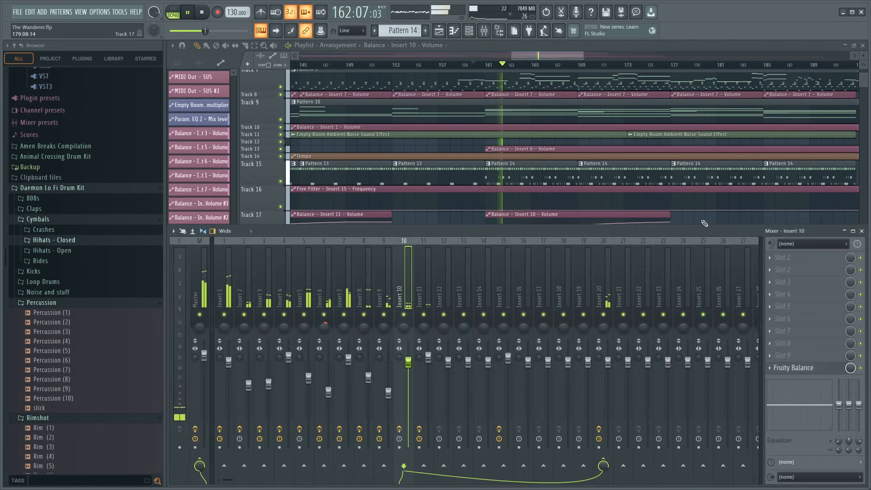
key("F9")
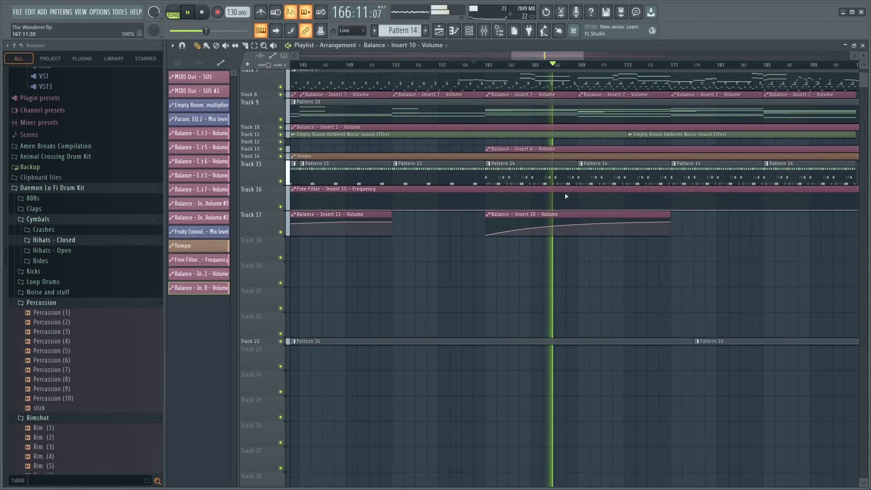
- Add Fruity parametric EQ 2 to Insert 10, lowering band 7 and cutting band 5 by 1.6 dB at 1363 Hz
left_click(484, 31)
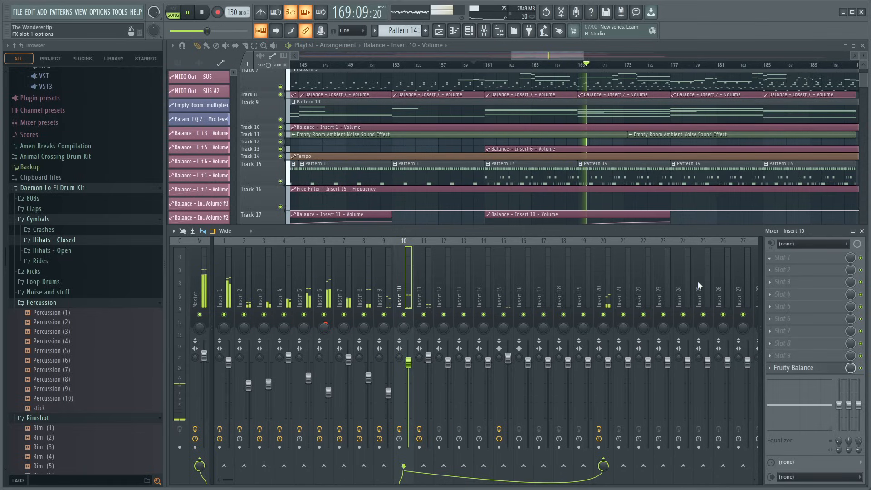
left_click(643, 317)
left_click_drag(436, 235, 426, 269)
left_click_drag(385, 235, 385, 240)
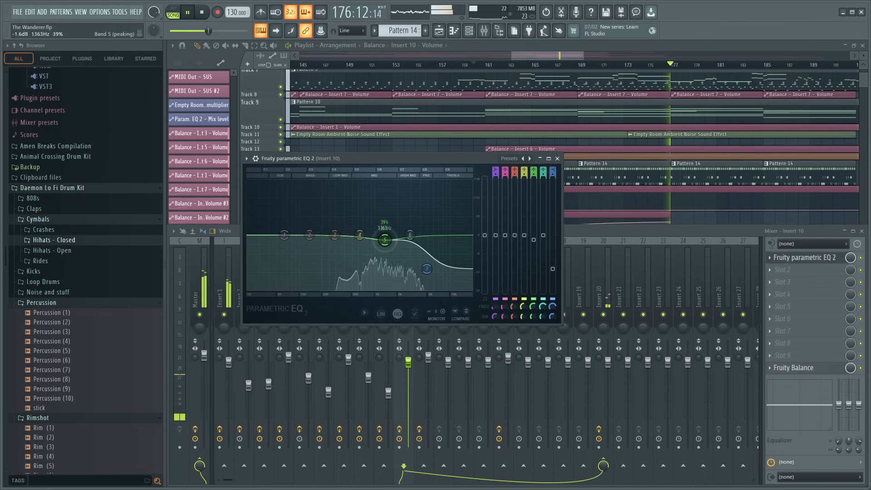
left_click(557, 158)
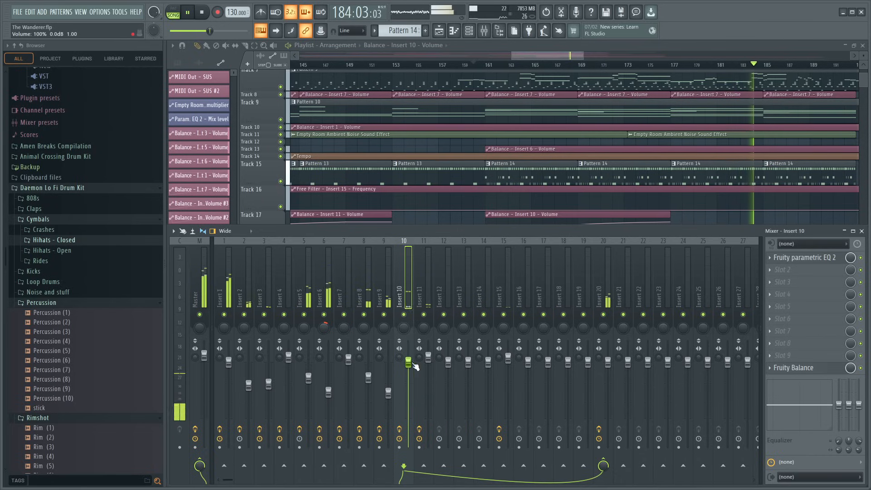
- Lower Insert 10's volume fader slightly and check the insert in solo
left_click_drag(409, 362, 408, 375)
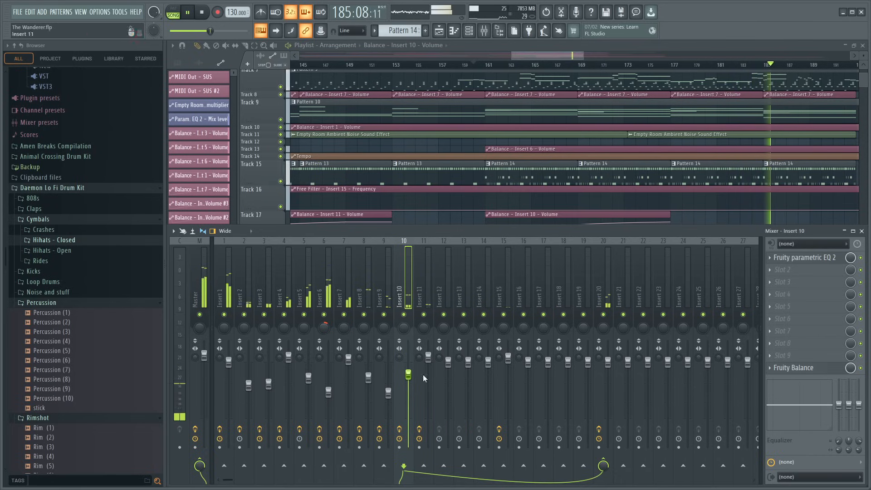
right_click(404, 315)
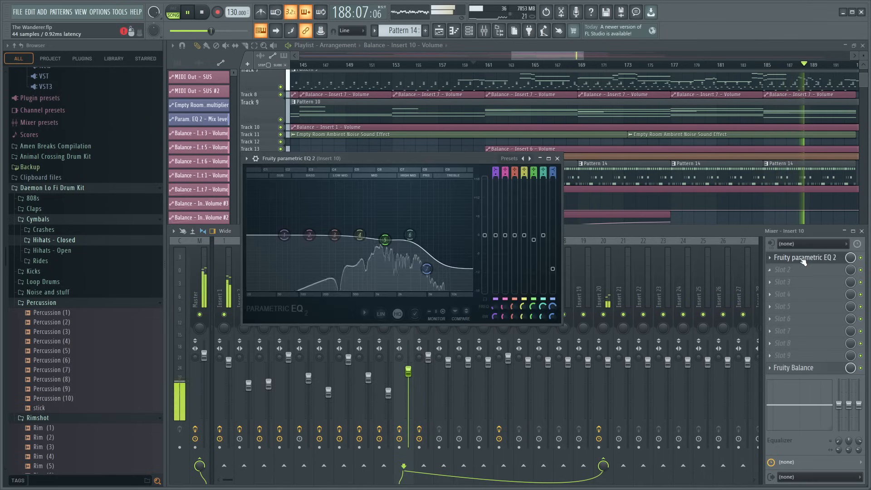
- Cut Insert 10's low frequencies with EQ band 1 and bring band 7 back to about 0 dB
left_click(805, 257)
left_click_drag(328, 289, 340, 290)
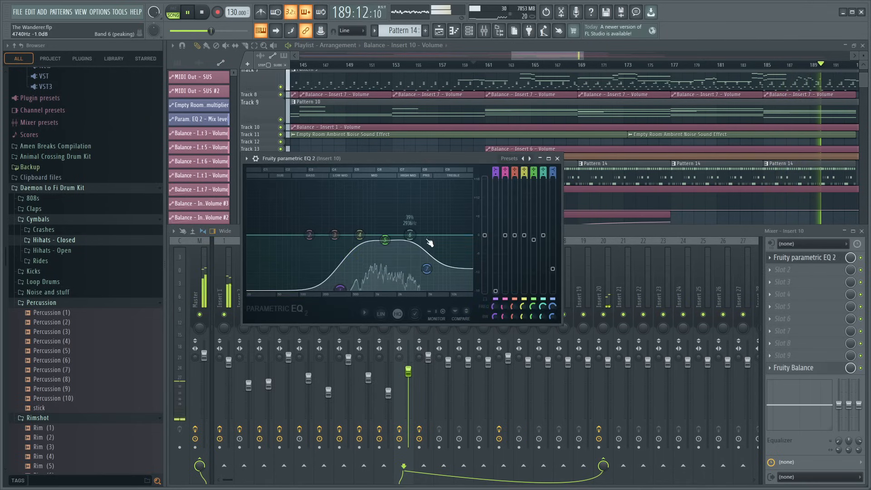
left_click_drag(427, 269, 429, 236)
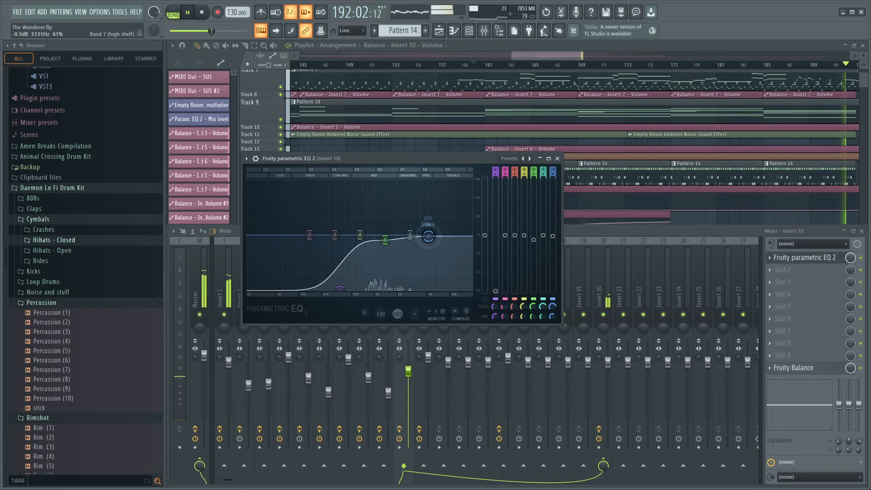
left_click(558, 159)
- Make the Pattern 14 clip at bar 185 on Track 15 unique and open it for editing
left_click(765, 165)
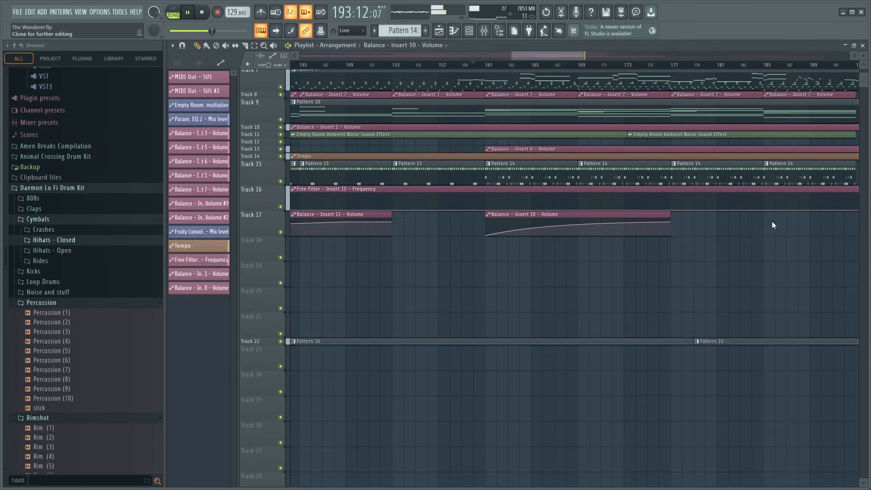
left_click(805, 224)
double_click(785, 183)
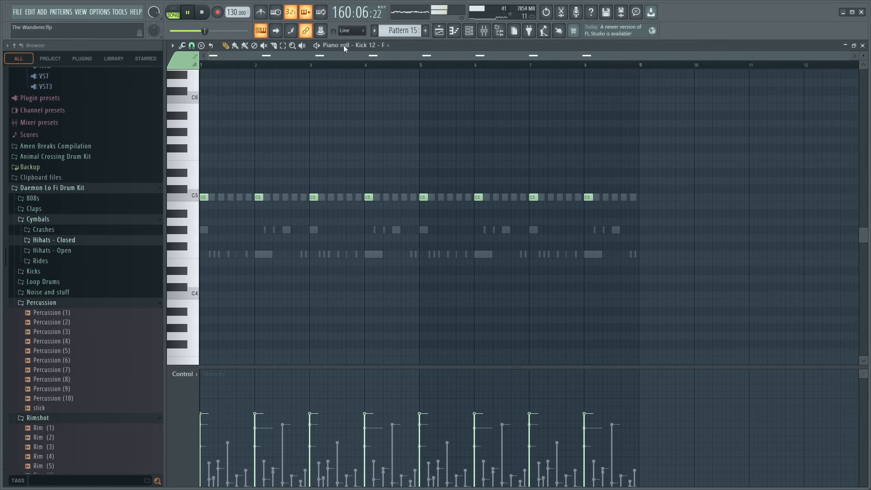
- Delete the Percussion (7) notes and the last two Hihat (14) notes in bar 8 of Pattern 15, then audition the ending
left_click(384, 320)
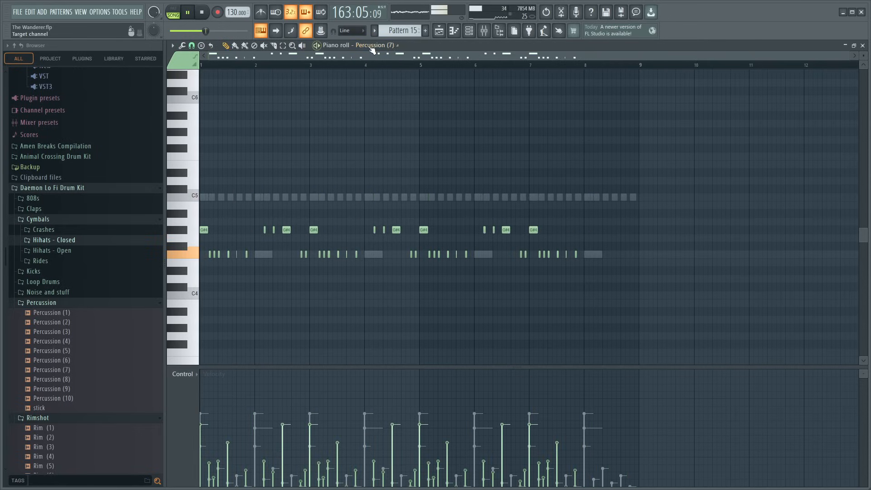
left_click(401, 322)
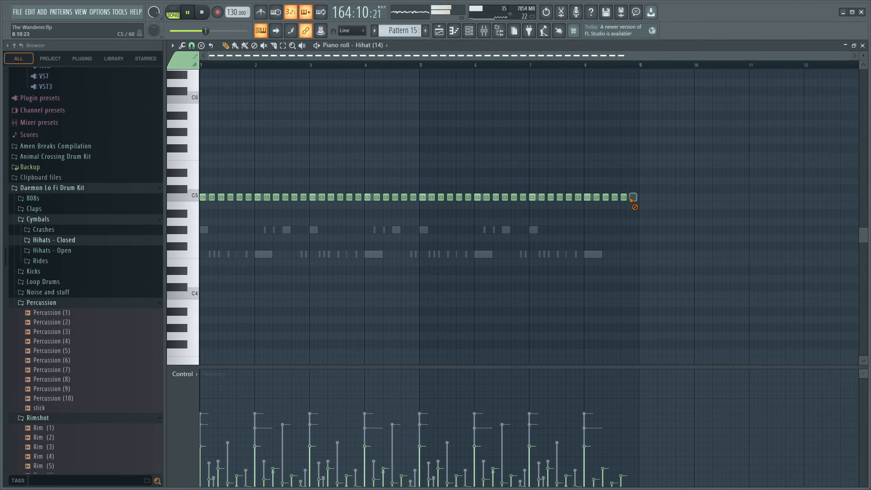
left_click(589, 66)
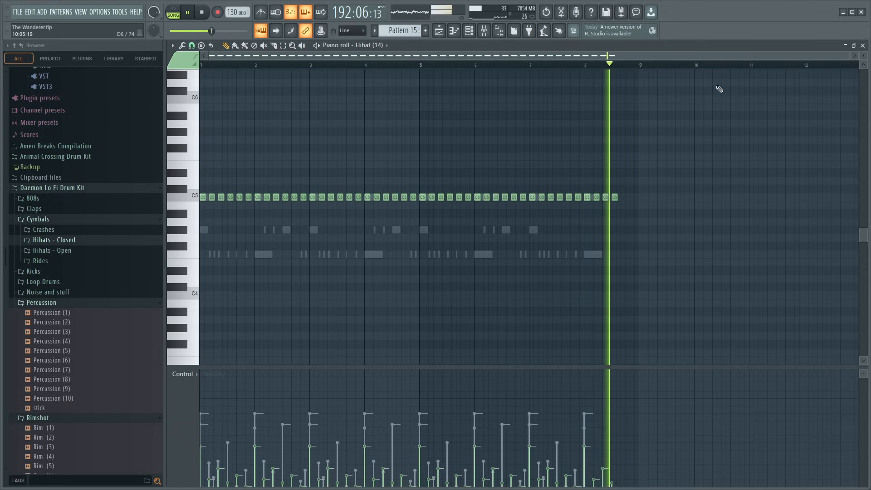
left_click(863, 46)
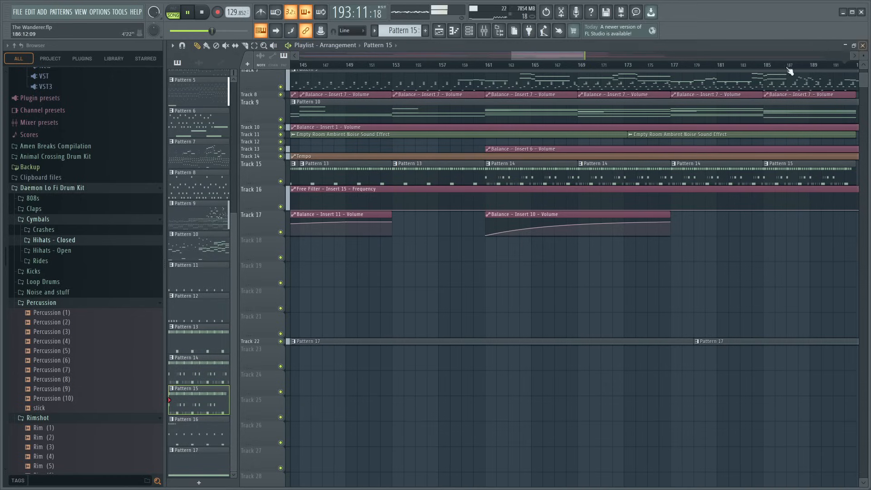
- Audition Pattern 14 from a temporary clip at bar 289 on Track 9 and place Pattern 16 at bar 297 on Track 12
scroll(636, 68, "down", 5)
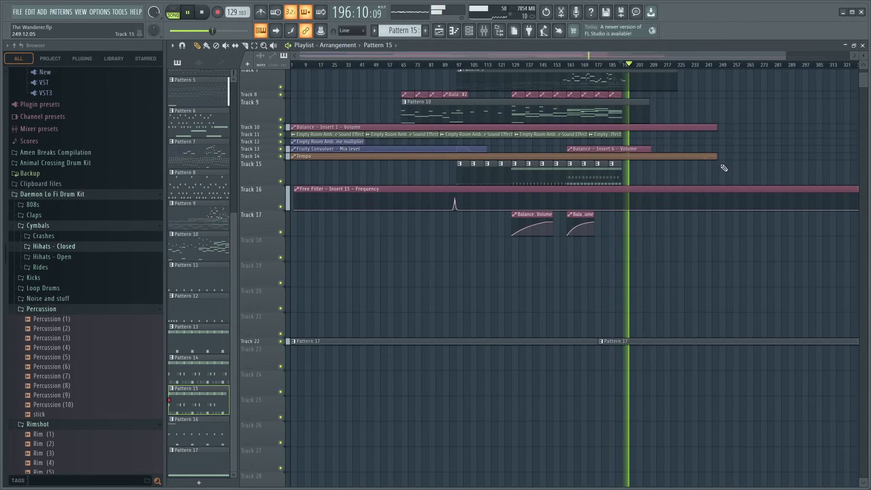
key("space")
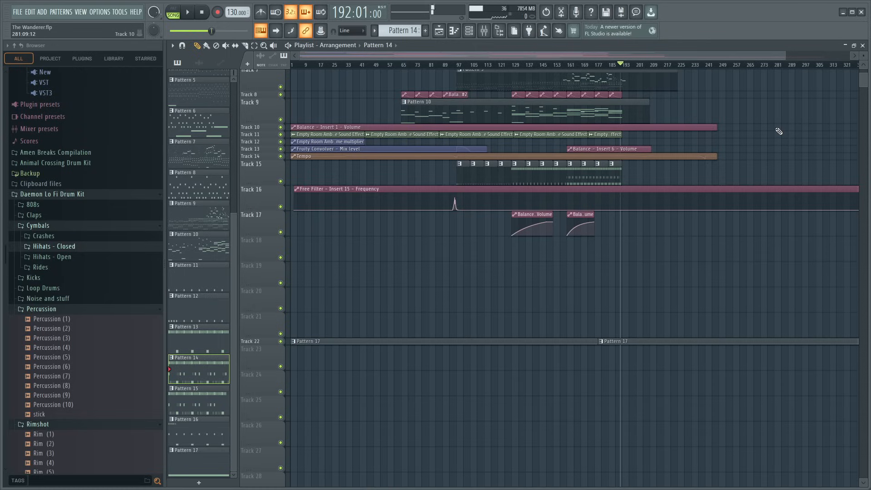
scroll(726, 66, "up", 5)
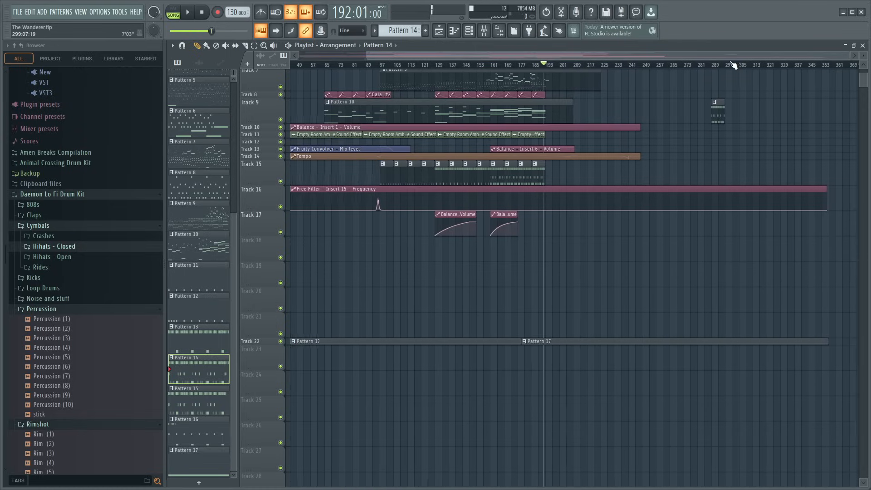
key("space")
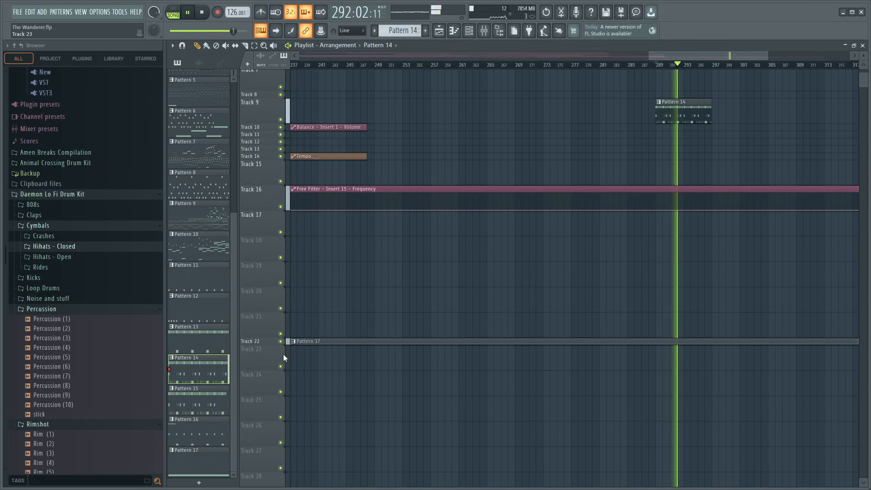
left_click(195, 404)
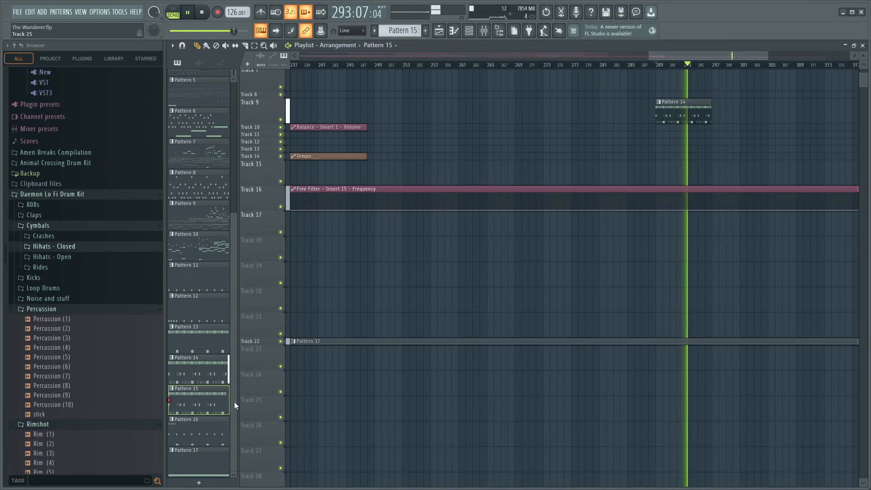
left_click(211, 428)
key("space")
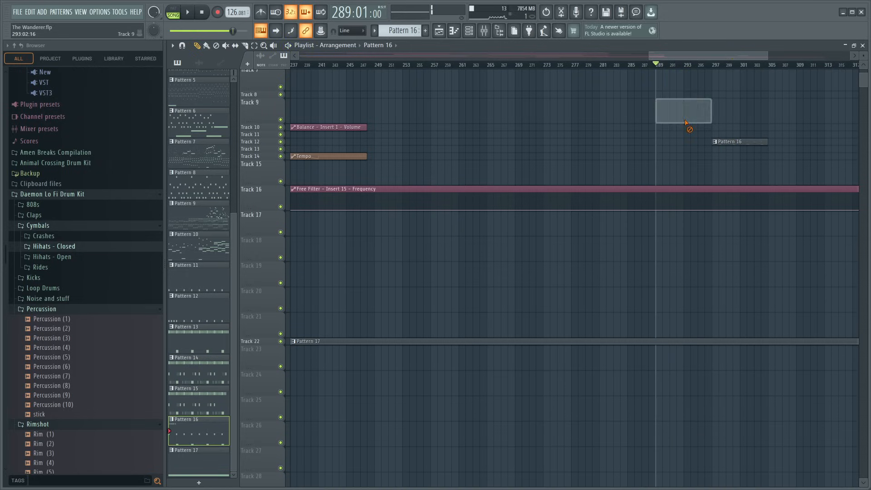
- Delete the temporary Pattern 14 clip, audition the Pattern 16 clip from bar 297, and delete that clip too
right_click(685, 105)
left_click(714, 65)
key("space")
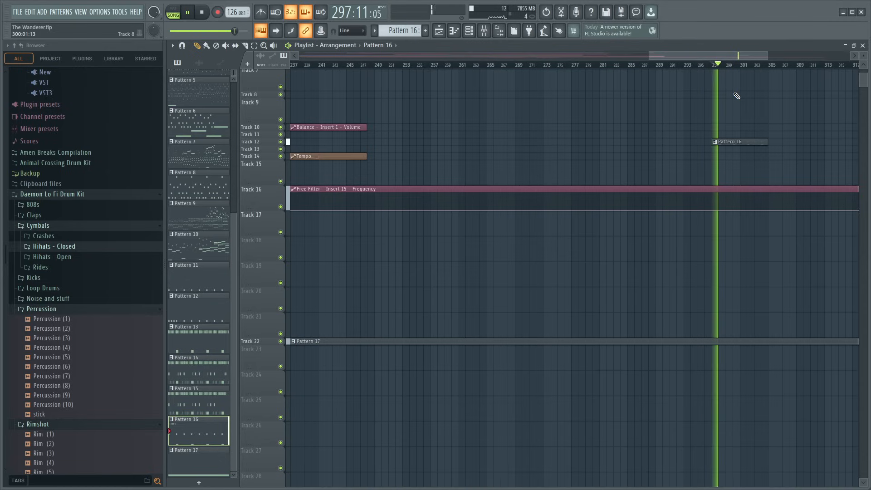
right_click(726, 141)
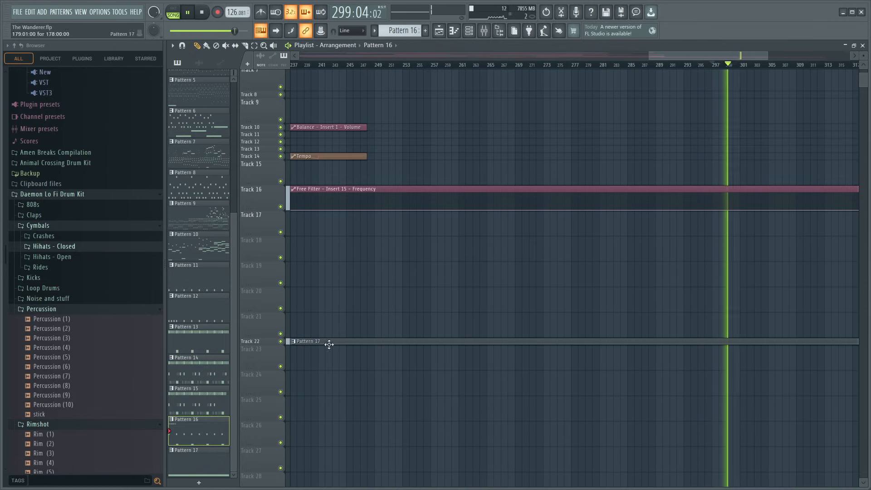
key("space")
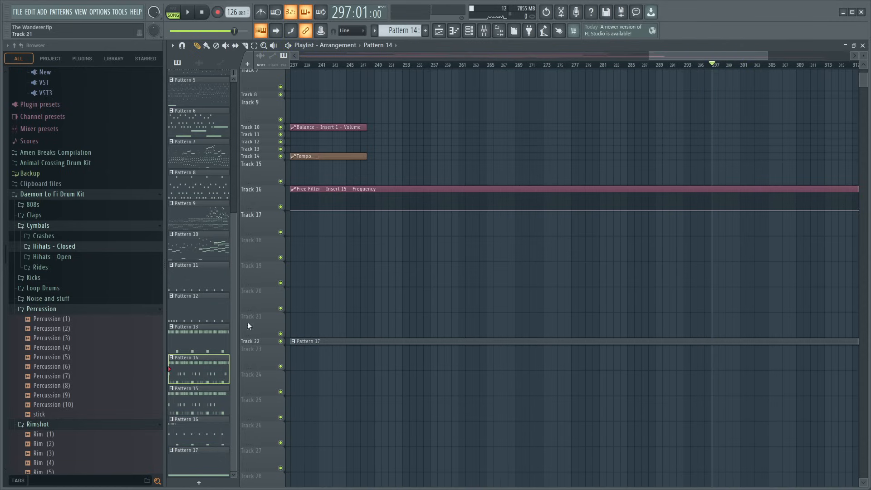
- Play the arrangement from bar 160 to hear the current section
scroll(471, 70, "down", 5)
left_click_drag(466, 66, 430, 66)
key("space")
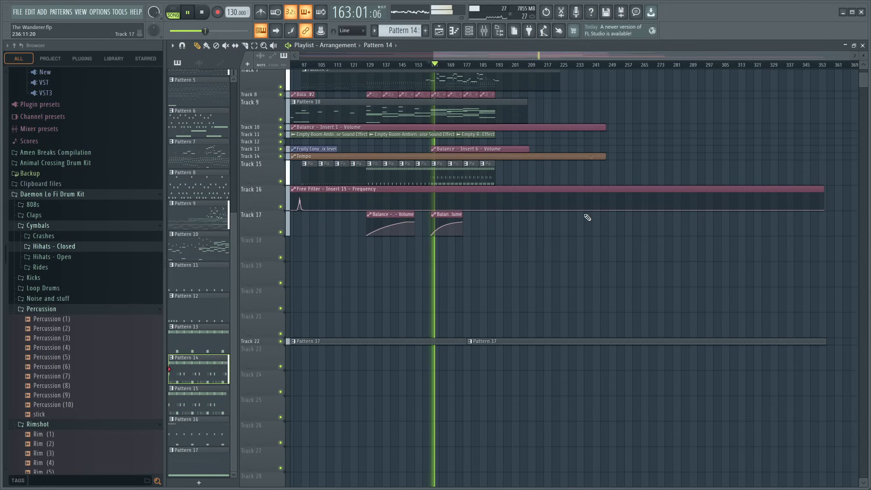
scroll(439, 66, "up", 4)
left_click_drag(520, 58, 484, 60)
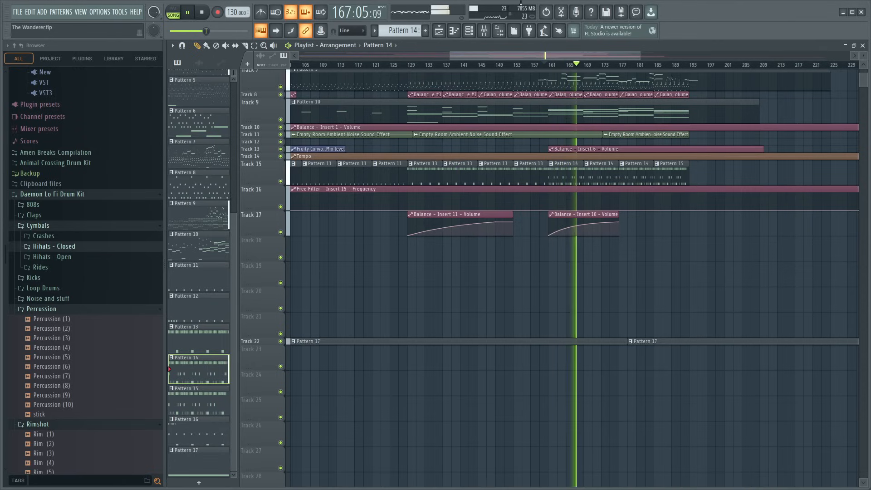
- Add a FLEX instrument to the channel rack and route it to mixer Insert 12
left_click(469, 30)
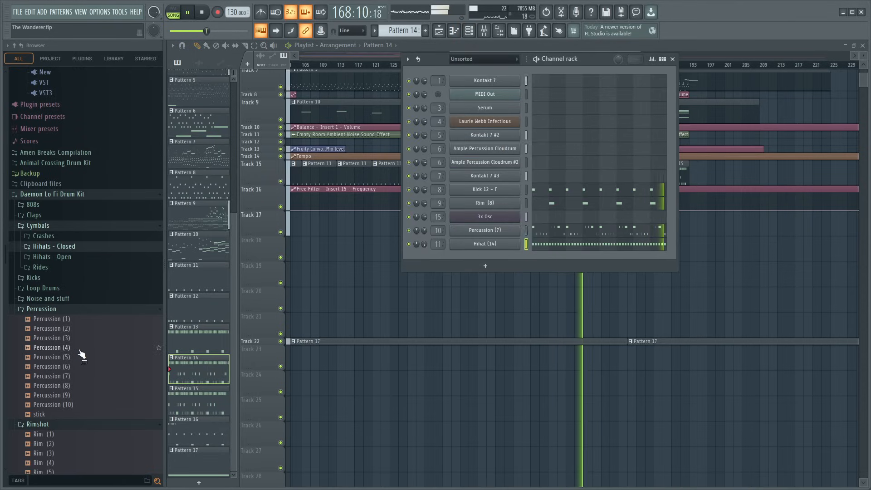
scroll(83, 351, "up", 20)
scroll(85, 351, "up", 5)
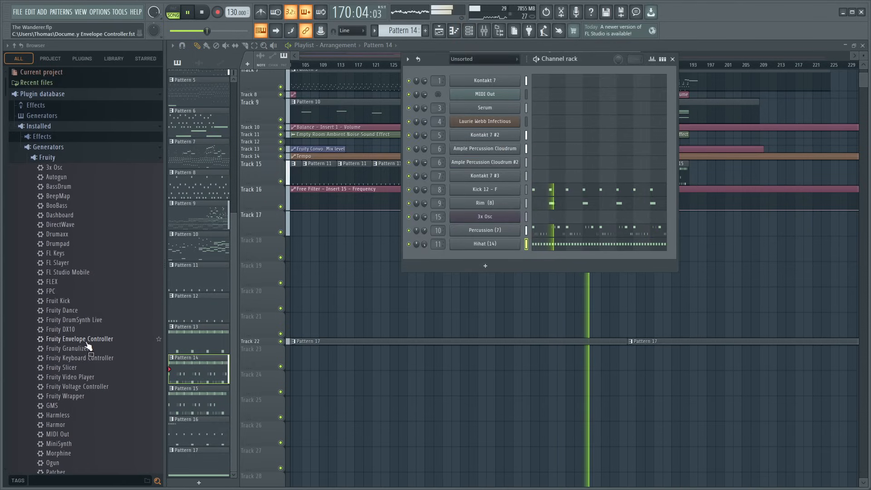
scroll(92, 288, "down", 2)
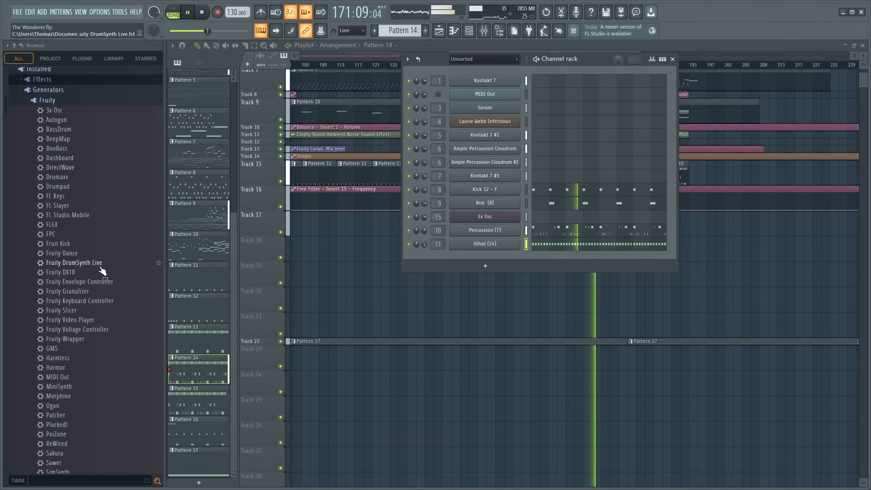
left_click_drag(55, 224, 435, 262)
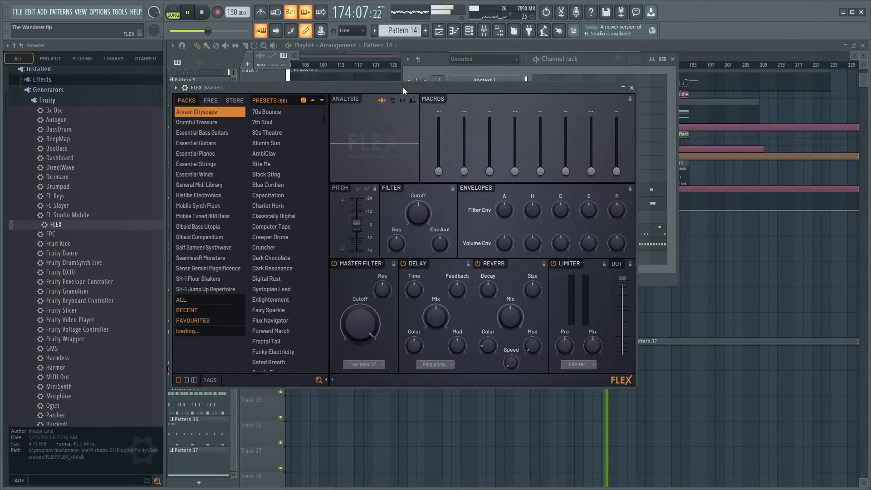
left_click_drag(403, 87, 417, 345)
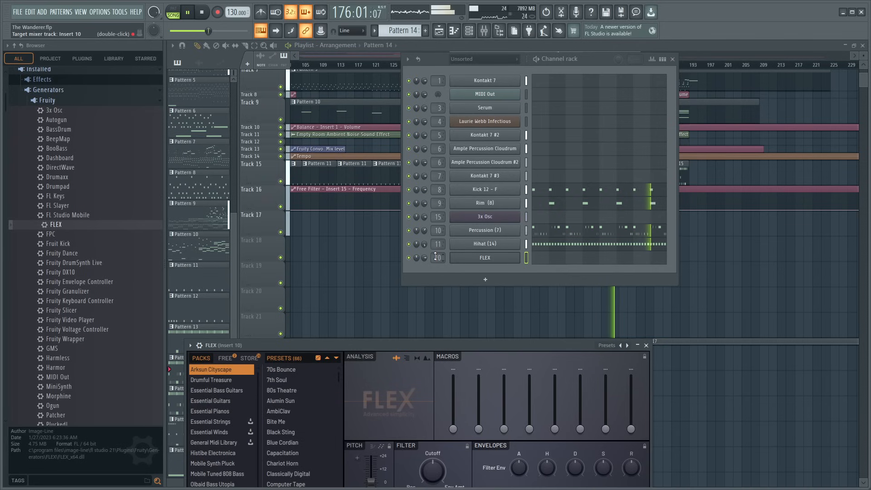
left_click_drag(368, 340, 379, 163)
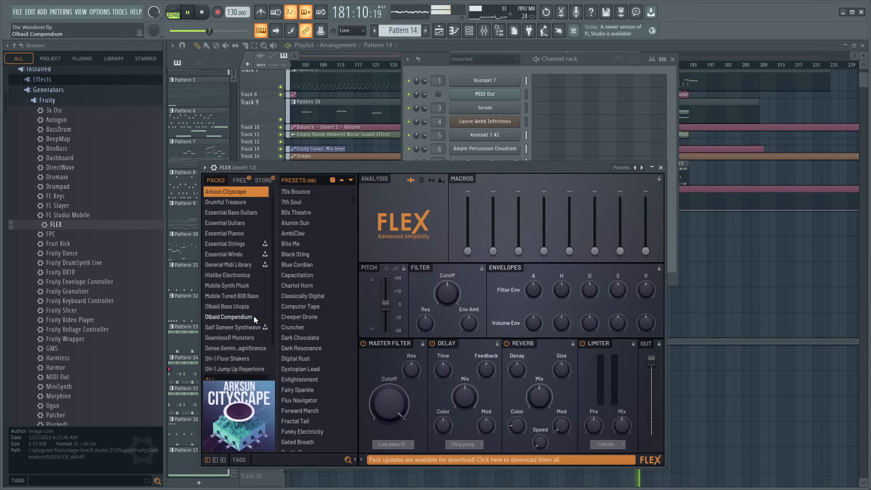
- Audition presets from FLEX's Essential Bass Guitars pack and load Deeper Purple Dynamic
left_click(233, 213)
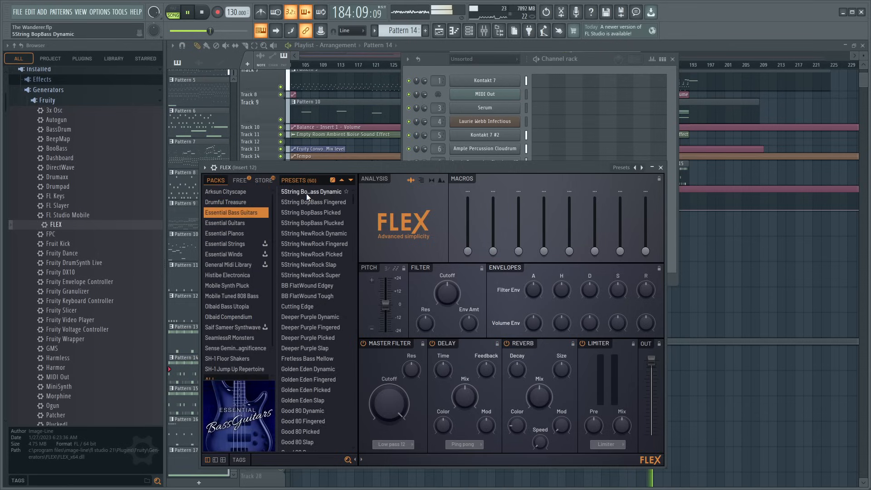
left_click(308, 317)
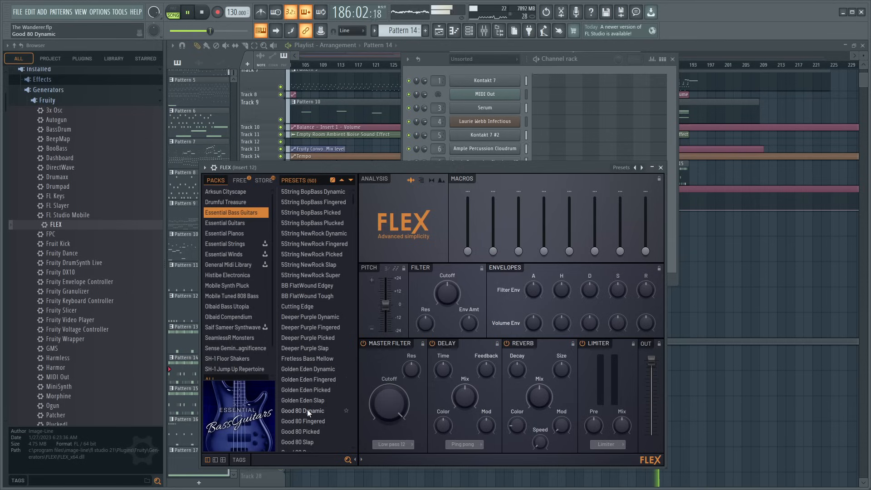
key("space")
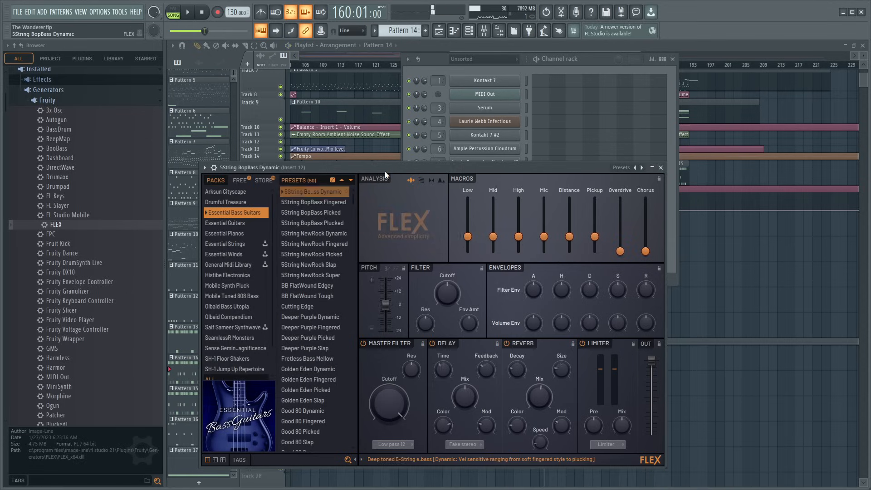
left_click(320, 293)
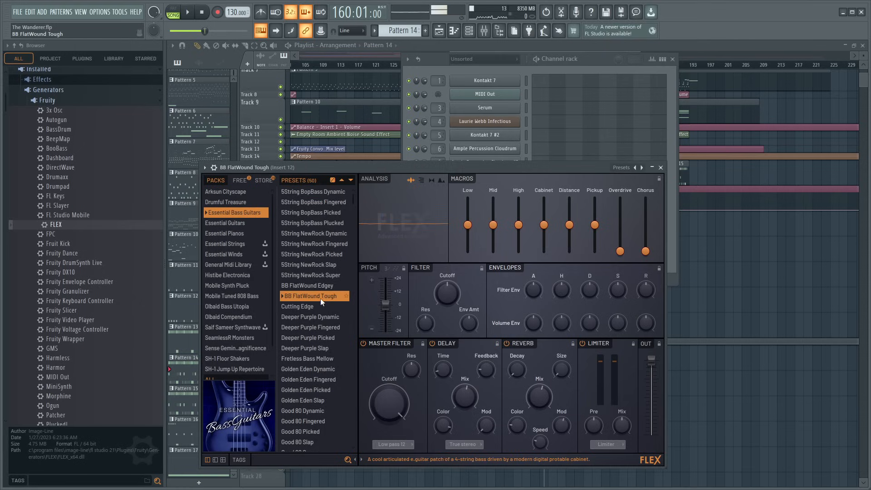
left_click(314, 317)
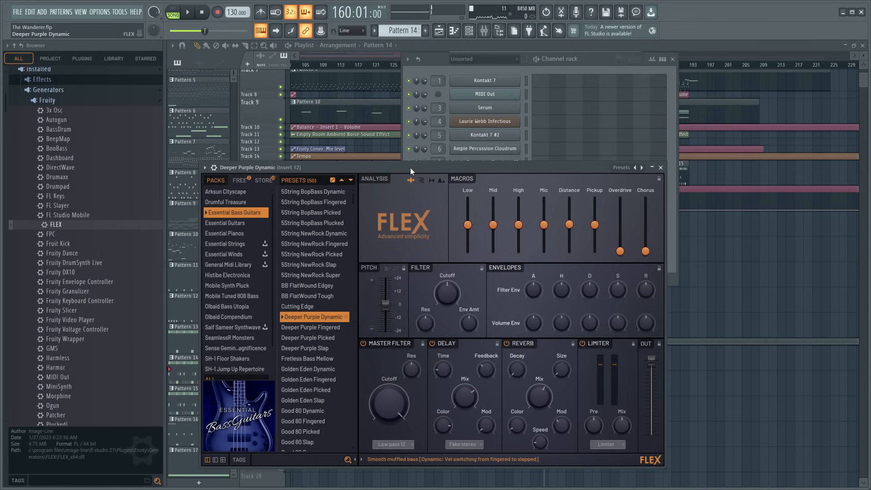
key("c")
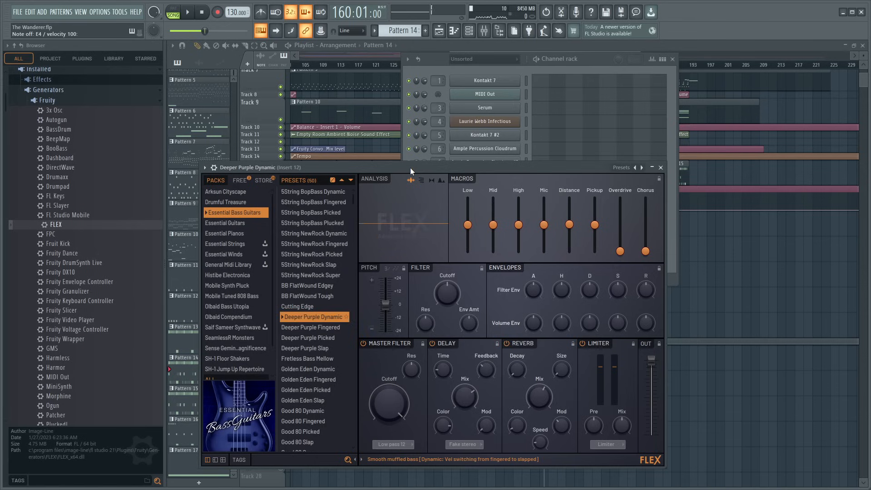
- Lower Insert 12's volume fader and audition the bass, then close FLEX and the channel rack
left_click(484, 32)
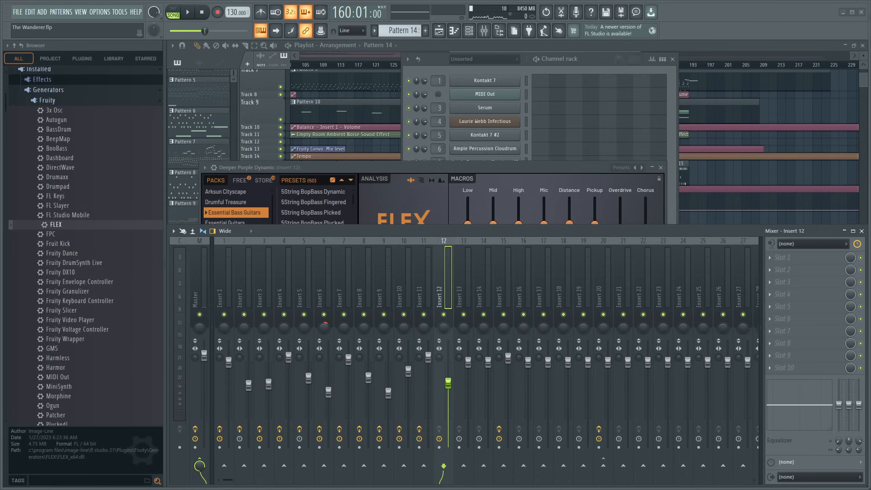
key("c")
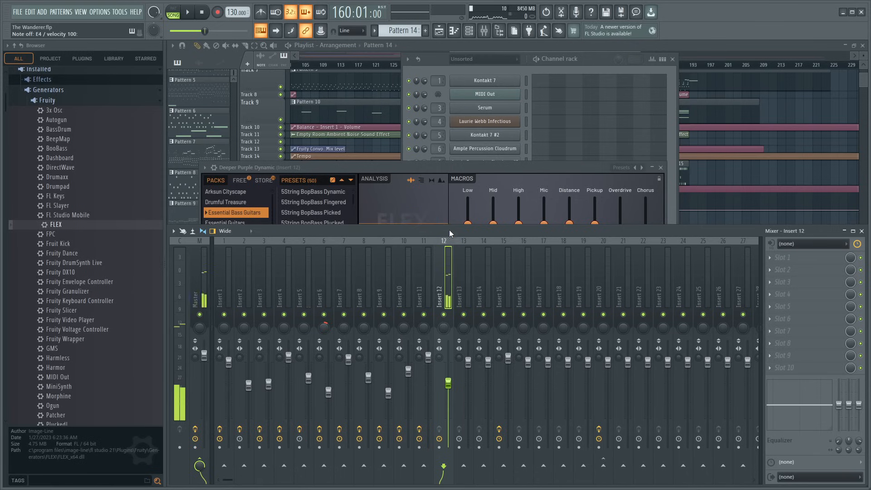
left_click(448, 173)
left_click(660, 167)
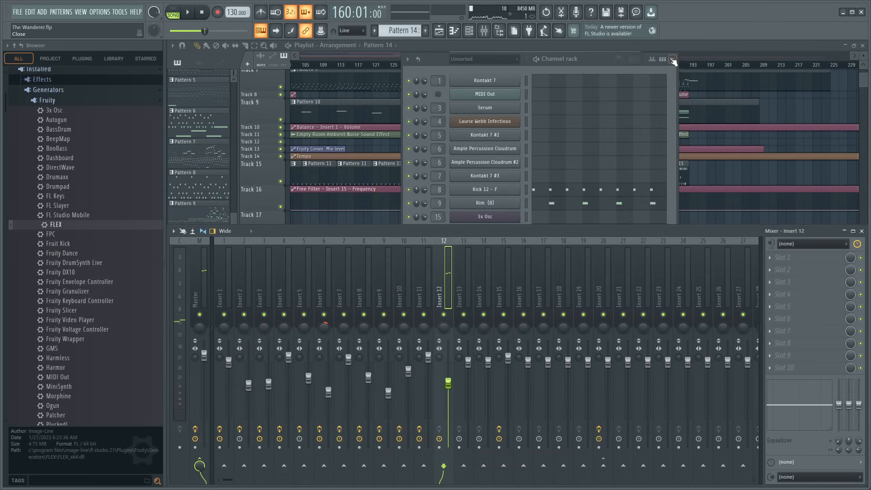
left_click(672, 59)
- Create a new pattern and place it on Track 18 at bar 161 with a length of 32 bars
scroll(636, 154, "down", 5)
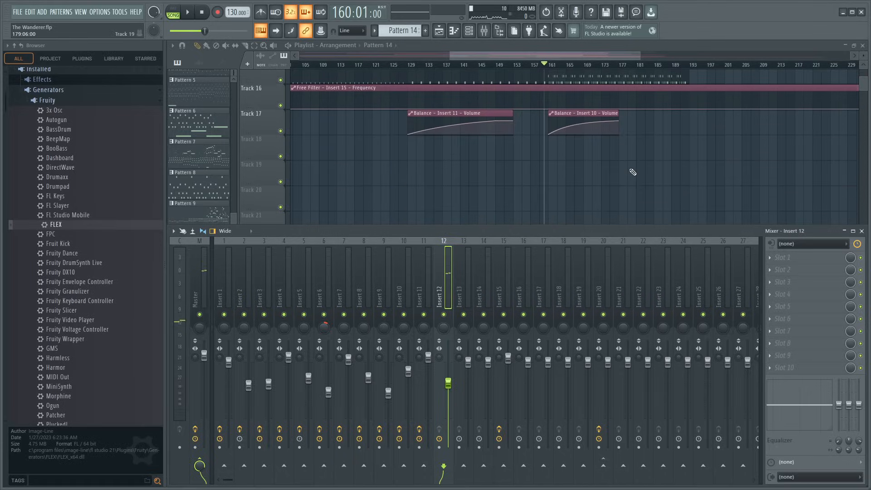
left_click(431, 31)
left_click(555, 149)
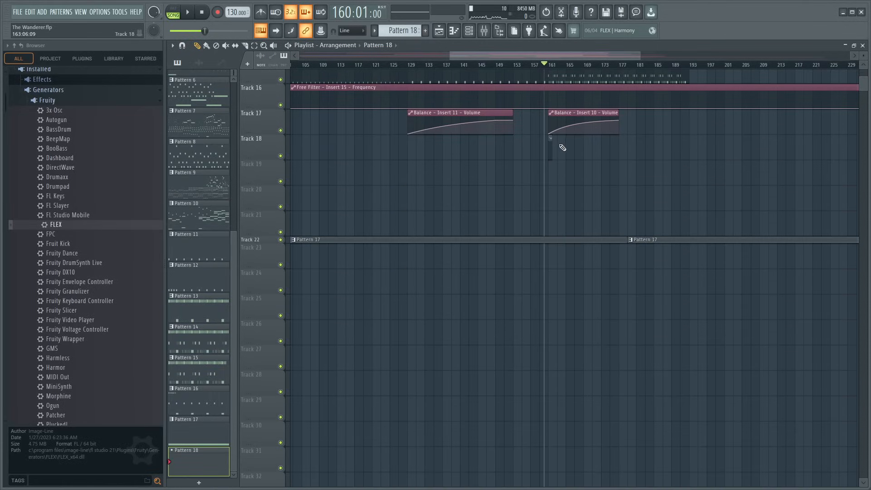
left_click_drag(552, 144, 687, 152)
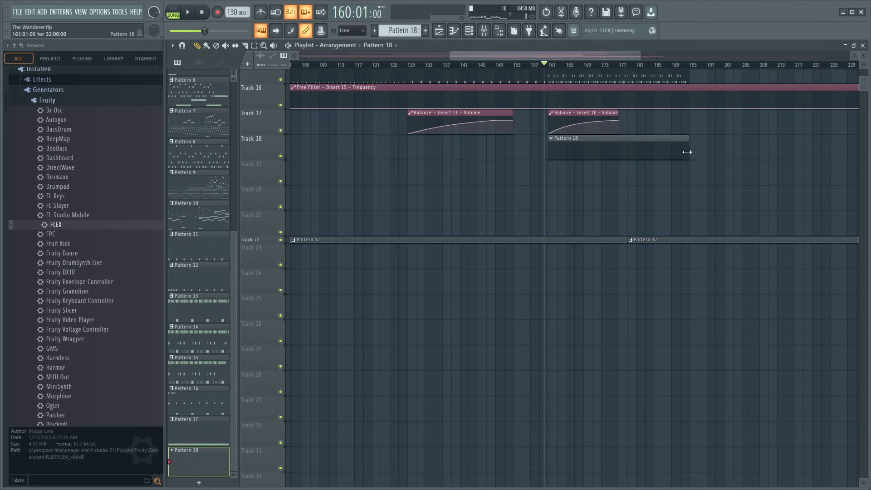
- Draw an A#3 bass note at the start of Pattern 18 with a length of 3:11:22 and play it with the song
double_click(676, 152)
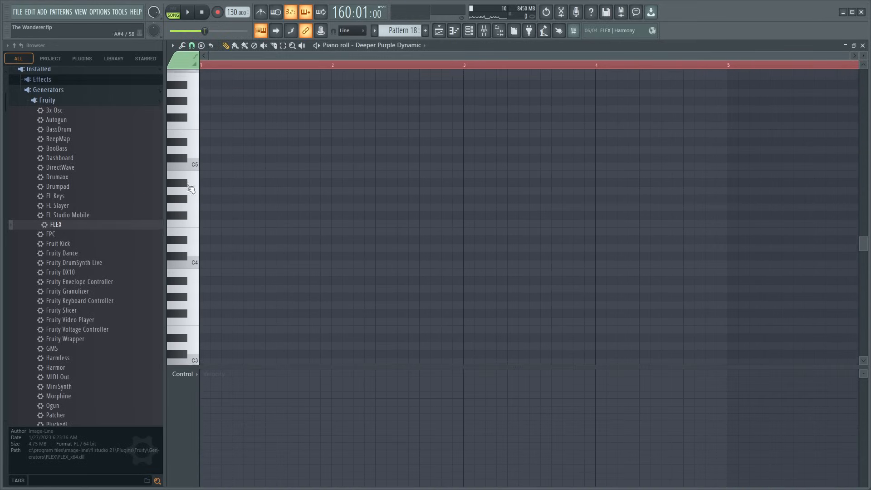
left_click(181, 166)
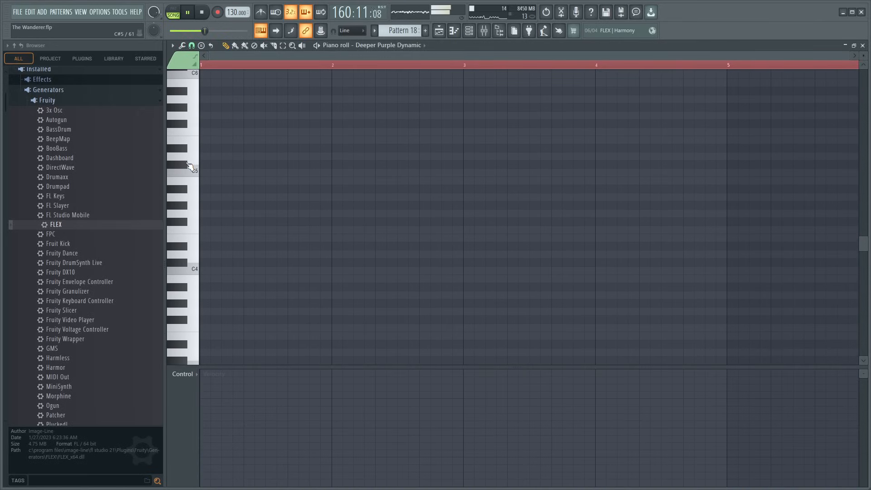
key("space")
scroll(186, 200, "down", 2)
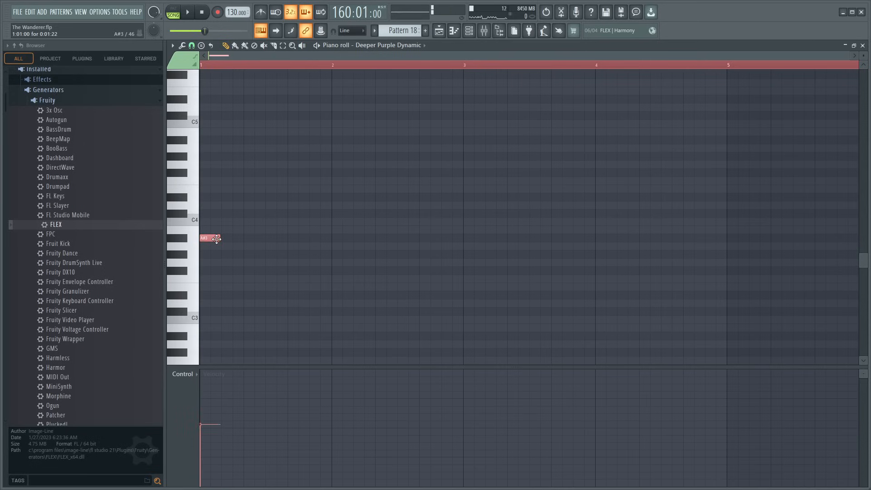
left_click_drag(217, 238, 735, 255)
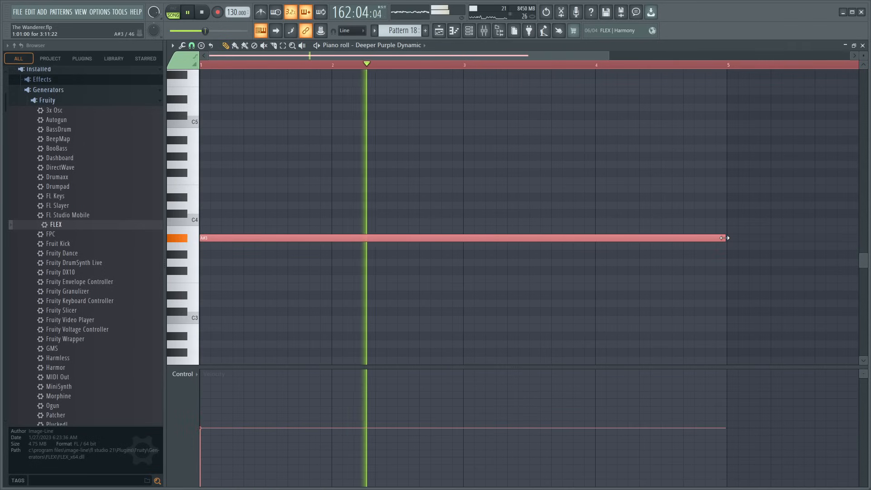
scroll(541, 63, "down", 1)
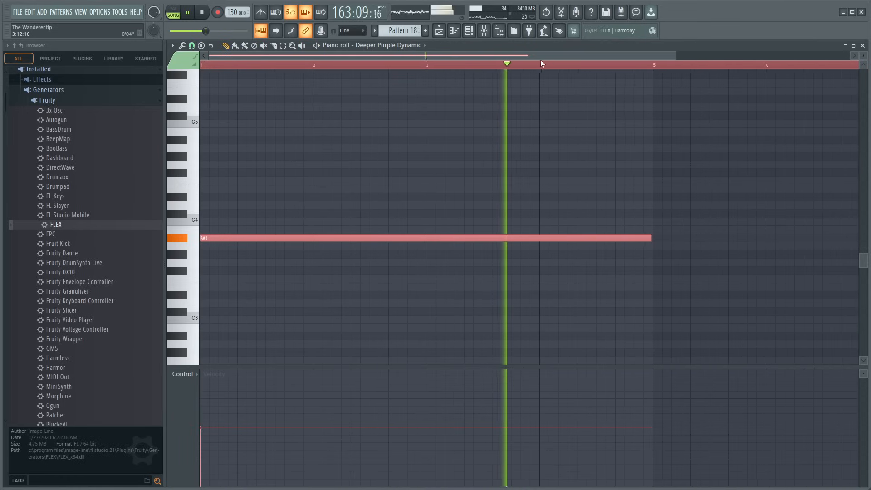
left_click_drag(541, 60, 582, 65)
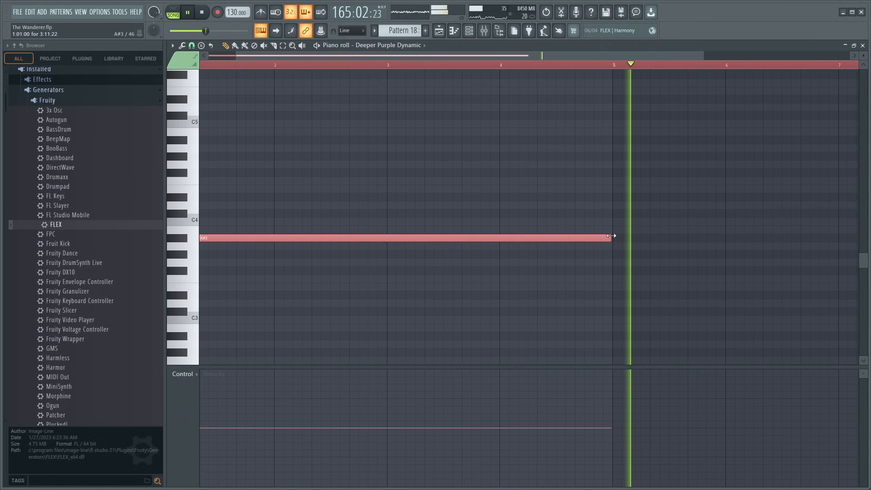
- Add a four-bar F#3 note at bar 9 and a four-bar G#3 note at bar 17 to Pattern 18's bass line
scroll(518, 59, "down", 2)
scroll(516, 58, "right", 6)
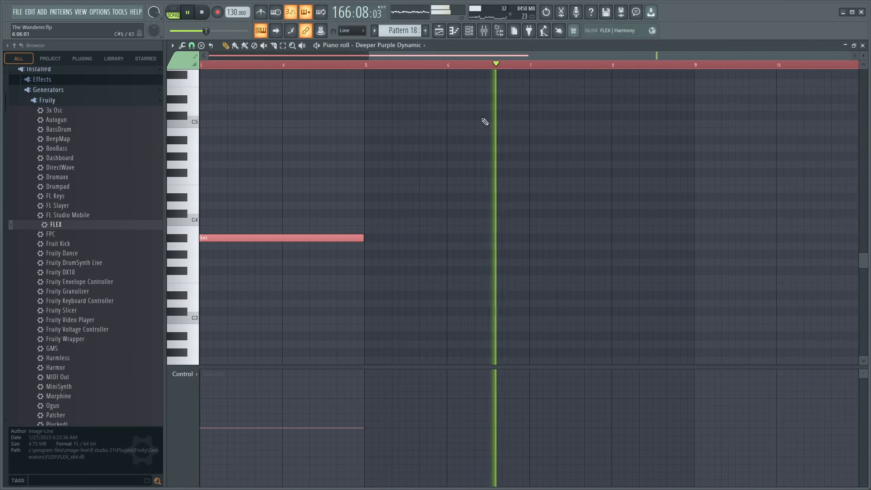
left_click(700, 270)
scroll(558, 57, "down", 1)
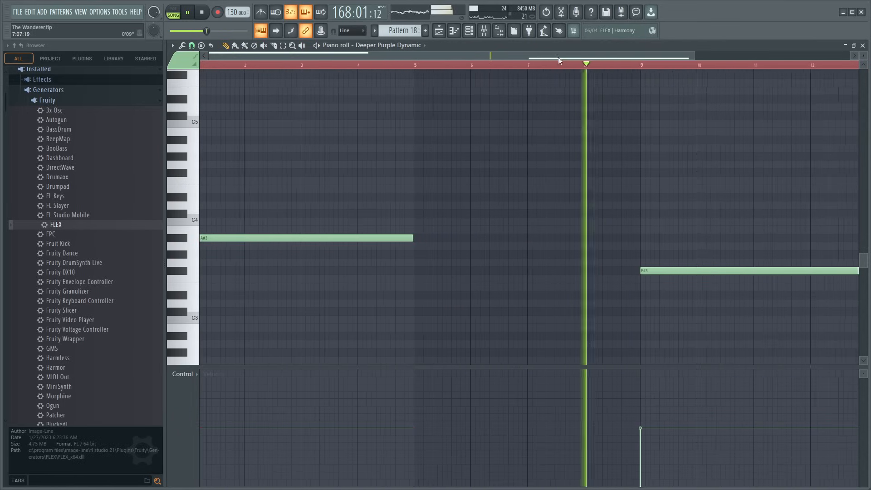
left_click_drag(558, 56, 749, 103)
left_click(582, 254)
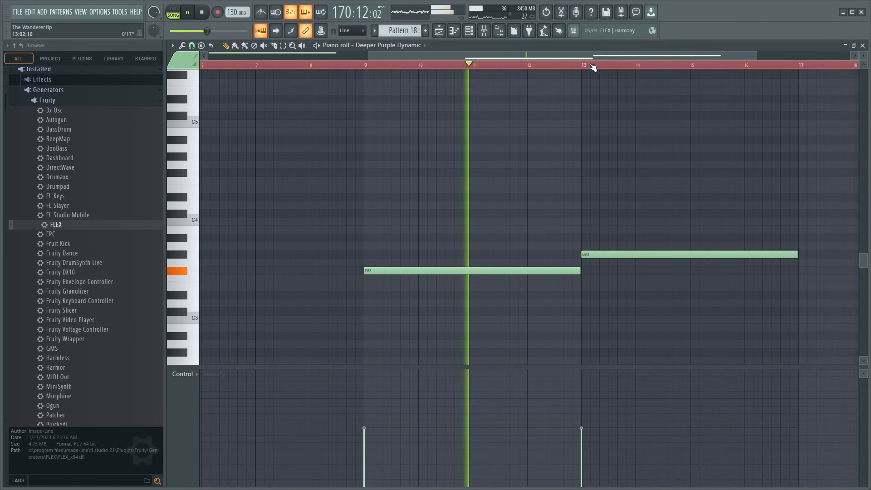
scroll(592, 65, "down", 2)
left_click_drag(613, 254, 743, 256)
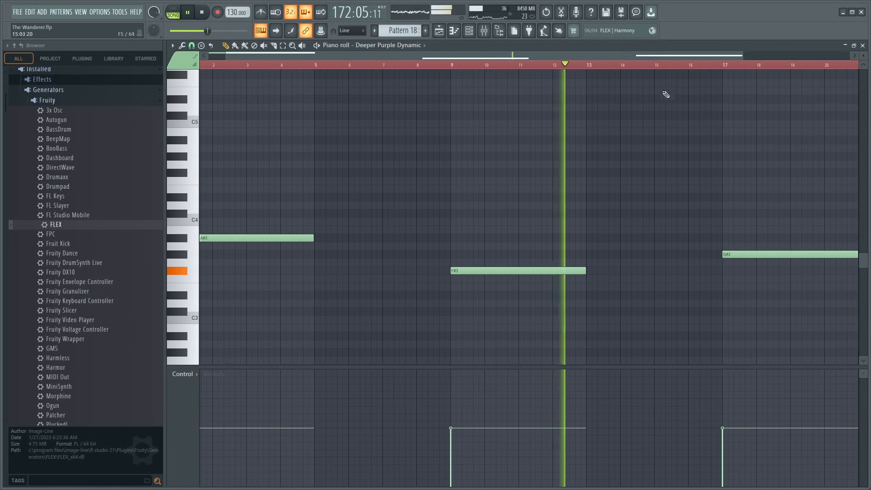
- Add a D#3 note starting at bar 25 and lengthen all four bass notes to eight bars
left_click_drag(667, 56, 848, 123)
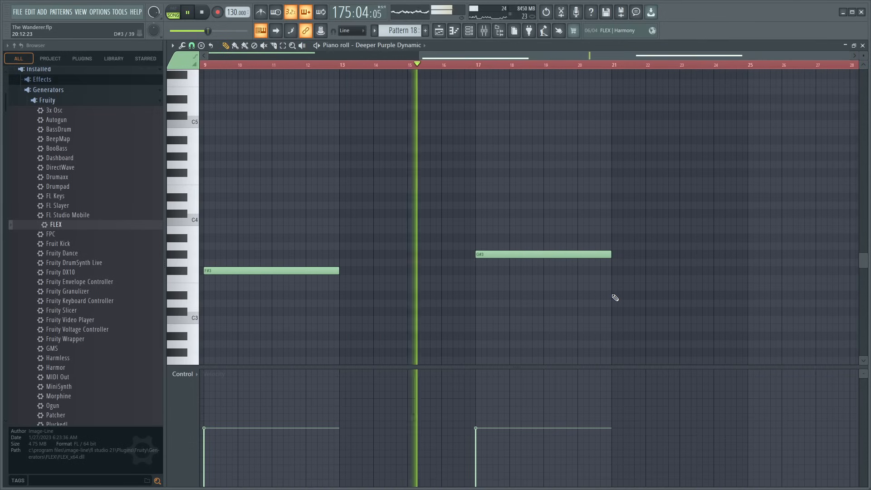
left_click(615, 296)
scroll(501, 71, "down", 2)
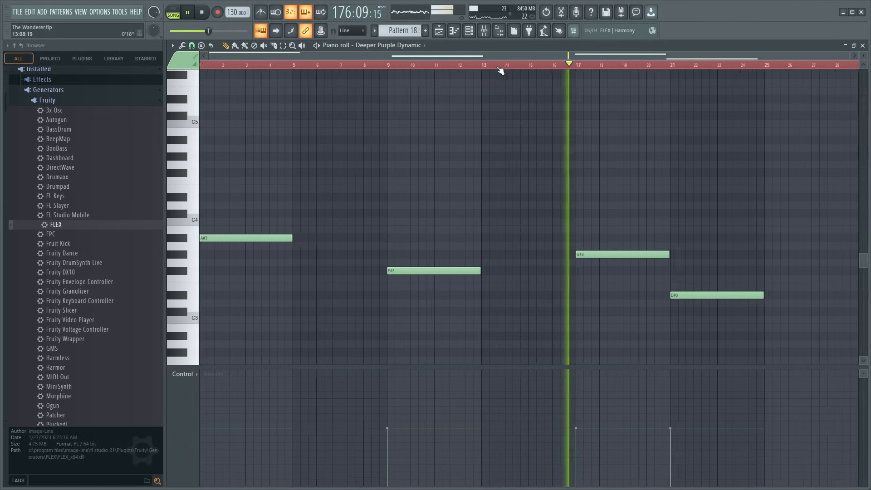
left_click_drag(224, 178, 388, 241)
left_click(697, 295)
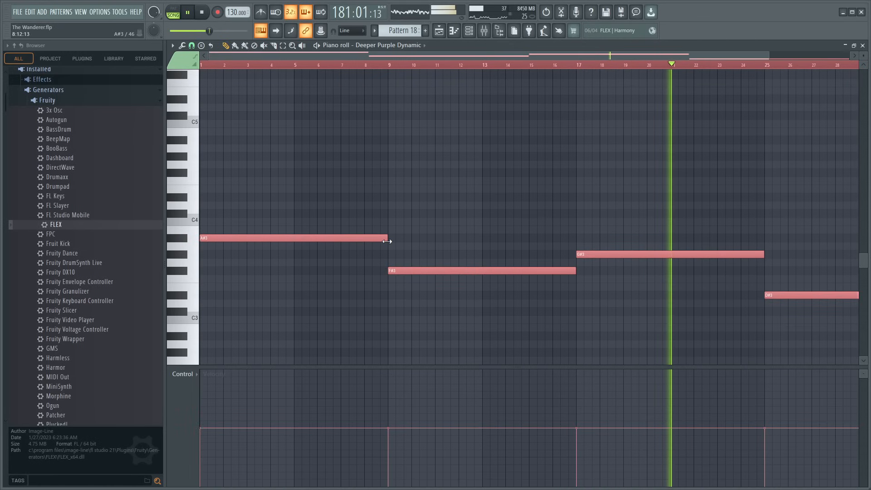
- Load Fruity Reeverb 2 in Insert 12's first effect slot and set its wet level to about 59%
left_click(484, 31)
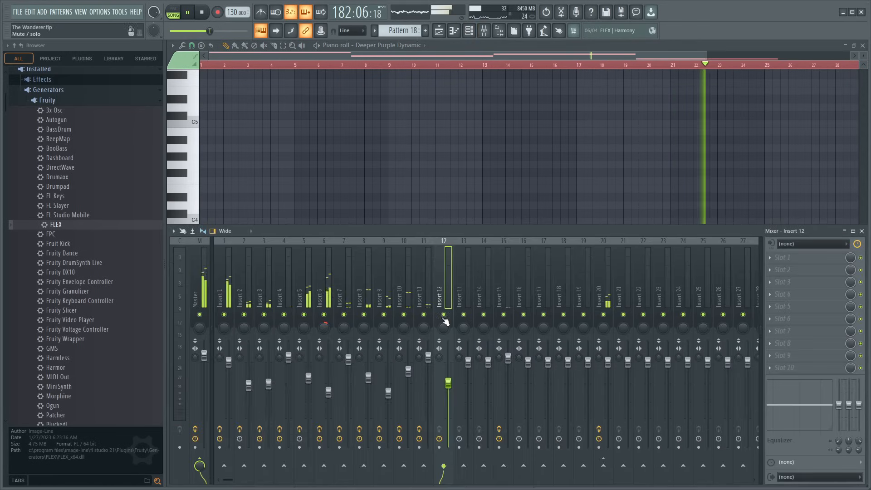
left_click(810, 256)
left_click(655, 120)
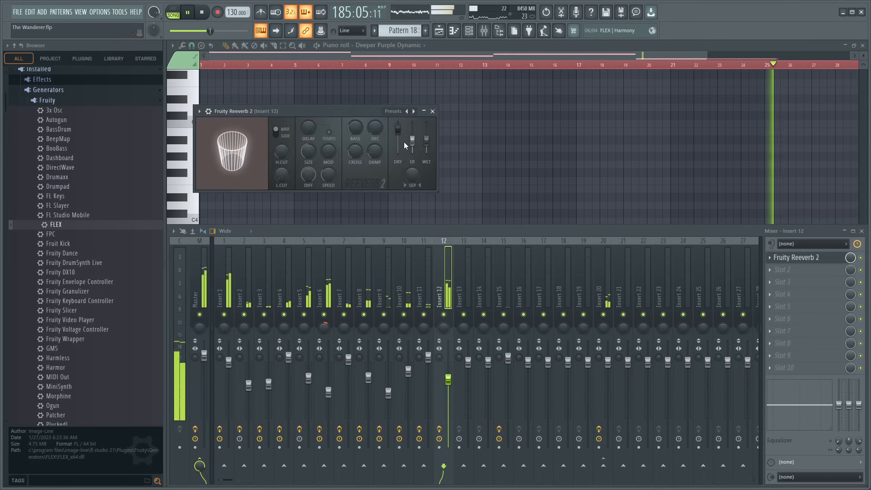
left_click_drag(427, 142, 426, 141)
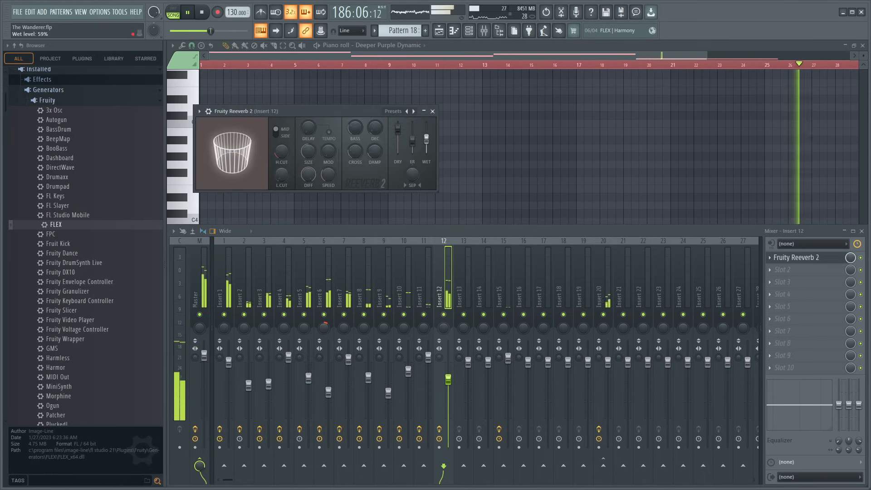
- Add Fruity Parametric EQ 2 in Insert 12's second slot and pull band 7 fully down to cut the highs
left_click(794, 271)
left_click(681, 314)
left_click_drag(400, 200, 371, 254)
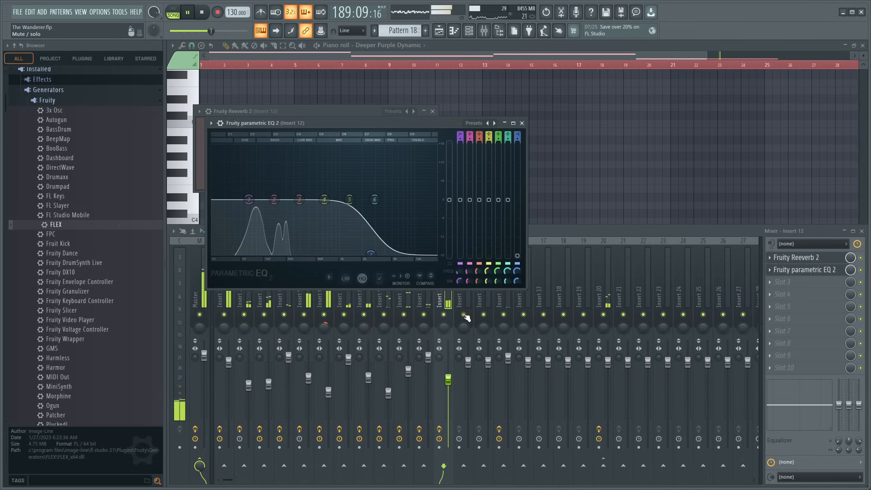
- Audition the bass with Insert 12 soloed, close the equalizer, and return to the full mix
right_click(445, 314)
left_click(362, 123)
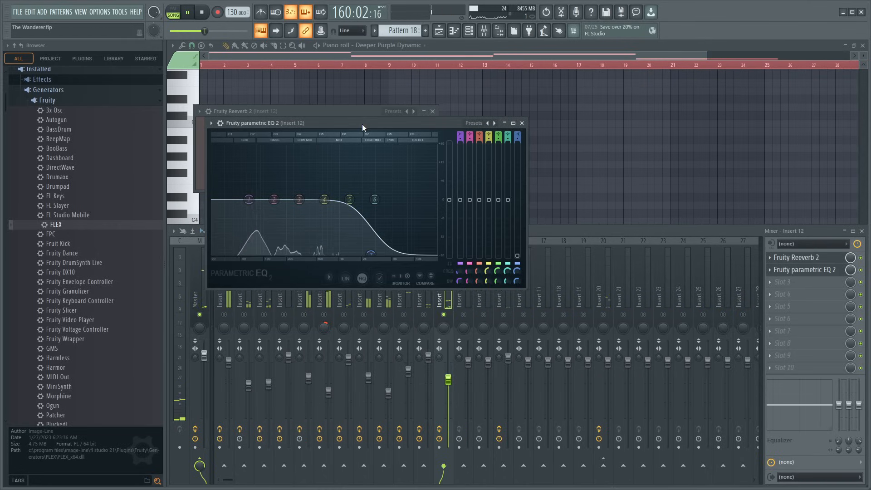
left_click(522, 123)
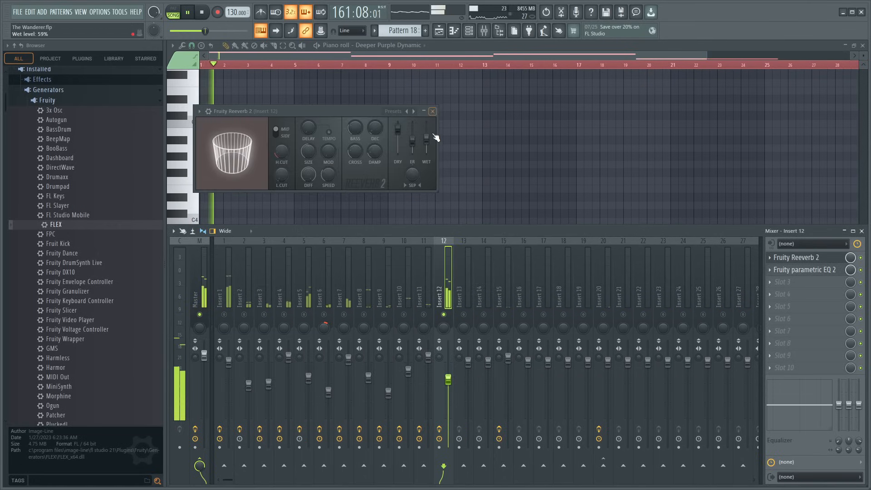
right_click(445, 315)
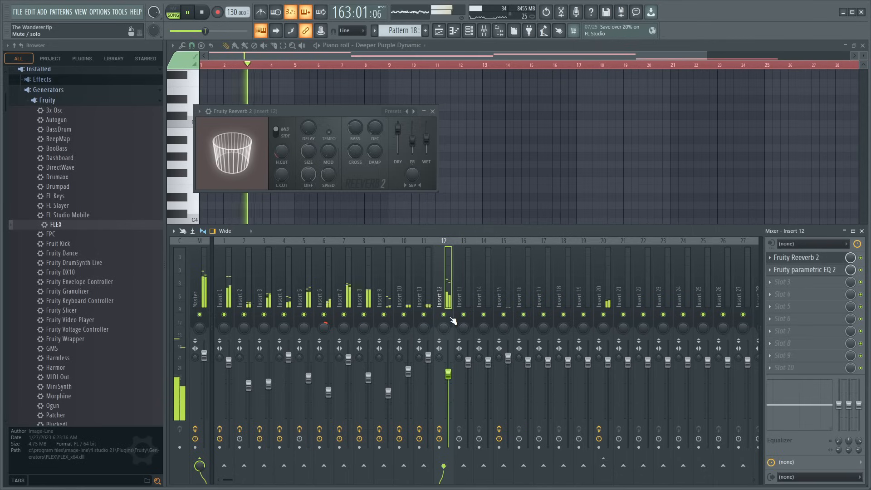
- Bypass Fruity Reeverb 2 and slightly lower the equalizer's band 1 on Insert 12, closing the plugins, mixer and piano roll
left_click(804, 269)
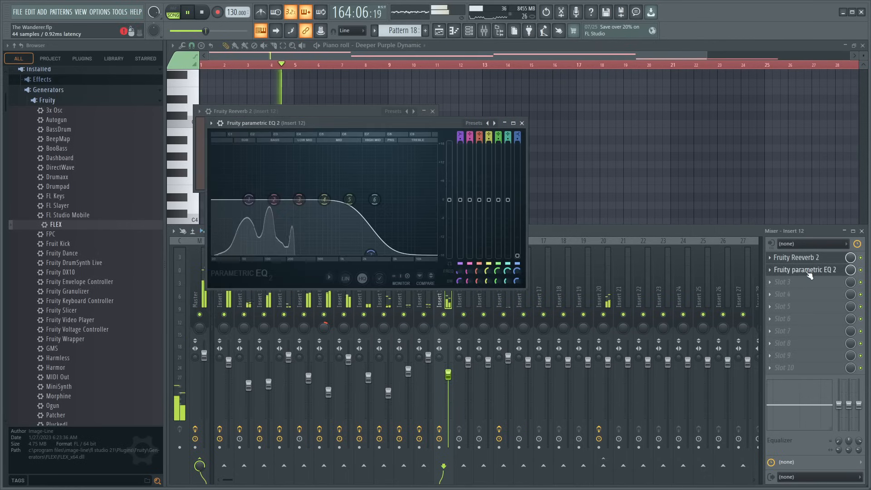
left_click(861, 258)
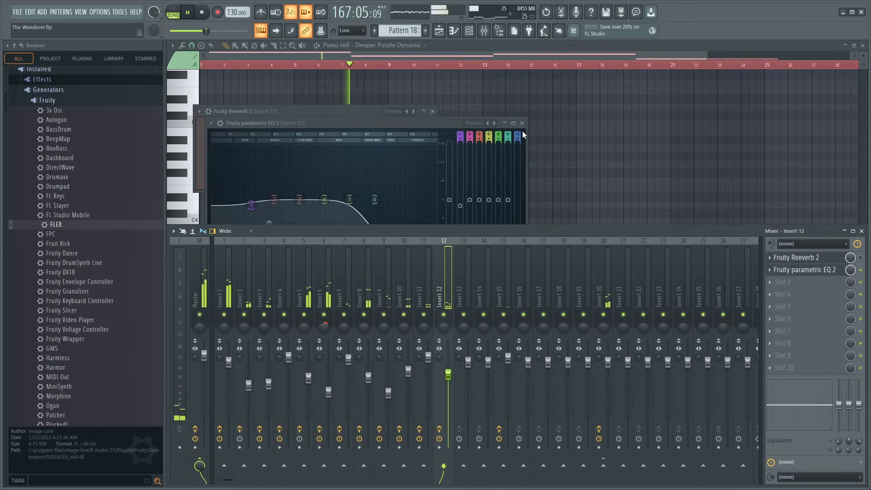
left_click(522, 123)
left_click(432, 111)
left_click(862, 231)
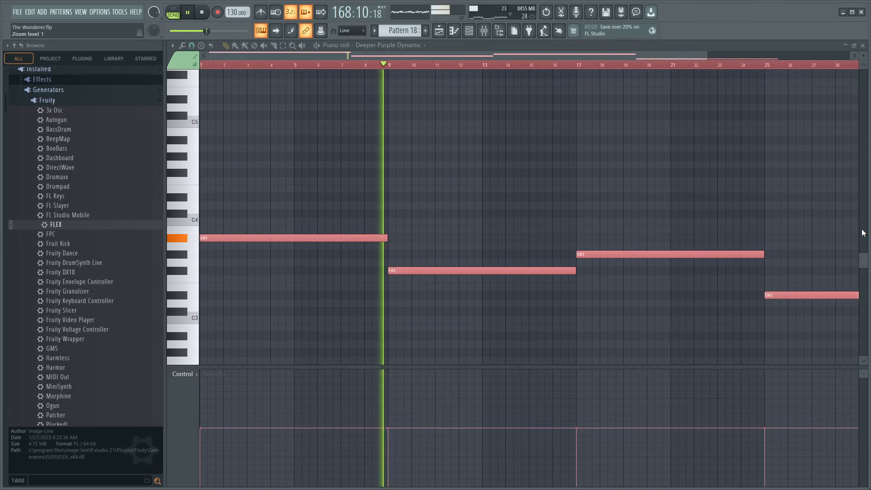
left_click(864, 46)
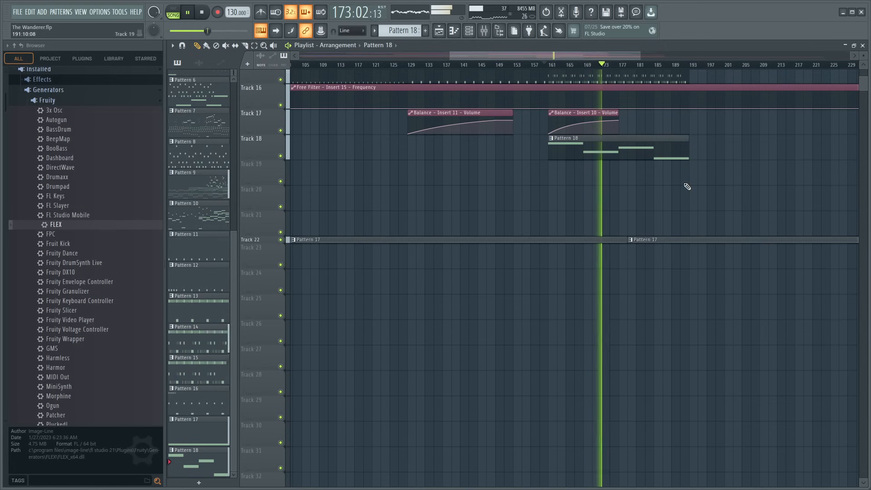
- Shorten all four bass notes in Pattern 18 to four bars each and return to the playlist
scroll(671, 218, "up", 3)
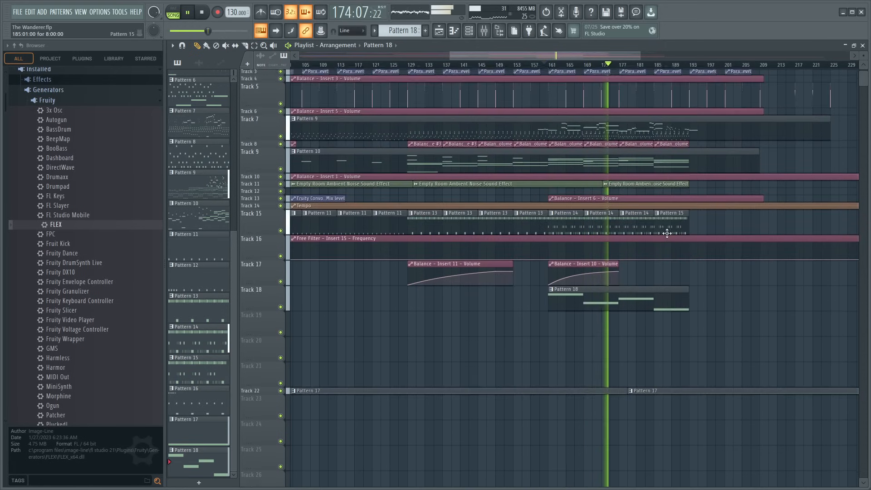
scroll(780, 295, "up", 2)
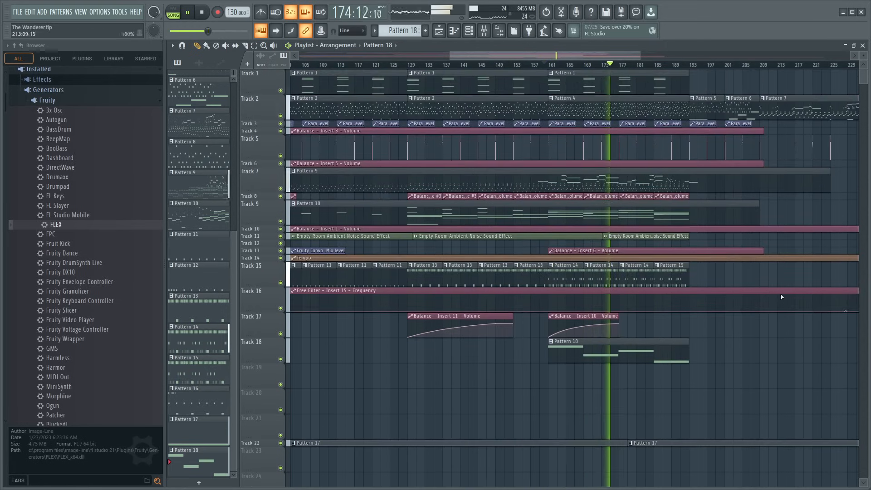
double_click(595, 352)
key("ctrl+a")
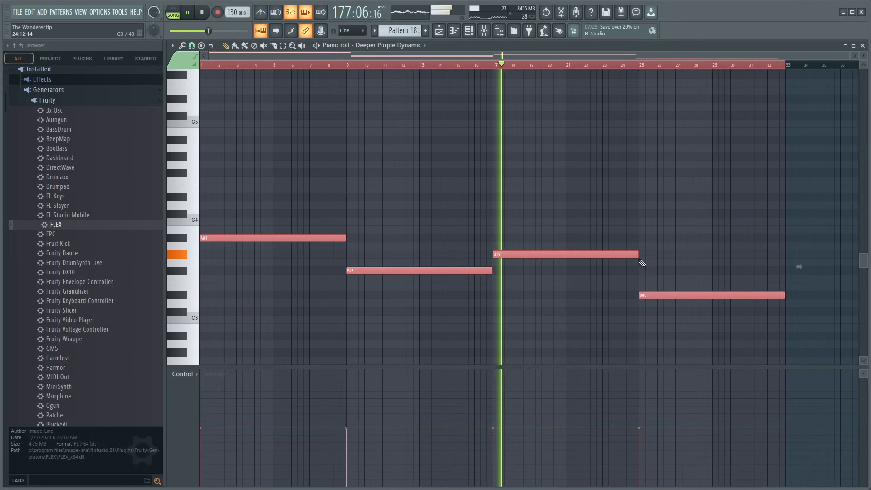
left_click_drag(640, 259, 564, 260)
left_click(626, 241, "ctrl")
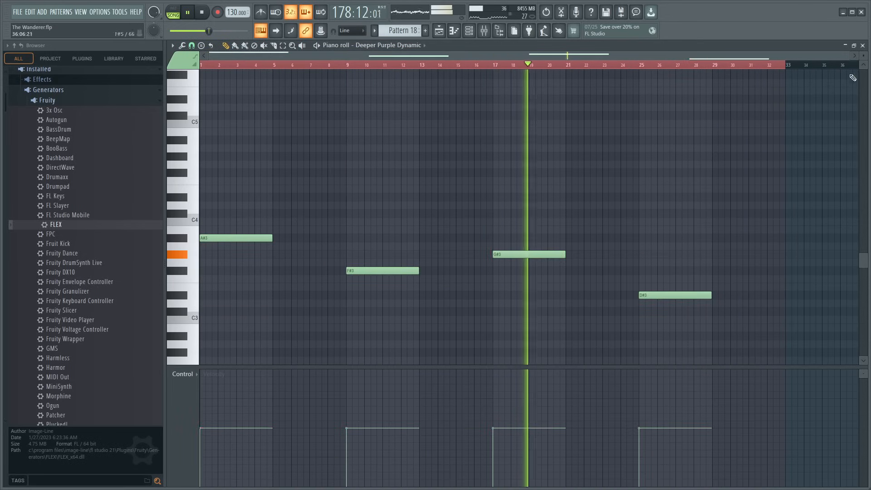
left_click(863, 45)
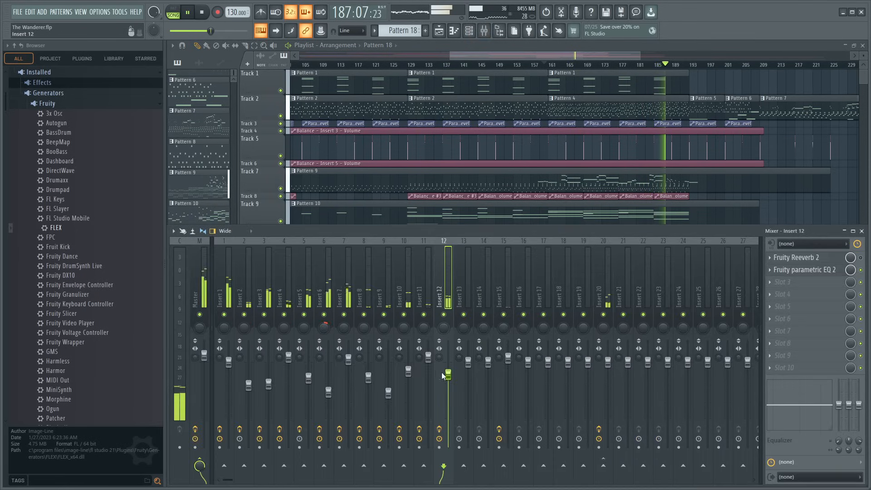
- Lower Insert 12's volume fader and solo the bass from bar 161 with its Parametric EQ 2 open
left_click_drag(448, 375, 448, 385)
left_click(804, 270)
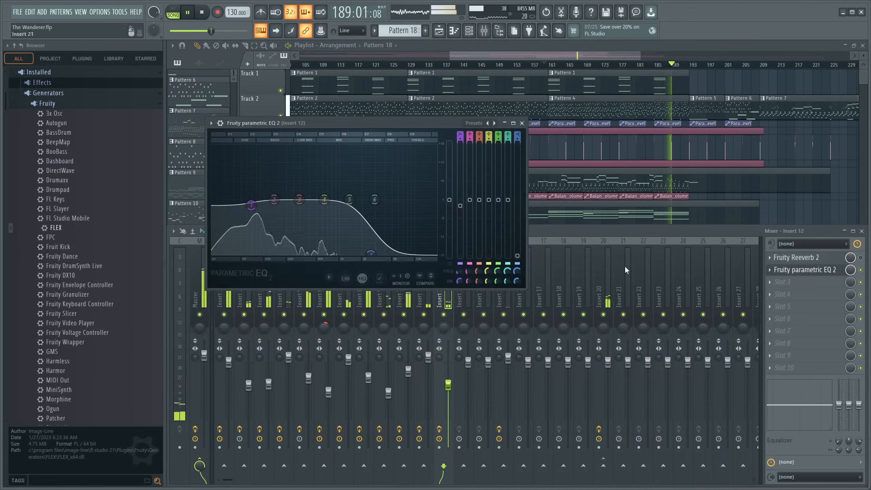
right_click(448, 315)
key("space")
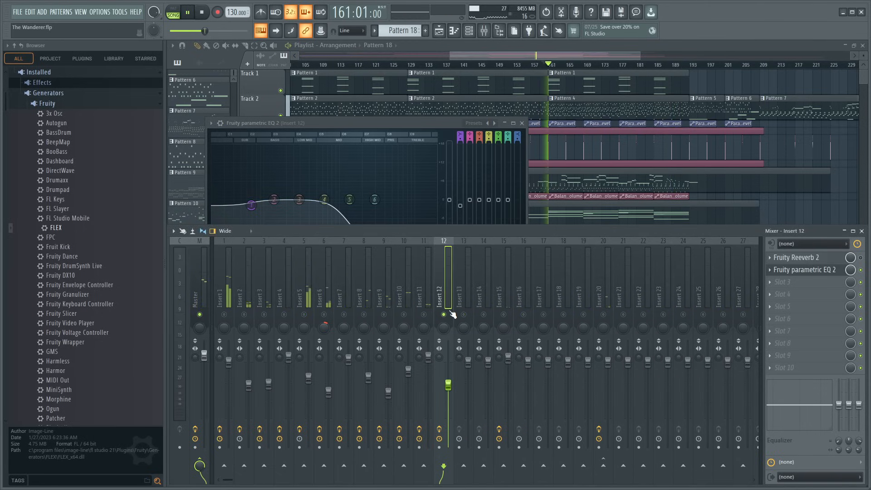
- Cut band 4 deeply and shift band 7 to a lower frequency in Insert 12's equalizer, and restore the full mix
left_click_drag(324, 199, 318, 236)
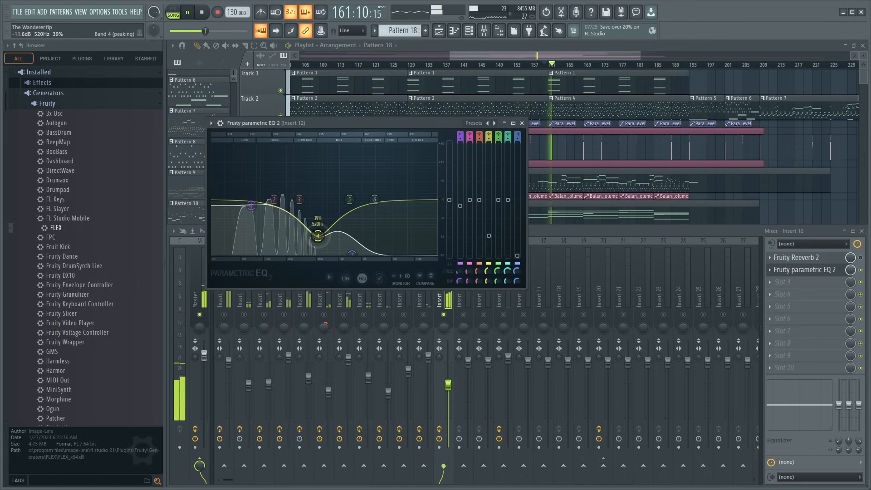
right_click(444, 315)
left_click(324, 124)
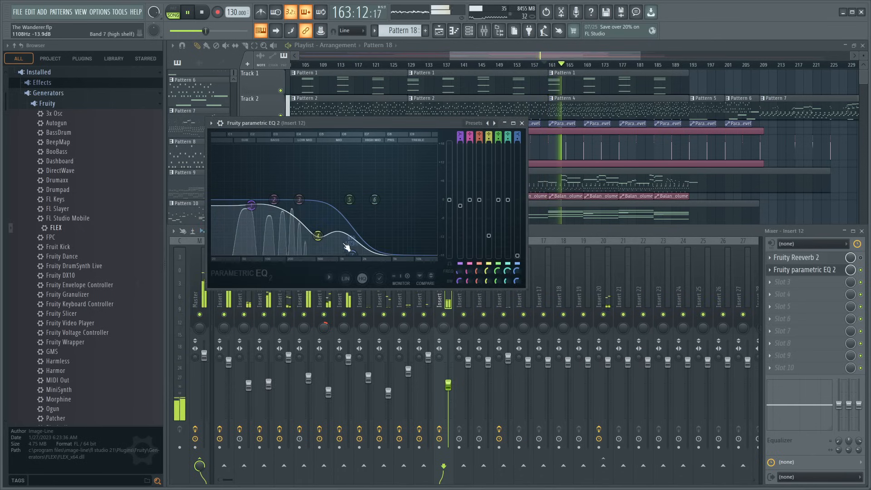
left_click(523, 123)
key("F9")
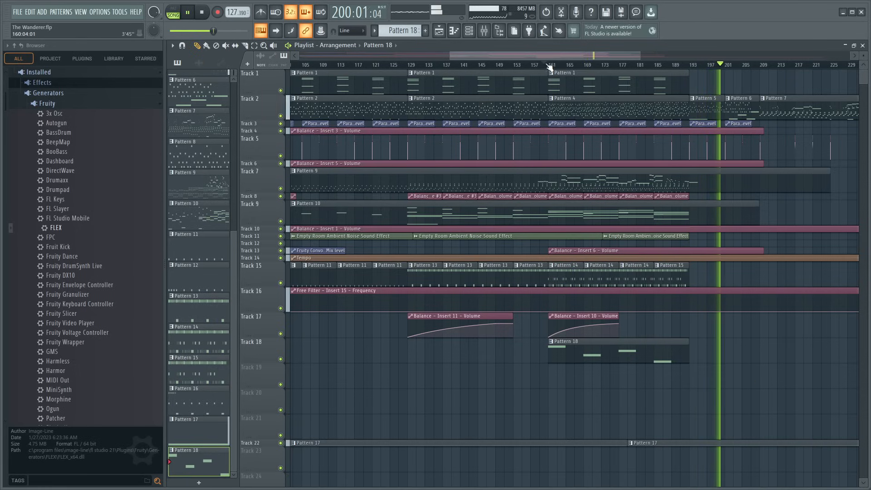
- Play the whole arrangement from just before bar 97 to review the mix
scroll(553, 66, "down", 5)
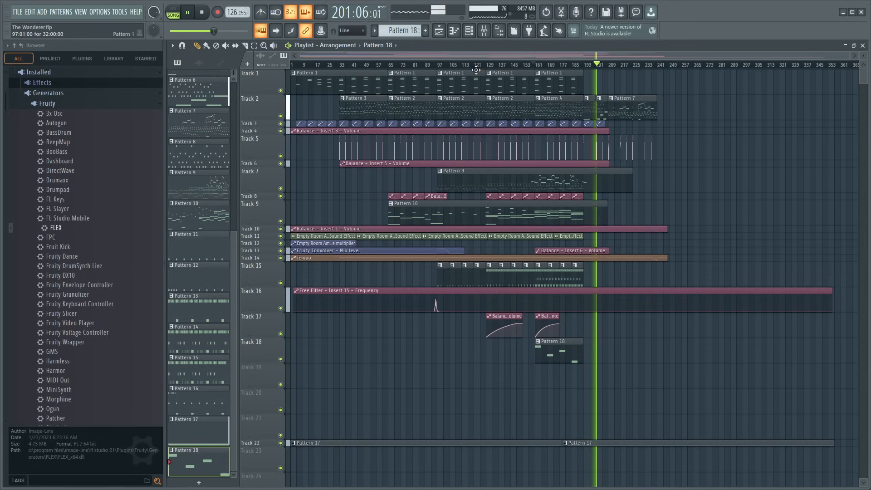
key("space")
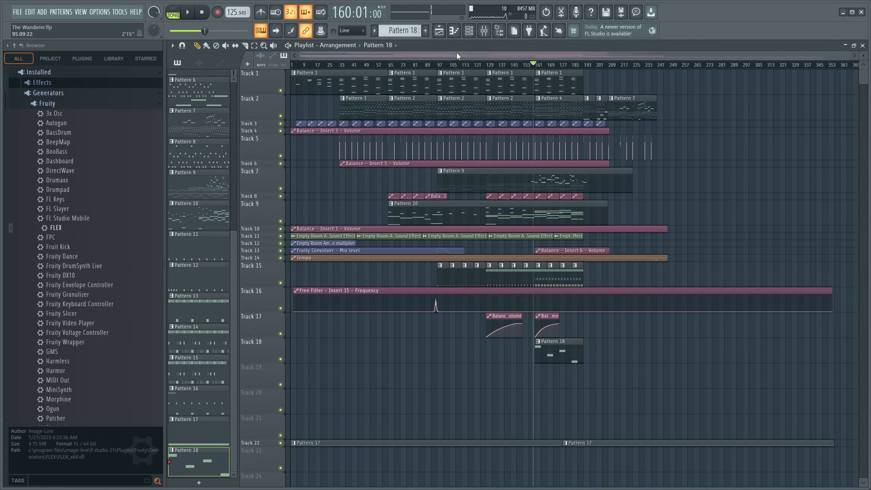
left_click(434, 65)
key("space")
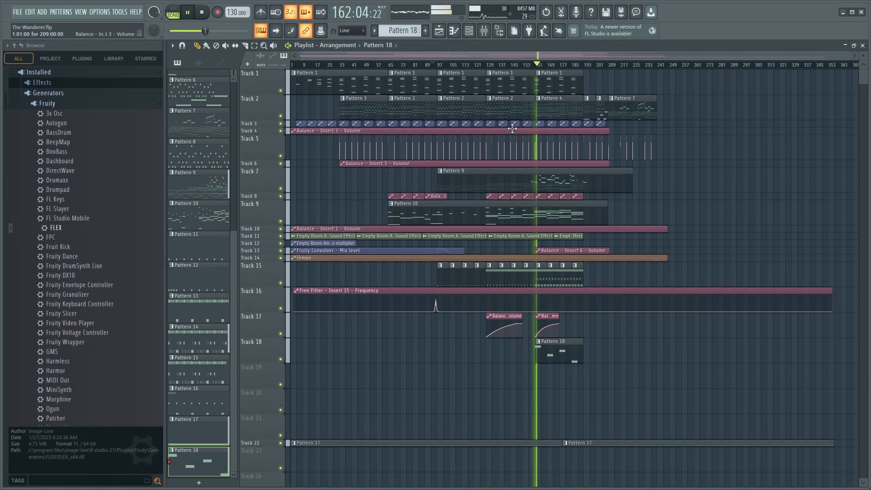
- Look over the channel rack and Pattern 9's Kontakt 7 notes, and return to the playlist
key("F6")
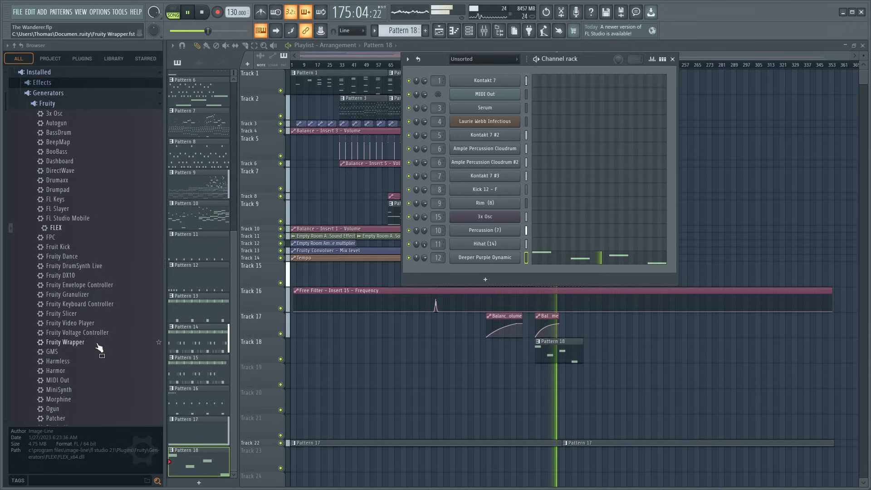
left_click(674, 59)
double_click(568, 182)
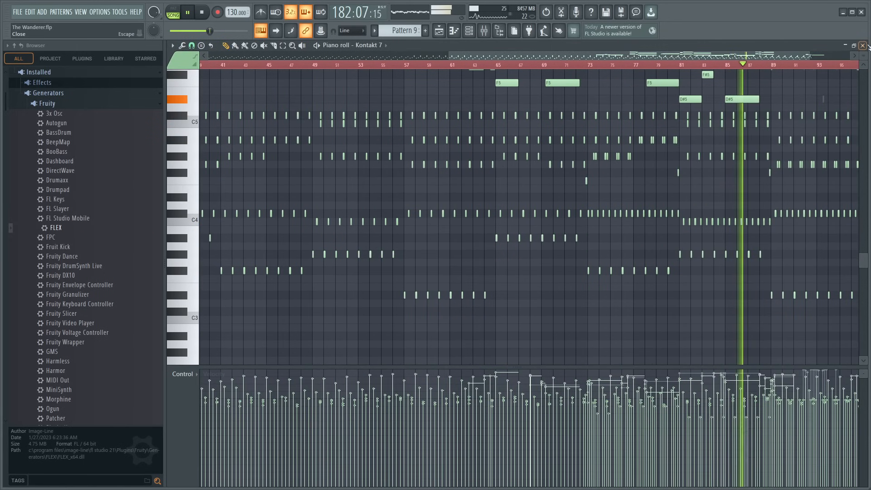
key("F5")
- Delete the G#4 Percussion (7) notes at the starts of bars 1, 3, 5 and 7 in Pattern 15
double_click(573, 284)
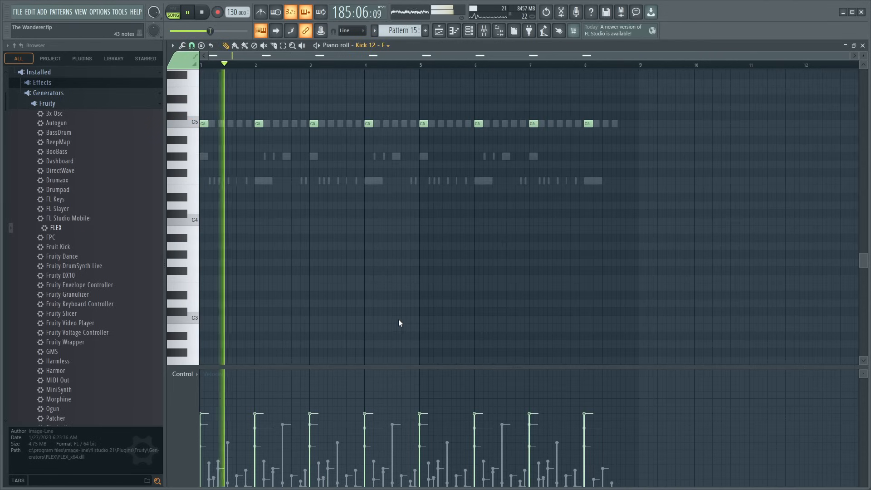
right_click(206, 157)
right_click(205, 157)
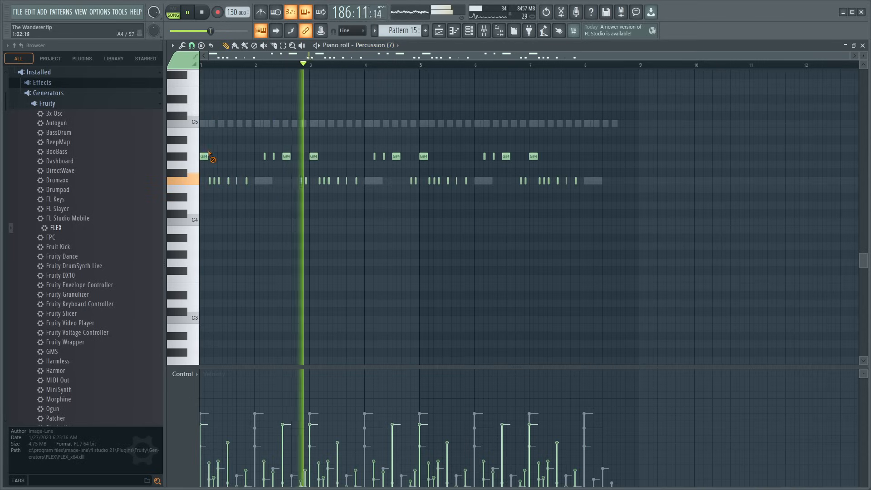
right_click(205, 157)
right_click(315, 157)
right_click(428, 156)
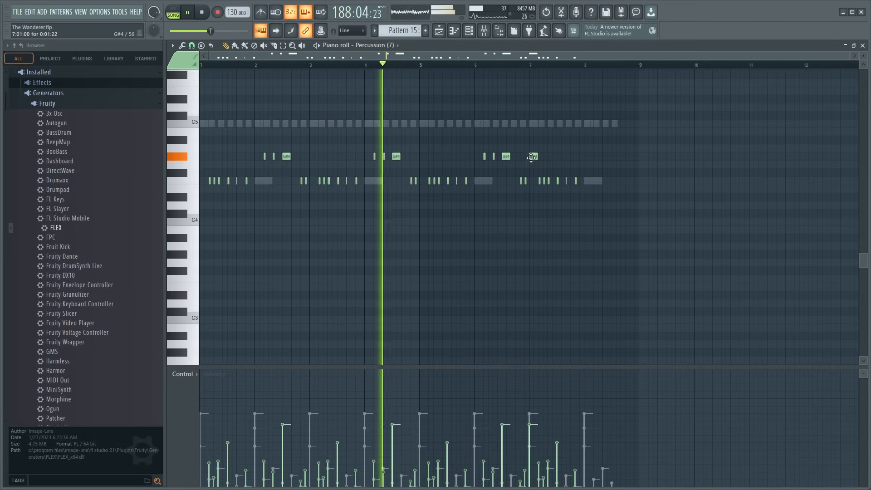
right_click(534, 157)
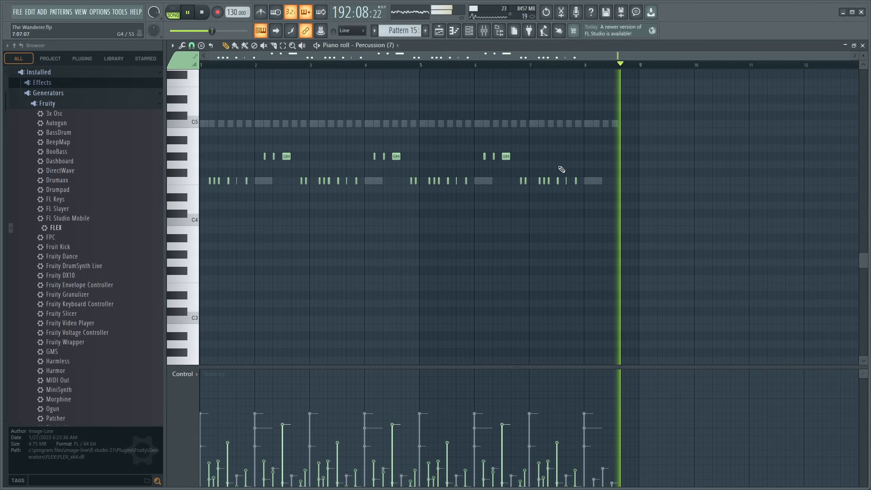
- Select the four louder F4 notes in Pattern 15's Percussion (7), adjust their velocity together, and return to the playlist
left_click_drag(230, 173, 228, 187)
left_click_drag(343, 168, 337, 186)
left_click_drag(451, 169, 447, 186)
left_click_drag(560, 168, 556, 186)
scroll(559, 182, "up", 3)
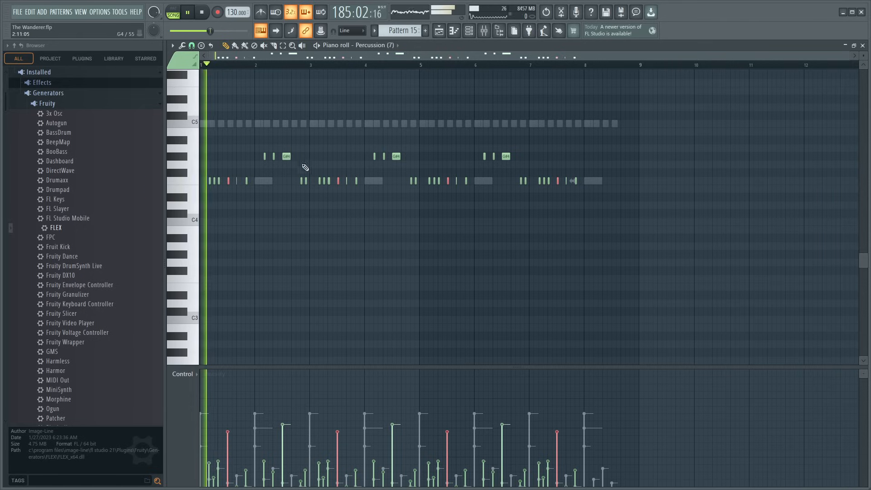
scroll(339, 181, "down", 1)
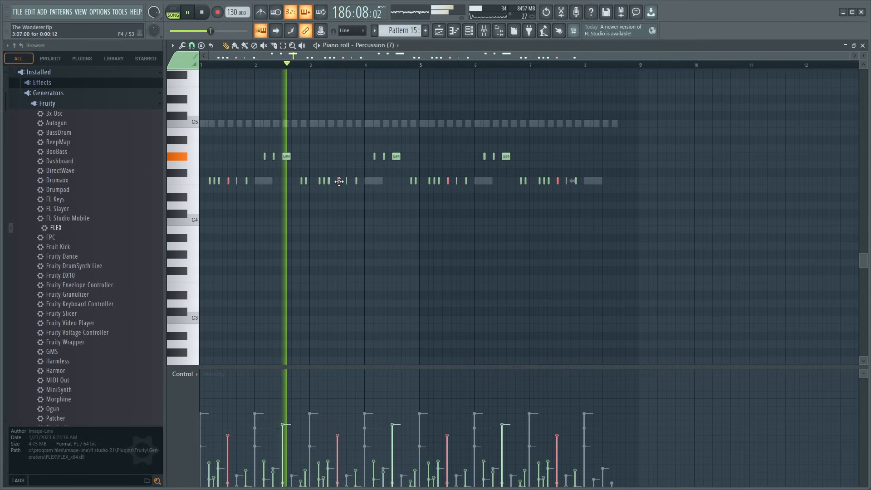
scroll(338, 182, "down", 2)
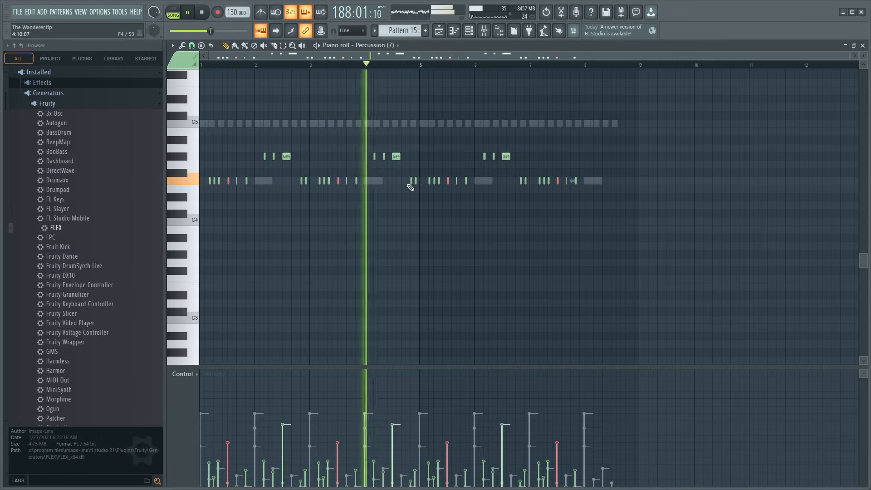
left_click_drag(711, 144, 714, 167)
left_click(863, 47)
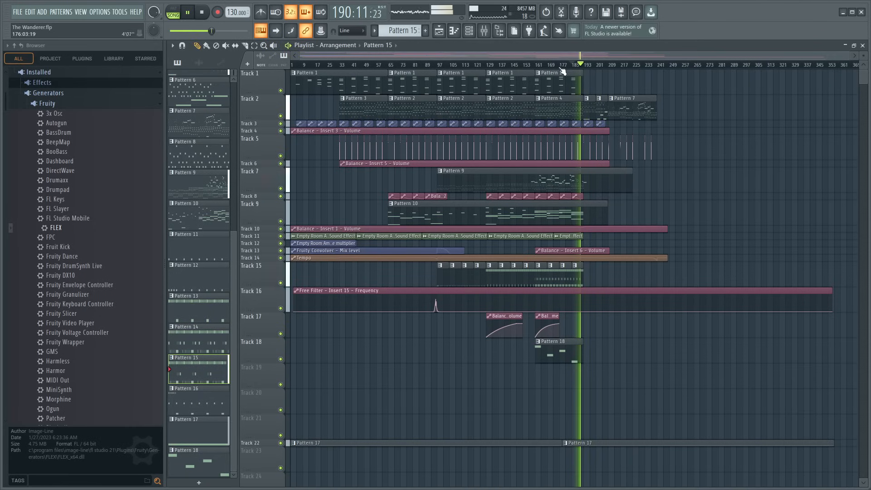
- Play the song from just before bar 161 and open Pattern 18's bass notes
scroll(572, 67, "up", 2)
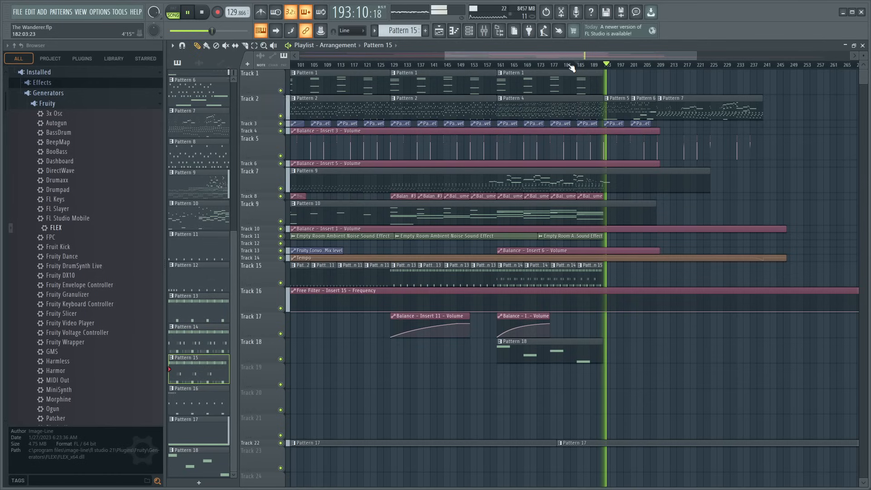
left_click(492, 68)
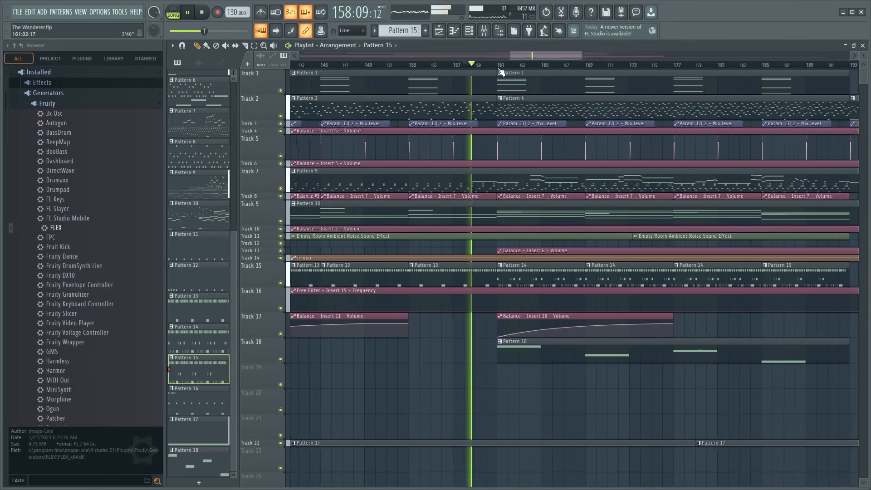
double_click(544, 361)
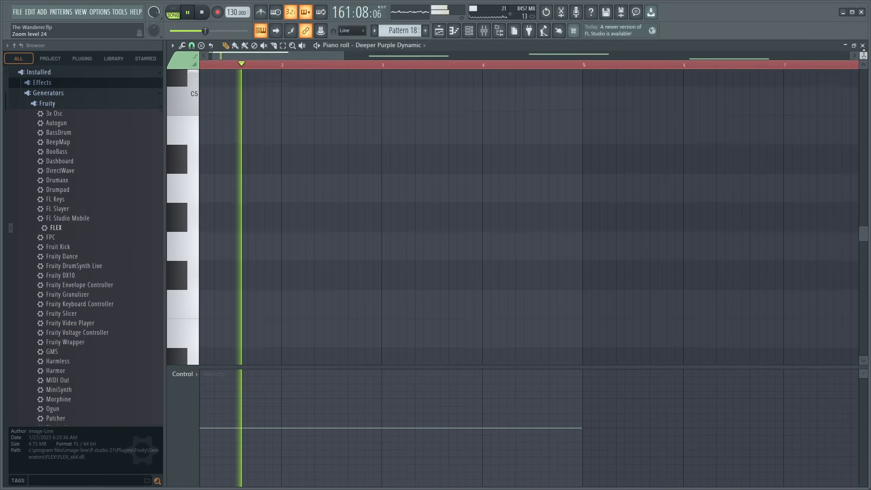
left_click_drag(864, 55, 861, 62)
scroll(434, 220, "up", 8)
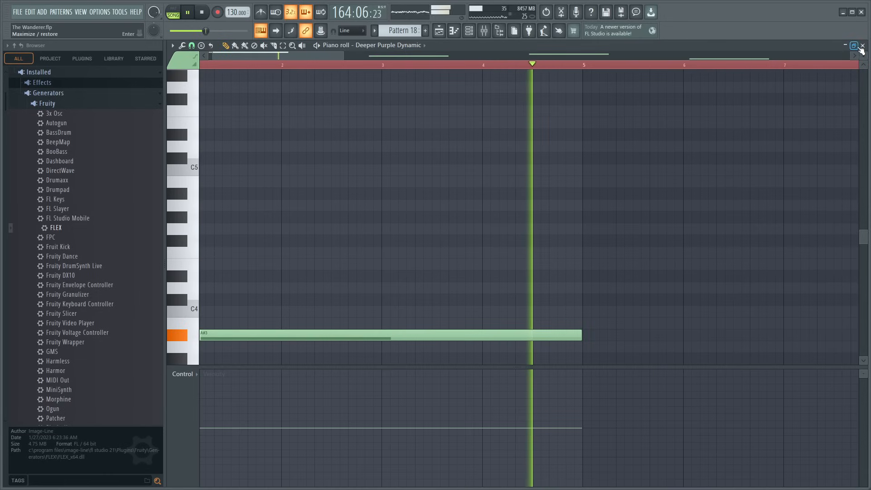
left_click_drag(862, 54, 863, 58)
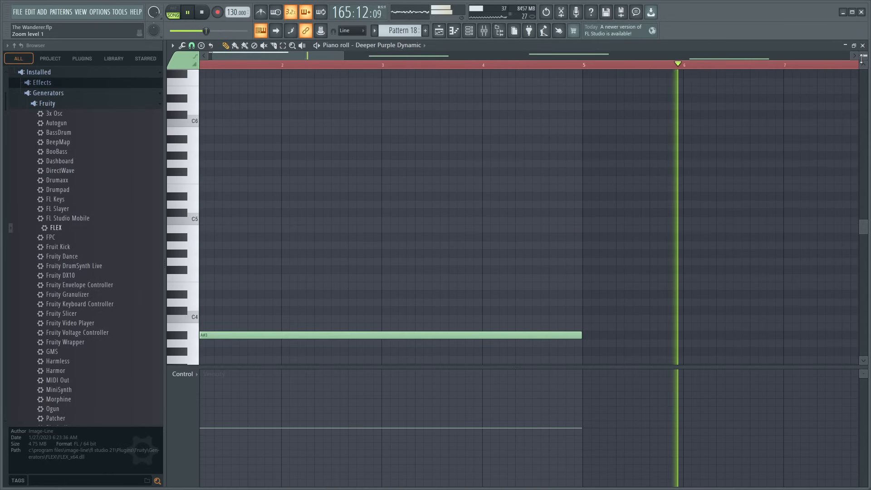
- Try a high F#6 note at the start of Pattern 18, delete it, and look over the bass line
left_click_drag(222, 76, 141, 76)
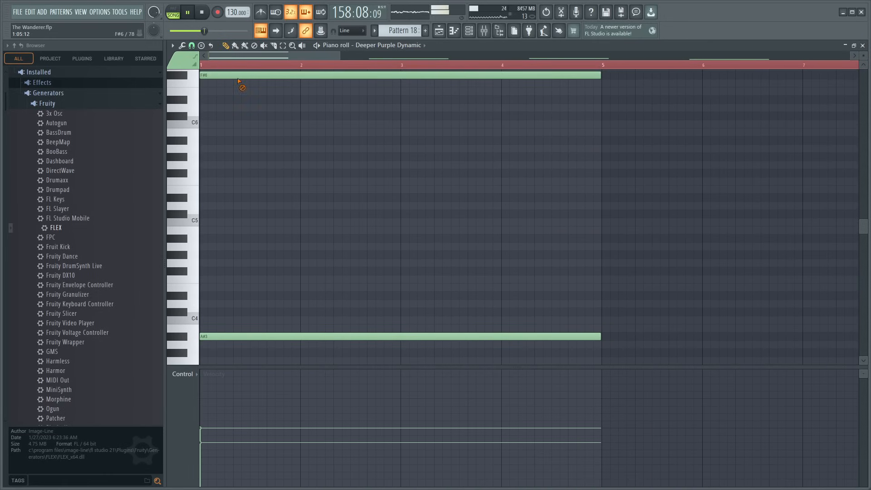
right_click(237, 78)
scroll(255, 73, "down", 5)
scroll(254, 67, "down", 5)
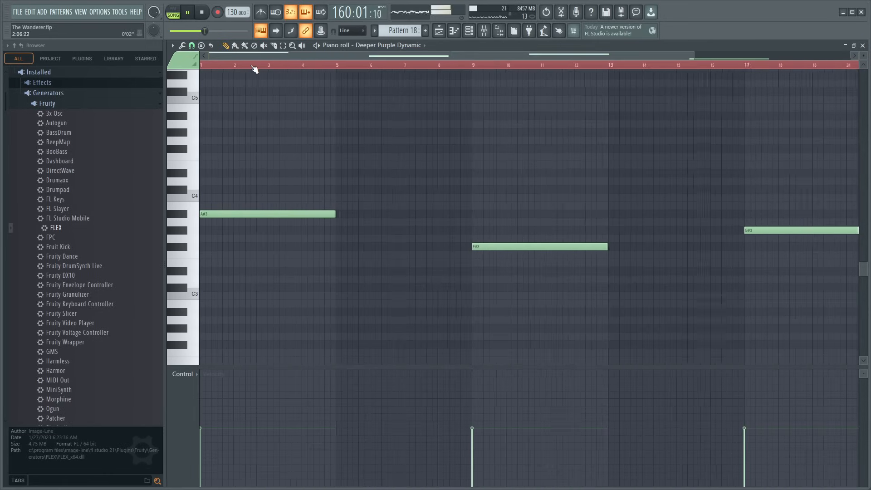
scroll(255, 68, "down", 5)
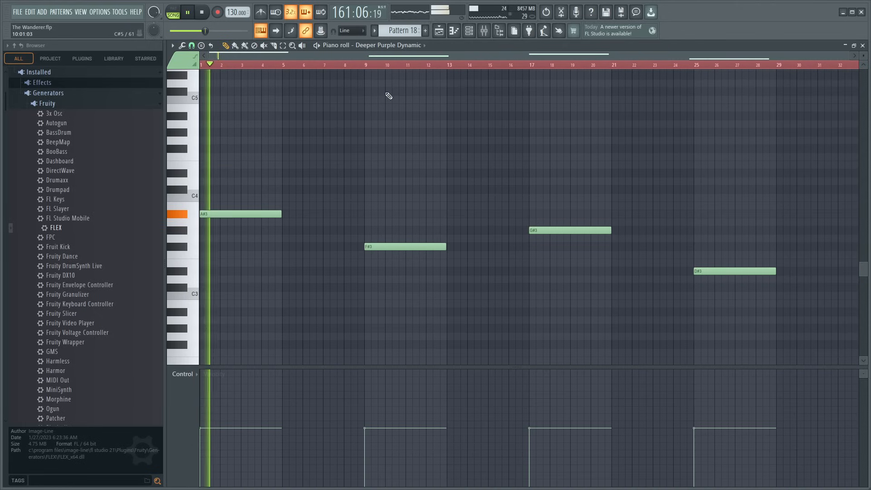
- Check the Deeper Purple Dynamic channel in the channel rack, review the arrangement around bar 161 in the playlist, and stop playback
key("F6")
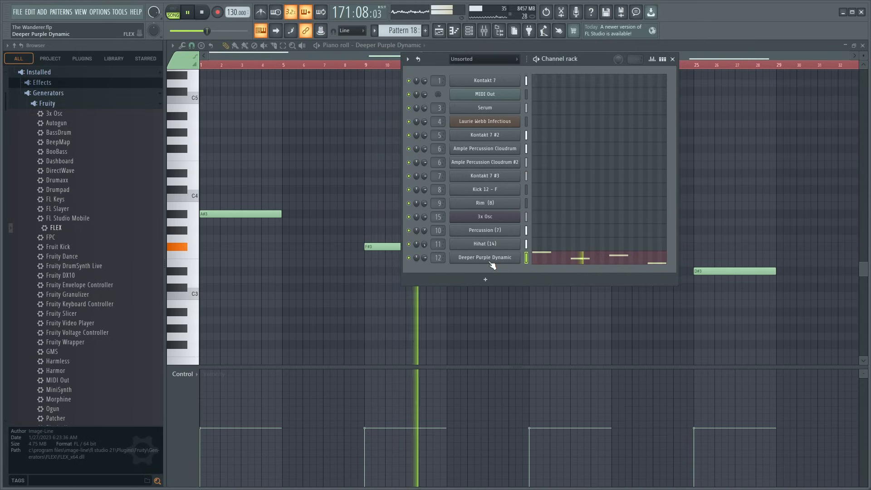
left_click(674, 59)
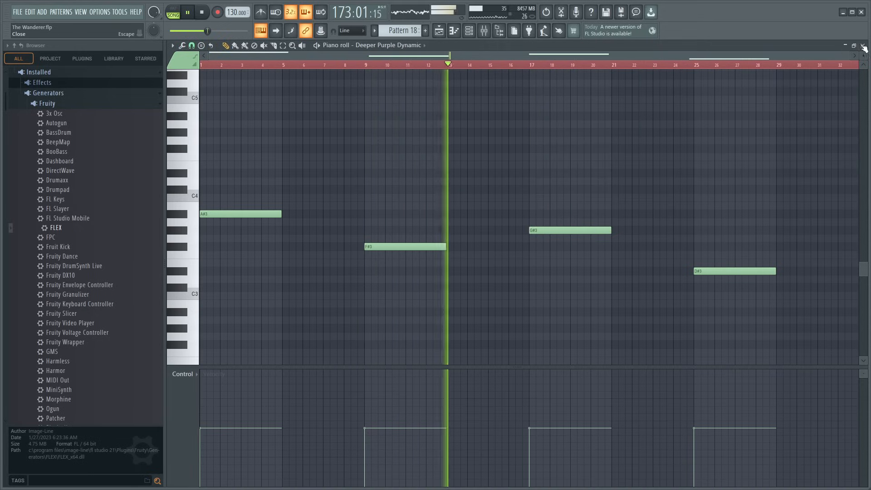
key("F5")
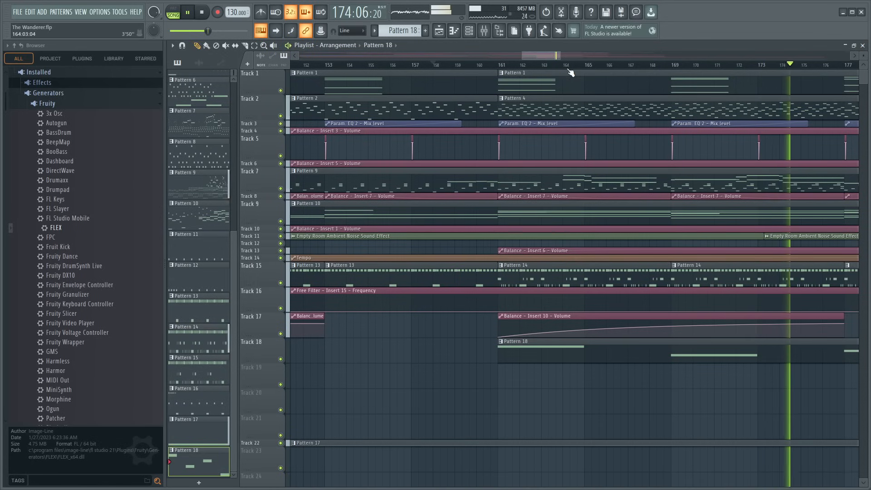
scroll(569, 64, "down", 4)
scroll(566, 60, "down", 3)
scroll(565, 59, "down", 5)
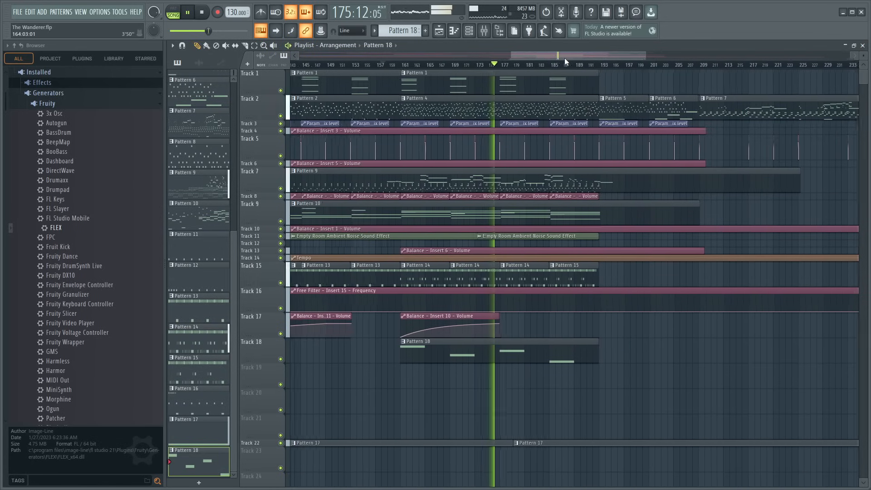
scroll(507, 69, "down", 1)
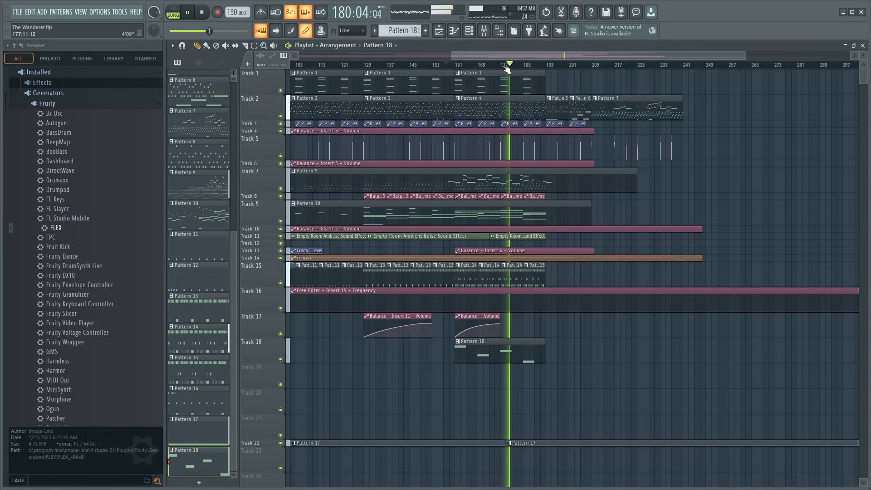
key("space")
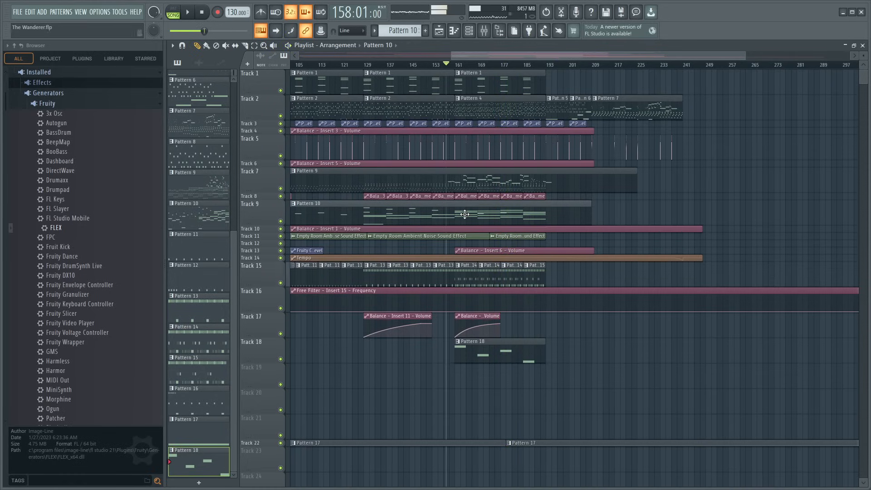
- Open Pattern 10 from the playlist and switch its note view to the Kontakt 7 #3 channel
double_click(460, 208)
scroll(375, 68, "down", 4)
scroll(487, 177, "up", 4)
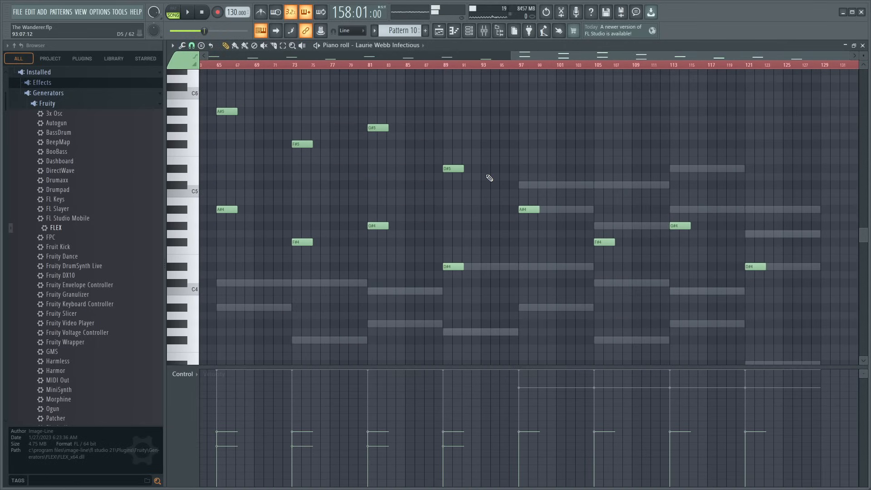
scroll(496, 180, "down", 2)
right_click(564, 222, "alt")
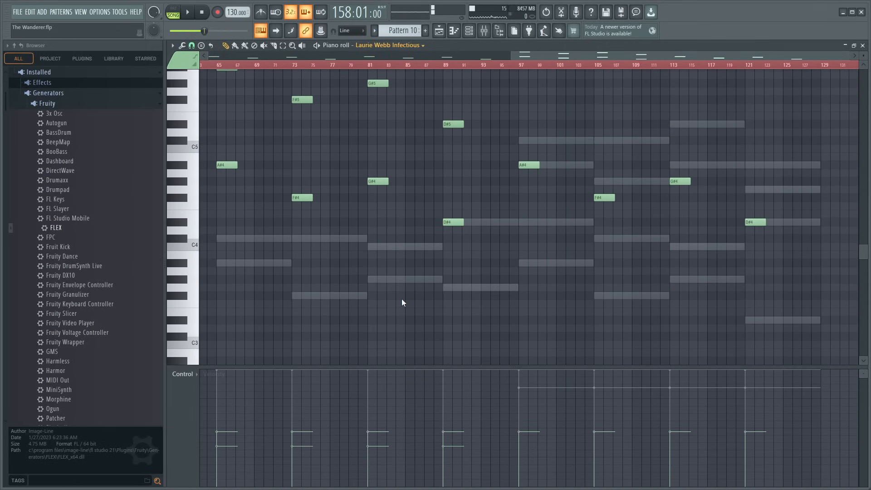
double_click(403, 282)
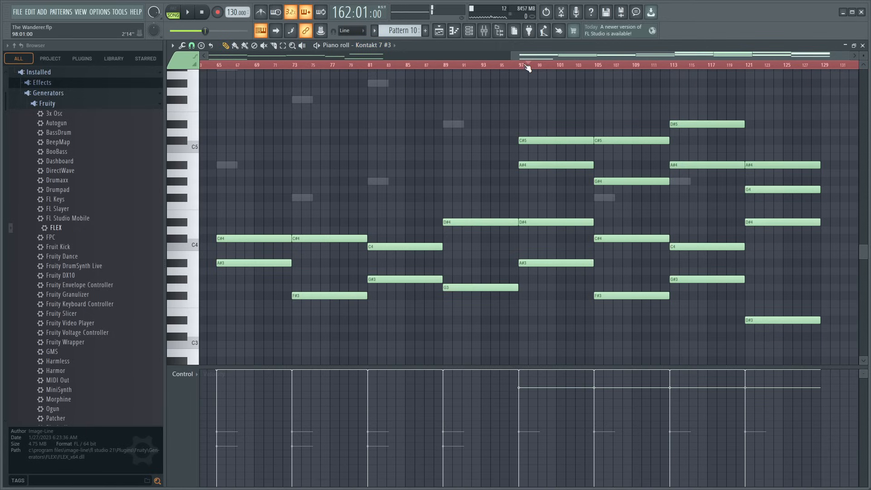
- Audition the Kontakt 7 #3 chord starting at bar 97 of Pattern 10
key("space")
key("space")
right_click(539, 176, "alt")
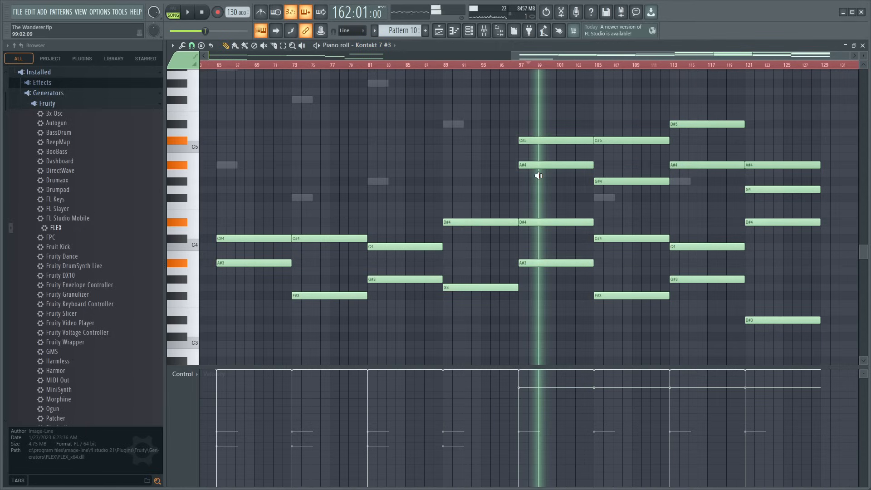
right_click(564, 187, "alt")
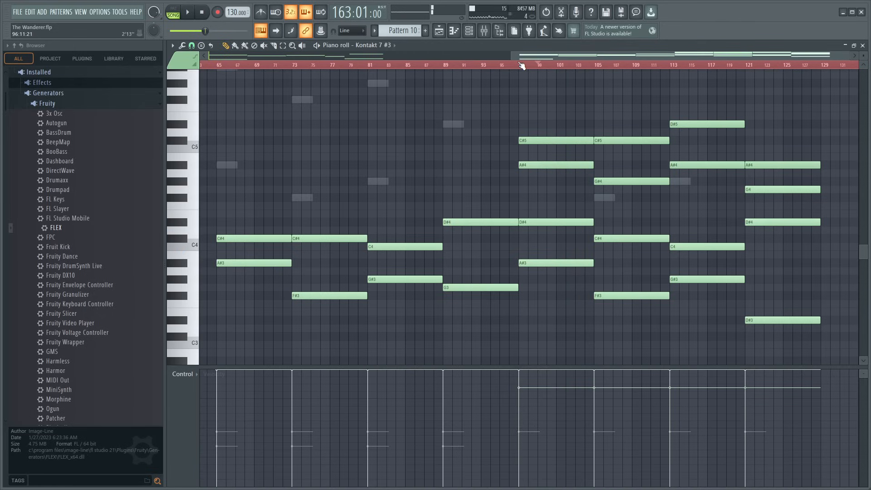
- Add a D#2 note about seven bars long at bar 97 of Pattern 10's Kontakt 7 #3 part
left_click(510, 64)
scroll(513, 66, "down", 3)
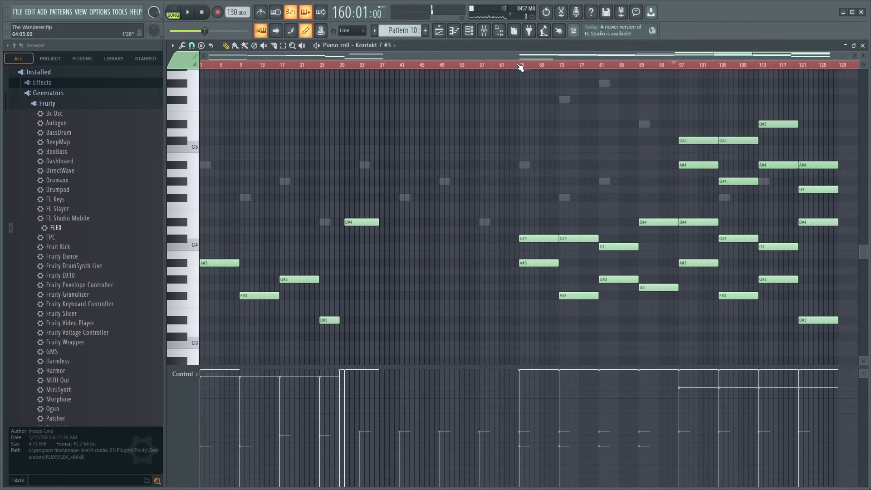
scroll(527, 102, "down", 10)
scroll(528, 109, "up", 5)
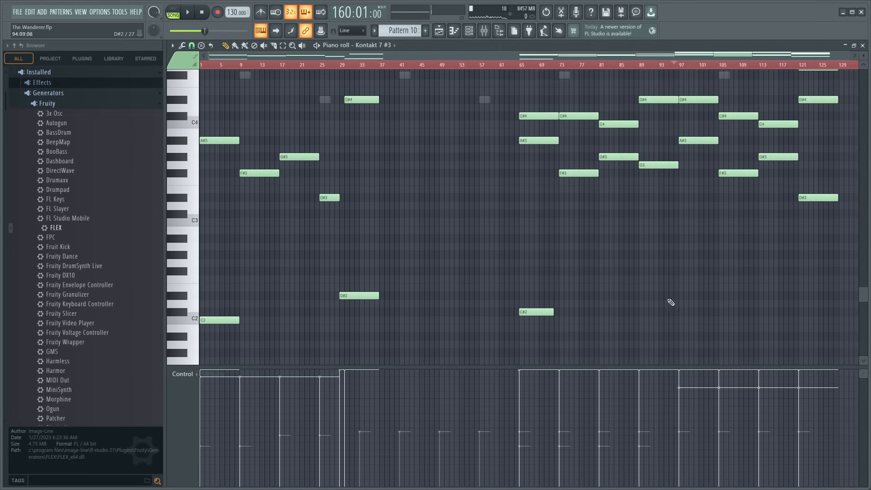
scroll(745, 297, "up", 5)
scroll(752, 294, "down", 6)
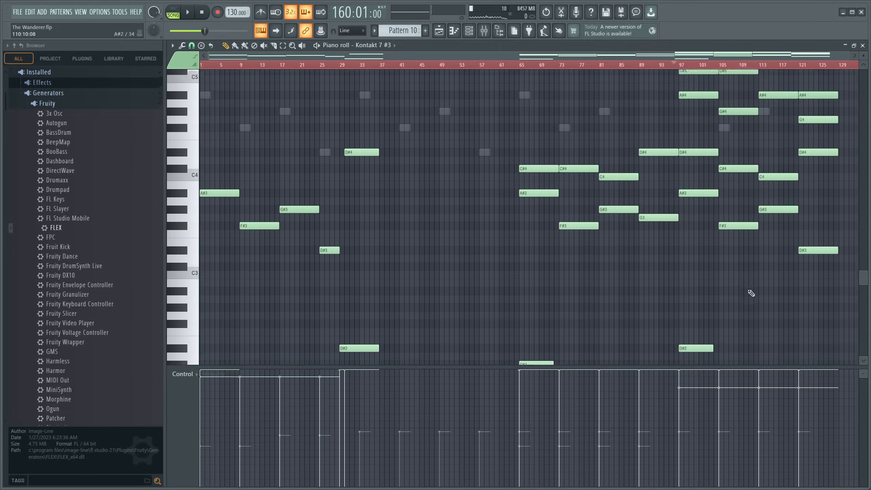
scroll(753, 293, "up", 1)
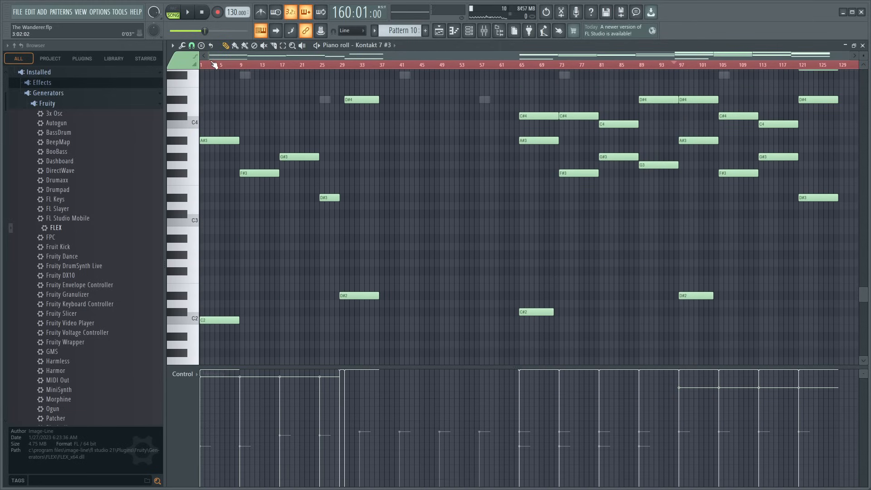
- Play the song from bar 65 of Pattern 10 onward to hear the Kontakt 7 #3 chords in context, and open the mixer
left_click(522, 65)
key("space")
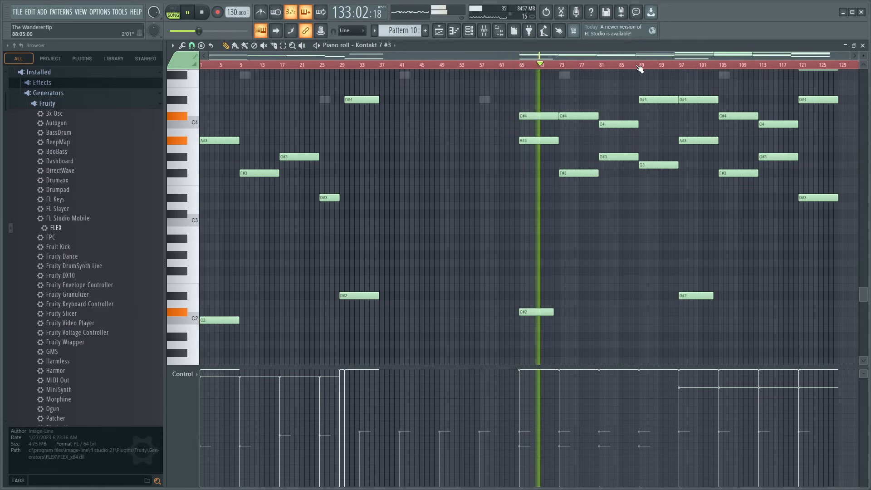
scroll(688, 64, "up", 4)
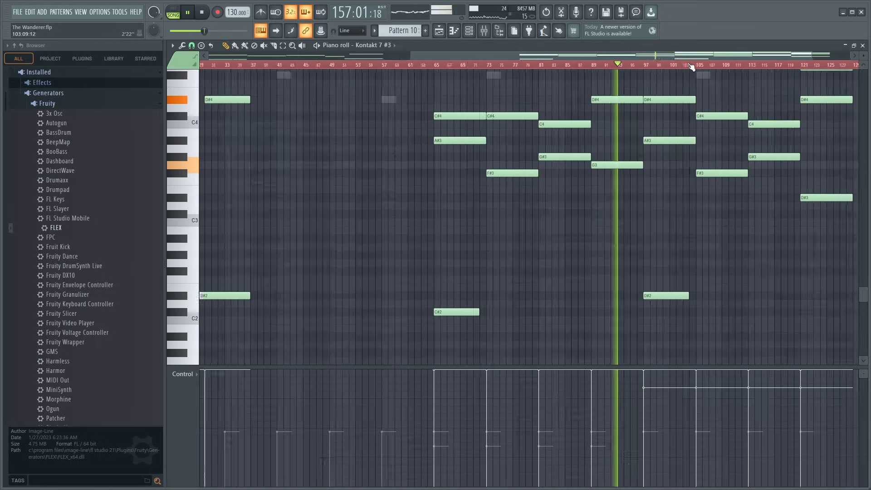
scroll(691, 66, "up", 1)
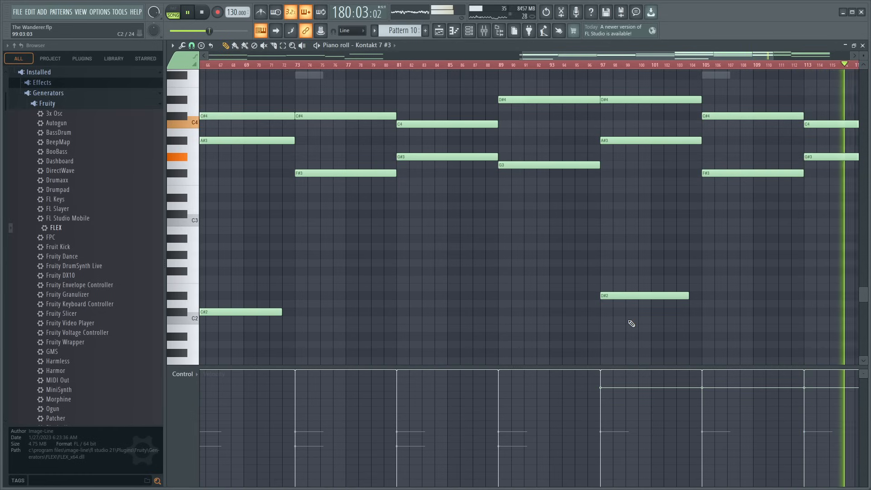
left_click(484, 30)
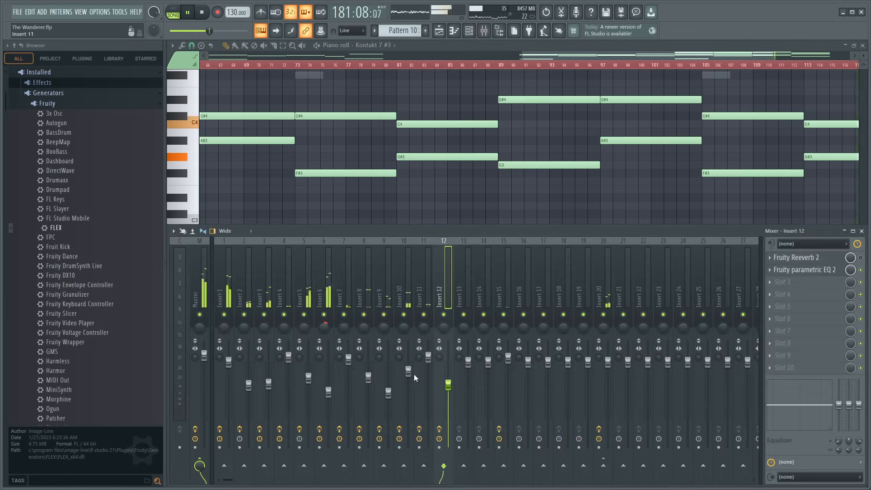
- Lower Insert 10's volume slightly and shape a steep high-frequency cut with band 7 of its second Fruity parametric EQ 2
left_click_drag(413, 378, 413, 381)
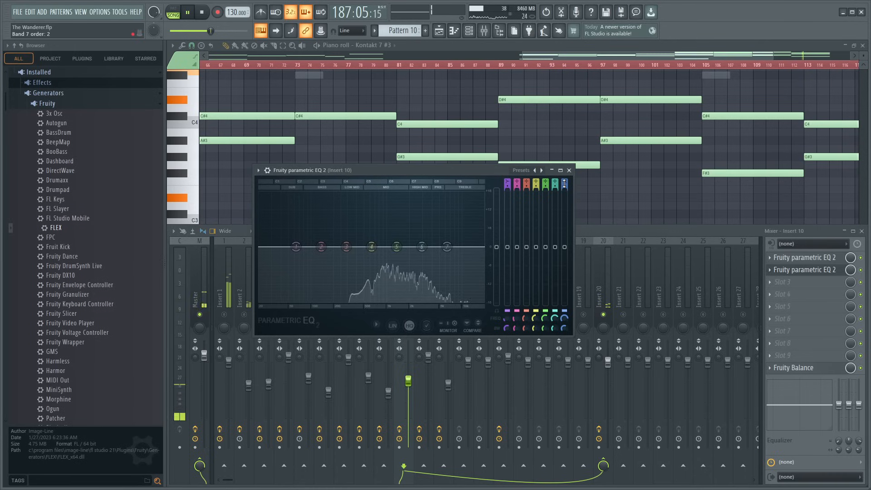
left_click_drag(452, 267, 443, 278)
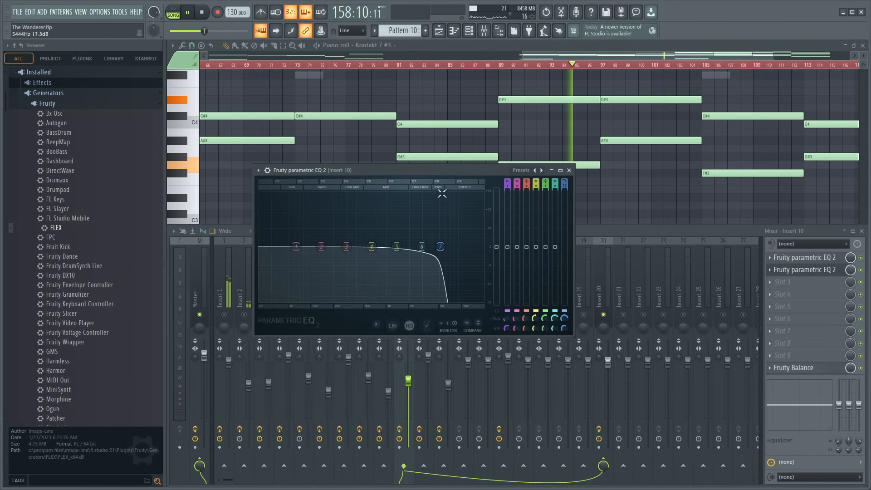
left_click_drag(442, 171, 495, 120)
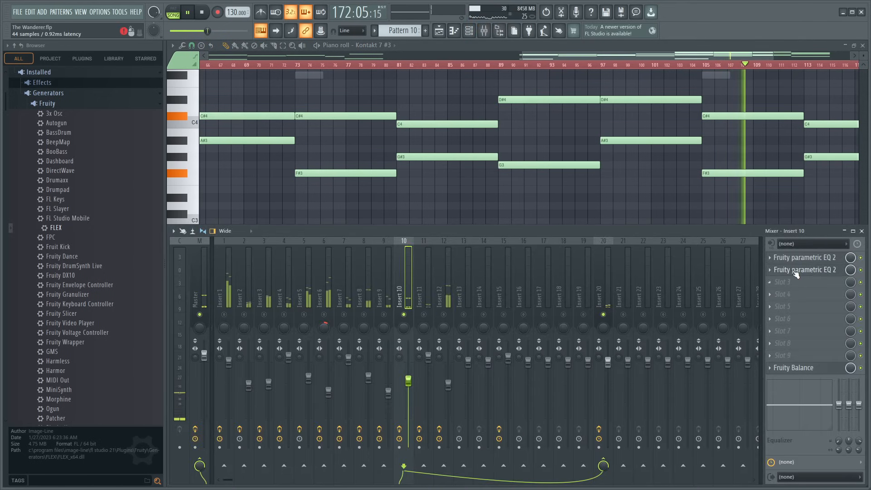
left_click(796, 273)
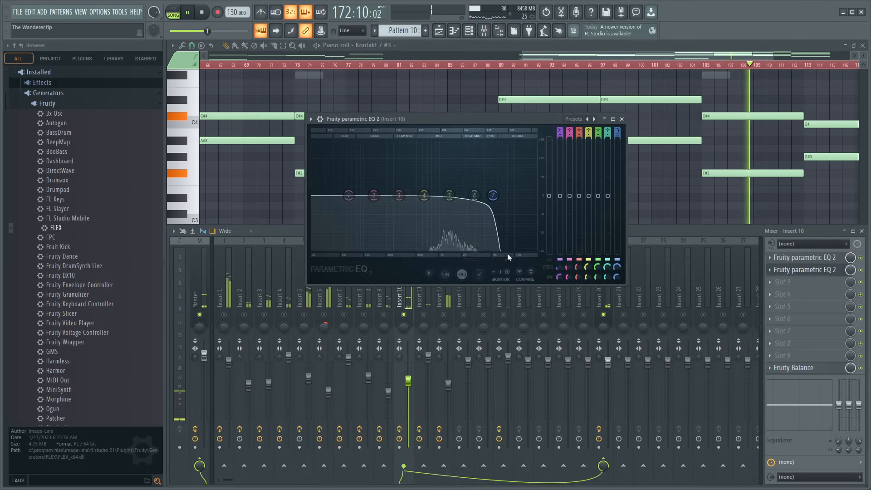
left_click_drag(492, 194, 632, 258)
- Bypass Insert 10's second Fruity parametric EQ 2, then check its other EQ's curve and the Percussion (7) sampler settings
left_click(862, 274)
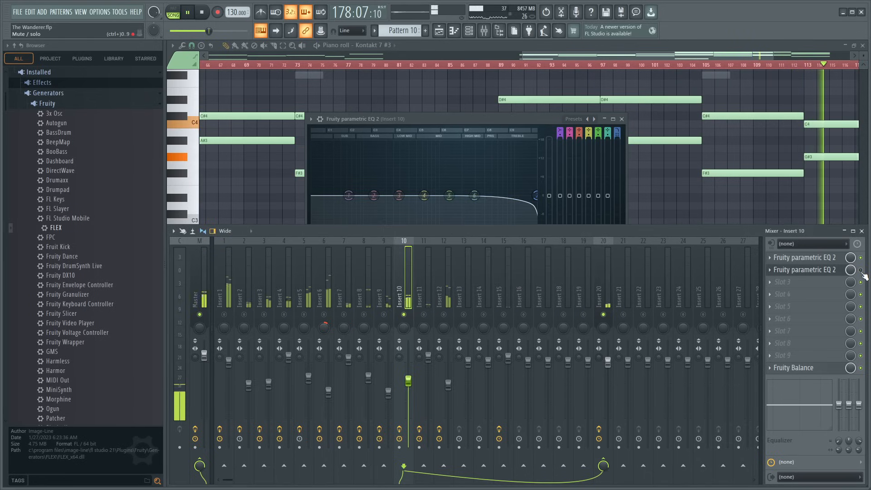
left_click(819, 271)
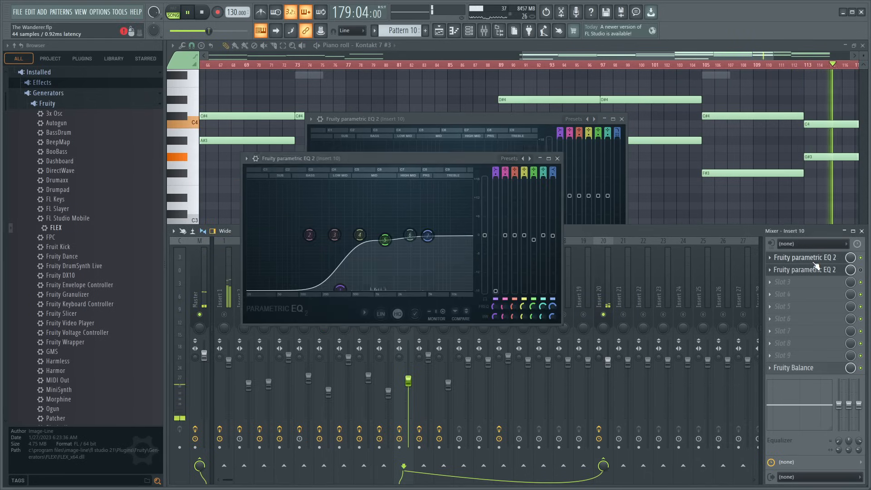
left_click(468, 35)
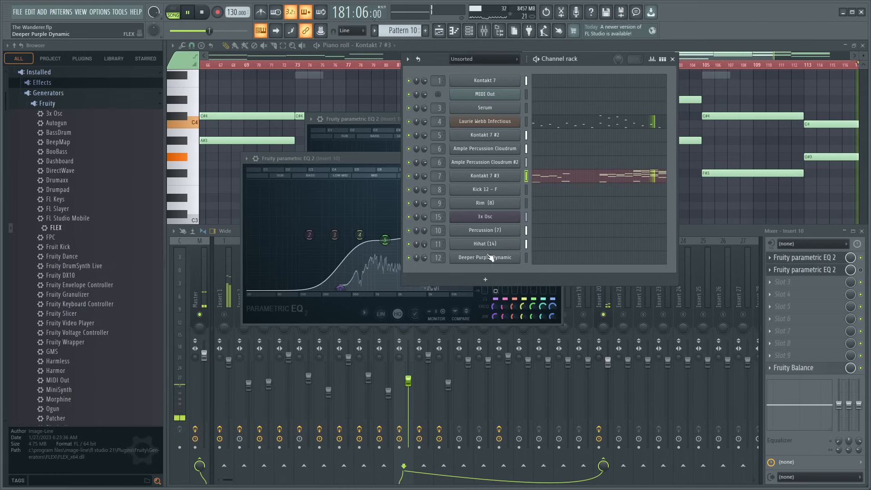
left_click(491, 233)
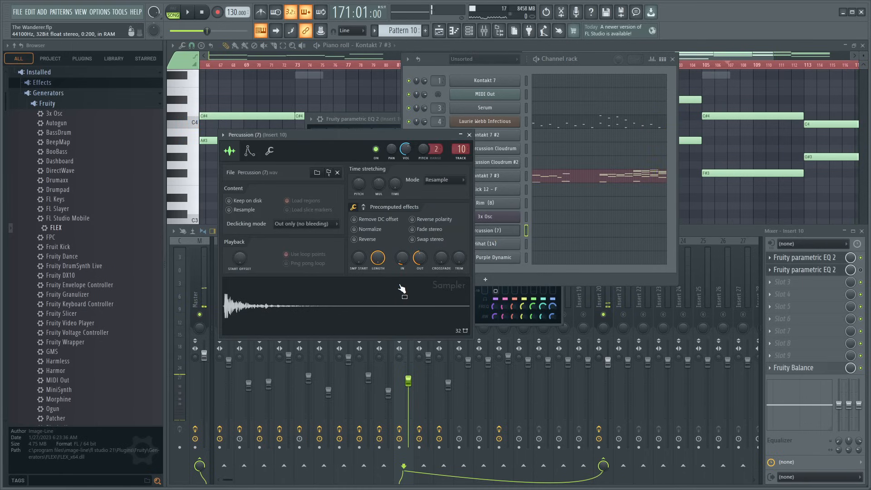
left_click(470, 134)
- Unsolo the mixer tracks, raise Insert 10's volume to 84%, and close the EQ windows, channel rack and mixer
left_click(605, 320)
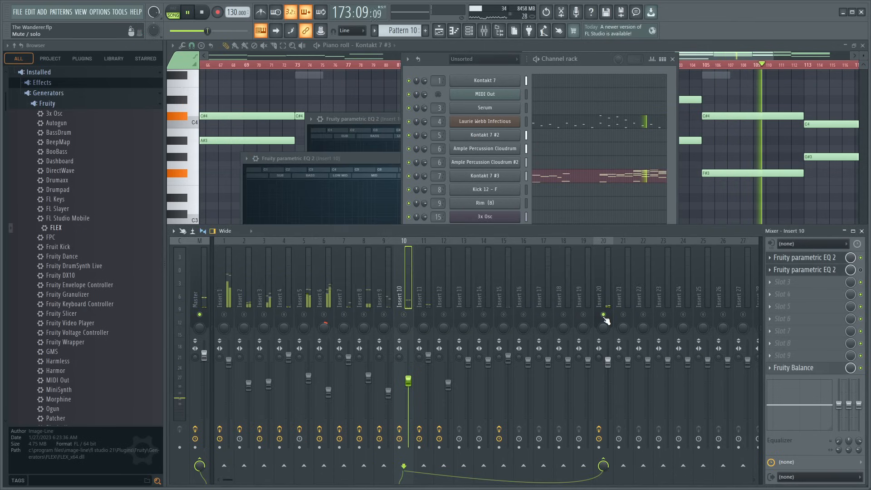
left_click(674, 60)
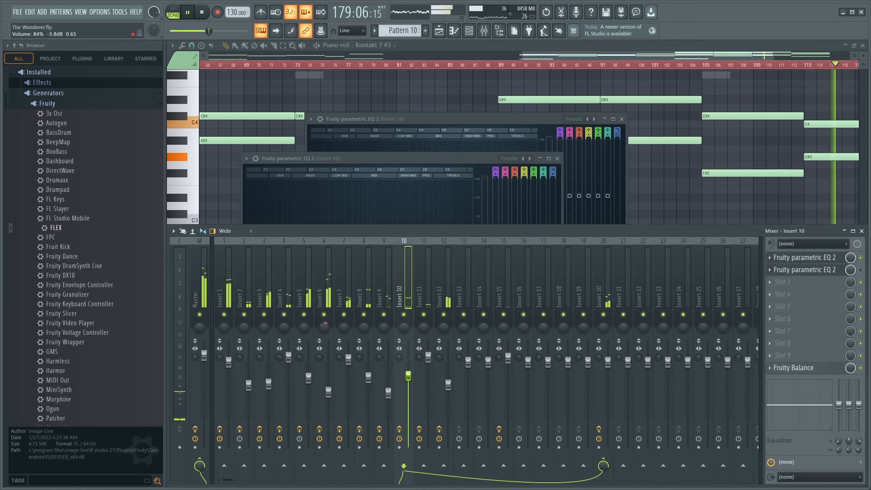
left_click(558, 159)
left_click(627, 120)
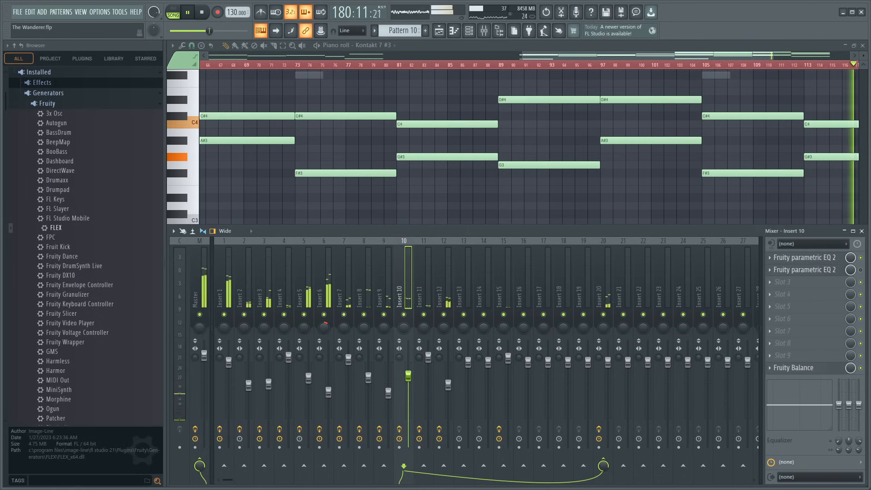
key("F9")
- Stop the song and bring up the channel rack over Pattern 10's Kontakt 7 #3 notes
scroll(624, 67, "down", 3)
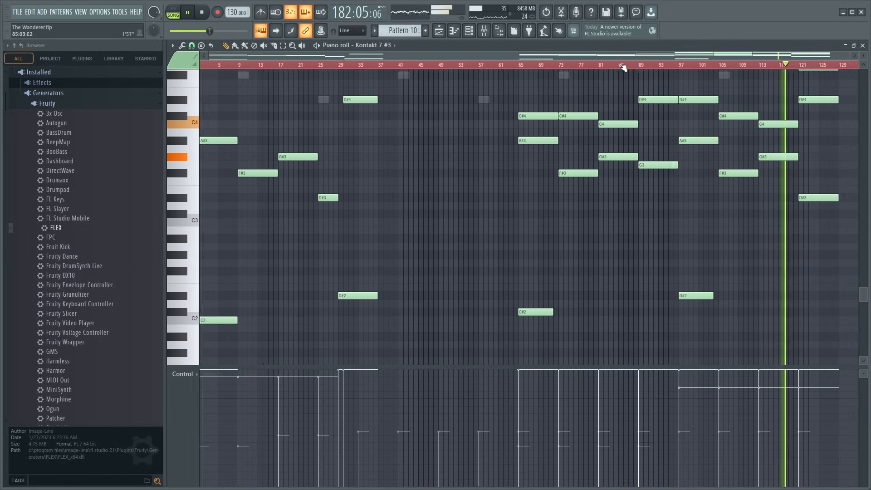
scroll(749, 66, "down", 1)
scroll(749, 66, "up", 1)
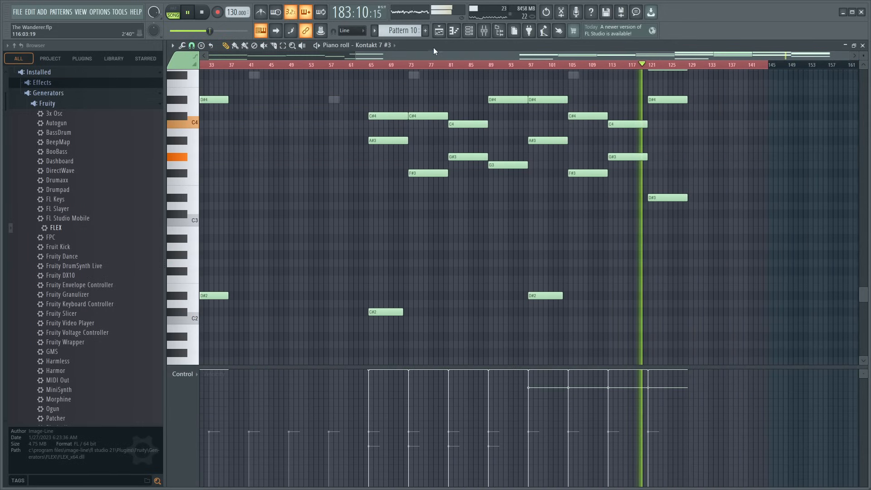
left_click(469, 30)
key("space")
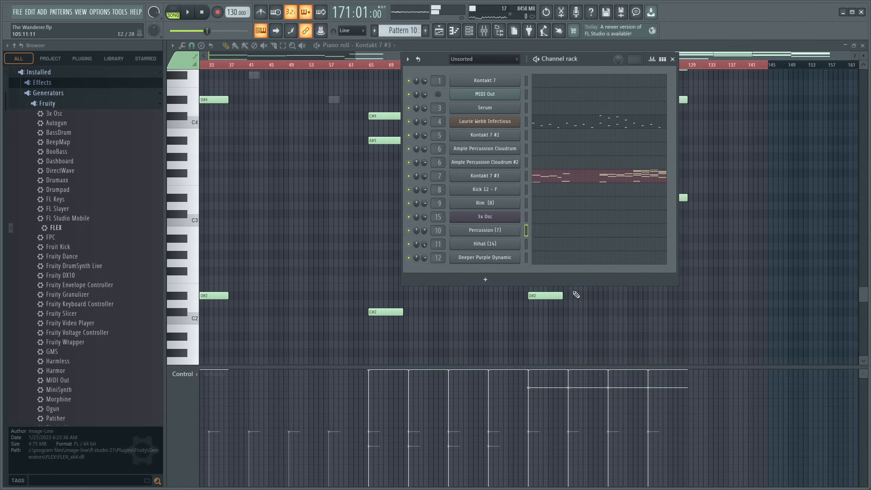
- Add a new Kontakt 7 channel after Deeper Purple Dynamic from the installed VST3 generators
scroll(107, 333, "down", 5)
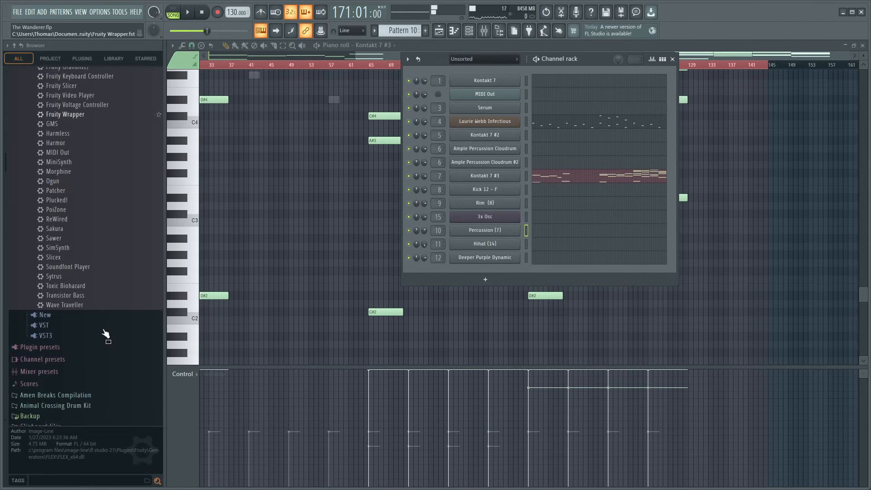
scroll(105, 334, "up", 6)
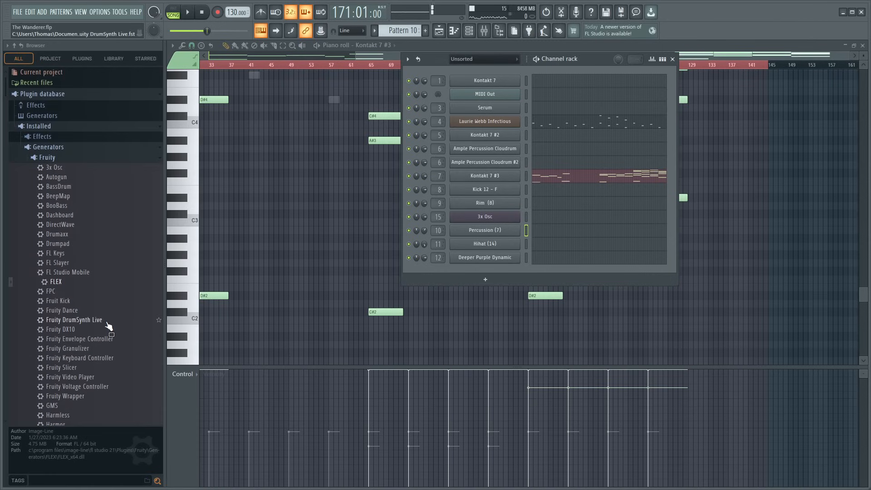
scroll(109, 327, "down", 10)
scroll(109, 327, "up", 5)
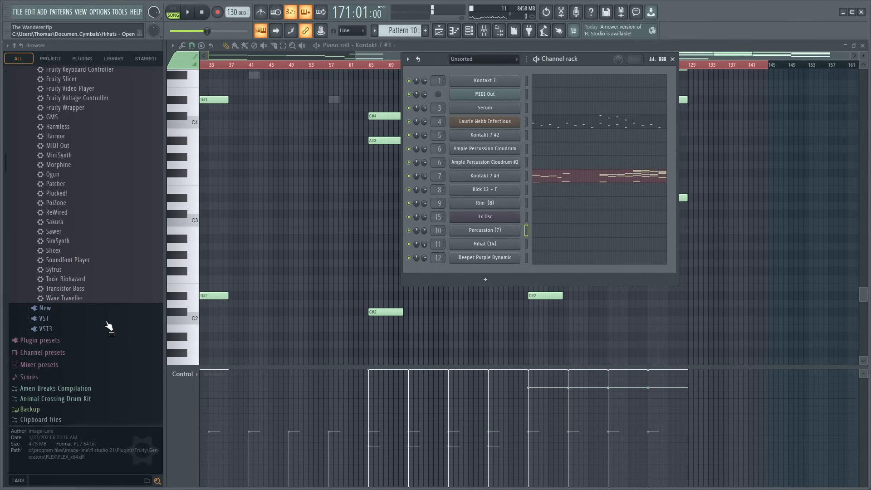
left_click(53, 333)
left_click(51, 323)
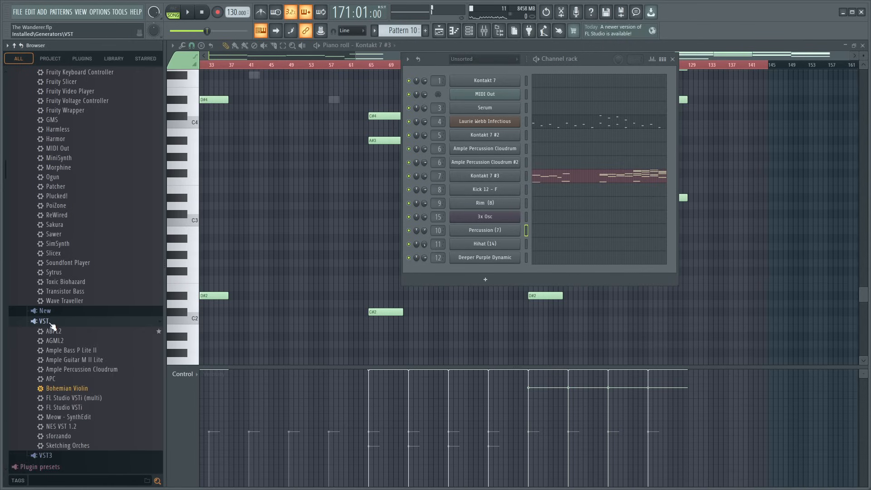
left_click(51, 323)
left_click(46, 332)
left_click_drag(59, 351, 482, 271)
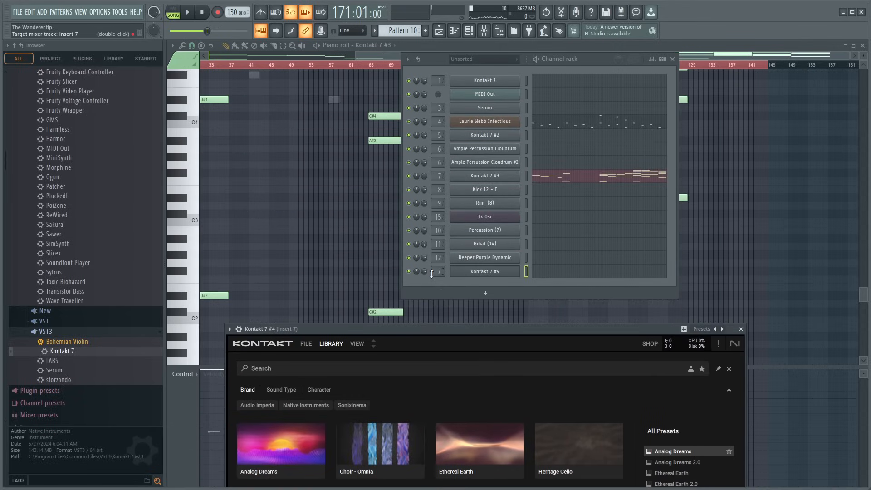
- Switch the new Kontakt 7 channel to the view with library list and multi rack, and load Heritage Cello.nki
left_click_drag(431, 328, 398, 70)
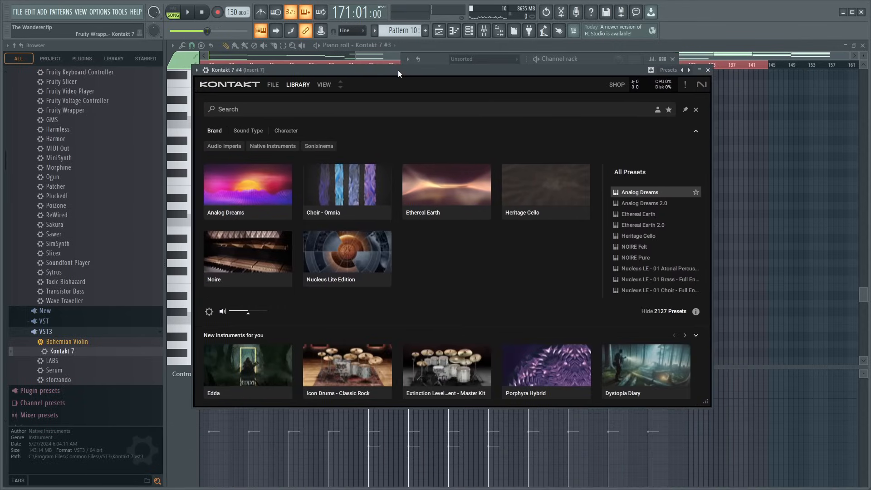
left_click(294, 85)
left_click(325, 84)
left_click(338, 101)
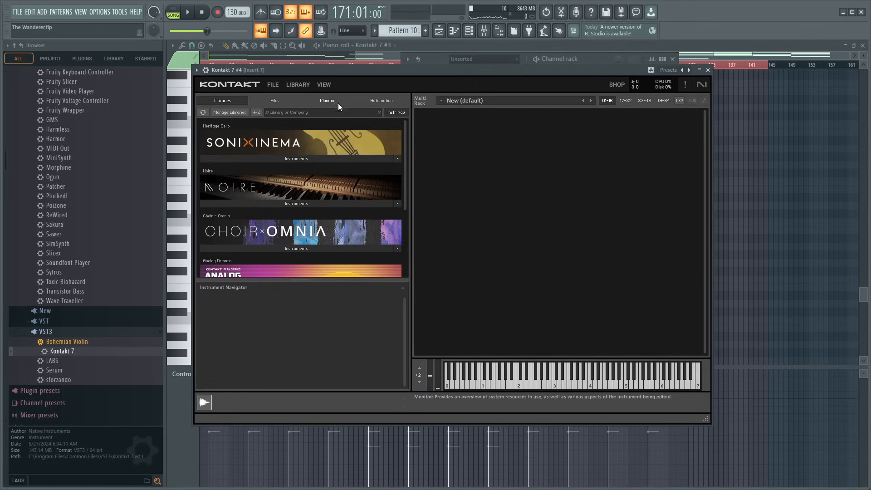
left_click(301, 159)
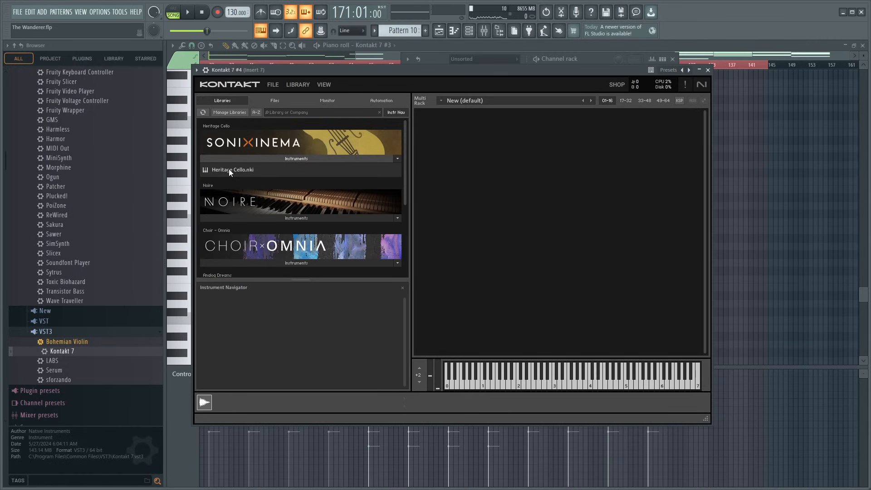
left_click_drag(229, 169, 483, 188)
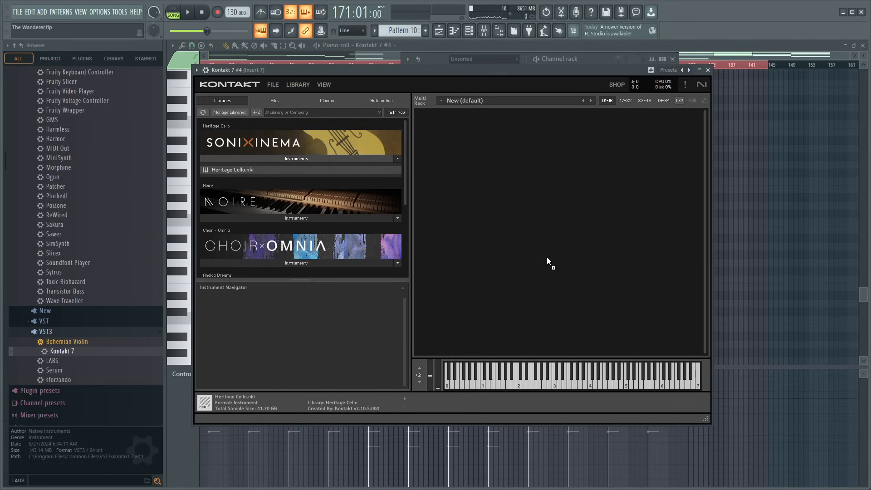
left_click_drag(548, 261, 547, 260)
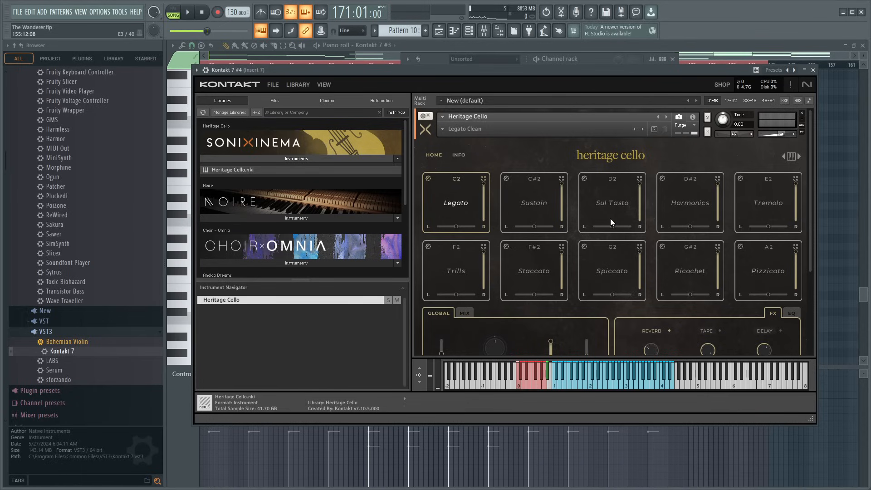
- Choose the Sustain articulation in Heritage Cello, and close the Kontakt window and the channel rack
left_click(535, 202)
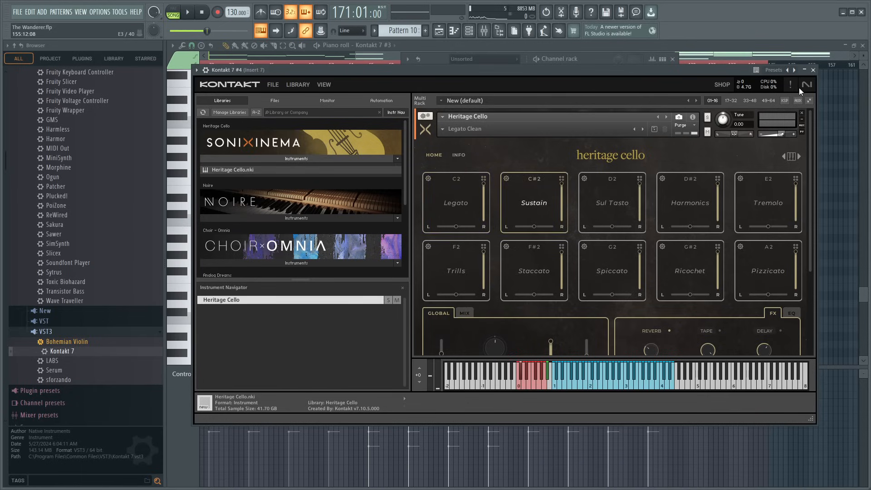
left_click(813, 70)
left_click(673, 59)
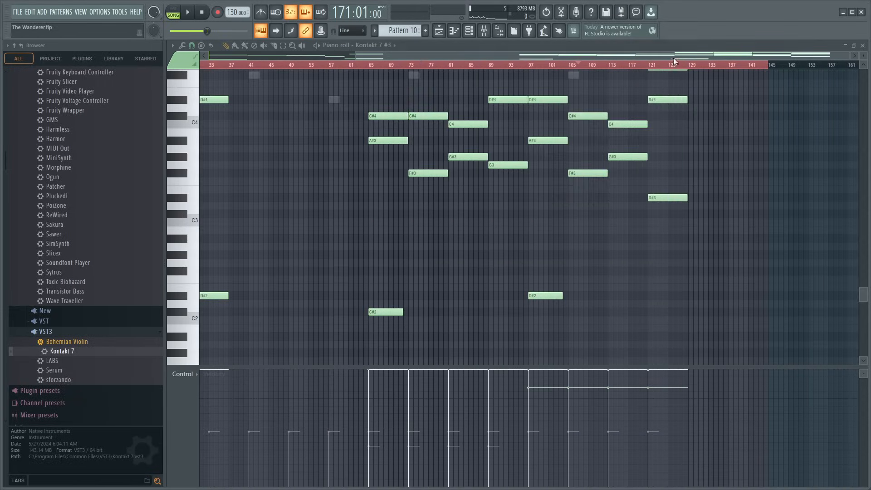
- Copy the Kontakt 7 #3 chord notes between bars 97 and 129 into the Kontakt 7 #4 channel of Pattern 10
scroll(642, 177, "up", 6)
left_click_drag(529, 96, 691, 368)
left_click_drag(548, 80, 688, 345)
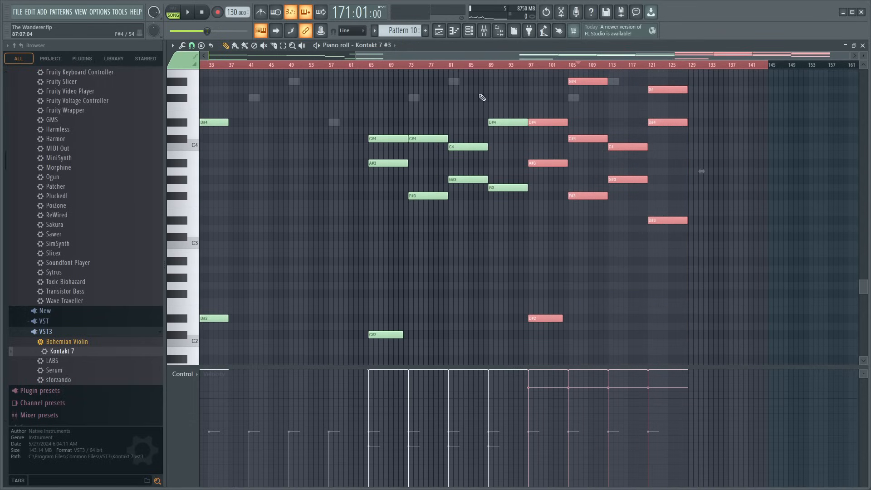
key("Down")
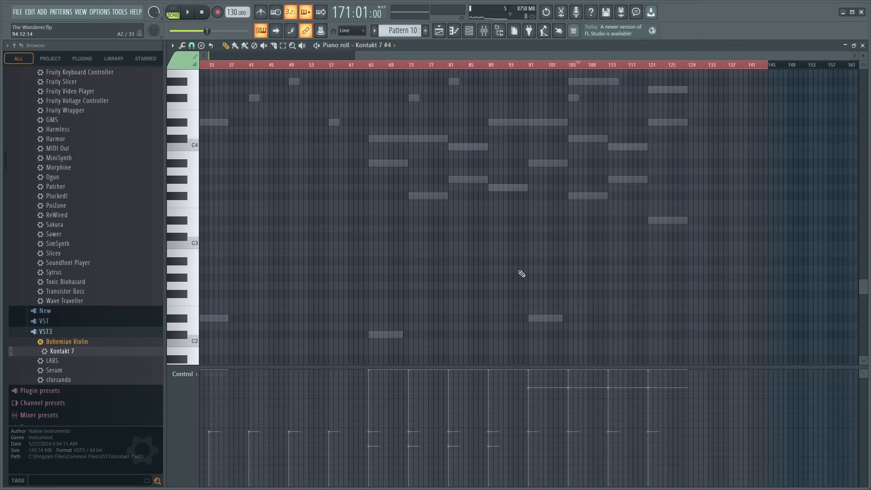
key("ctrl+v")
left_click_drag(585, 162, 539, 163)
left_click(548, 311, "ctrl")
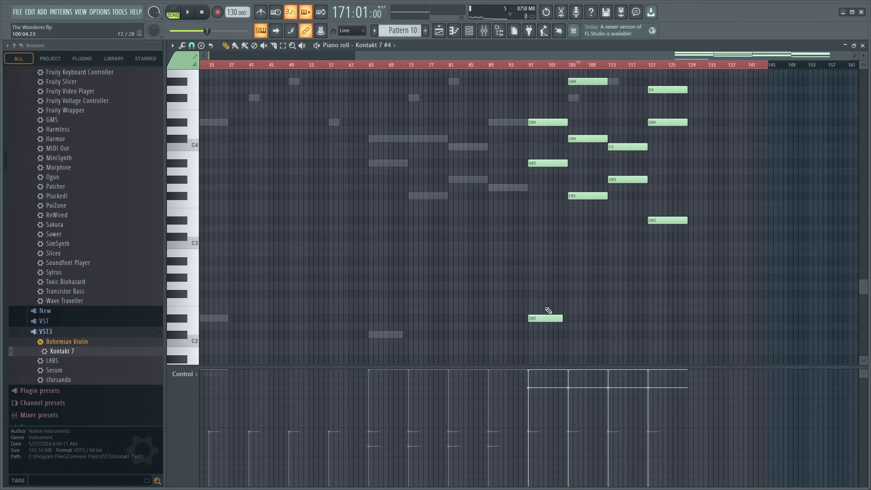
- Lower the copied D#2 bass note at bar 97 to C#2 and play Pattern 10 from bar 65
left_click_drag(539, 319, 541, 335)
left_click(173, 12)
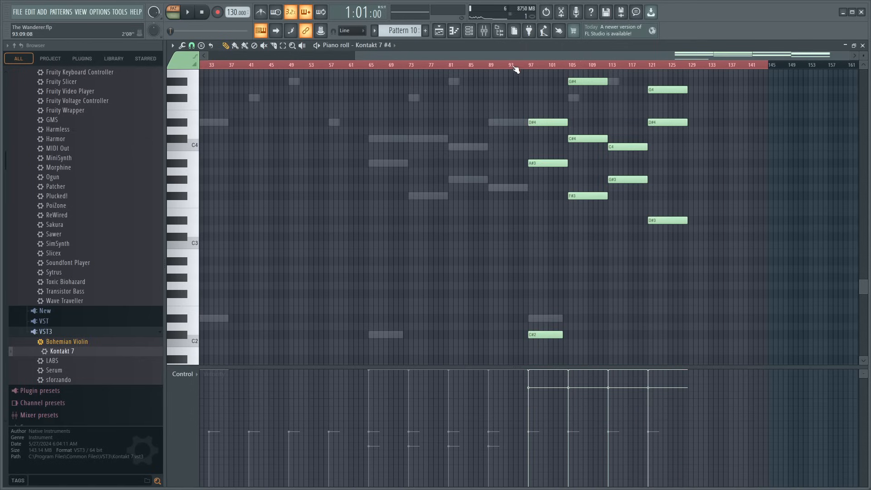
left_click(369, 65)
key("space")
- Check the mixer levels during pattern playback, return to the playlist, and stop playback with the mixer closed
key("F9")
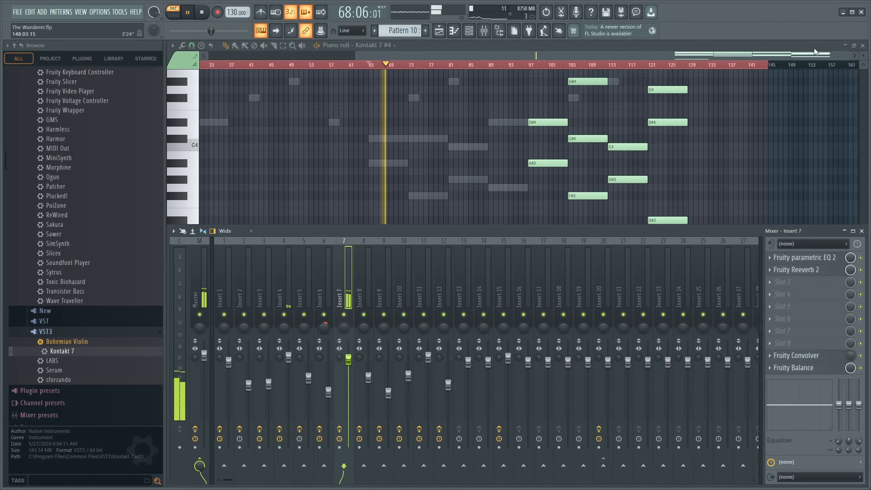
key("F5")
scroll(378, 69, "up", 4)
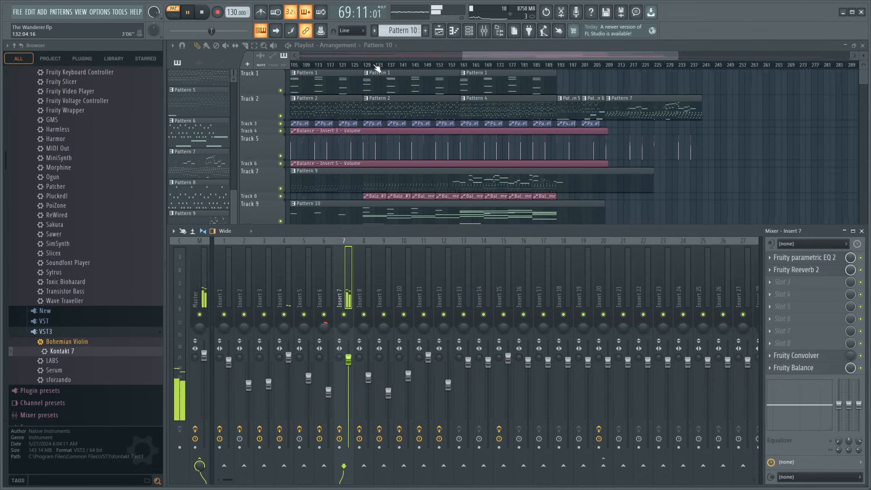
scroll(368, 138, "down", 3)
key("space")
key("F9")
right_click(280, 145)
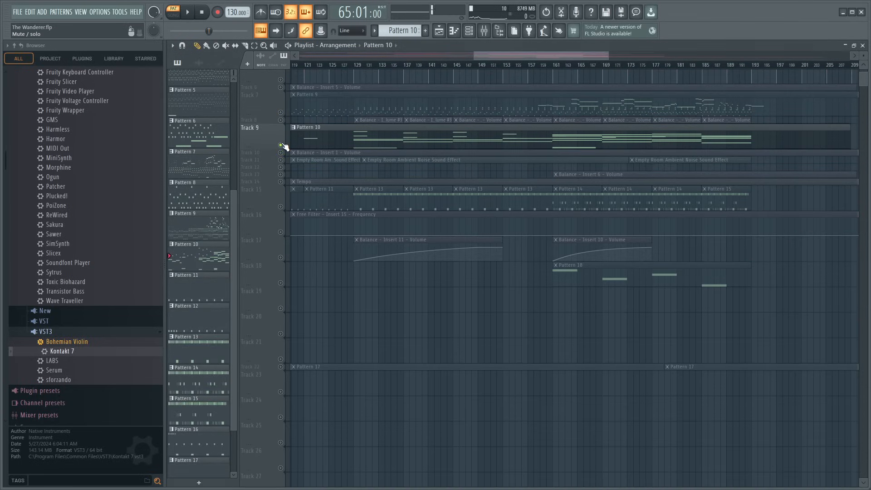
mouse_move(274, 90)
left_mouse_down()
mouse_move(274, 138)
mouse_move(276, 83)
left_mouse_up()
mouse_move(270, 156)
left_mouse_down()
mouse_move(269, 163)
mouse_move(267, 143)
left_mouse_up()
scroll(438, 205, "up", 3)
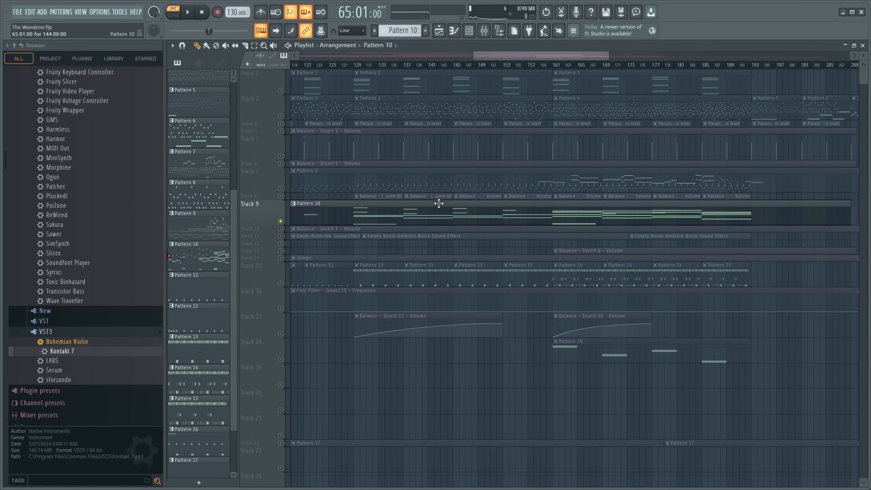
mouse_move(271, 134)
left_mouse_down()
mouse_move(271, 175)
mouse_move(273, 137)
mouse_move(274, 143)
left_mouse_up()
key("ctrl+z")
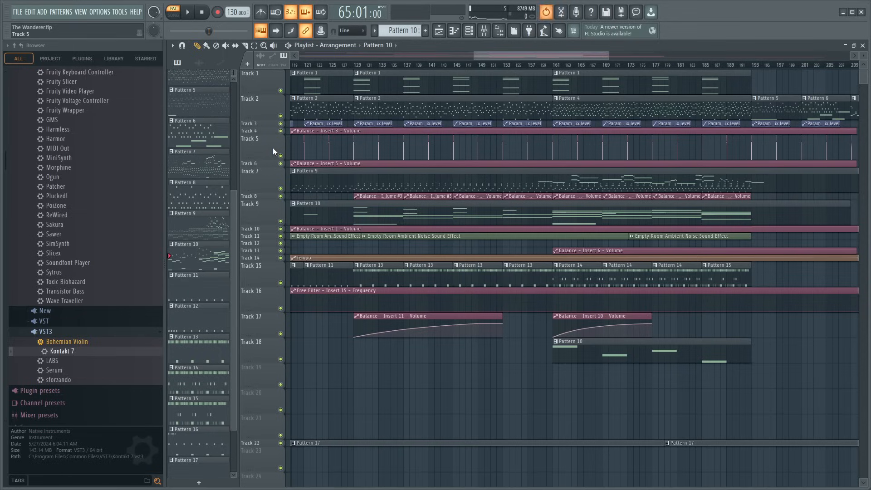
- Play the song from bar 129, and inspect the Kontakt 7 #4 instrument from the channel rack after stopping
double_click(354, 67)
scroll(356, 67, "up", 3)
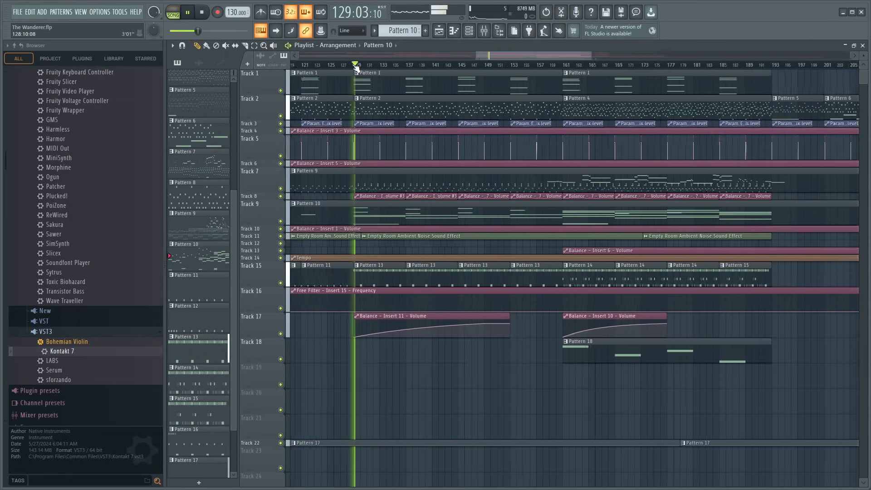
left_click(471, 33)
key("space")
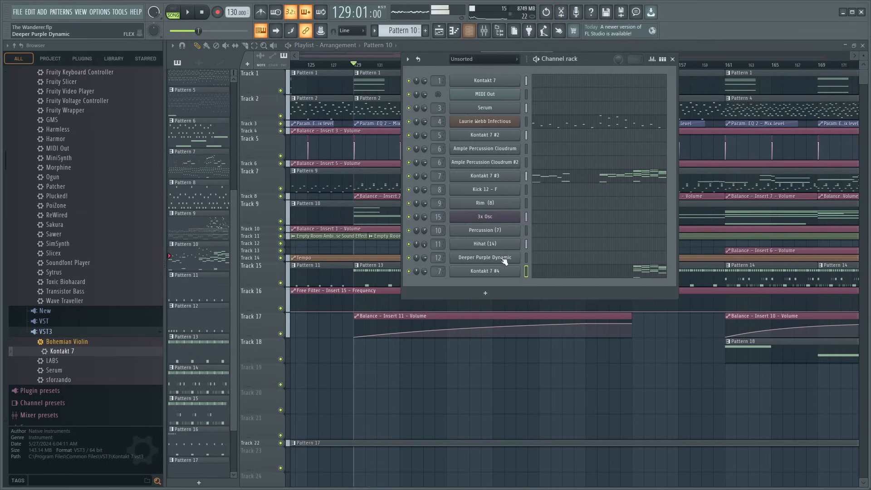
left_click(485, 271)
left_click(807, 70)
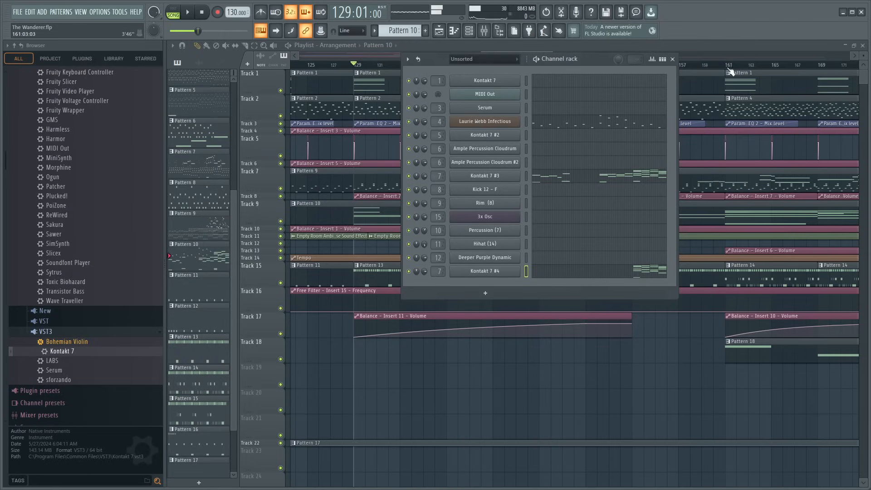
left_click(673, 59)
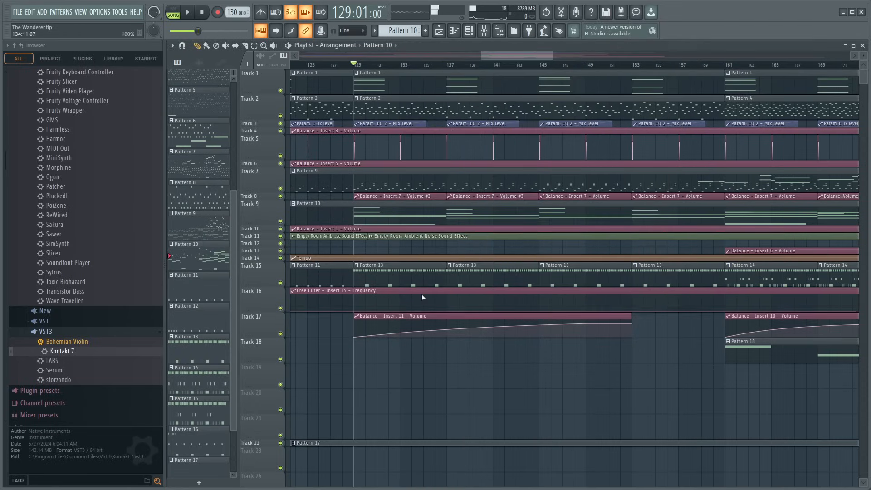
- Solo Track 9 together with a taller Track 8 volume automation lane, and play the song from bars 129 and 153
right_click(281, 221)
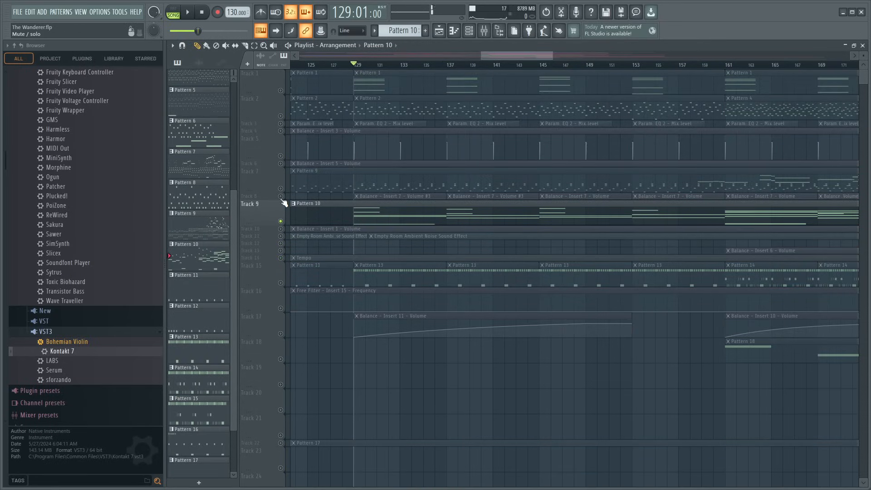
left_click_drag(266, 200, 267, 232)
left_click(281, 229)
key("space")
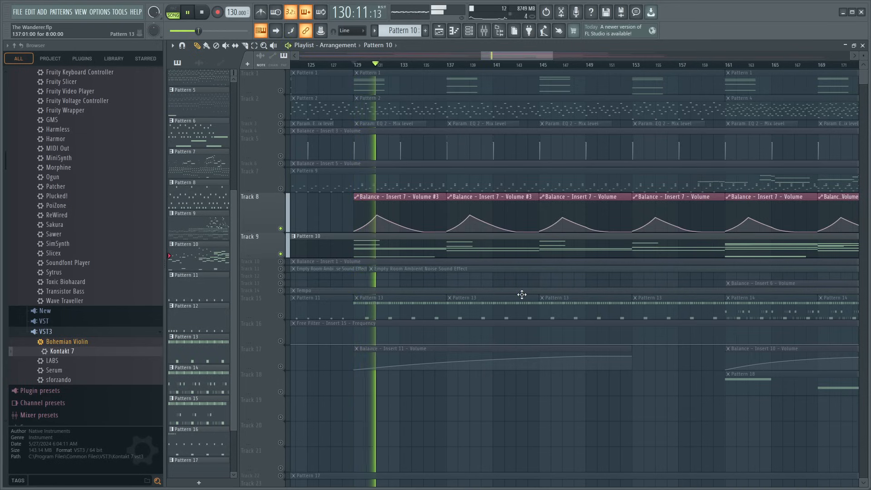
left_click(635, 65)
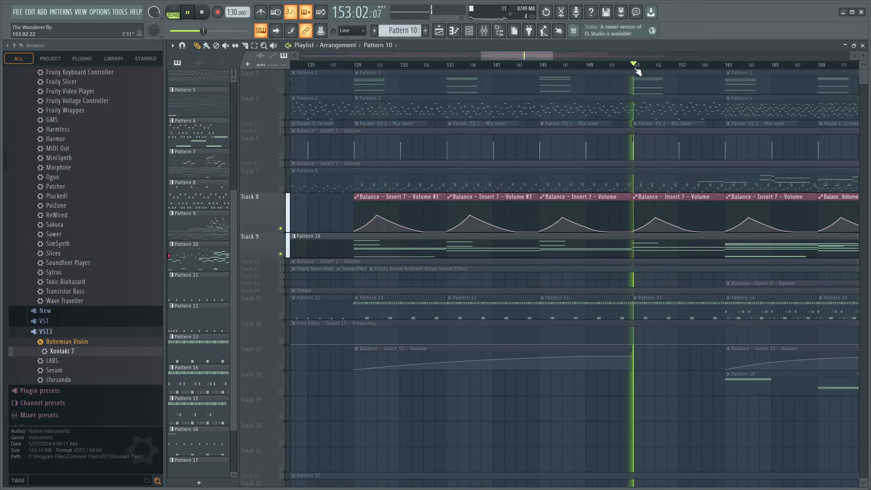
left_click_drag(521, 57, 542, 58)
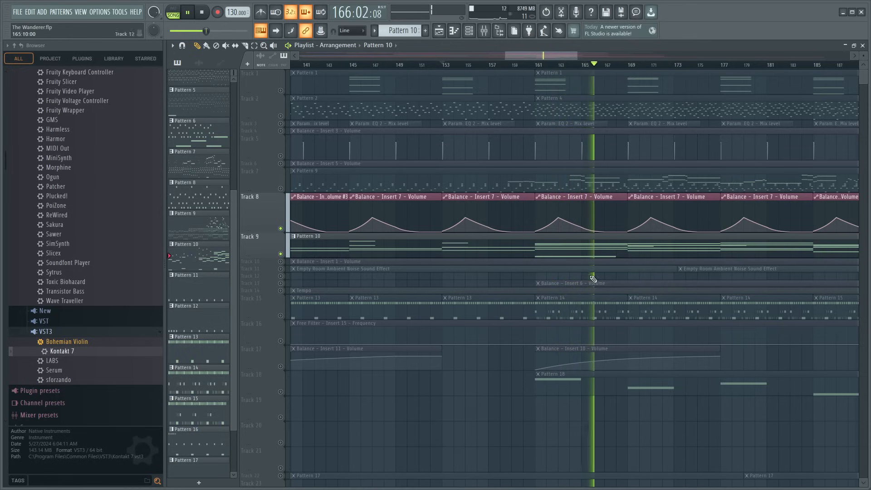
- Inspect Pattern 10's Kontakt 7 #4 notes and their velocities between bars 97 and 129, and close the piano roll
double_click(585, 383)
left_click_drag(436, 55, 597, 72)
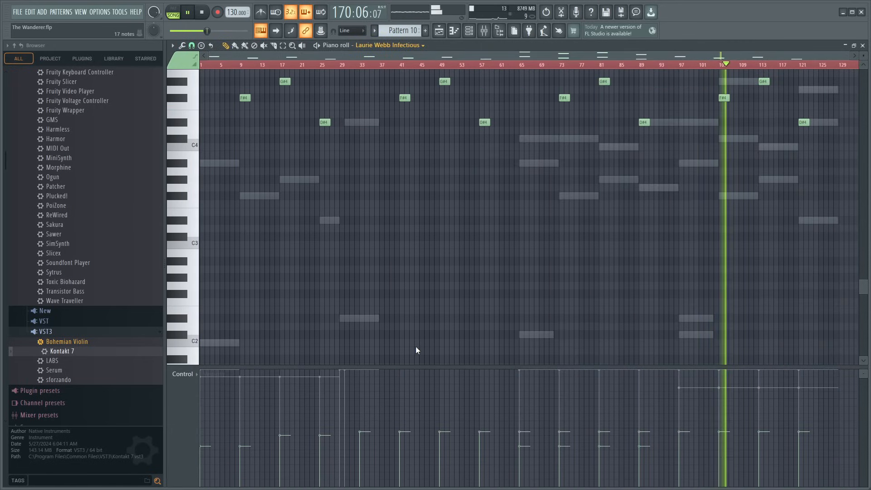
key("Down")
scroll(763, 302, "up", 5)
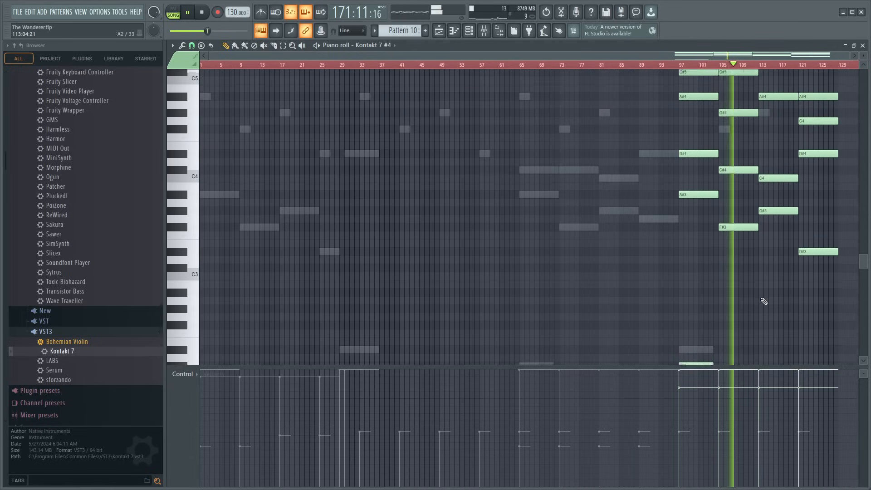
scroll(764, 301, "up", 1)
scroll(764, 301, "down", 4)
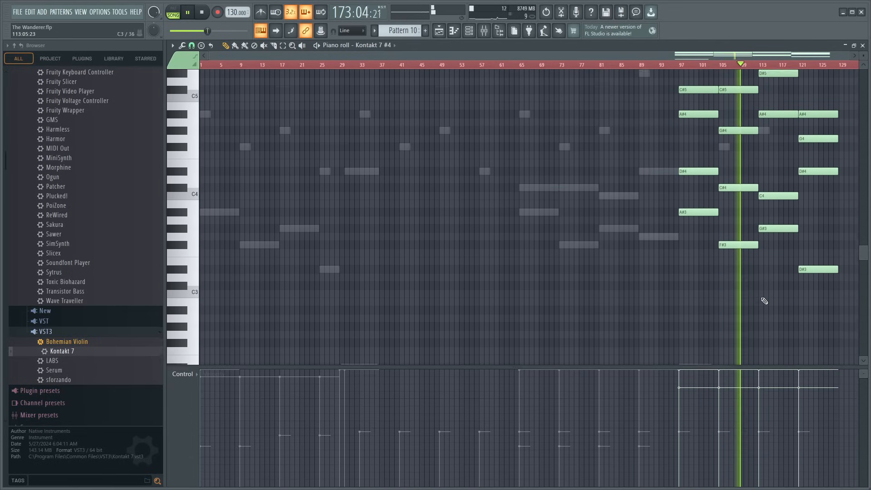
scroll(765, 301, "up", 2)
left_click_drag(675, 70, 838, 335)
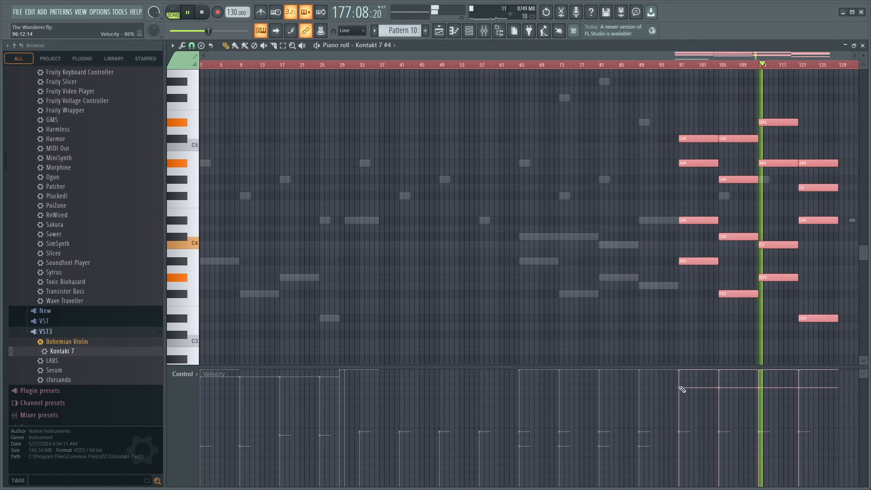
left_click(863, 46)
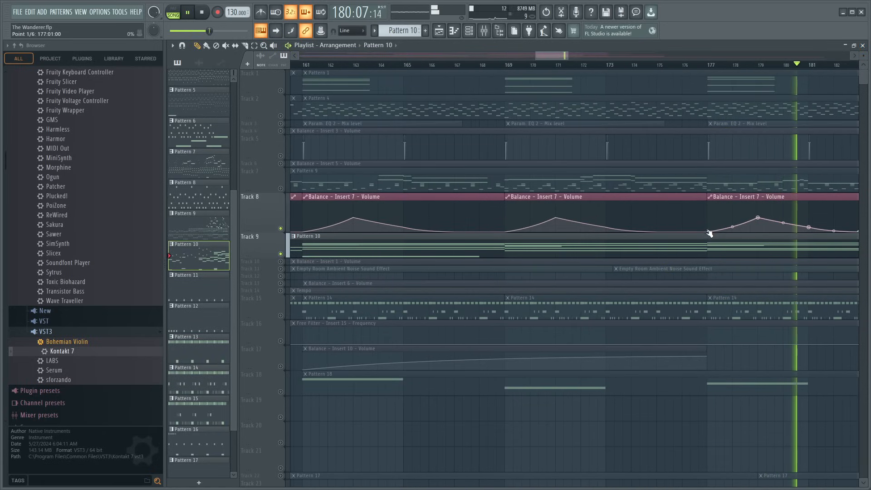
- Replay the song from bar 176 and inspect Pattern 10's Kontakt 7 #3 chords between bars 97 and 129
left_click(696, 64)
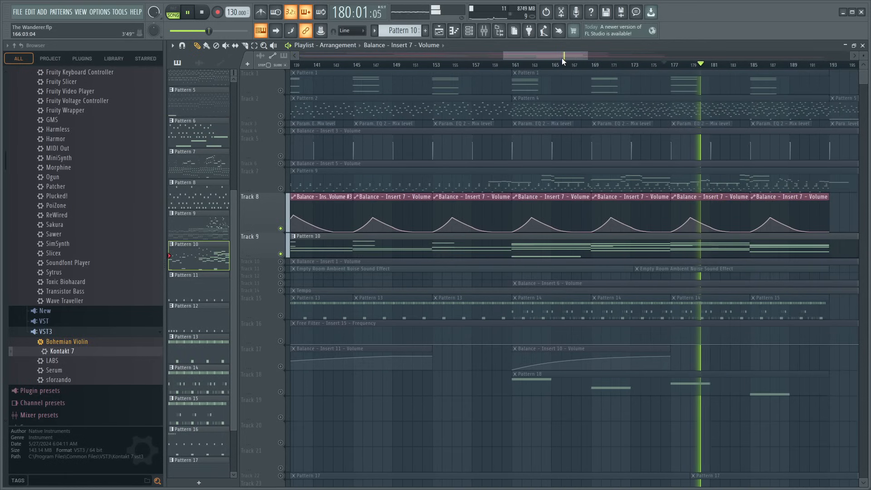
left_click_drag(563, 57, 582, 60)
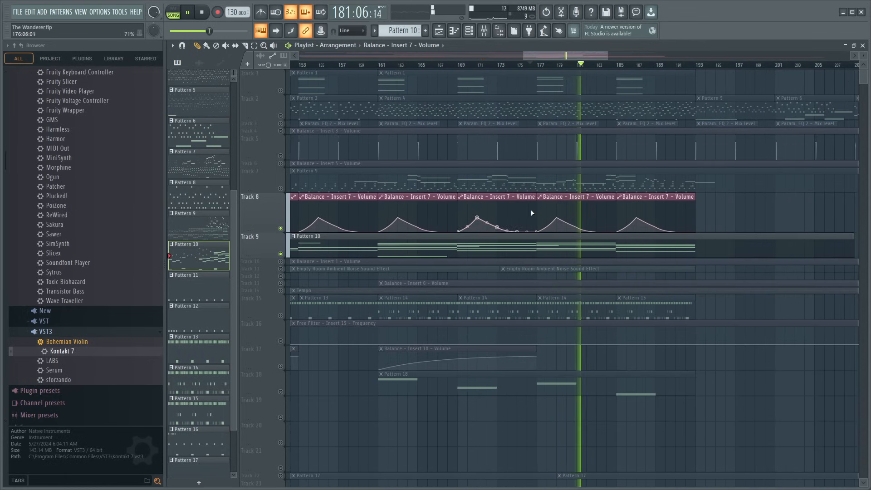
double_click(558, 247)
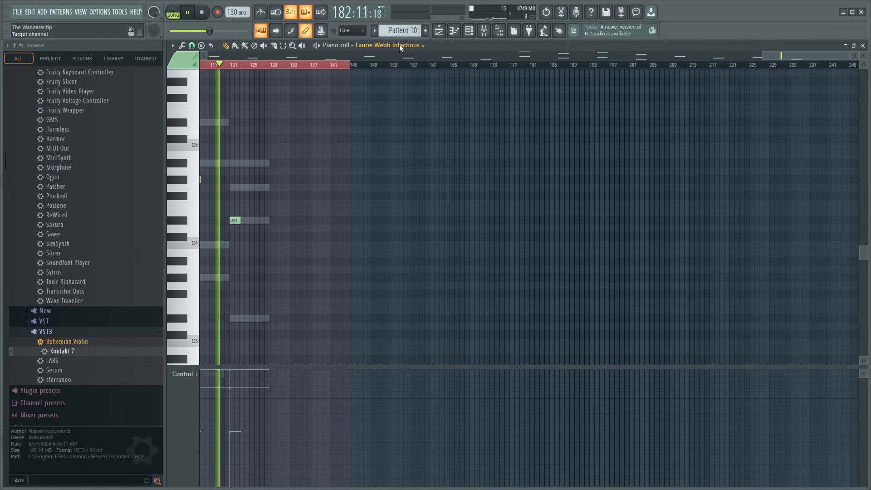
right_click(404, 284)
right_click(404, 284)
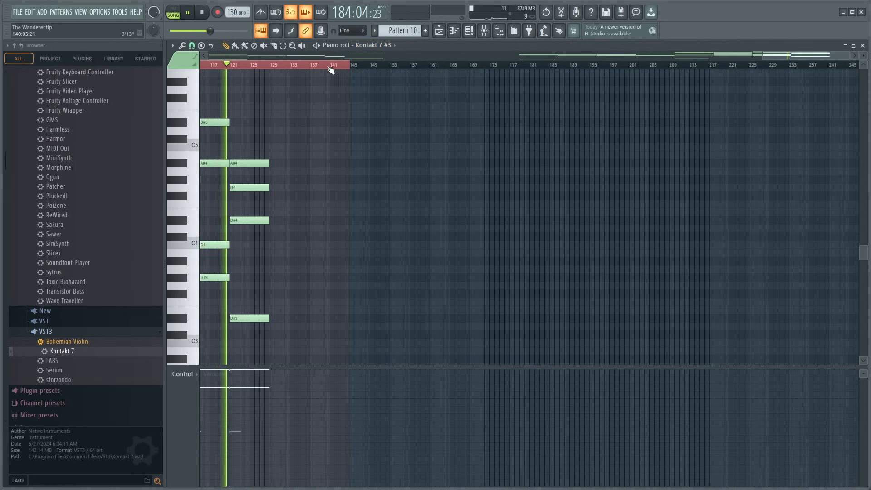
scroll(331, 65, "down", 3)
scroll(327, 65, "up", 1)
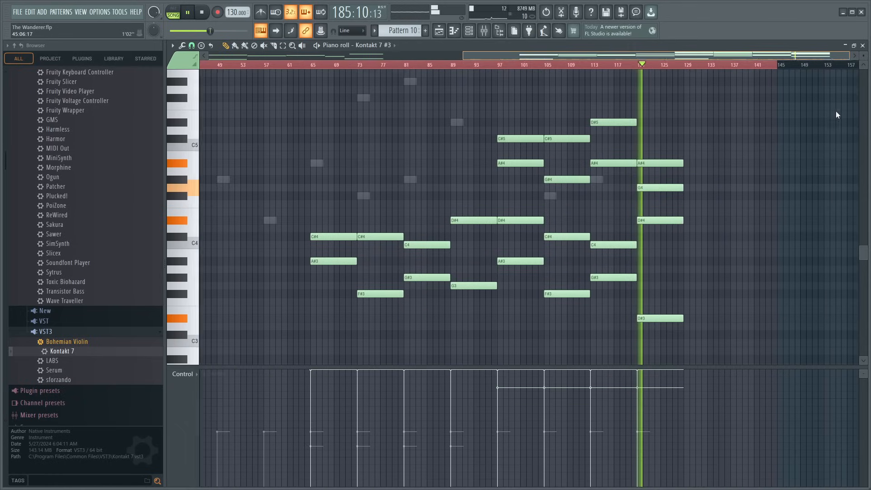
left_click_drag(469, 94, 623, 326)
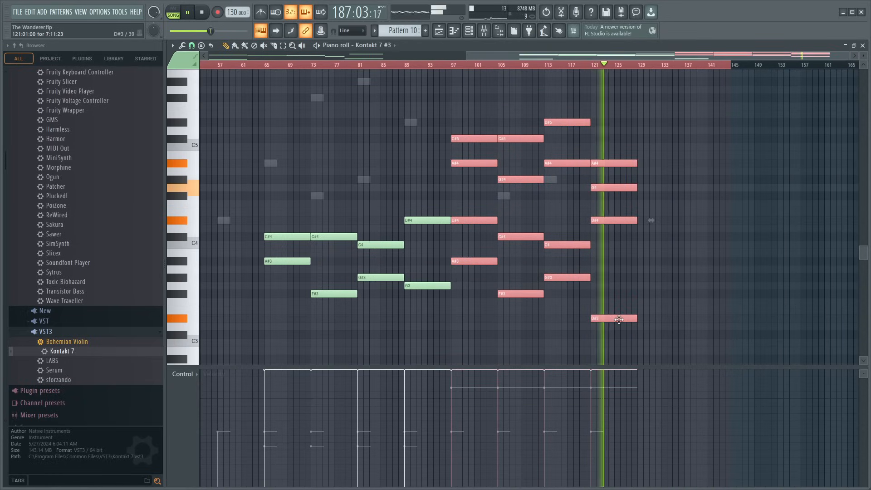
left_click(863, 45)
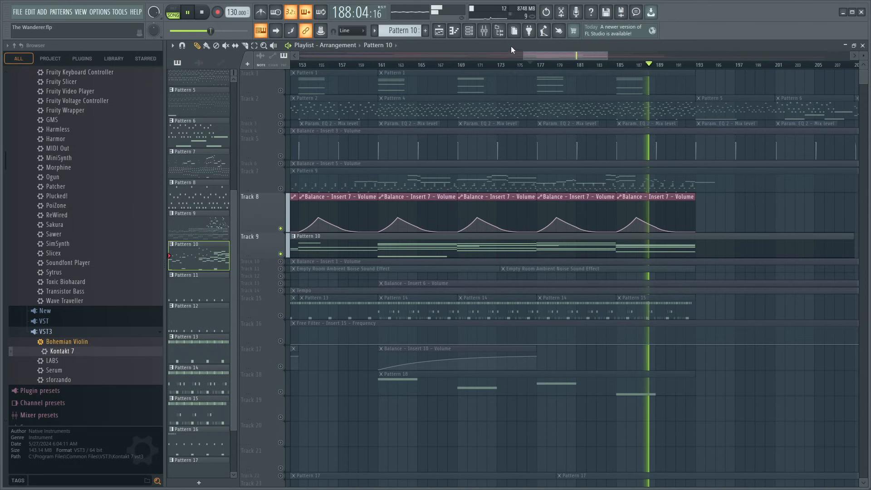
- Unsolo the playlist tracks and play the full arrangement from bar 159
left_click(491, 33)
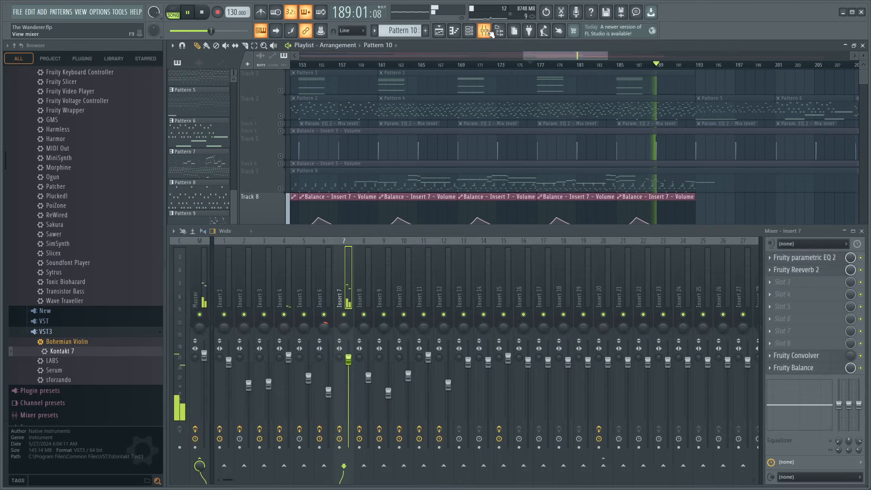
left_click(362, 66)
right_click(280, 254)
right_click(281, 254)
key("space")
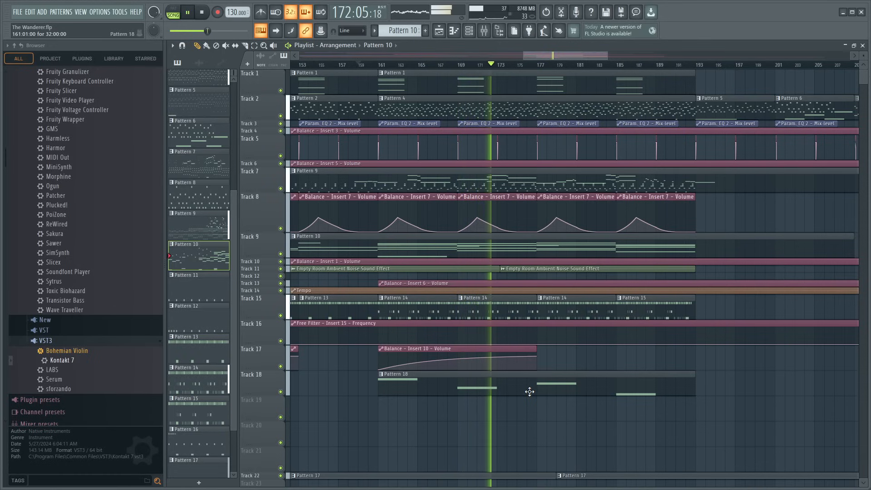
- Try the first note of Pattern 18 an octave lower in the piano roll, and raise it back to A#3
double_click(433, 393)
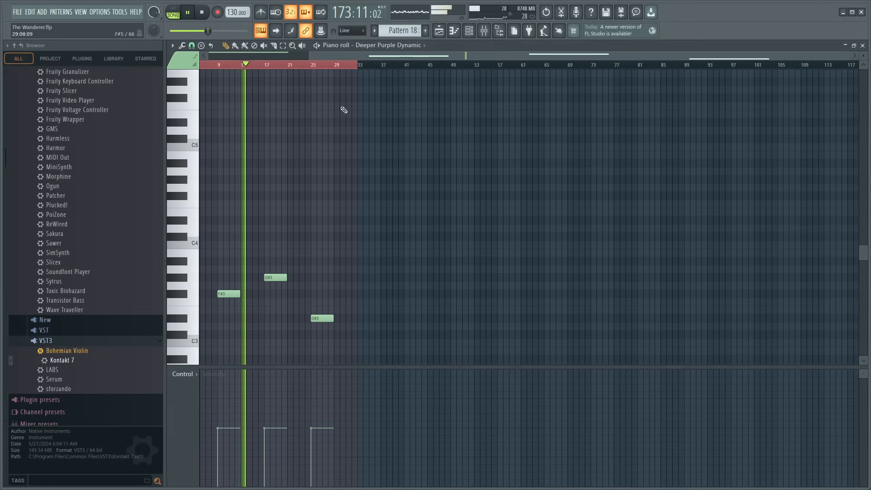
left_click_drag(302, 64, 305, 91)
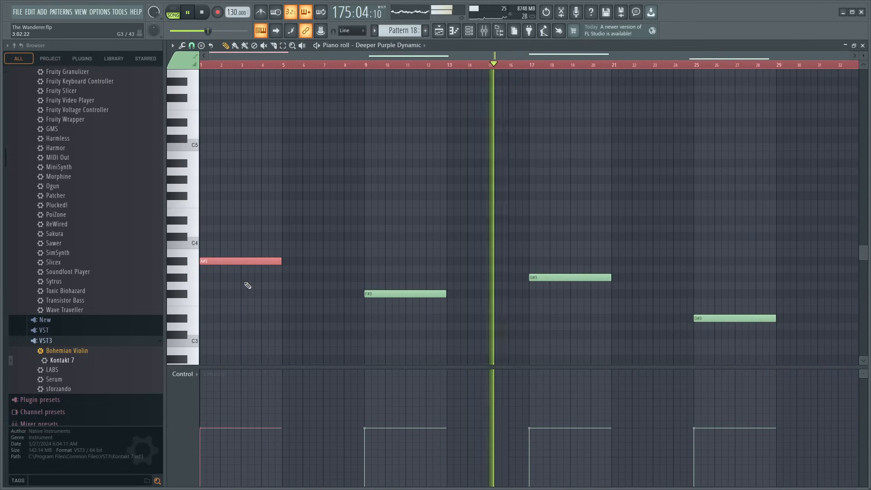
key("ctrl+Down")
scroll(298, 280, "down", 3)
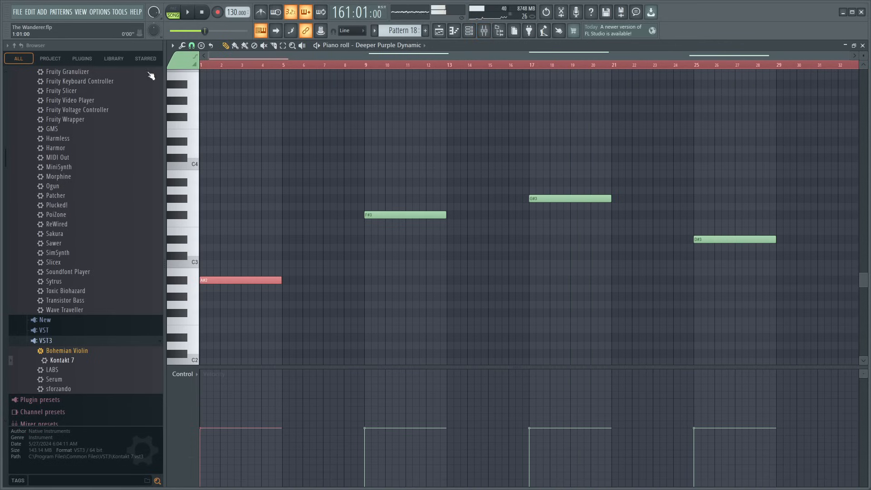
key("ctrl+Up")
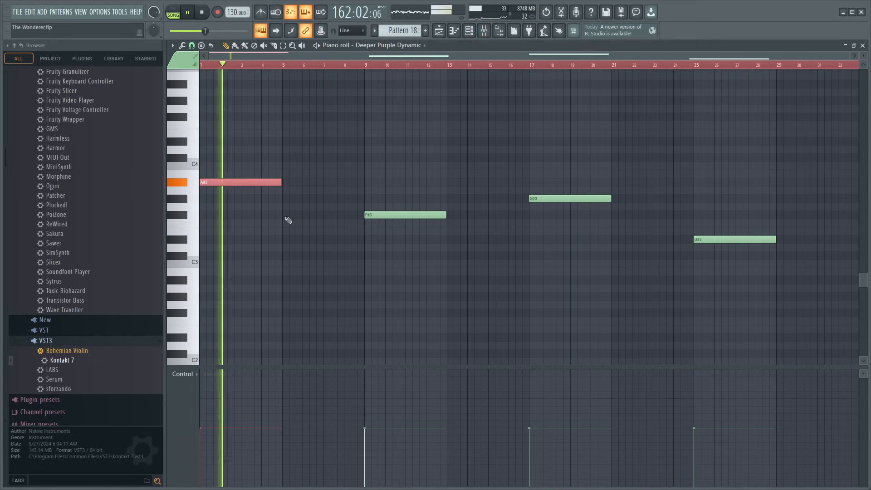
- Solo mixer Insert 12 and play the song from bar 161 to hear the Pattern 18 part alone
key("space")
key("F9")
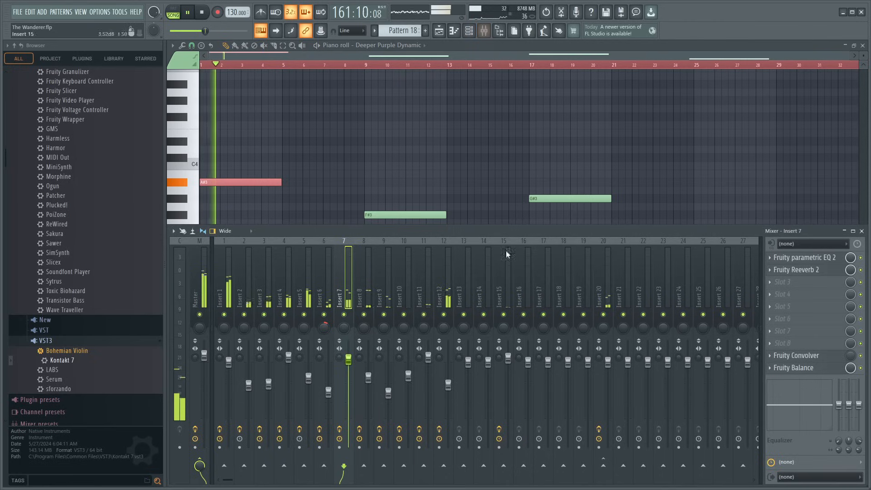
right_click(444, 315)
key("space")
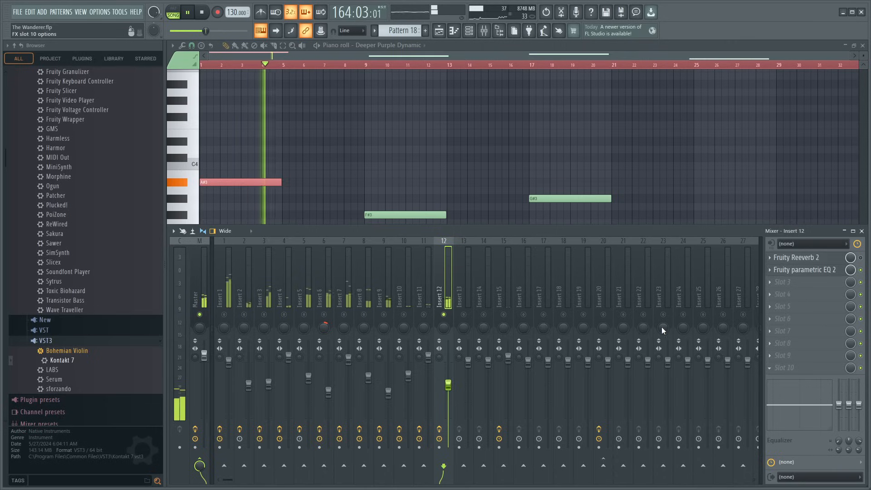
- Add Fruity Balance to Insert 12's slot 10, create an automation clip for its volume, and close the editing windows
left_click(655, 374)
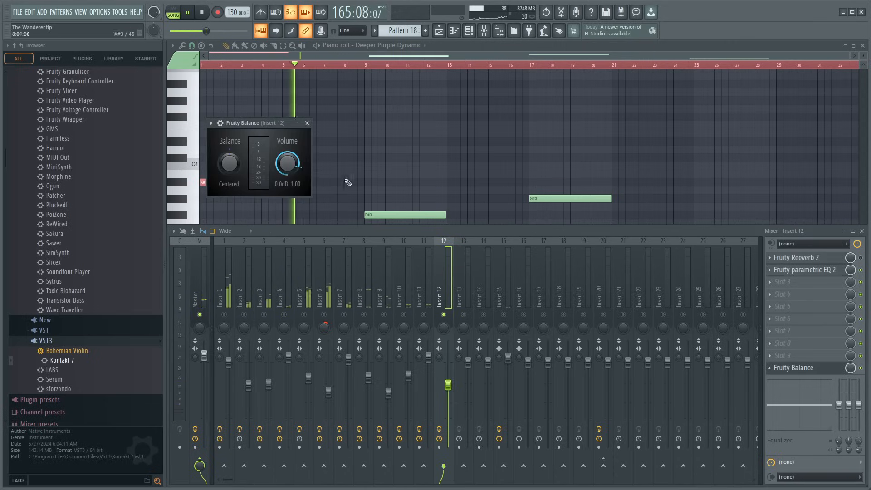
left_click(325, 160)
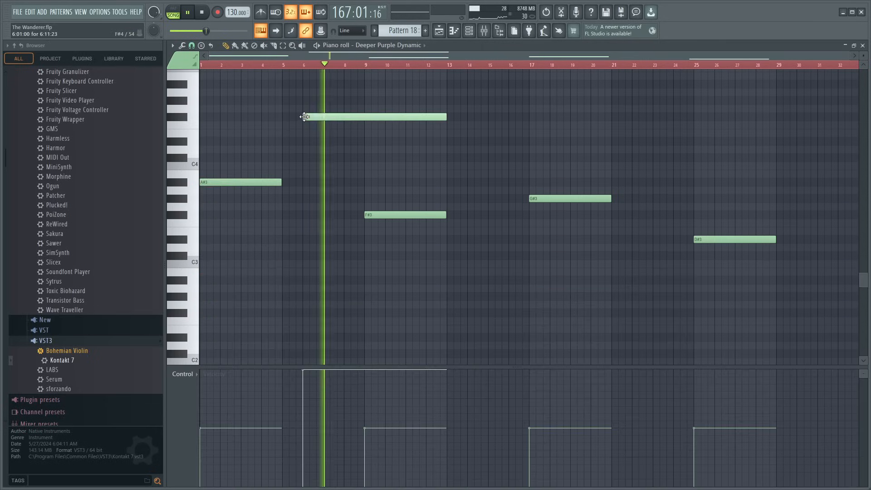
left_click(863, 48)
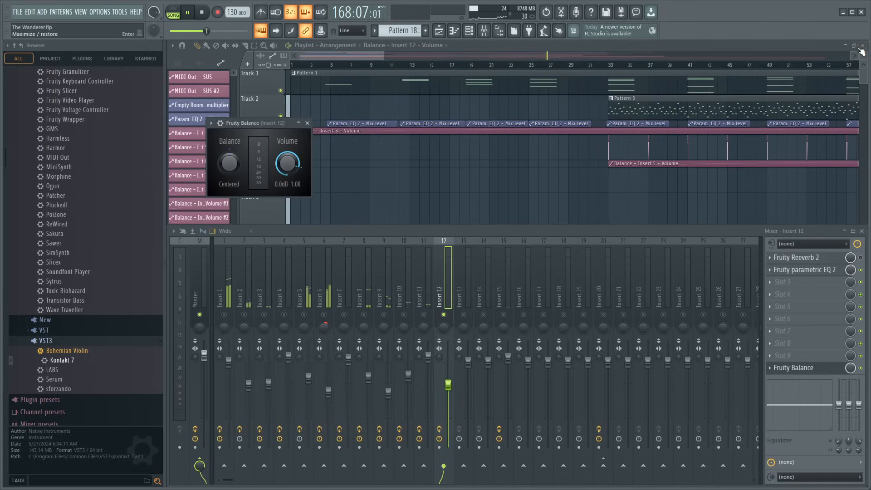
left_click(863, 231)
left_click(312, 129)
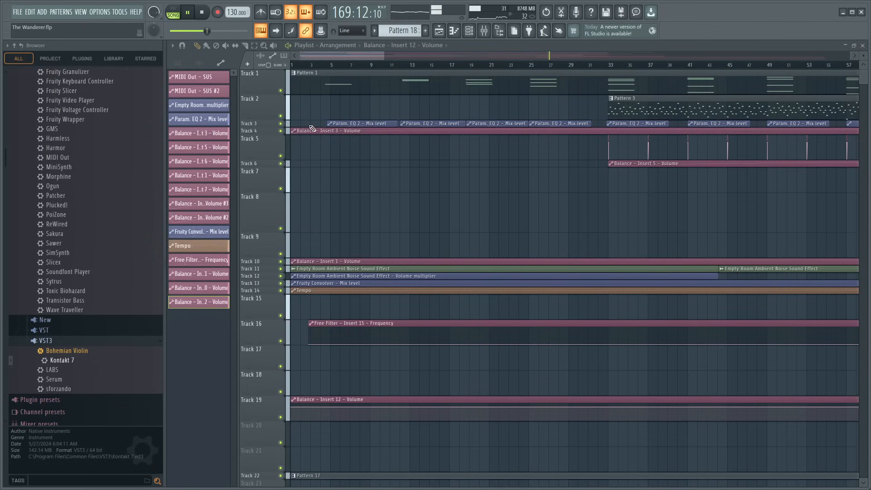
- Shape Track 19's Insert 12 volume automation to rise steeply from 0% at bar 161 to its full level by bar 162, and replay it
scroll(516, 56, "down", 5)
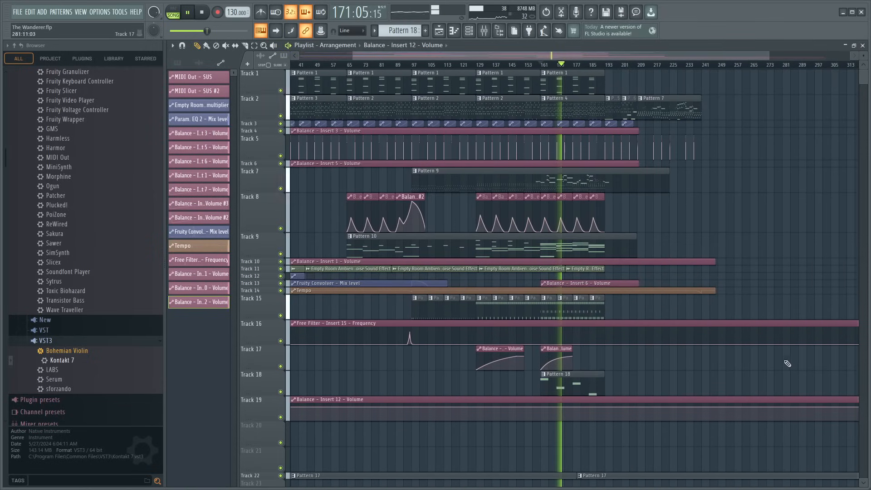
scroll(545, 59, "up", 6)
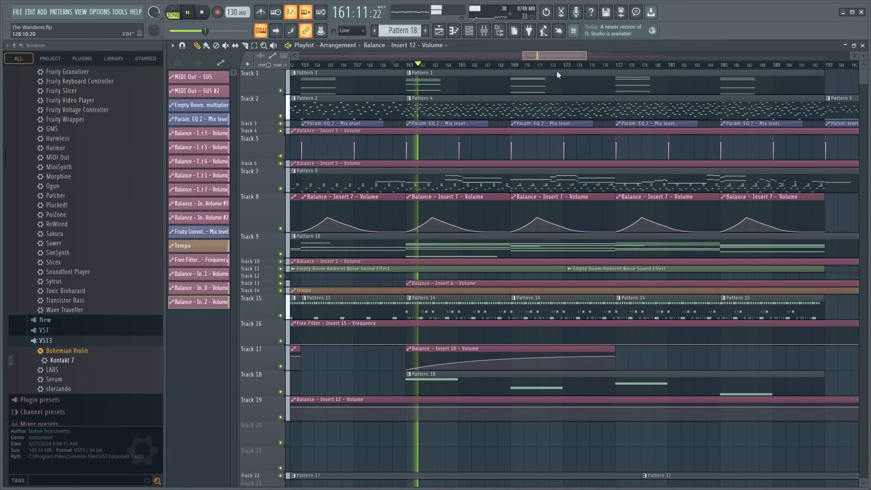
scroll(479, 67, "up", 3)
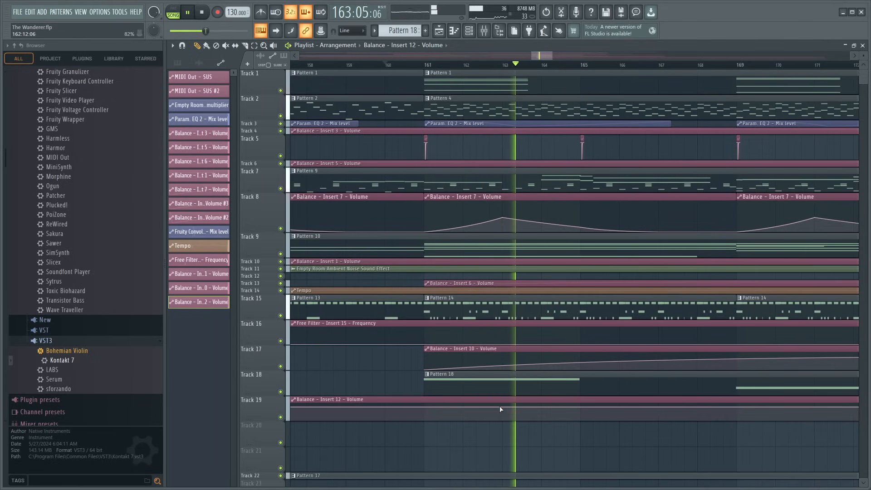
right_click(463, 408)
right_click(425, 420)
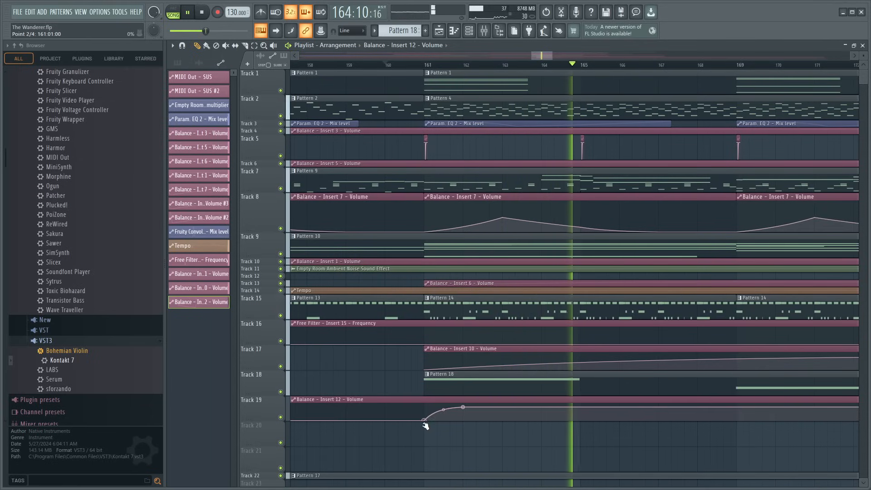
left_click_drag(444, 413, 443, 407)
key("space")
key("space")
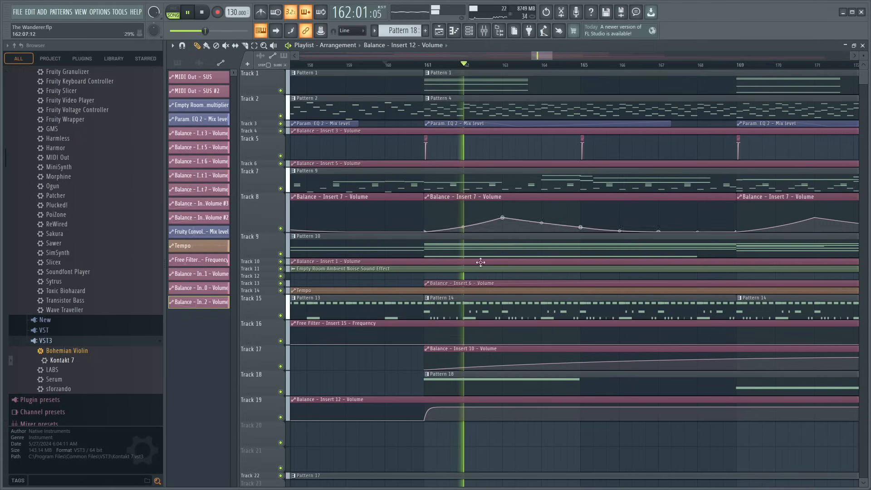
- Unsolo Insert 12 and play the full mix from about bar 159 to check the new fade-in
key("F9")
right_click(445, 316)
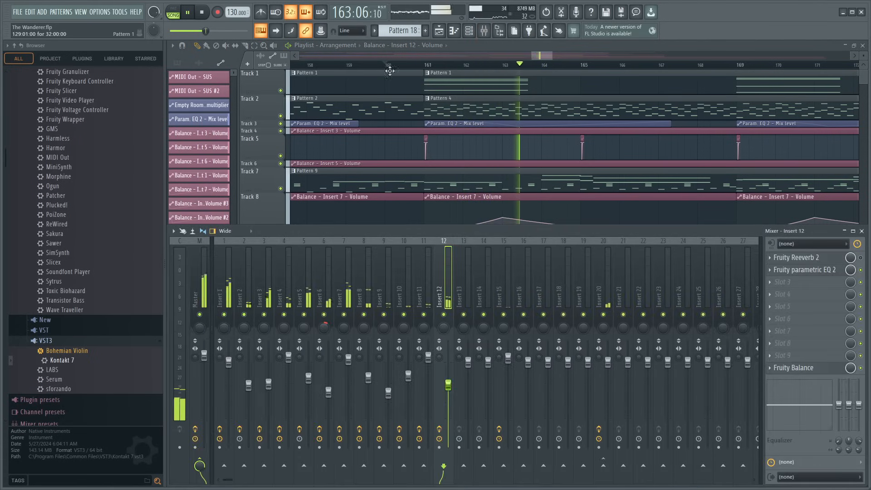
left_click(371, 65)
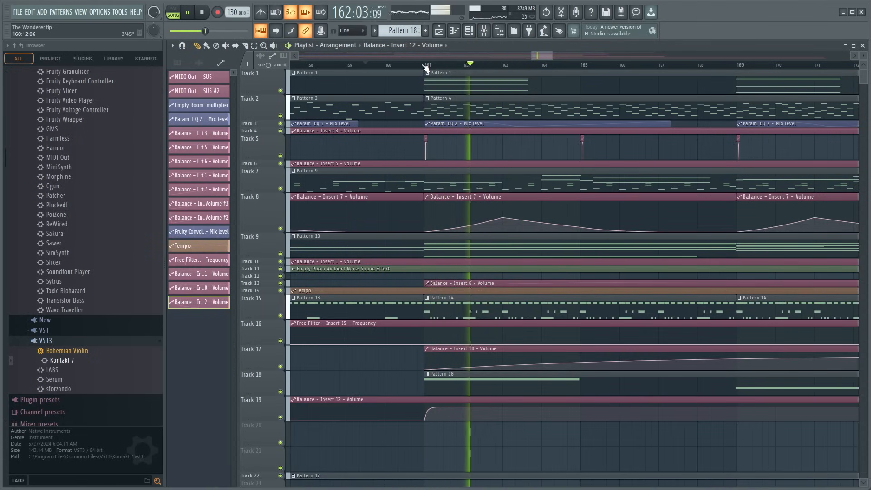
- Slice the Insert 12 volume clip at bars 160 and 163, and delete the pieces before and after that range
scroll(427, 65, "down", 6)
scroll(427, 65, "down", 3)
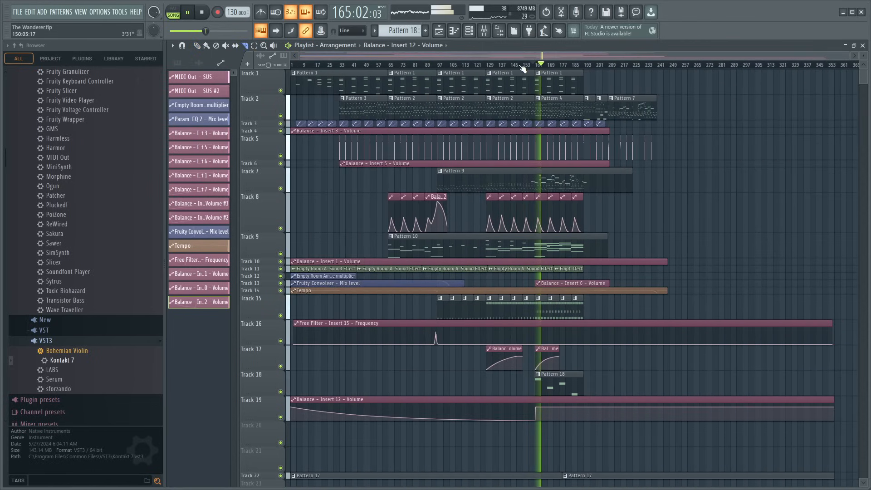
scroll(523, 67, "up", 6)
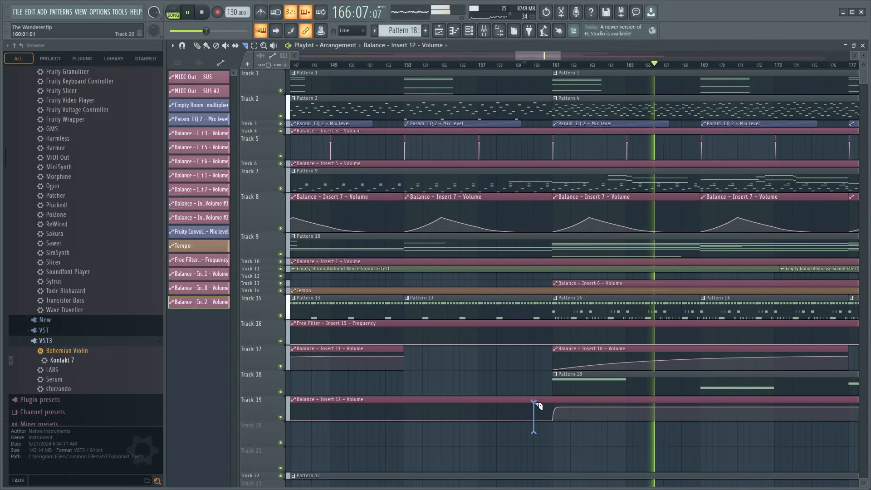
left_click_drag(536, 402, 535, 403)
left_click_drag(590, 434, 595, 403)
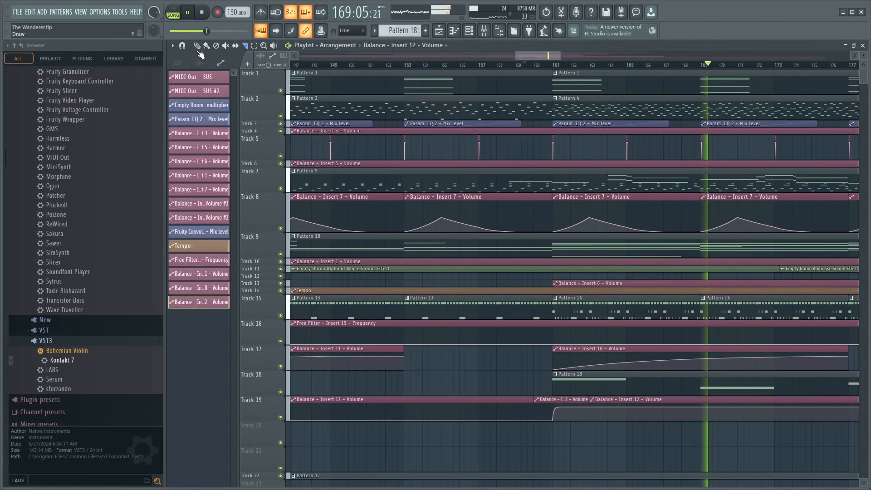
left_click(198, 45)
right_click(454, 411)
right_click(659, 411)
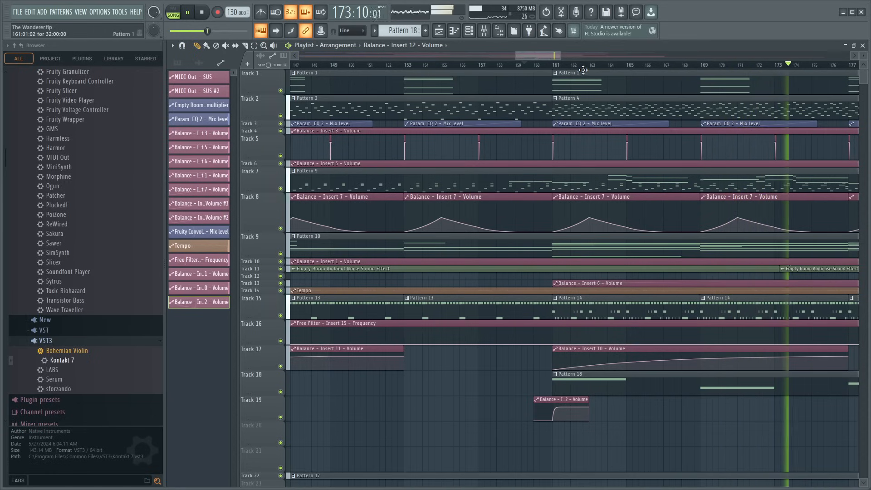
- Play the arrangement through to bar 237 and make Track 14 taller to show the Tempo automation around bar 241
scroll(548, 59, "down", 5)
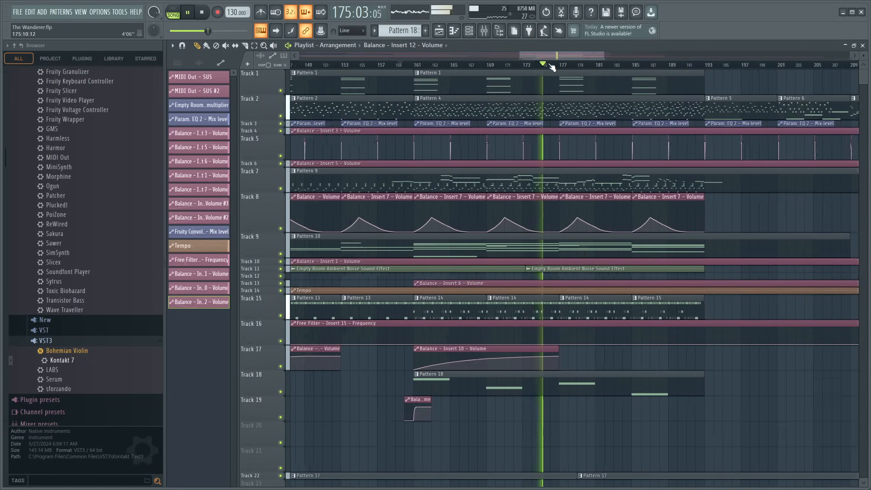
scroll(552, 68, "up", 4)
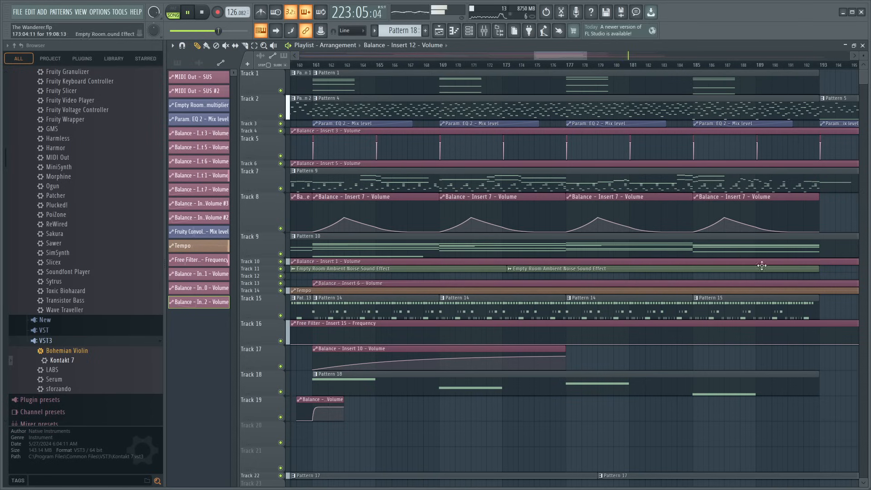
scroll(663, 67, "down", 10)
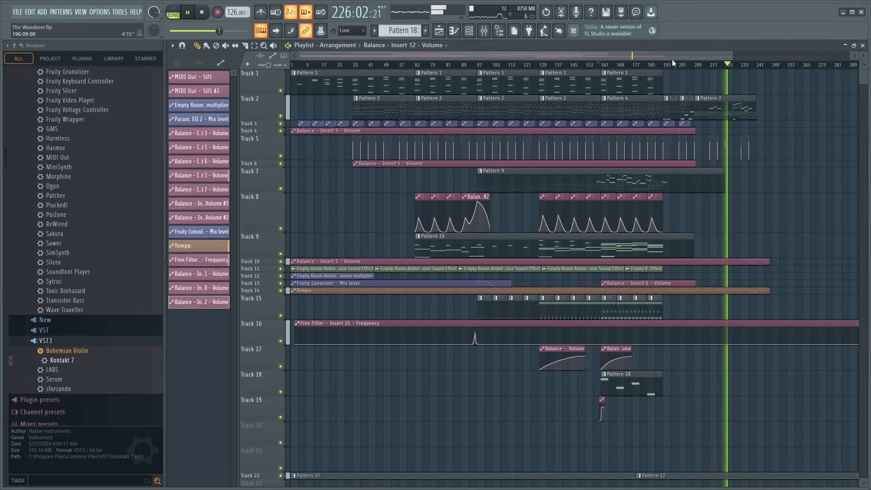
left_click_drag(658, 56, 709, 70)
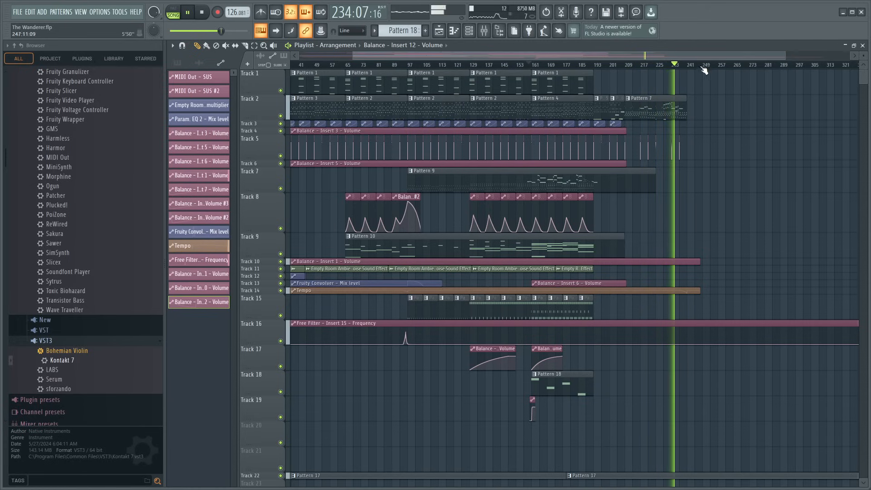
scroll(696, 70, "up", 8)
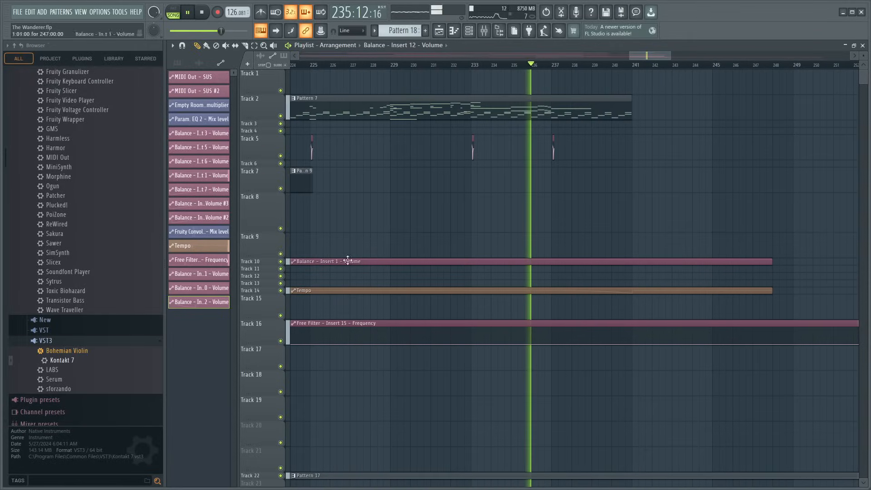
left_click_drag(267, 294, 268, 341)
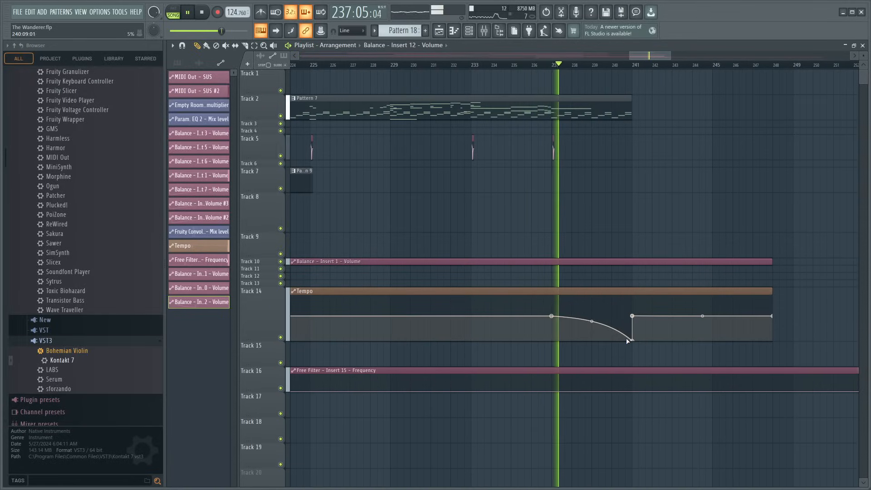
- Try flattening the tempo slowdown before bar 241 by raising its lowest point, and replay the ending from about bar 225
left_click_drag(635, 342, 633, 316)
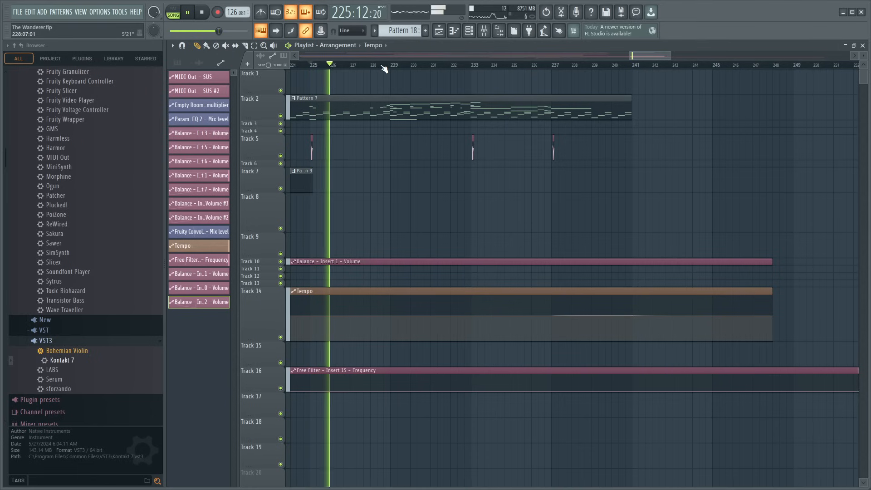
scroll(385, 68, "down", 5)
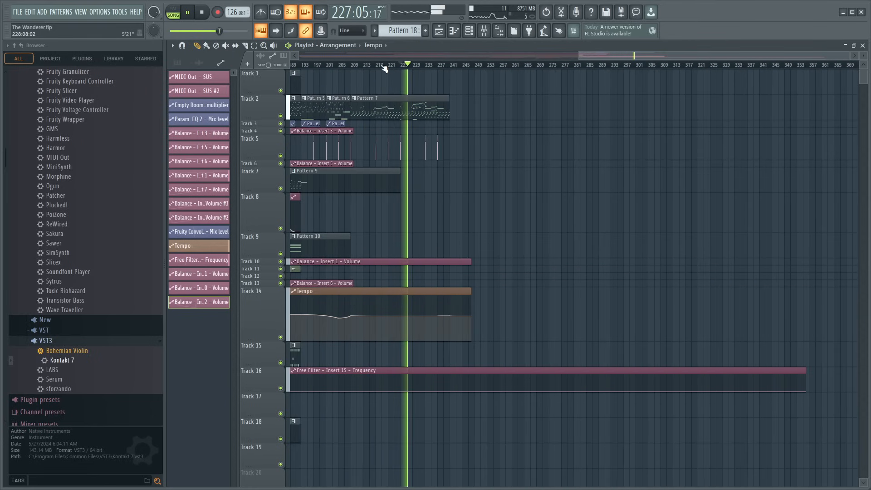
scroll(384, 68, "down", 2)
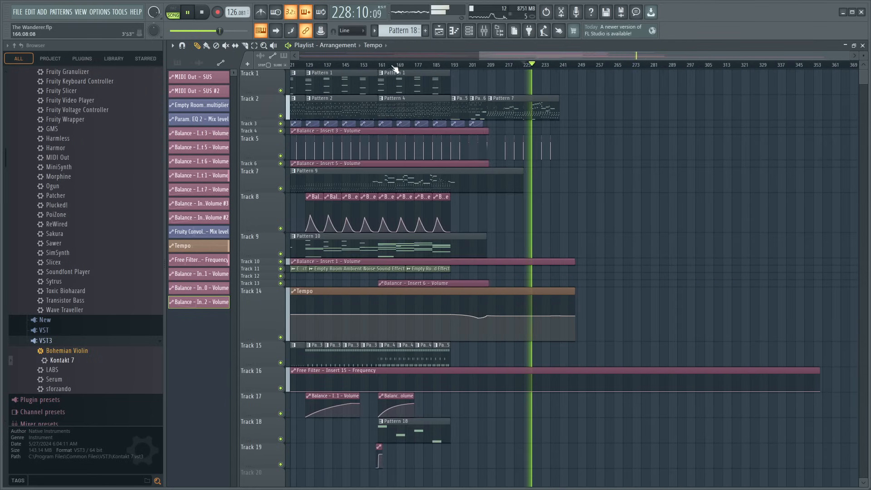
scroll(553, 67, "up", 4)
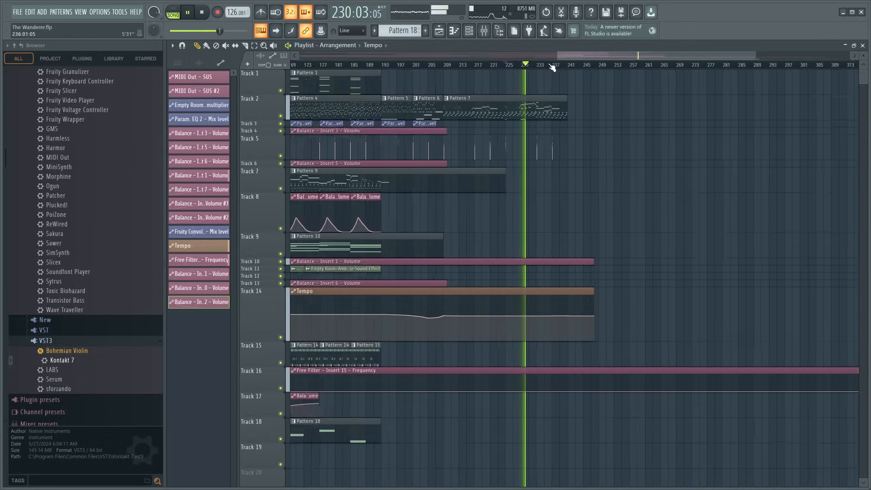
scroll(553, 67, "up", 3)
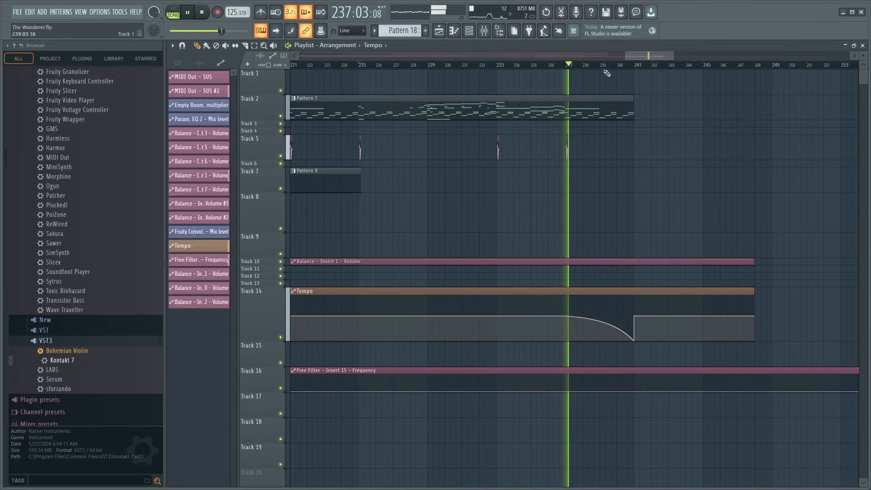
- Duplicate the Pattern 7 clip on Track 2 to start at bar 241, and play across the join
scroll(607, 71, "down", 2)
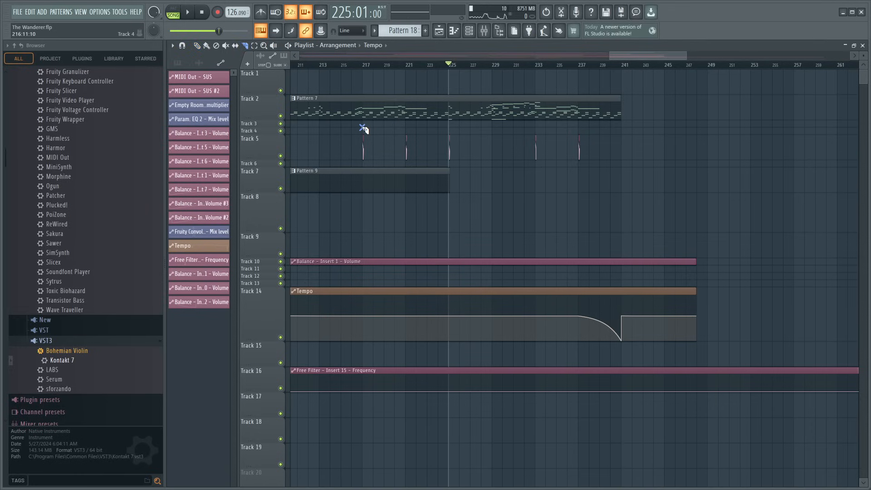
scroll(344, 71, "down", 6)
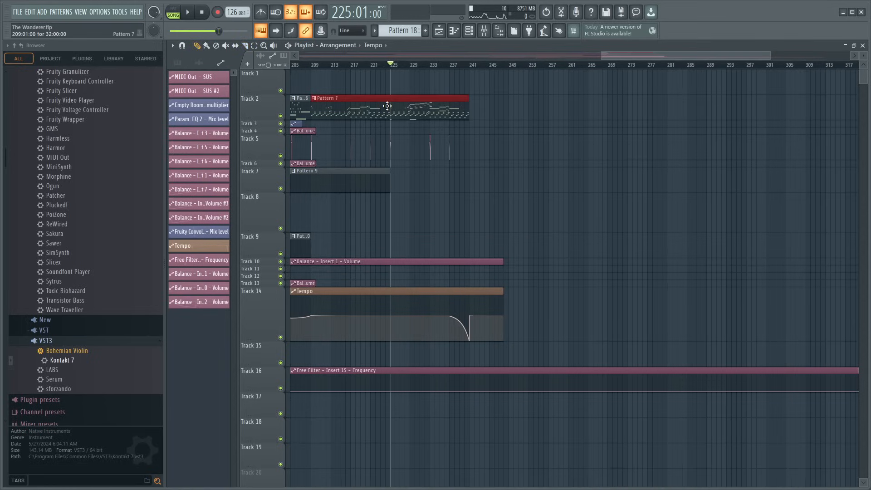
key("ctrl+b")
scroll(475, 66, "up", 8)
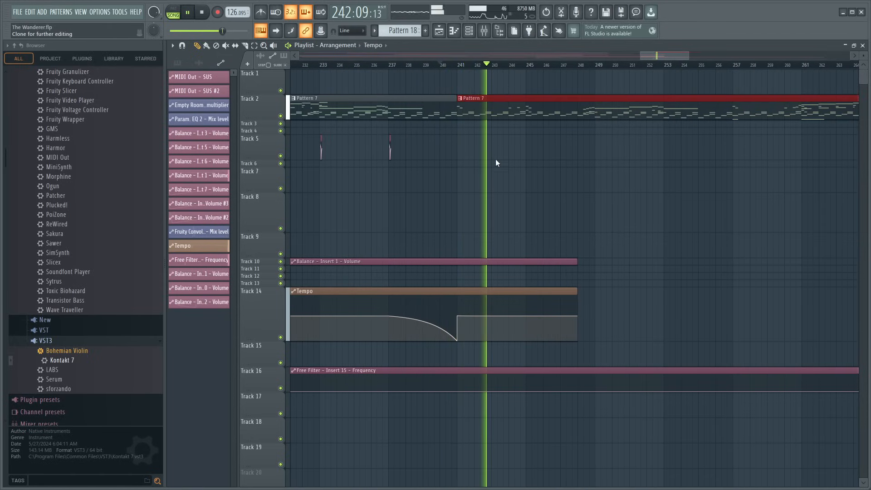
- Clone the repeated Pattern 7 clip at bar 241 as a separate Pattern 8, and audition its opening bars in the piano roll
double_click(498, 115)
key("space")
scroll(419, 65, "down", 4)
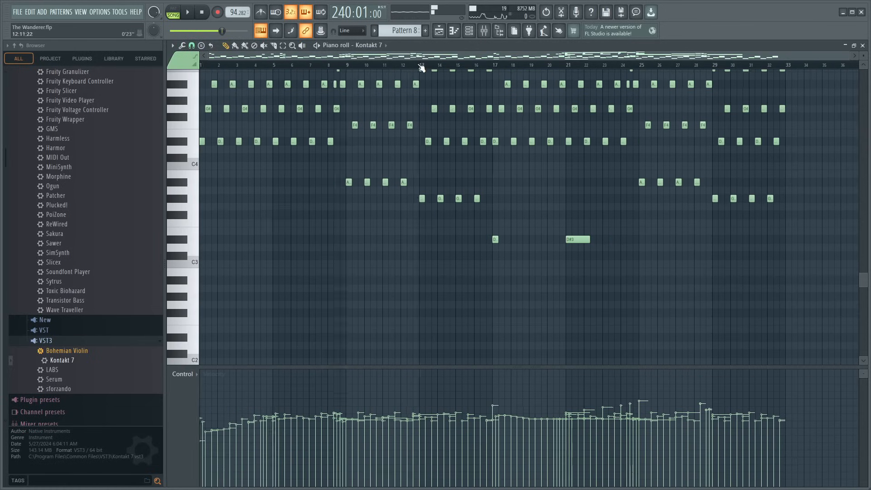
left_click(571, 232)
scroll(578, 231, "up", 5)
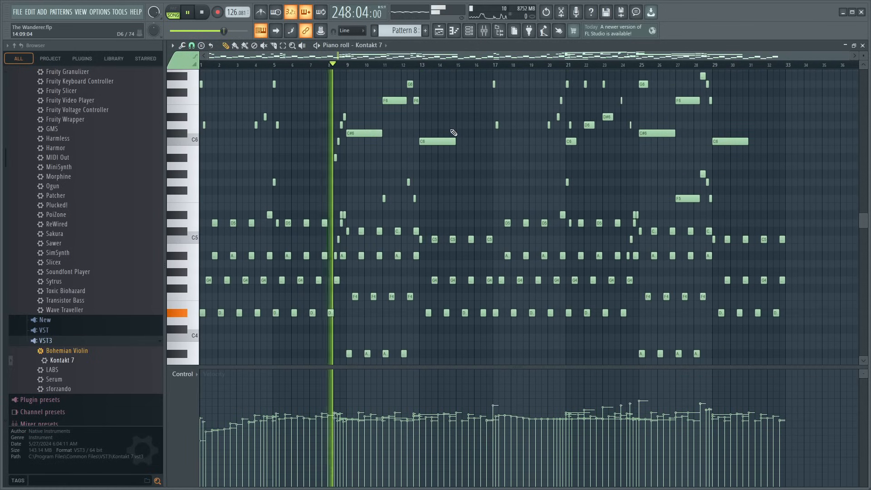
scroll(572, 272, "down", 1)
scroll(572, 271, "down", 4)
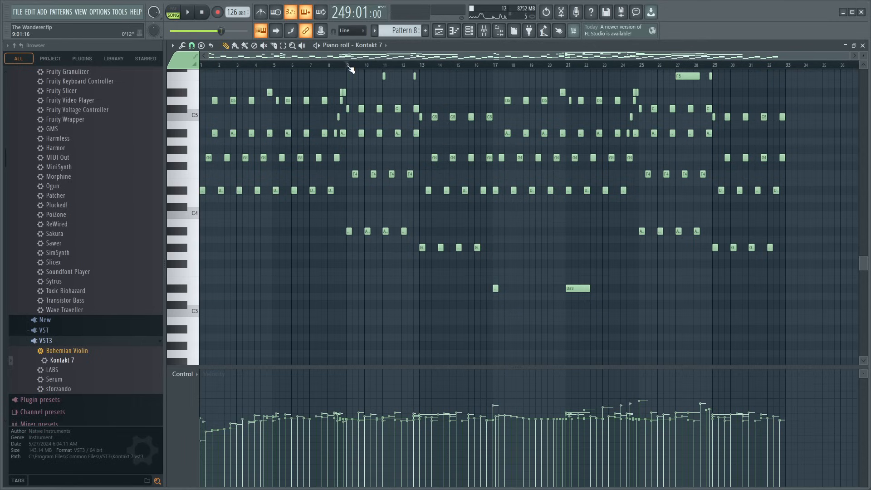
- Play Pattern 8's Kontakt 7 notes from around pattern bars 9, 19 and 13, examining both the melody and the low notes
key("space")
scroll(349, 66, "up", 3)
scroll(436, 140, "down", 2)
scroll(441, 141, "up", 4)
left_click(718, 65)
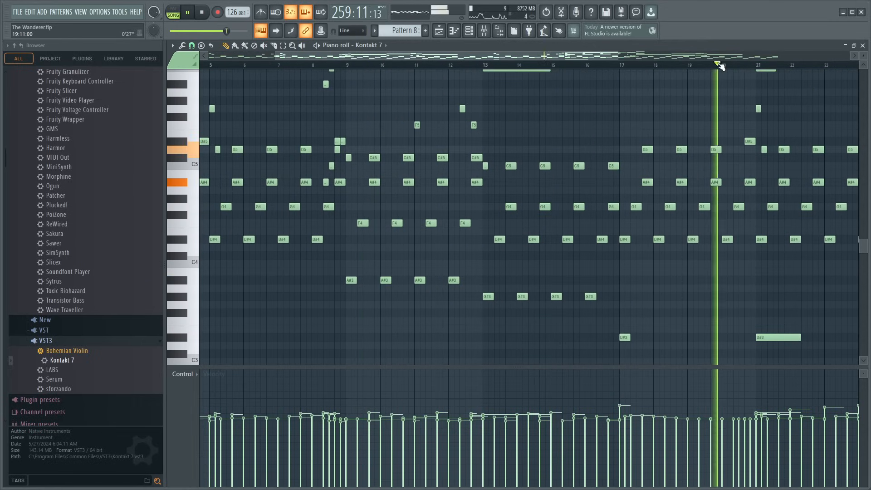
scroll(568, 66, "down", 3)
scroll(642, 193, "up", 4)
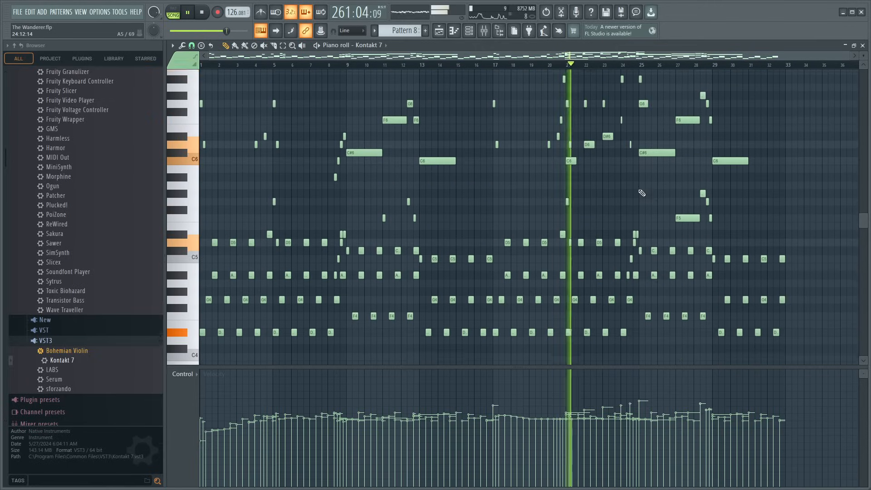
scroll(643, 193, "up", 2)
scroll(641, 191, "down", 3)
left_click(422, 65)
scroll(423, 66, "up", 1)
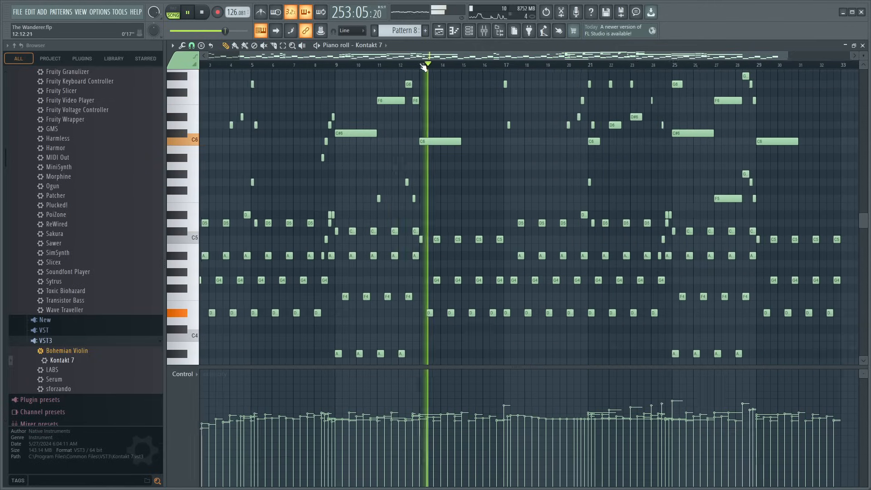
scroll(581, 143, "down", 7)
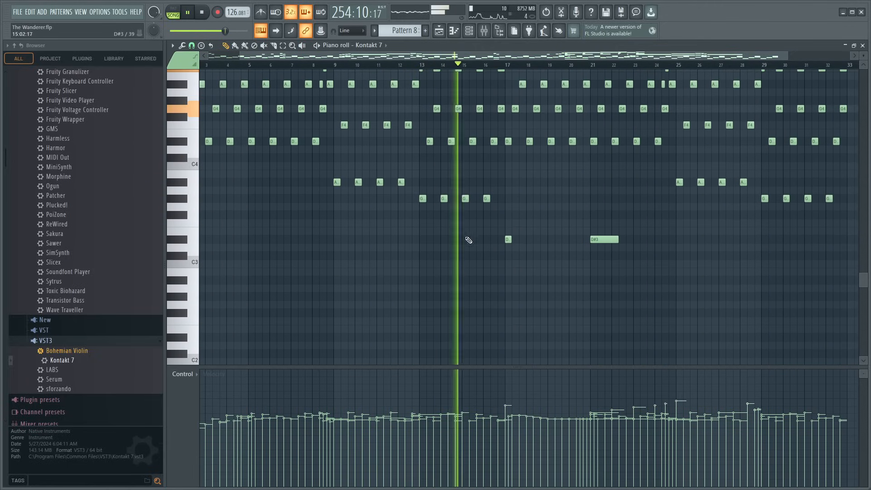
- Add short low D#3 notes at bars 1 and 9 of Pattern 8, and return to the playlist
left_click_drag(209, 241, 259, 243)
right_click(276, 242)
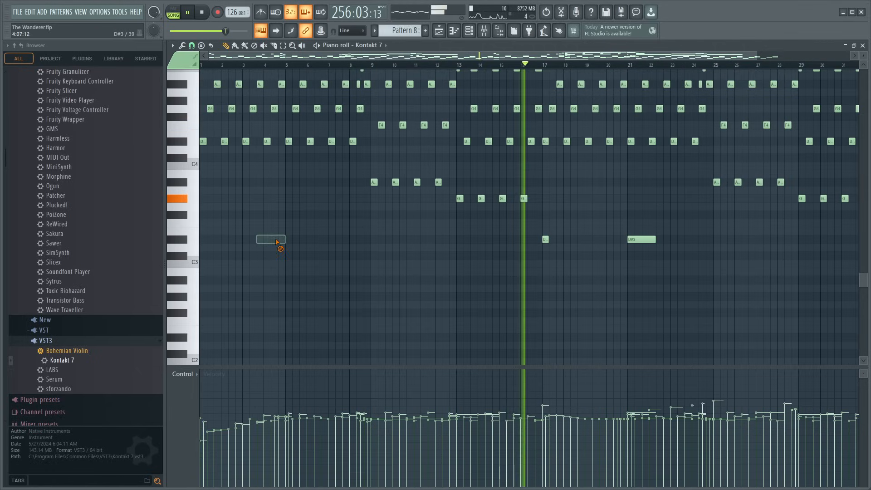
left_click(203, 239)
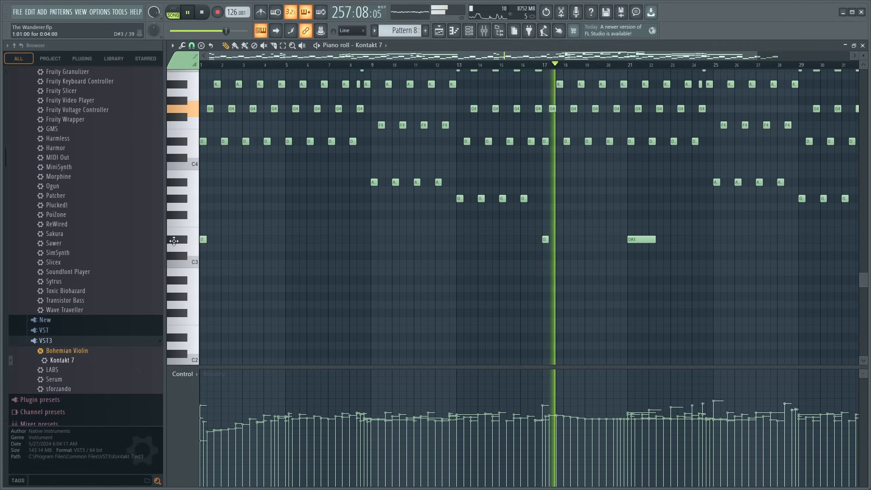
left_click(372, 240)
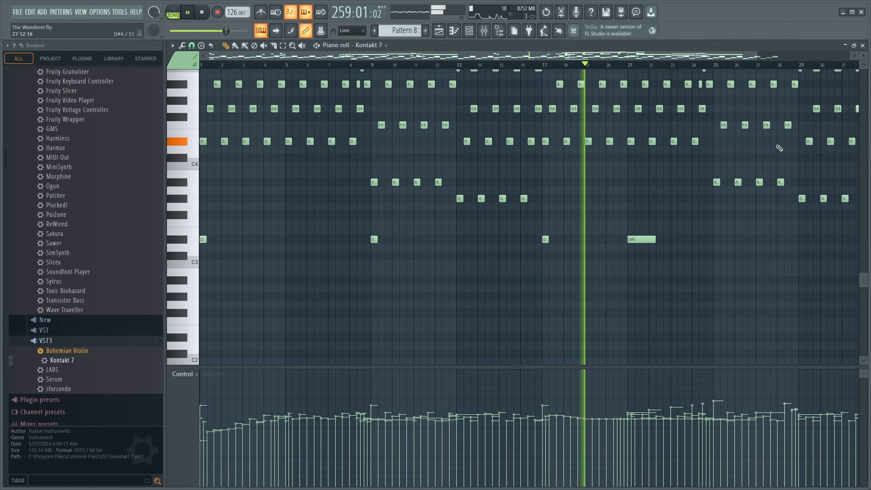
key("F5")
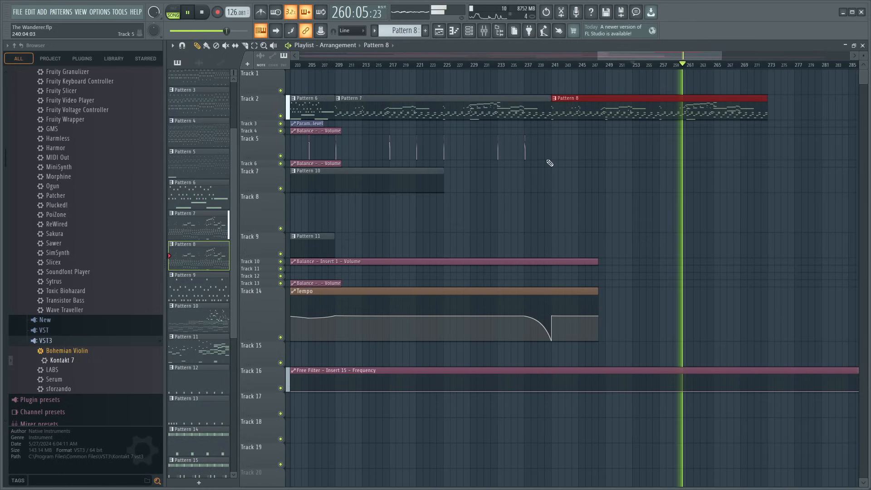
- Play the ending from about bar 232, and place copies of Track 5's MIDI Out - SUS #2 clip at bars 241 and 245
left_click(494, 65)
scroll(488, 66, "up", 3)
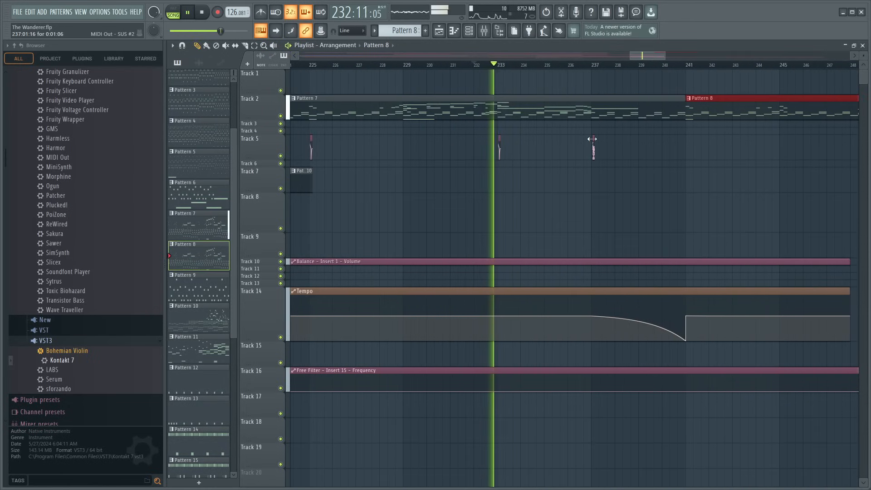
scroll(602, 68, "up", 4)
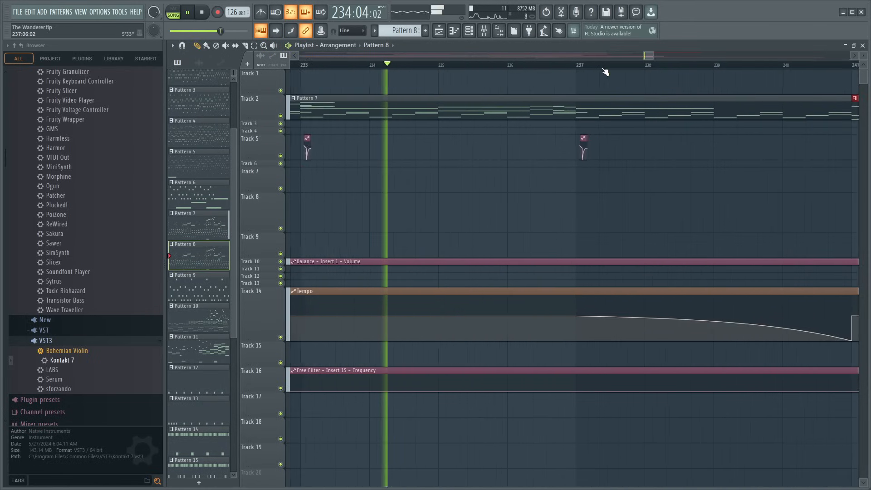
scroll(603, 67, "up", 2)
left_click(561, 140)
scroll(625, 69, "down", 4)
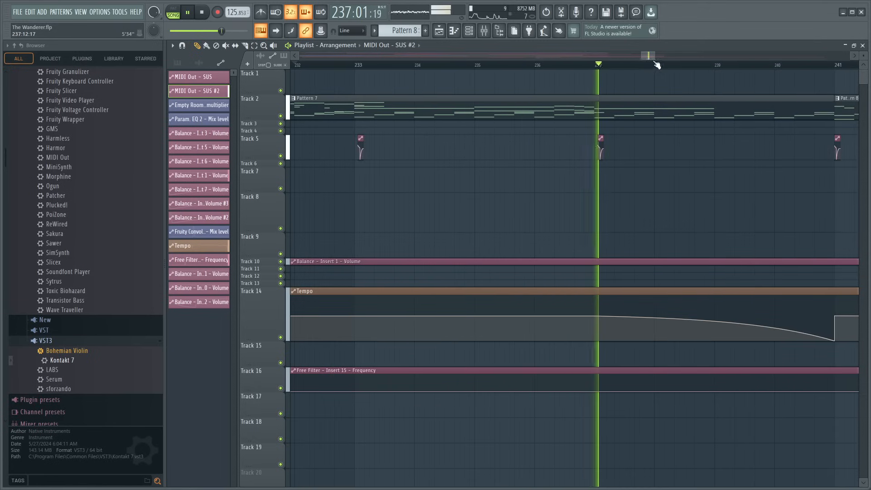
left_click_drag(655, 58, 663, 68)
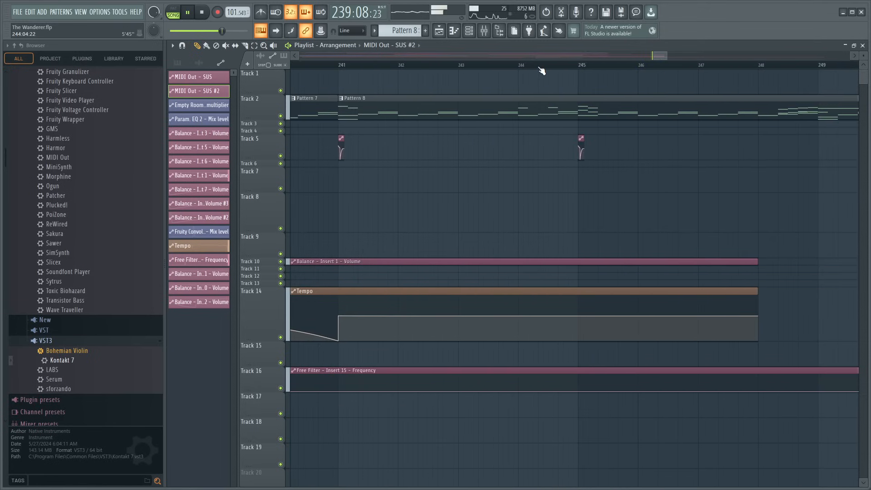
scroll(542, 70, "down", 4)
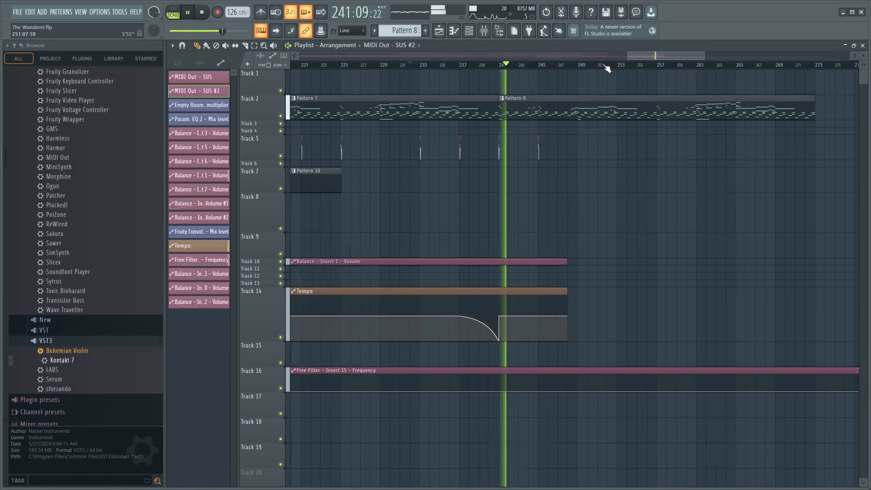
- Continue the MIDI Out - SUS #2 clips on Track 5 every four bars from bar 249 to bar 269
scroll(607, 69, "up", 2)
left_click(541, 143)
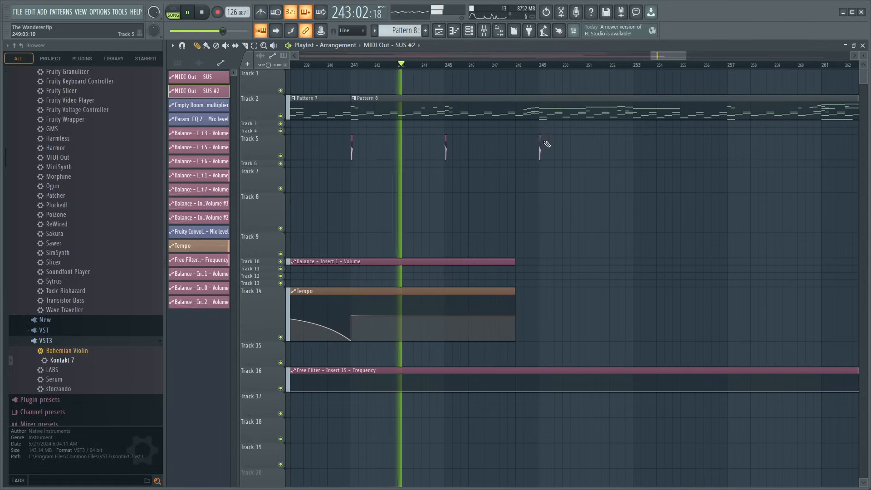
left_click(636, 143)
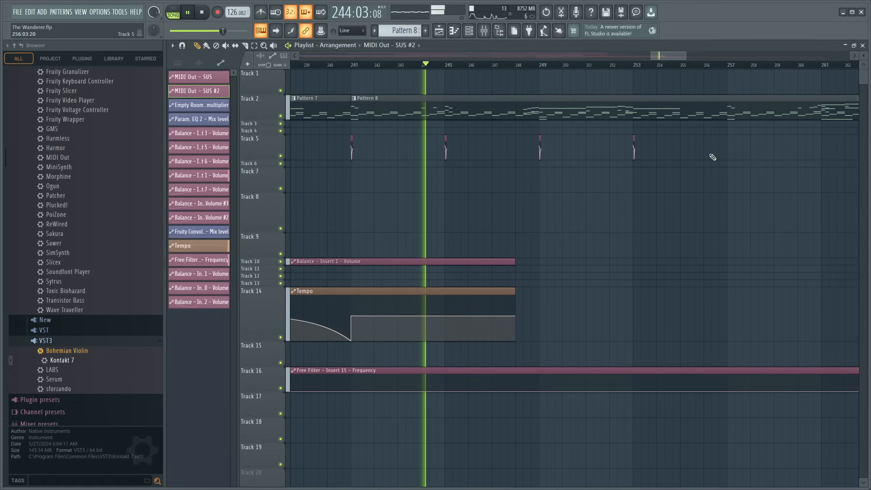
left_click(731, 143)
scroll(668, 68, "down", 3)
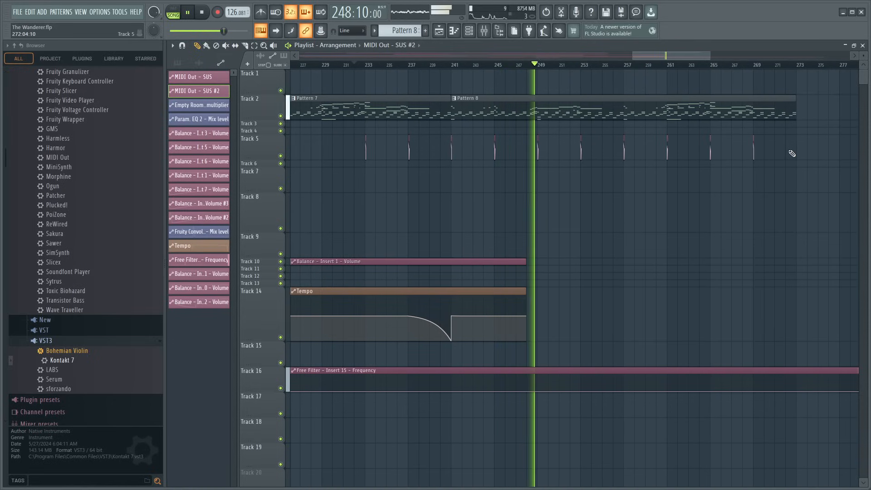
- In Pattern 8, replace the D#3 note at bar 9 with one at bar 5, and save the project
key("space")
double_click(549, 111)
key("space")
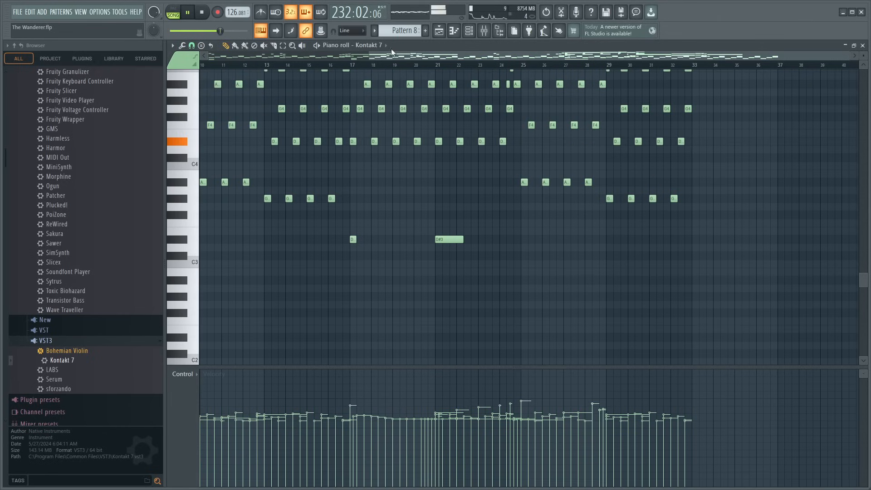
scroll(391, 55, "down", 3)
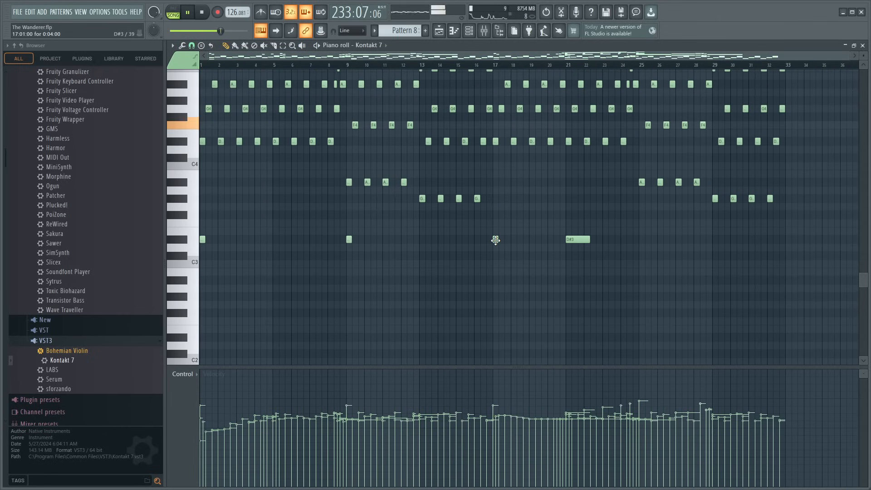
right_click(348, 239)
left_click(276, 240)
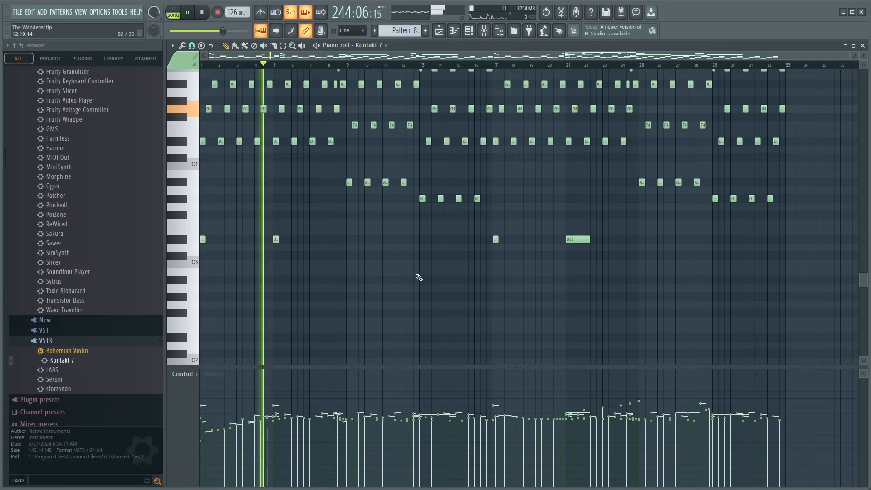
key("F5")
key("ctrl+s")
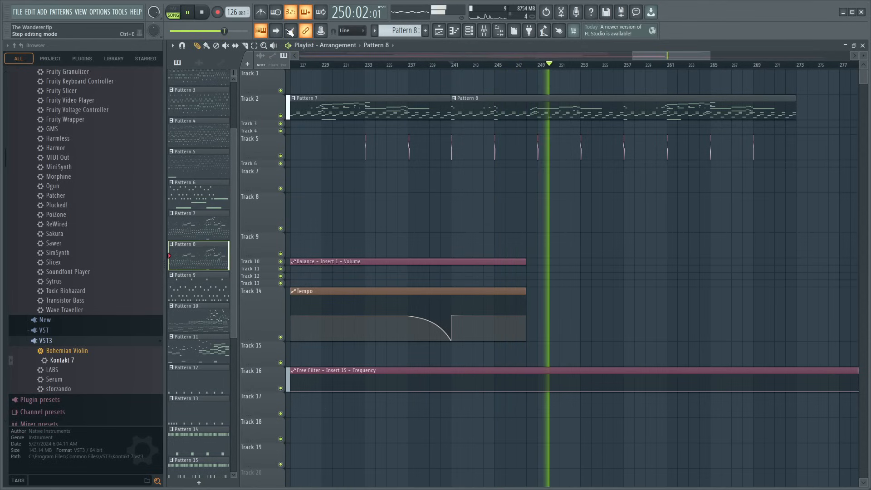
- Add an empty pattern, and open Pattern 8 in the piano roll on the Ample Percussion Cloudrum channel
left_click(428, 30)
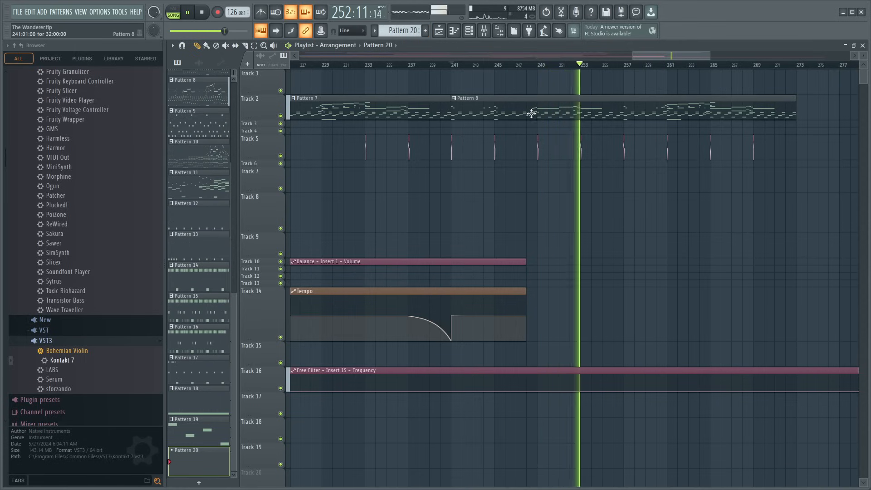
scroll(443, 60, "down", 6)
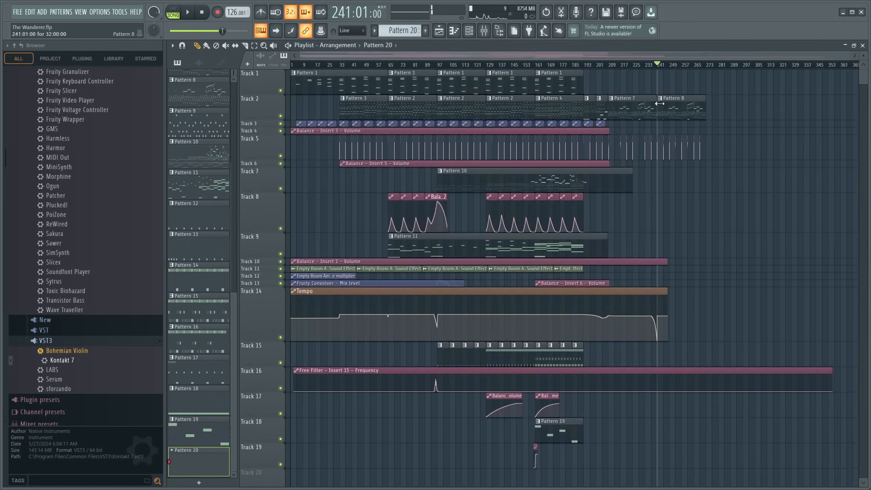
double_click(660, 104)
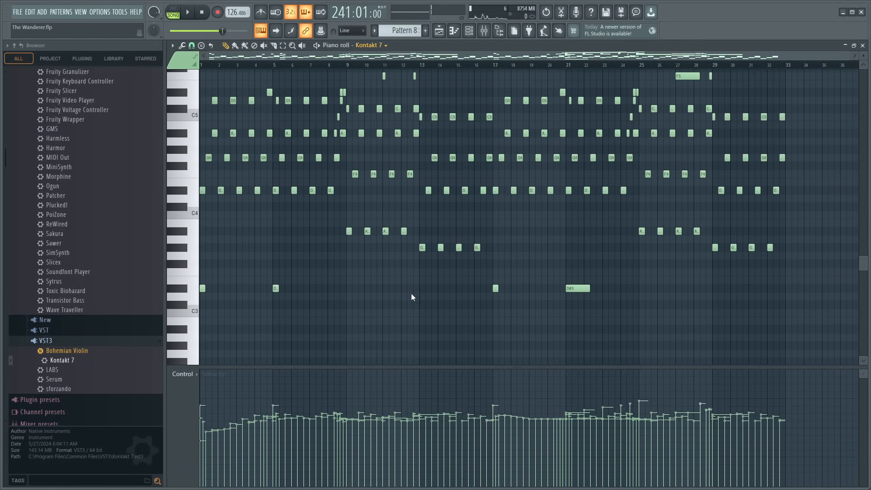
scroll(363, 247, "up", 6)
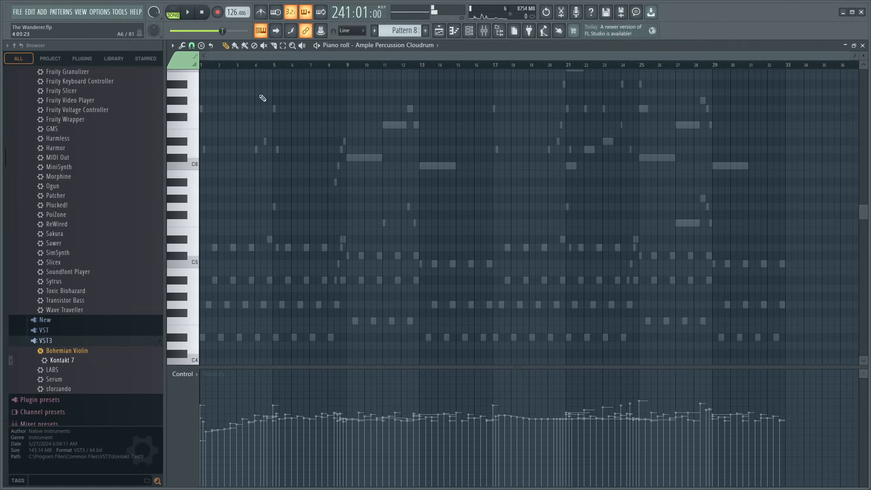
scroll(231, 68, "up", 5)
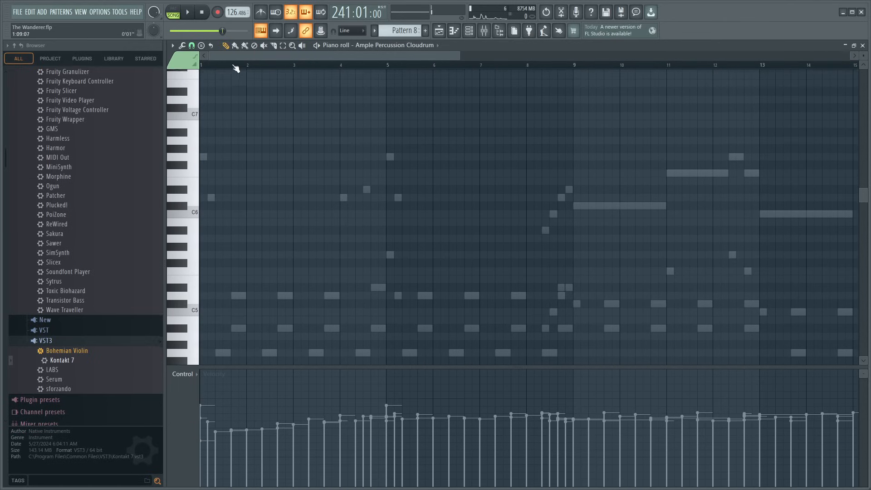
scroll(236, 67, "up", 3)
- Double the Kontakt melody on Cloudrum with short notes G6 and D6 at bar 1, and D6, D#6, G6, D6 across bars 4 and 5
key("space")
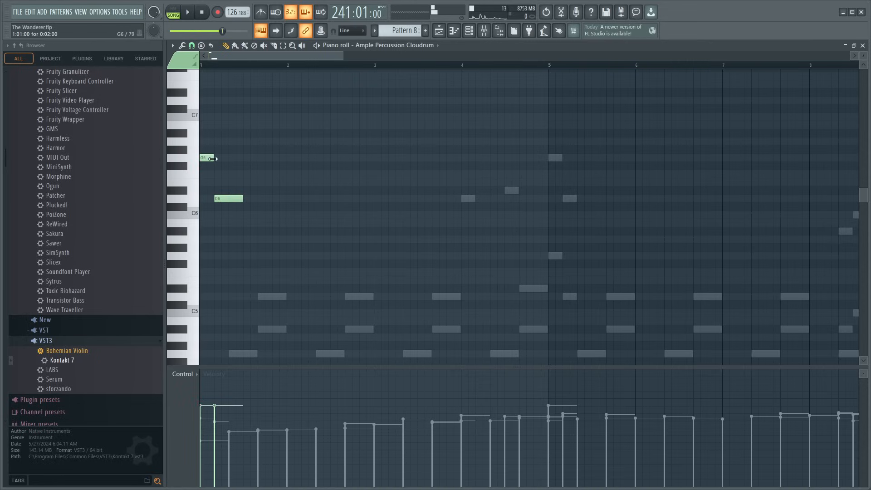
left_click(227, 198)
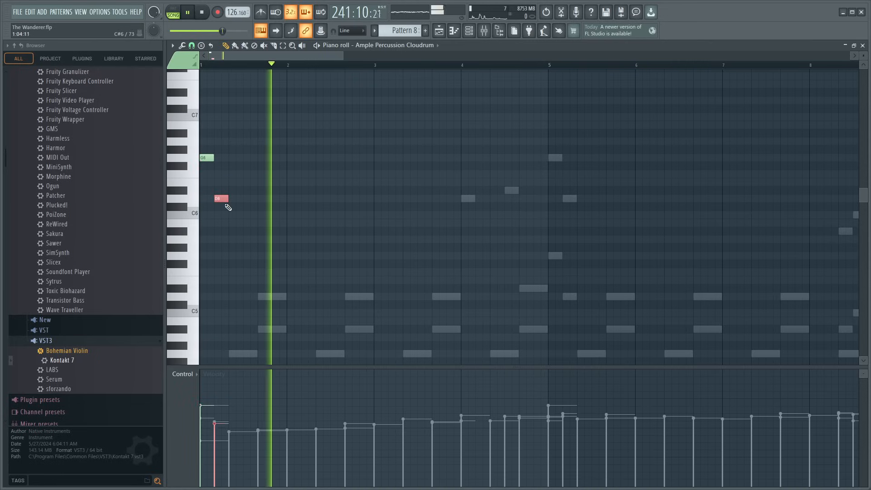
left_click(201, 157)
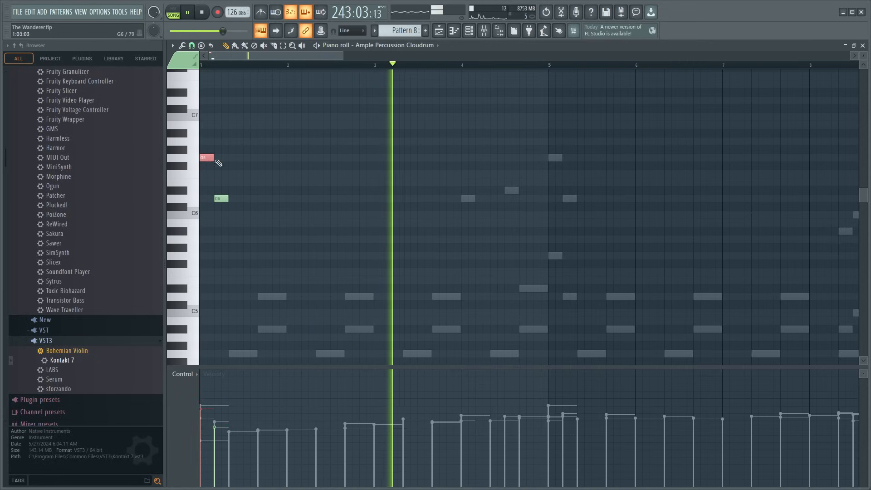
left_click(467, 198)
left_click(508, 191)
left_click(552, 158)
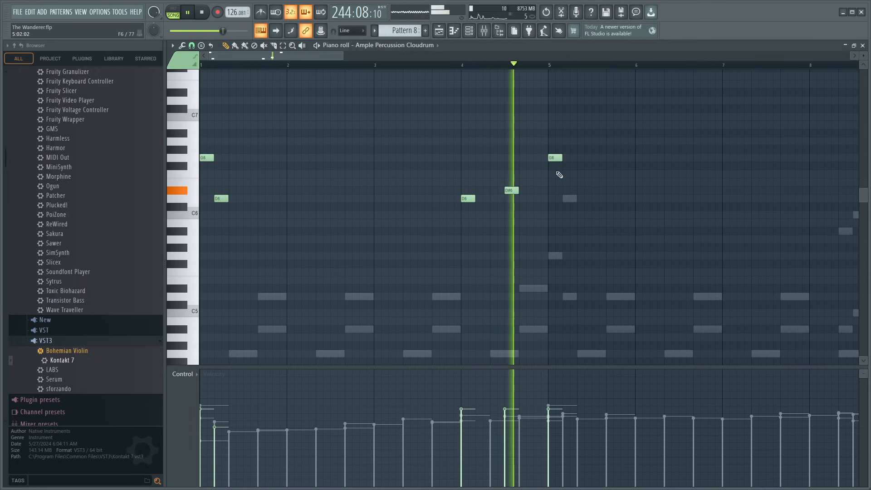
left_click(567, 198)
- Add short Cloudrum notes A#5, C6, D6 and D#6 leading up to bar 9, and try a C#6 note at bar 9
left_click_drag(334, 56, 371, 62)
left_click(553, 232)
left_click(565, 214)
left_click(576, 199)
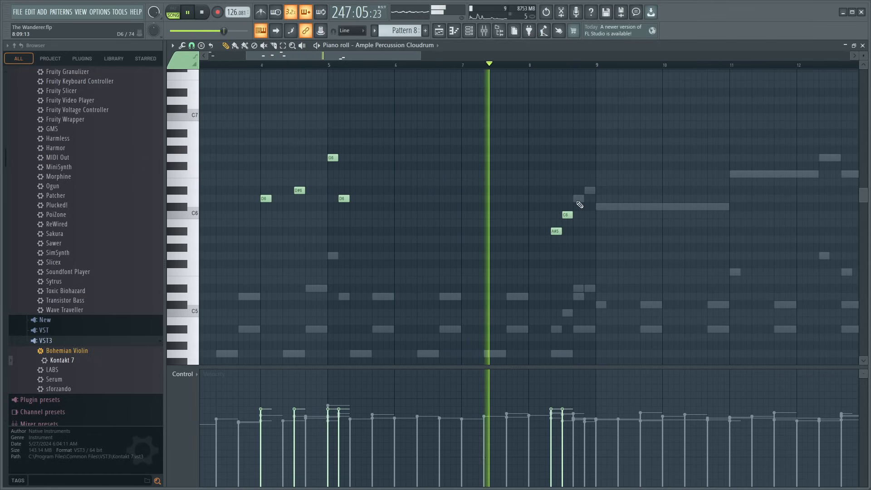
left_click(589, 190)
left_click(602, 207)
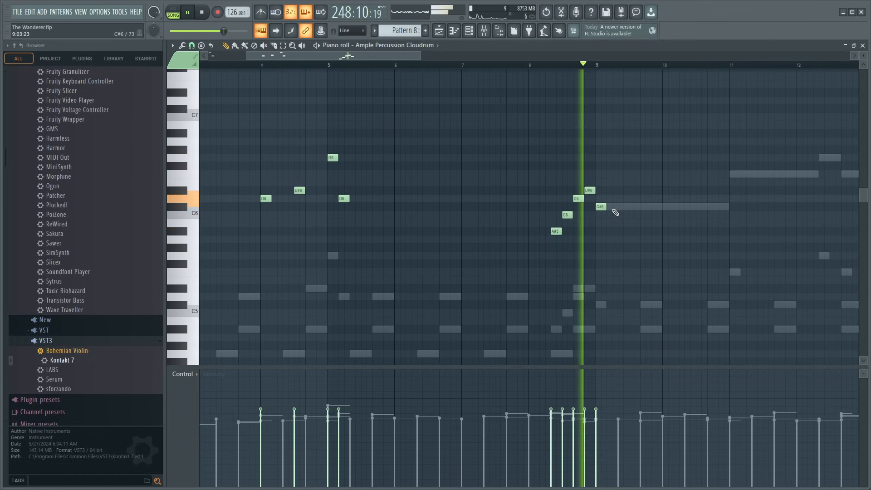
left_click_drag(613, 207, 730, 210)
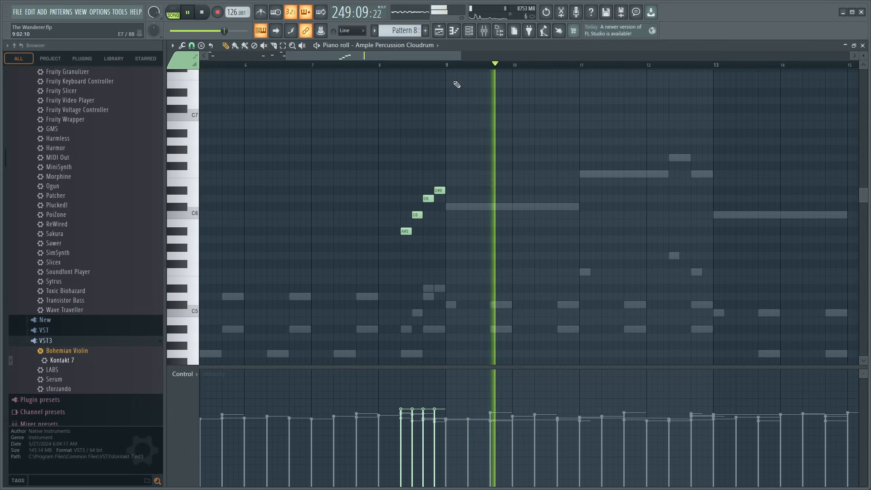
- Remove the short Cloudrum run leading up to bar 9 and place a two-bar C#6 note at bar 9
scroll(440, 132, "up", 2)
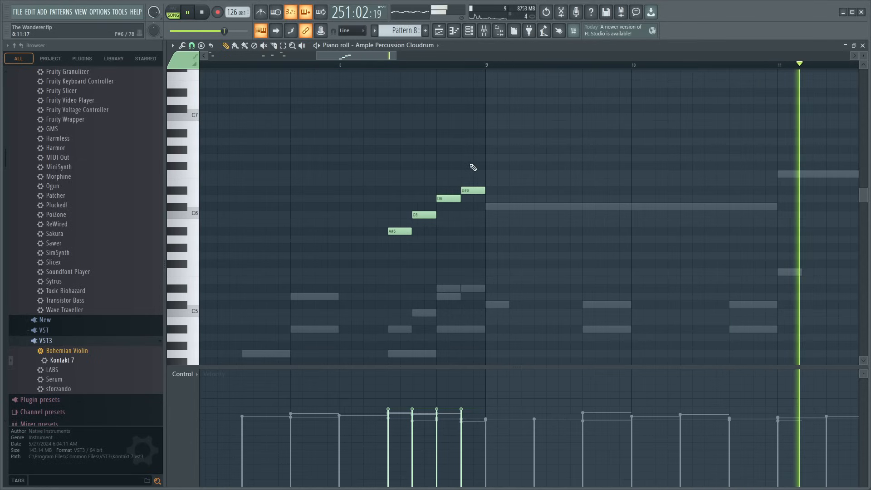
left_click(495, 213)
key("space")
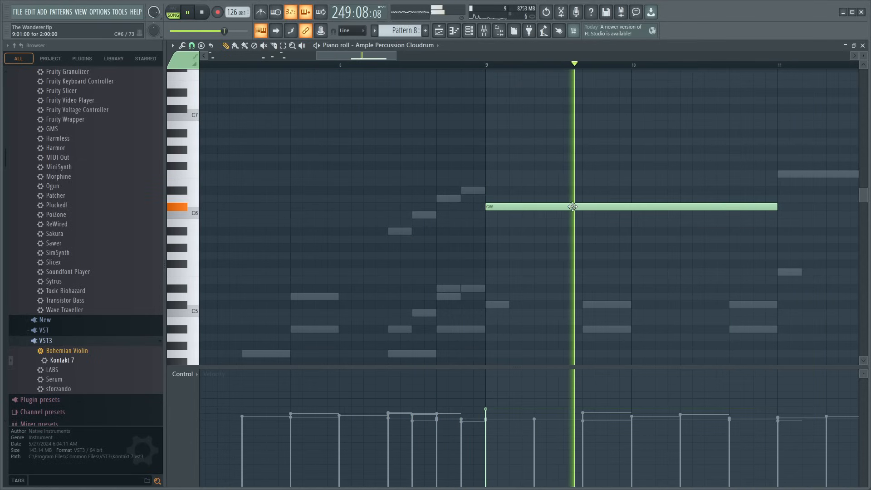
- Double the melody with a long F6 from bar 11, G6 and F6 in bar 12, and a two-bar C6 at bar 13
left_click(792, 174)
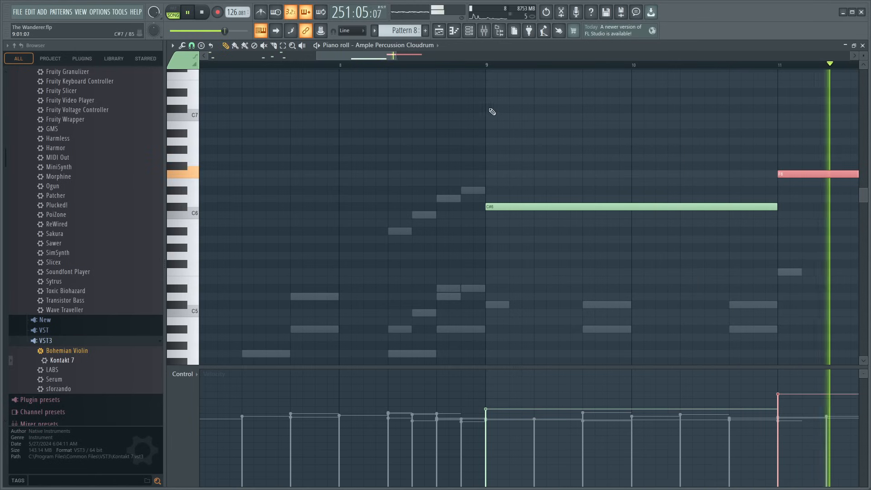
scroll(490, 111, "down", 4)
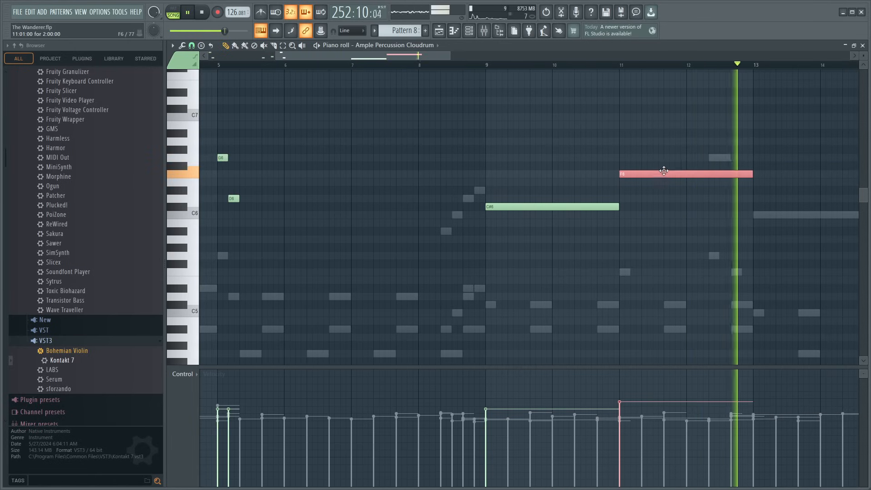
left_click_drag(752, 173, 707, 174)
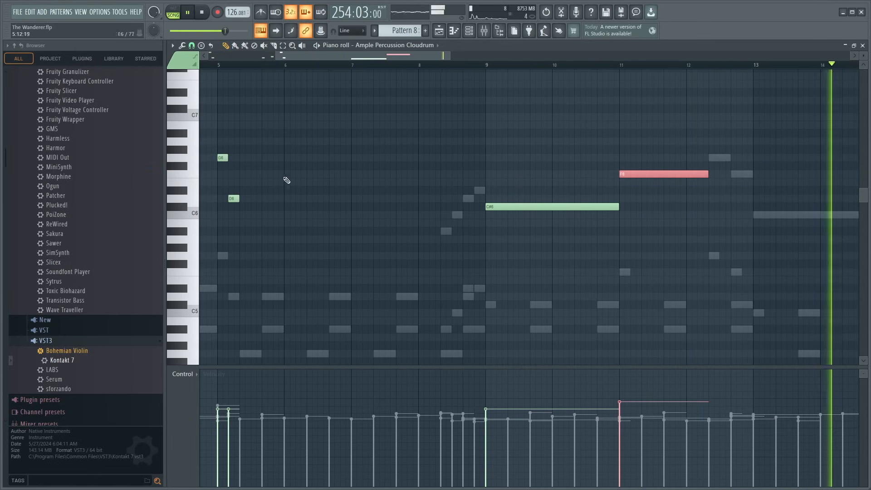
key("space")
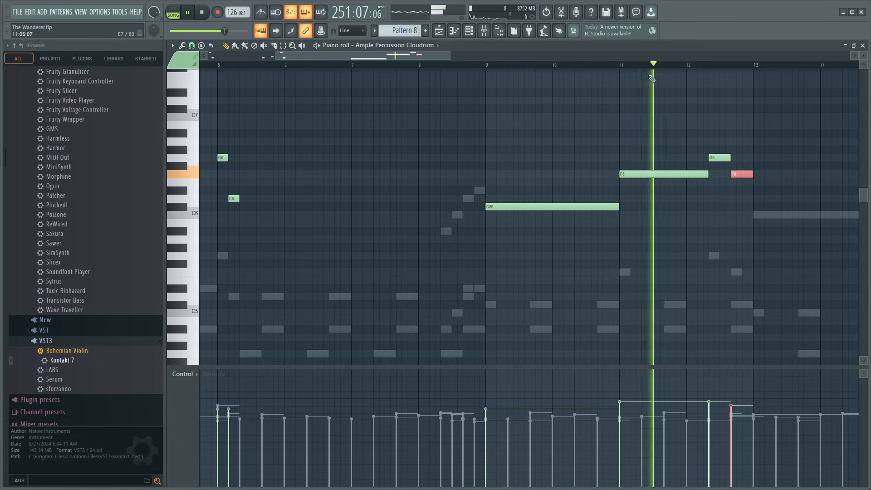
left_click_drag(417, 57, 513, 95)
left_click(395, 215)
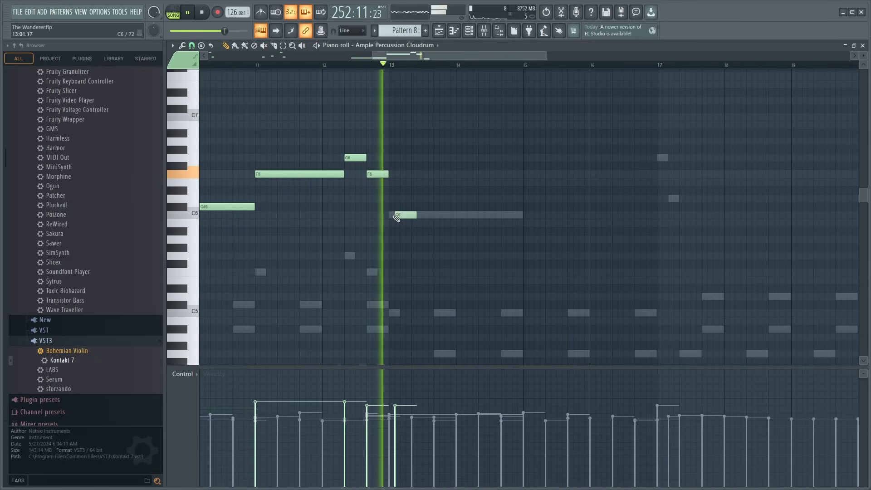
left_click_drag(411, 214, 517, 218)
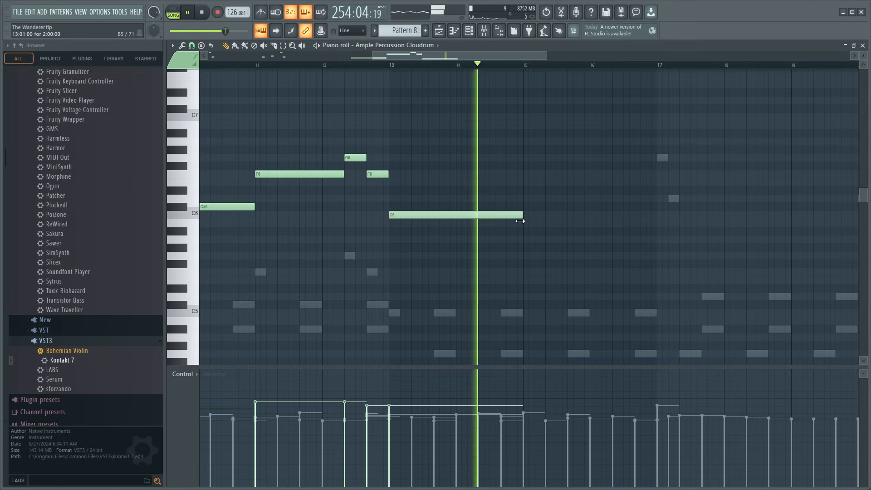
- Add short Cloudrum notes G6 and D6 at bar 17, and D6, D#6, F6 and A#6 through bar 20
scroll(463, 103, "down", 3)
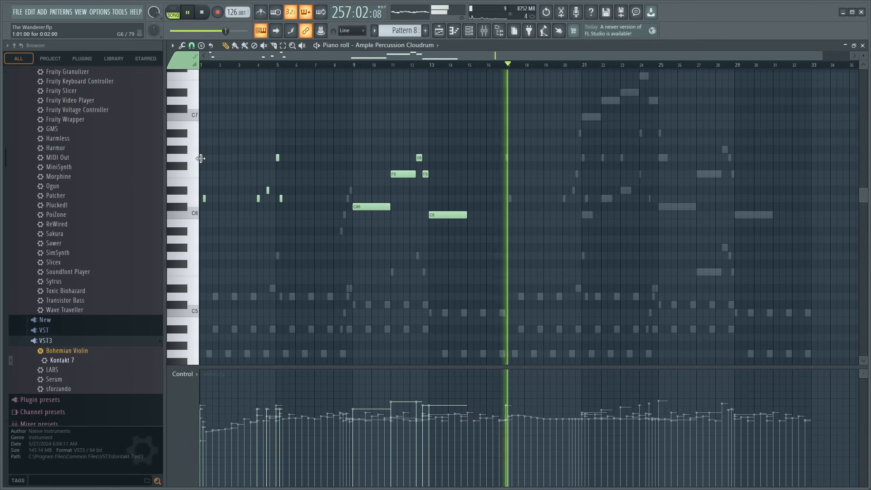
left_click(507, 157)
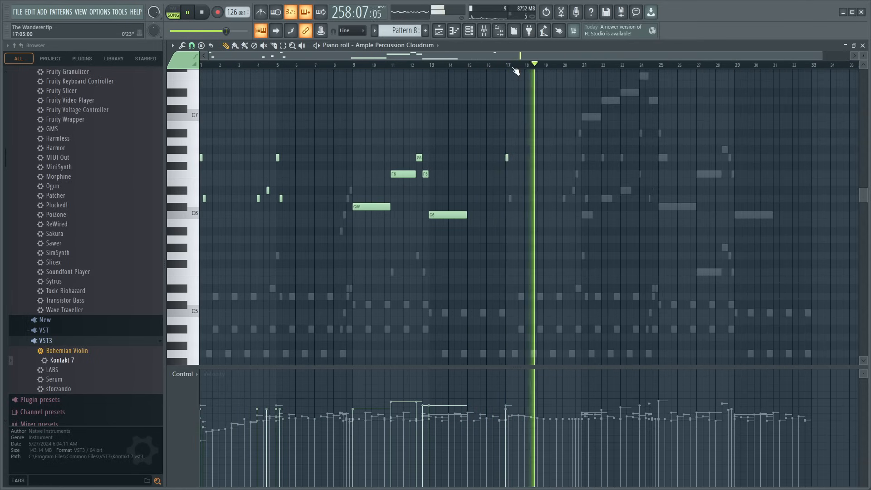
scroll(514, 198, "up", 3)
left_click(507, 198)
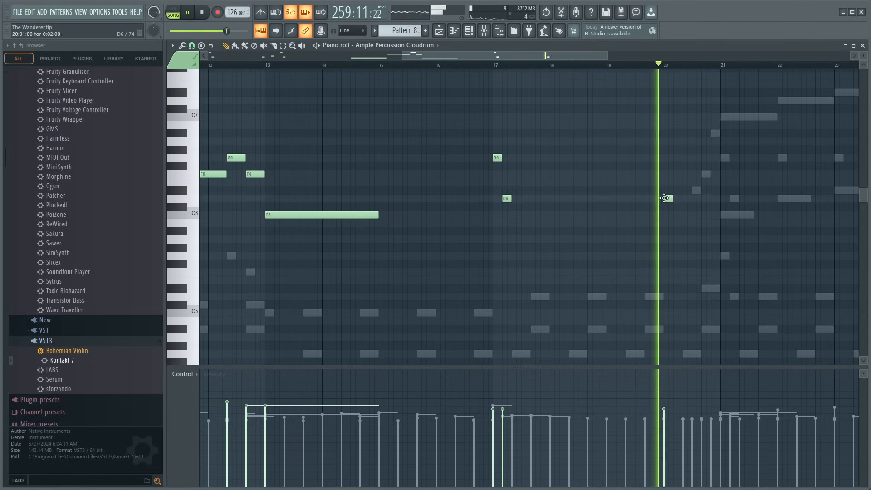
left_click(669, 198)
left_click(697, 190)
left_click(707, 174)
left_click(716, 133)
- Try a C7 note at bar 21, lengthened to four steps with its velocity lowered
left_click(725, 116)
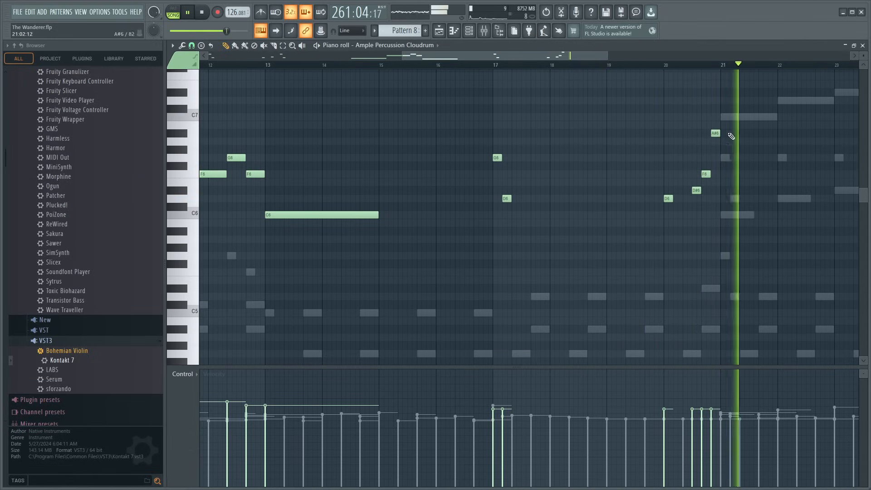
key("space")
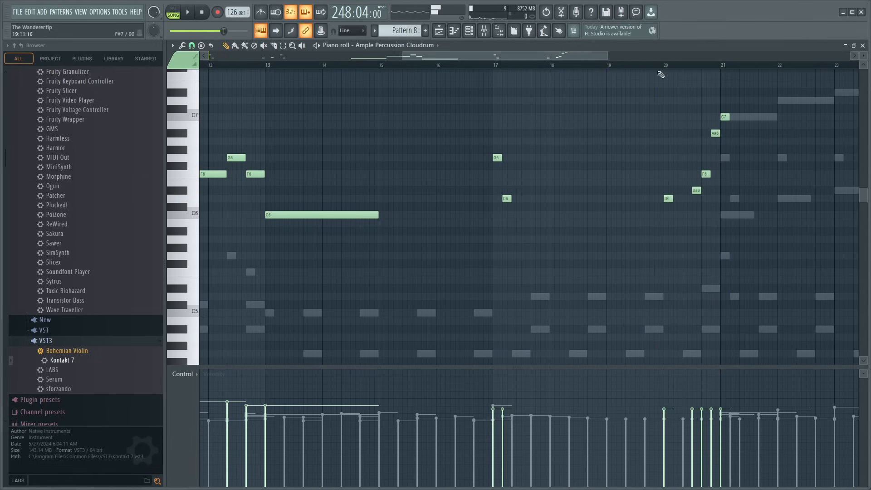
scroll(565, 56, "up", 3)
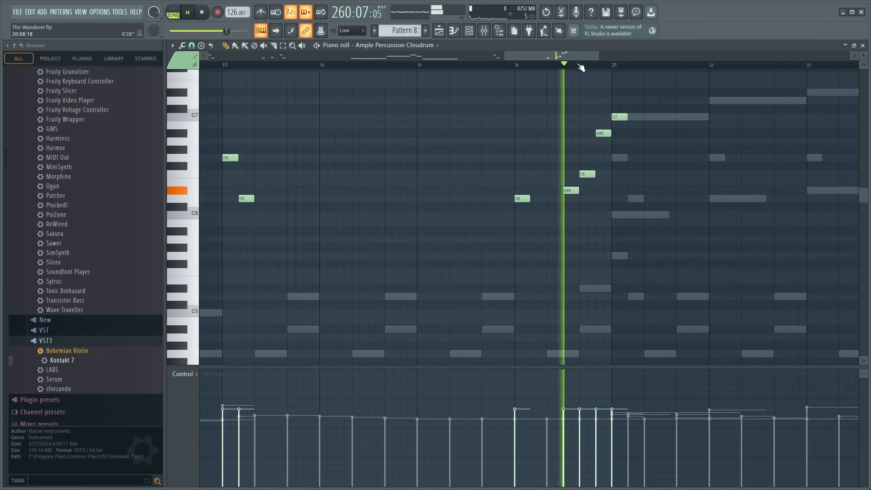
left_click_drag(642, 118, 660, 122)
left_click(648, 116)
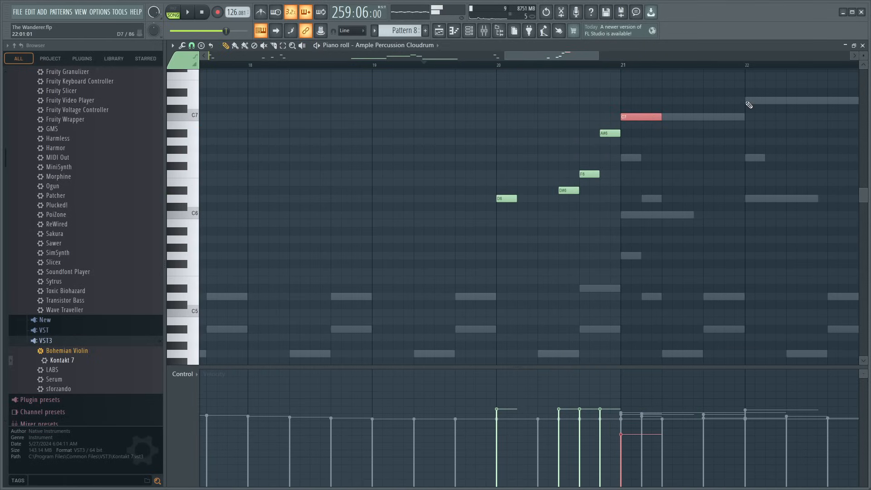
- Try four-step Cloudrum notes D7 at bar 22 and D#7 at bar 23, and play them back
left_click(751, 100)
key("space")
left_click(628, 117)
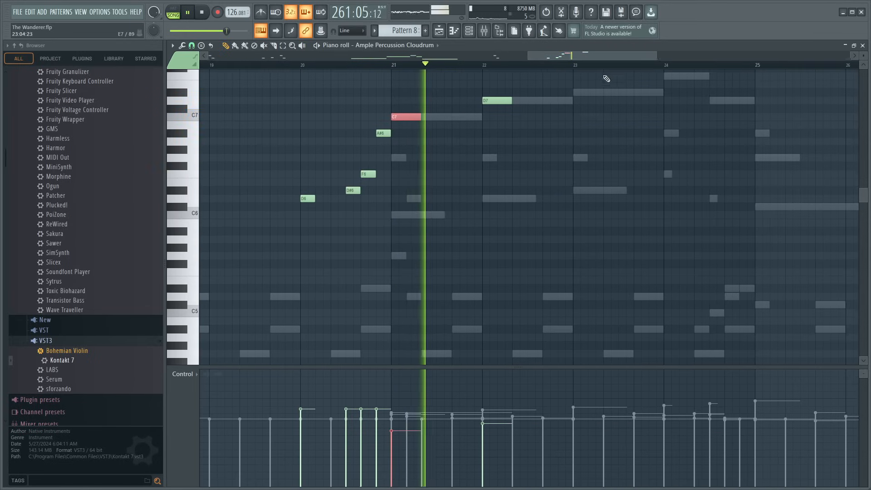
left_click(577, 91)
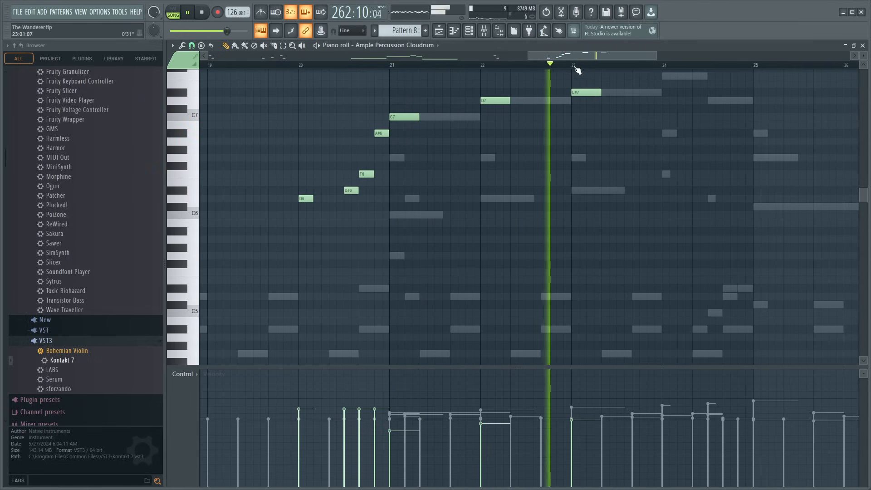
left_click_drag(571, 56, 584, 56)
left_click(537, 96, "ctrl")
scroll(536, 96, "up", 3)
key("space")
scroll(353, 155, "up", 2)
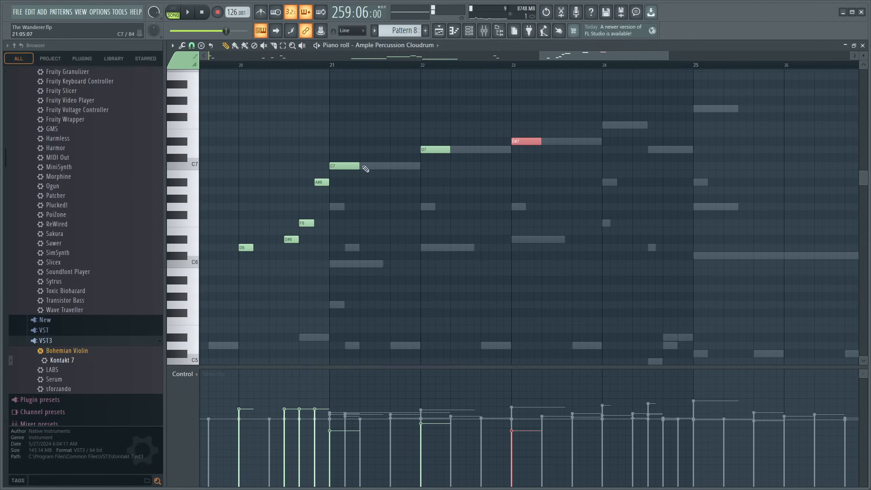
- Try the three Cloudrum notes at bars 21 to 23 an octave lower and listen to them
left_click_drag(325, 107, 548, 181)
left_click_drag(341, 125, 542, 179)
key("ctrl+Down")
key("space")
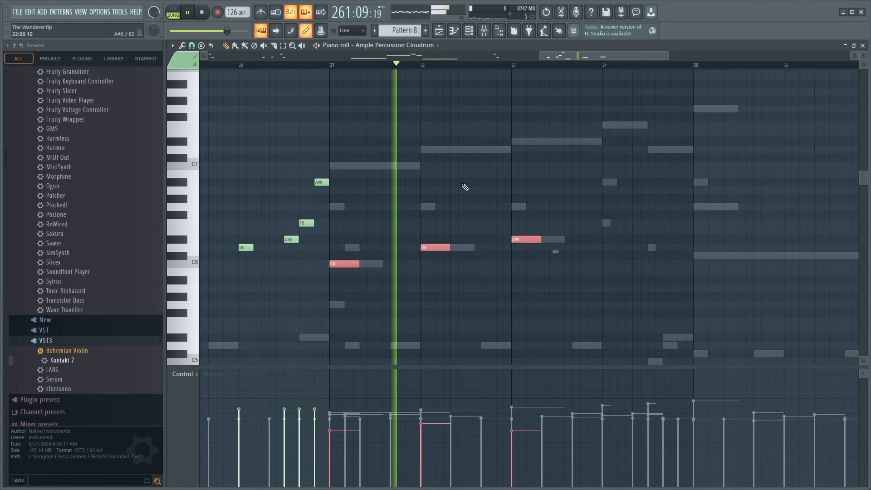
key("space")
- Replace the notes at bars 21 to 23 with short G6 and D6 notes in bar 21, and play them back
left_click(339, 207)
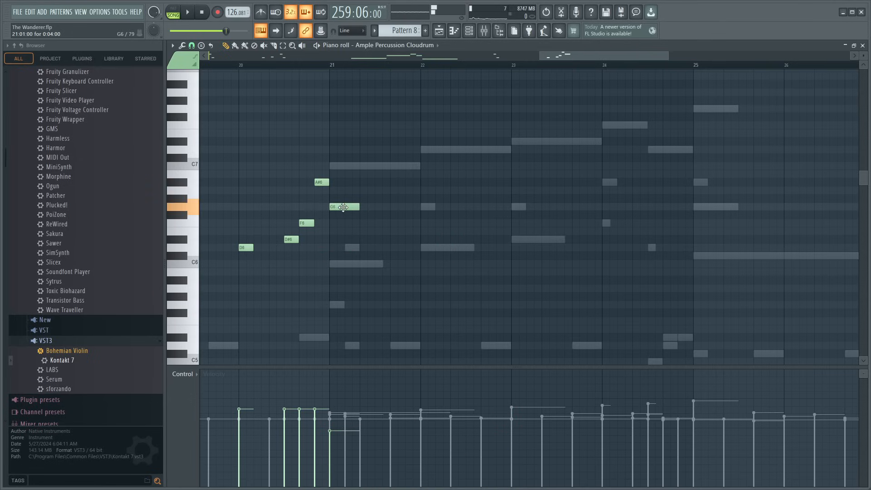
left_click(350, 251)
key("space")
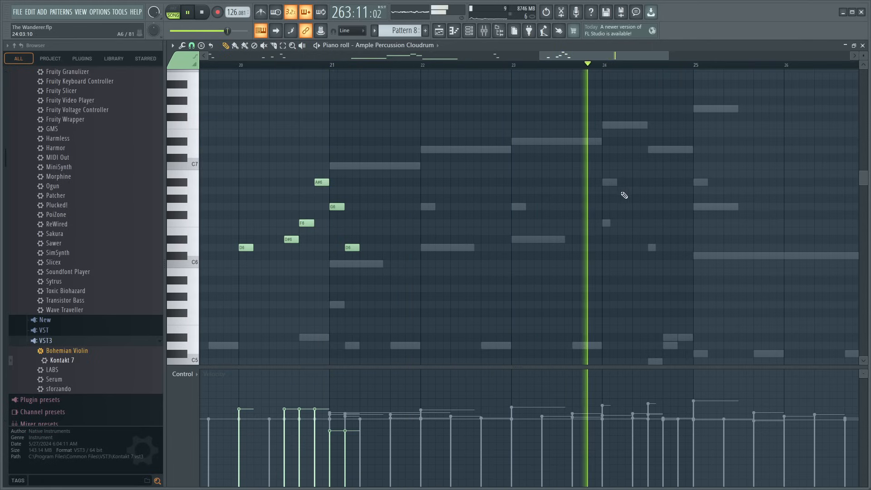
- Add short Cloudrum notes C#6 at bar 25, F6 at bar 27, and G#6 and G6 in bar 28
scroll(695, 272, "down", 3)
scroll(607, 91, "up", 3)
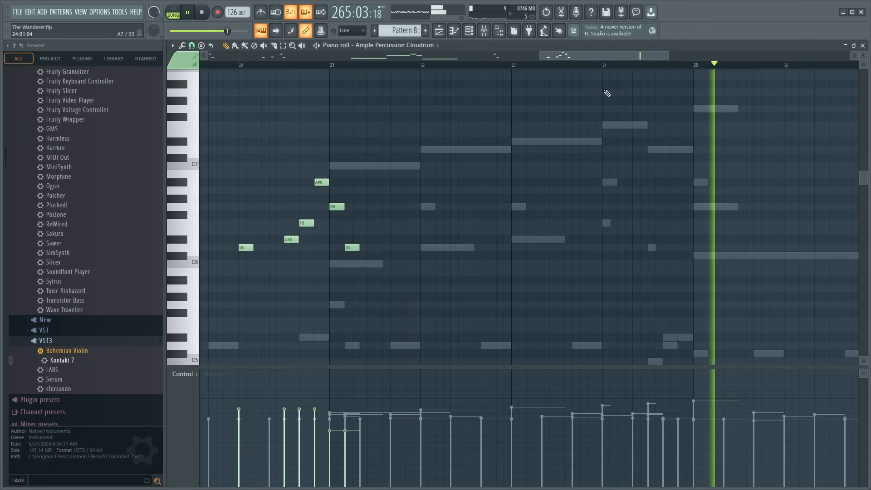
scroll(583, 66, "down", 3)
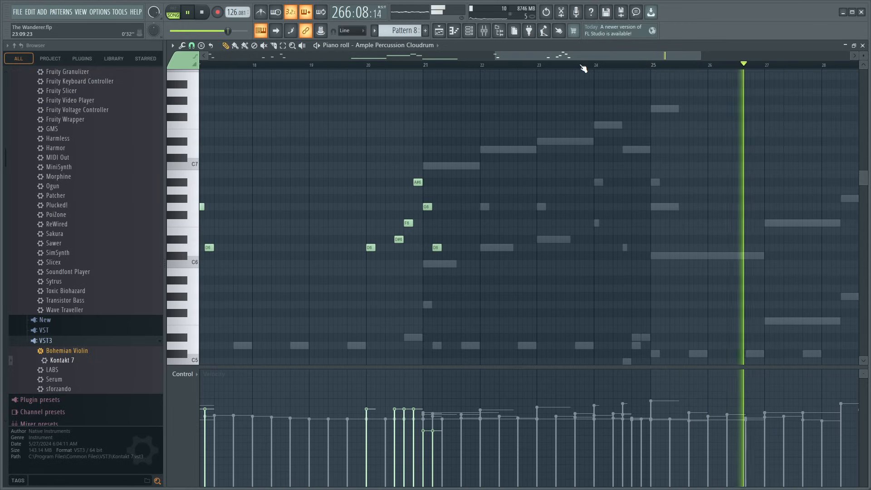
left_click(655, 256)
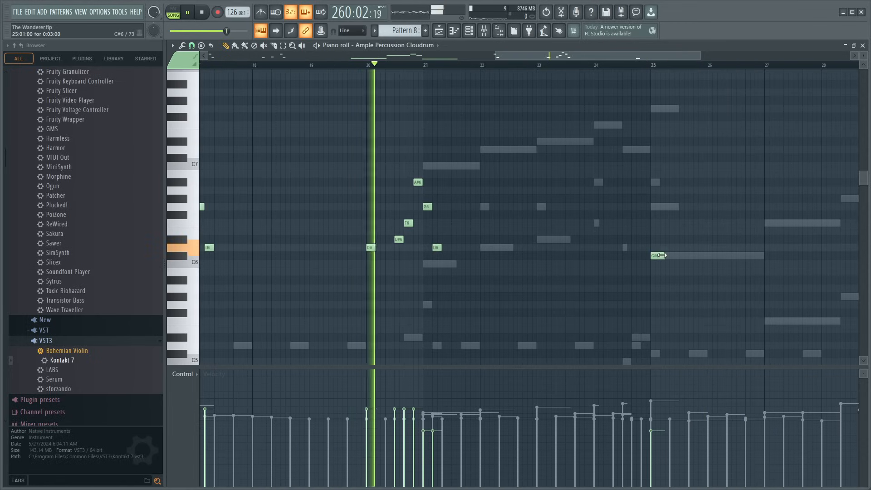
left_click_drag(659, 257, 671, 257)
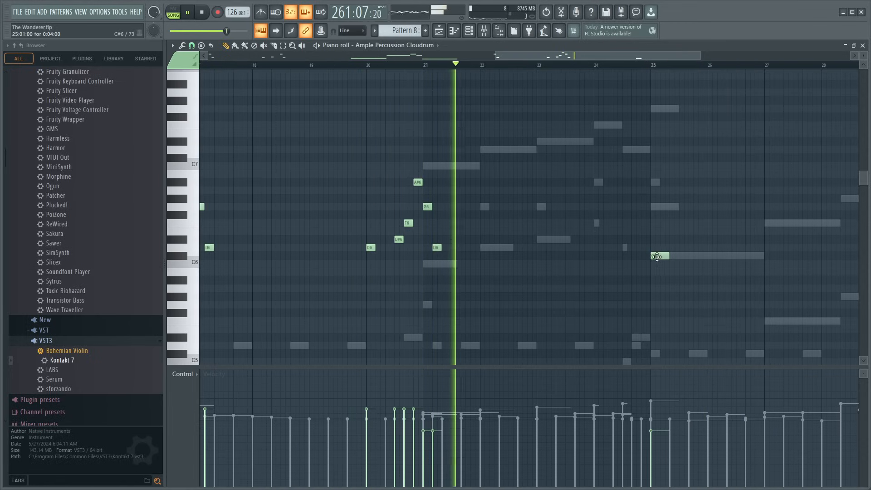
left_click(769, 222)
scroll(572, 61, "down", 2)
scroll(681, 195, "right", 2)
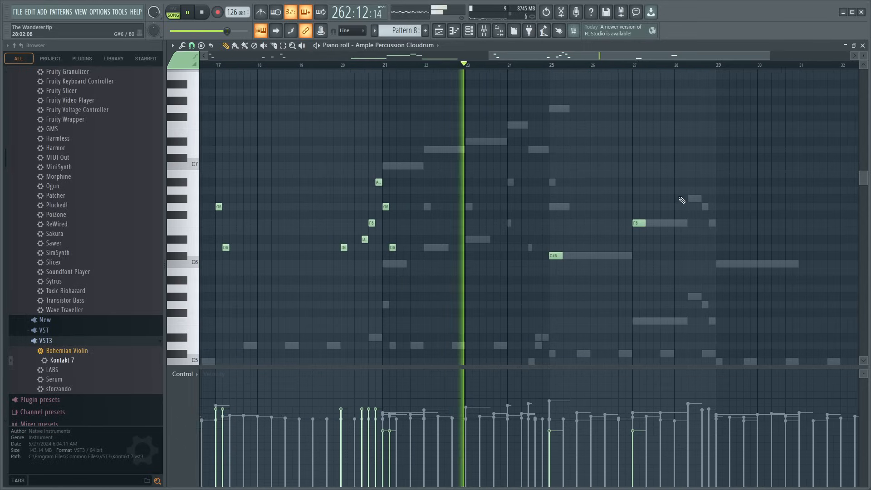
left_click(688, 198)
left_click(704, 207)
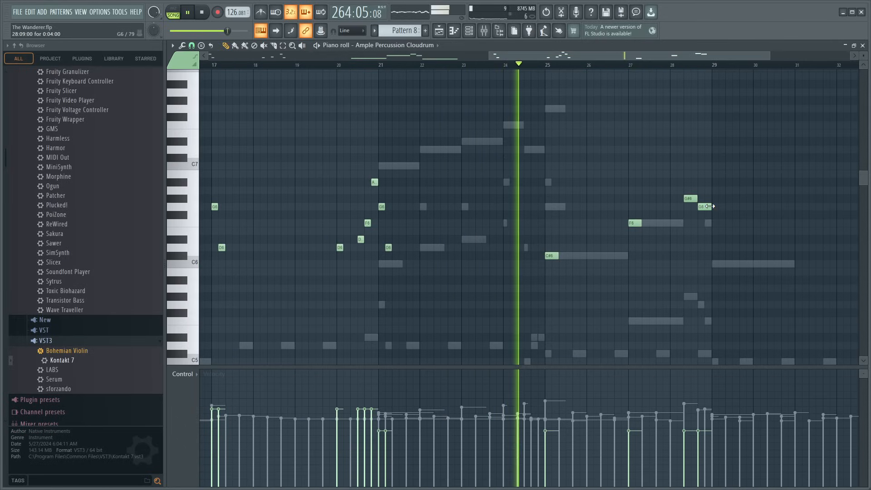
- Raise the velocities of the F6 at bar 27 and the G#6 in bar 28, and add a short F6 ending bar 28
left_click_drag(617, 188, 694, 241)
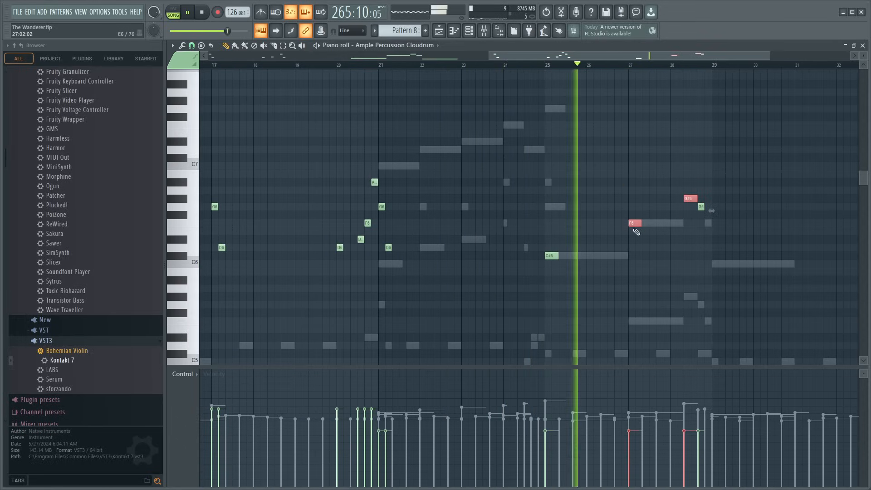
left_click_drag(629, 418, 687, 412)
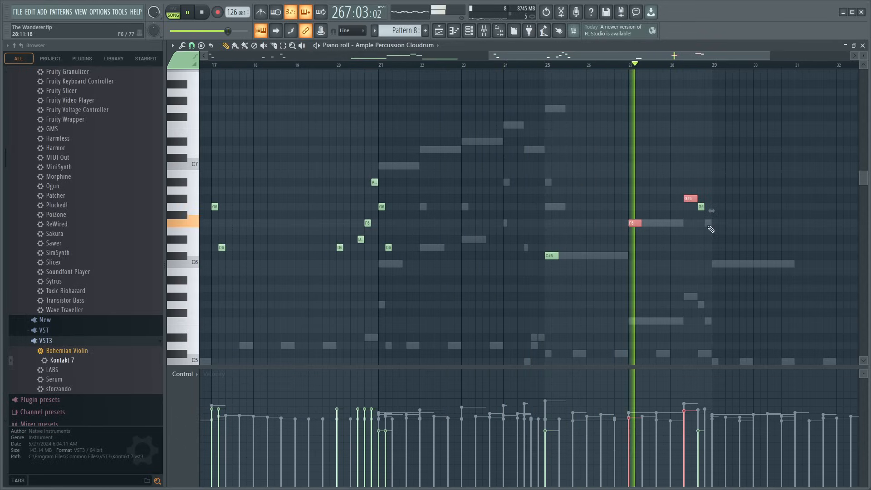
left_click(712, 227, "ctrl")
left_click(708, 223)
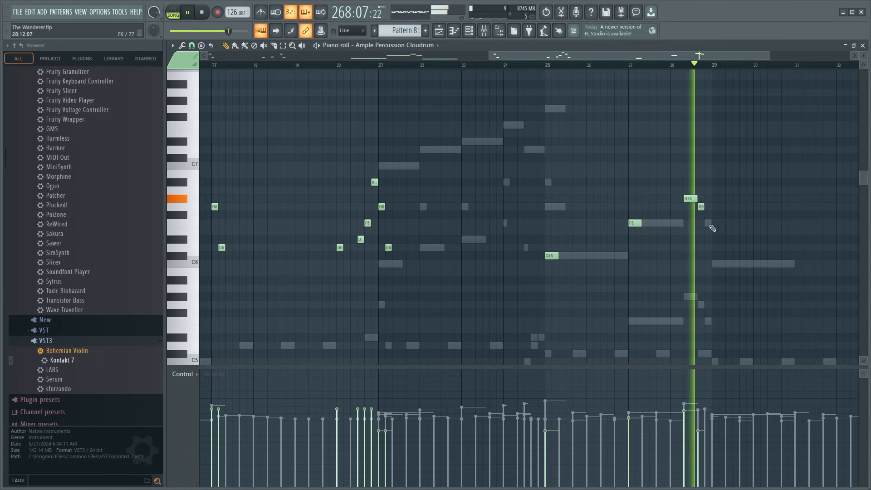
- Add a C6 note at bar 29 about 14 steps long and raise its velocity slightly
left_click(715, 264)
left_click_drag(717, 264, 758, 264)
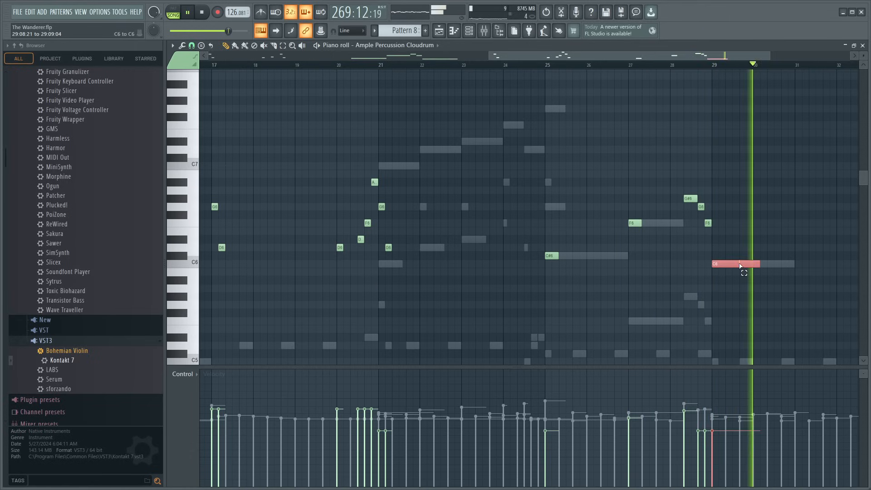
left_click(571, 275, "ctrl")
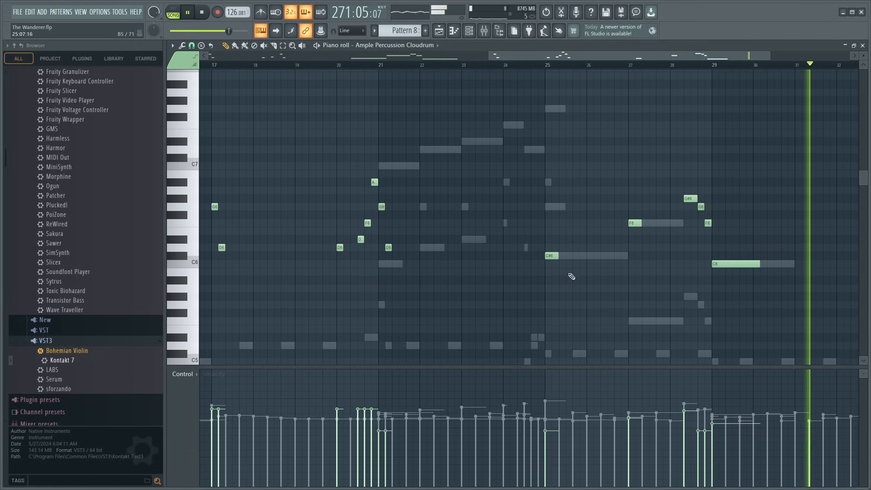
- Close the piano roll and play the arrangement from bar 241 to review the Pattern 8 section
scroll(441, 65, "down", 3)
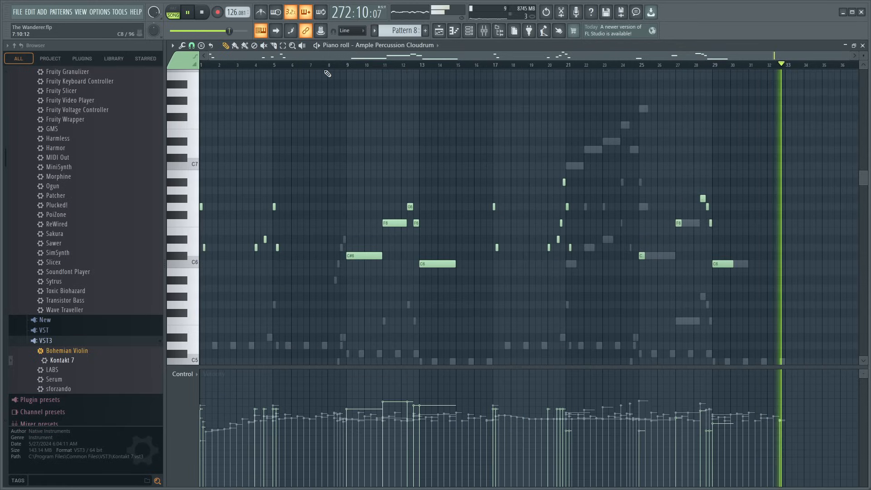
left_click(864, 46)
left_click(656, 65)
scroll(655, 64, "up", 5)
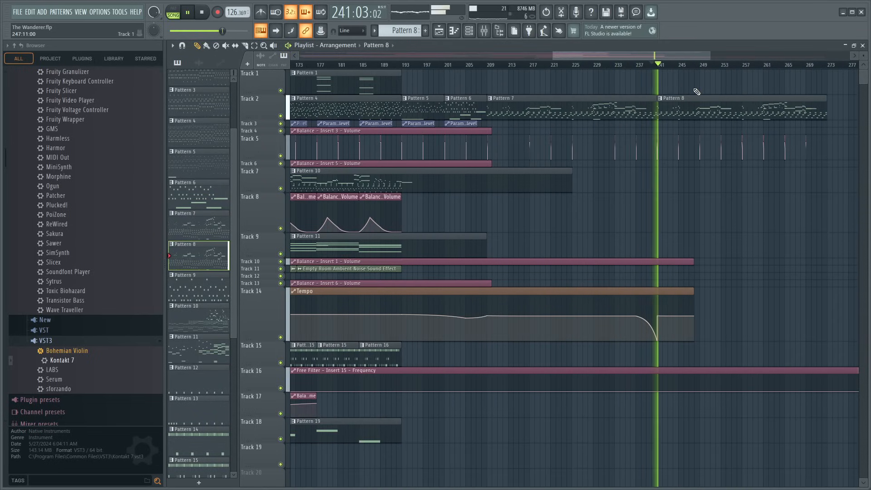
scroll(536, 68, "down", 5)
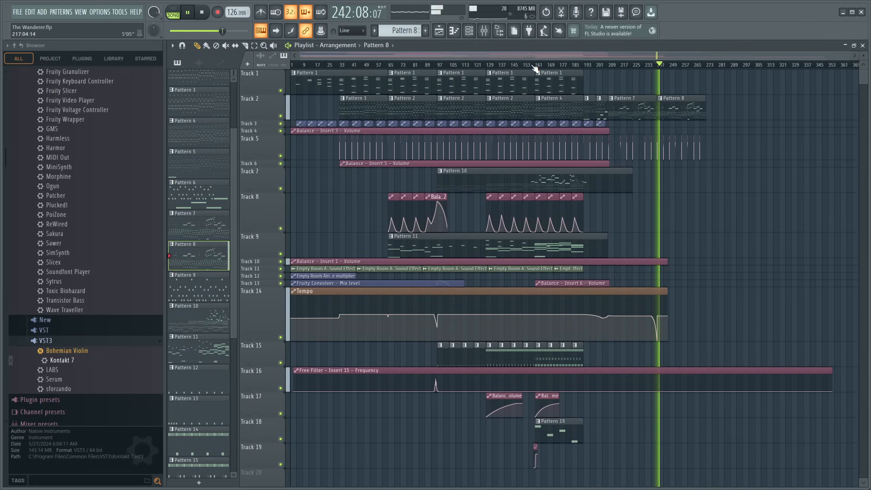
- Place a Pattern 15 clip at bar 241 on Track 15
left_click(540, 65)
scroll(541, 67, "up", 3)
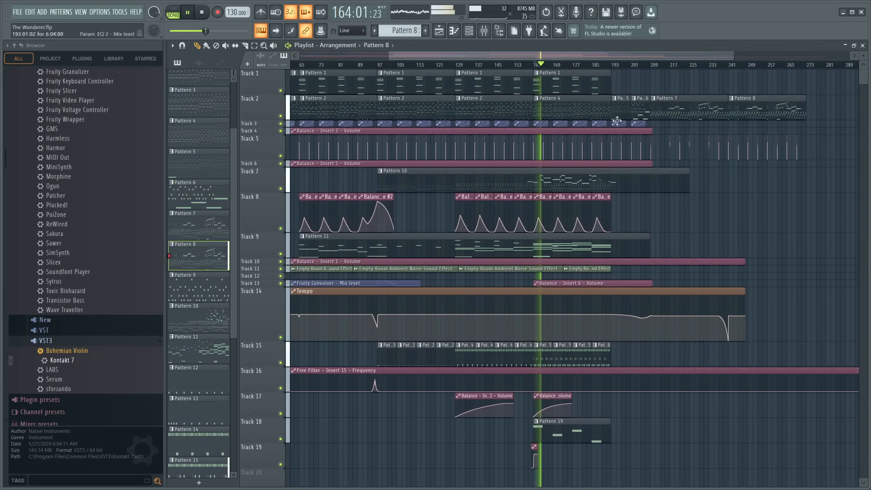
left_click(550, 357)
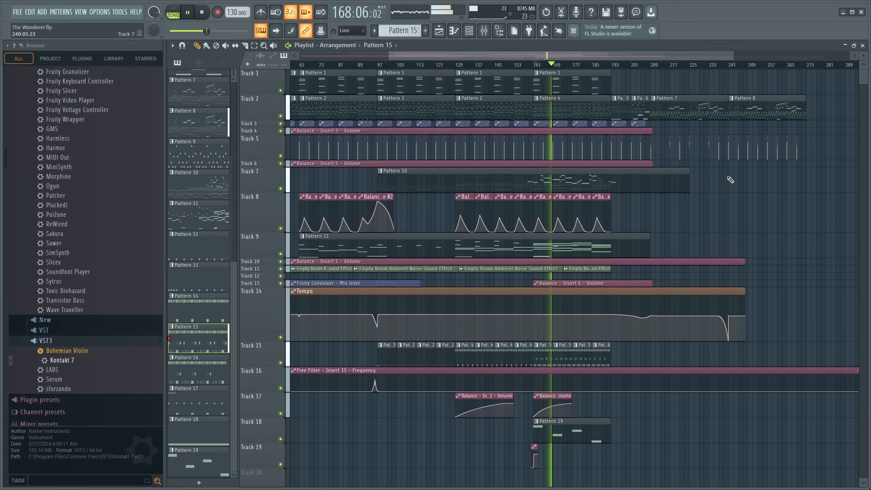
left_click_drag(752, 349, 738, 348)
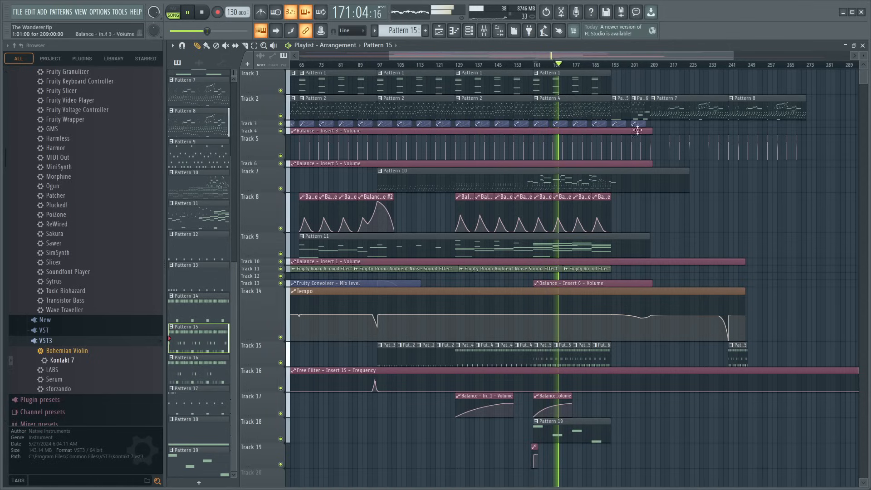
- Play the arrangement through the transition leading into bar 241 to hear how the new Pattern 15 clip enters
scroll(604, 68, "down", 5)
left_click(621, 66)
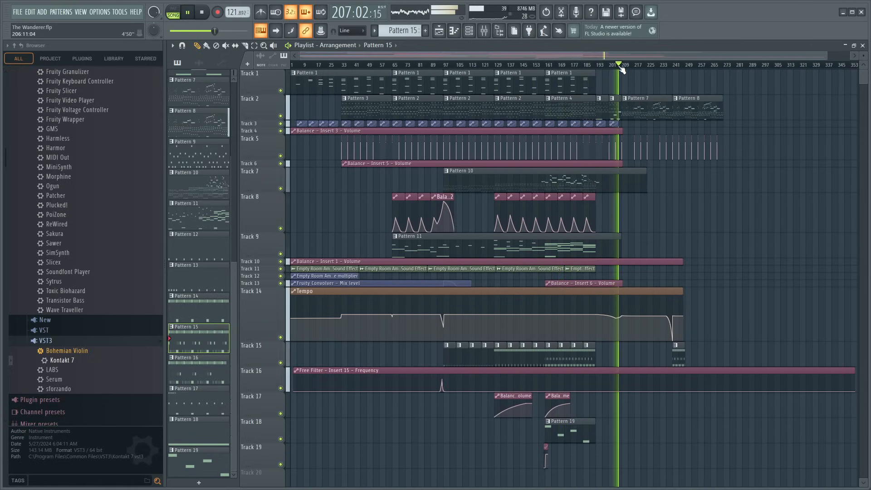
left_click(653, 67)
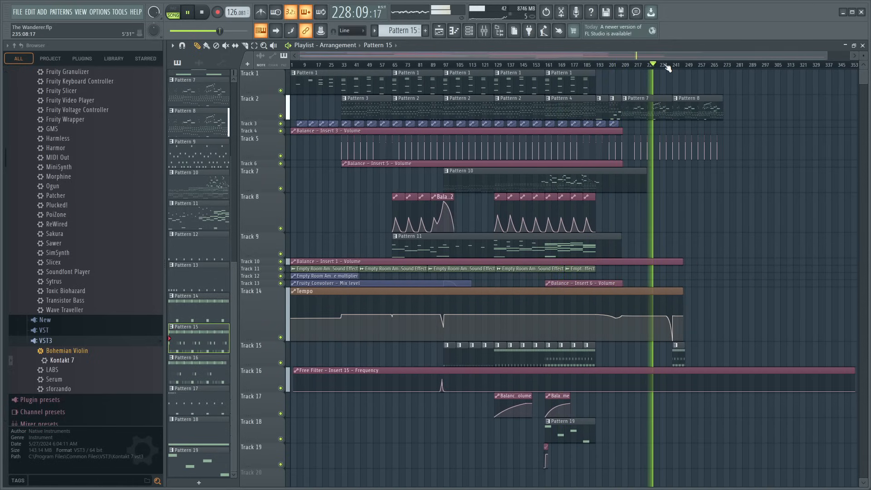
scroll(668, 67, "up", 4)
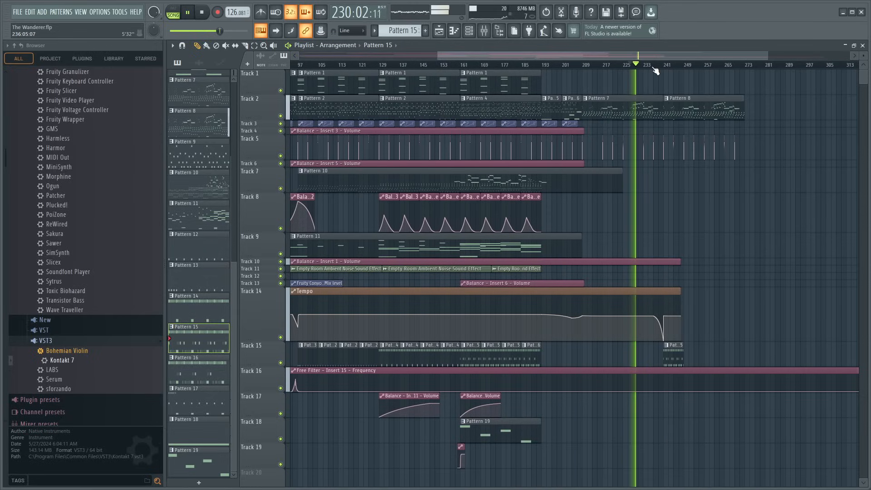
left_click(638, 65)
left_click(664, 65)
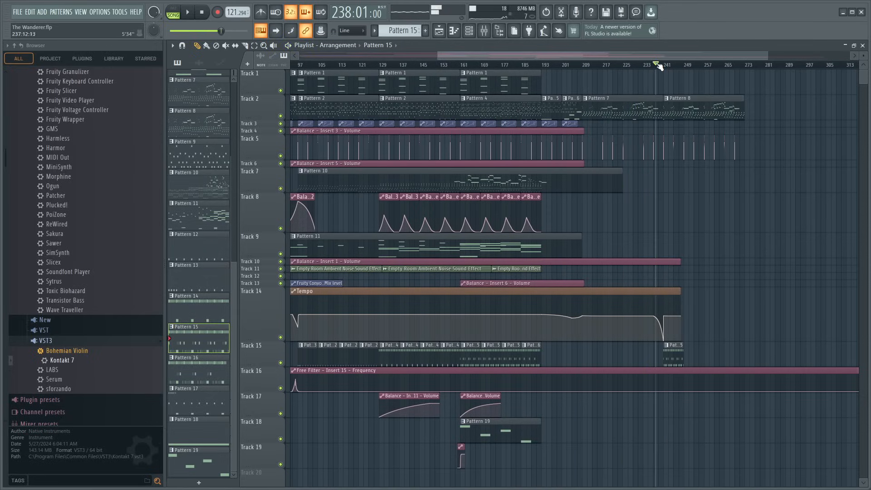
- Duplicate the Pattern 15 clip three times on Track 15 so the copies fill bars 241 to 273
scroll(666, 66, "up", 4)
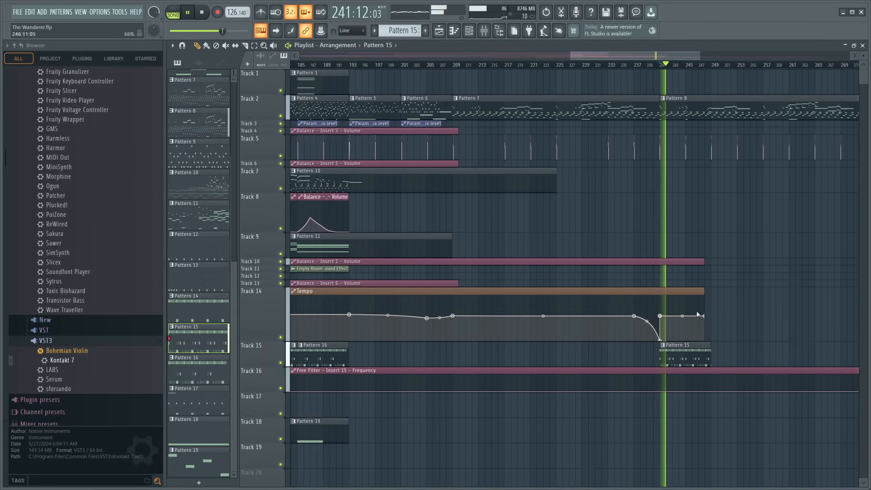
key("ctrl+b")
key("ctrl+b")
key("ctrl+b")
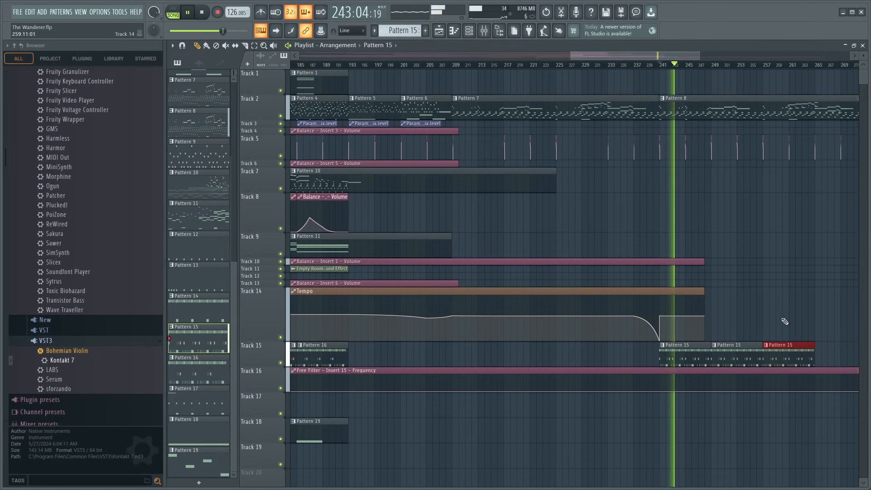
scroll(627, 69, "down", 4)
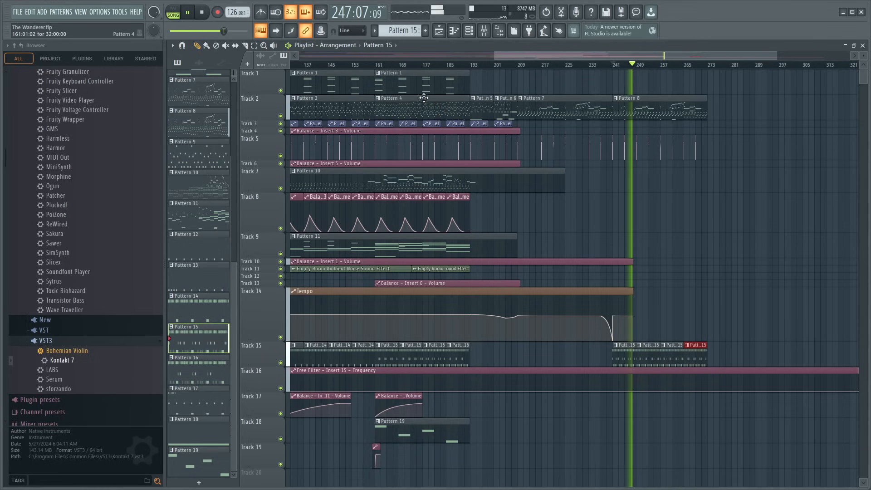
- Place a unique copy of Pattern 1 at bar 241 on Track 1 and open its Serum notes
left_click(388, 79)
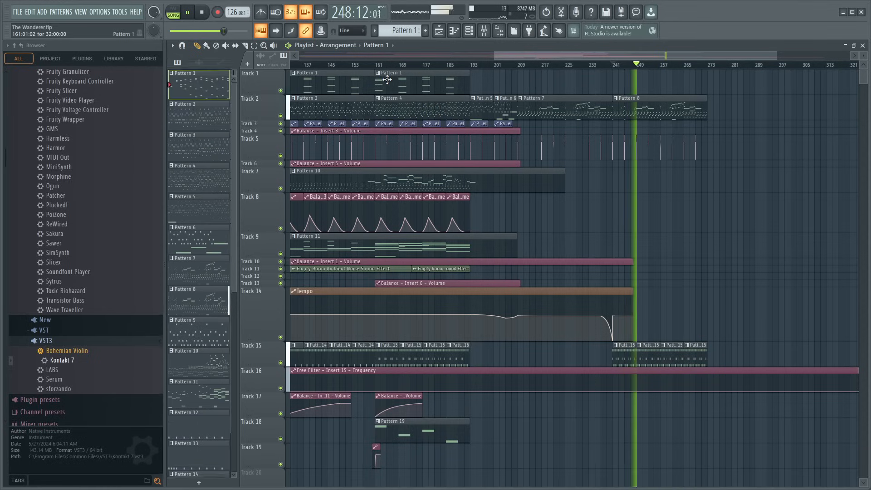
key("space")
left_click(617, 85)
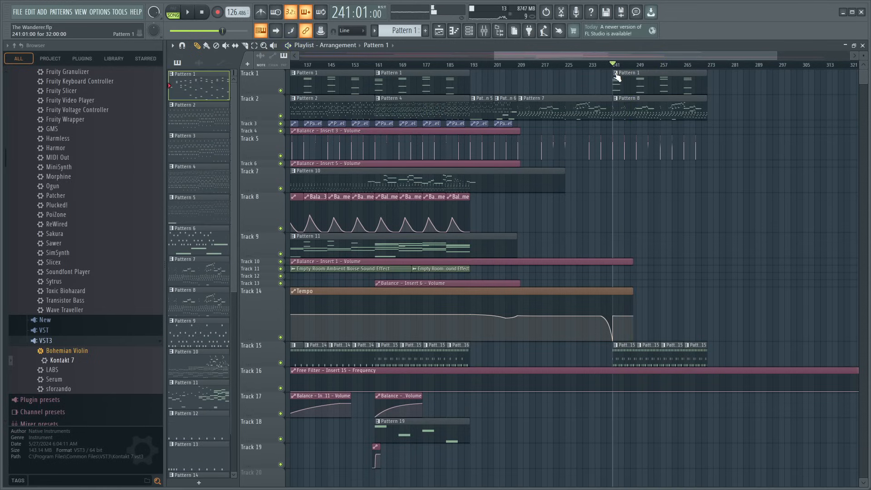
double_click(638, 83)
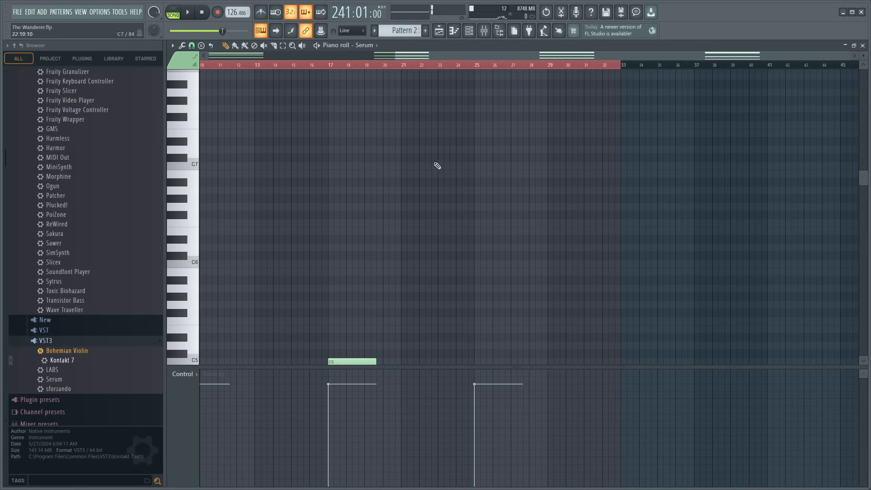
- Examine the Serum chords of the copied pattern and compare them with the Kontakt 7 notes of the Track 2 pattern at bar 241
left_click(421, 56)
scroll(252, 260, "down", 5)
right_click(229, 265, "alt")
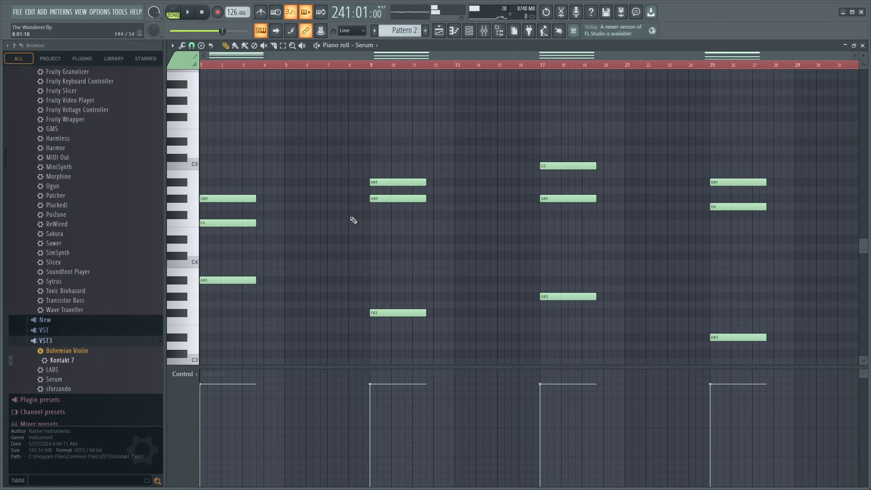
scroll(377, 69, "up", 3)
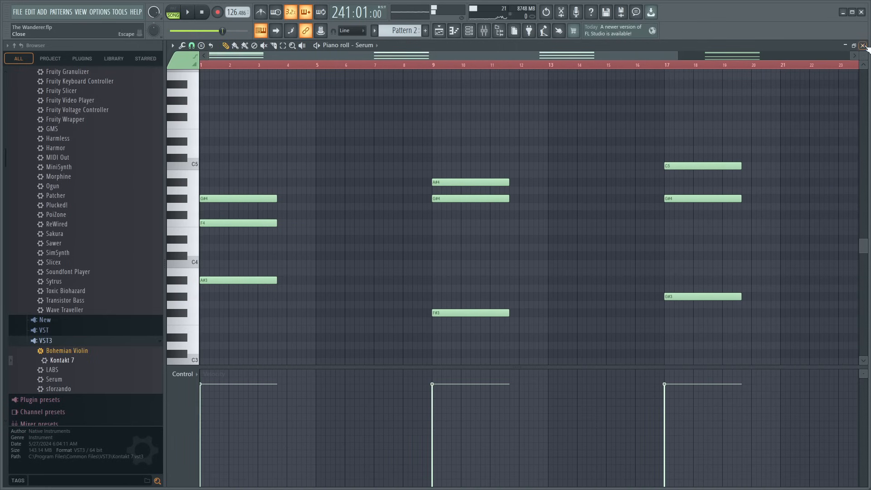
left_click(863, 46)
double_click(630, 109)
scroll(406, 66, "right", 2)
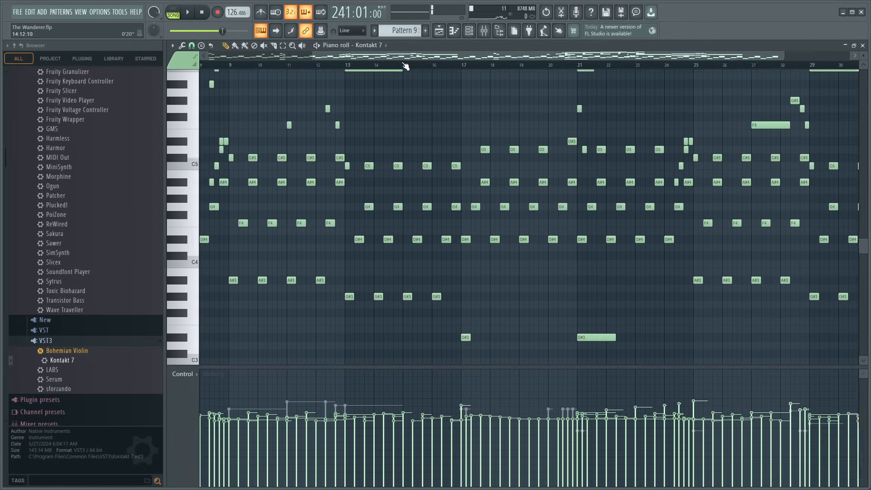
scroll(349, 68, "down", 3)
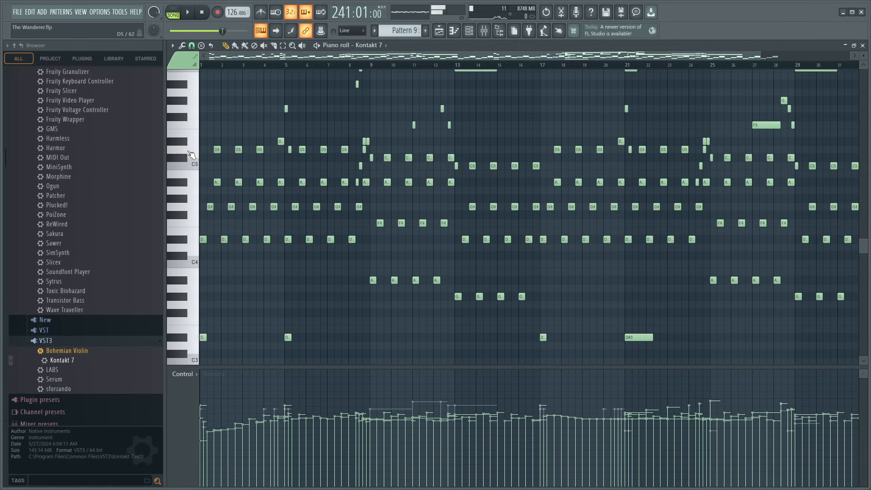
left_click(863, 46)
- Move the lowest note of the Serum chord at bar 1 to D#3, its top note to G4 and its F4 to D4
double_click(661, 94)
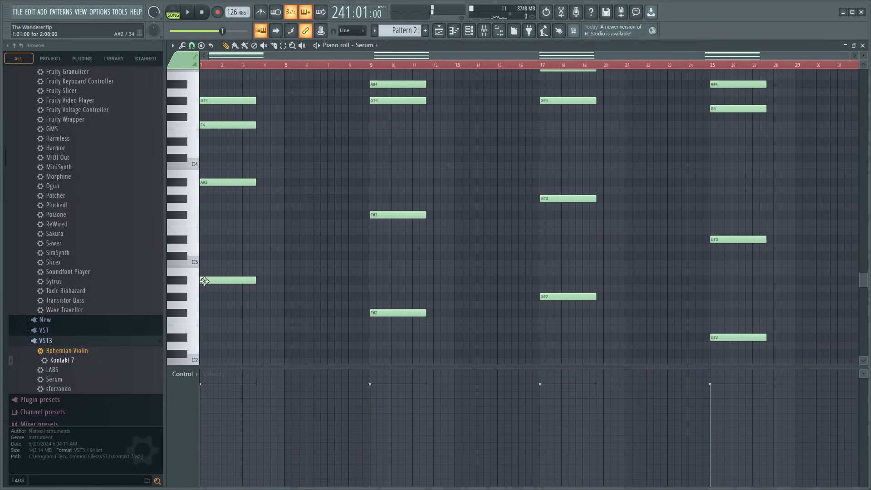
left_click_drag(208, 280, 210, 239)
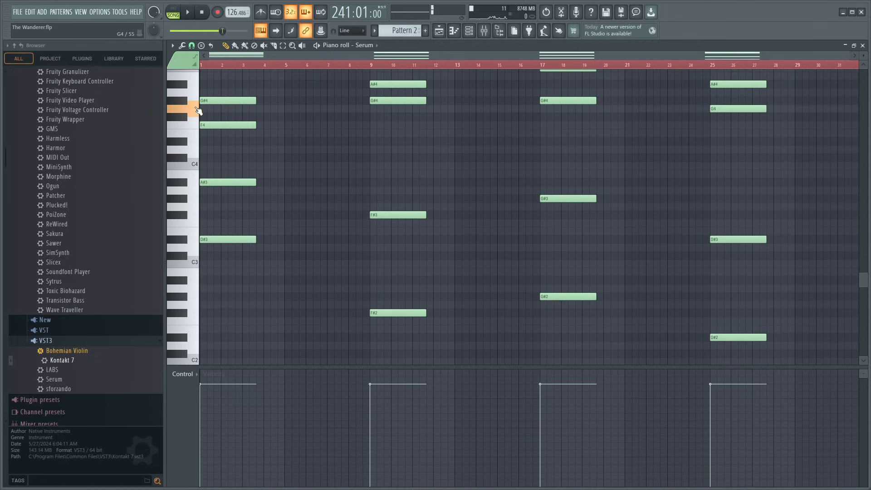
left_click_drag(208, 111, 212, 122)
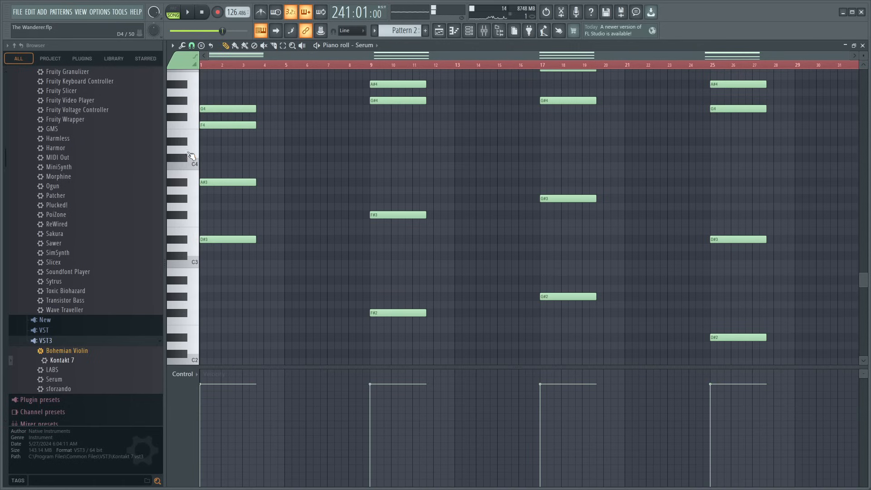
left_click_drag(218, 126, 218, 150)
right_click(225, 168, "alt")
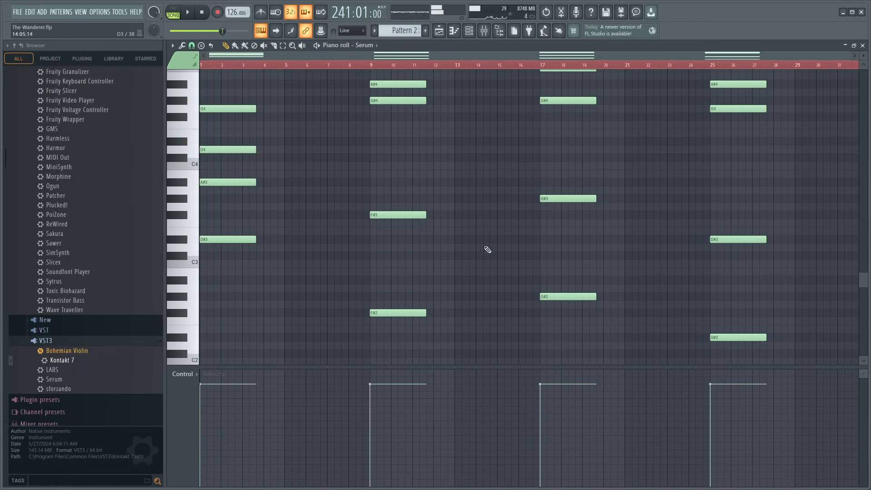
- Add a D#2 note beneath the Serum chord at bar 1, as long as its other notes, and audition the chord
scroll(488, 249, "down", 3)
scroll(496, 272, "up", 7)
scroll(496, 272, "down", 5)
scroll(515, 272, "up", 2)
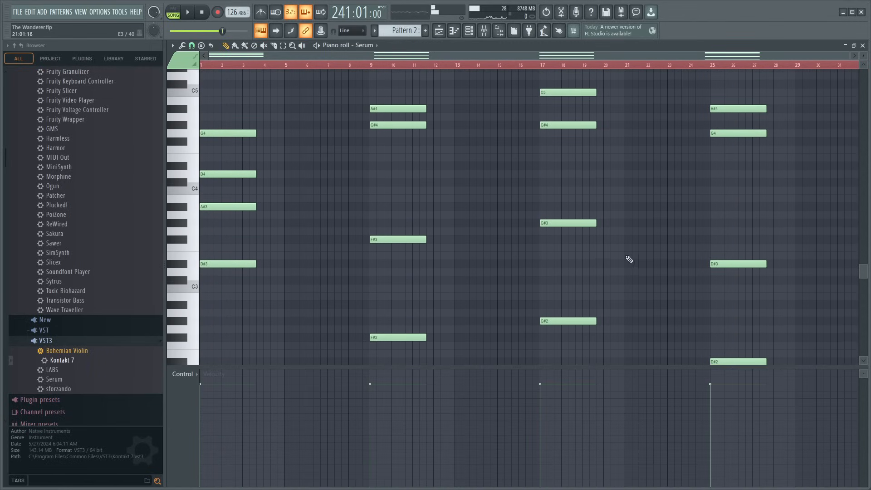
right_click(399, 211, "alt")
scroll(297, 269, "down", 3)
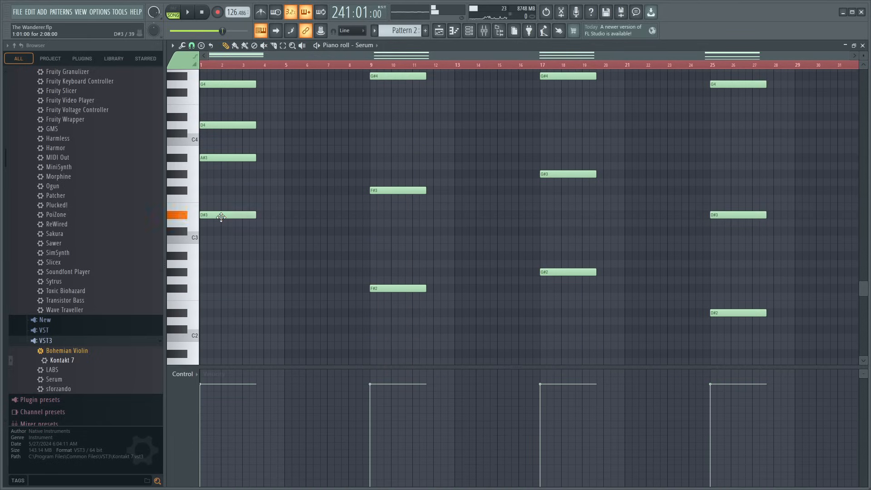
scroll(263, 315, "up", 4)
scroll(263, 315, "down", 2)
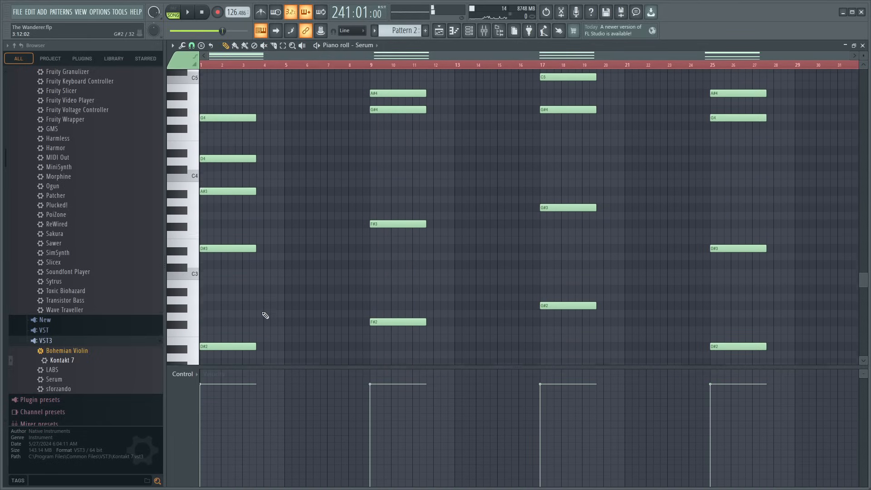
right_click(233, 277, "alt")
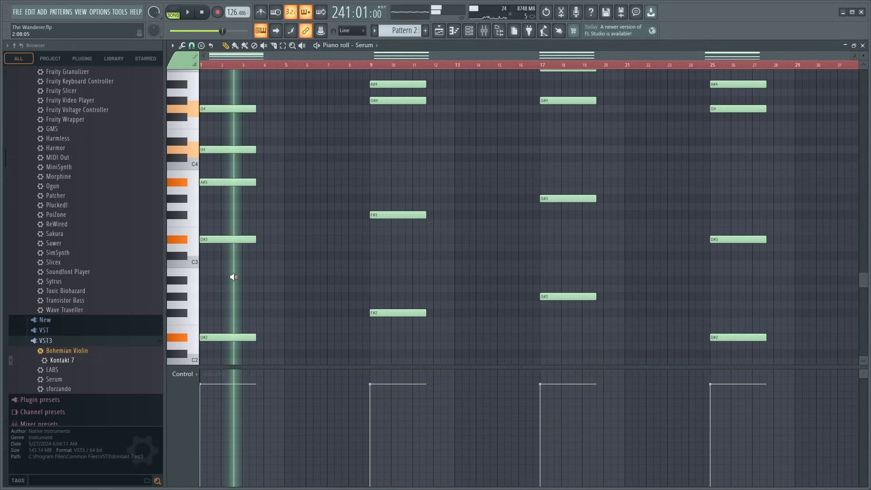
left_click_drag(234, 277, 292, 277)
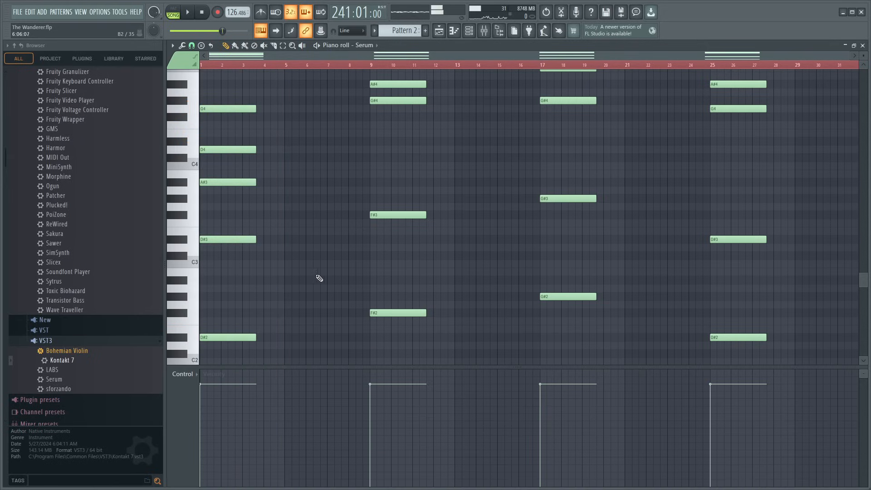
- Replace the Serum chord at bar 9 with a copy of the bar 1 chord and close the piano roll
scroll(390, 159, "up", 3)
right_click(391, 133)
right_click(392, 150)
right_click(395, 264)
right_click(397, 362)
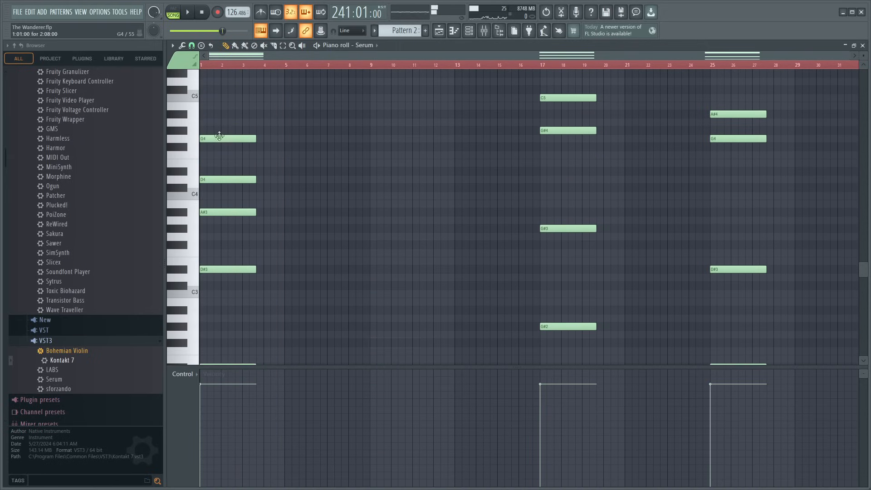
left_click_drag(227, 110, 400, 355)
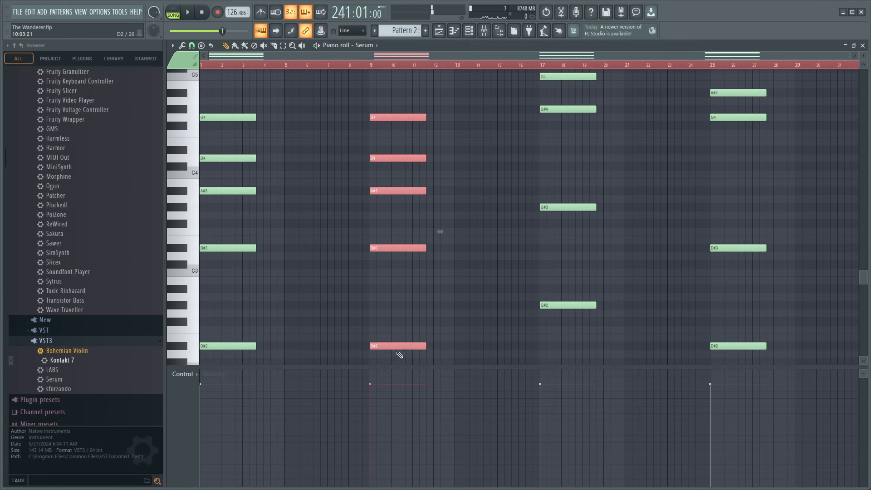
left_click(866, 45)
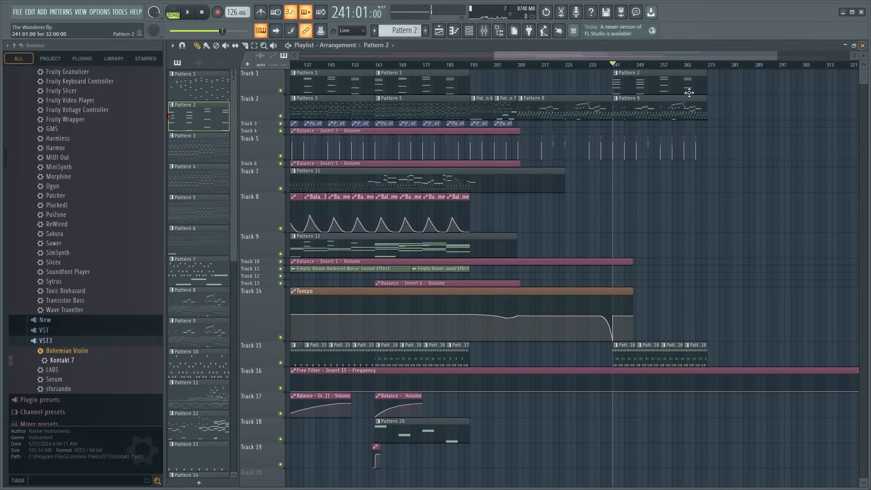
- Open the Kontakt 7 notes of the Track 2 pattern at bar 241, play it and examine the harmony around bar 9
double_click(662, 115)
scroll(667, 125, "down", 2)
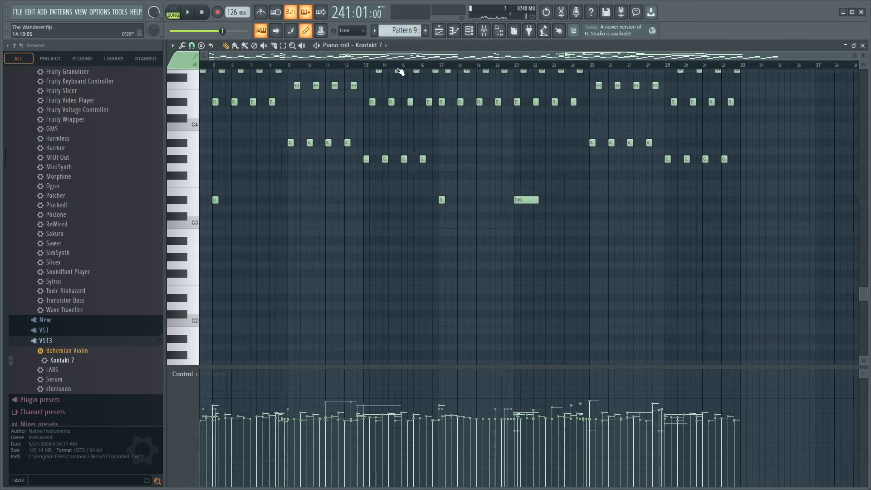
scroll(676, 136, "up", 7)
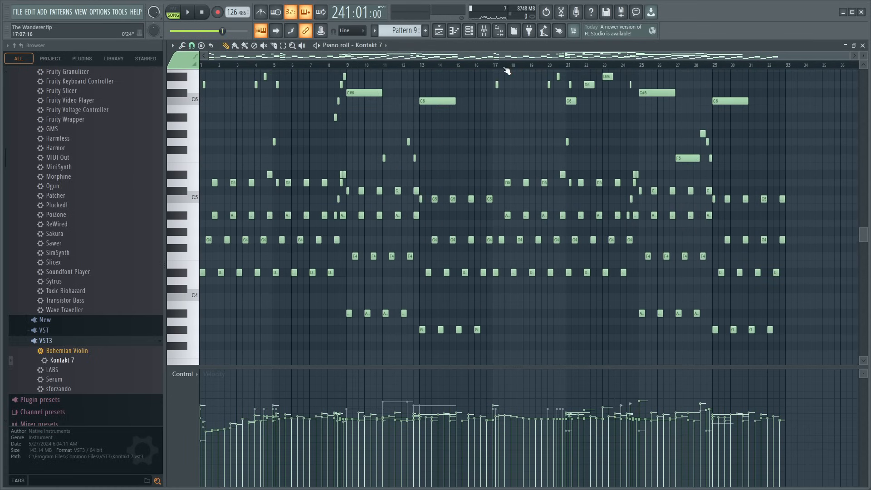
key("space")
scroll(275, 65, "up", 3)
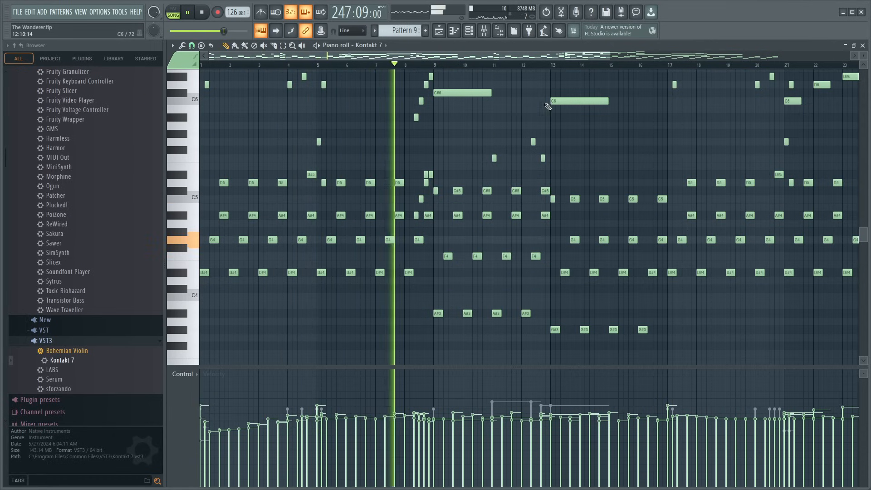
scroll(434, 63, "up", 3, "ctrl")
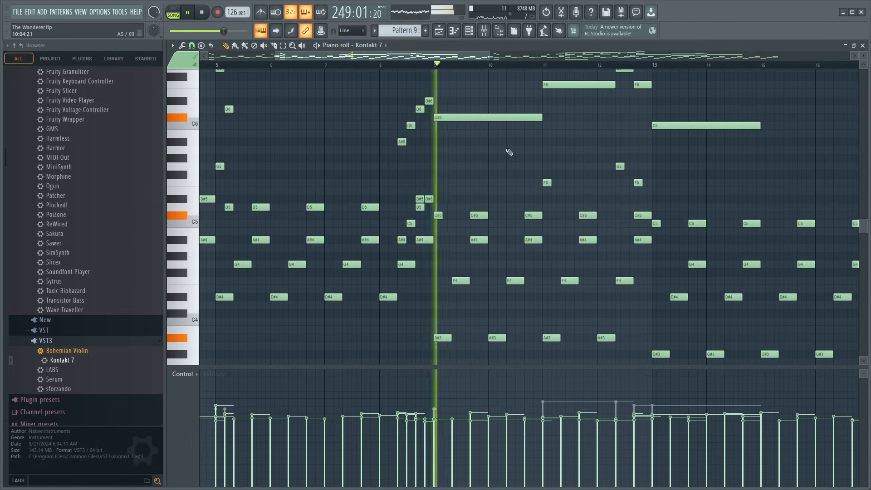
key("space")
scroll(505, 154, "up", 1)
scroll(505, 154, "down", 5)
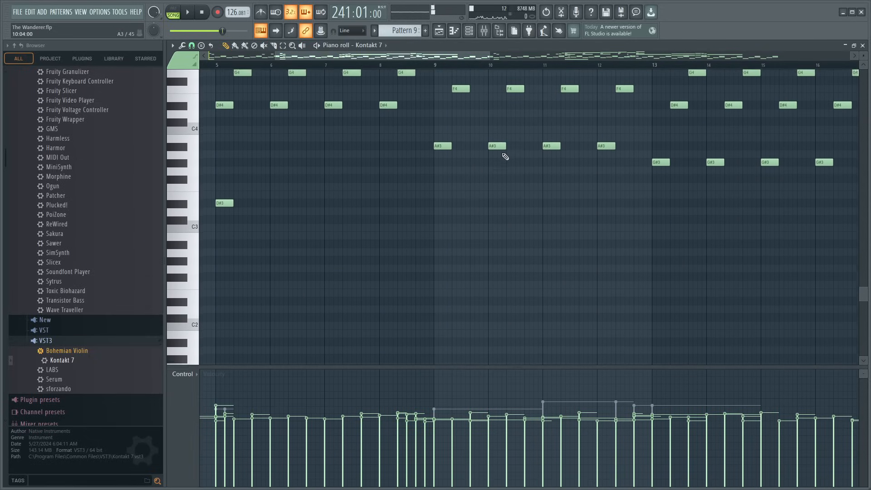
scroll(463, 223, "up", 3)
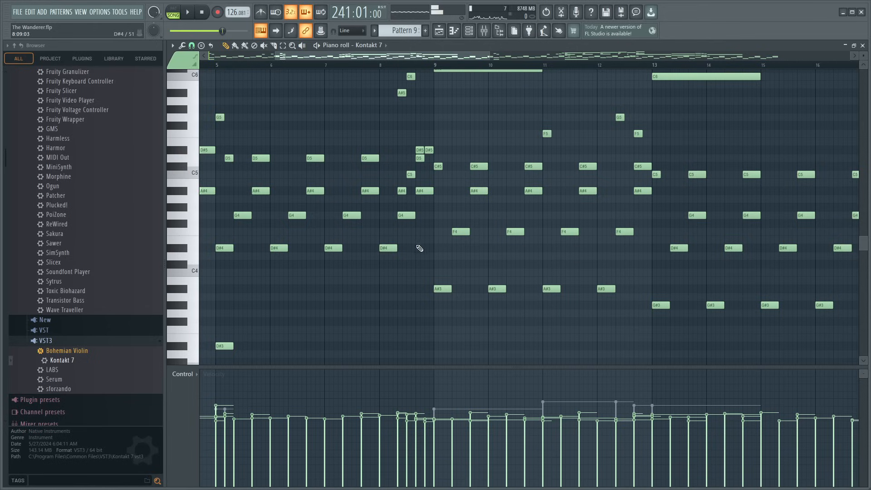
- Leave the Kontakt 7 notes, open the Serum chords of Pattern 2 and move the bar 25 chord's two lowest notes to G#2 and G#3
left_click_drag(437, 243, 639, 219)
left_click_drag(449, 227, 657, 237)
left_click(864, 46)
double_click(648, 88)
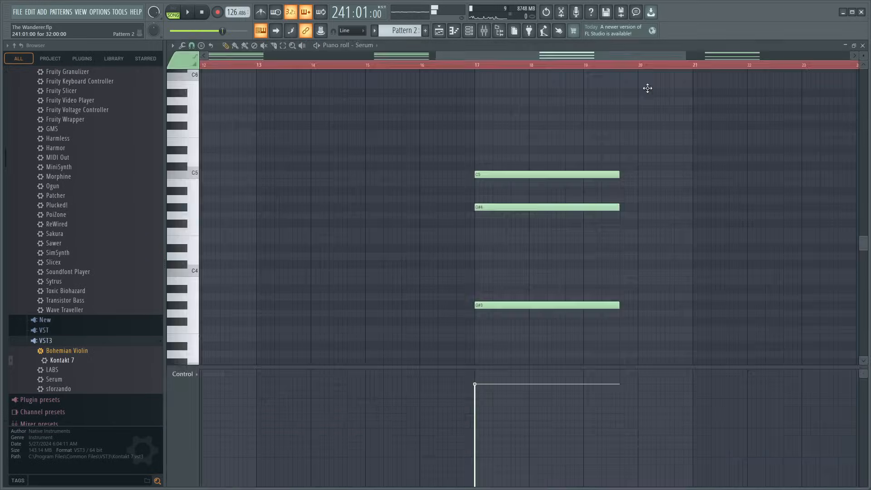
scroll(447, 72, "down", 5)
scroll(448, 72, "down", 3)
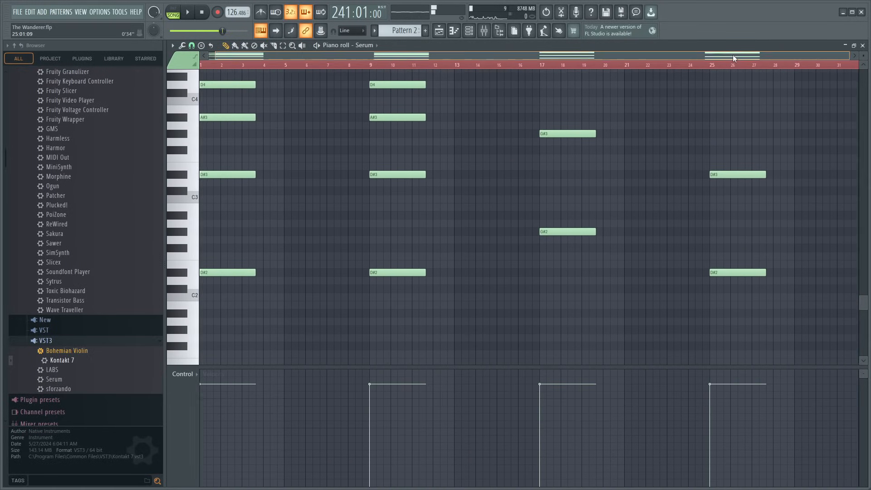
scroll(674, 287, "right", 2)
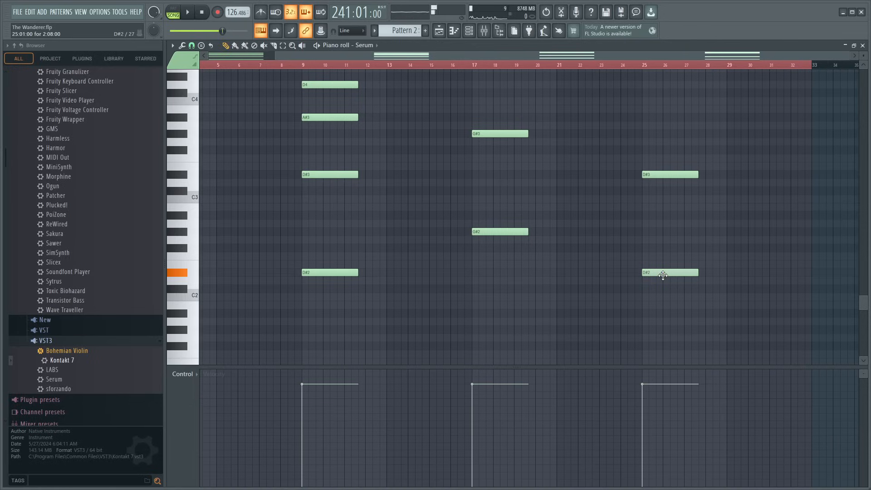
left_click_drag(664, 276, 651, 183)
scroll(649, 224, "up", 1)
scroll(695, 236, "up", 2)
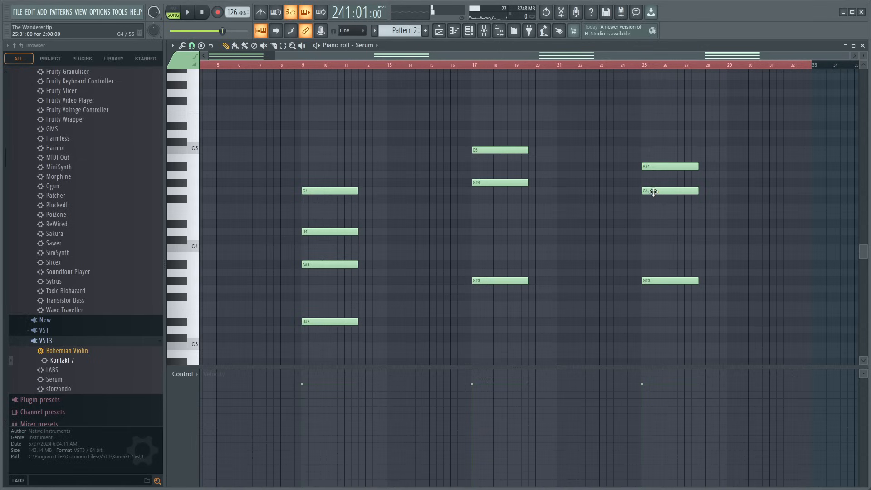
- Add a C4 note to the Serum chord at bar 25, then audition it and the bar 9 chord
left_click(658, 174)
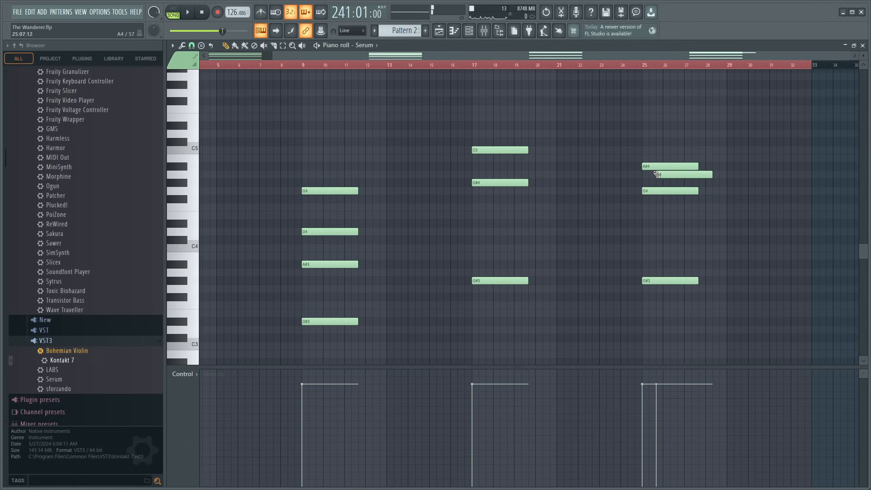
left_click_drag(658, 174, 654, 167)
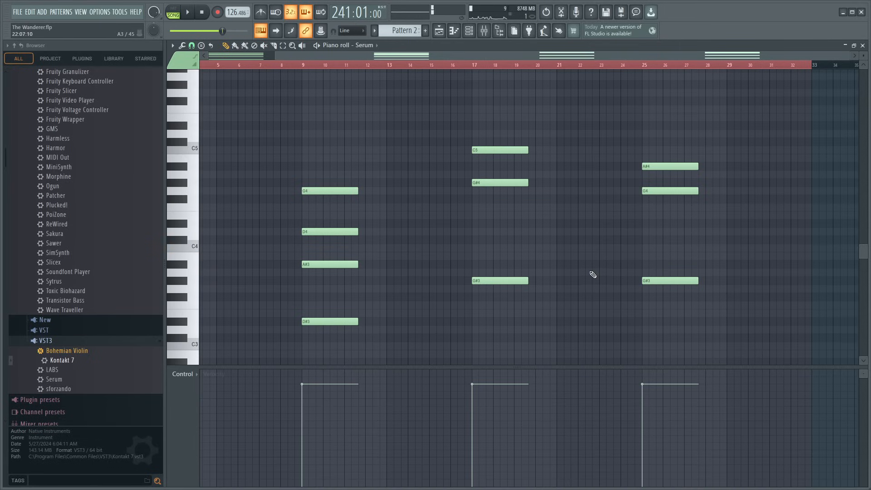
left_click(649, 249)
right_click(671, 262, "alt")
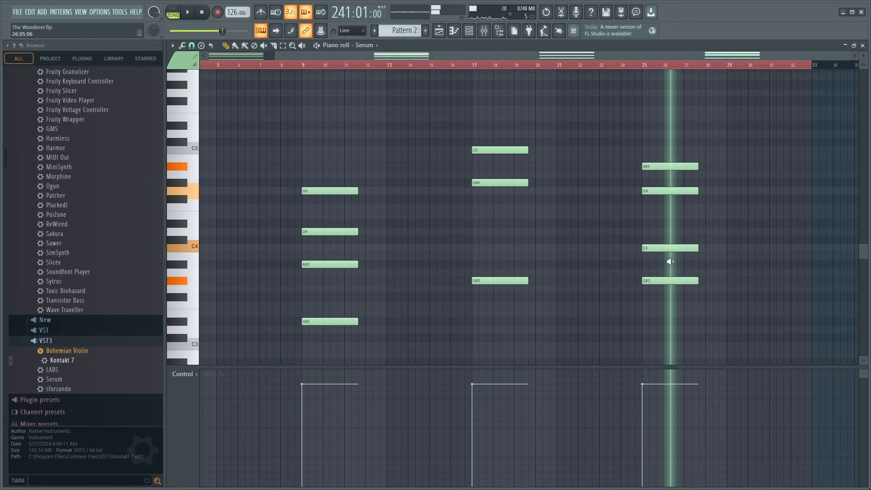
right_click(327, 279, "alt")
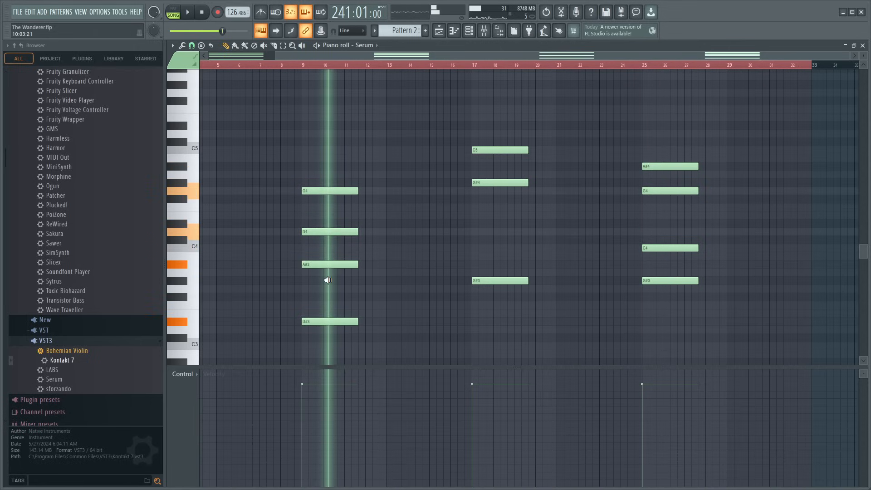
- Revoice the Serum chord at bar 17 to A#2, A#3, F4 and C#5 by moving its existing notes
scroll(435, 291, "down", 6)
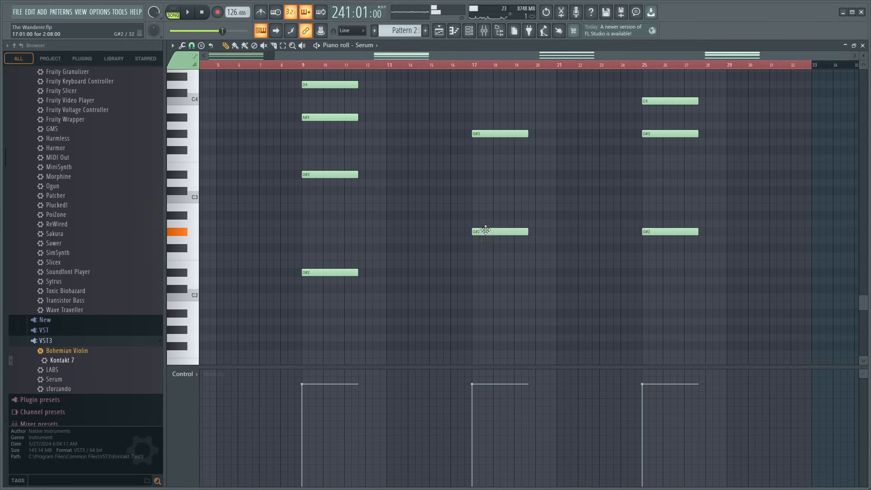
left_click_drag(486, 230, 486, 214)
left_click_drag(488, 136, 488, 118)
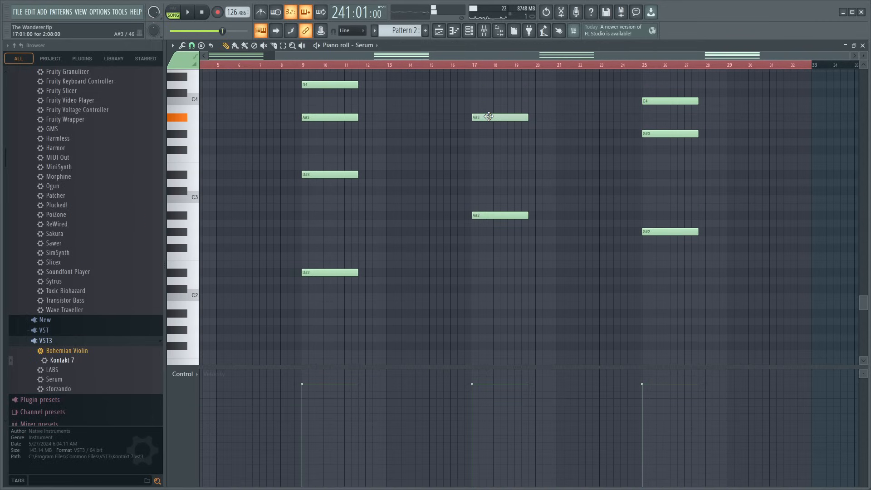
scroll(499, 181, "up", 5)
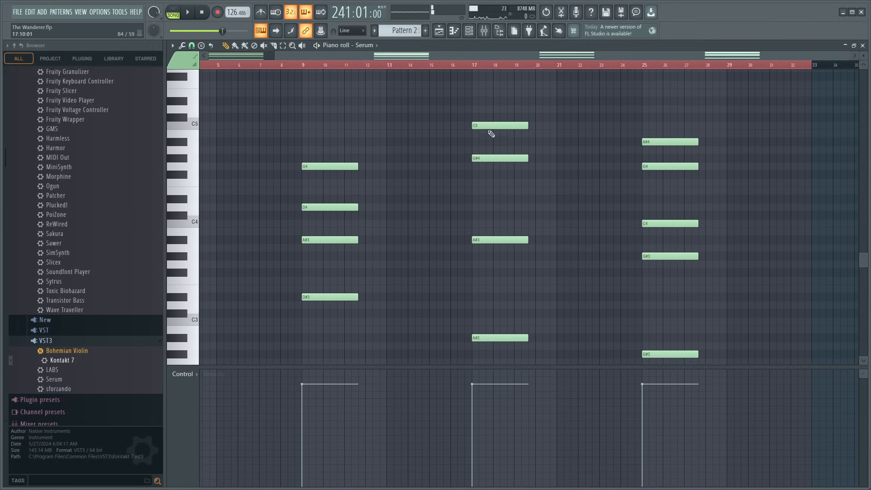
left_click_drag(489, 123, 488, 114)
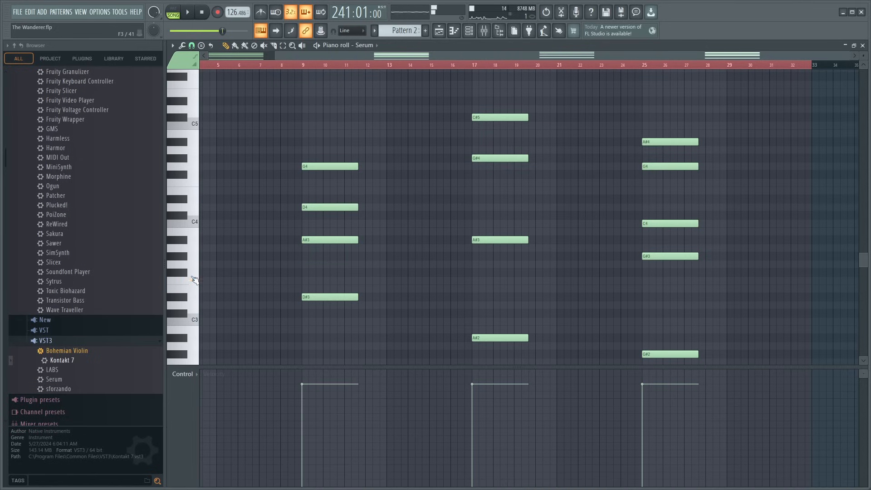
left_click_drag(524, 161, 503, 185)
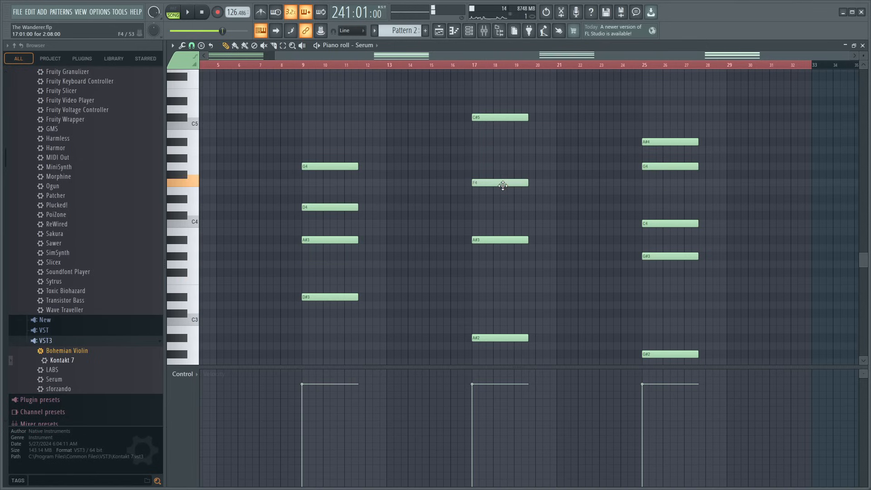
- Audition the Serum chords from bar 9 through bar 25 and raise the bar 25 chord's top note to C5
scroll(356, 77, "left", 4)
right_click(411, 219, "alt")
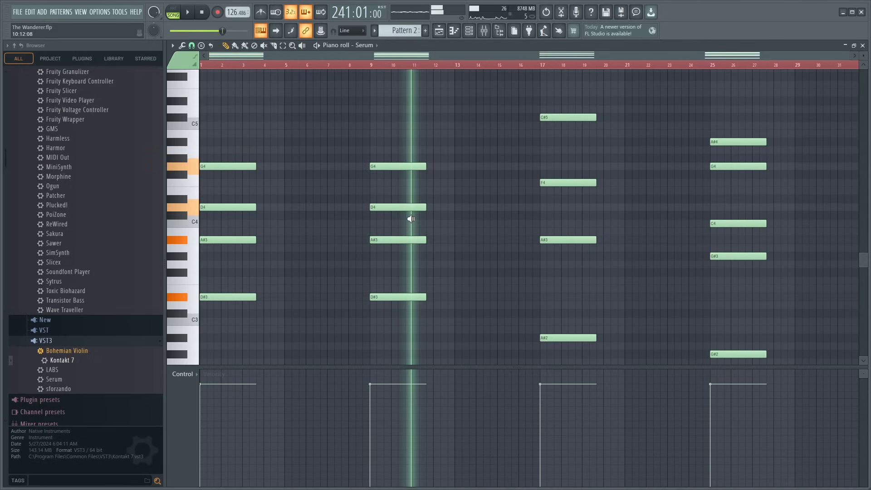
left_click_drag(411, 220, 734, 215)
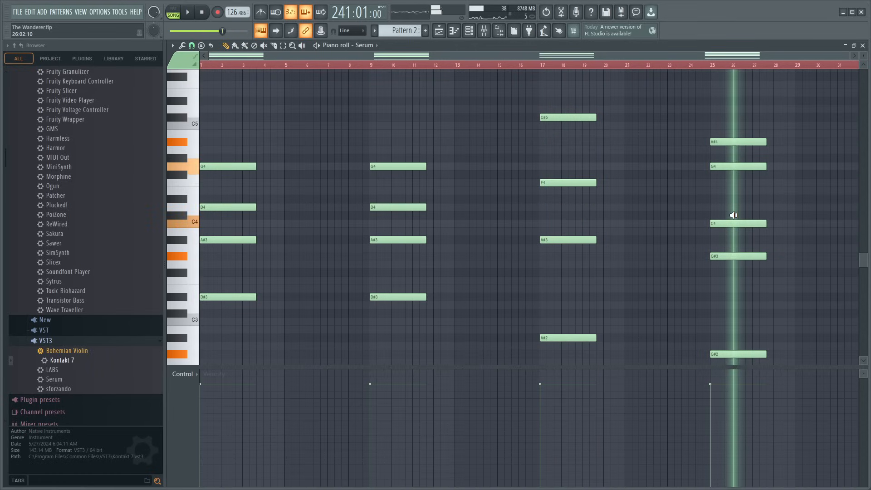
left_click_drag(734, 215, 743, 215)
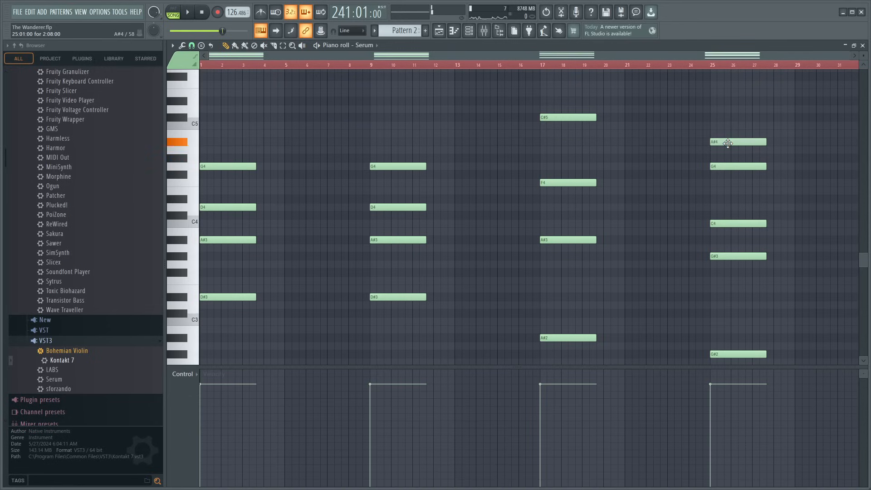
mouse_move(728, 144)
left_mouse_down()
mouse_move(729, 124)
mouse_move(732, 145)
left_mouse_up()
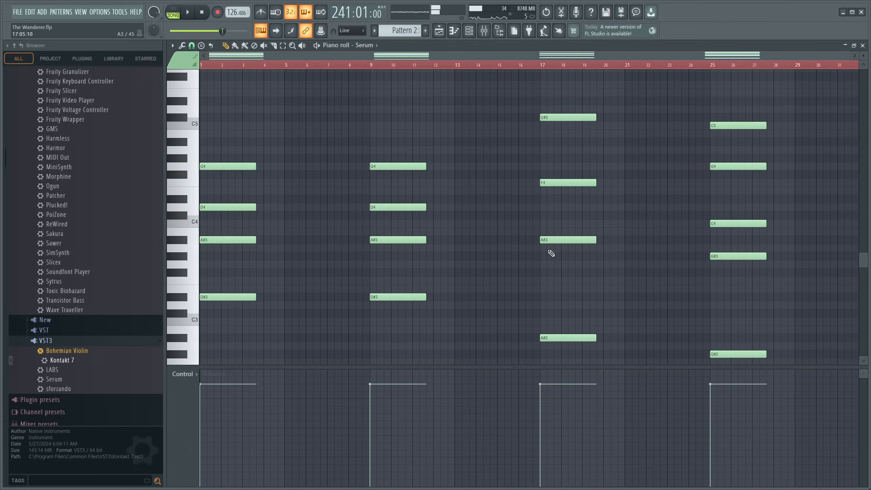
- Add a C#4 note to the Serum chord at bar 17 and close the piano roll
left_click_drag(562, 252, 564, 253)
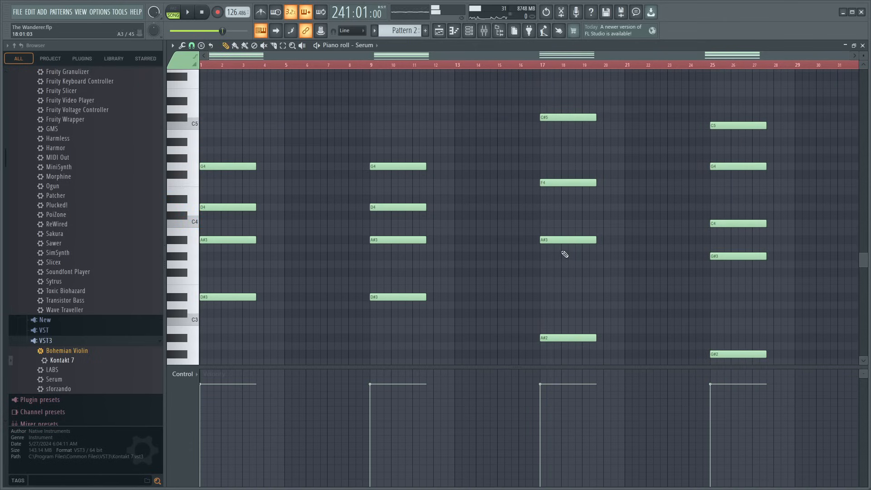
left_click(543, 212)
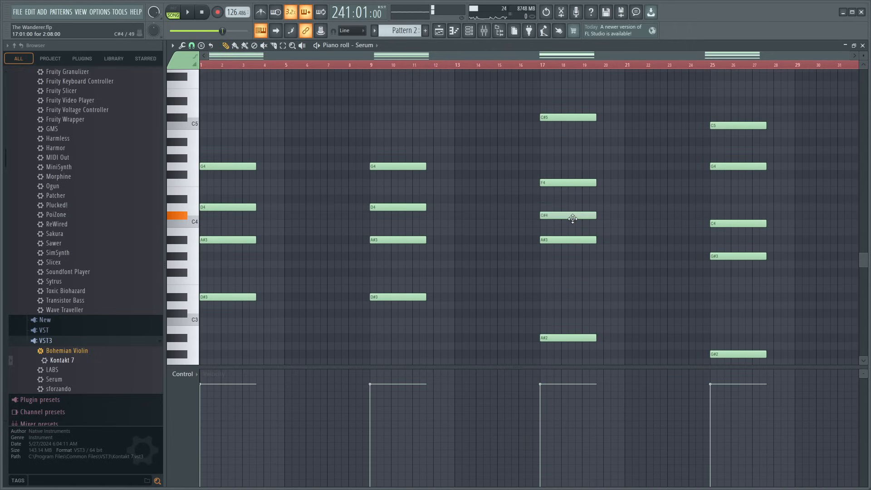
left_click_drag(557, 211, 557, 212)
left_click(864, 46)
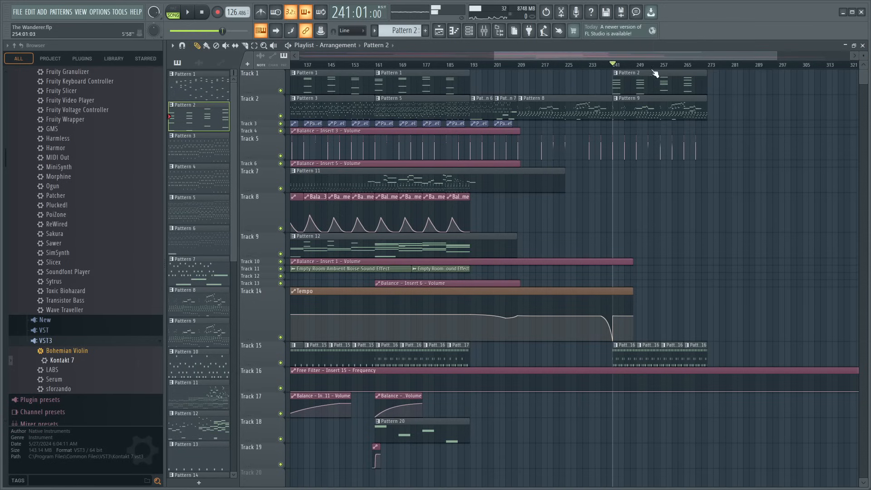
- Play the arrangement from bar 241 and reopen the Serum chords of Pattern 2 to compare their timing with the melody
scroll(604, 67, "up", 3)
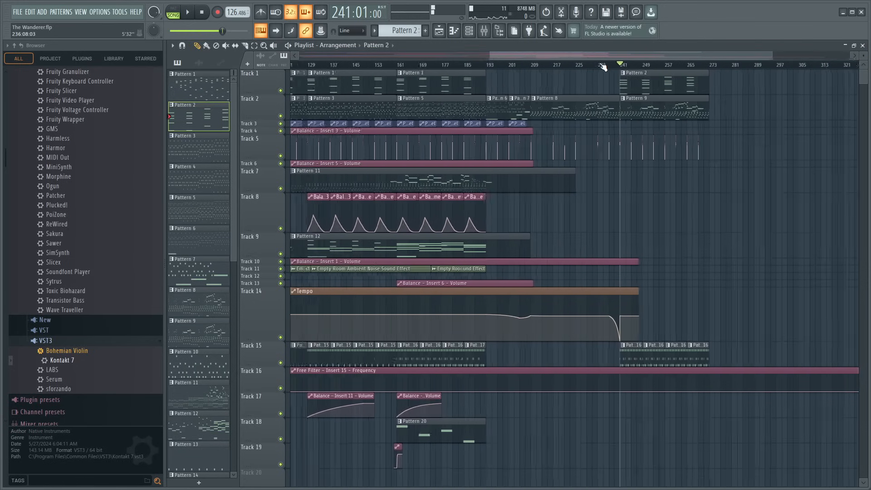
key("space")
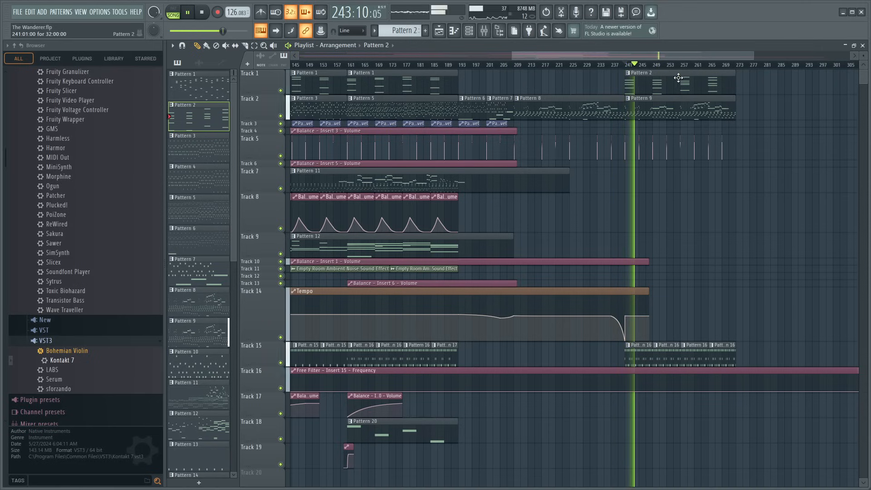
double_click(654, 73)
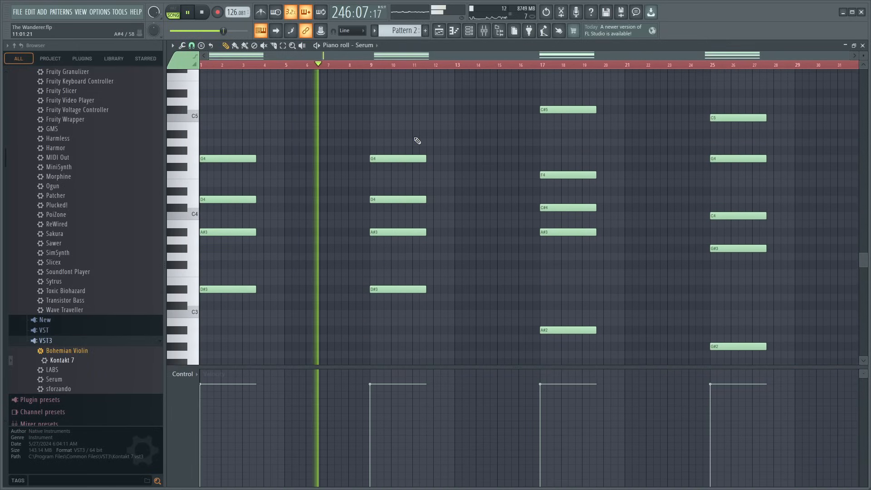
scroll(417, 143, "down", 3)
key("space")
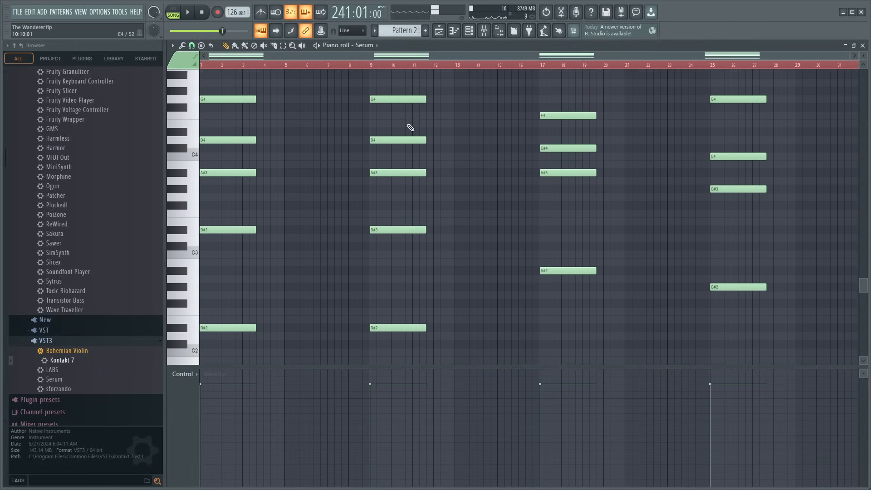
scroll(398, 112, "down", 2)
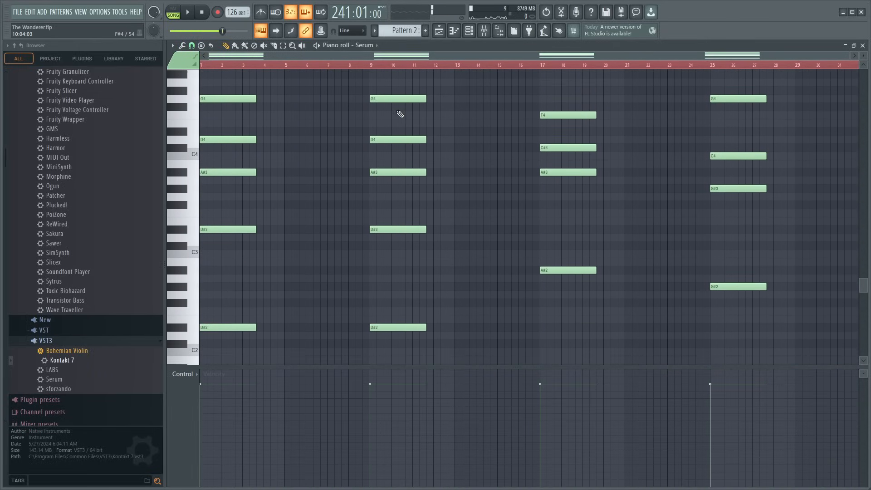
- Delete the Serum chord at bar 9 and move the bar 17 chord into its place
scroll(397, 112, "up", 4)
left_click_drag(386, 106, 415, 335)
key("Delete")
scroll(619, 326, "up", 3)
left_click_drag(554, 345, 564, 101)
scroll(572, 123, "down", 2)
scroll(578, 140, "down", 1)
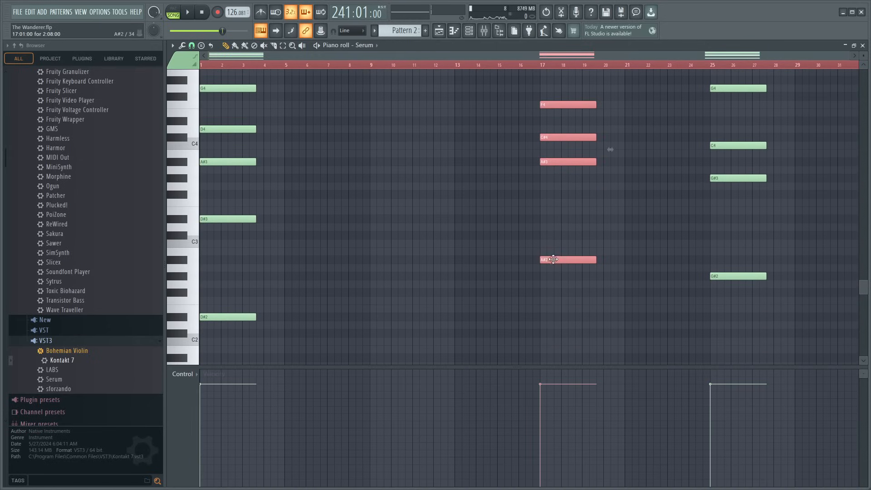
left_click_drag(554, 261, 385, 262)
- Start playback, move the Serum chord at bar 25 to bar 13 and close the piano roll
key("space")
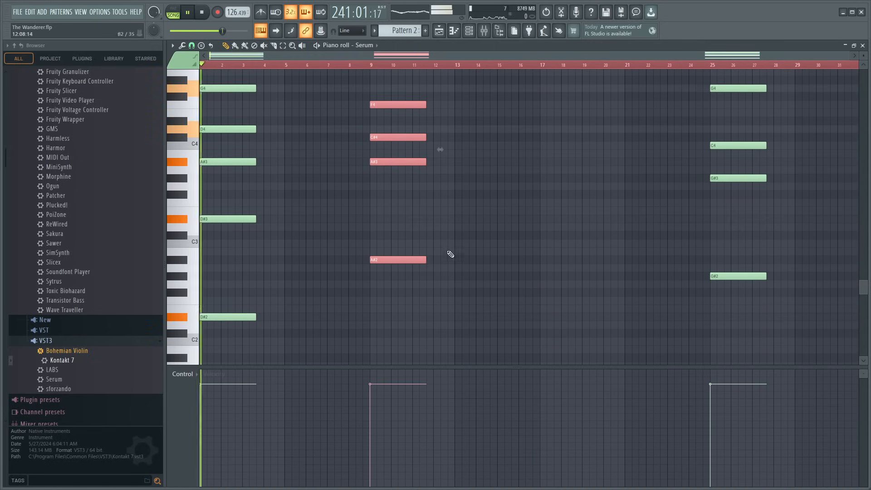
scroll(736, 317, "up", 6)
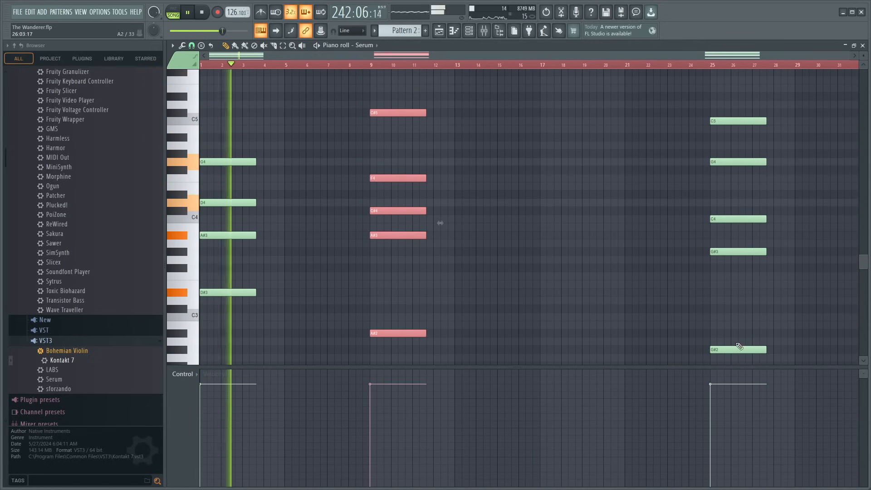
left_click_drag(739, 361, 726, 84)
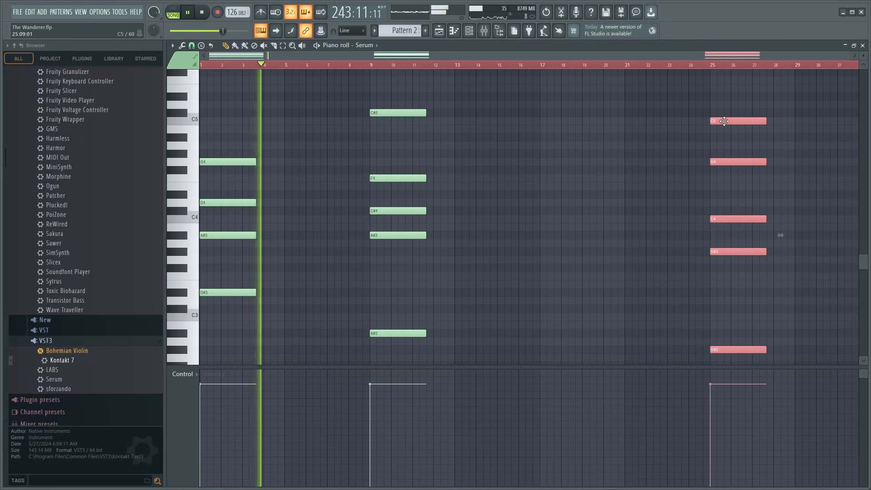
left_click_drag(715, 121, 468, 123)
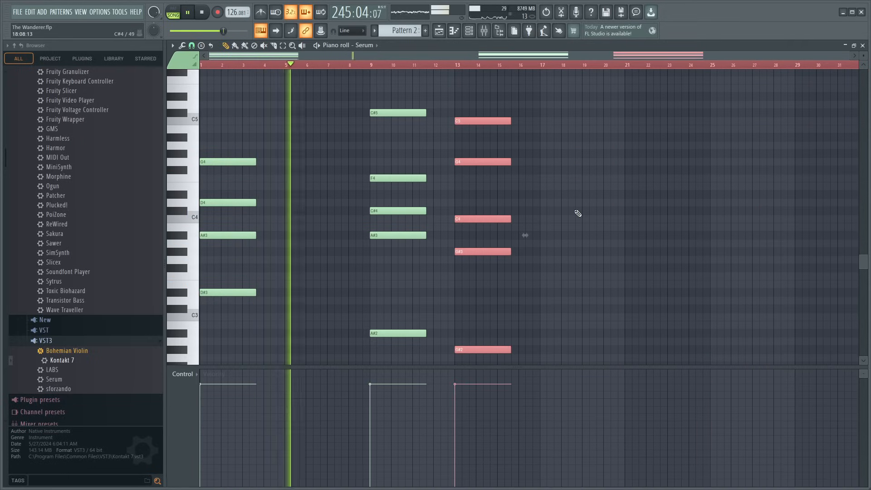
scroll(578, 213, "up", 1)
scroll(579, 213, "down", 3)
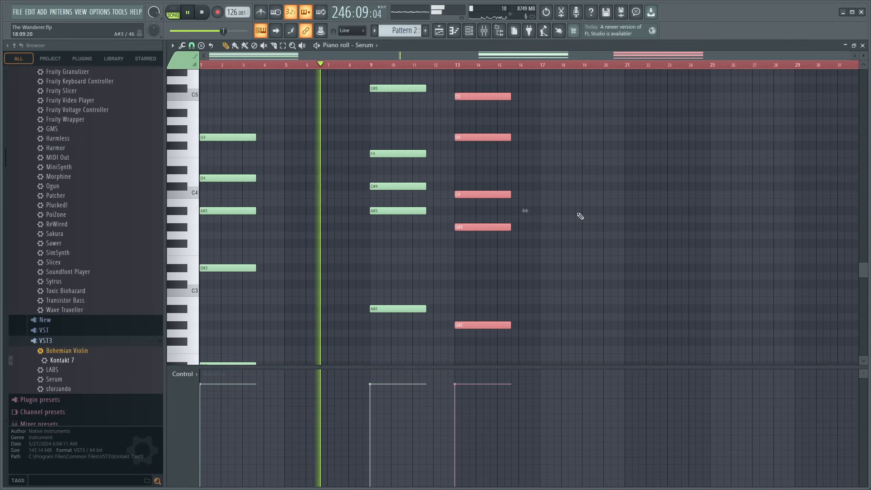
left_click(862, 45)
- Reopen Pattern 2's Serum notes and duplicate the chords at bars 1, 9 and 13 as a group starting at bar 17
left_click_drag(636, 56, 659, 64)
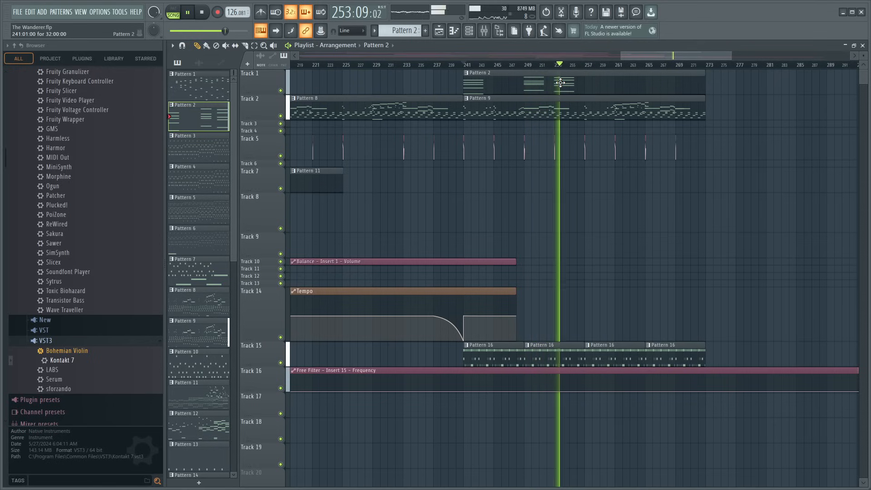
double_click(561, 82)
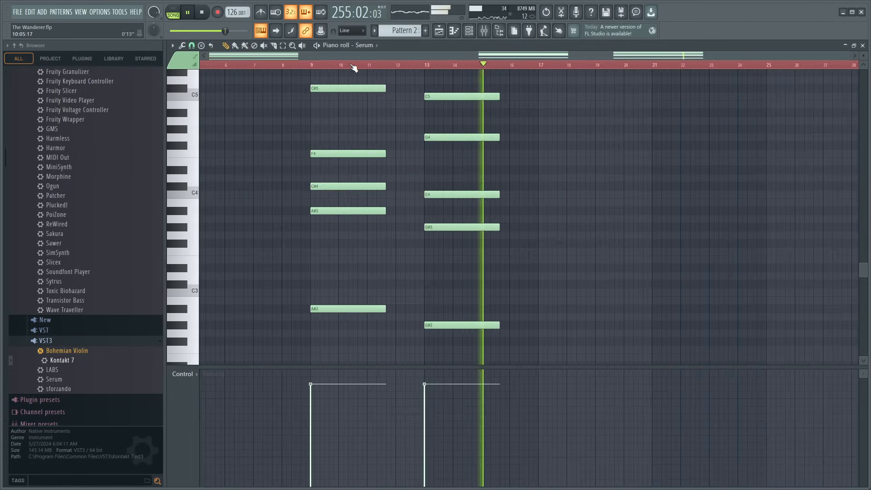
scroll(307, 152, "up", 3)
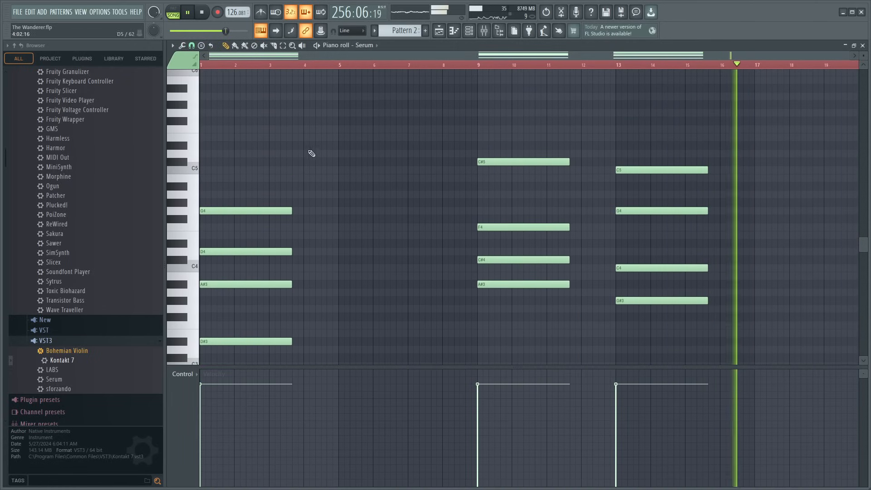
left_click_drag(242, 96, 687, 358)
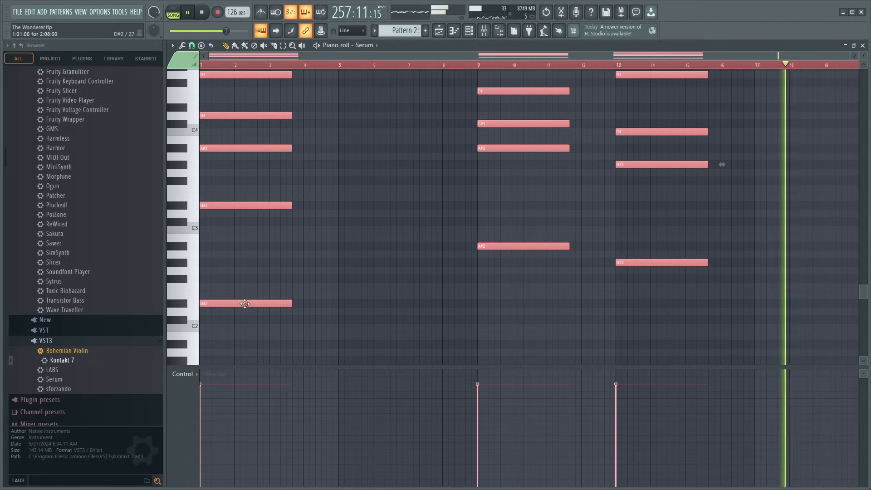
left_click_drag(245, 305, 798, 301, "shift")
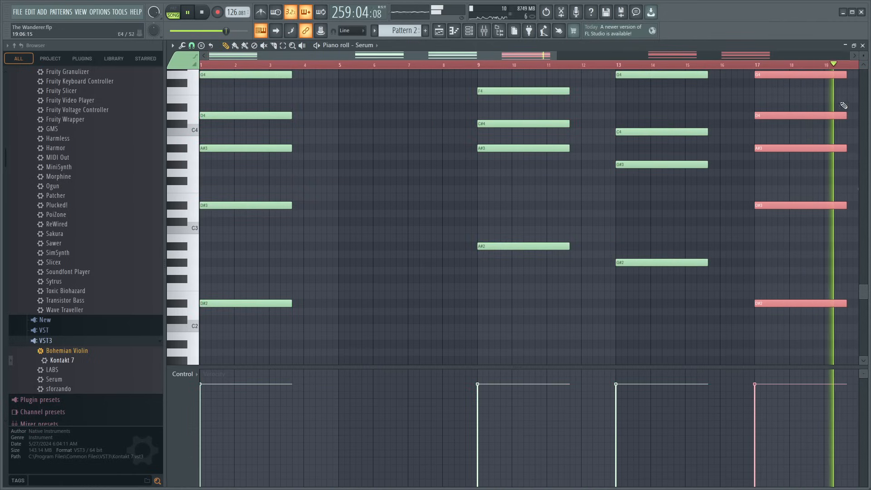
- Close the Serum piano roll, solo Track 2 in the playlist and play Pattern 5 from bar 161
left_click(863, 46)
scroll(550, 69, "down", 3)
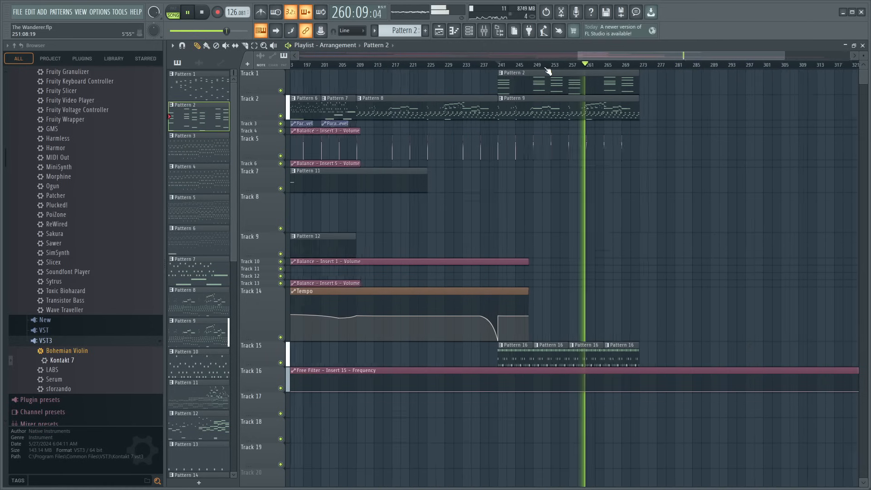
scroll(549, 69, "down", 2)
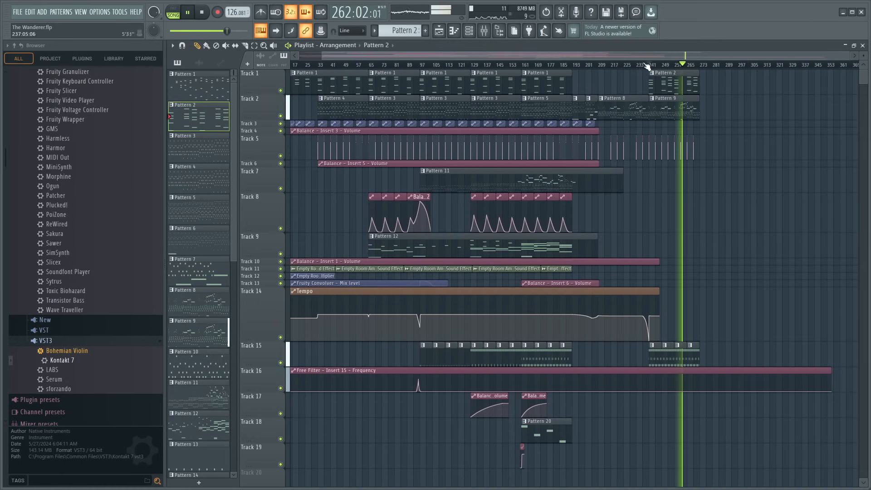
scroll(649, 68, "down", 1)
scroll(645, 65, "up", 2)
left_click(662, 65)
right_click(281, 116)
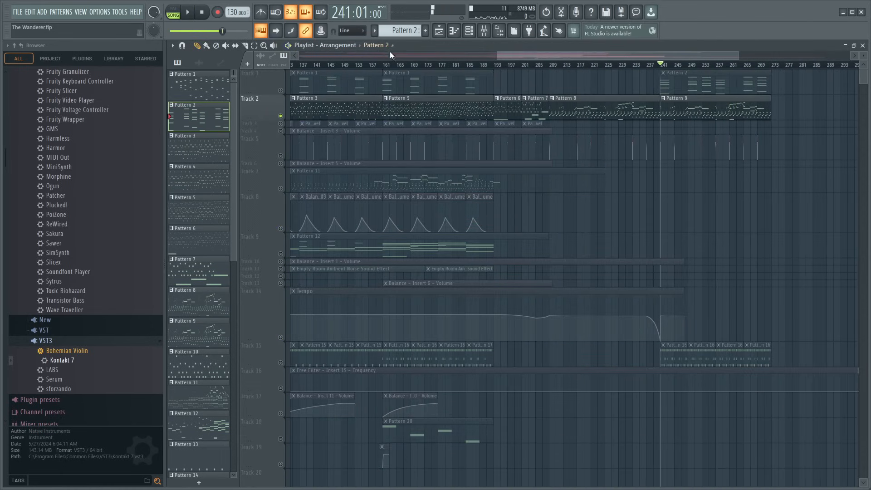
left_click(386, 65)
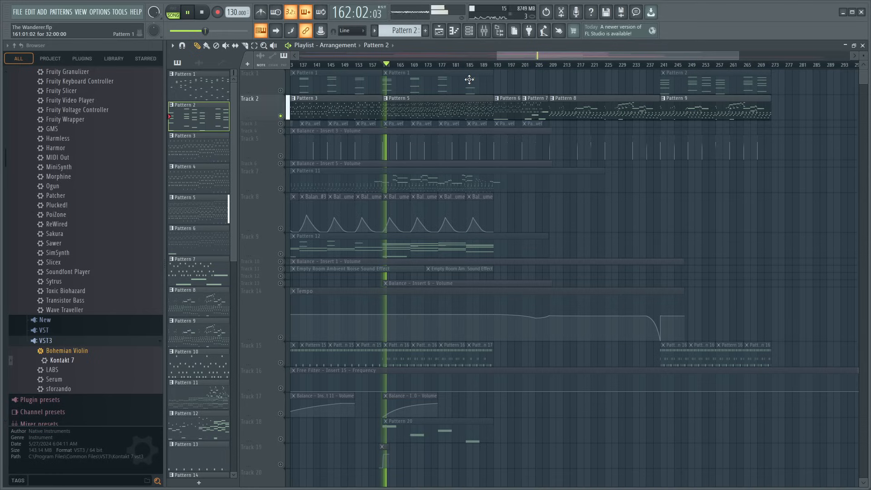
- Place a copy of Pattern 5 on Track 7 at bar 241, stop playback and unsolo Track 2
left_click(405, 111)
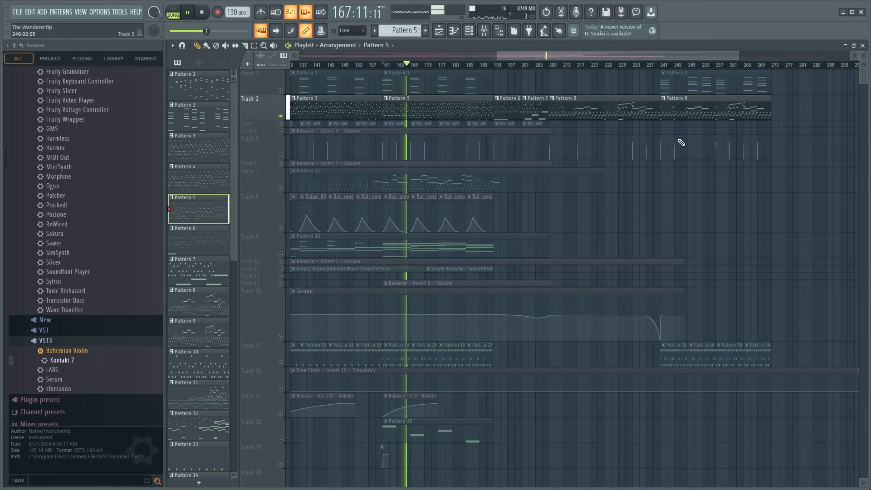
left_click(663, 179)
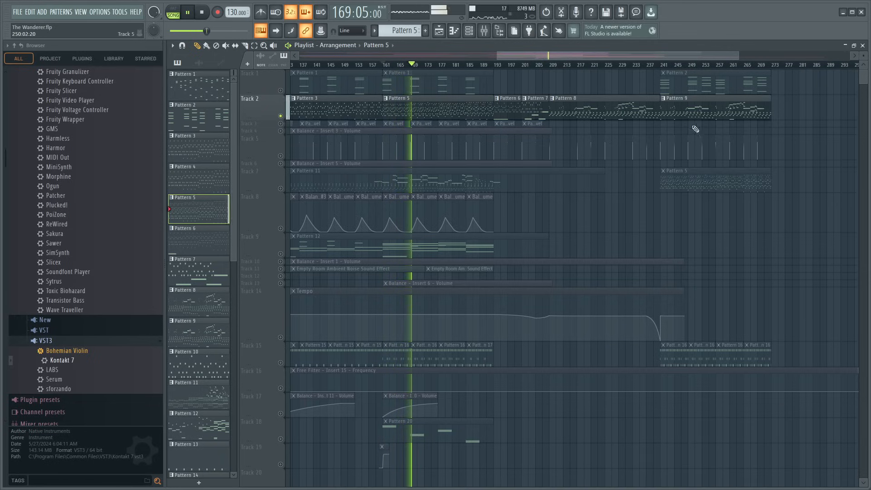
key("space")
left_click(658, 65)
right_click(281, 116)
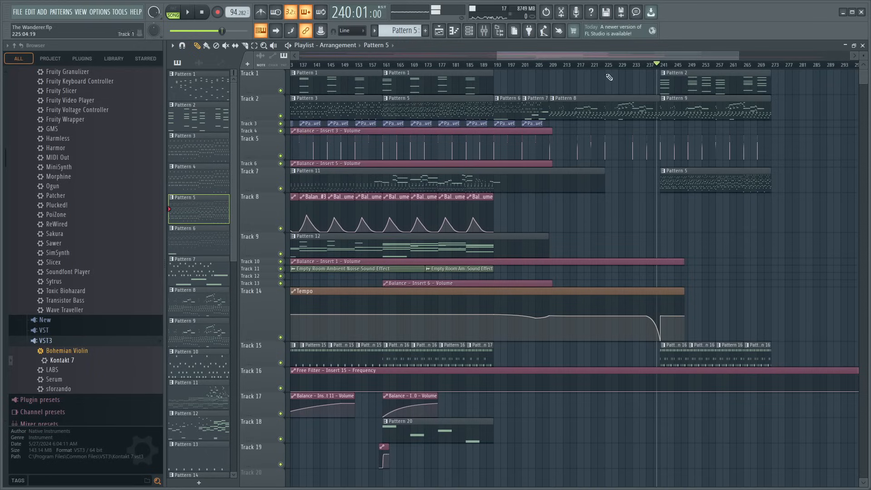
- Make the new Pattern 5 clip on Track 7 a separate pattern and open its Kontakt 7 notes
scroll(679, 73, "up", 3)
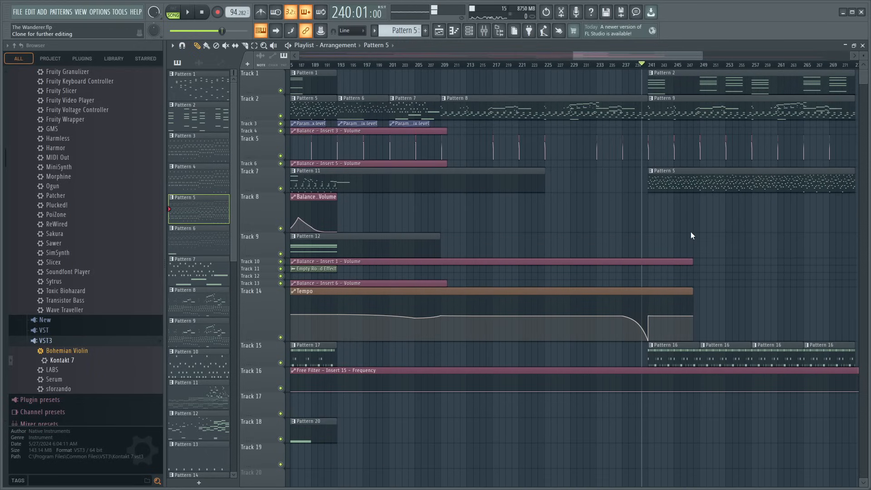
double_click(667, 181)
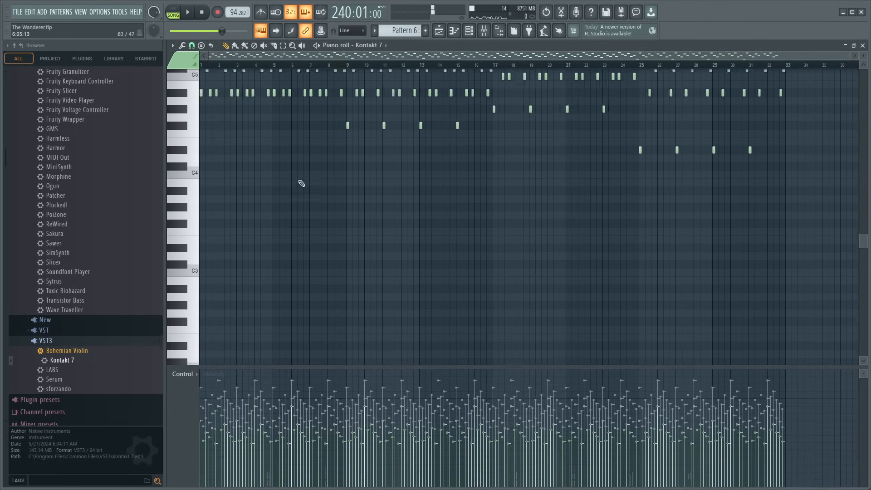
scroll(307, 108, "up", 6)
scroll(333, 95, "up", 2)
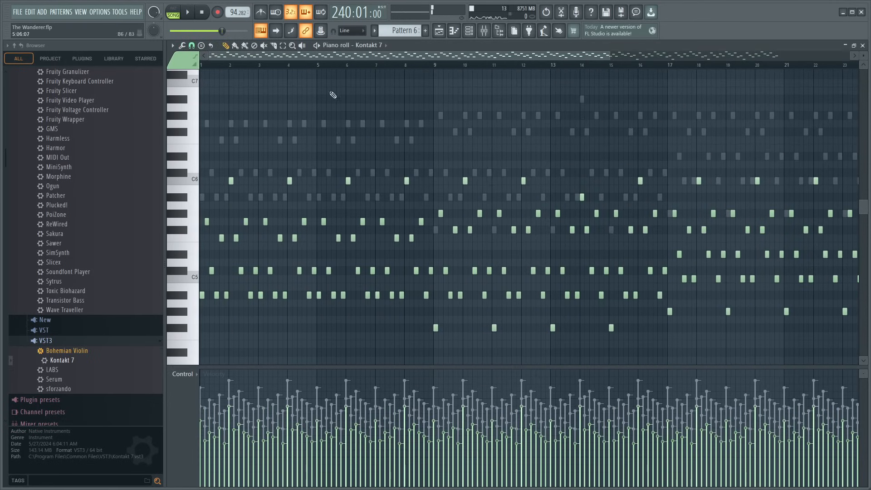
- Play the cloned pattern on its own and solo mixer inserts in turn to identify its instruments
left_click(182, 15)
key("space")
key("F9")
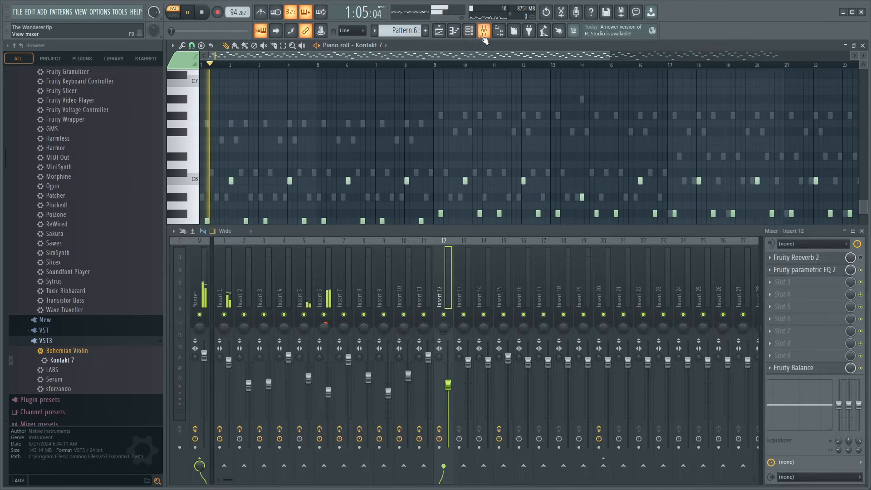
right_click(325, 315)
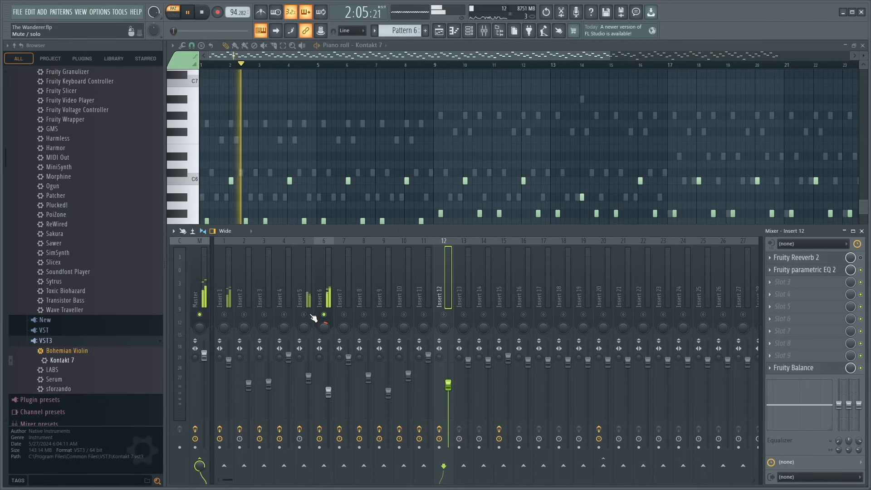
right_click(306, 315)
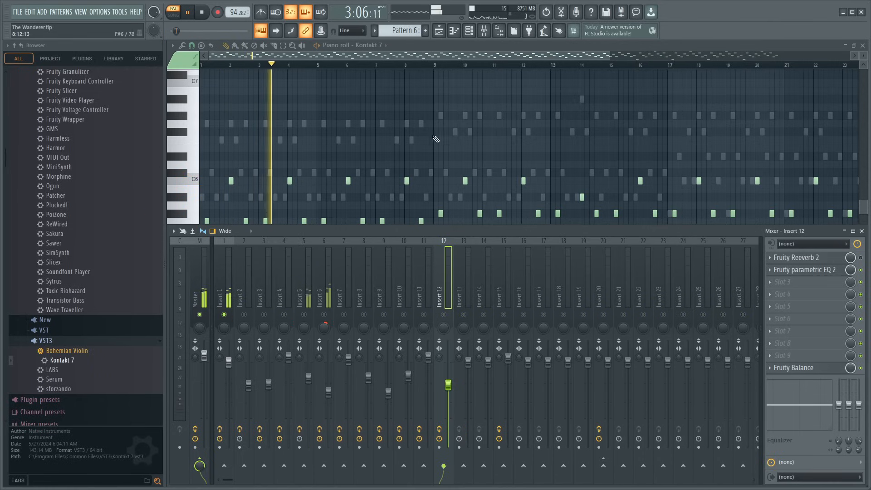
key("F9")
left_click(479, 90)
right_click(479, 90)
key("space")
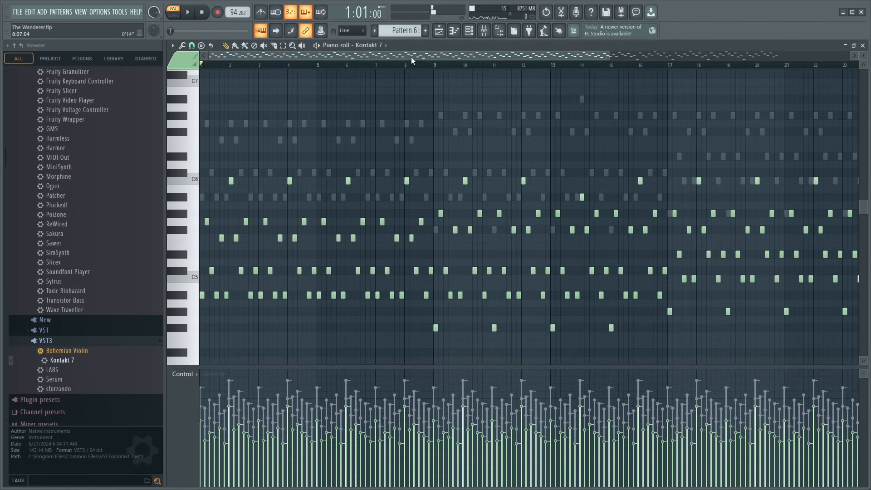
- Switch the piano roll to the Ample Percussion Cloudrum notes and play them from the start
left_click(407, 272)
scroll(445, 65, "down", 2)
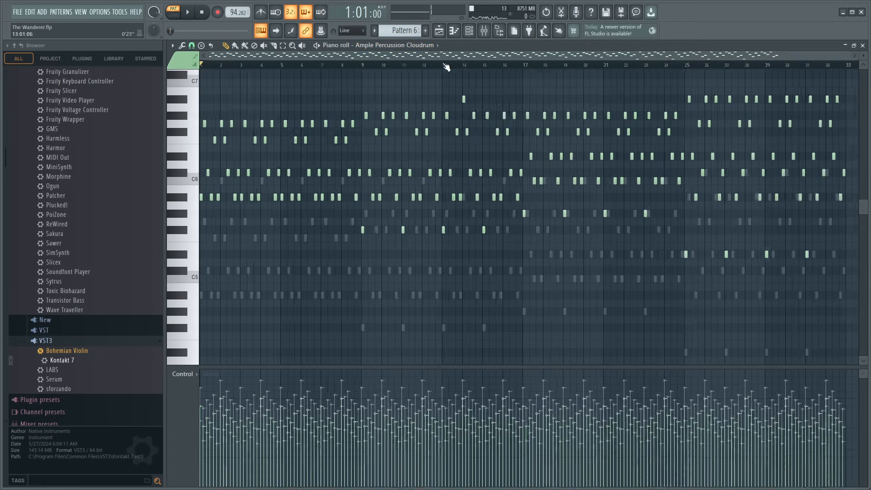
scroll(443, 139, "up", 2)
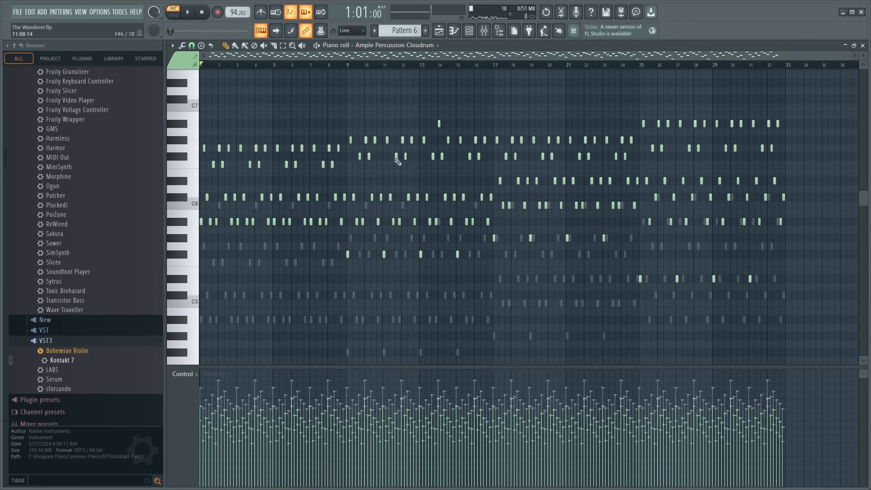
left_click(264, 148)
key("space")
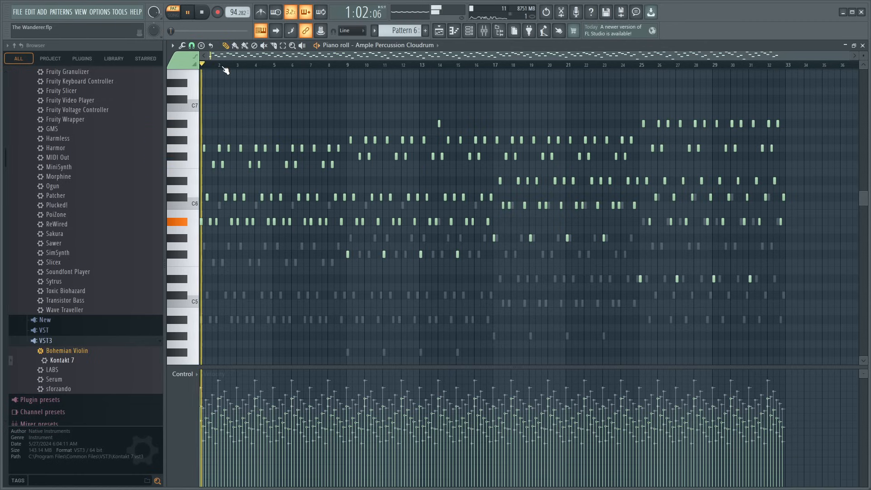
key("space")
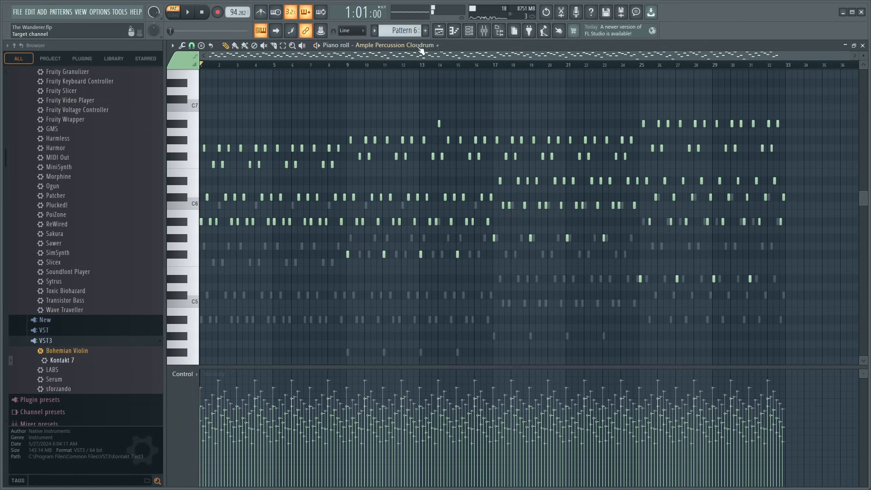
- Show the Kontakt 7 #2 notes, play them with mixer insert 5 soloed and preview the A#4 key
right_click(414, 230)
right_click(414, 231)
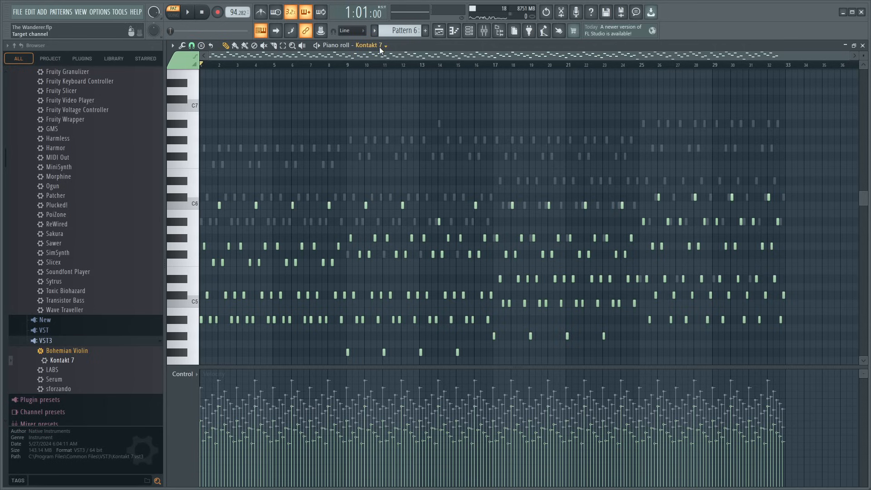
right_click(409, 265)
right_click(409, 266)
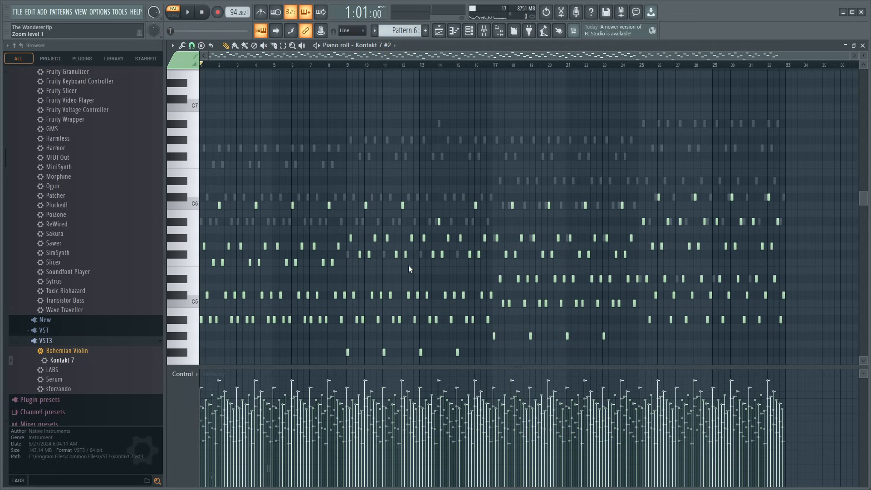
key("space")
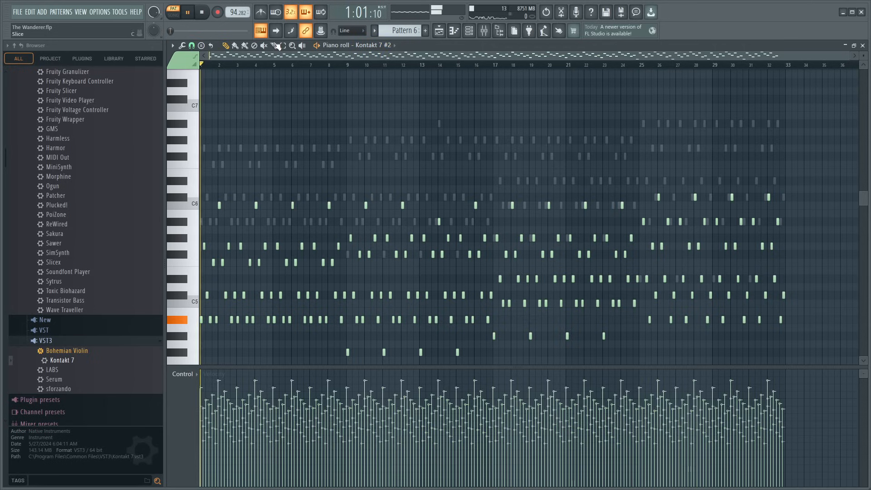
left_click(485, 30)
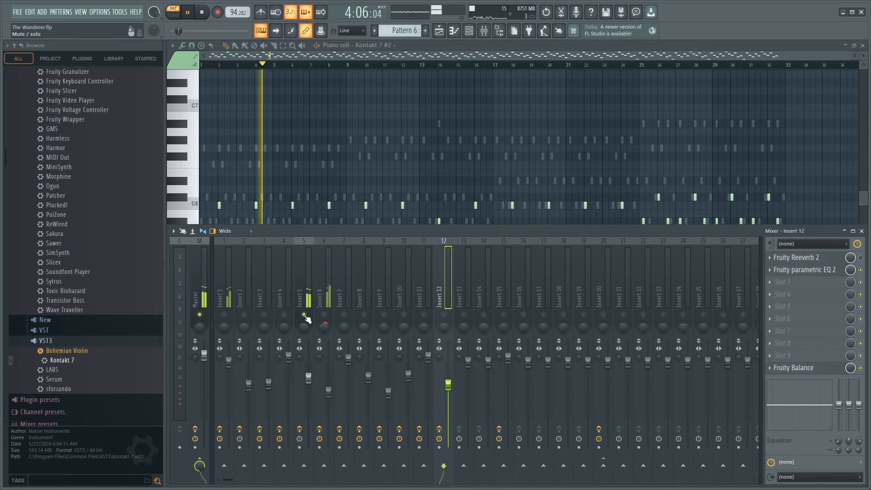
scroll(305, 188, "down", 5)
scroll(305, 188, "down", 1)
key("space")
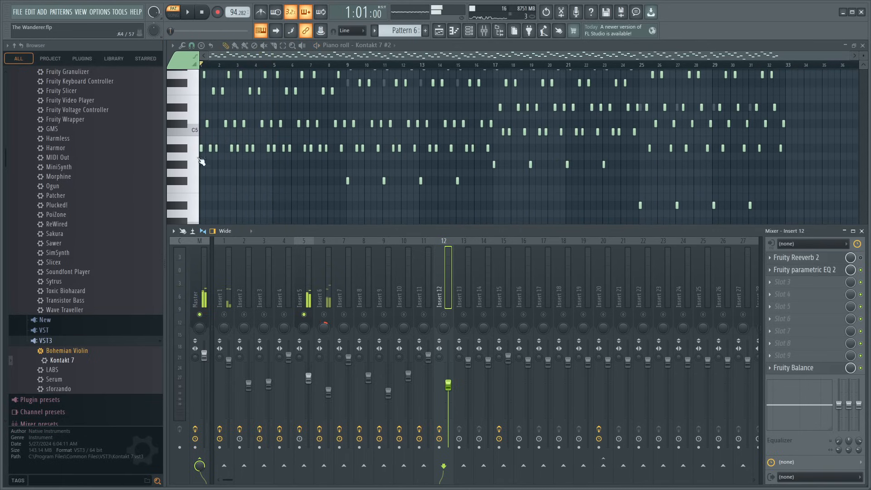
left_click(188, 149)
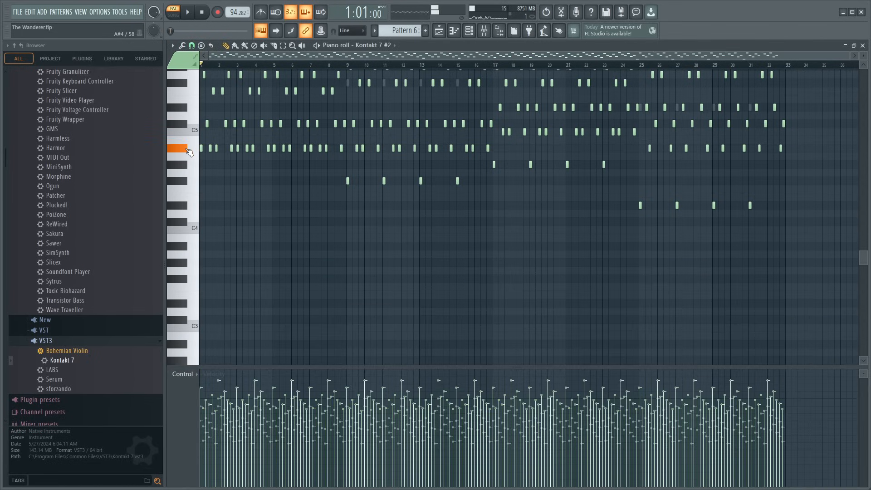
scroll(388, 230, "up", 6)
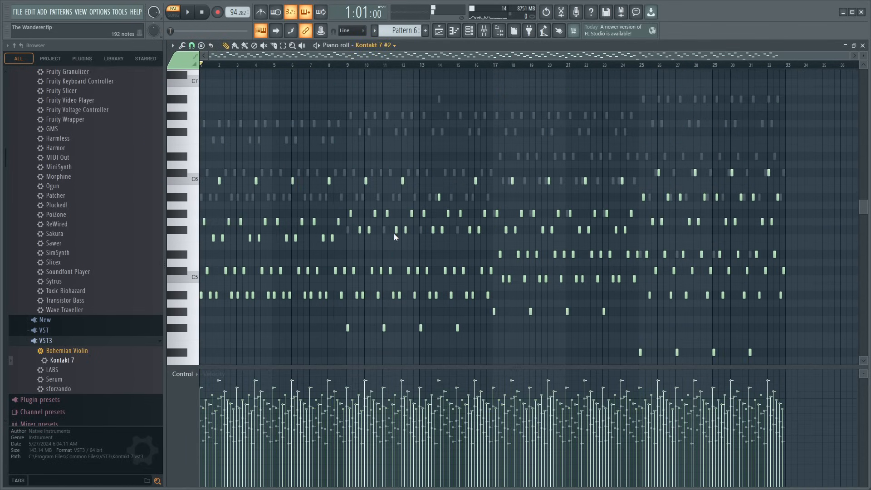
- Solo mixer insert 1, return to the Kontakt 7 notes and play them from the start
left_click(484, 30)
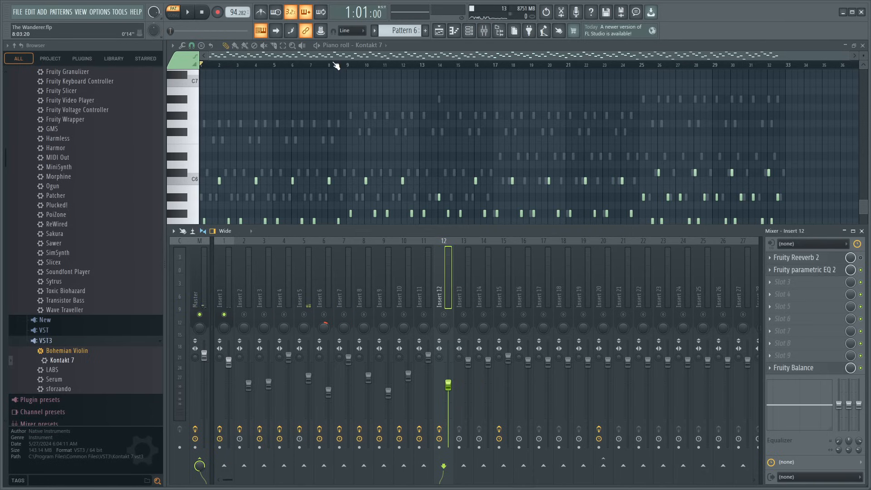
scroll(291, 72, "down", 3)
key("F9")
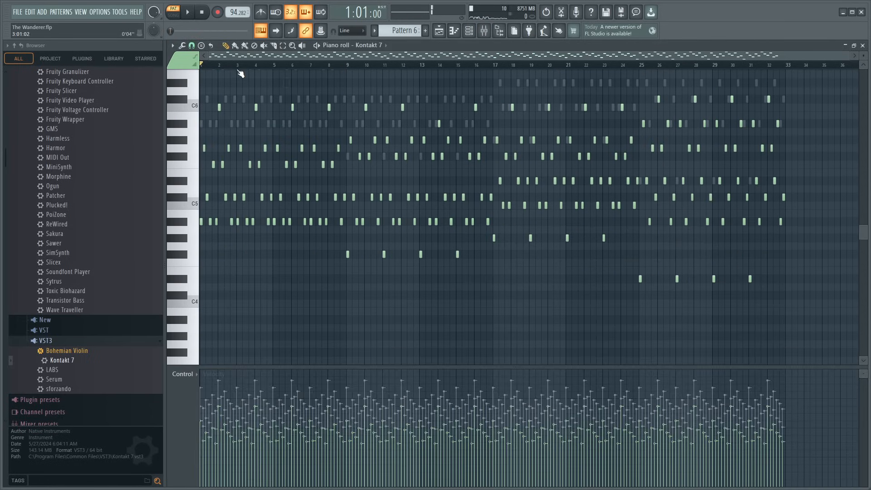
key("space")
scroll(239, 68, "up", 2)
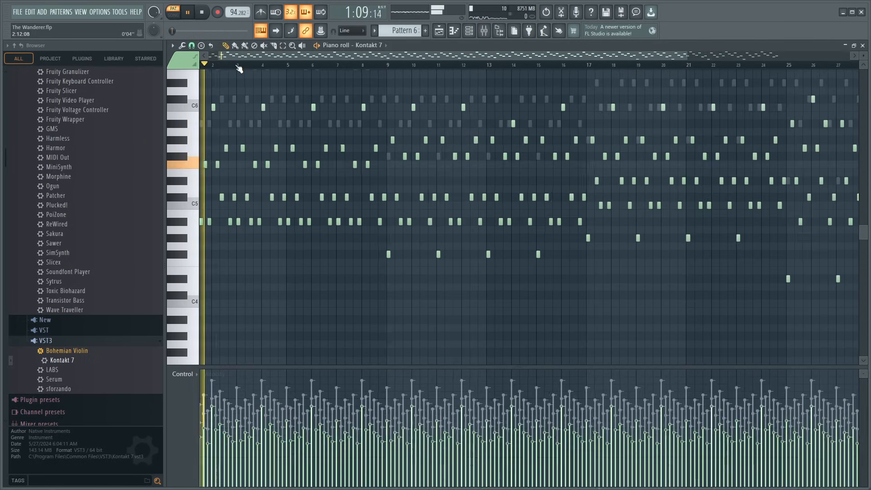
scroll(239, 68, "up", 3)
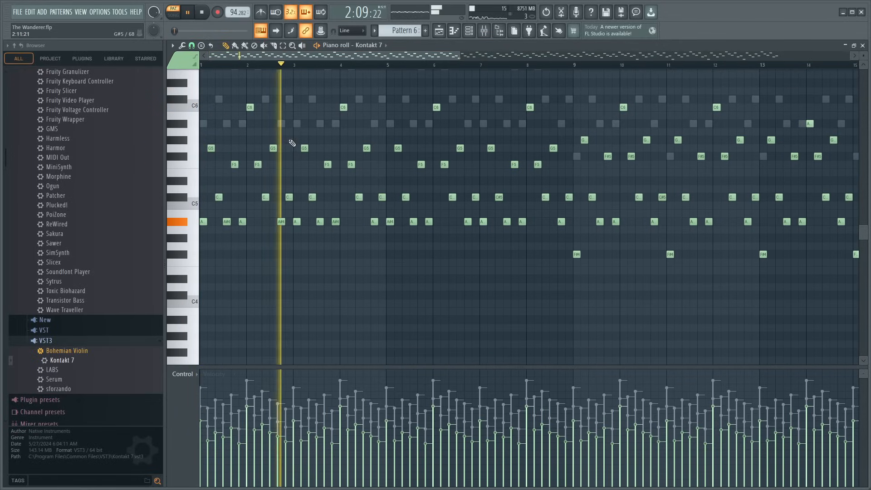
- Delete the Kontakt 7 notes from bar 3 through bar 8 and audition the arrangement in song mode from bar 241
left_click_drag(294, 72, 573, 257)
key("Delete")
key("space")
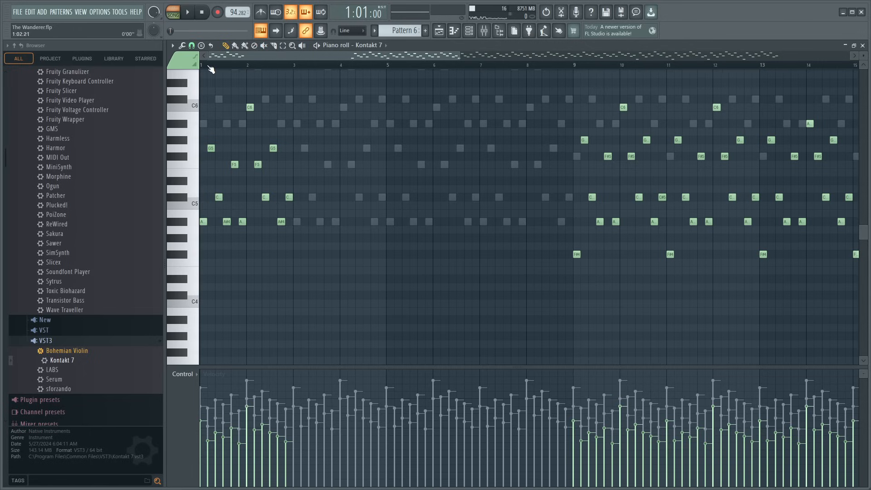
key("space")
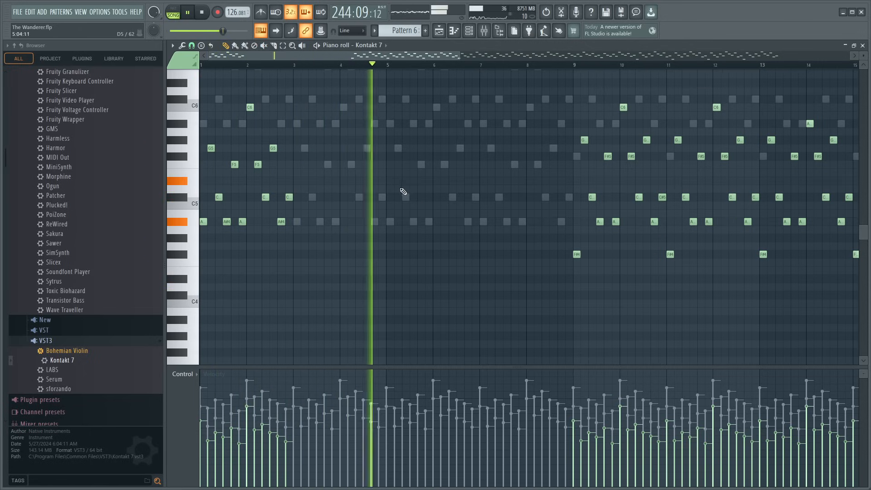
key("space")
- Move the first Kontakt 7 note to D#4, the third to D5 and bar 2's first note to D6, and start playback
scroll(295, 68, "up", 3)
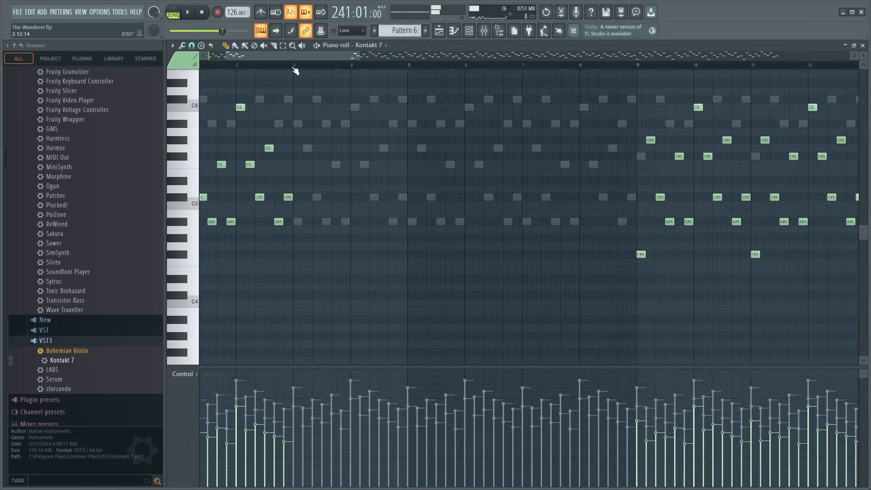
left_click_drag(292, 56, 167, 75)
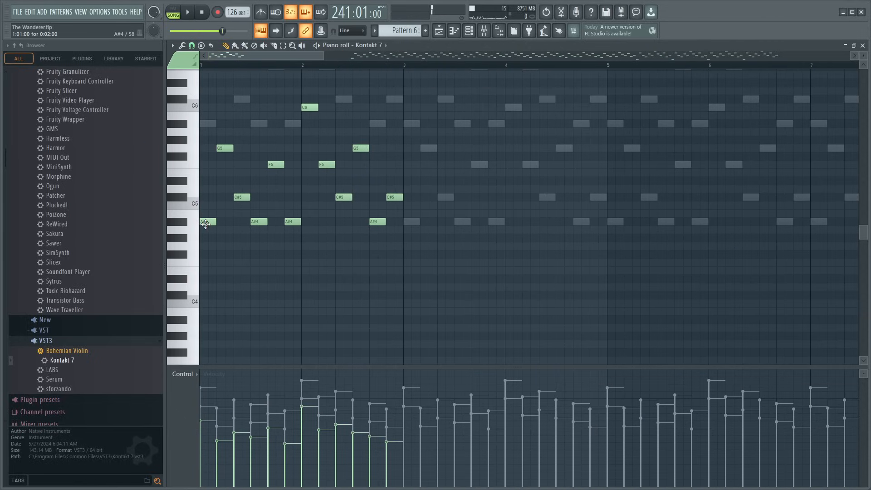
left_click_drag(203, 252, 200, 283)
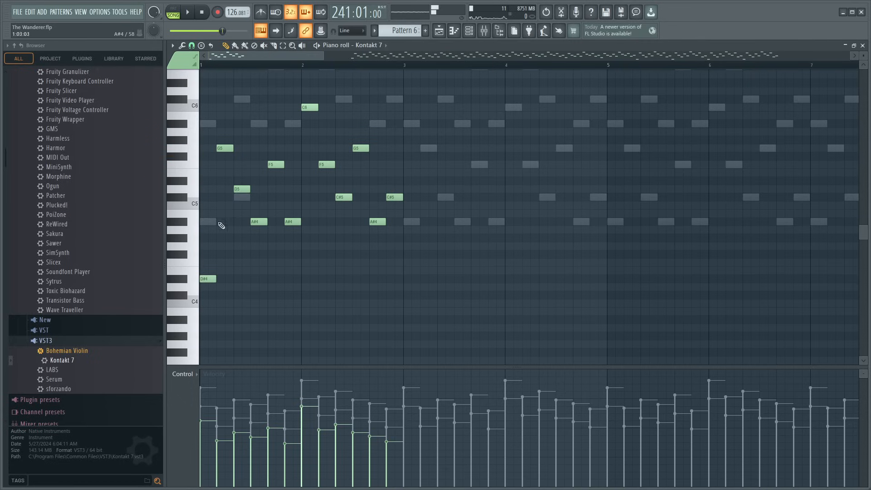
left_click_drag(207, 220, 288, 212)
left_click_drag(303, 107, 302, 91)
key("space")
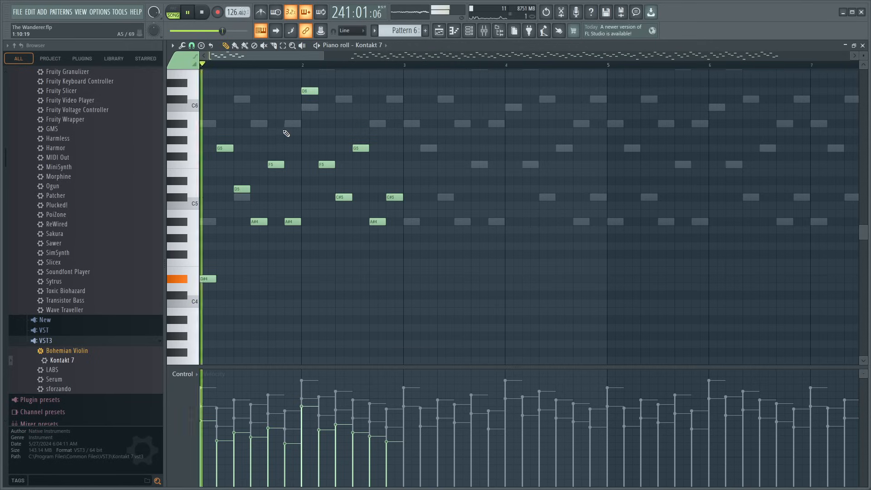
- Move bar 2's third Kontakt 7 note to D5, the fifth to G4 and the sixth to A#4, and audition the phrase
key("space")
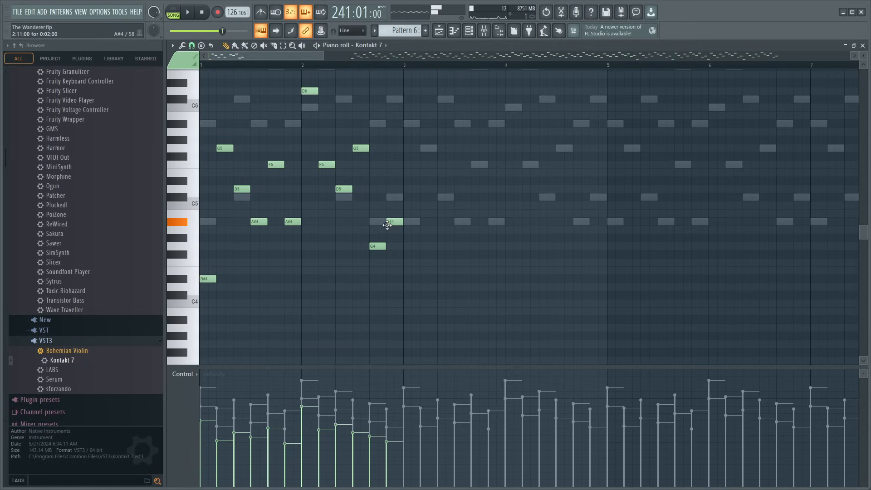
key("space")
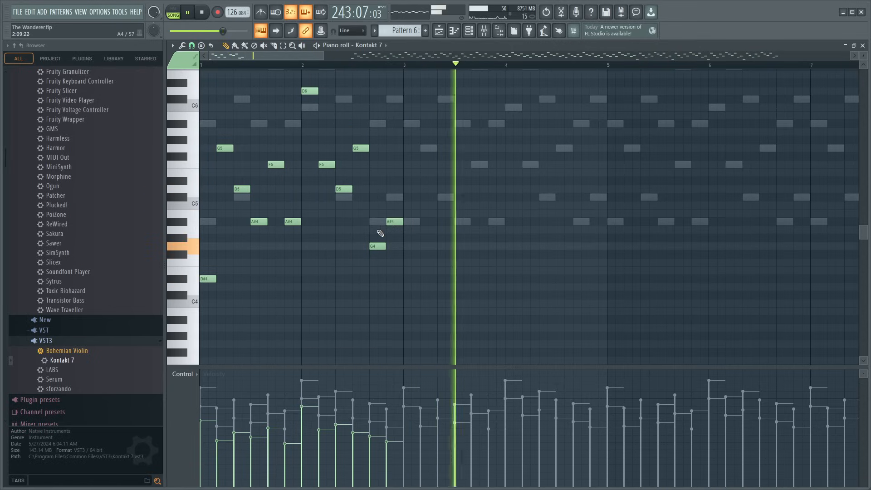
key("space")
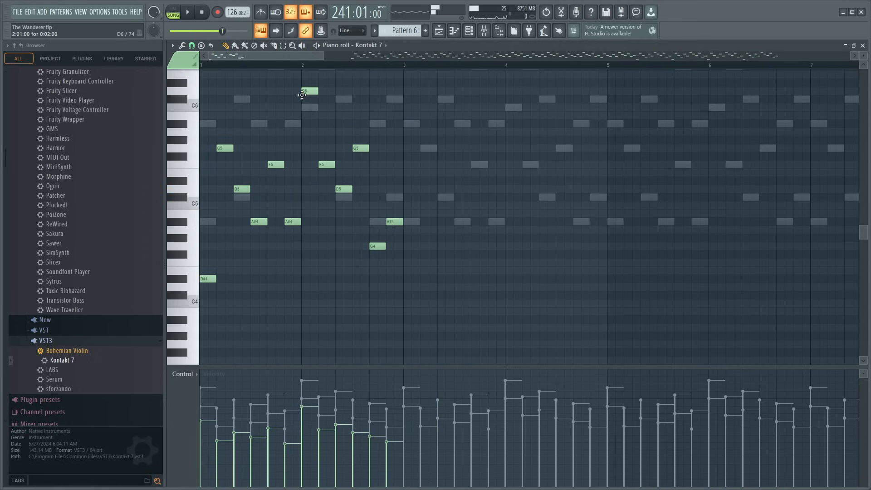
- Try bar 2's first Kontakt 7 note at D#6 and at A#5, auditioning each pitch with the arrangement
key("space")
key("space")
scroll(306, 90, "up", 2)
left_click_drag(309, 141, 309, 132)
key("space")
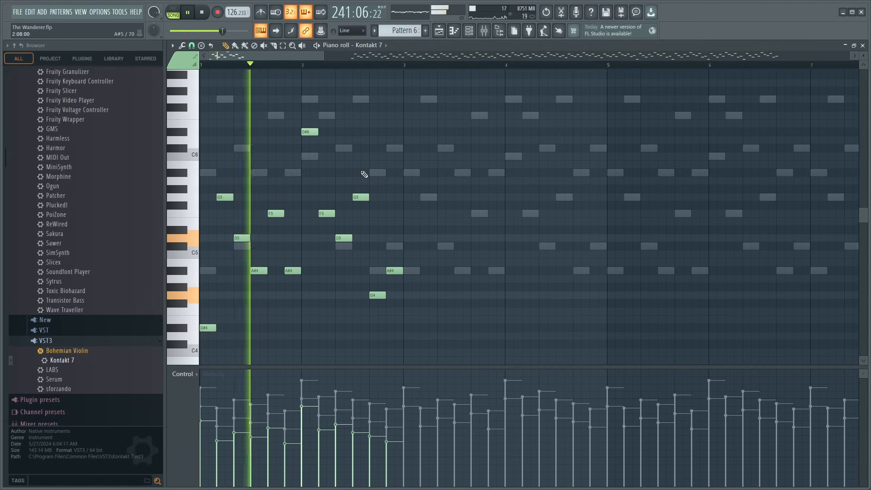
key("space")
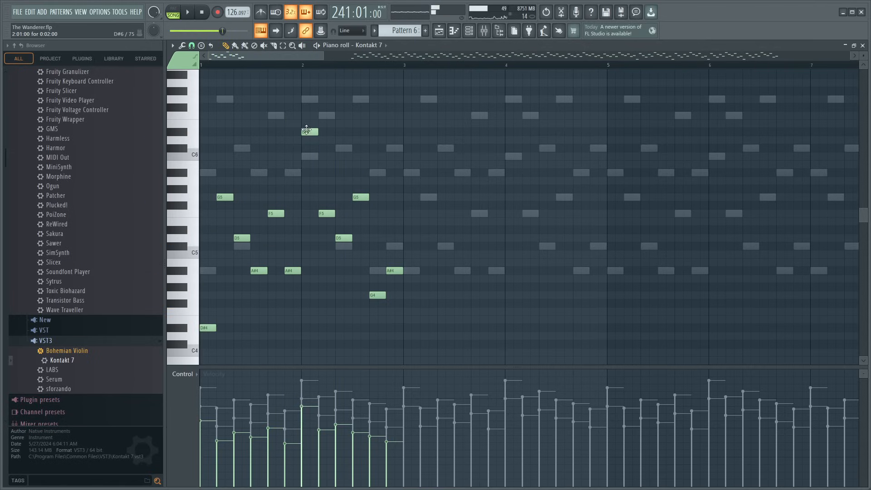
left_click_drag(307, 130, 306, 159)
key("space")
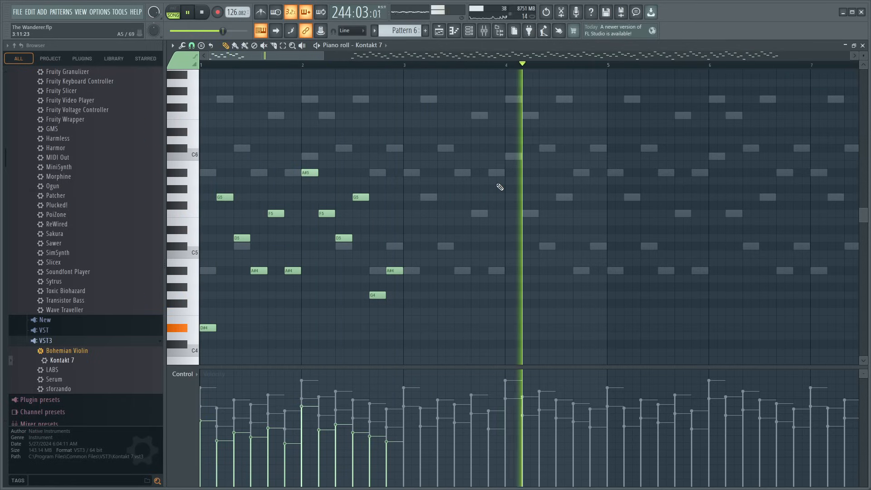
key("space")
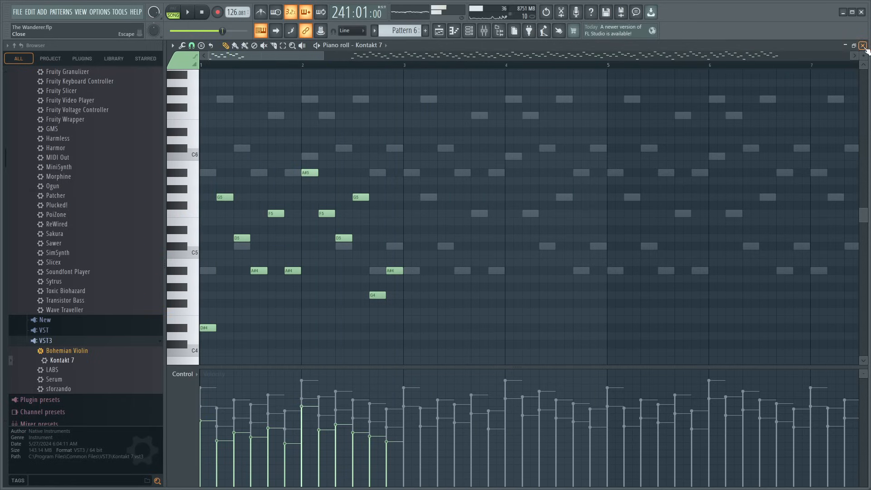
- Return to the playlist, play the arrangement from bar 241 and reopen Pattern 6's Kontakt 7 notes at their beginning
left_click(864, 45)
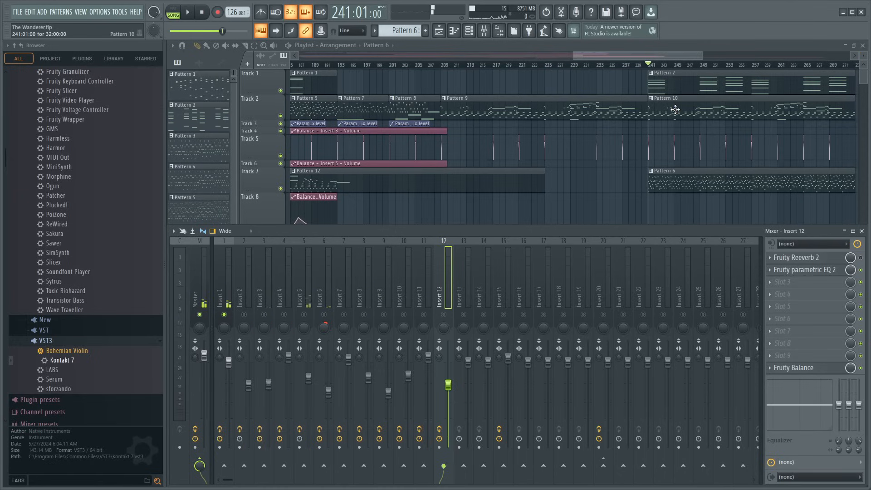
key("space")
double_click(662, 186)
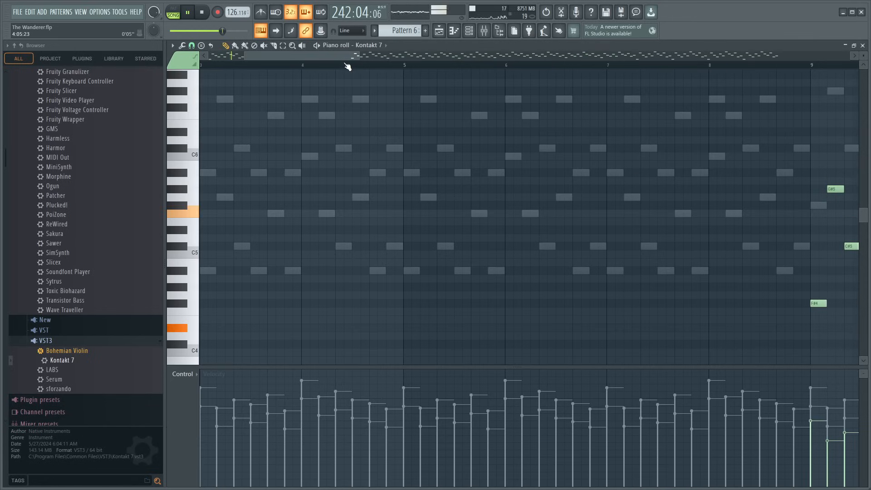
scroll(346, 58, "down", 3)
left_click_drag(345, 56, 138, 82)
scroll(271, 65, "up", 2)
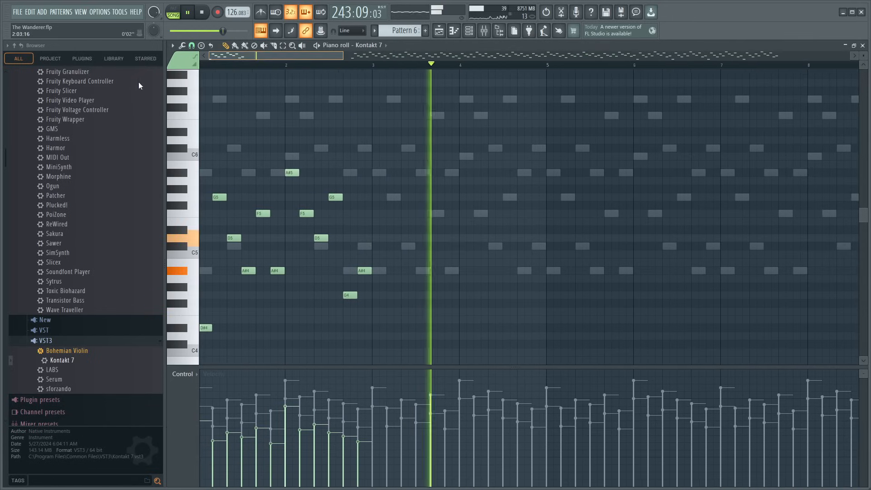
- Lower bar 2's first Kontakt 7 note to G5 and audition it with the arrangement
key("space")
left_click_drag(289, 170, 290, 196)
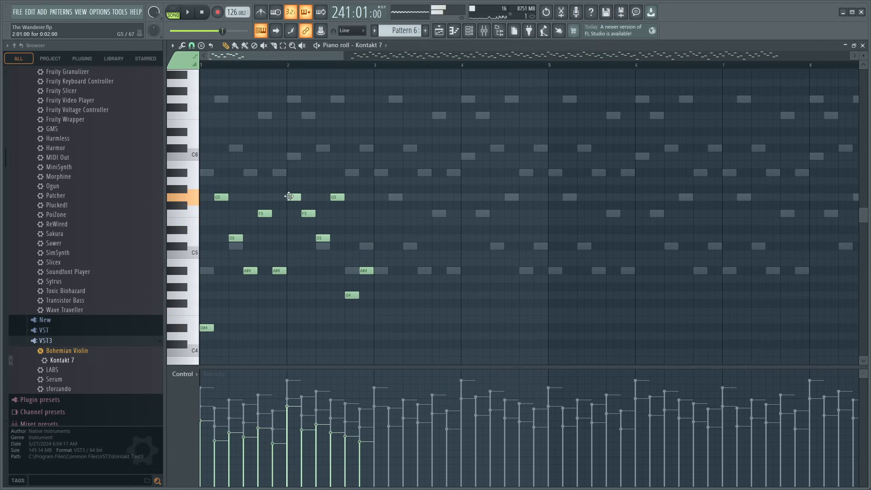
key("space")
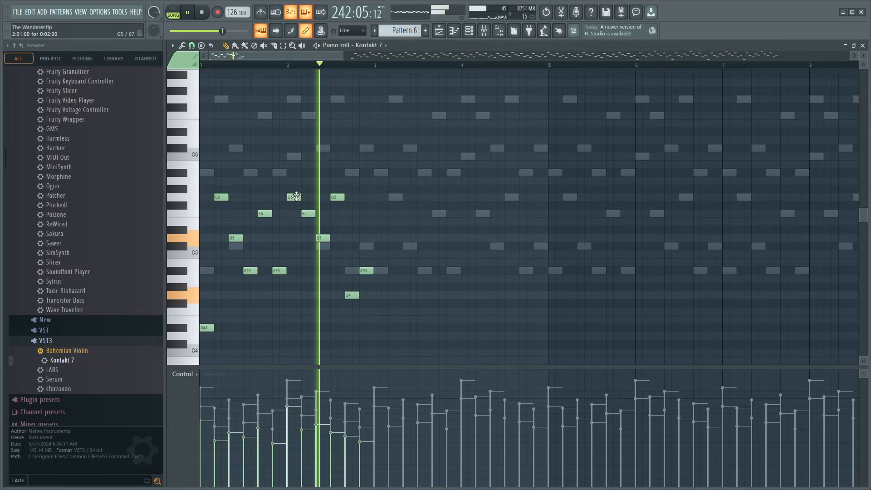
key("space")
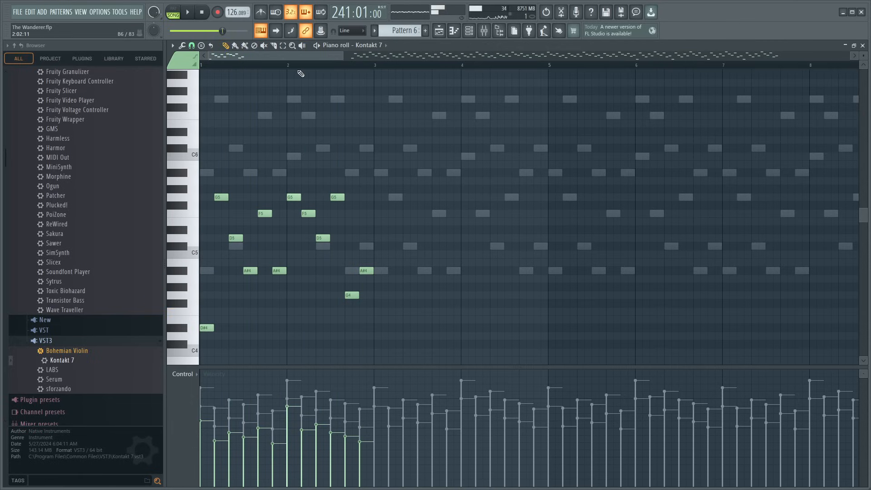
- Re-pitch bar 1's last five notes to F5, A#4, G4, D5, G4 and bar 2's second, third, fifth, sixth to D5, A#4, A#4, G4
scroll(301, 74, "up", 3)
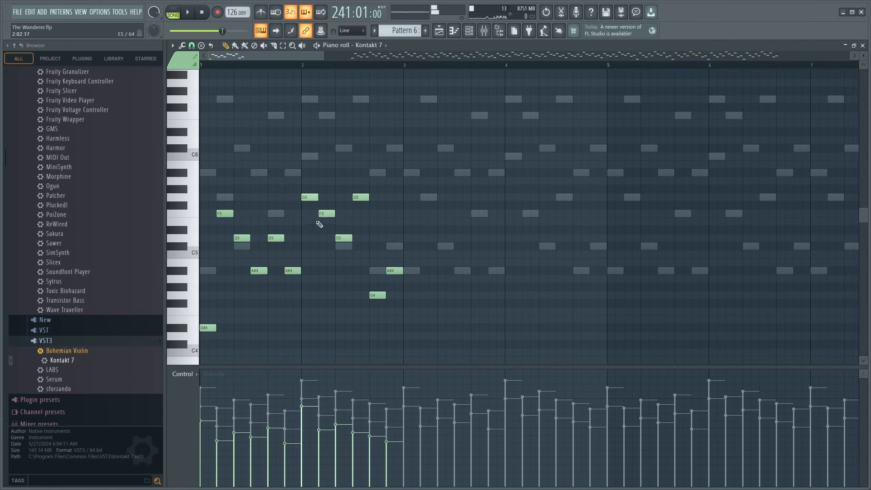
left_click_drag(322, 224, 322, 240)
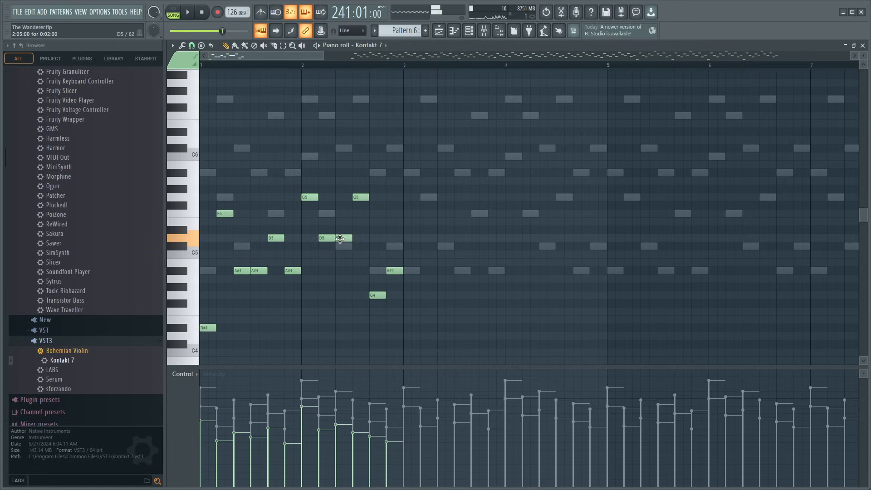
left_click_drag(340, 239, 341, 255)
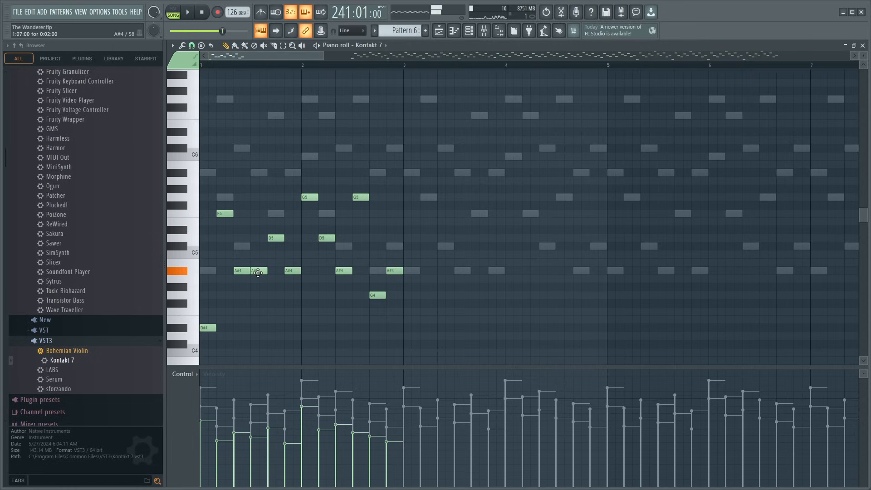
left_click_drag(292, 281, 291, 298)
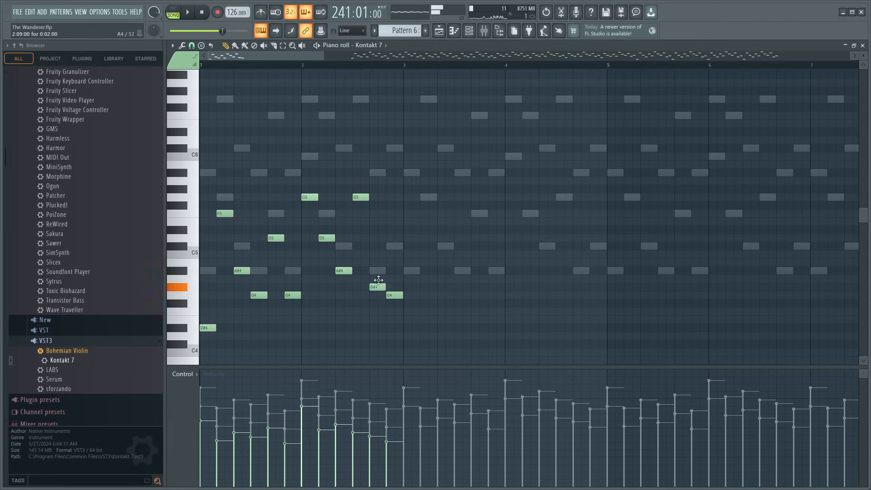
key("space")
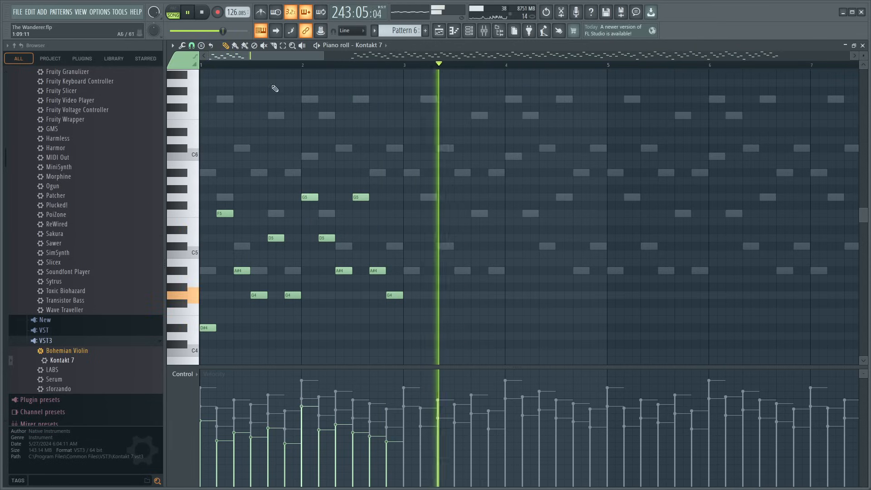
key("space")
- Switch playback to pattern mode and move bar 2's fourth note to F5, auditioning the phrase before and after the change
left_click(173, 15)
key("space")
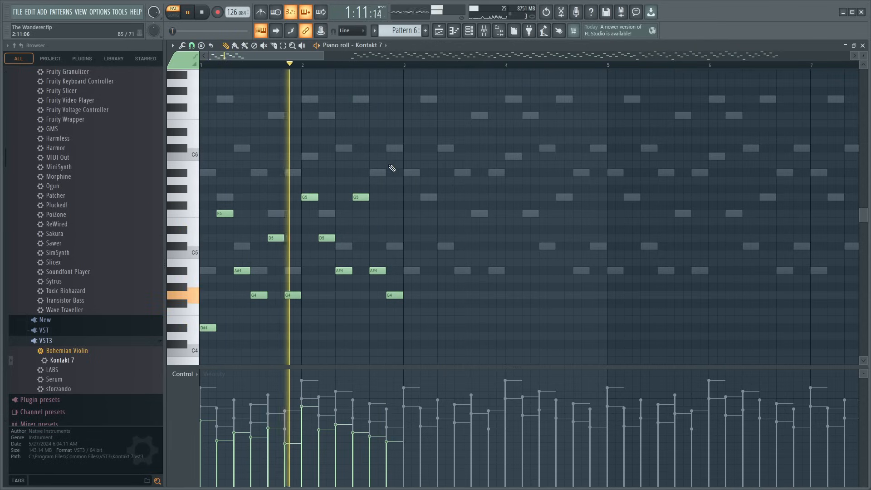
key("space")
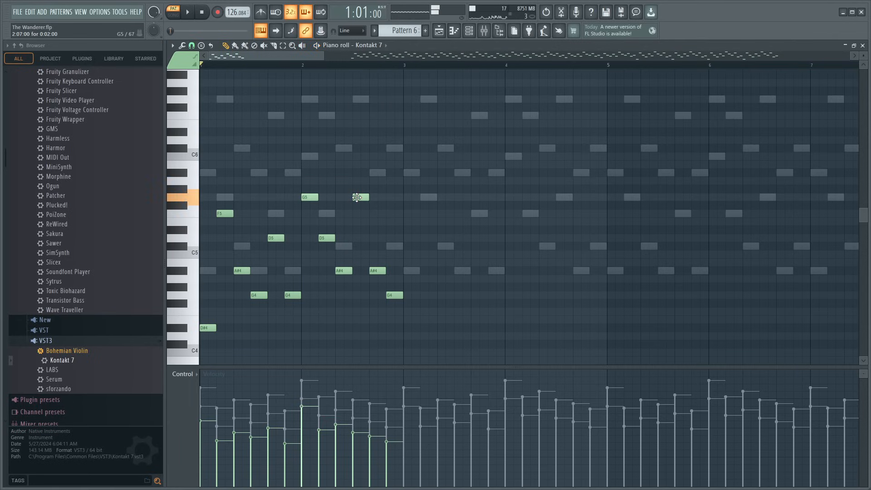
key("space")
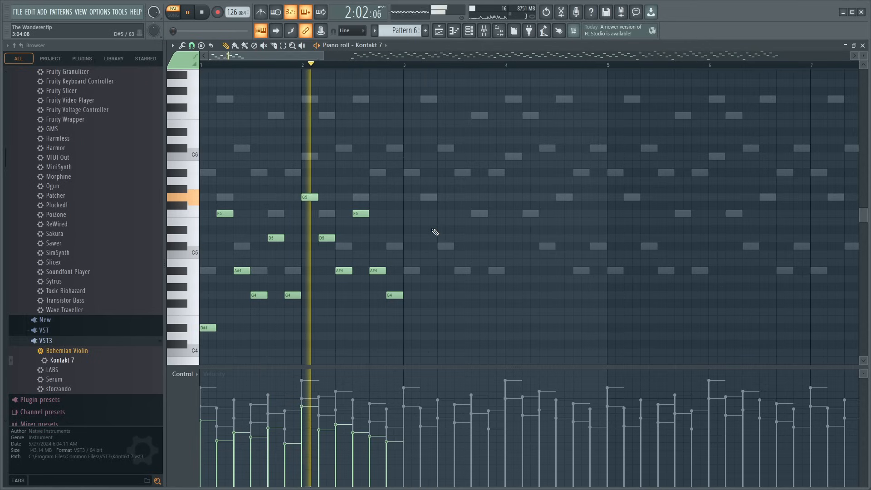
key("space")
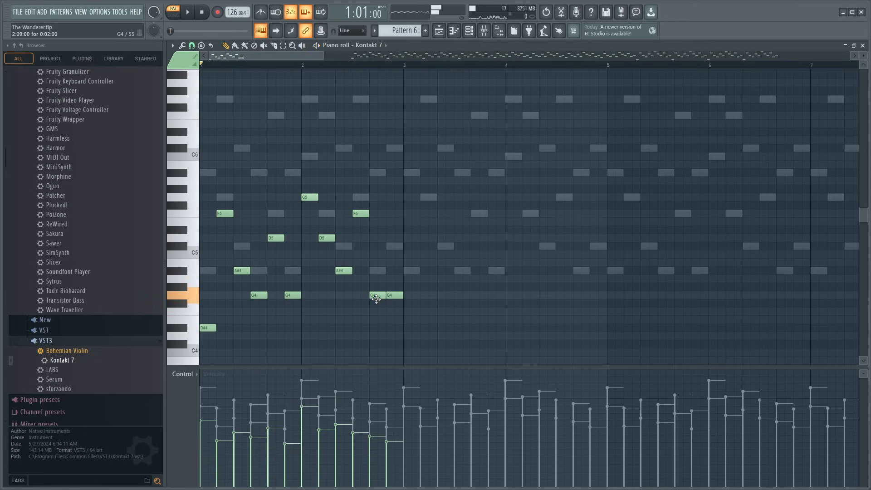
- Set bar 2's fifth note to G4 and its sixth note to A#4, and play the phrase from the start
key("space")
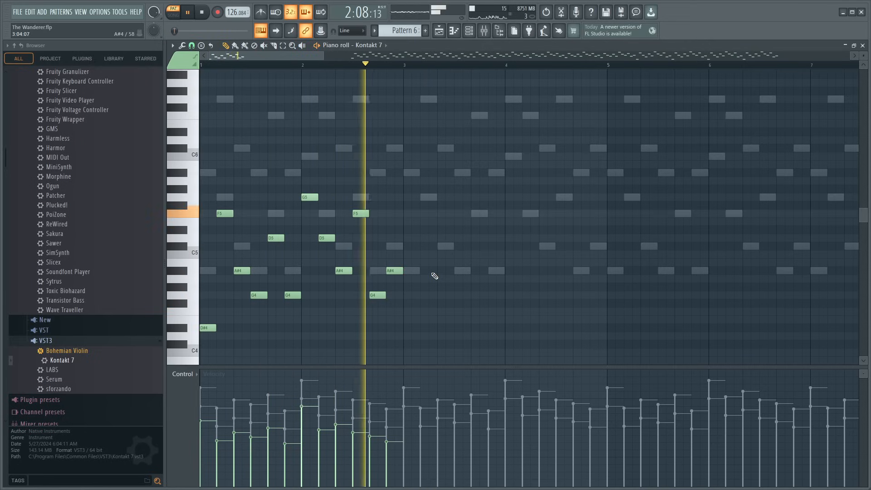
key("space")
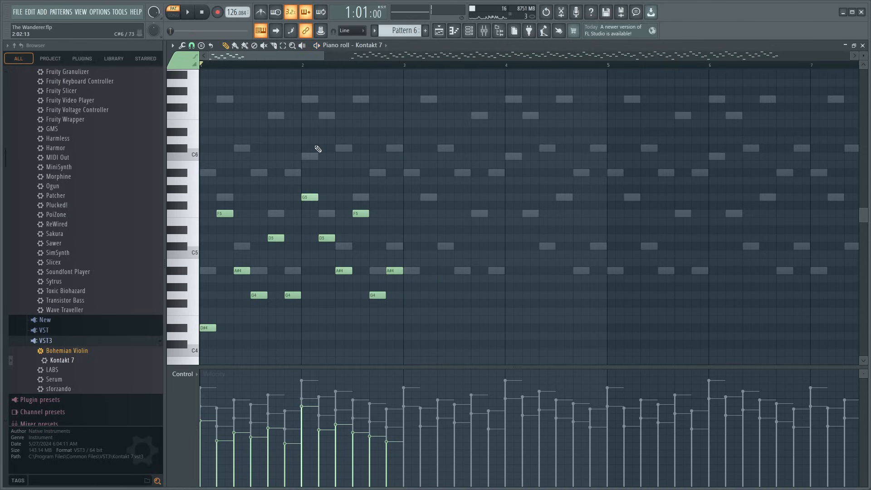
key("space")
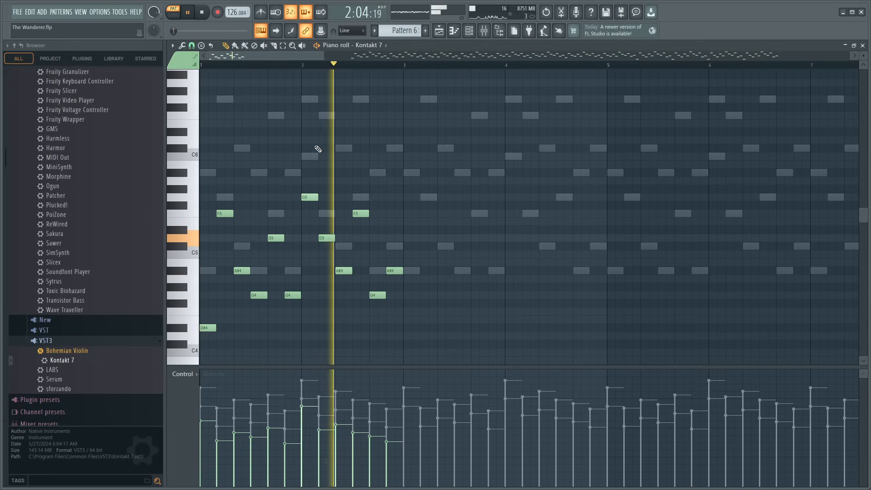
key("space")
key("space")
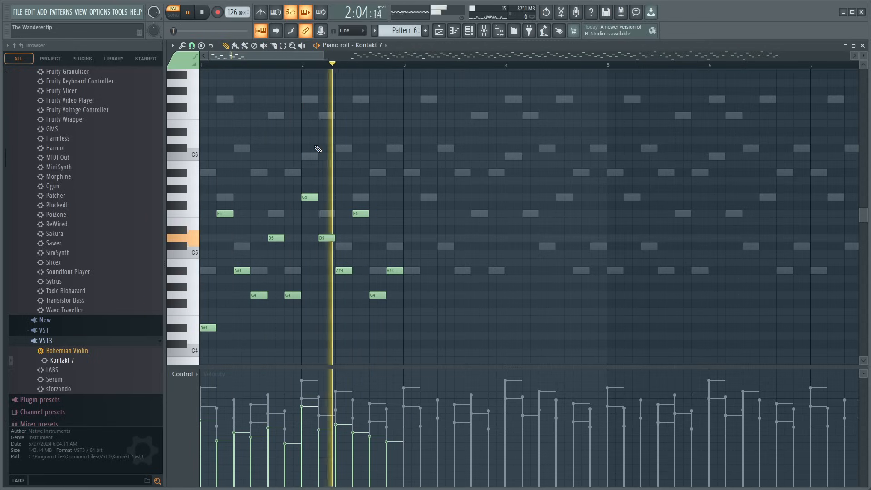
- Select the two-bar Kontakt 7 phrase in bars 1 and 2 and duplicate it three times to fill bars 3 through 8
scroll(303, 71, "down", 4)
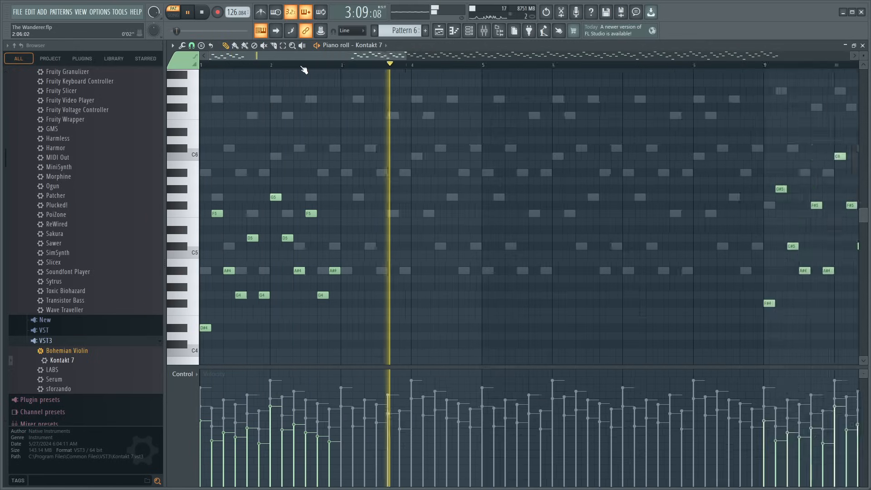
left_click_drag(201, 155, 295, 336)
key("ctrl+b")
key("ctrl+b")
key("ctrl+b")
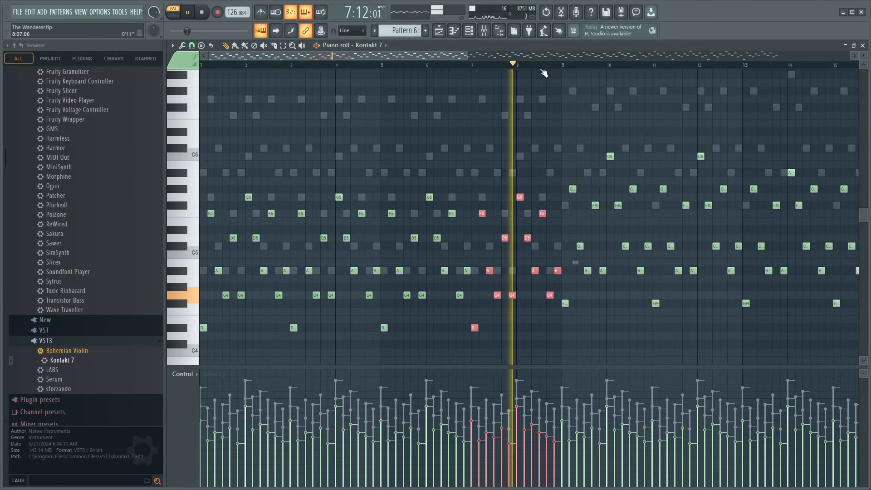
- Stop playback and delete all Kontakt 7 notes from bar 9 through bar 32
scroll(477, 93, "down", 2)
key("space")
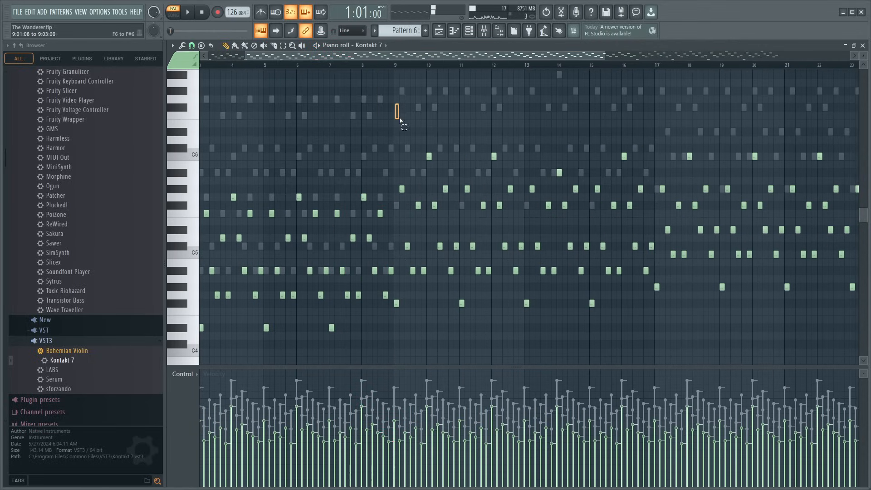
left_click_drag(395, 104, 859, 356)
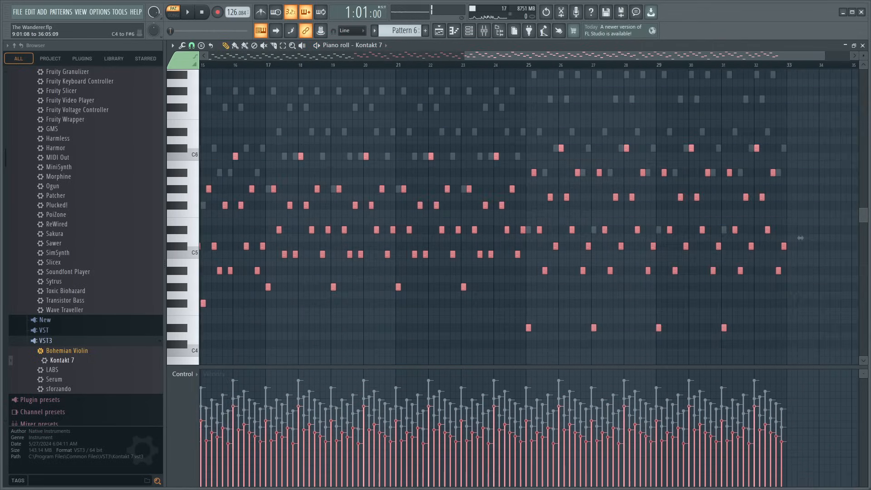
key("Delete")
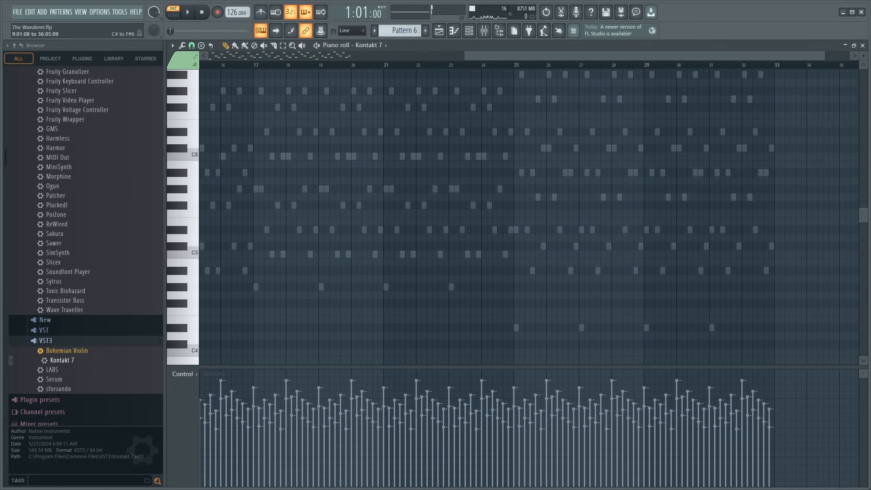
- Return to the playlist, reopen Pattern 6's Kontakt 7 notes and play them from bar 7 to check the end of the repeated phrase
left_click(863, 46)
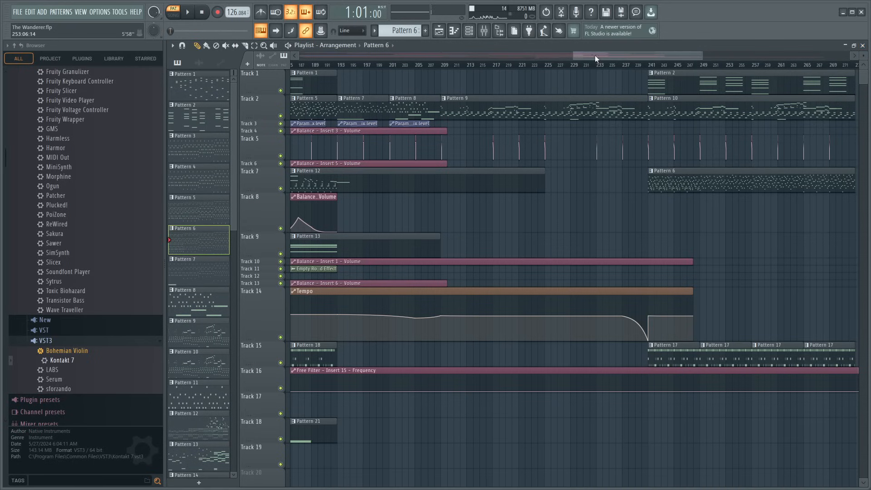
scroll(554, 68, "down", 4)
scroll(554, 68, "up", 5)
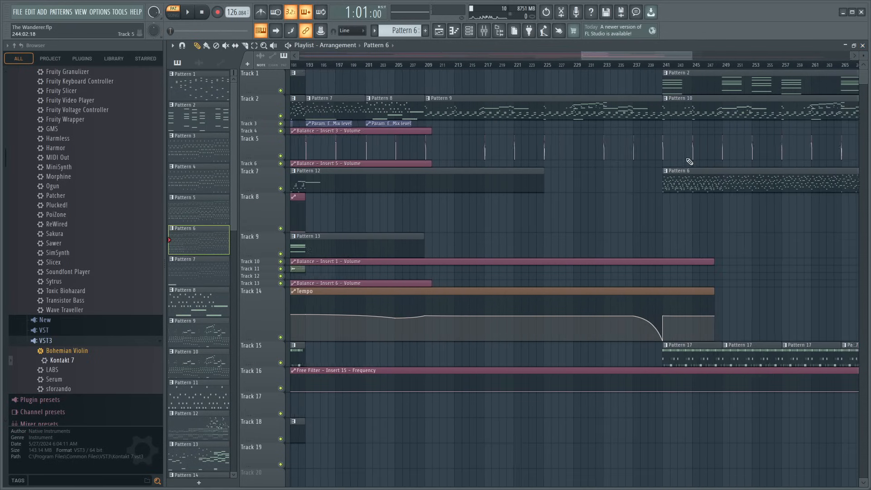
double_click(690, 175)
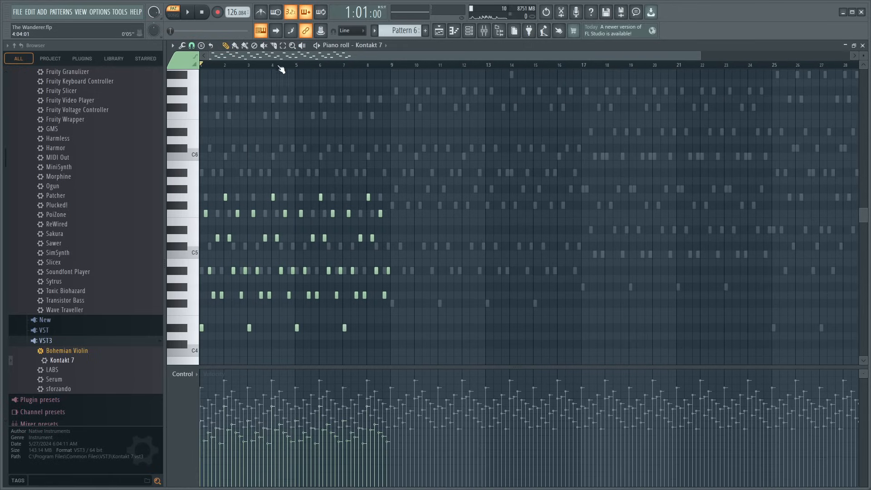
left_click(361, 65)
key("space")
scroll(370, 67, "up", 5)
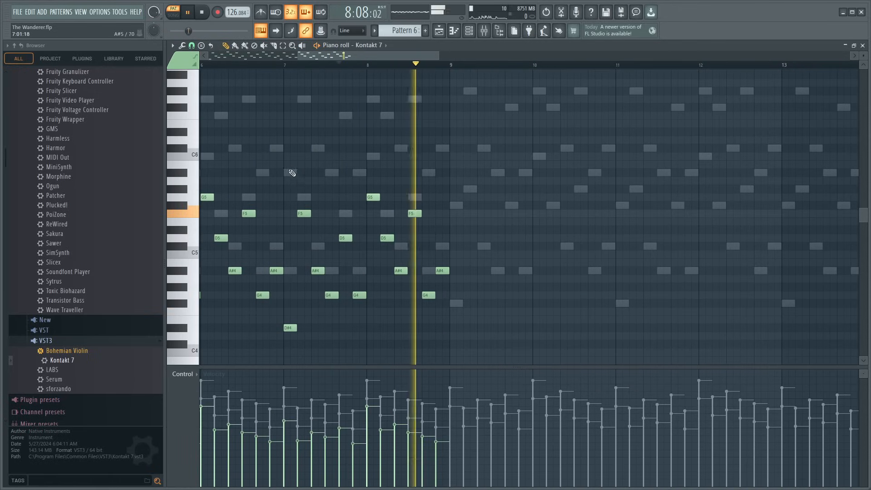
- Stop playback and copy the Kontakt 7 notes of bars 7 and 8 into bars 9 and 10 at the same pitches
left_click_drag(290, 170, 459, 332)
key("space")
left_click_drag(288, 328, 455, 328)
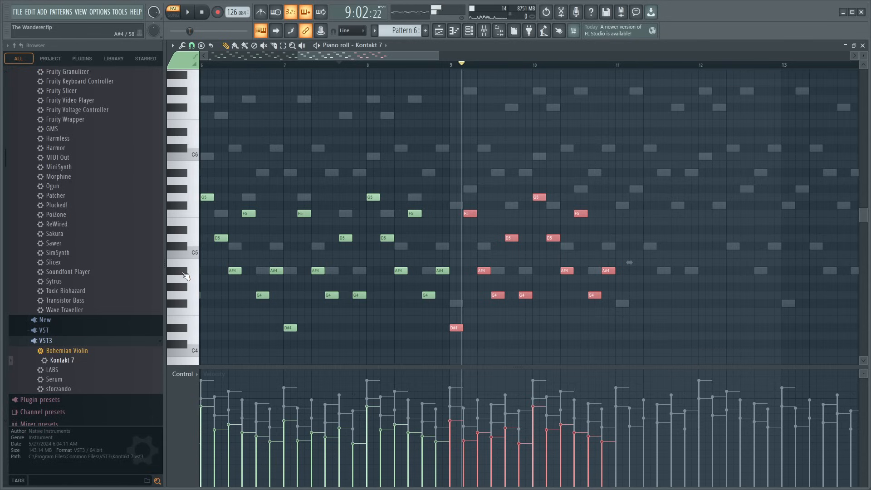
left_click(466, 312)
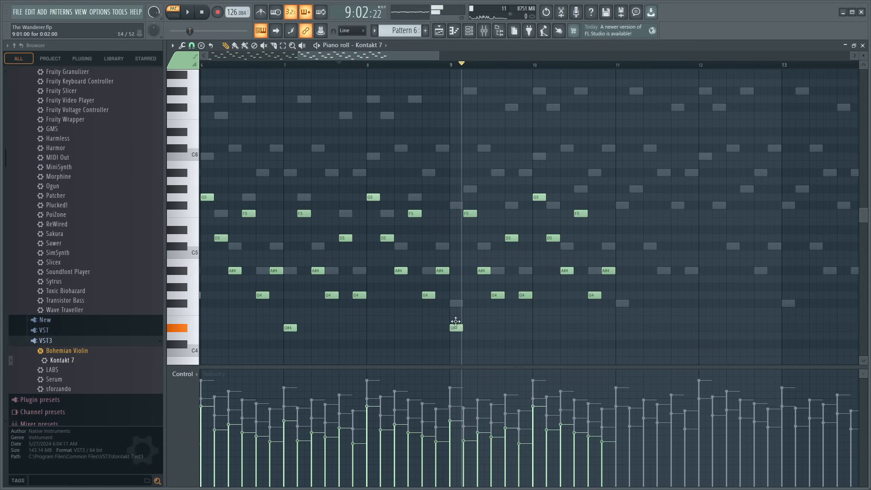
- Try out other pitches for bar 9's first note and play the Kontakt 7 part from bar 7 and from bar 9 to compare
left_click_drag(455, 322, 457, 270)
left_click_drag(180, 233, 185, 210)
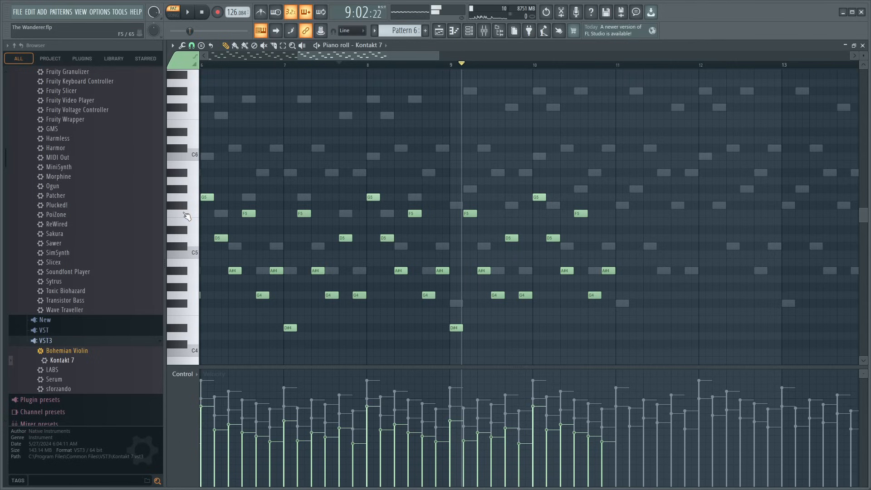
key("space")
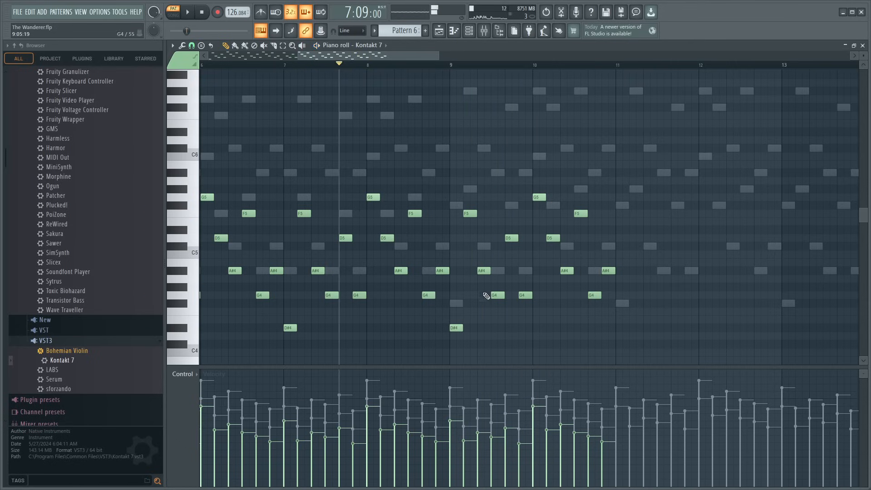
key("space")
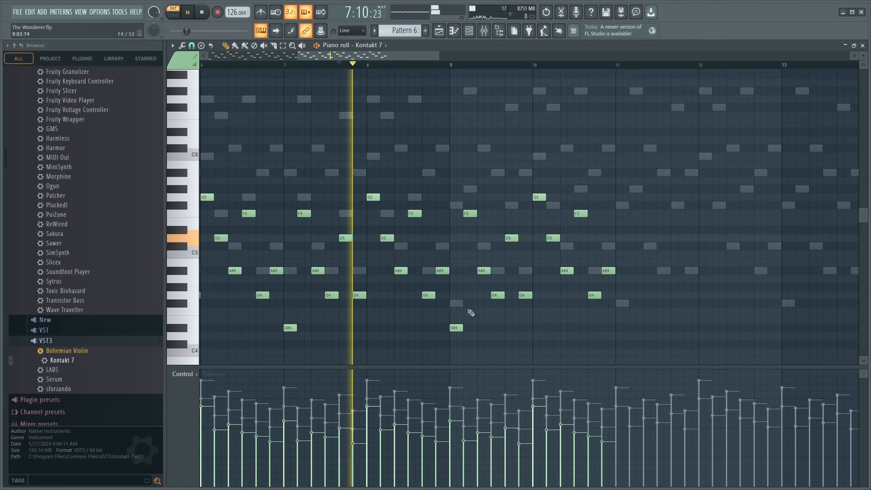
key("space")
left_click(451, 64)
key("space")
key("space")
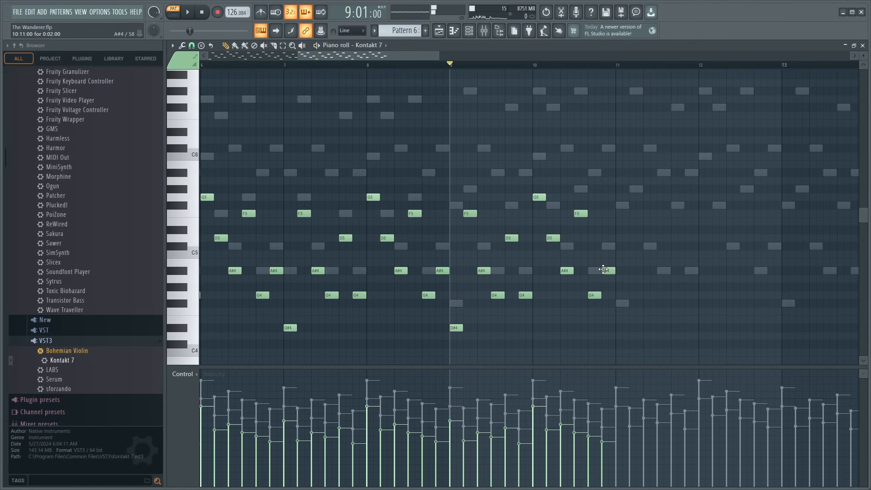
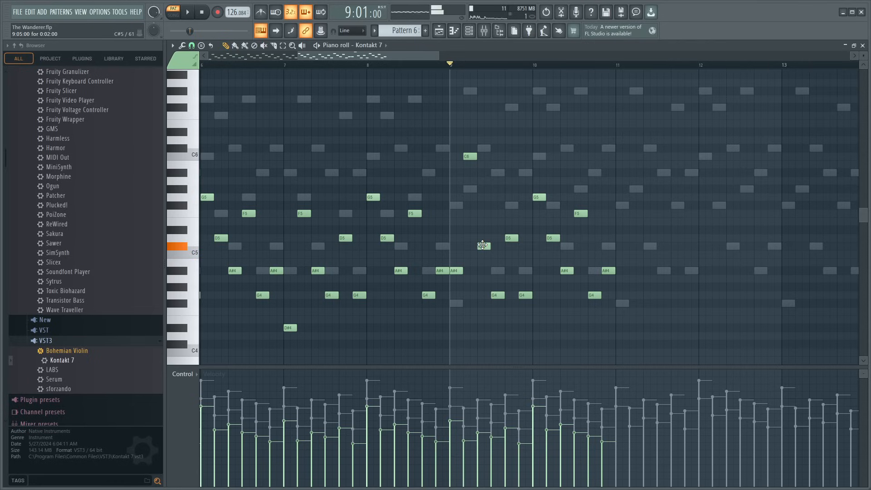
- Raise the inner notes of the bar 9 and 10 arpeggio to F5 and C#5 and play it from bar 9
left_click_drag(483, 245, 485, 207)
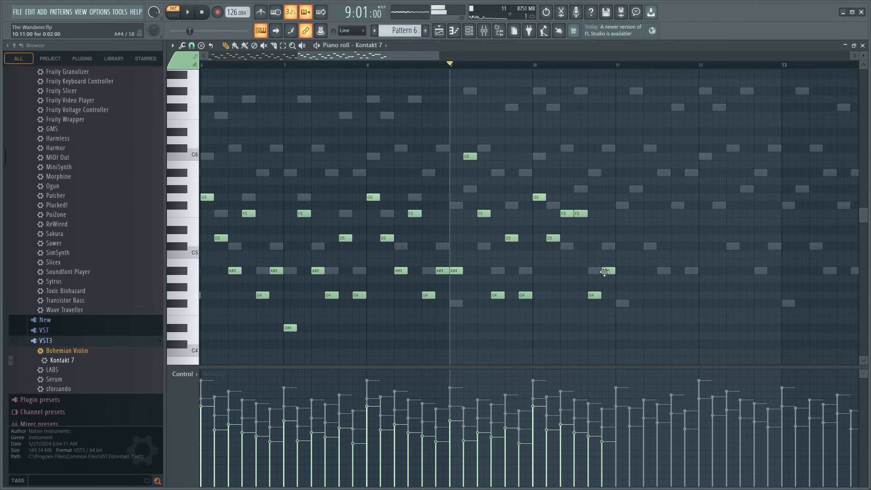
left_click_drag(607, 272, 604, 220)
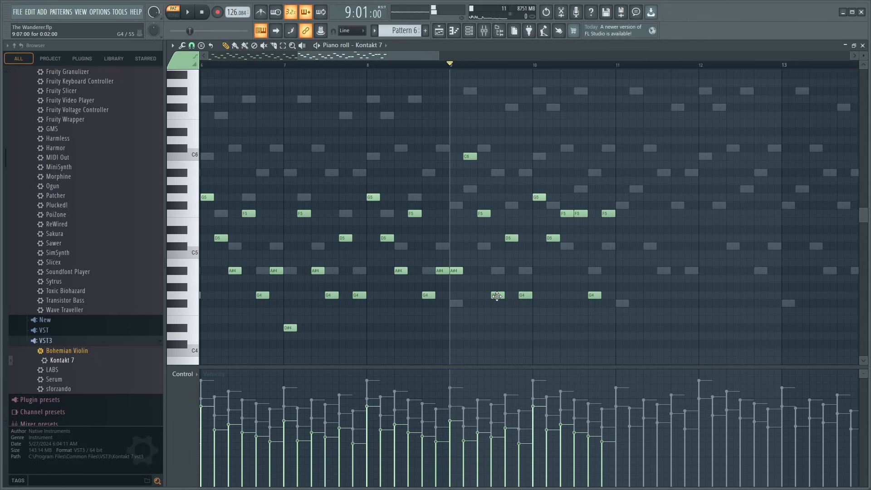
left_click_drag(497, 296, 496, 247)
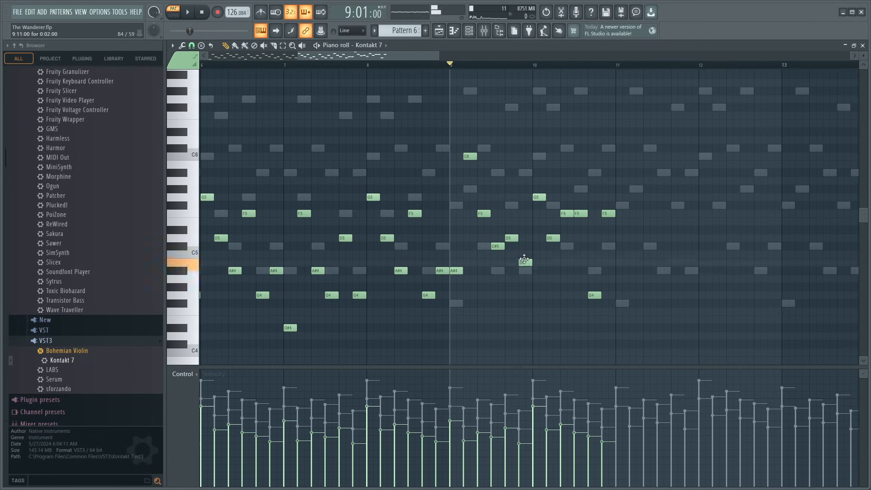
left_click_drag(525, 259, 523, 244)
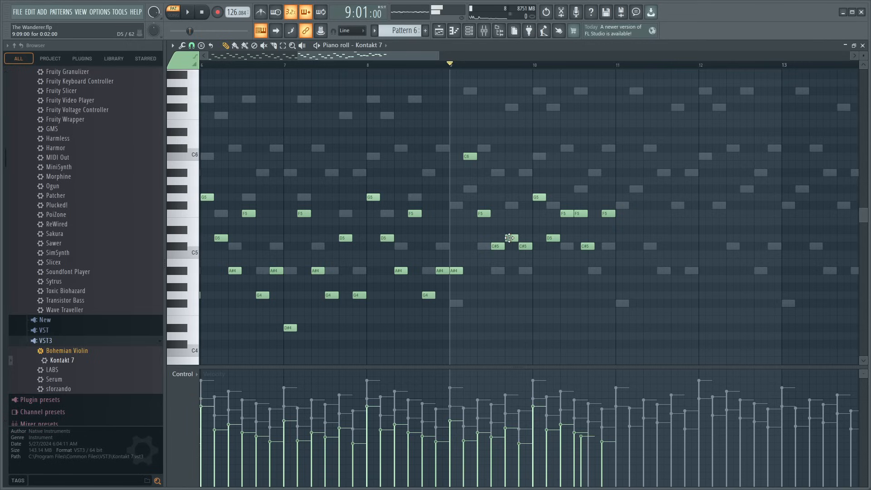
key("space")
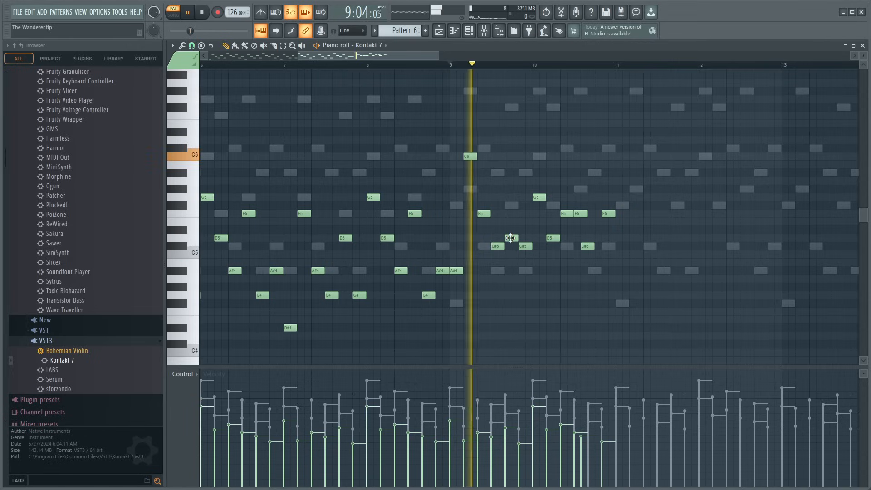
key("space")
- Raise the D5 notes in bars 9 and 10 to A#5 and the opening note of bar 10 to C#6
left_click_drag(511, 239, 509, 204)
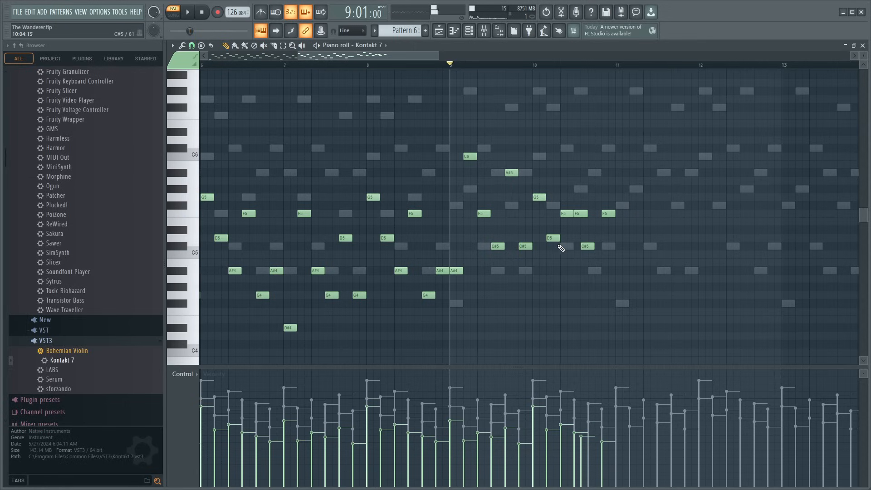
left_click_drag(555, 210, 553, 172)
key("y")
left_click_drag(467, 219, 530, 240)
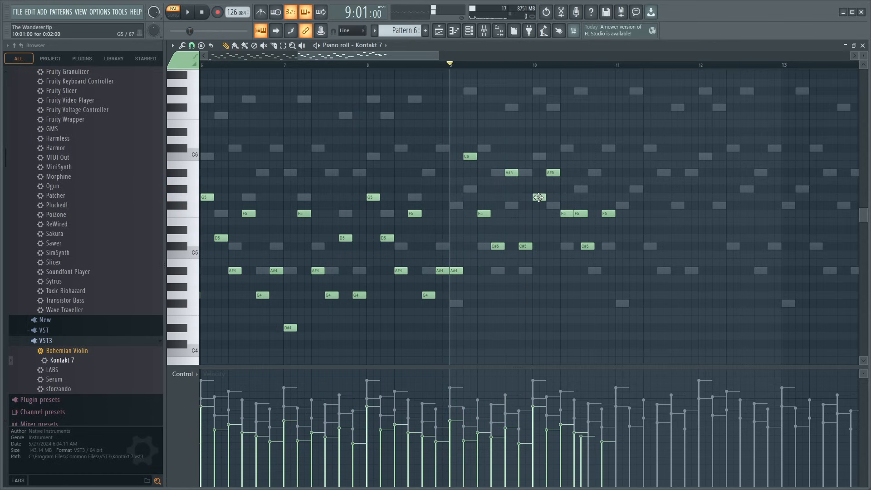
mouse_move(540, 197)
left_mouse_down()
mouse_move(534, 137)
mouse_move(554, 181)
mouse_move(569, 190)
left_mouse_up()
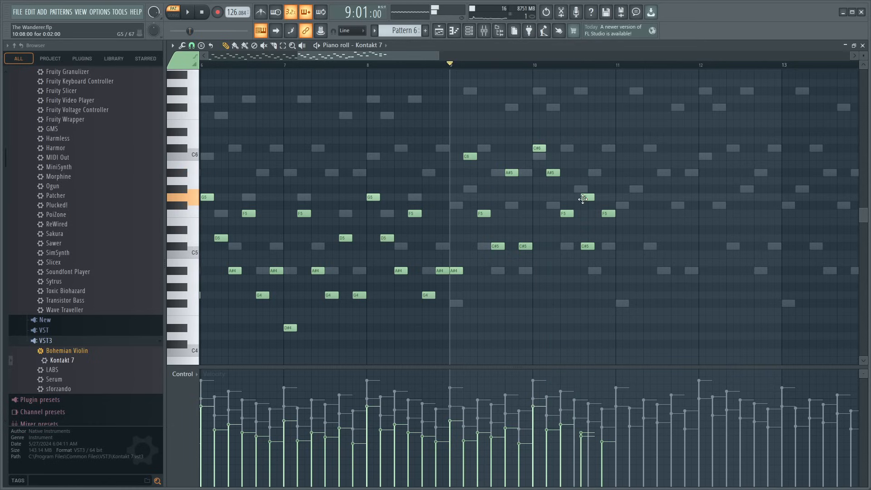
- Raise the second of the adjacent F5 notes in bar 10 to C6 and play the passage from bar 9
left_click_drag(580, 199, 604, 231)
left_click_drag(294, 295, 411, 293)
left_click_drag(579, 197, 581, 154)
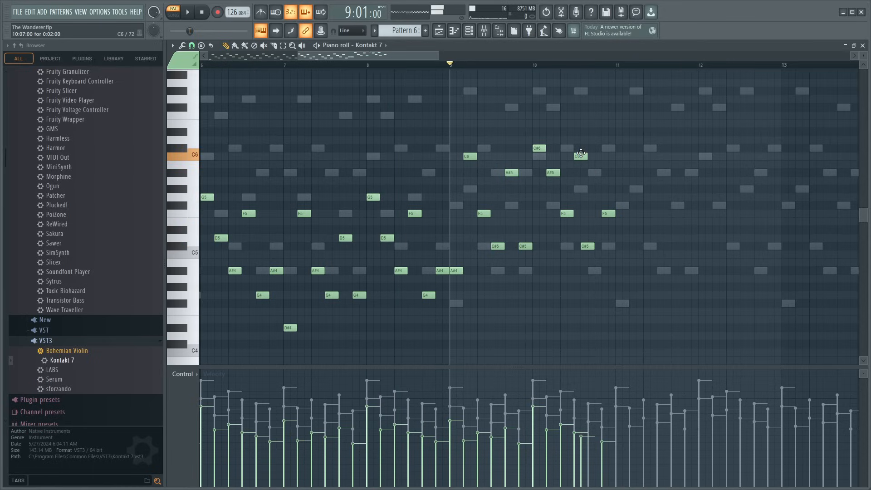
mouse_move(450, 300)
left_mouse_down()
mouse_move(409, 292)
mouse_move(449, 291)
left_mouse_up()
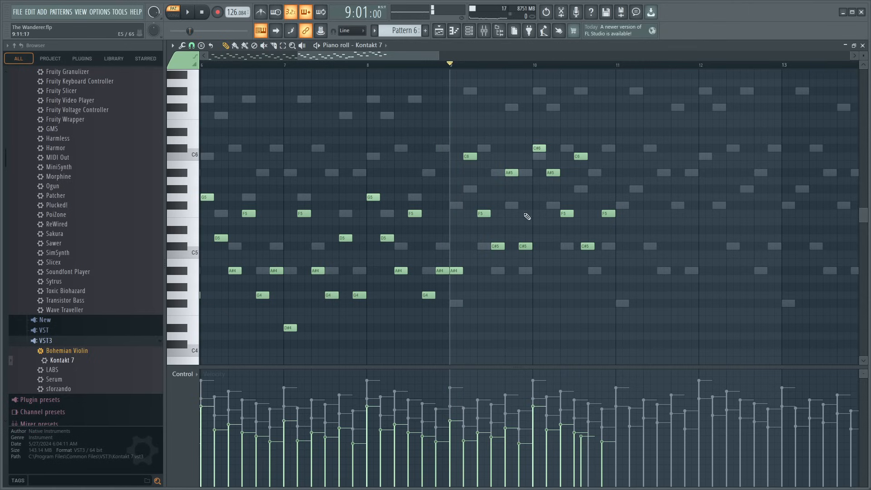
key("space")
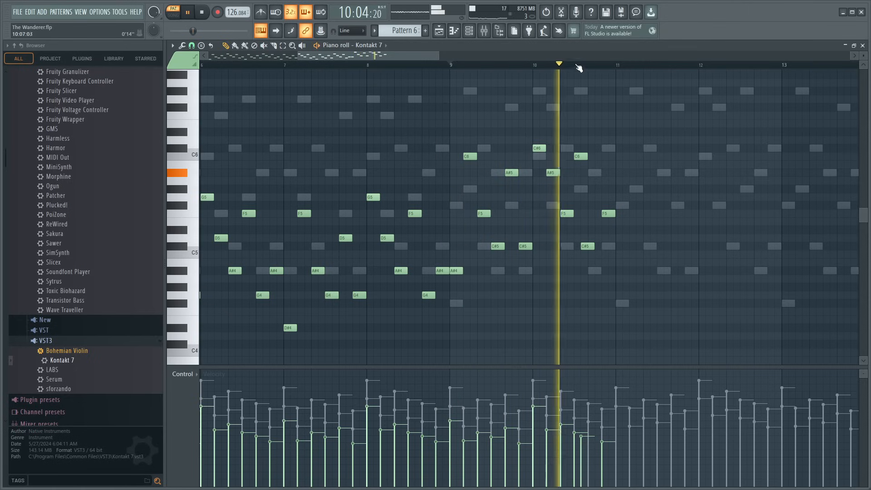
scroll(579, 67, "down", 3)
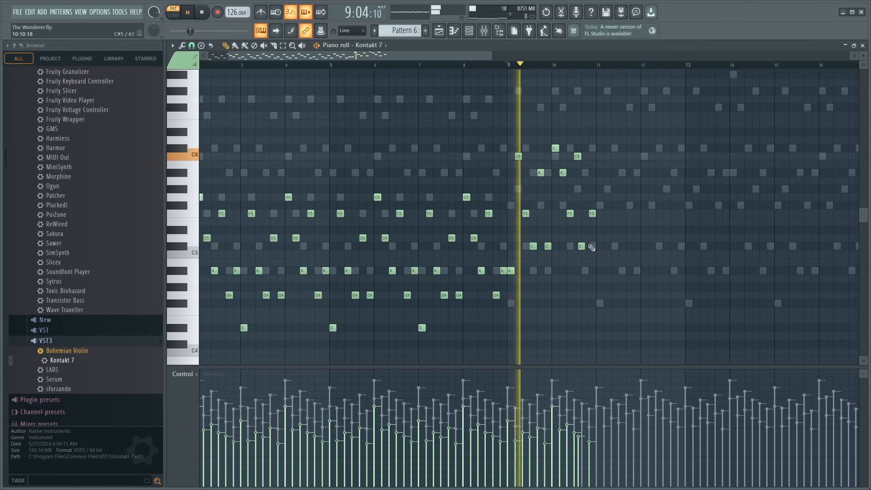
key("space")
- Select all notes in bars 9 and 10 and duplicate them into bars 11 and 12
scroll(593, 123, "up", 4)
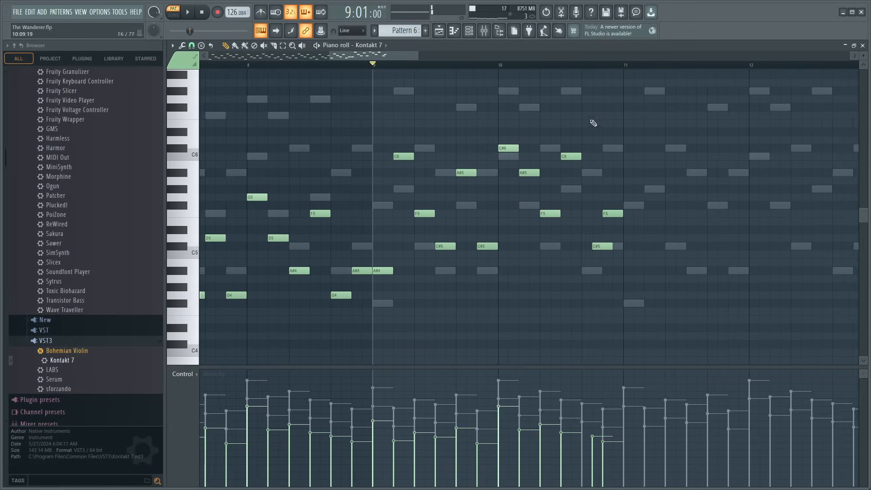
key("space")
left_click_drag(367, 105, 621, 322)
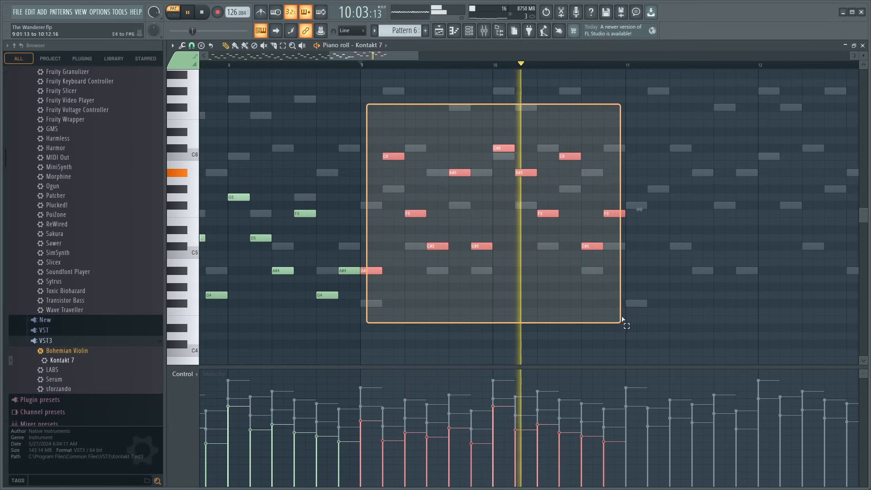
key("ctrl+b")
scroll(558, 71, "down", 1)
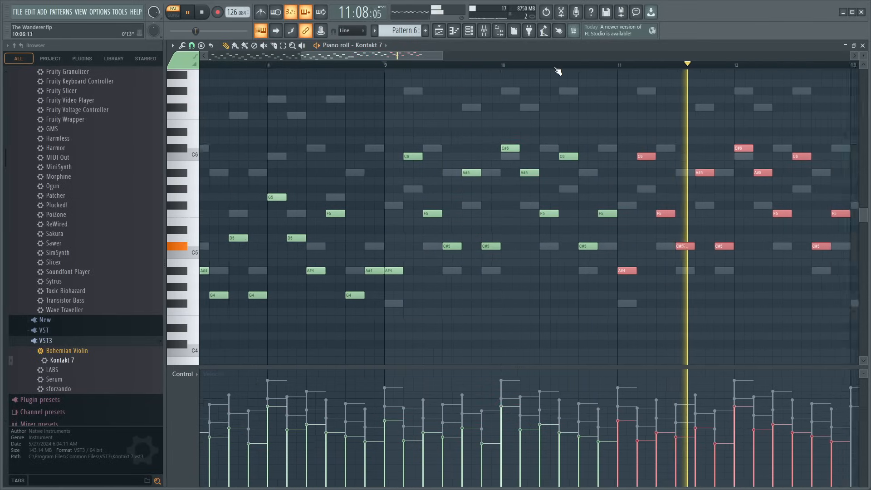
- Duplicate the selected bar 11 and 12 notes into bars 13 and 14 and transpose the copy down two semitones
scroll(448, 59, "down", 4)
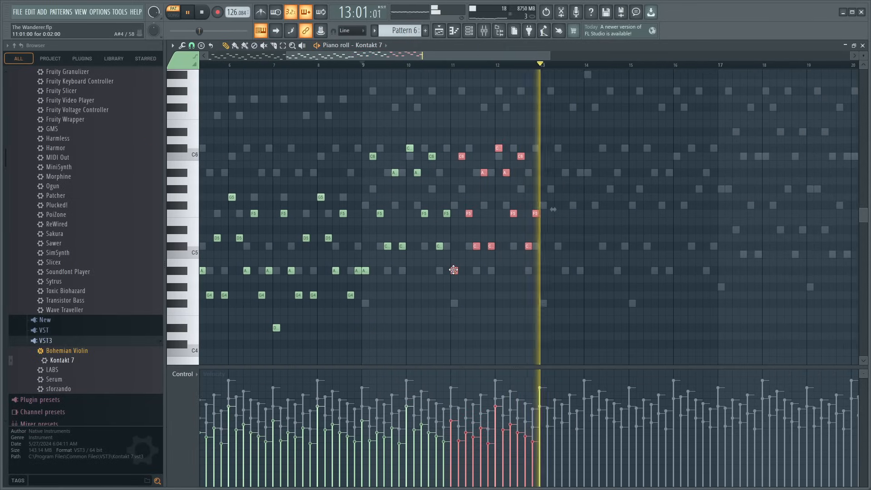
key("ctrl+b")
key("space")
key("Down")
key("Down")
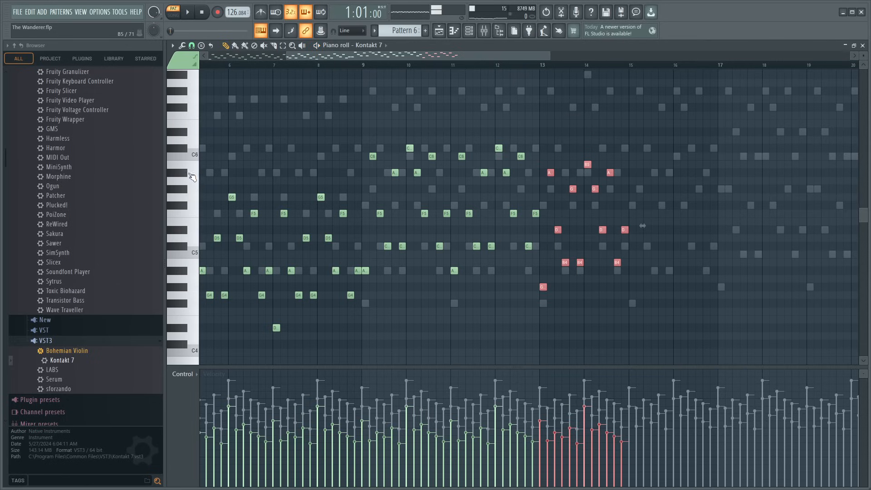
- Play the copied phrase from bar 13 and raise its three B4 notes to C5
left_click(542, 66)
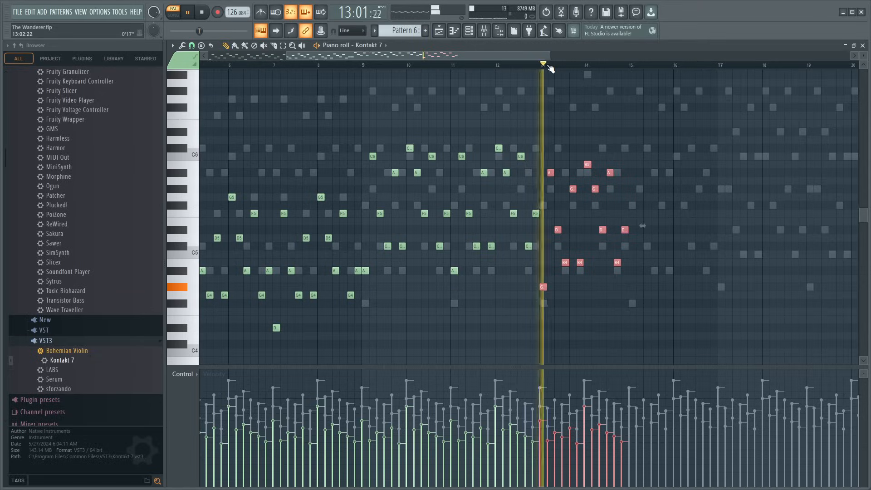
scroll(549, 68, "up", 5)
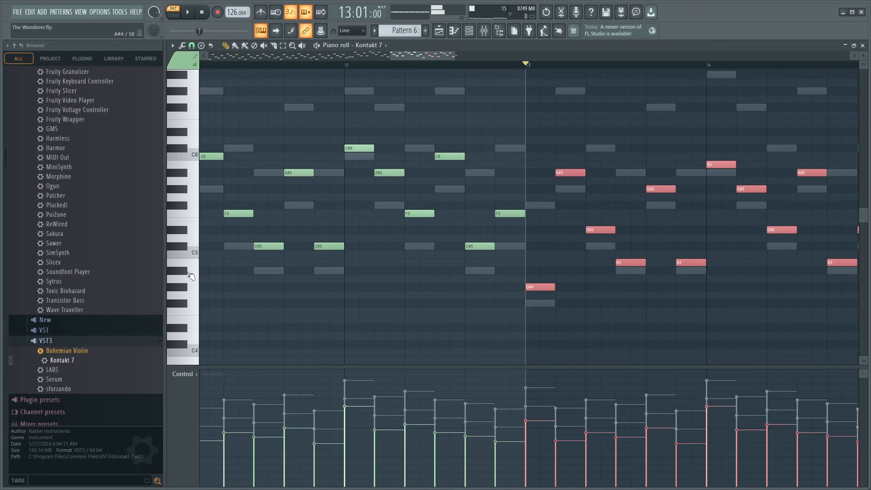
key("space")
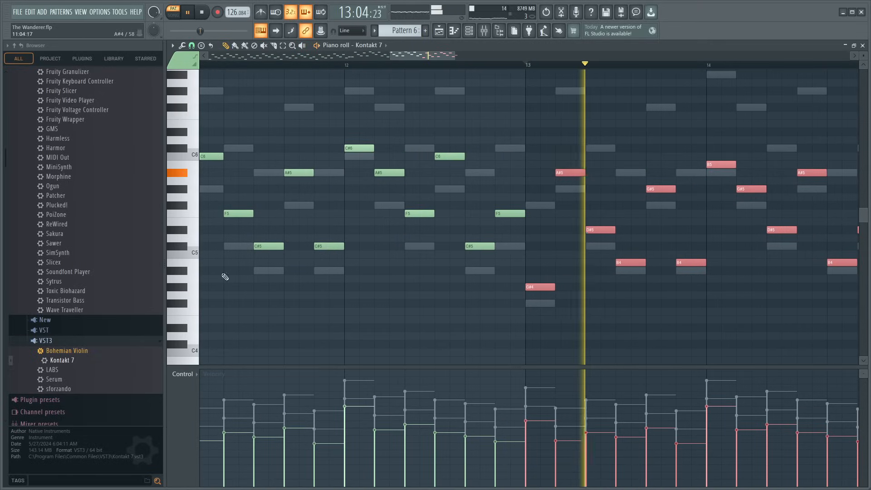
key("space")
left_click(648, 255)
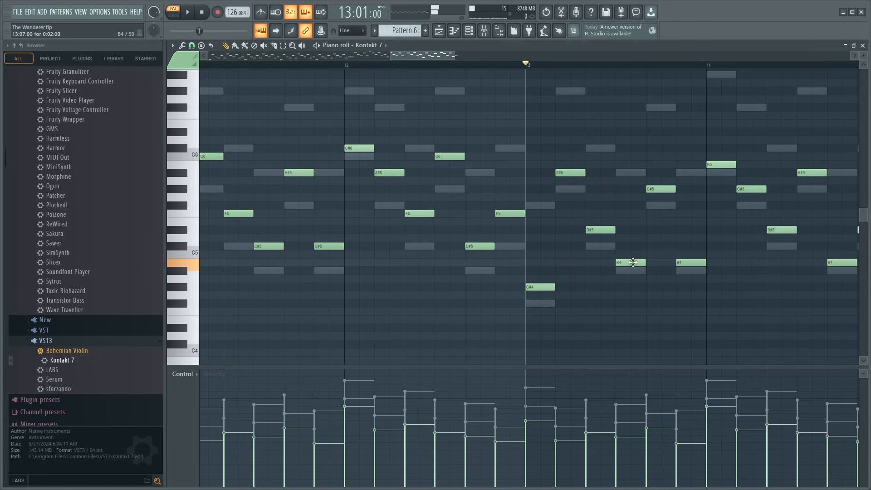
left_click_drag(633, 263, 635, 252)
left_click_drag(690, 264, 691, 255)
left_click_drag(836, 263, 835, 252)
key("space")
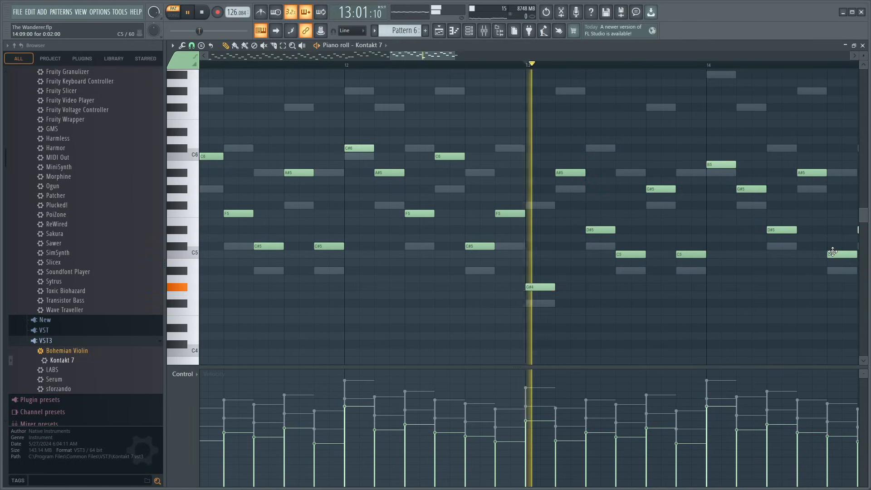
- Raise the opening note of bar 14 from B5 to C6 while playing the phrase
scroll(503, 67, "down", 2)
left_click(517, 65)
left_click_drag(443, 56, 469, 58)
left_click_drag(474, 164, 474, 156)
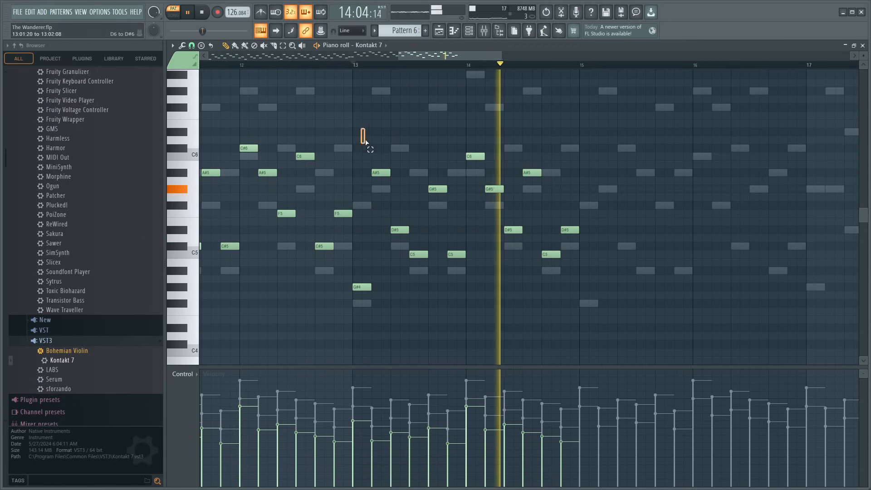
- Duplicate the notes of bars 13 and 14 into bars 15 and 16, aligned to the start of bar 15, and play them
left_click_drag(360, 132, 576, 328)
key("ctrl+b")
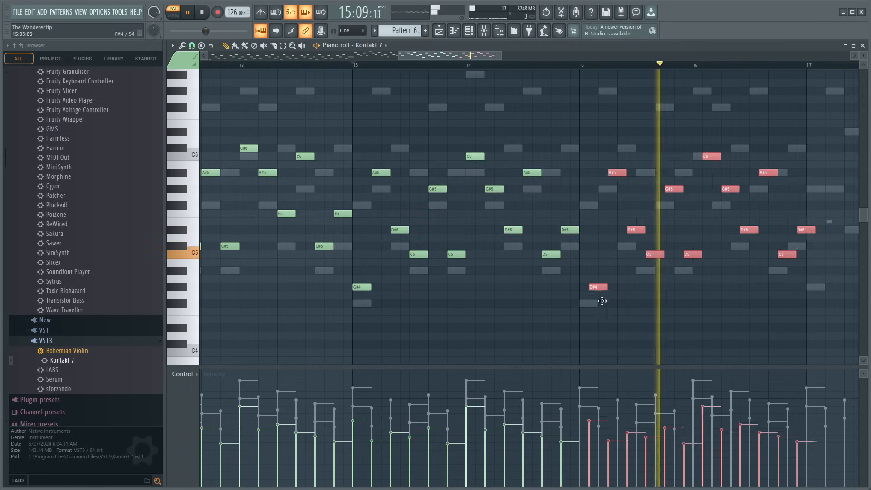
scroll(560, 71, "down", 6)
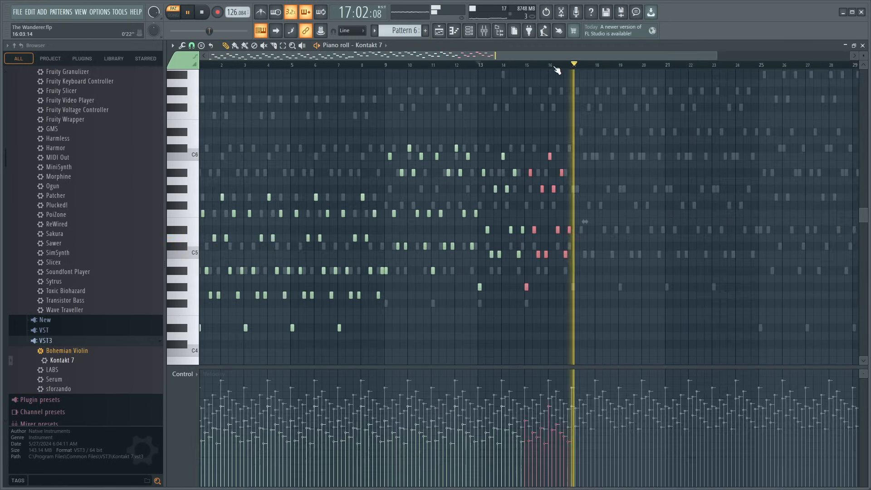
key("space")
key("space")
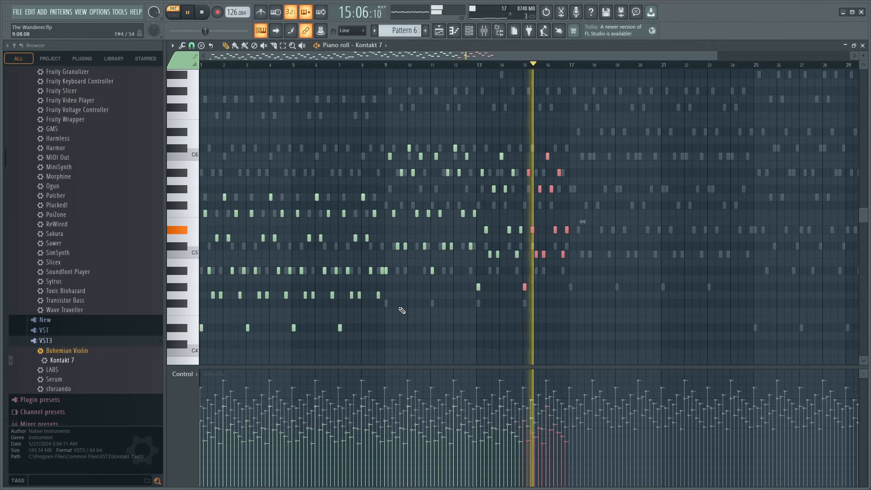
- Play the pattern from the start and review the whole note part across bars 1 to 16
scroll(404, 68, "down", 2)
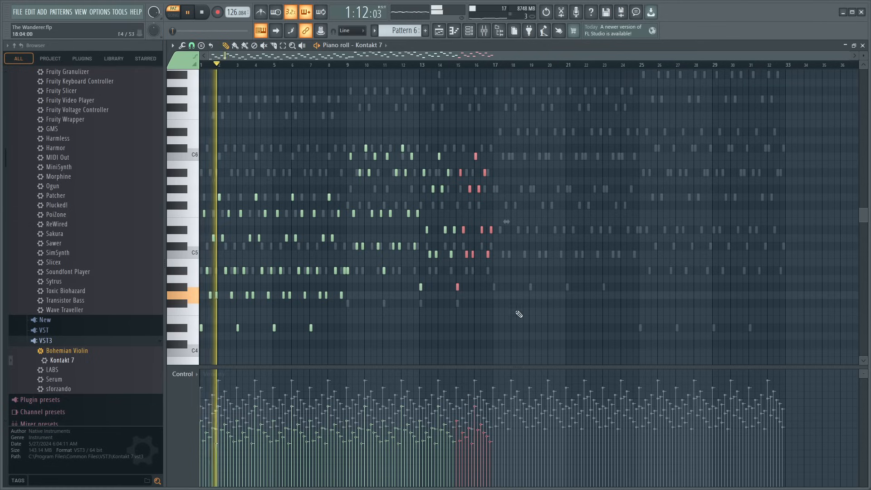
left_click_drag(513, 338, 163, 133)
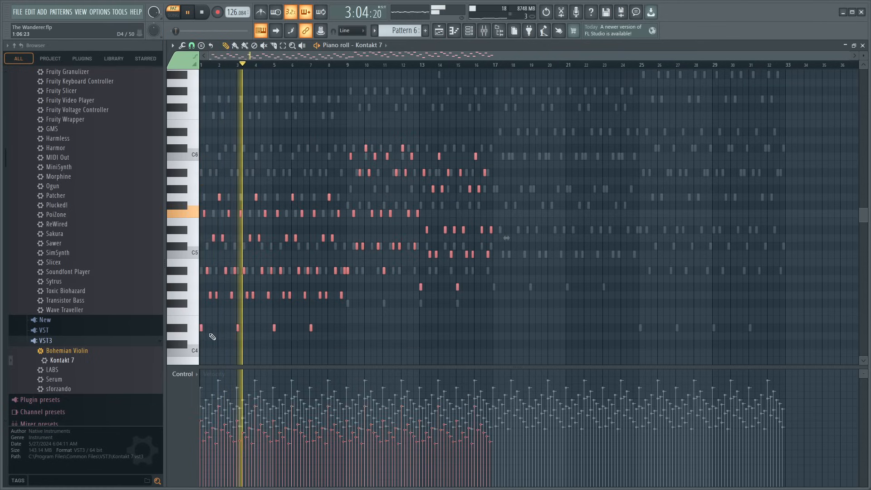
left_click(472, 346)
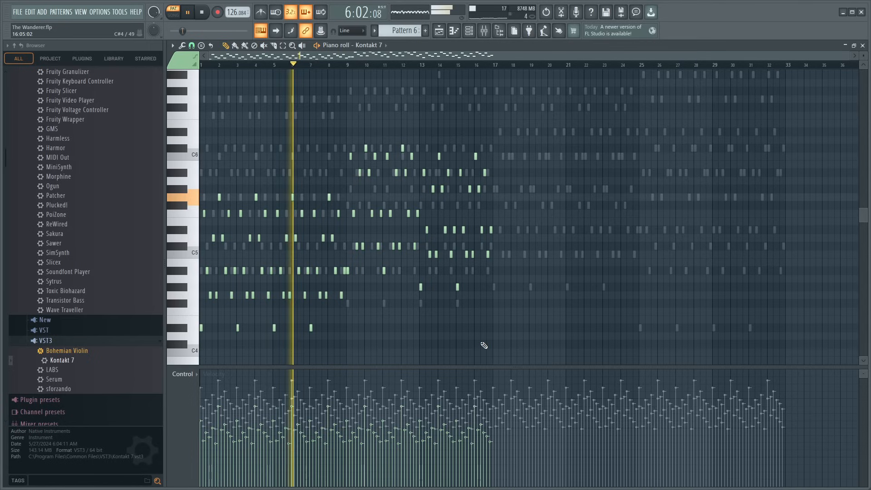
key("space")
key("space")
key("ctrl+a")
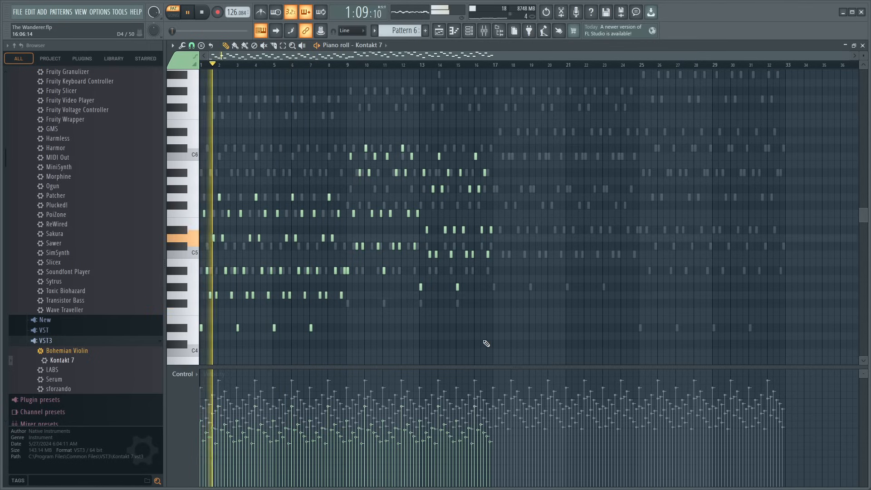
left_click(442, 337, "ctrl")
left_click_drag(315, 56, 91, 114)
key("ctrl+a")
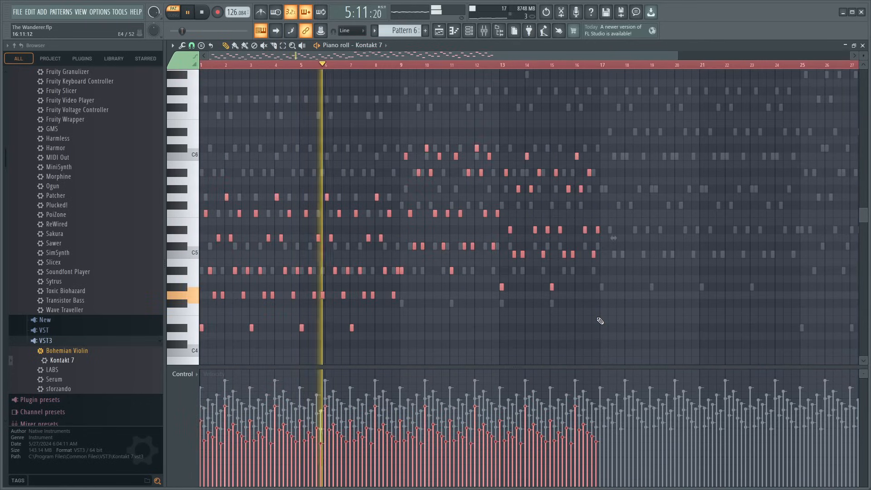
left_click(618, 321, "ctrl")
key("ctrl+d")
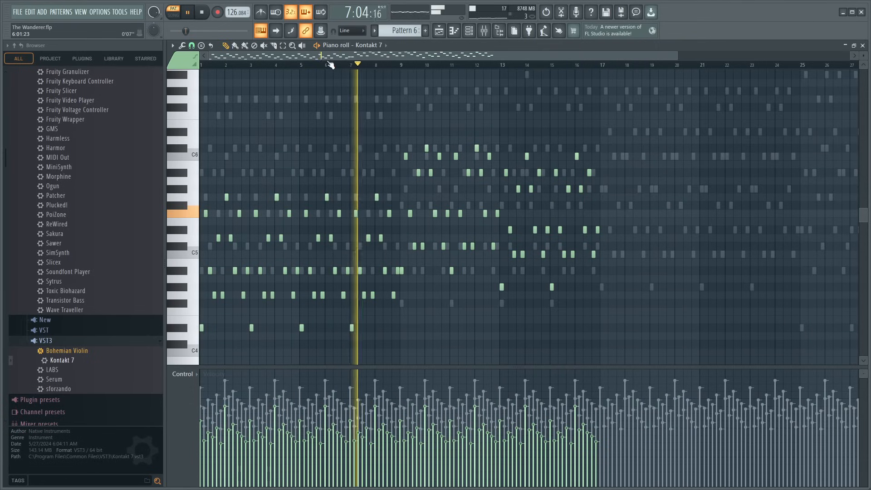
- Replace all notes of the Kontakt 7 #2 channel in Pattern 6 with the copied Kontakt 7 part
key("space")
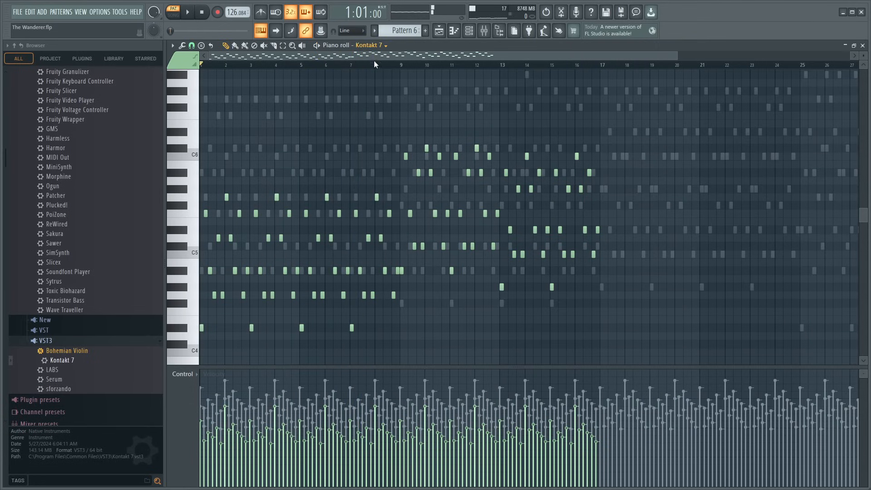
left_click(411, 266)
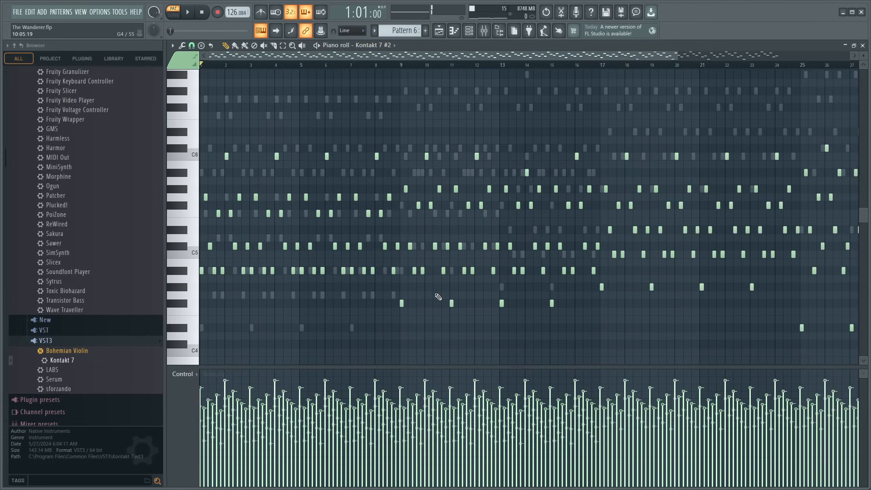
key("ctrl+a")
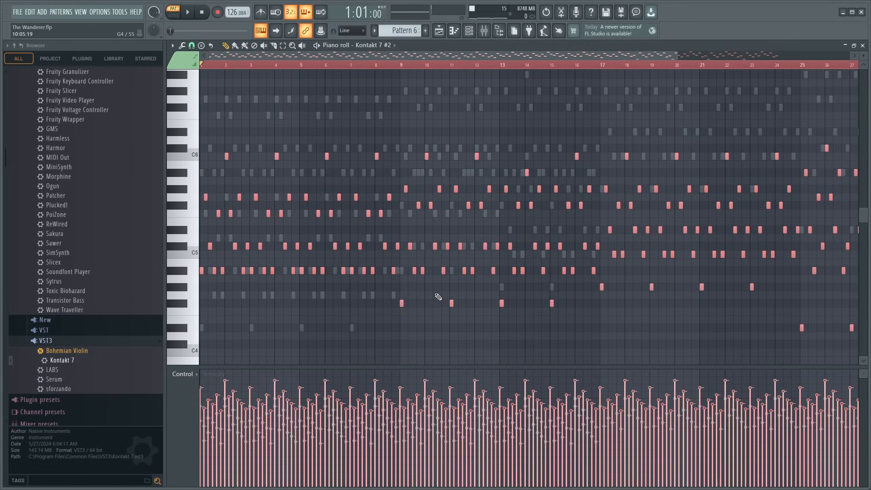
key("Delete")
key("ctrl+v")
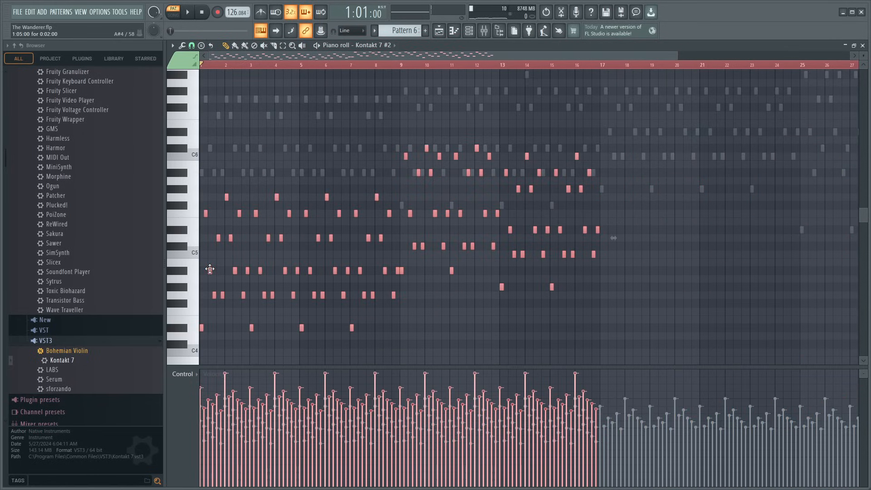
- Replace all notes of the Ample Percussion Cloudrum channel with the copied Kontakt 7 part while the pattern plays
key("space")
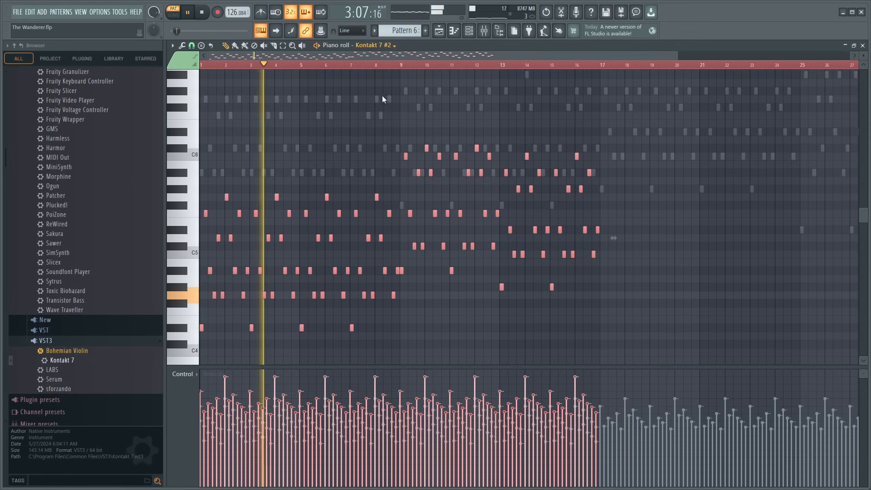
key("Up")
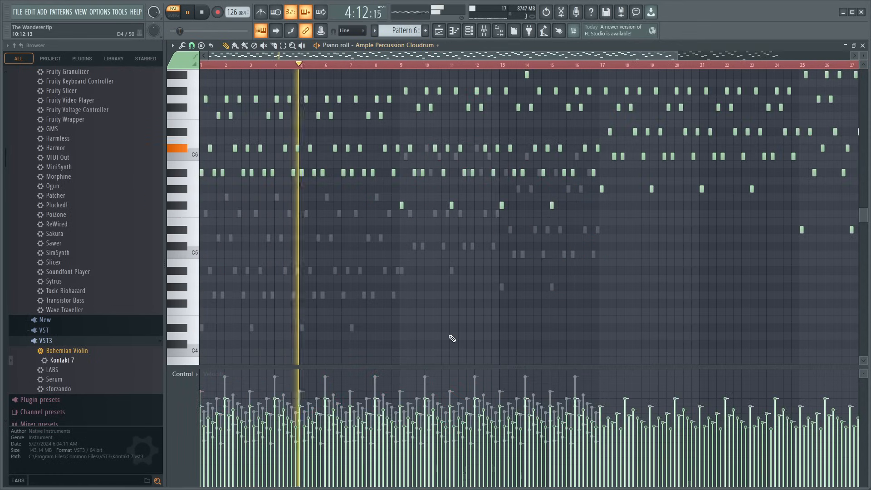
key("ctrl+a")
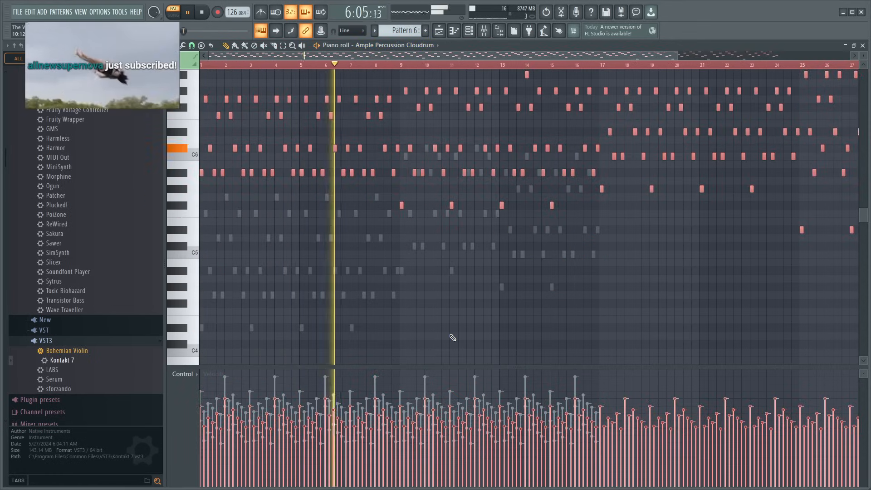
key("Delete")
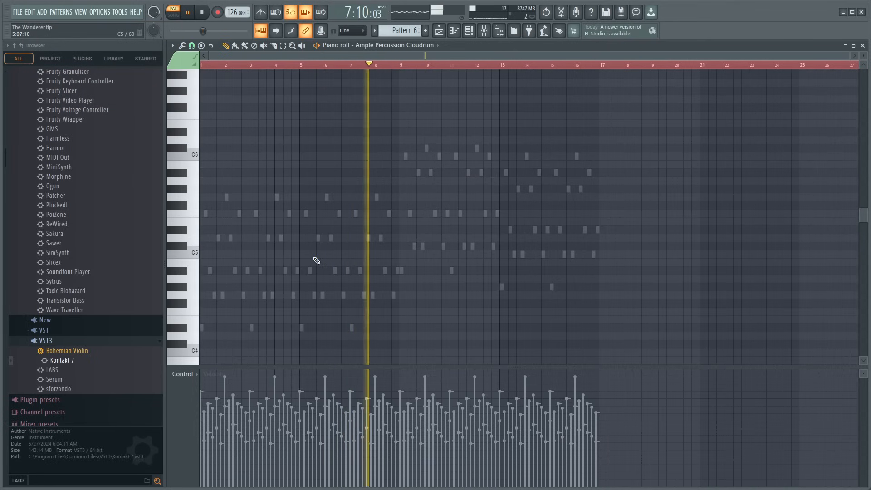
key("ctrl+v")
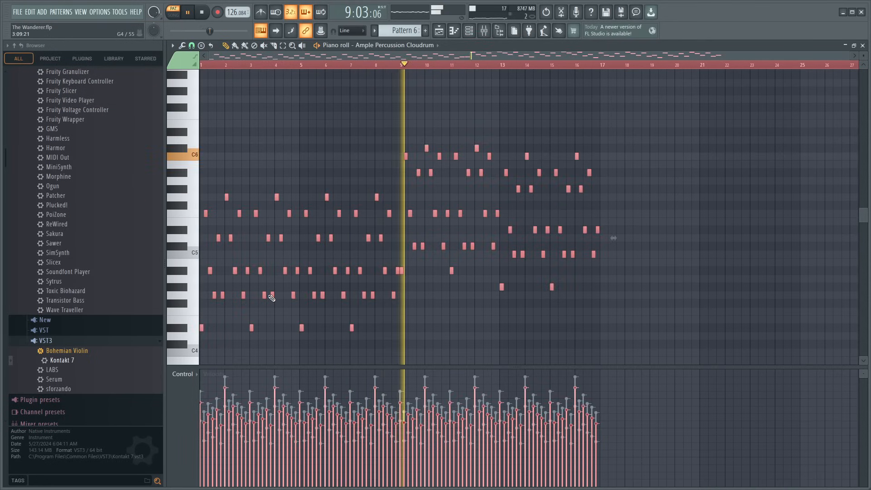
- Check the mixer, return to the playlist and play the arrangement in song mode from bar 241 to review Pattern 6 in context
left_click(494, 40)
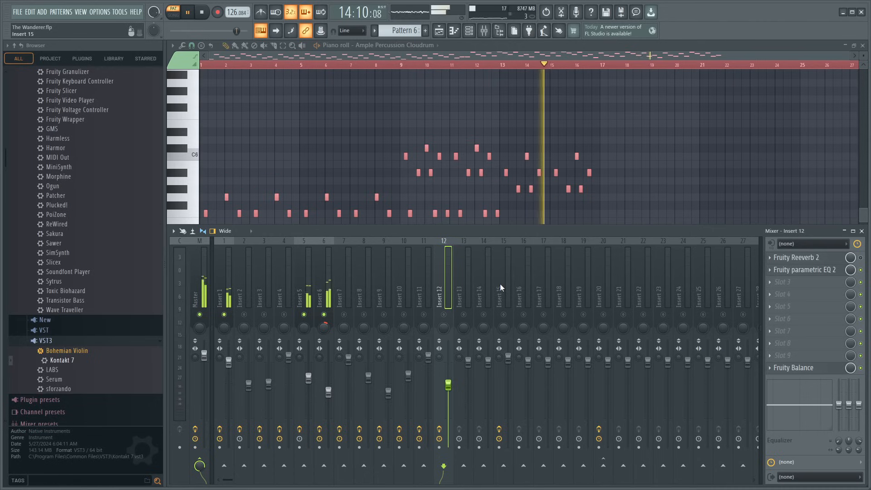
left_click(862, 232)
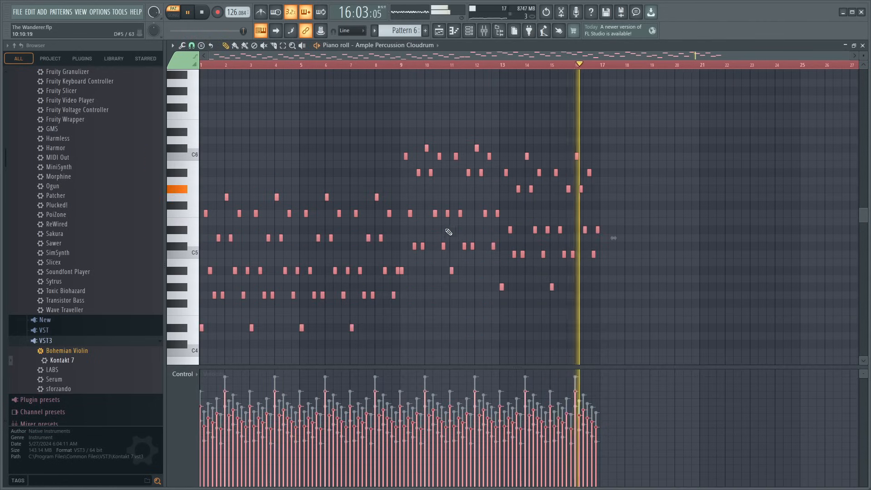
left_click(863, 46)
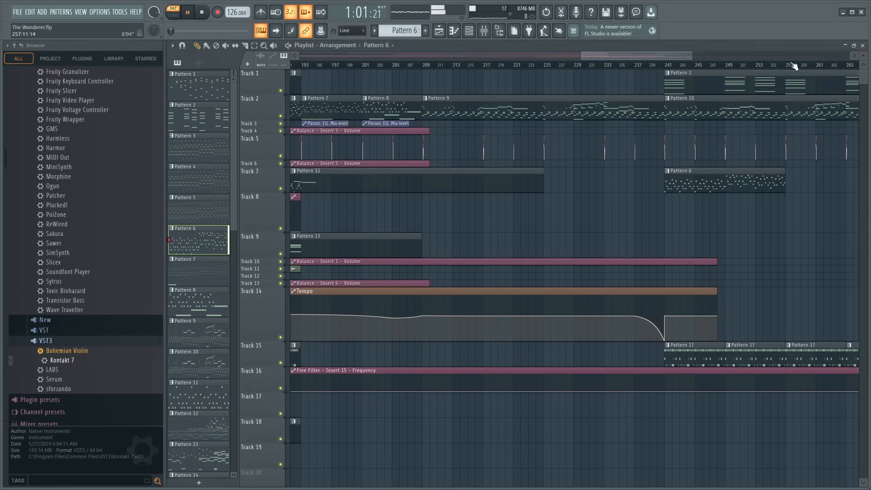
left_click(667, 65)
scroll(669, 64, "up", 2)
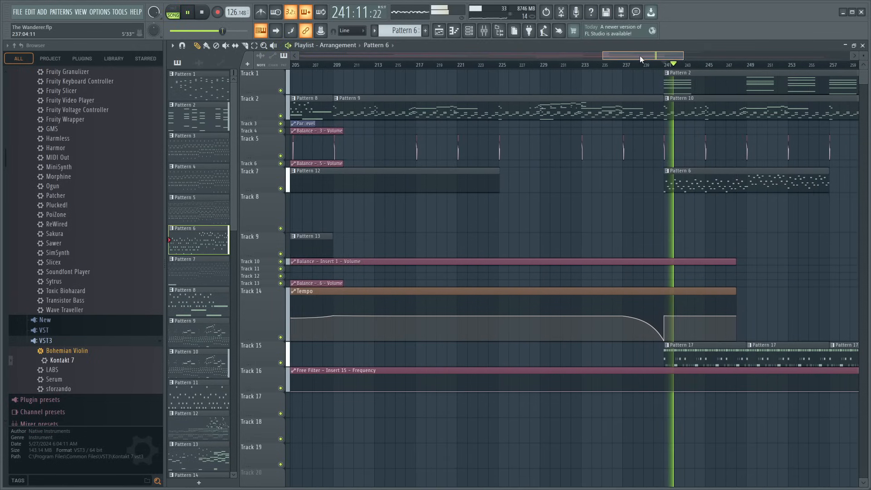
left_click_drag(640, 55, 672, 66)
left_click(482, 32)
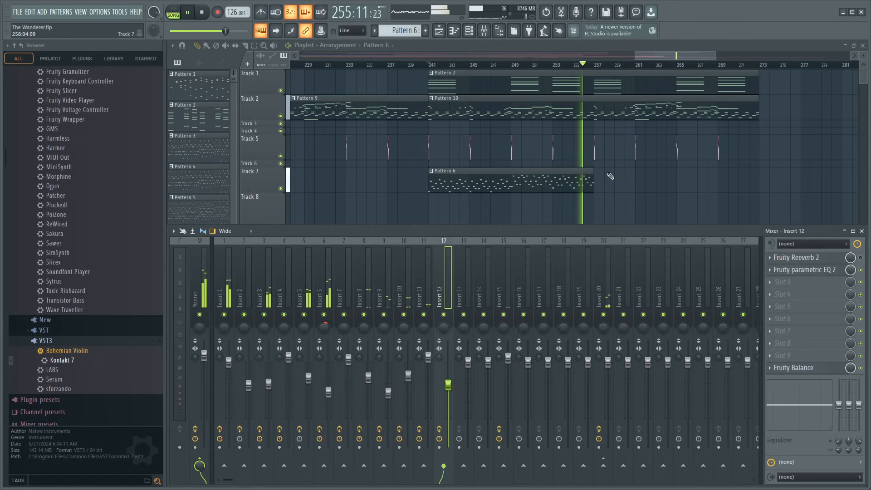
key("space")
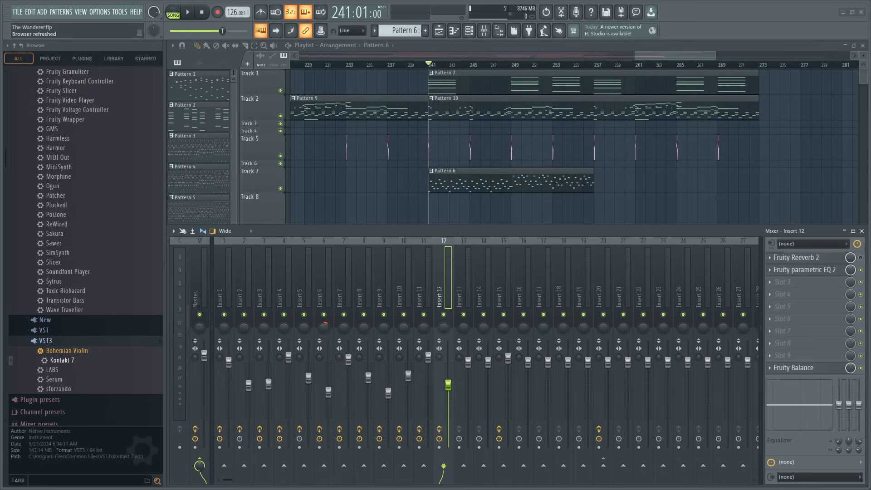
- Mute and unmute Track 7 in the playlist while playing from bar 241 to compare the section with and without Pattern 6
key("F9")
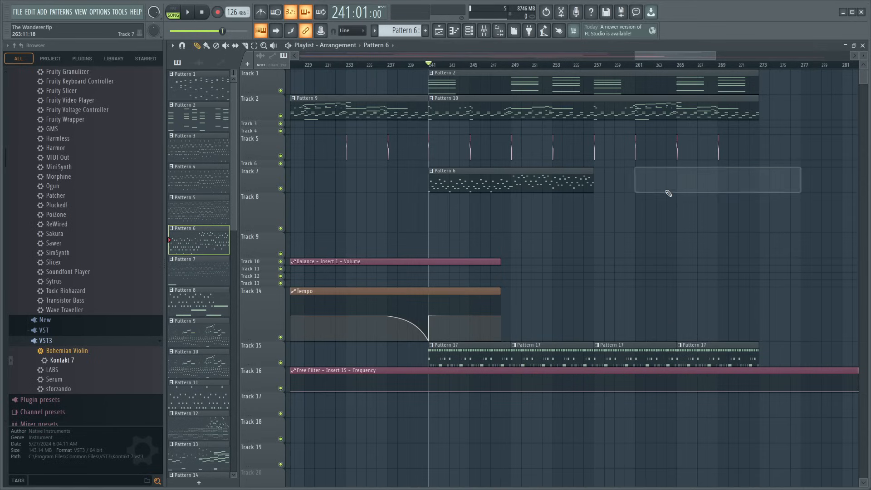
left_click(280, 187, "ctrl")
key("space")
left_click(281, 189, "ctrl")
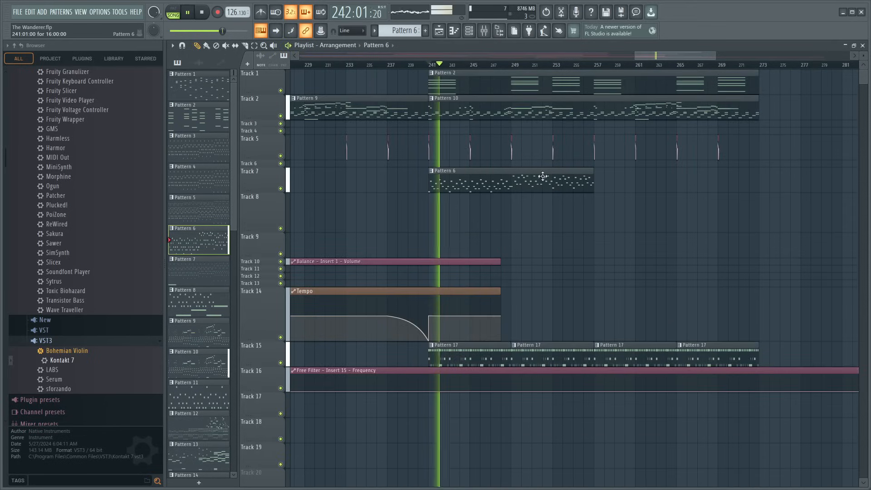
key("space")
- Open the Pattern 6 clip on Track 7 and delete all notes of the Kontakt 7 #2 channel
double_click(543, 176)
scroll(367, 69, "up", 2)
scroll(370, 47, "down", 1)
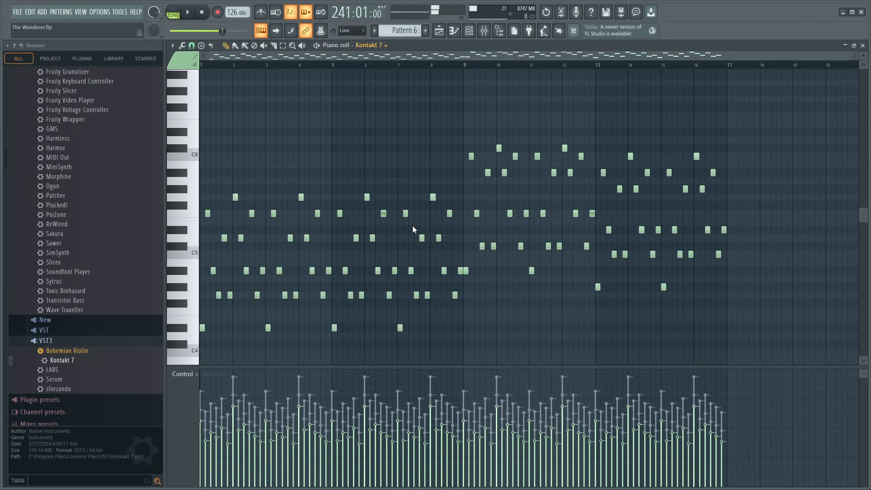
key("ctrl+a")
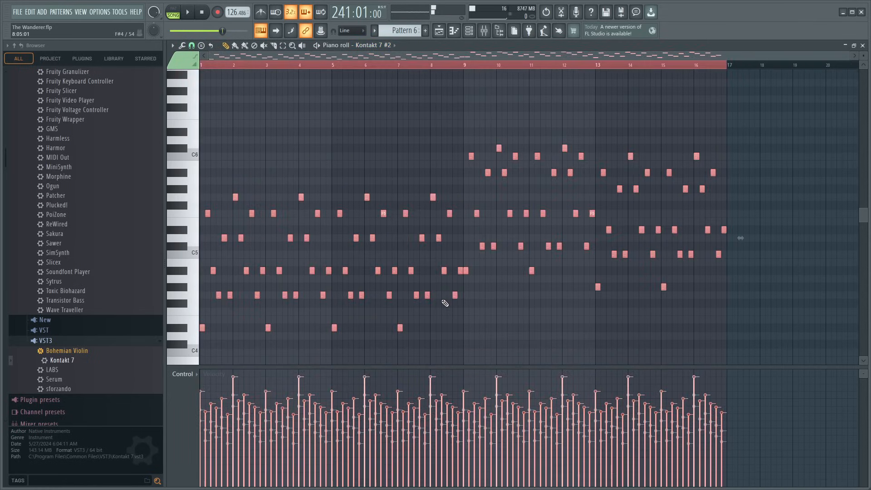
key("Delete")
- Play the arrangement from bar 241, return to the full playlist and listen from about bar 160 for comparison
key("space")
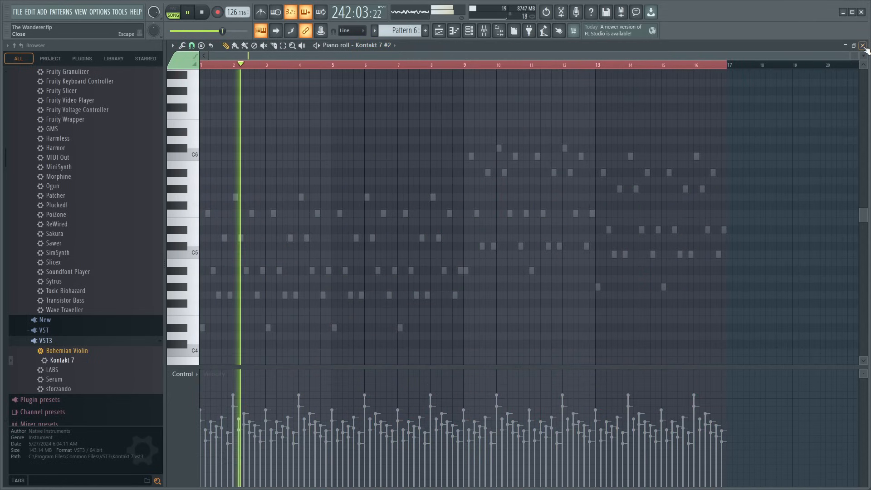
key("F5")
scroll(437, 69, "down", 8)
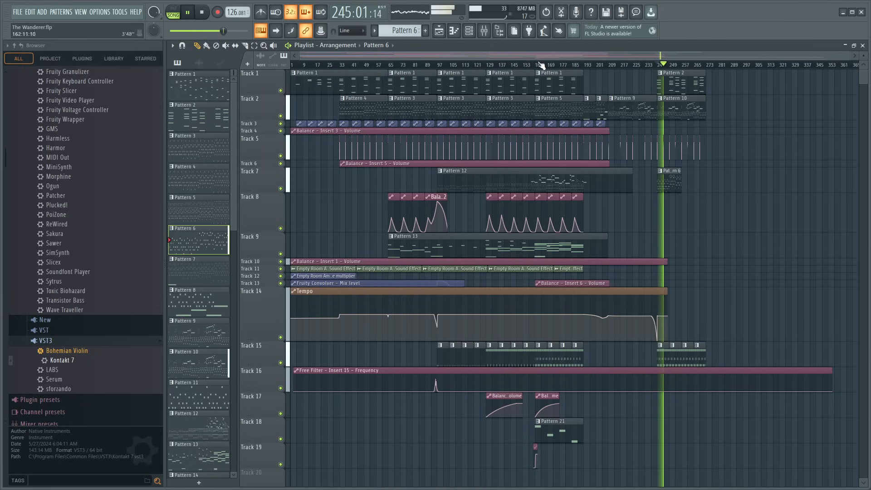
left_click(538, 66)
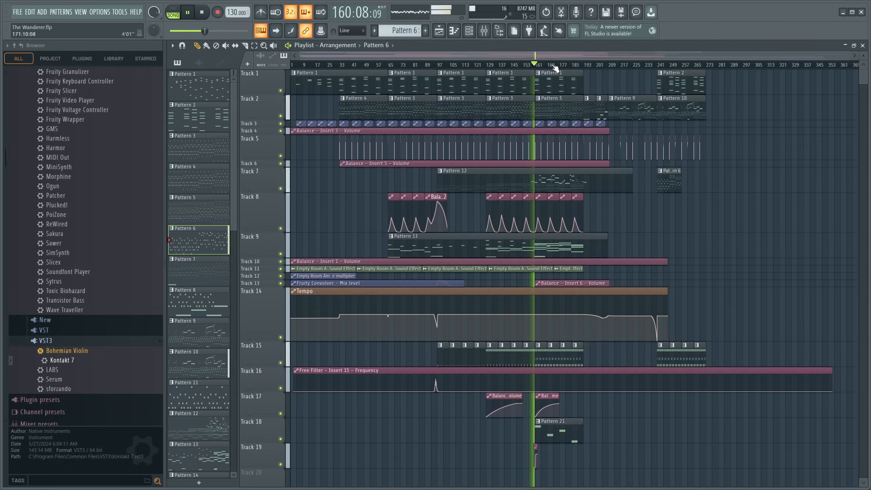
- Open the Kontakt 7 notes of the Pattern 10 clip on Track 2, examine the melody and play from bar 241
double_click(681, 108)
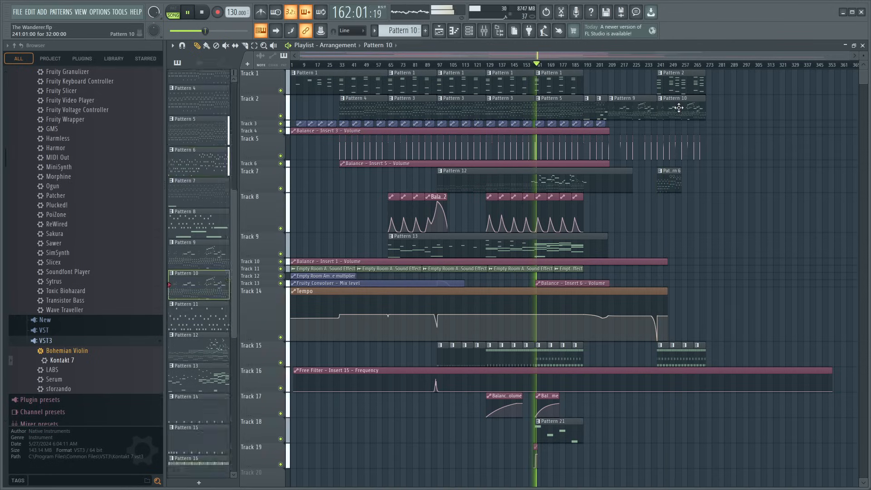
scroll(455, 69, "down", 2)
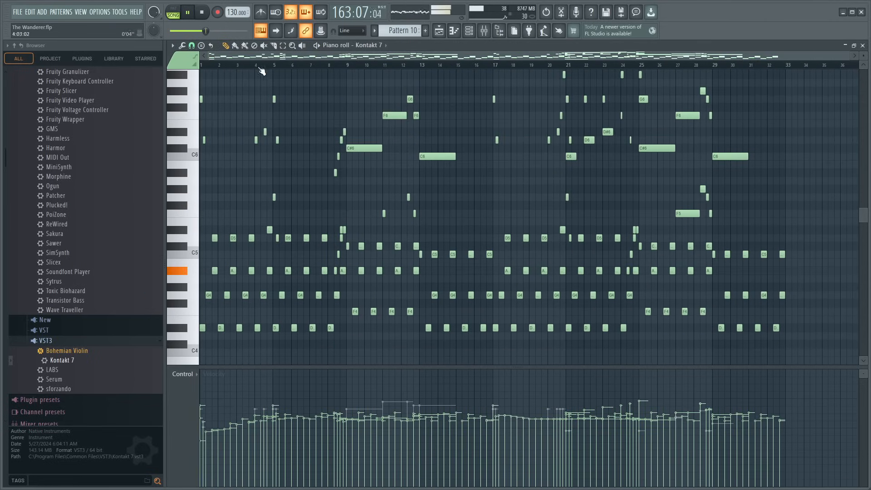
scroll(224, 85, "up", 4)
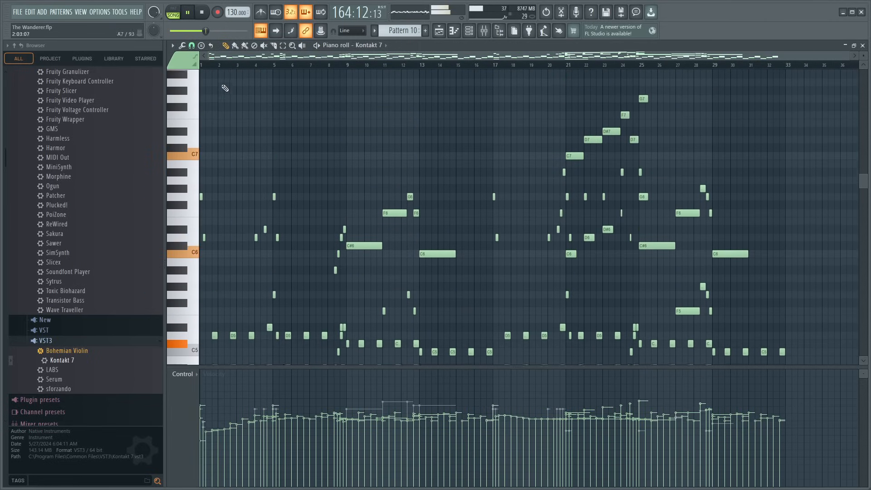
key("space")
key("space")
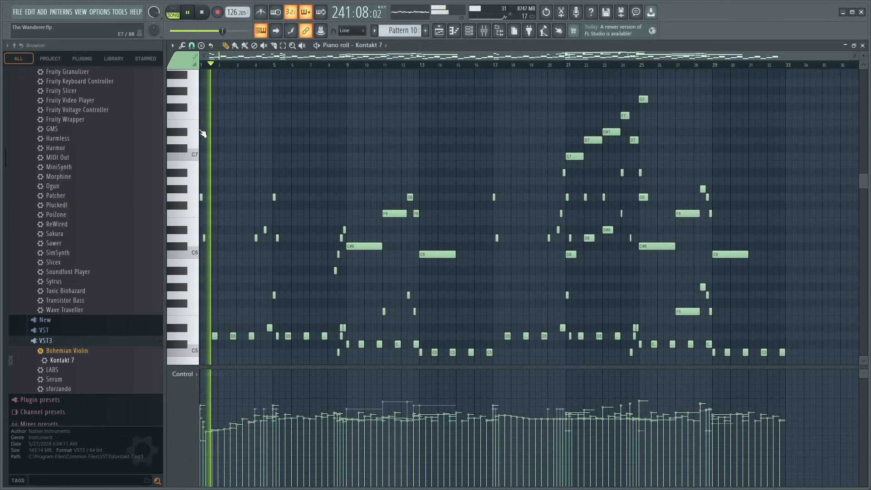
- Select the melody notes and their lower octave doublings up to bar 13 of Pattern 10 and raise their velocities together while listening
left_click_drag(202, 129, 452, 306)
scroll(291, 67, "up", 3)
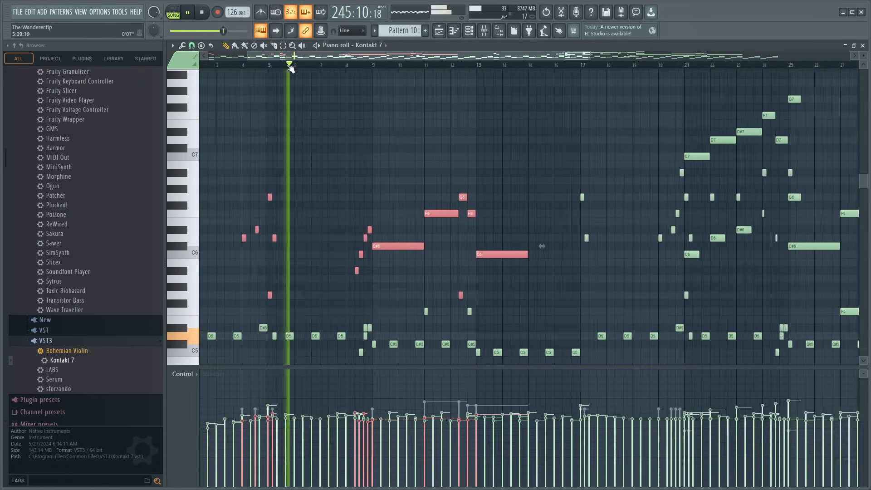
left_click_drag(276, 316, 270, 339)
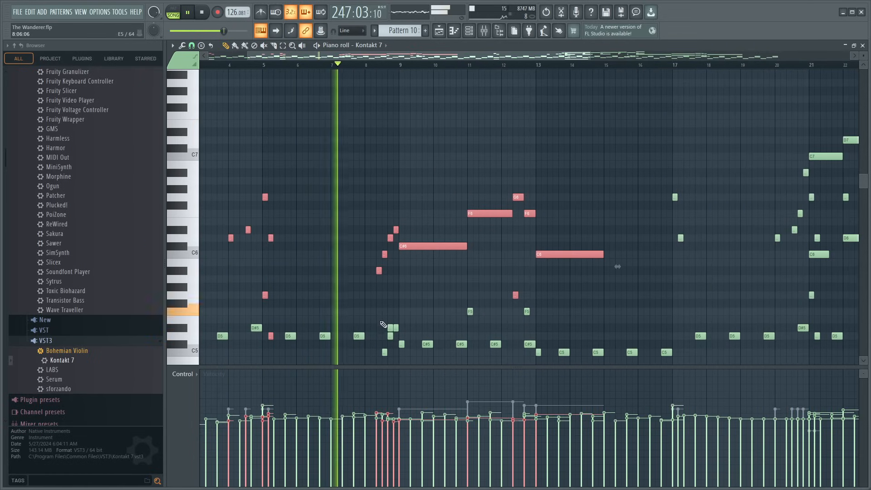
left_click_drag(381, 324, 397, 347)
left_click_drag(467, 302, 476, 315)
left_click_drag(539, 294, 541, 352)
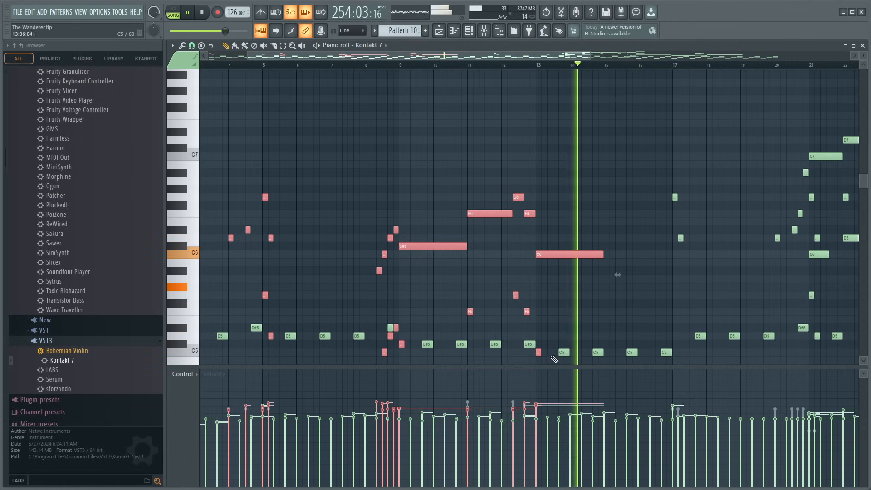
scroll(540, 354, "up", 4)
key("space")
key("space")
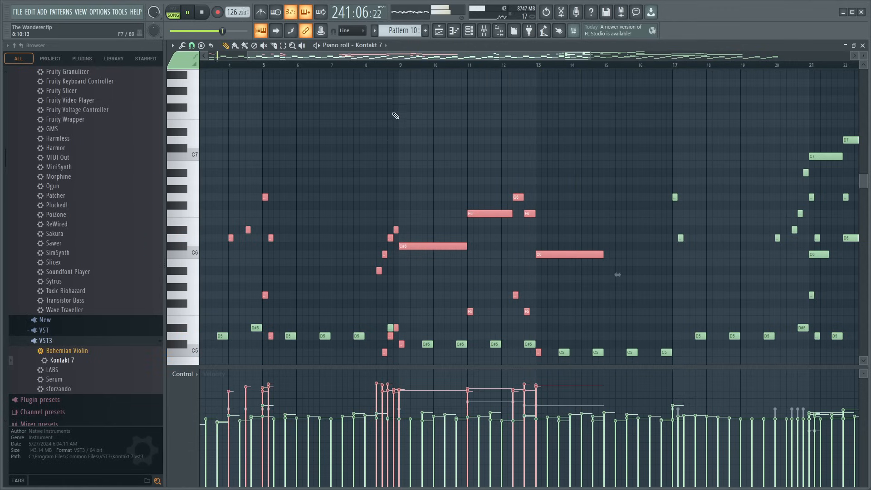
scroll(427, 247, "down", 1)
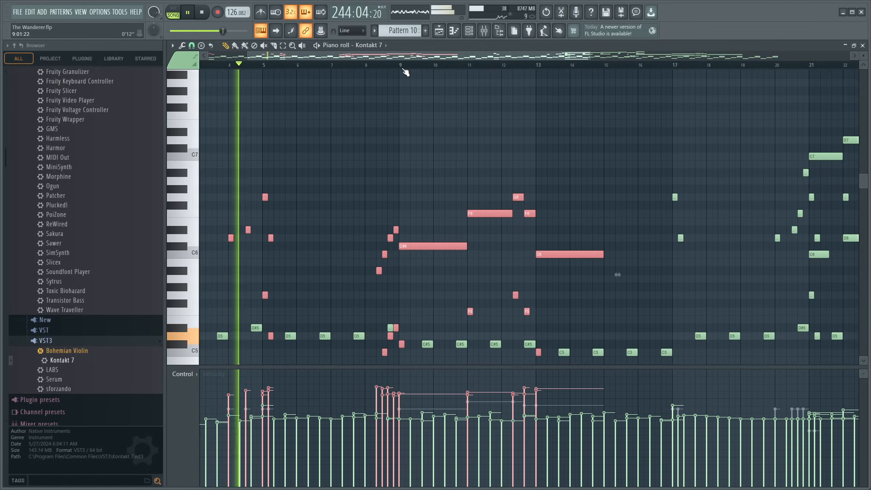
scroll(440, 244, "up", 1)
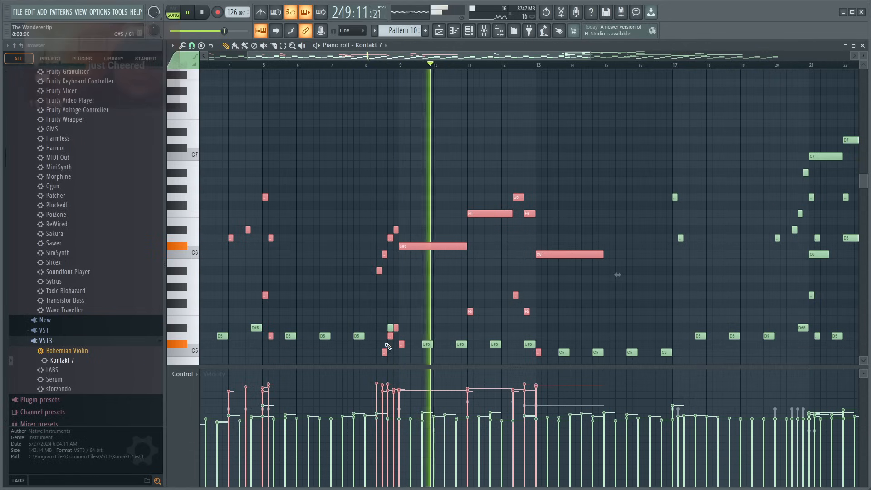
- Shape the velocities of the bar 8 run into a rising ramp and raise the velocities of the two melody notes at bar 17
left_click_drag(376, 403, 399, 391)
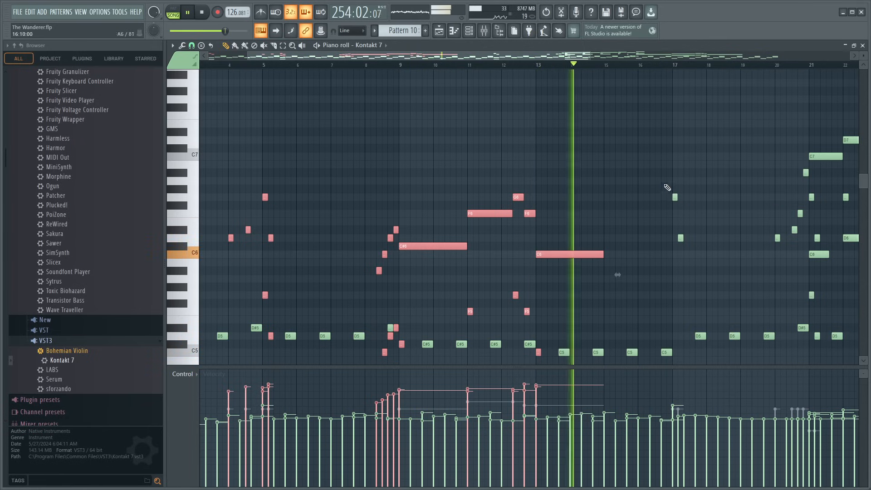
left_click_drag(669, 161, 689, 242)
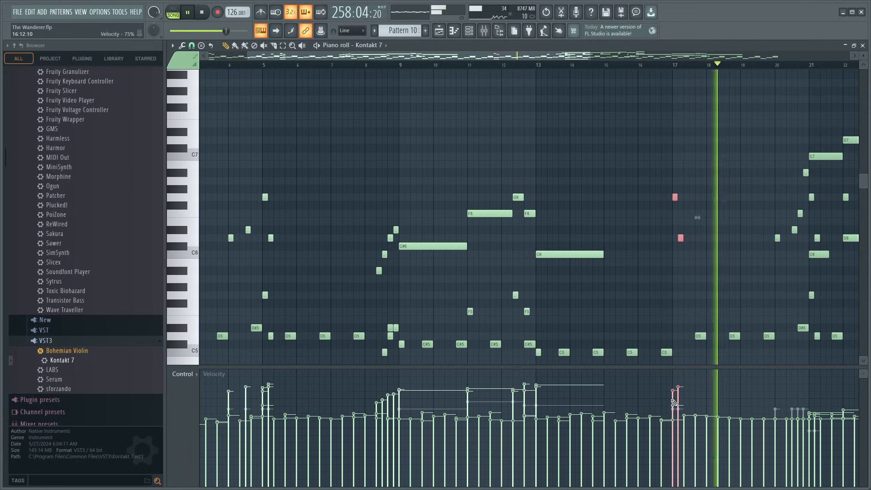
left_click_drag(510, 56, 628, 158)
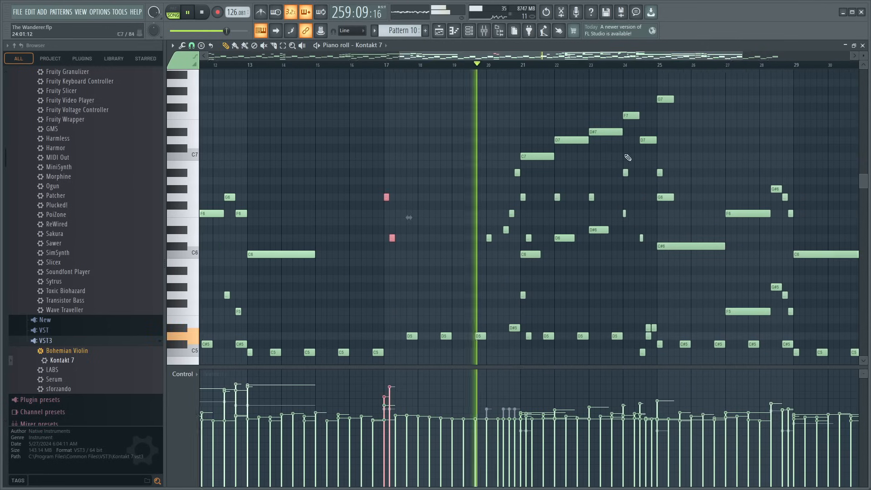
- Select the melody notes and their lower octave doublings from bar 20 to bar 29 of Pattern 10 and raise their velocities together
left_click_drag(472, 124, 651, 273)
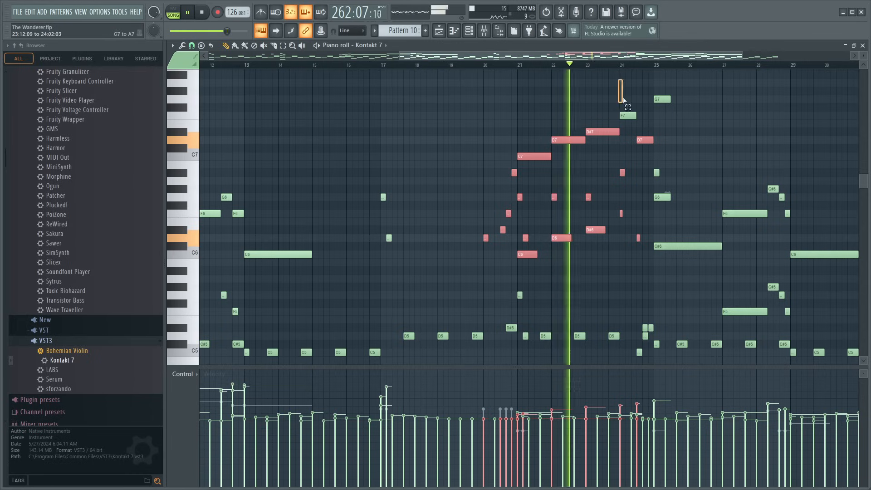
left_click_drag(620, 80, 653, 208)
scroll(638, 208, "up", 3)
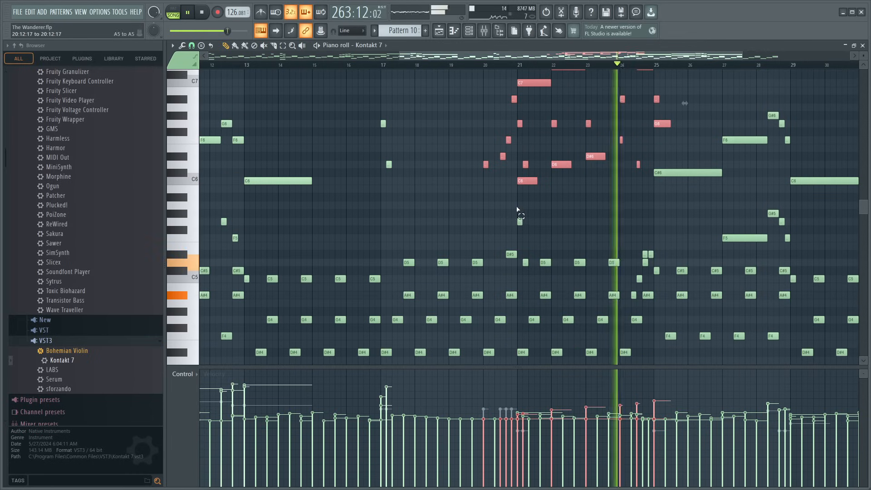
left_click_drag(527, 200, 518, 232)
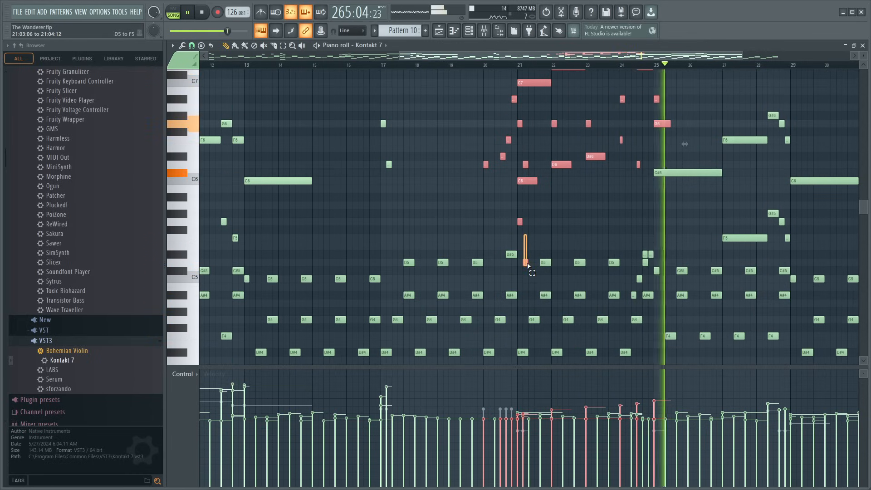
scroll(702, 210, "up", 3)
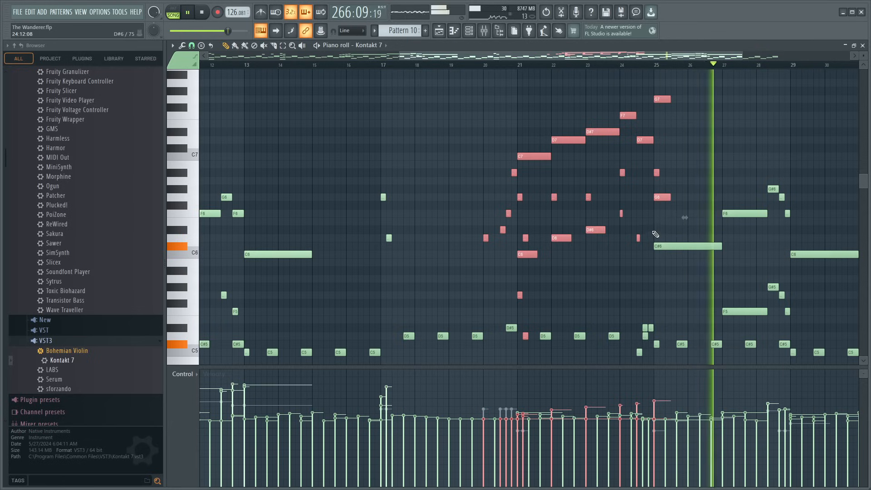
left_click_drag(712, 186, 802, 321)
scroll(794, 350, "up", 3)
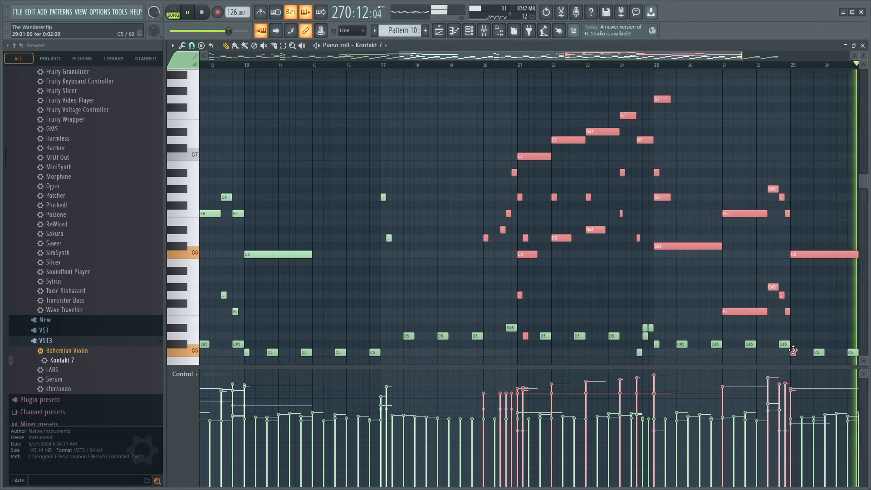
- Return to the playlist, play the arrangement from bar 241 and listen from about bar 161 for comparison
left_click(864, 46)
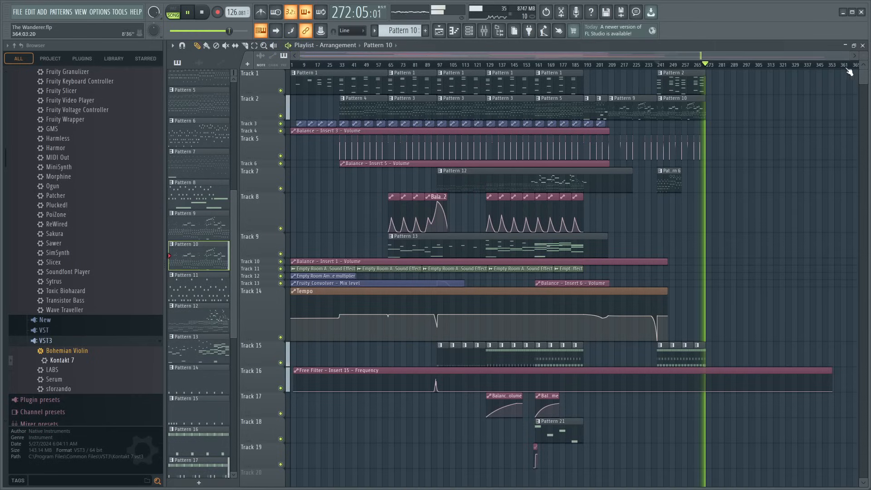
left_click(657, 66)
scroll(662, 69, "up", 4)
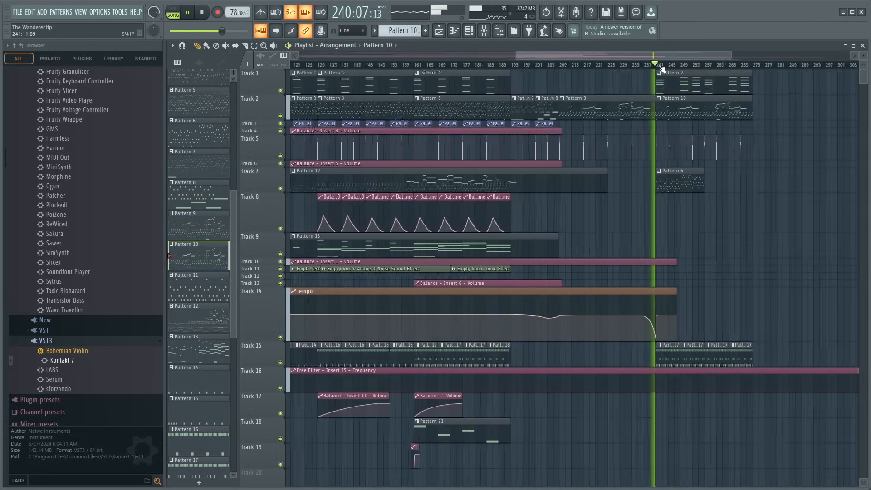
scroll(681, 72, "right", 4)
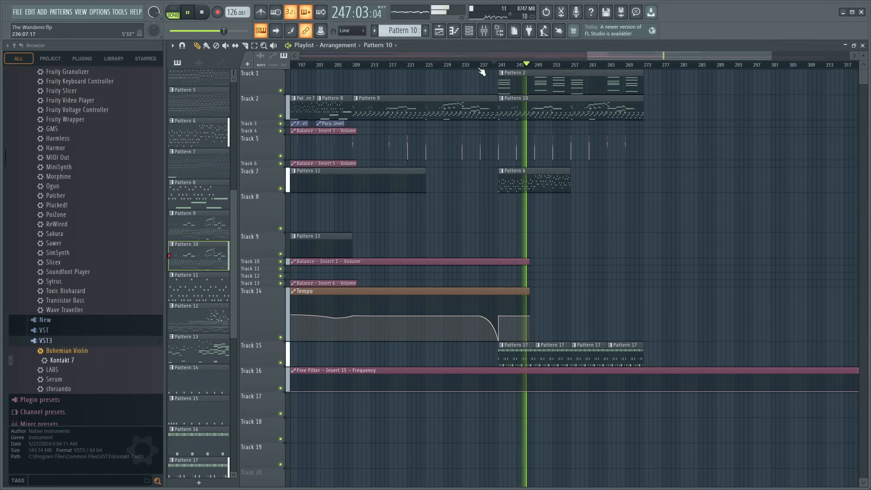
scroll(522, 66, "down", 5)
left_click(541, 66)
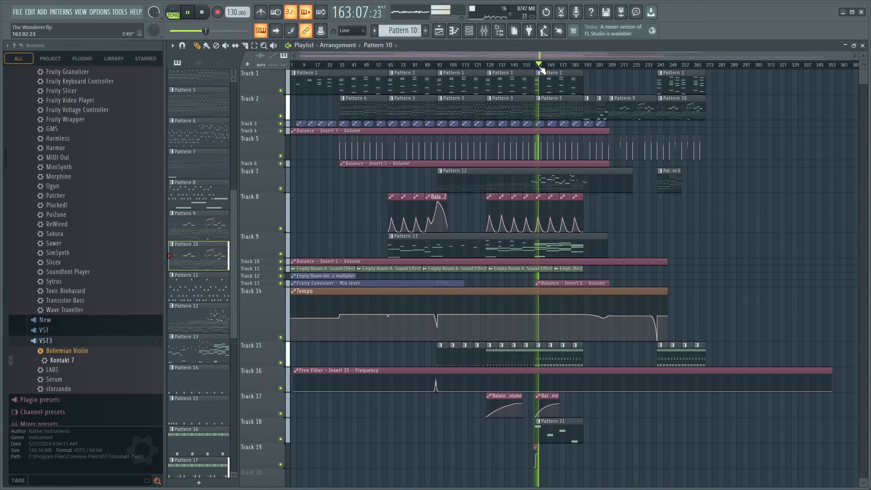
key("space")
key("space")
scroll(664, 67, "up", 9)
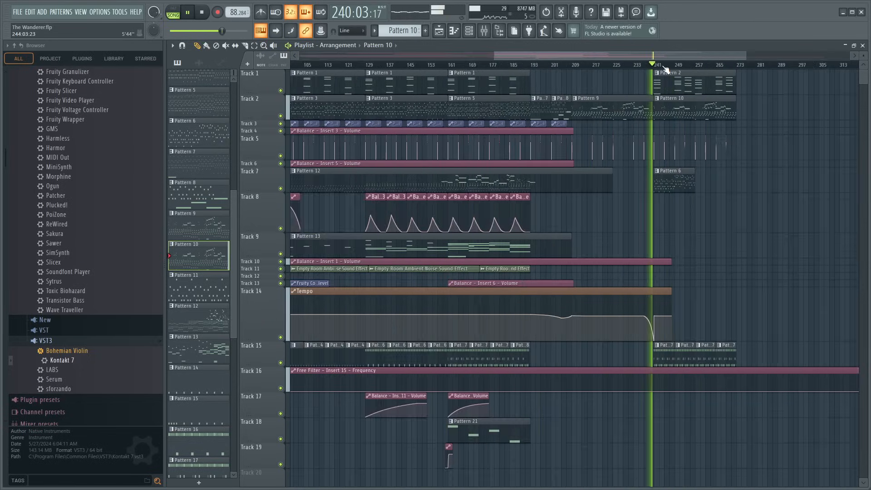
- Open the Kontakt 7 notes of the Pattern 10 clip, solo mixer Insert 1 for a short listen and restore all tracks
double_click(640, 112)
scroll(391, 59, "down", 3)
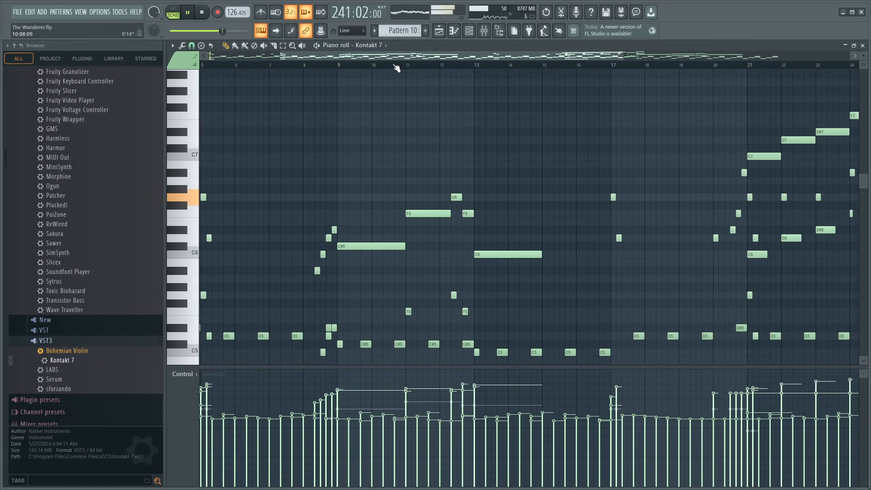
scroll(397, 65, "down", 2)
left_click(485, 31)
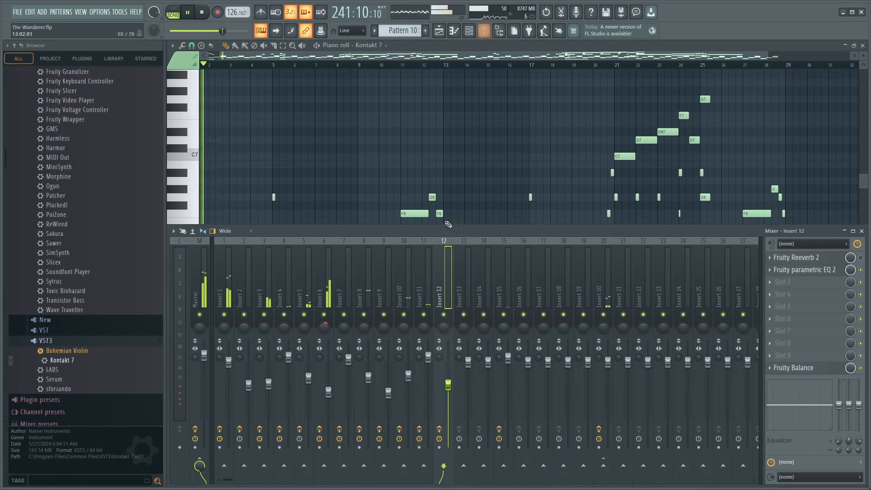
right_click(224, 315)
key("F9")
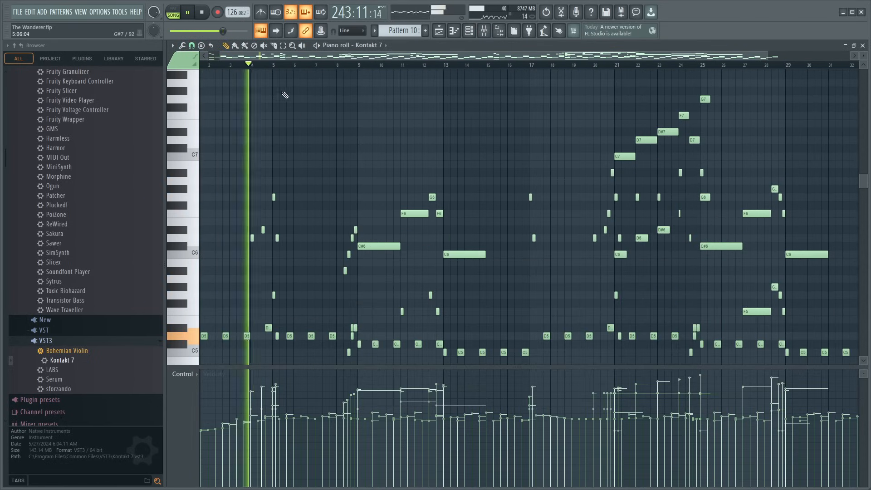
scroll(272, 68, "up", 2)
key("F9")
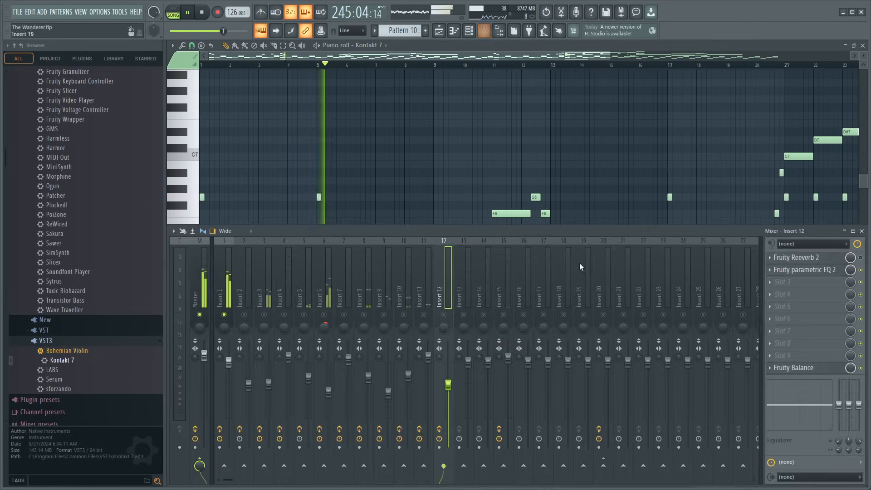
right_click(226, 315)
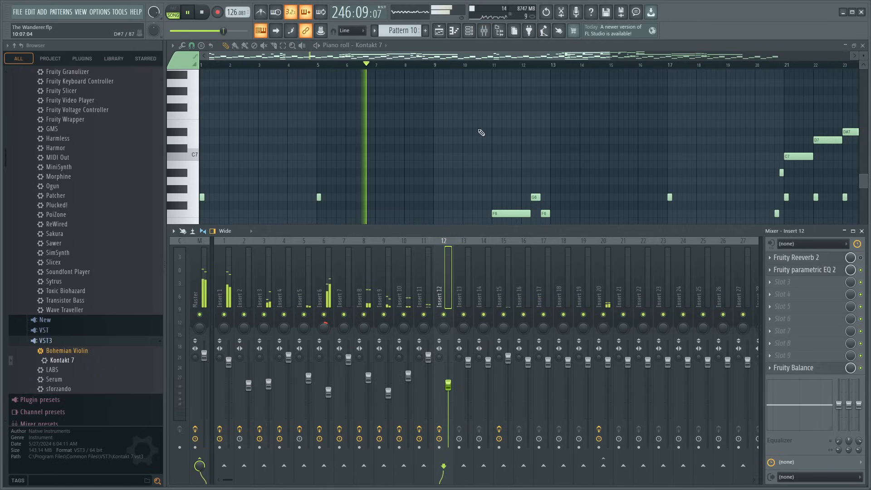
key("F9")
- Lower the velocities of the melody notes and their octave doublings from bar 9 to bar 13 while listening and save the project
scroll(414, 68, "up", 1)
scroll(390, 70, "up", 3)
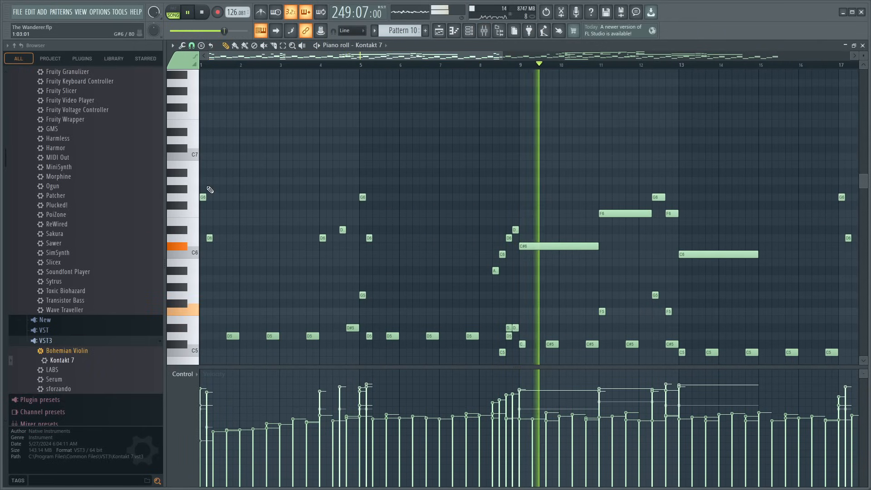
left_click_drag(202, 162, 399, 304)
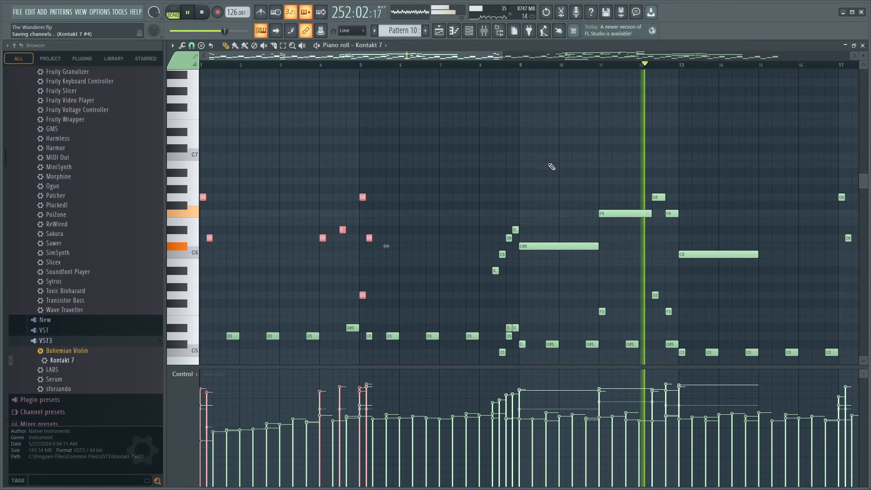
left_click_drag(547, 161, 644, 267)
left_click_drag(641, 161, 714, 307)
key("space")
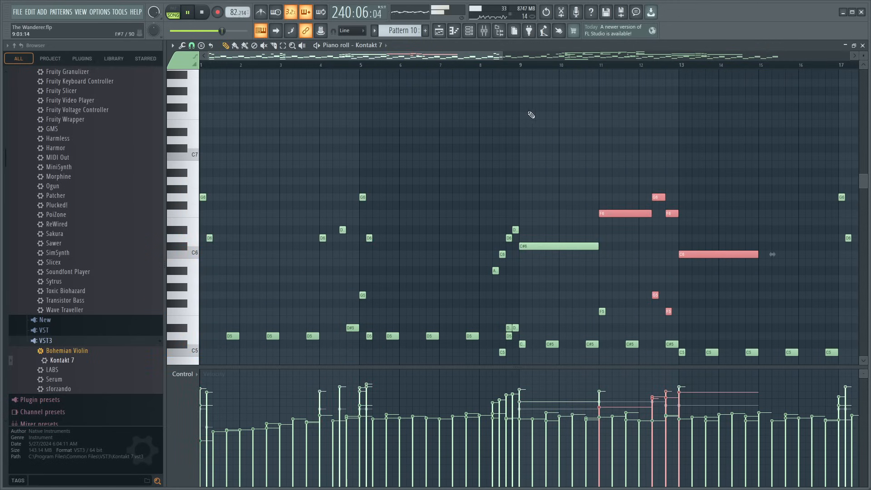
left_click(602, 311)
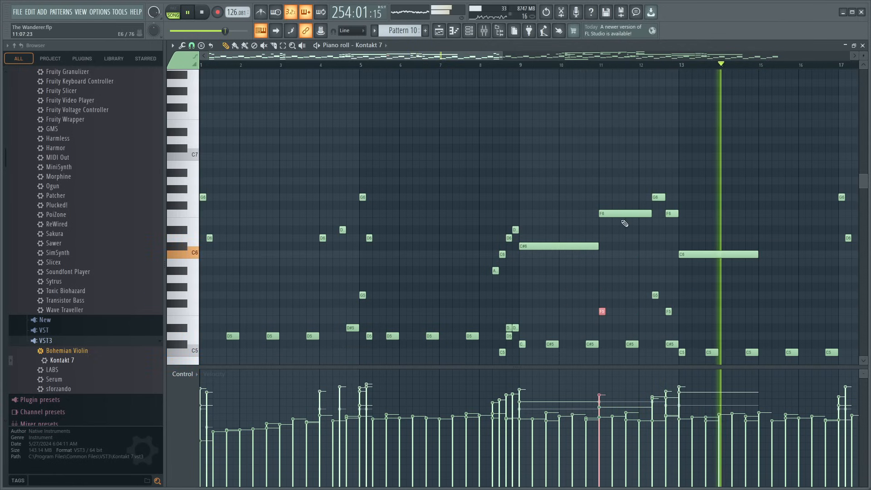
key("space")
key("ctrl+s")
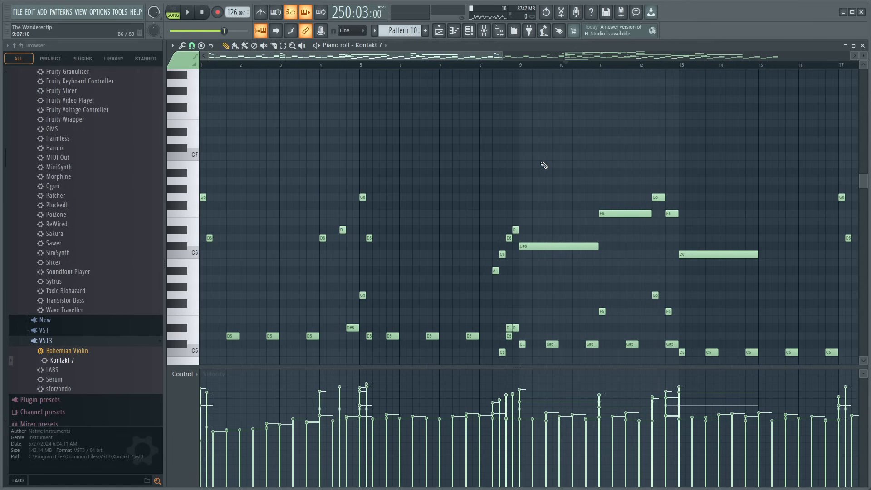
- Play the arrangement from bar 241 and duplicate the Pattern 6 clip on Track 7 directly after the original at bar 257
left_click(864, 46)
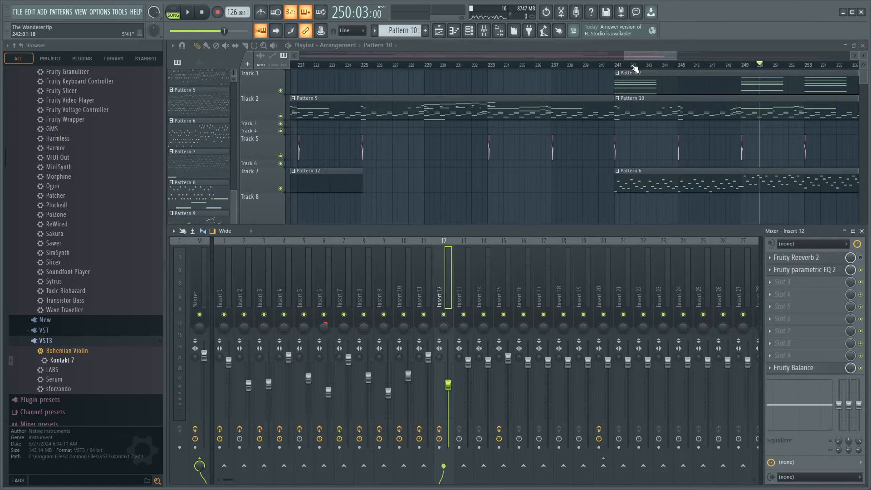
scroll(643, 65, "down", 3)
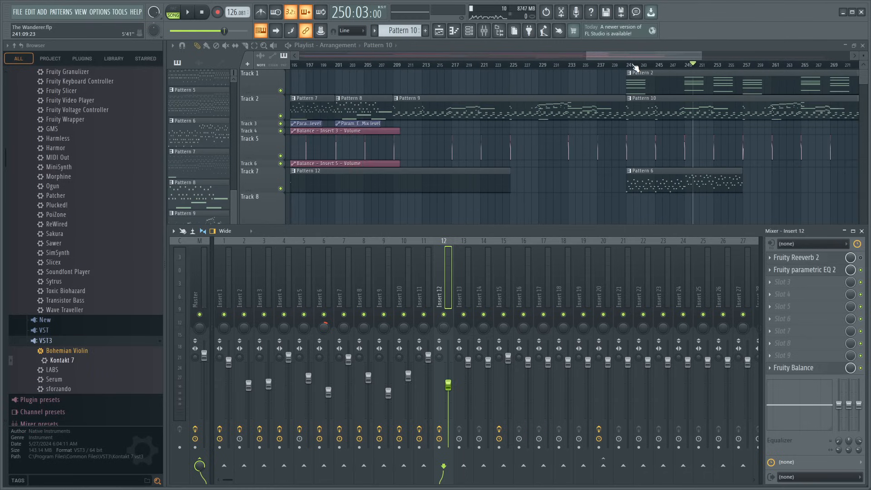
left_click(632, 67)
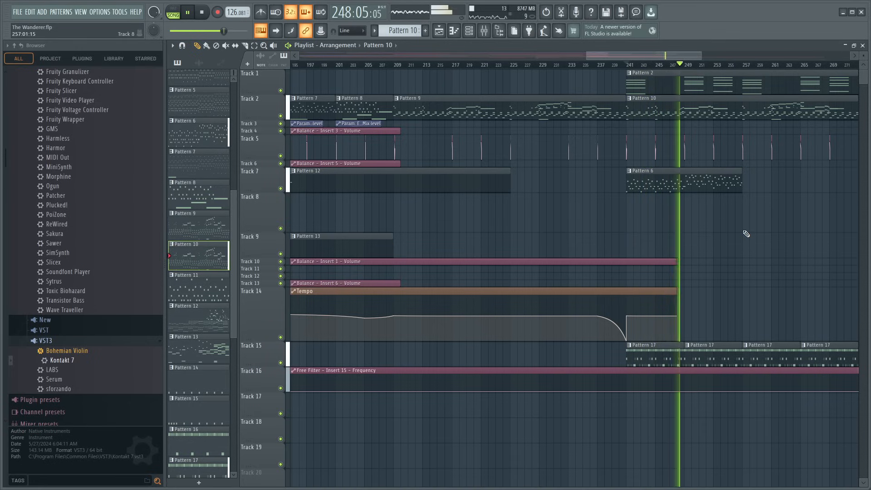
left_click(694, 186)
key("ctrl+b")
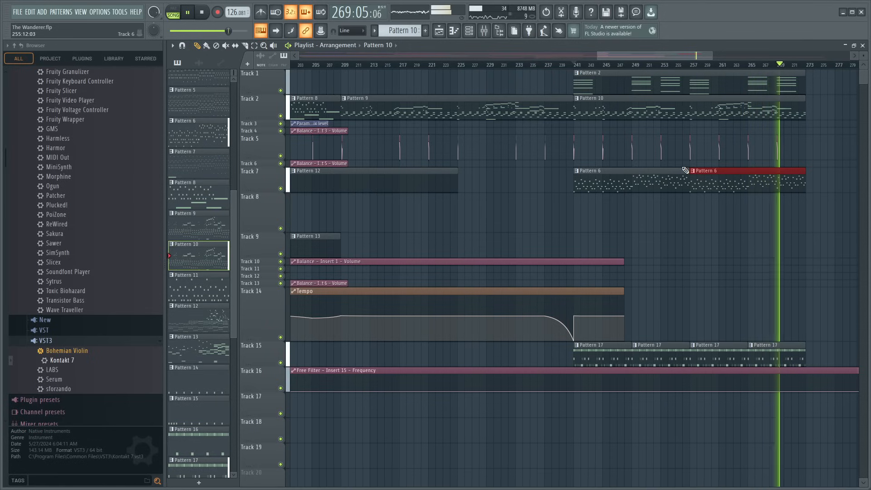
- Lower the velocities of the closing melody notes and their octave doublings at bars 28 and 29 of Pattern 10
key("space")
key("F7")
scroll(502, 63, "down", 2)
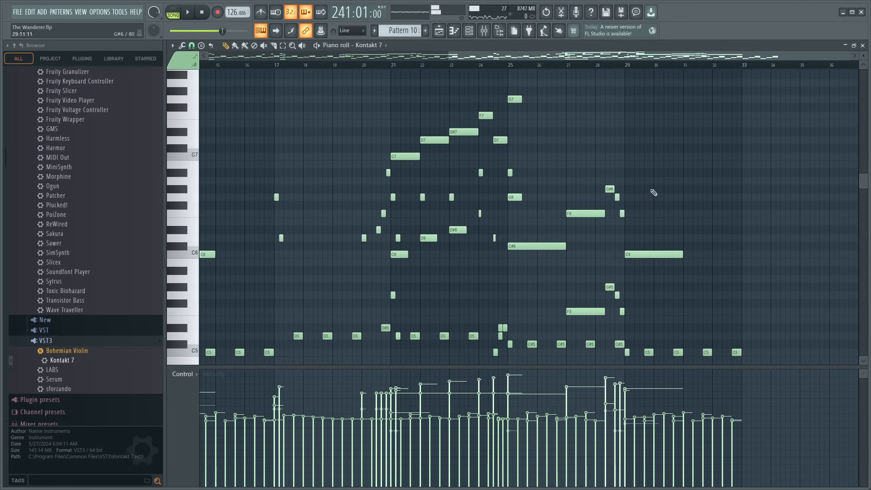
left_click_drag(618, 216, 641, 312)
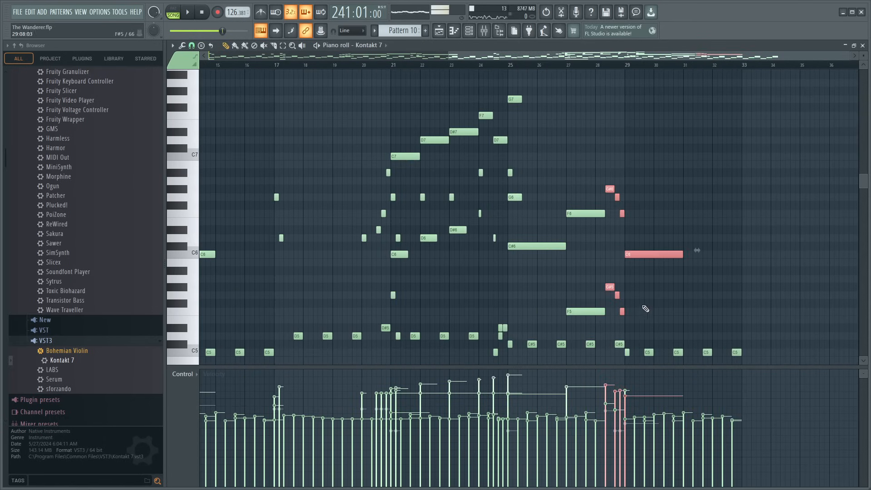
scroll(658, 324, "down", 2)
left_click(628, 303)
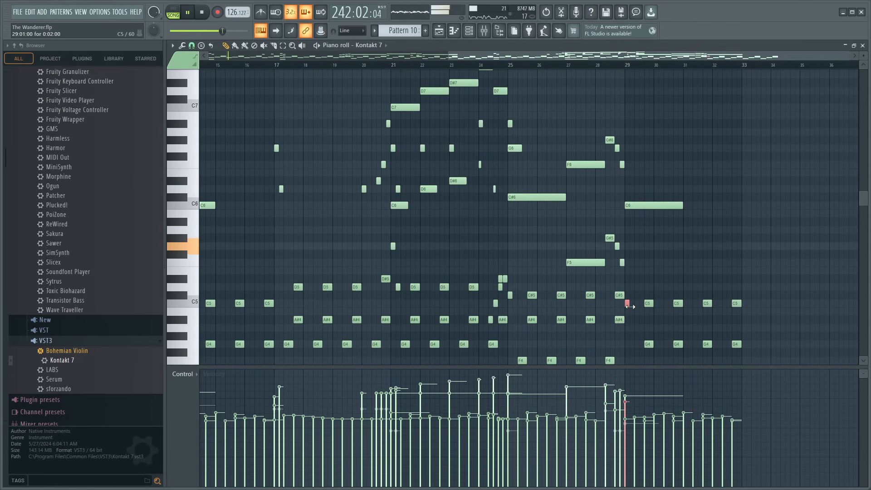
- Return to the full playlist and play the earlier section from bar 161 for comparison
left_click(863, 46)
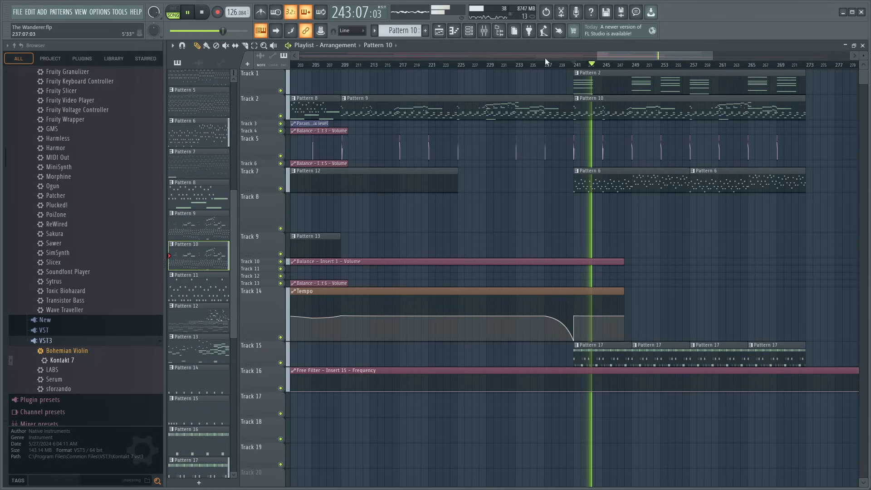
scroll(546, 65, "down", 5)
scroll(544, 68, "down", 1)
key("space")
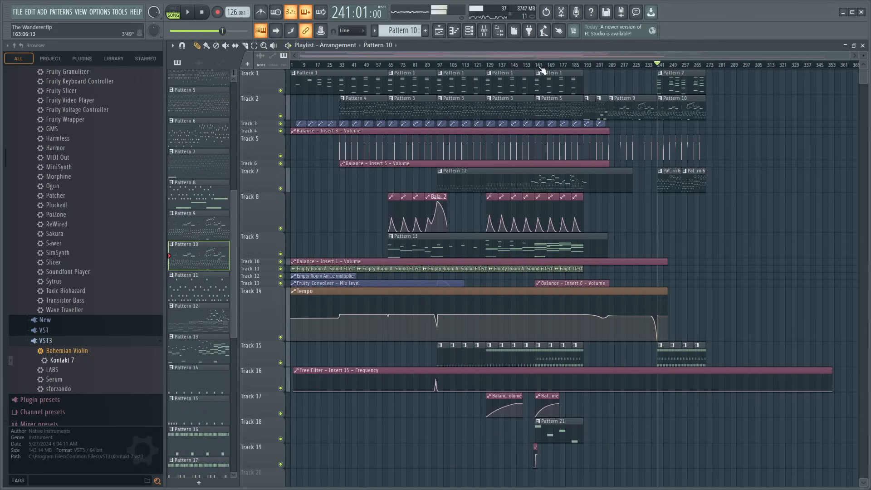
scroll(546, 68, "up", 4)
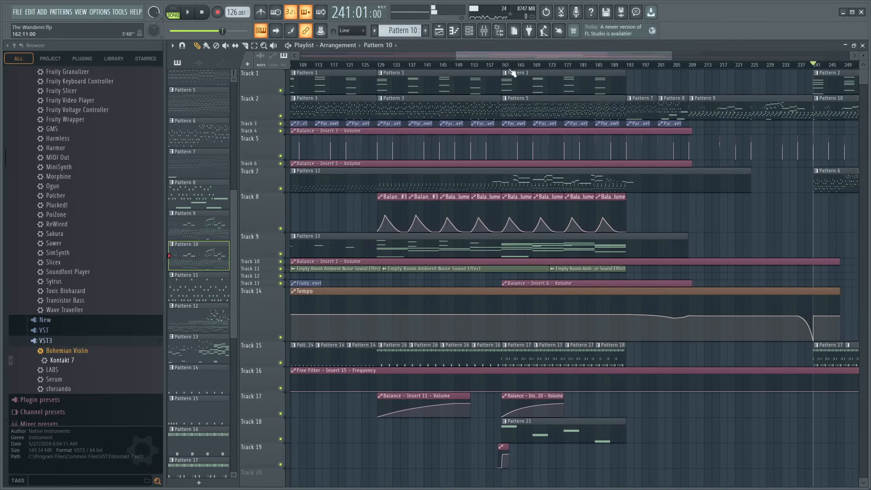
key("space")
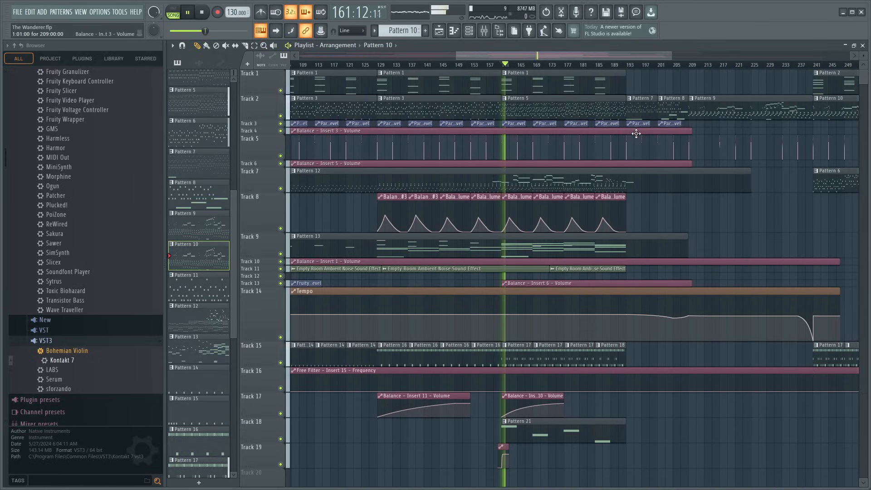
- Split Pattern 13 on Track 9 at bars 161 and 193 and paste that section with its Track 8 volume automation at bar 241
left_click_drag(550, 58, 599, 86)
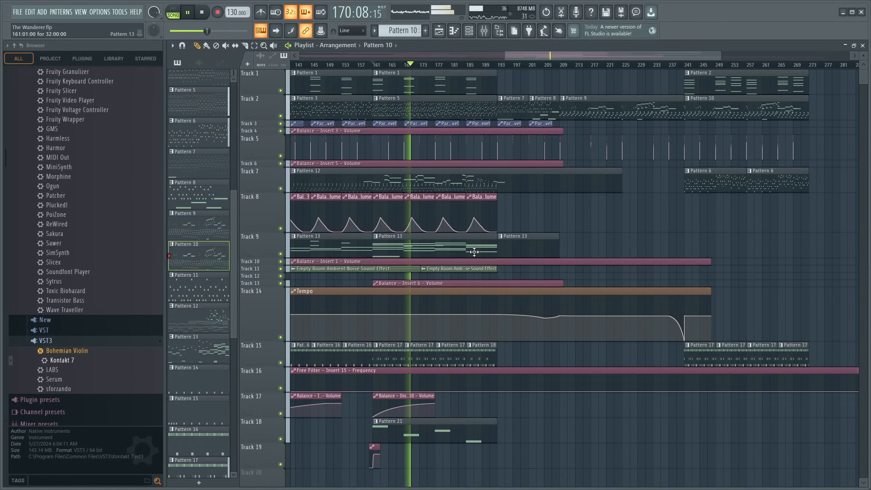
left_click_drag(516, 231, 379, 176)
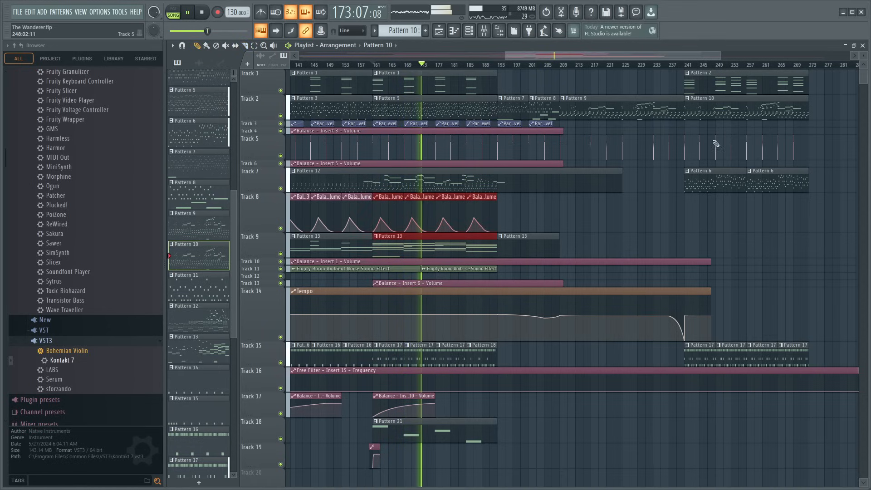
left_click(684, 64)
key("ctrl+v")
key("space")
scroll(688, 63, "up", 3)
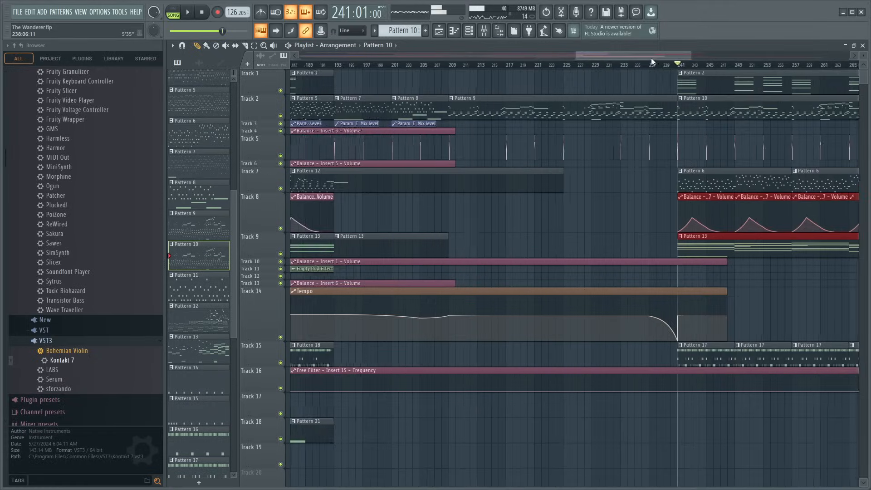
left_click_drag(651, 58, 690, 59)
scroll(498, 72, "up", 5)
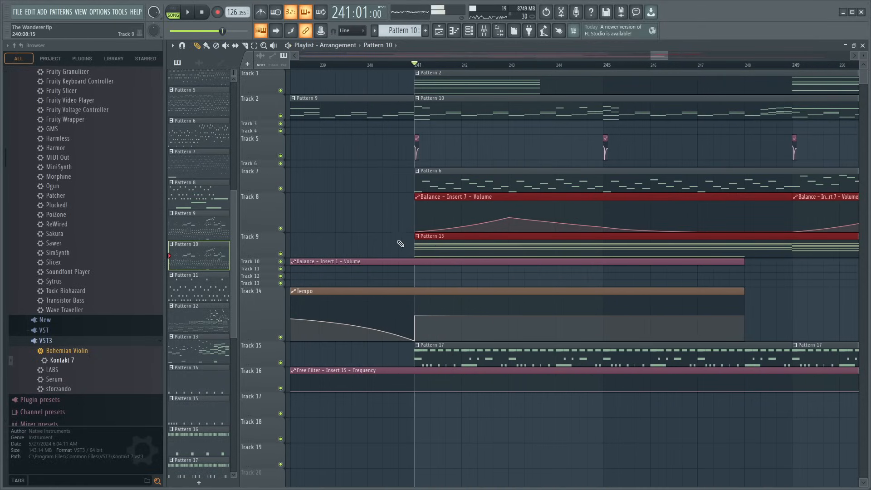
- Copy all the Serum chord notes from Pattern 2 on Track 1 and return to the playlist
double_click(444, 74)
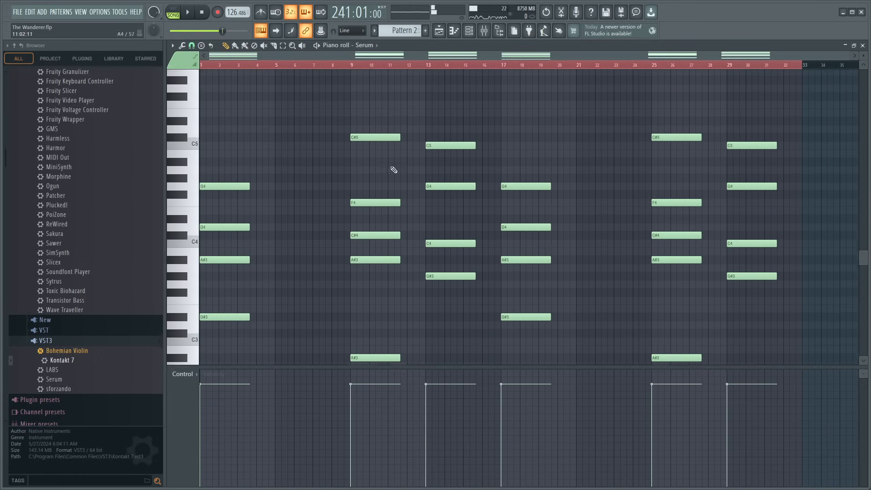
scroll(394, 170, "down", 3)
key("ctrl+a")
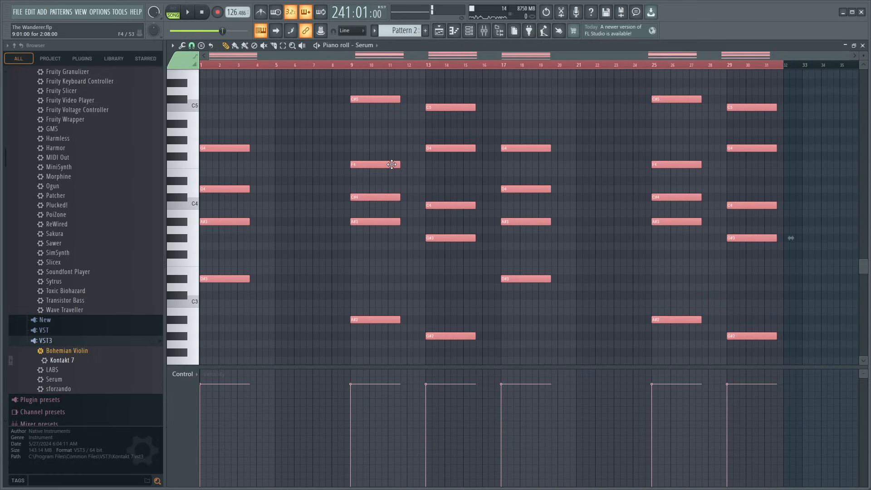
left_click(863, 46)
- Check the Kontakt 7 #3 chords in Pattern 13 and make its clip at bar 241 on Track 9 a unique pattern
double_click(465, 252)
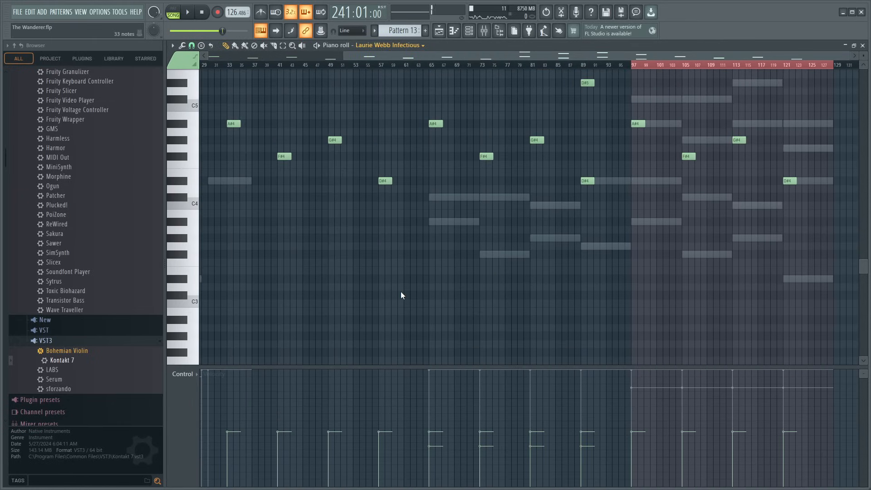
left_click(401, 292)
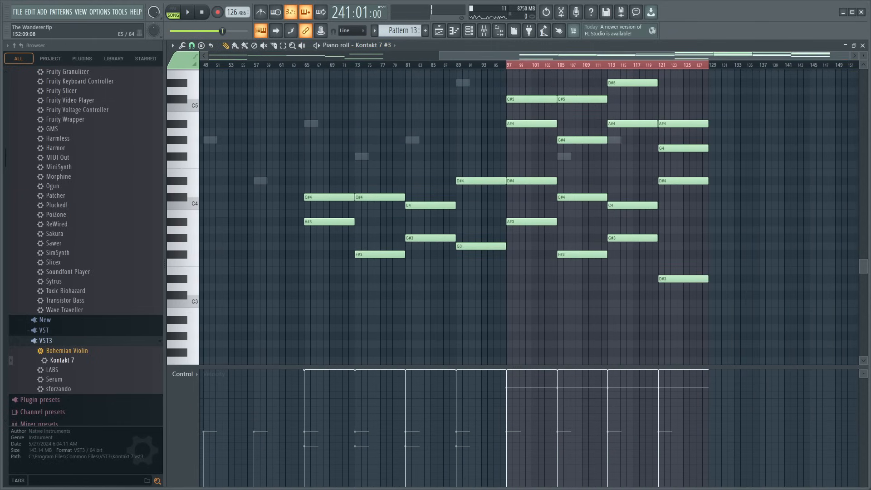
left_click(862, 45)
scroll(439, 66, "down", 8)
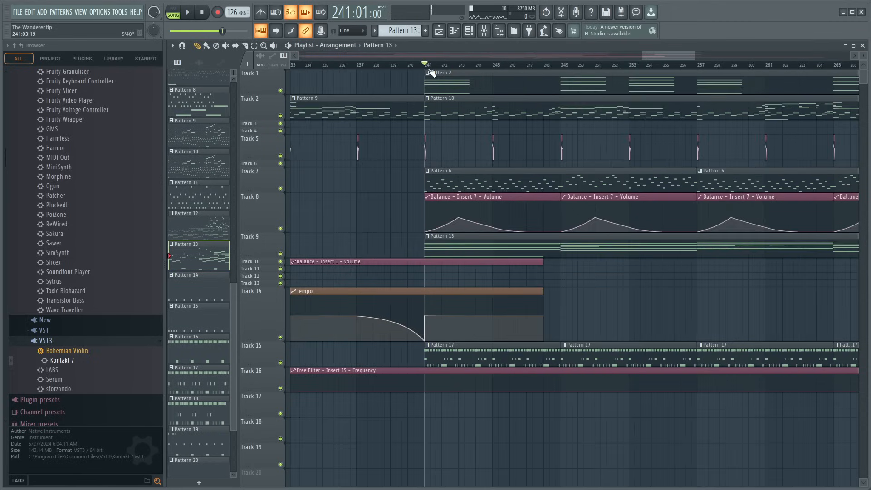
scroll(304, 124, "up", 2)
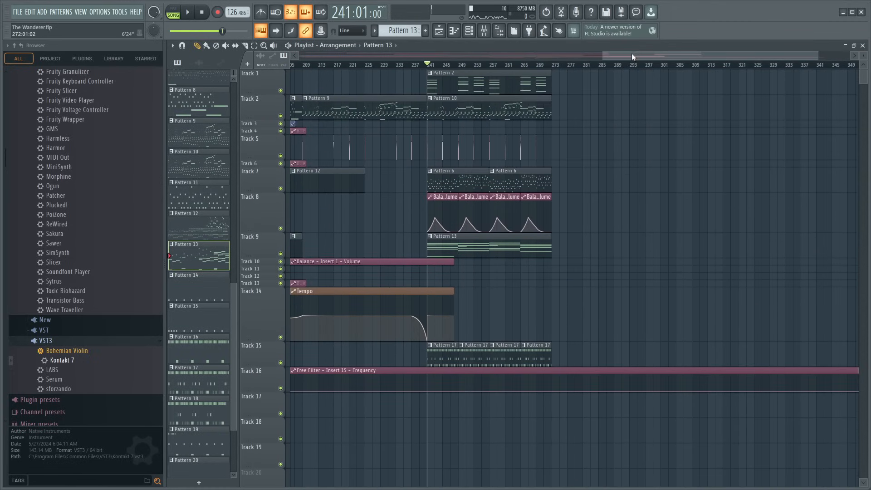
left_click_drag(632, 54, 592, 87)
left_click(542, 242)
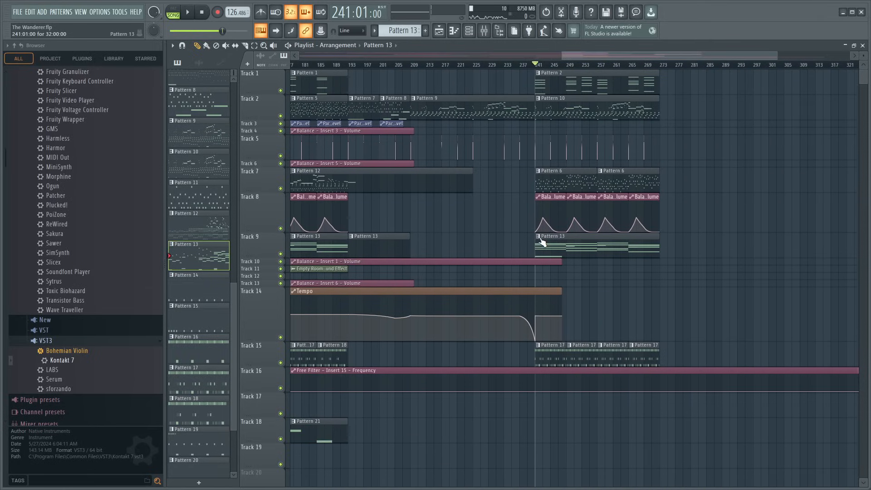
- Replace all Kontakt 7 #3 notes in Pattern 14 with the chords copied from Pattern 2
double_click(568, 249)
scroll(424, 64, "up", 6)
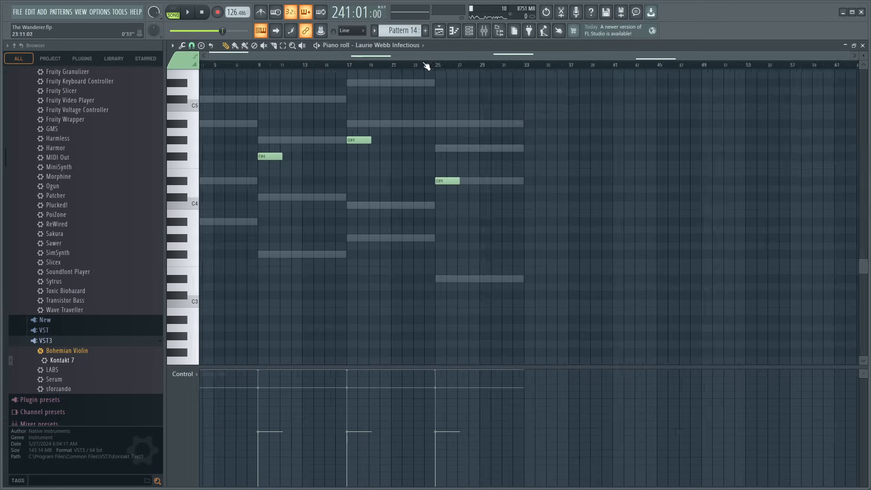
scroll(415, 56, "up", 1)
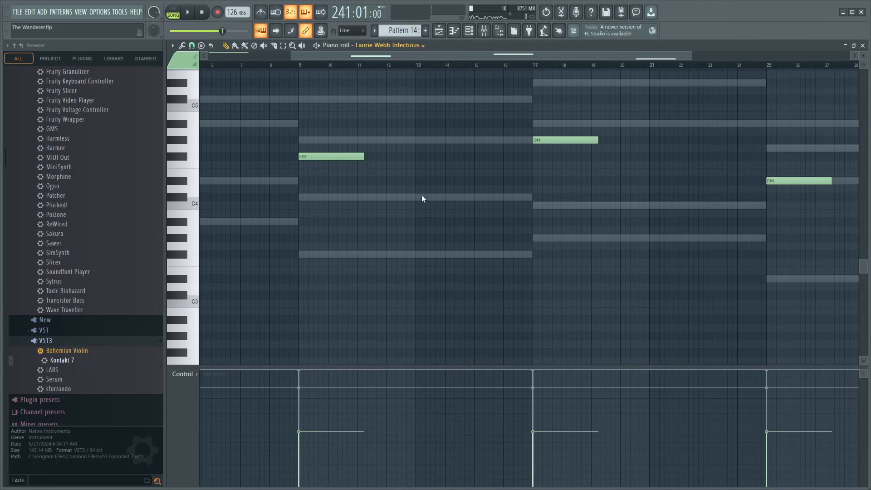
left_click(400, 294)
scroll(439, 67, "down", 3)
key("ctrl+a")
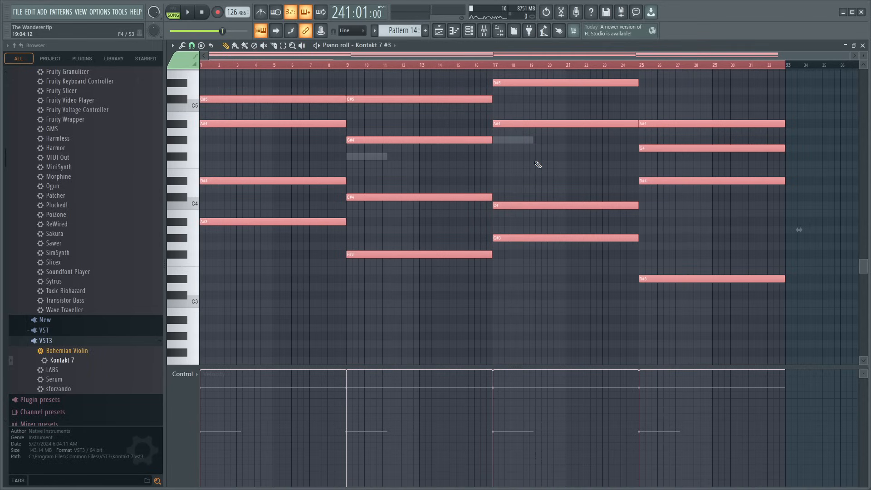
key("Delete")
key("ctrl+v")
- Try to stretch all the pasted Kontakt 7 #3 chords together to eight bars each
scroll(422, 182, "up", 4)
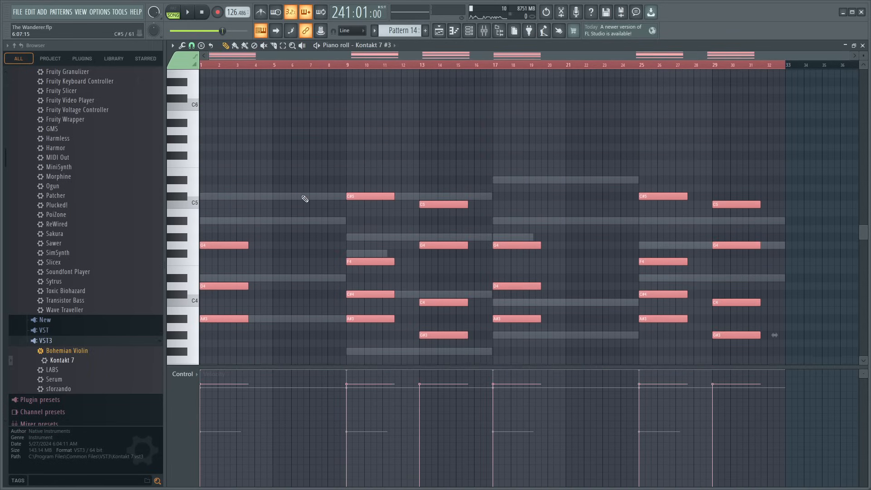
scroll(282, 205, "down", 5)
left_click_drag(246, 258, 347, 261)
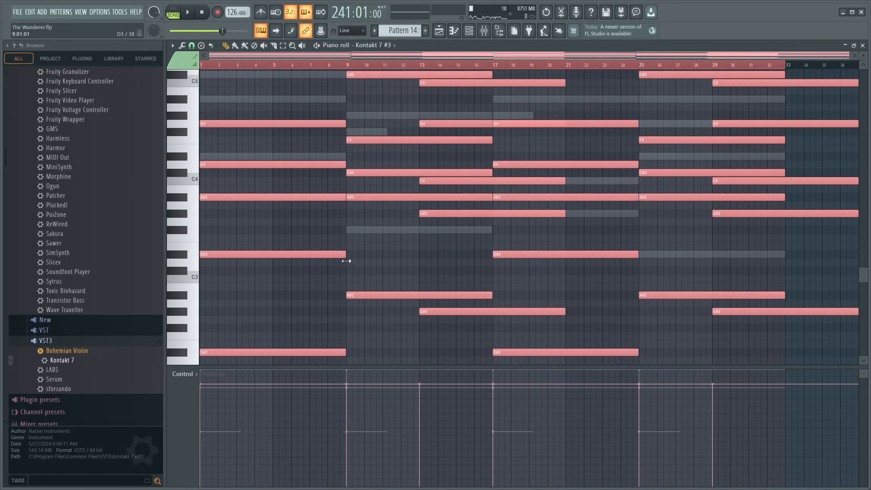
key("ctrl+z")
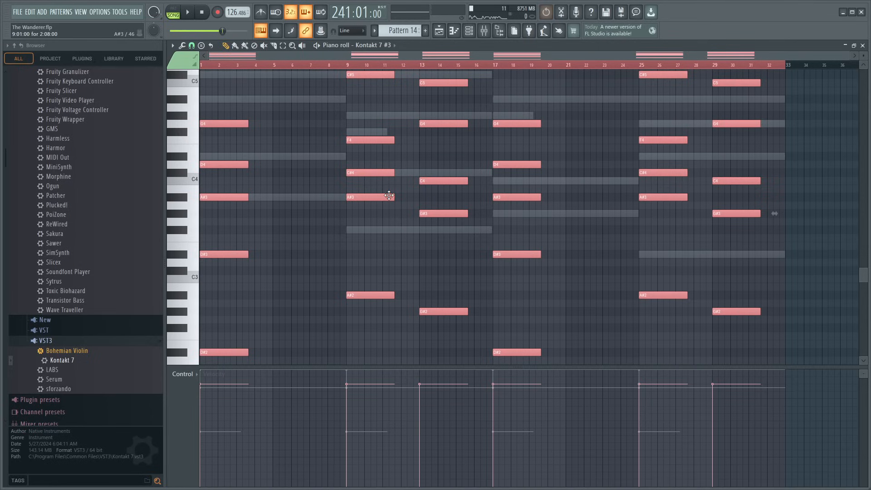
- Lengthen each Kontakt 7 #3 chord to hold until the next one starts, ending the last at bar 33, and play the result briefly
left_click_drag(221, 109, 253, 326)
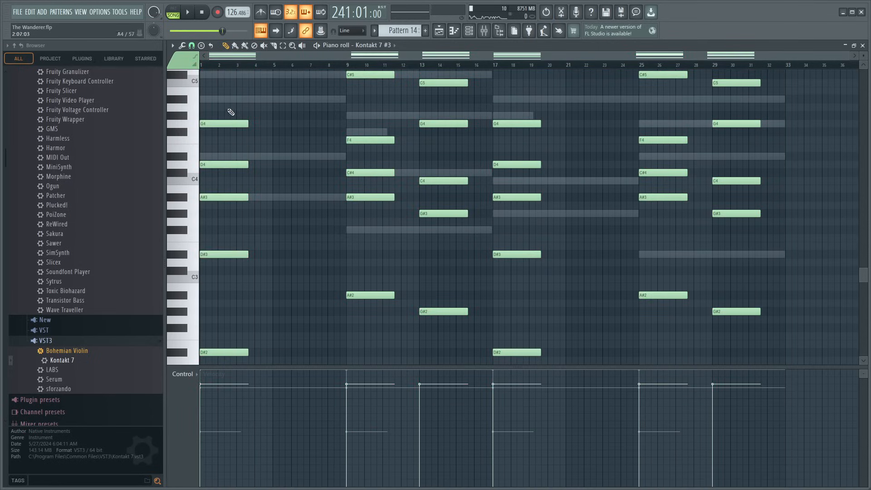
scroll(247, 345, "down", 3)
scroll(354, 318, "up", 3)
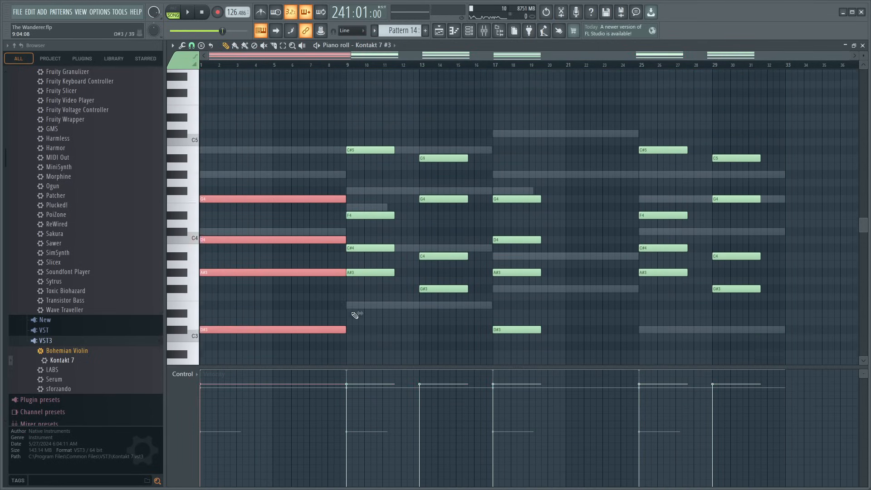
scroll(393, 268, "down", 2)
scroll(395, 226, "up", 1)
left_click_drag(375, 99, 398, 336)
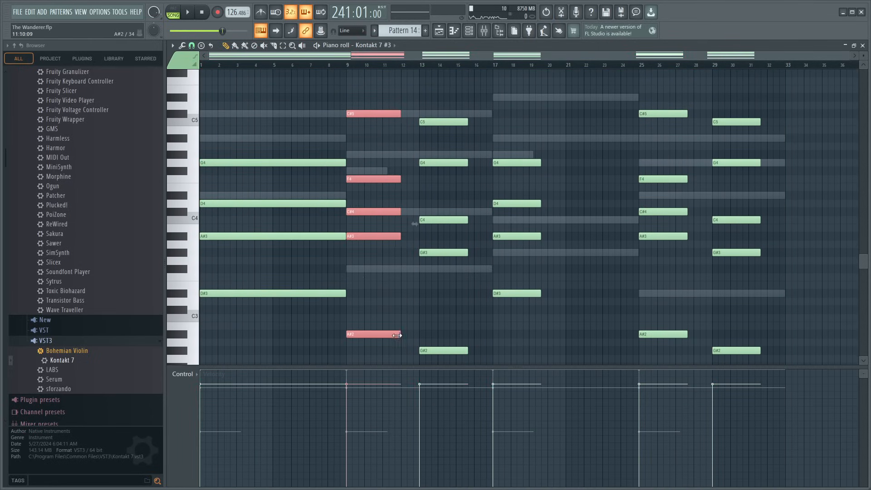
left_click_drag(451, 354, 644, 295)
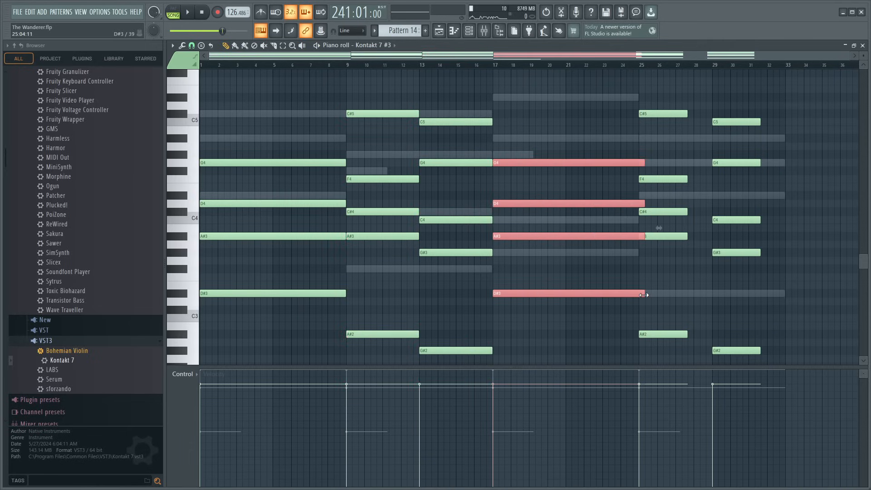
left_click_drag(654, 94, 688, 315)
left_click_drag(726, 81, 787, 330)
key("space")
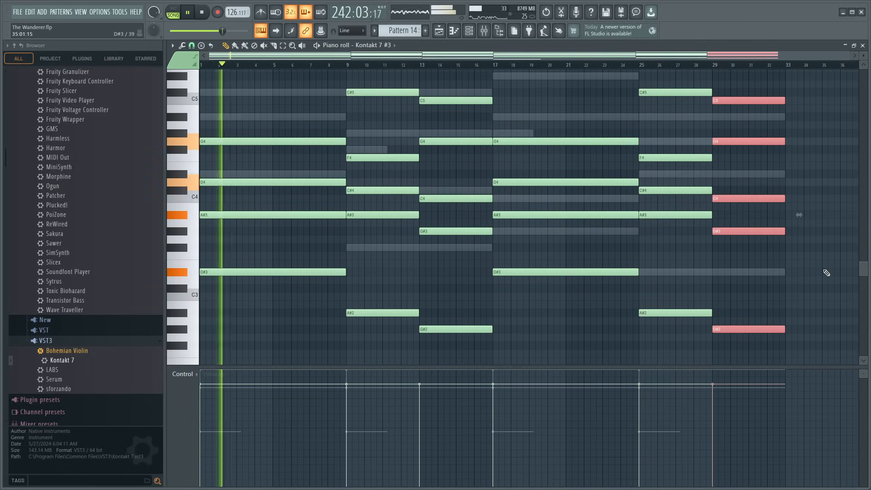
key("space")
- Copy all the lengthened Kontakt 7 #3 chords and replace the Kontakt 7 #4 notes of Pattern 14 with them
scroll(445, 280, "up", 3)
scroll(445, 280, "down", 1)
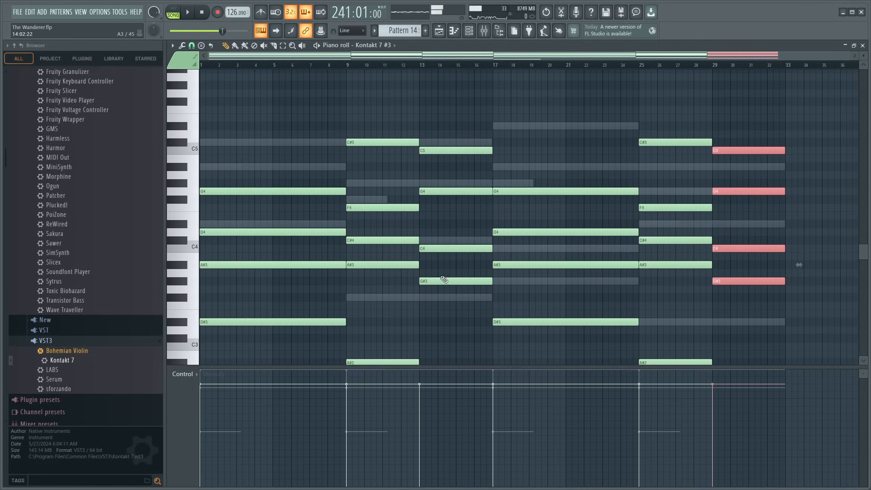
right_click(248, 159, "alt")
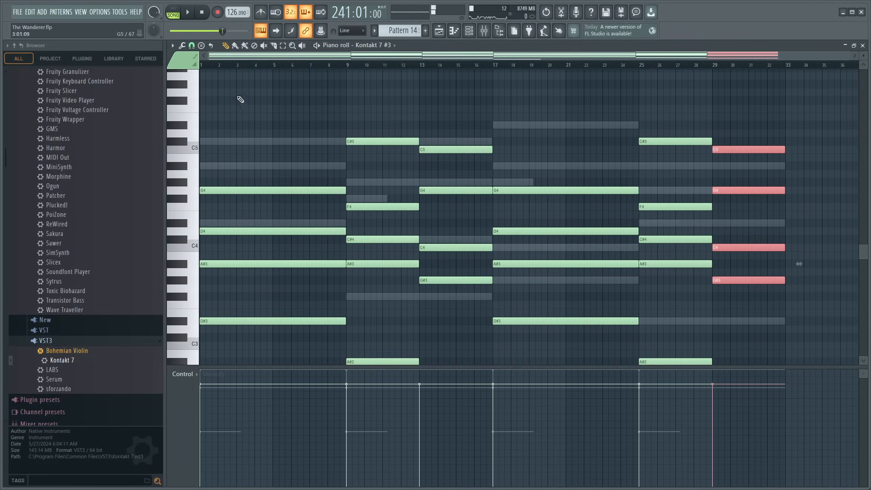
left_click_drag(240, 99, 792, 372)
scroll(590, 323, "up", 2)
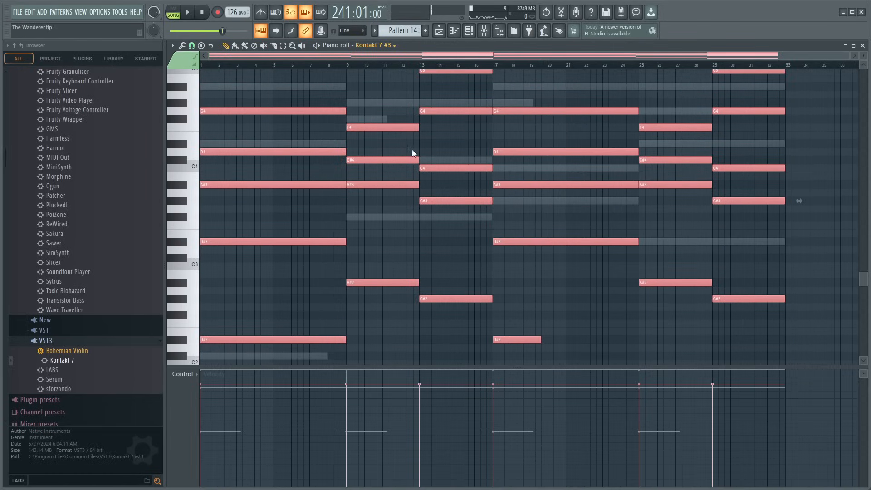
right_click(408, 353)
right_click(408, 353)
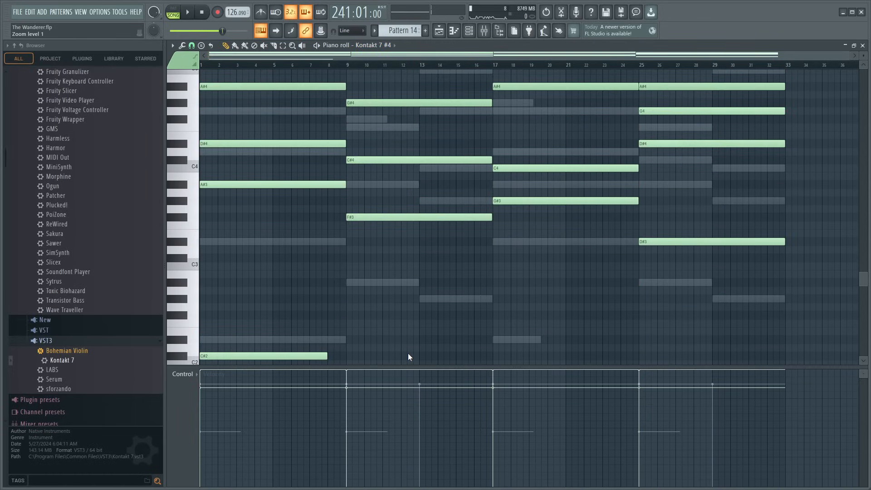
key("ctrl+a")
key("Delete")
key("ctrl+v")
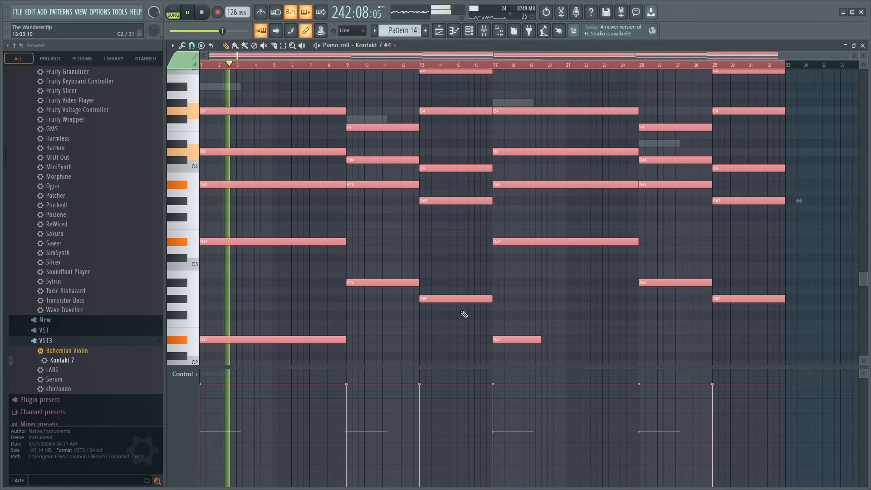
- Check the mixer levels while the new chords play from bar 241, and return to the playlist
left_click(484, 32)
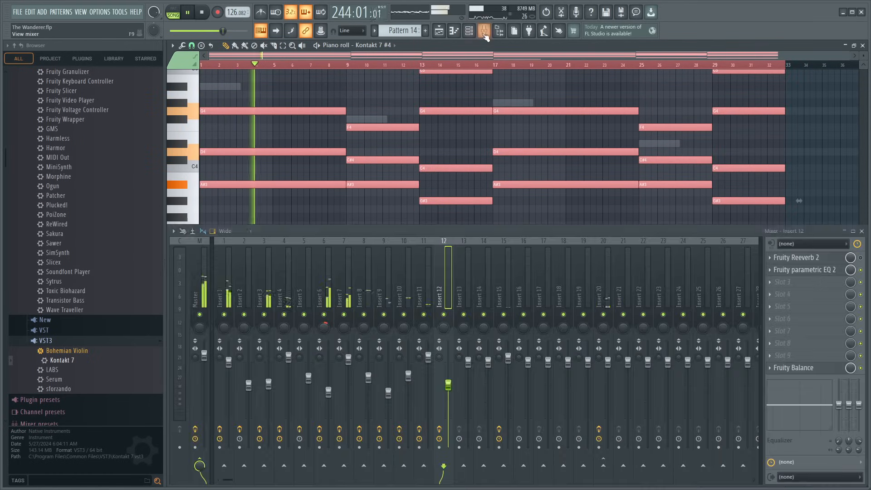
left_click(864, 232)
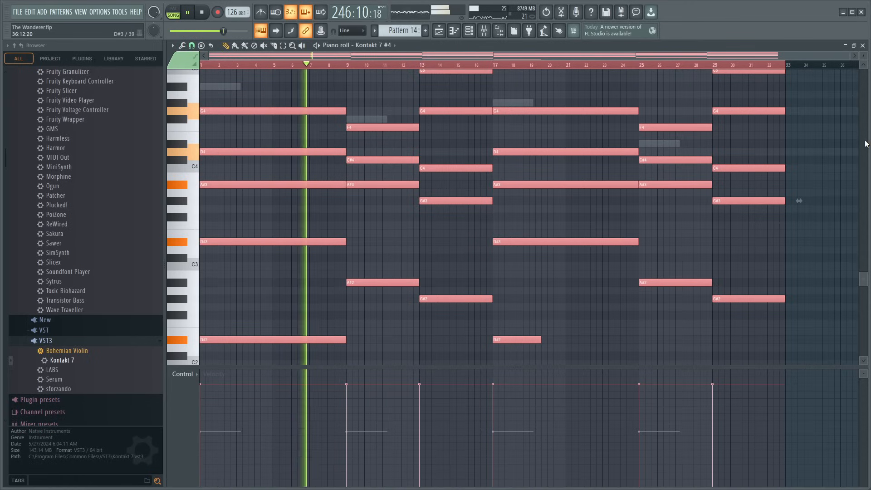
left_click(864, 46)
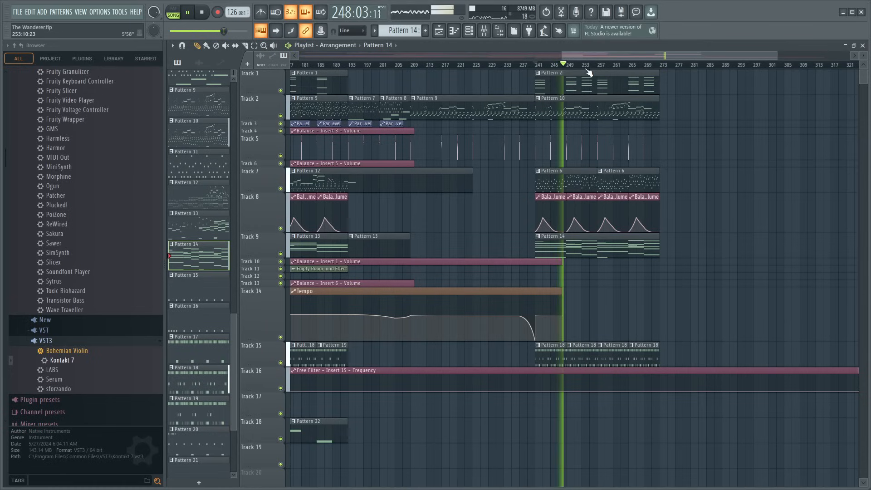
- Trim the Track 8 volume automation clip at bar 249 to four bars and add a unique copy with a raised start point at bar 253
scroll(589, 72, "up", 6)
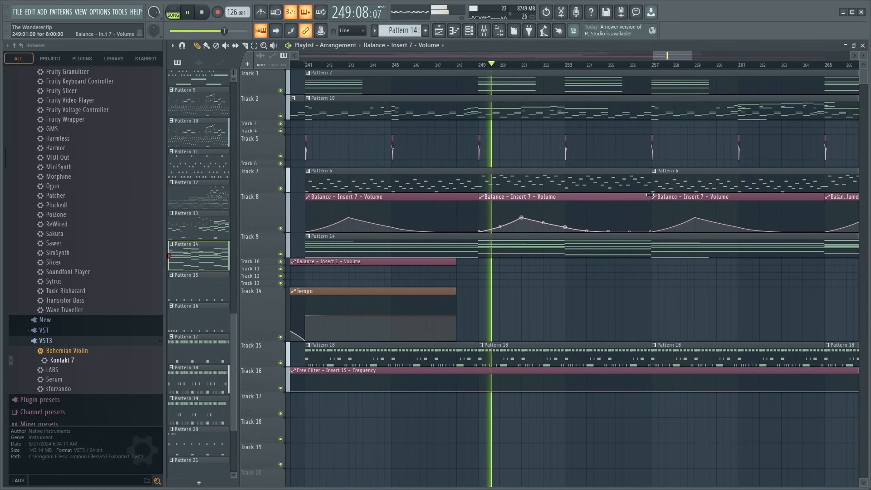
left_click_drag(650, 195, 565, 196)
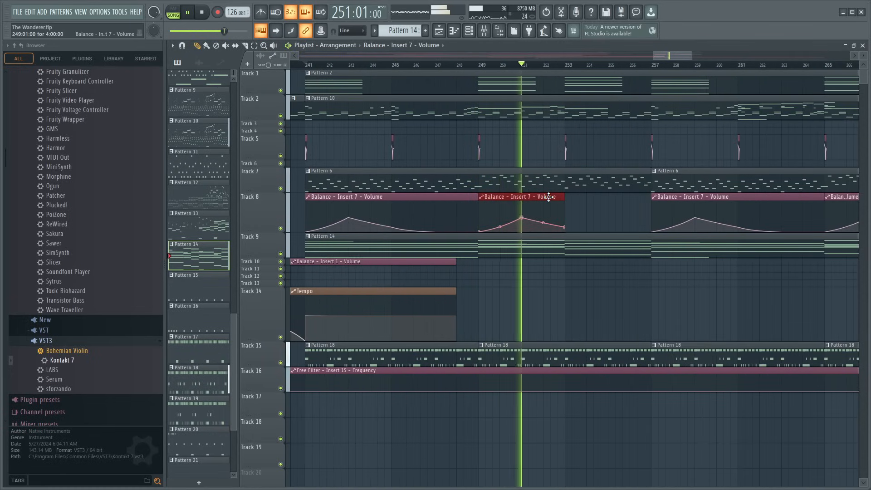
key("ctrl+b")
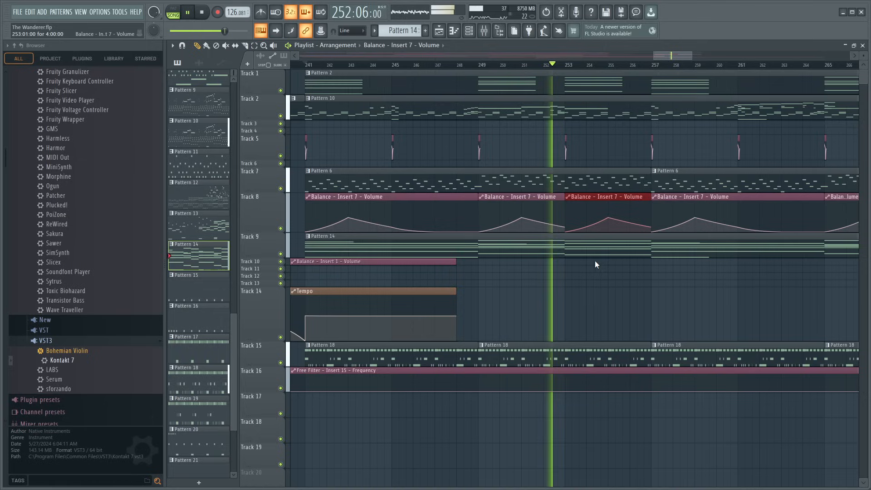
key("space")
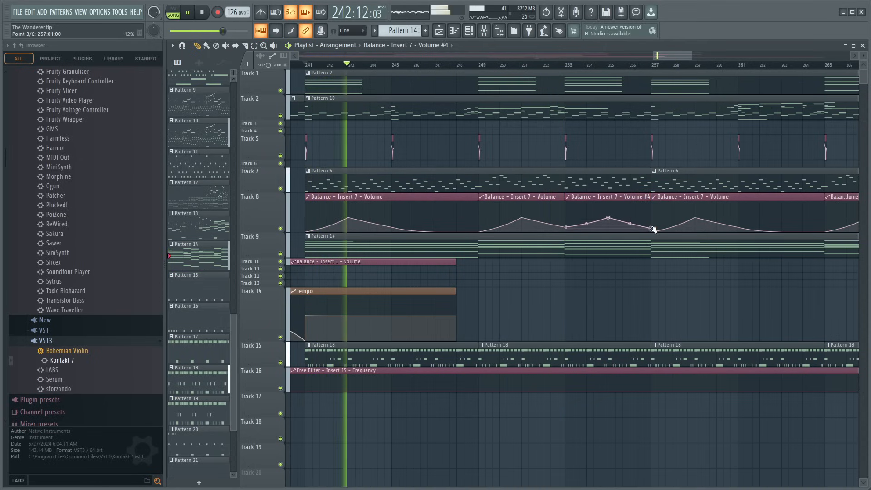
- Replace the volume automation clip at bar 265 on Track 8 with copies of the two four-bar clips from bars 249 and 253
scroll(566, 68, "down", 3)
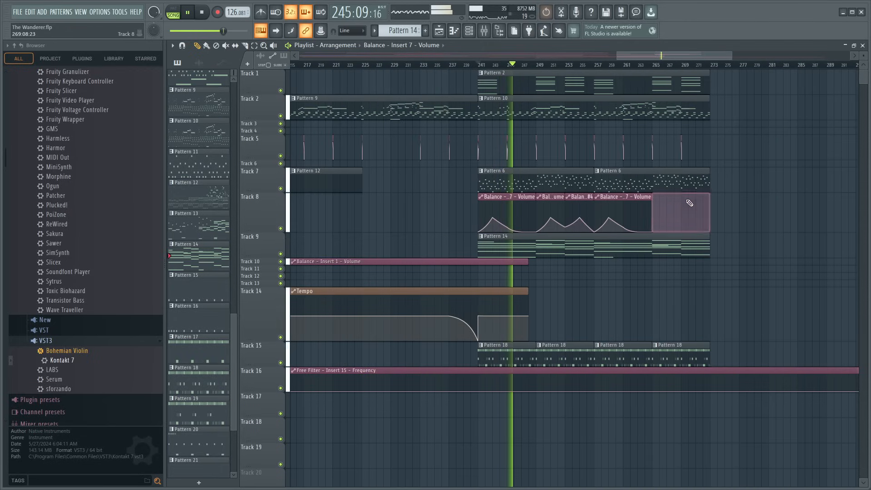
right_click(689, 200)
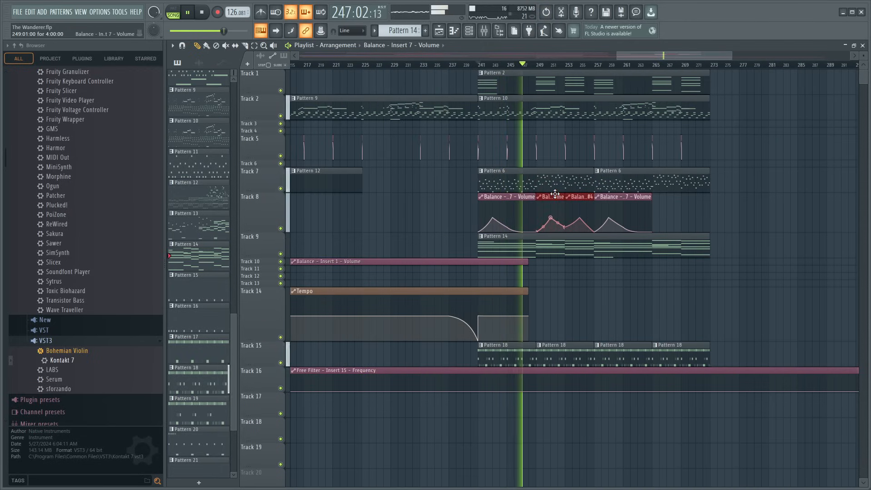
left_click_drag(555, 196, 672, 203)
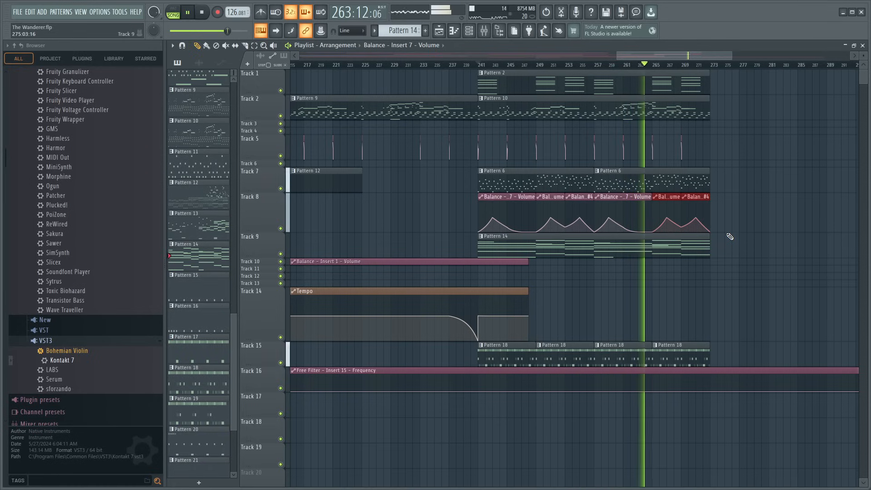
left_click_drag(683, 59, 691, 64)
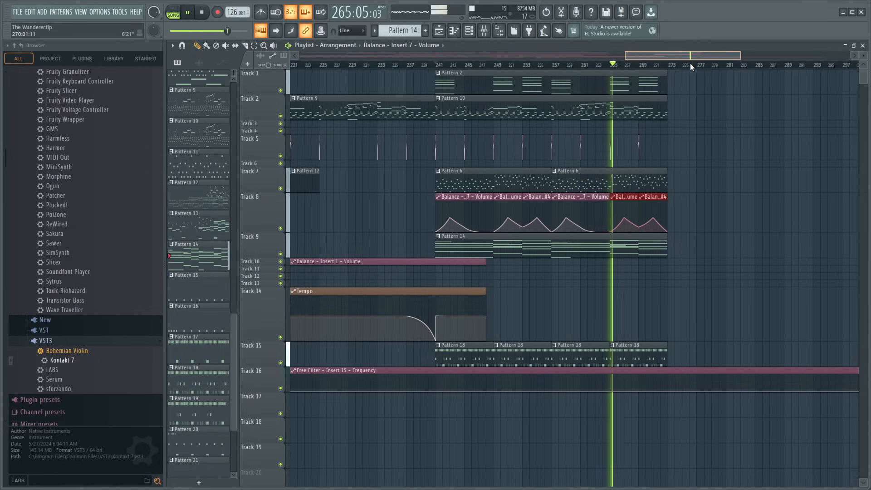
scroll(670, 70, "up", 3)
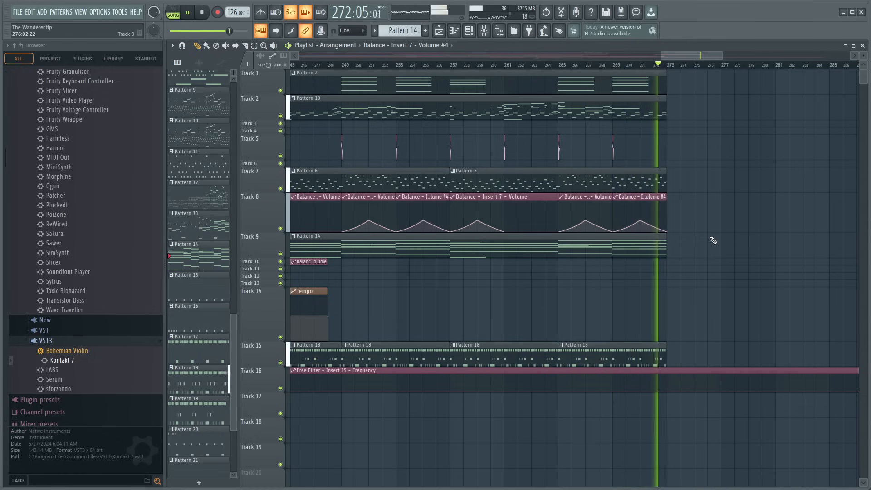
- In Pattern 14's Laurie Webb Infectious part, move the bar 9 note to F4, the bar 17 note to G4 and the bar 25 note to C#4
double_click(521, 241)
scroll(437, 67, "up", 5)
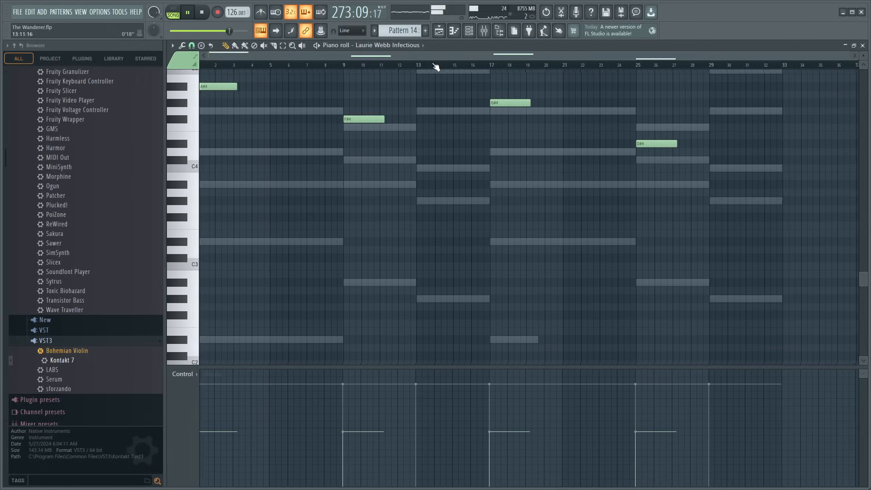
scroll(479, 137, "up", 3)
key("space")
right_click(220, 180, "alt")
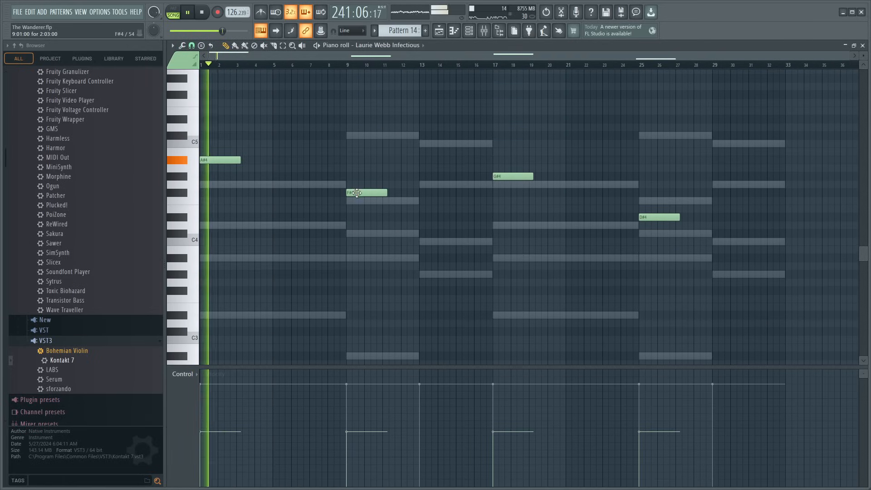
left_click_drag(358, 193, 358, 201)
left_click_drag(497, 177, 497, 185)
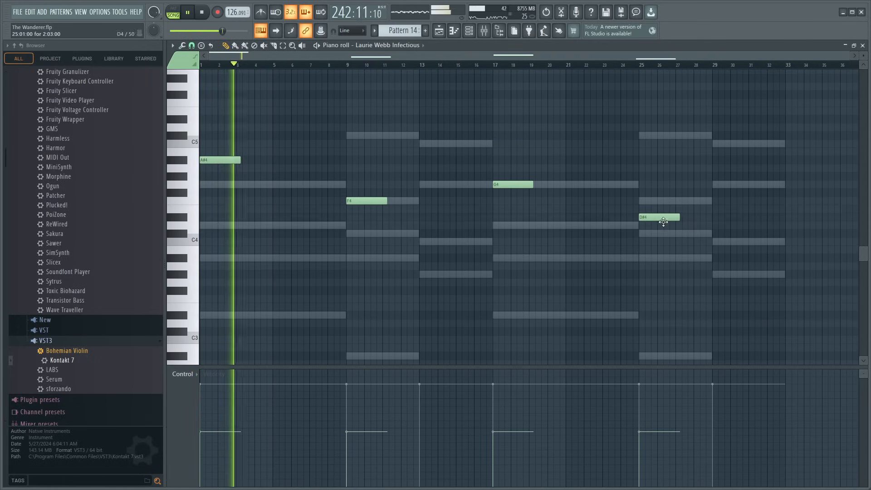
left_click_drag(656, 217, 656, 233)
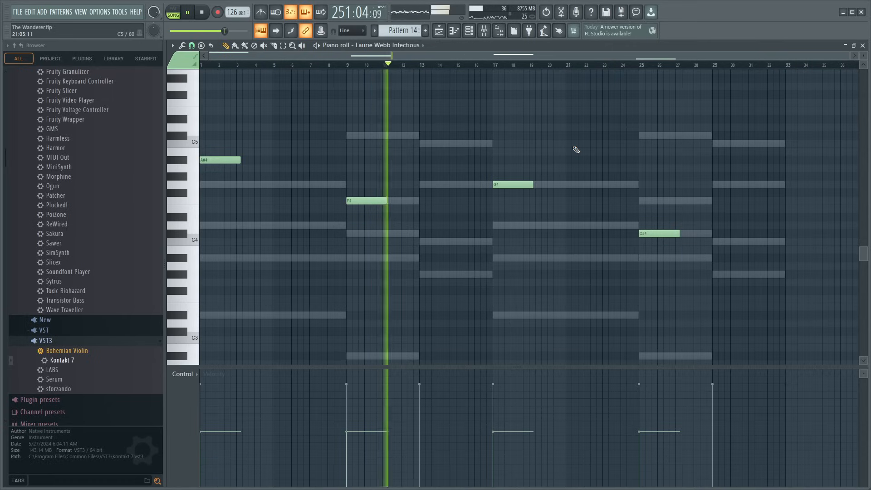
left_click(862, 51)
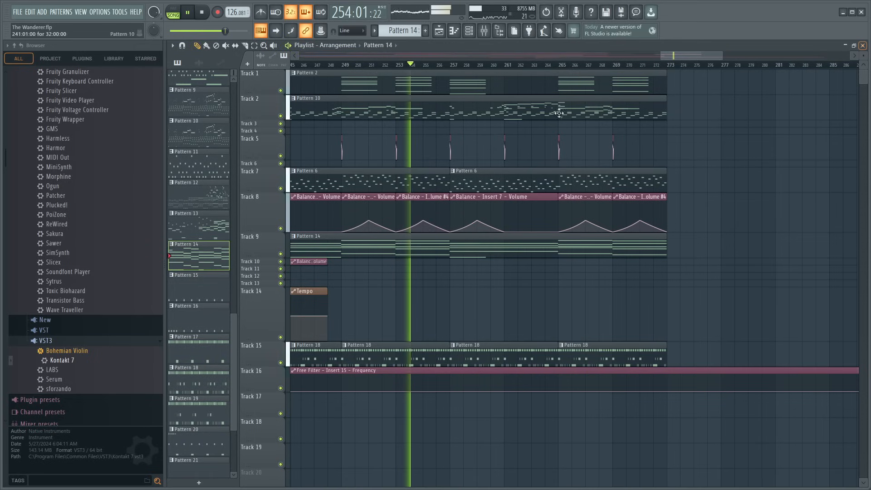
- Lower the velocities of all four Laurie Webb Infectious notes in Pattern 14 and return to the playlist
scroll(444, 67, "down", 5)
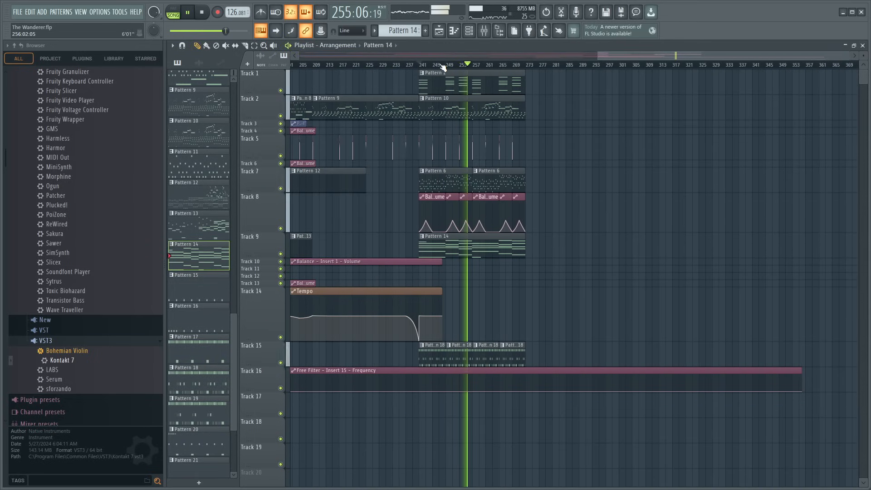
left_click_drag(630, 57, 529, 62)
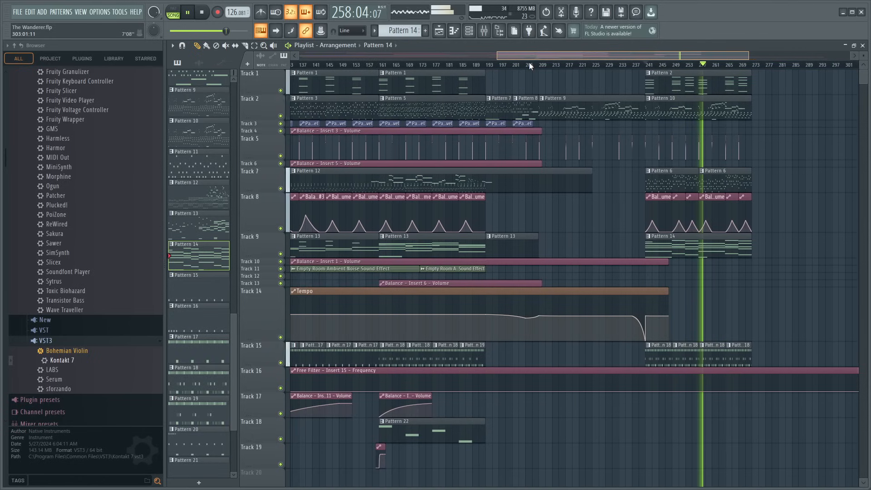
double_click(687, 249)
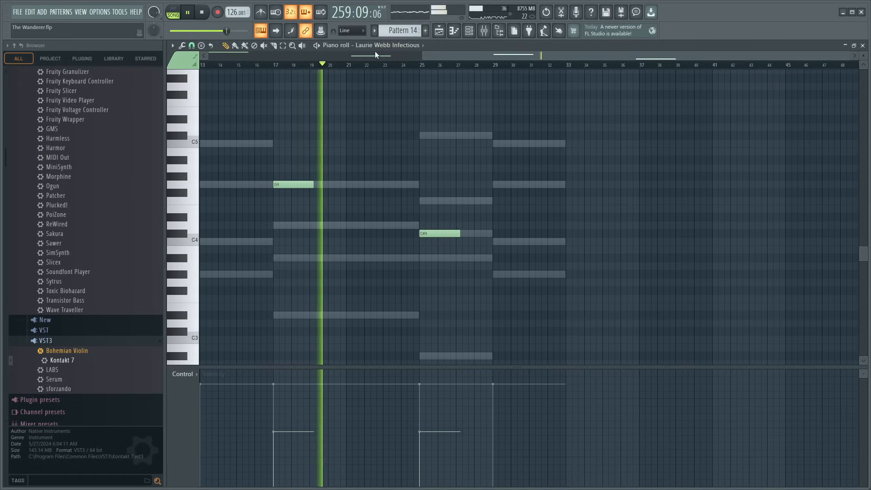
scroll(437, 177, "up", 5)
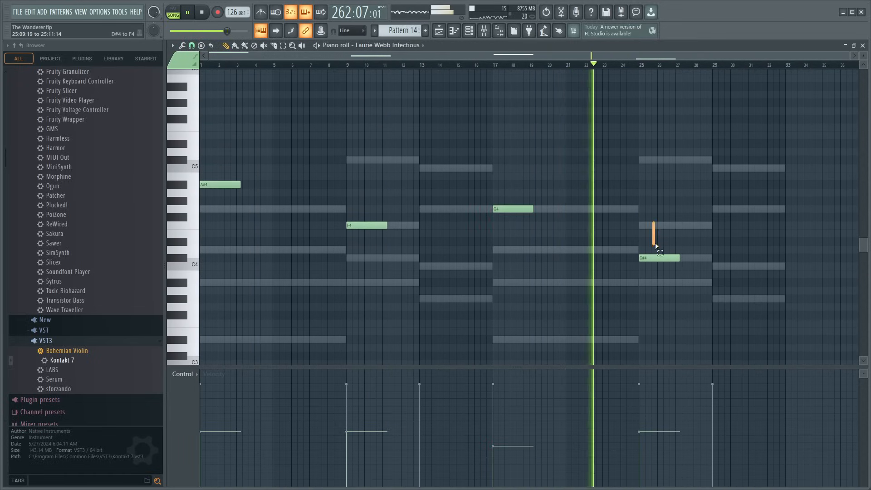
left_click(657, 258)
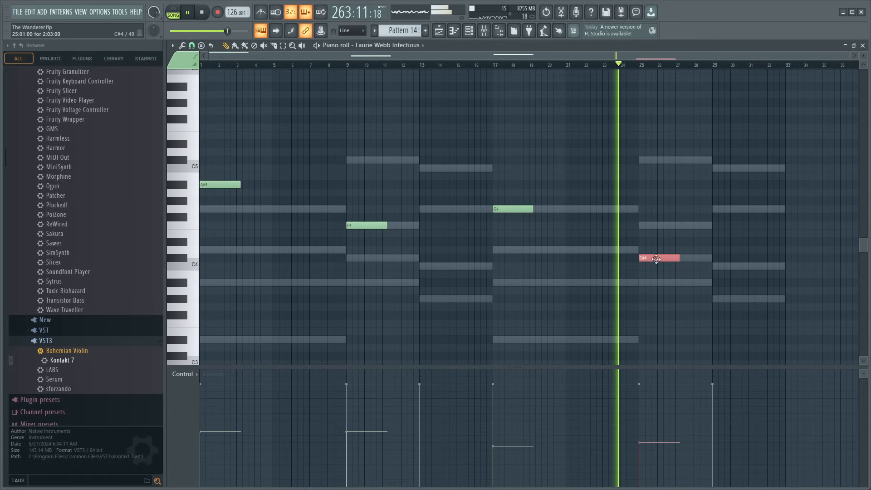
left_click(220, 184)
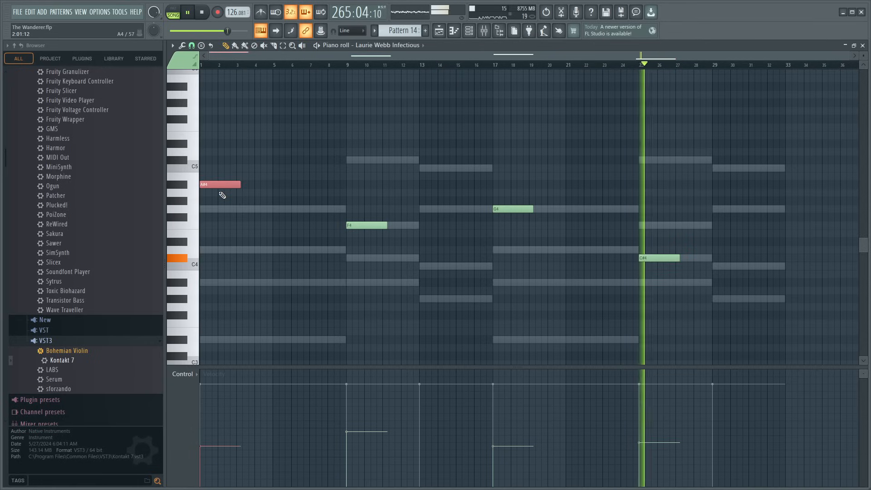
left_click(368, 225)
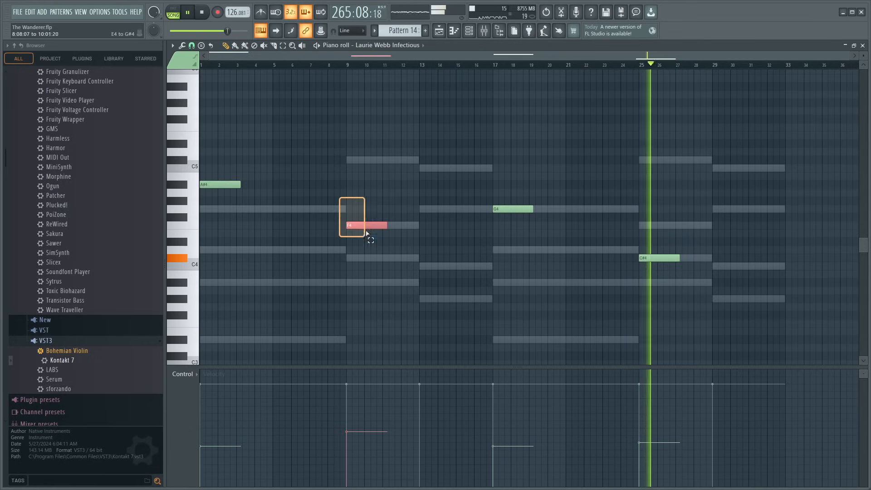
left_click(863, 46)
- Play the song from bar 161 and place a unique copy of Pattern 22 on Track 17 at bar 241
key("space")
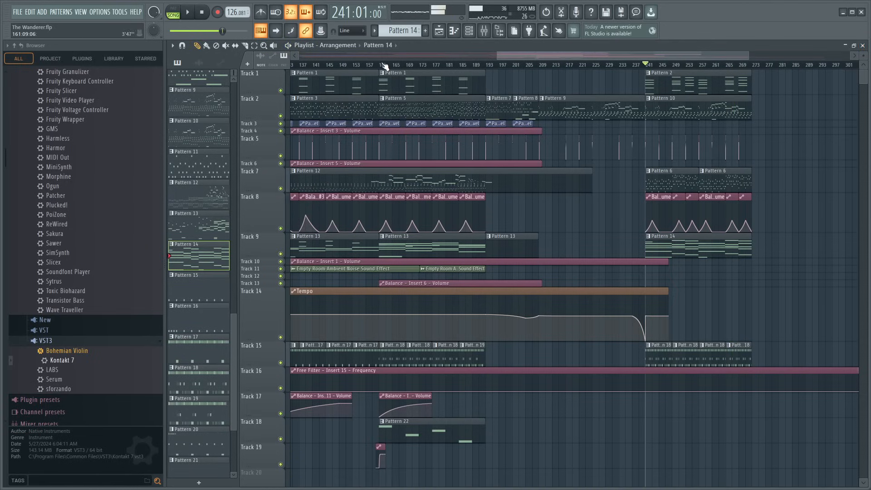
scroll(383, 65, "up", 2)
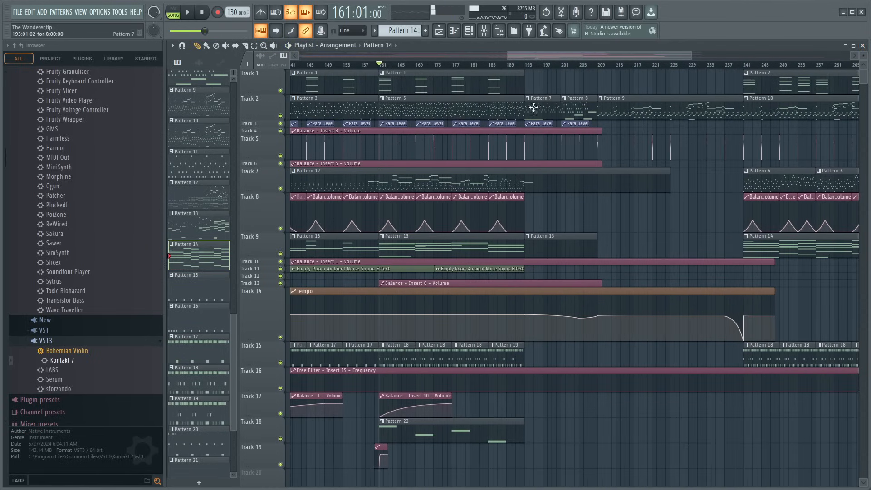
key("space")
scroll(544, 108, "down", 2)
scroll(615, 181, "up", 2)
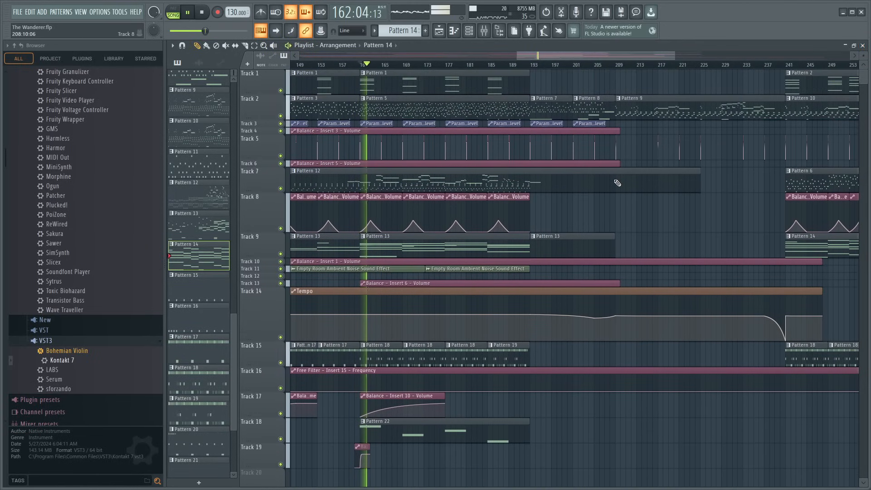
left_click(418, 430)
left_click_drag(545, 55, 633, 86)
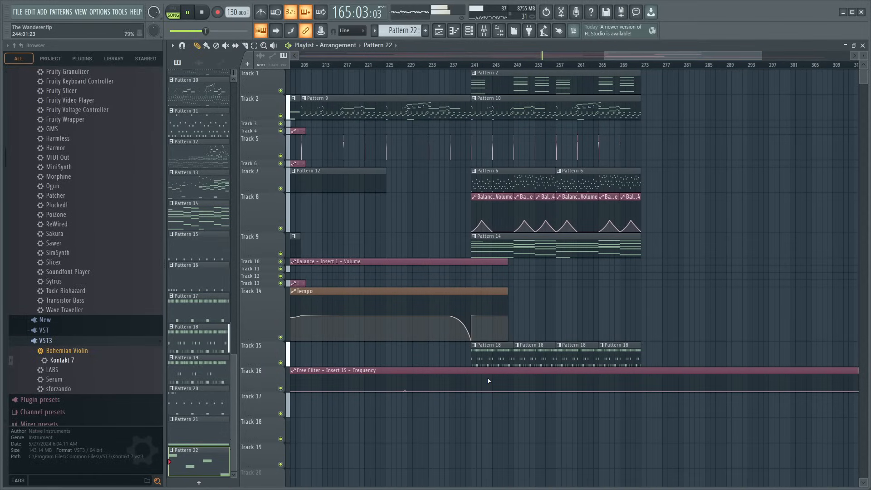
left_click(474, 408)
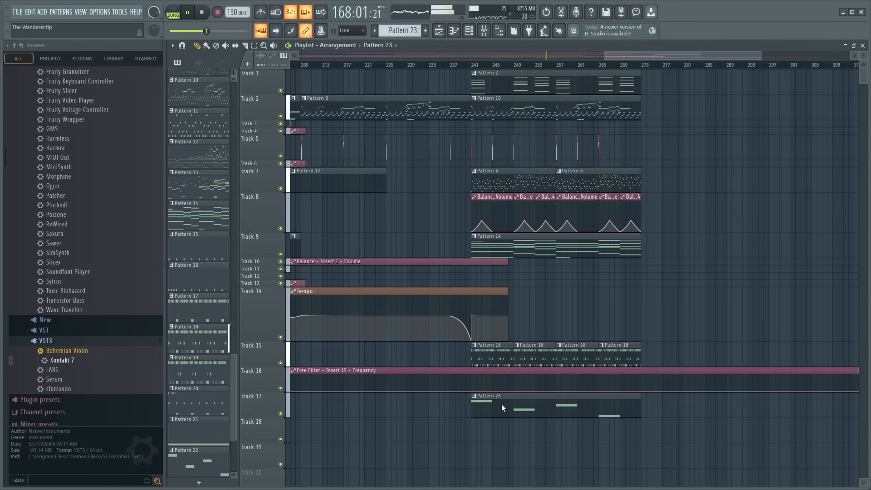
- Place a copy of the Track 19 Balance - Insert 12 - Volume automation clip on Track 18 at bar 240
scroll(473, 68, "down", 5)
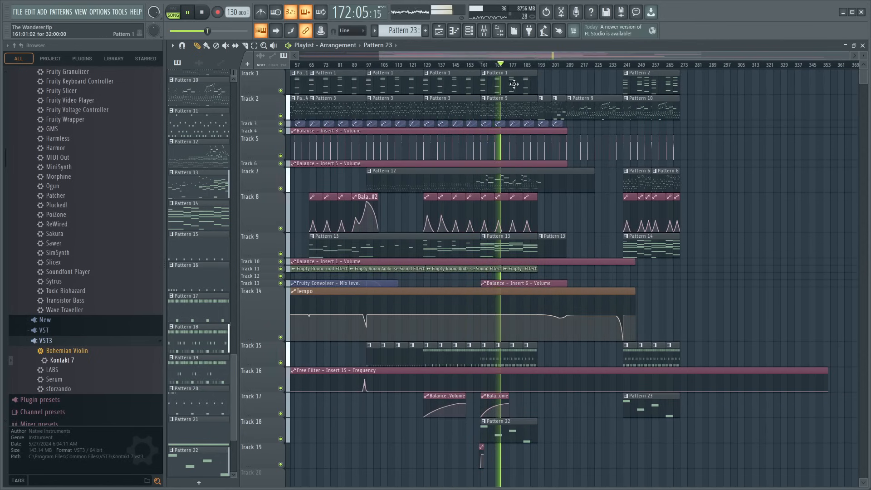
scroll(496, 68, "up", 4)
scroll(622, 305, "down", 5)
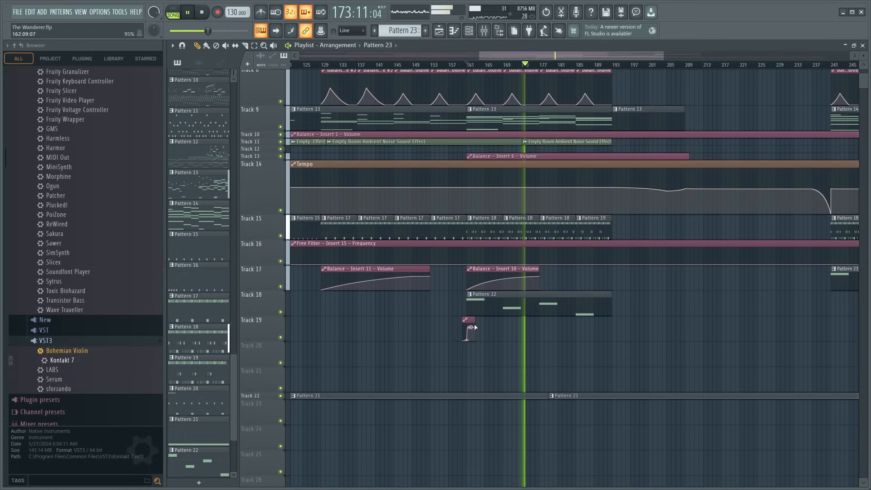
left_click(471, 320)
left_click_drag(590, 56, 688, 69)
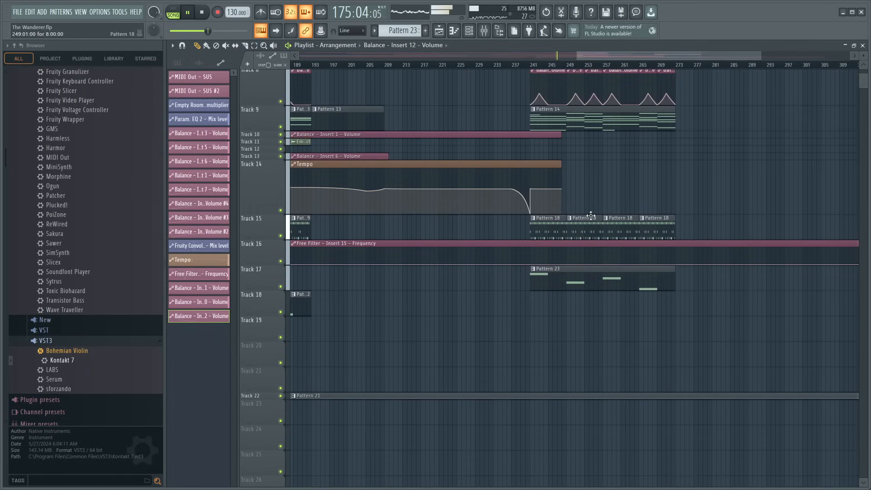
scroll(540, 53, "up", 8)
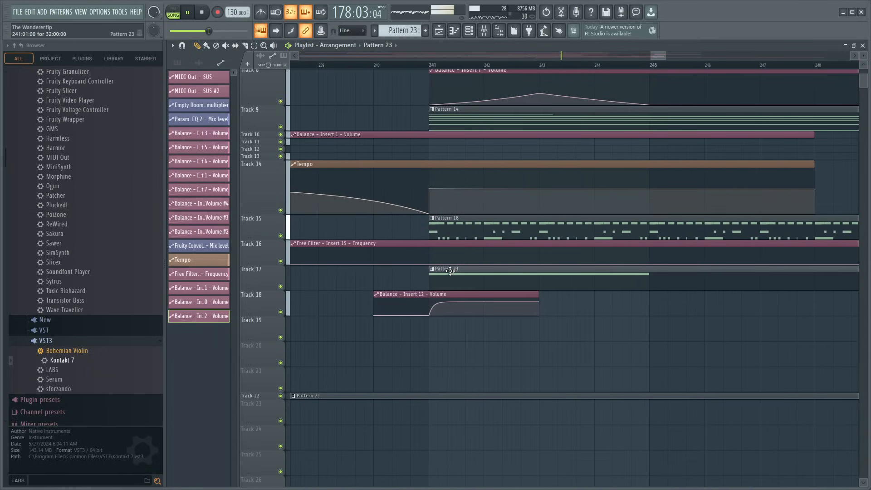
- Move the first Deeper Purple Dynamic note of Pattern 23 down to D#3 and play the song from bar 241
double_click(450, 272)
scroll(409, 68, "up", 2)
key("space")
scroll(224, 266, "down", 2)
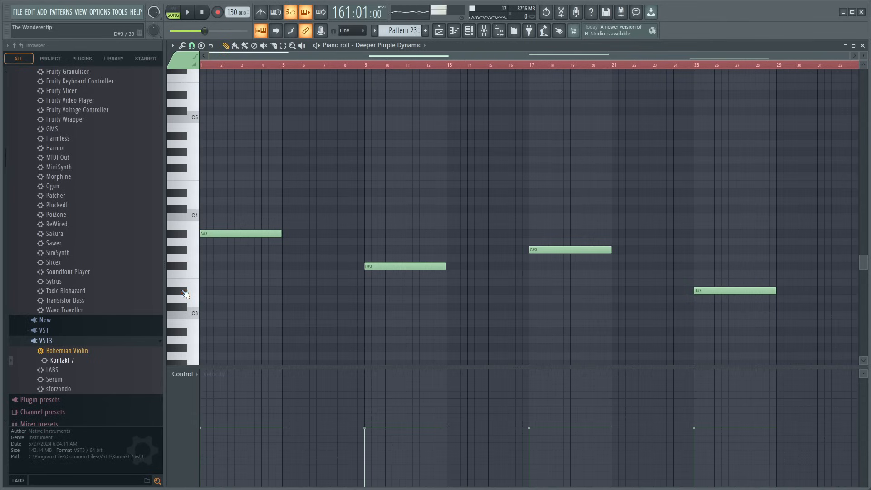
left_click_drag(213, 233, 202, 293)
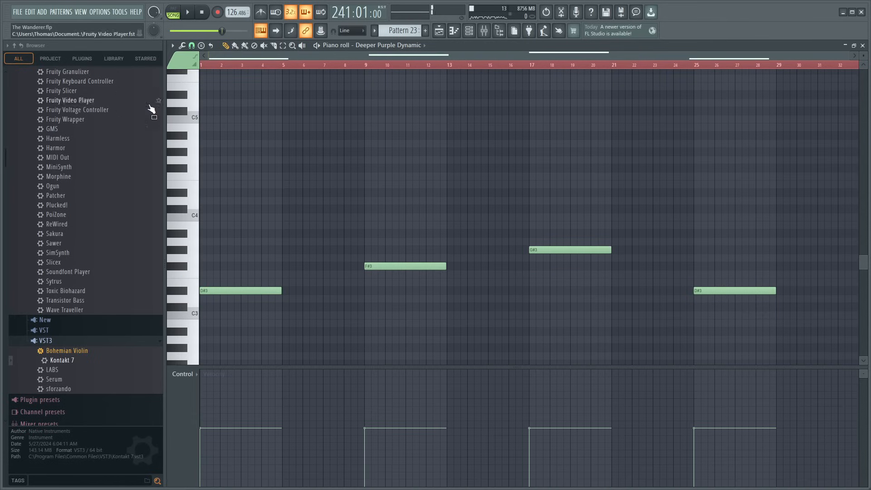
key("space")
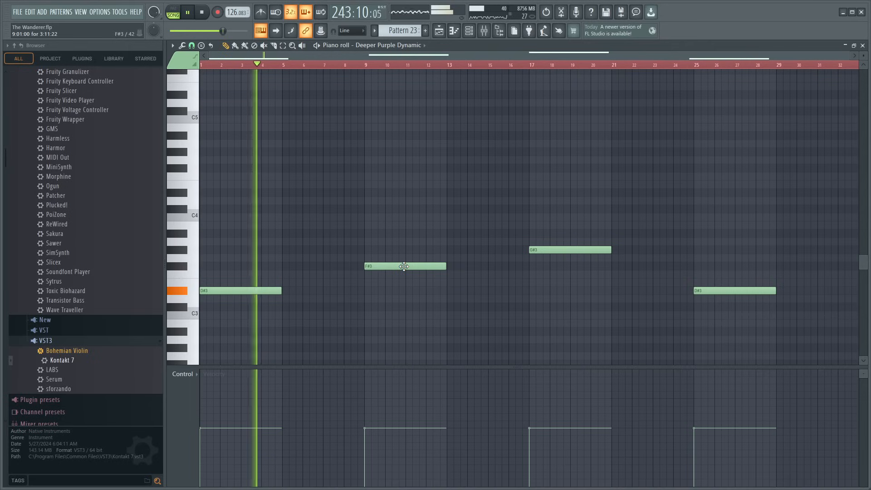
- Replace the remaining Pattern 23 notes with a four-bar A#3 at bar 9 and a four-bar G#3 at bar 13
left_click_drag(404, 267, 321, 291)
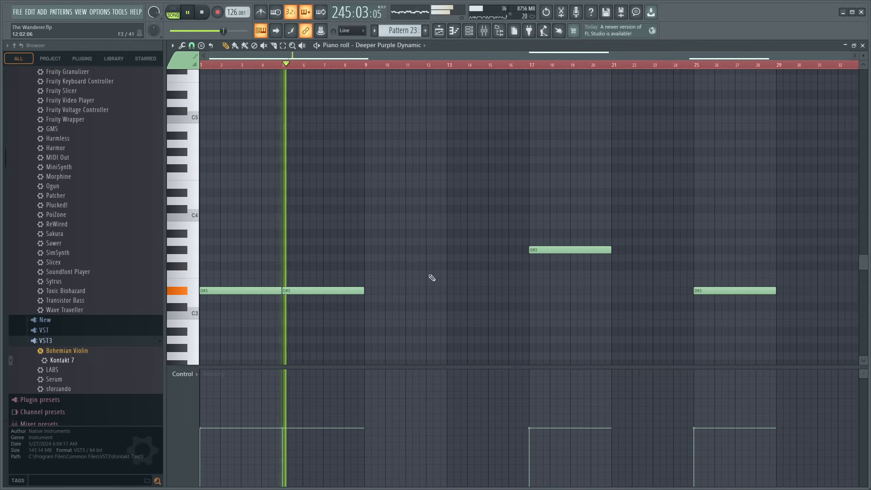
right_click(350, 291)
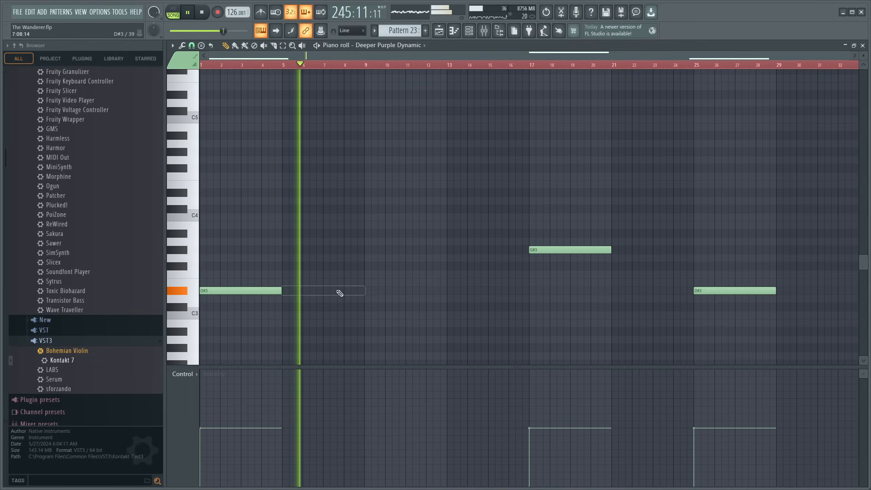
left_click(368, 234)
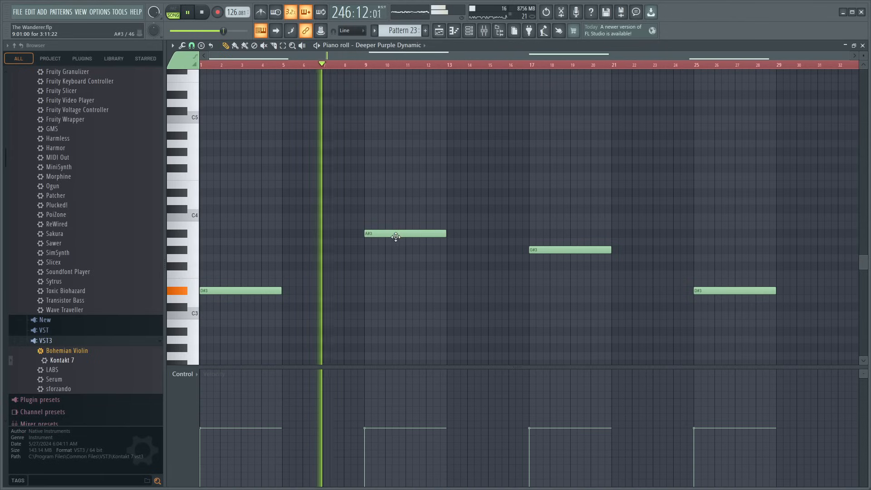
left_click(452, 251)
right_click(536, 250)
right_click(719, 290)
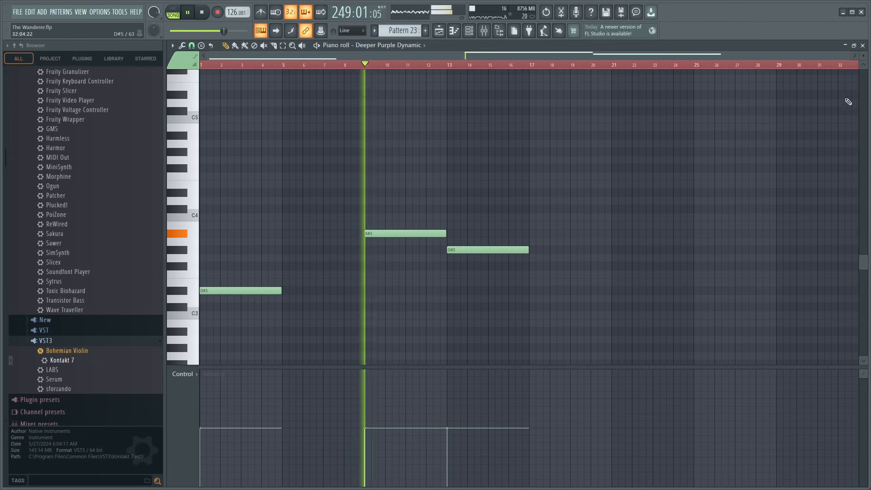
left_click(863, 46)
- Shorten the Pattern 23 clip on Track 17 to 16 bars and duplicate it at bar 257
scroll(621, 73, "down", 6)
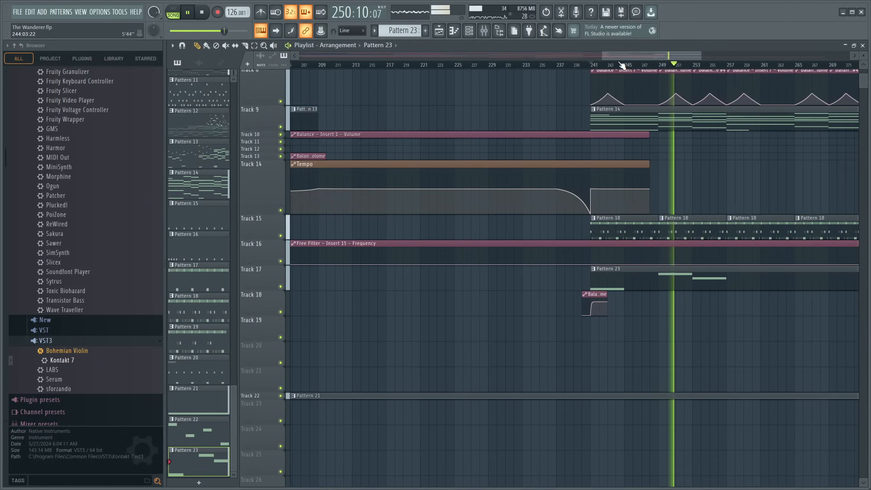
left_click_drag(703, 271, 636, 271)
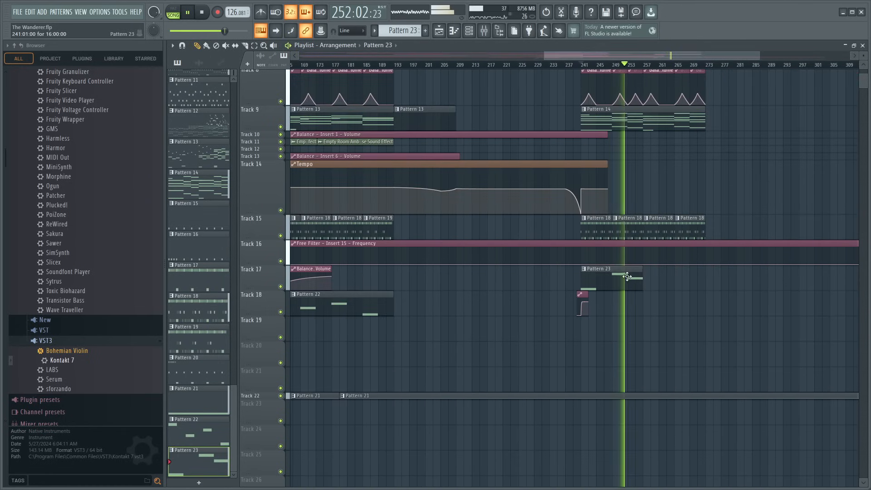
key("ctrl+b")
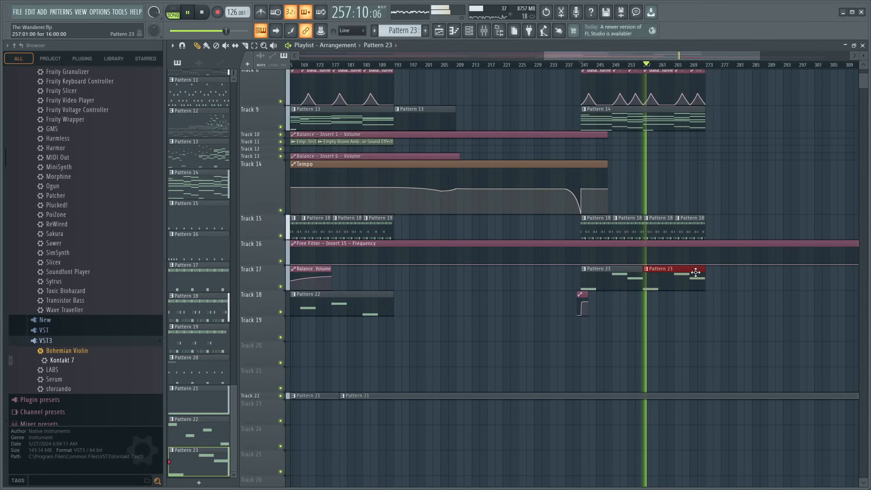
- Save the project, stop playback and set the song position to bar 209
key("ctrl+s")
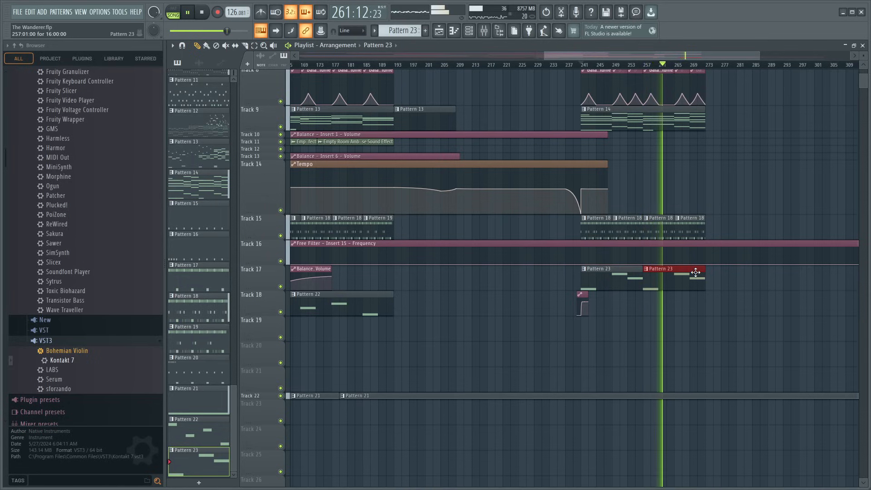
key("space")
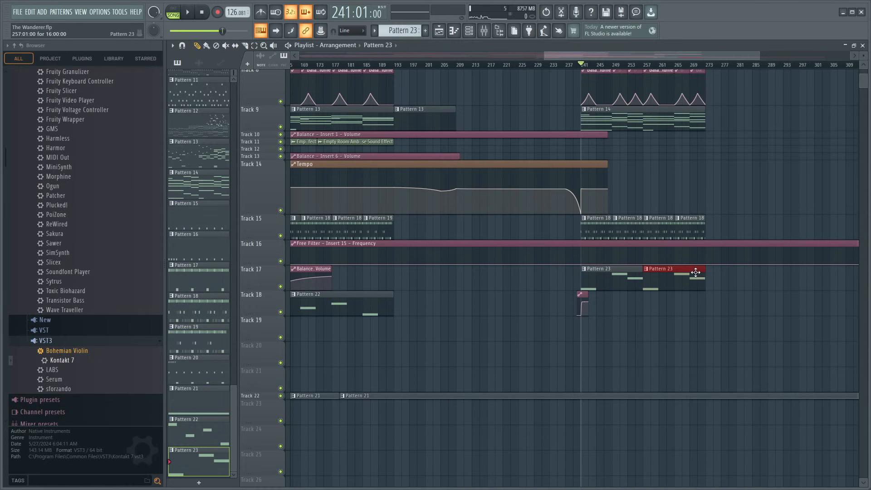
scroll(751, 223, "up", 5)
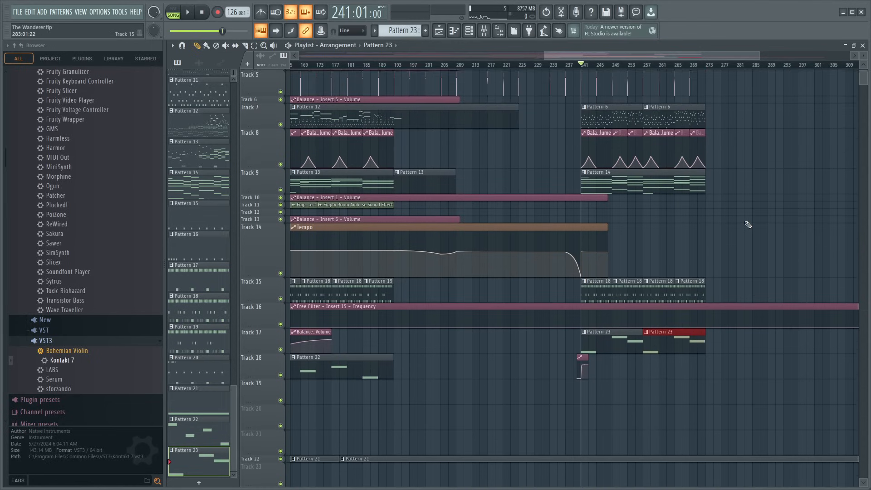
left_click(456, 67)
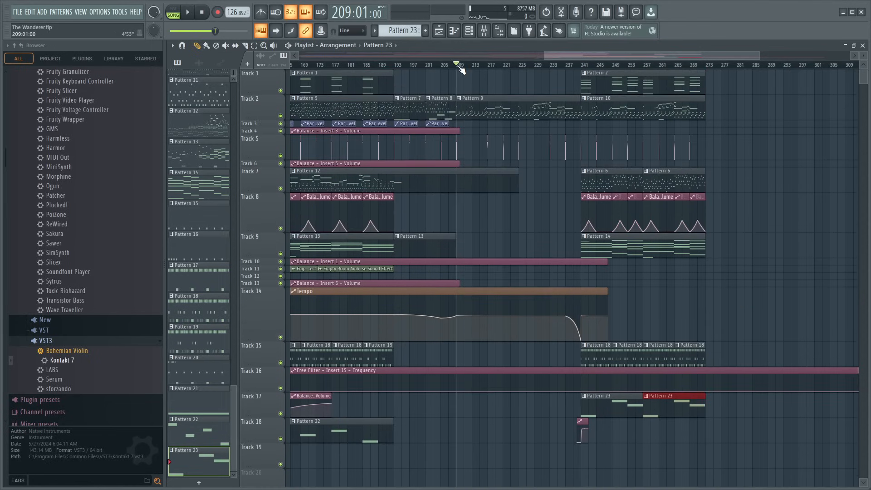
- Play the song from bar 209 and place a unique copy of the Pattern 2 chords on Track 1 at bar 225
key("space")
scroll(532, 68, "up", 2)
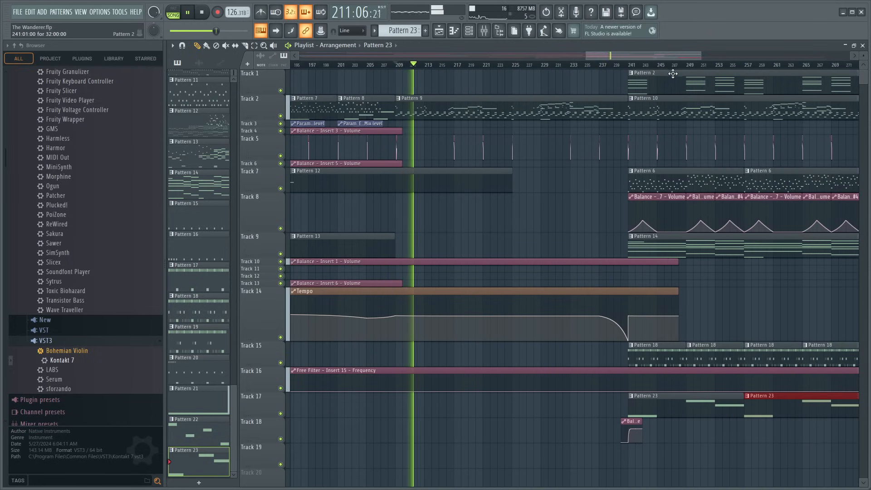
left_click(646, 82)
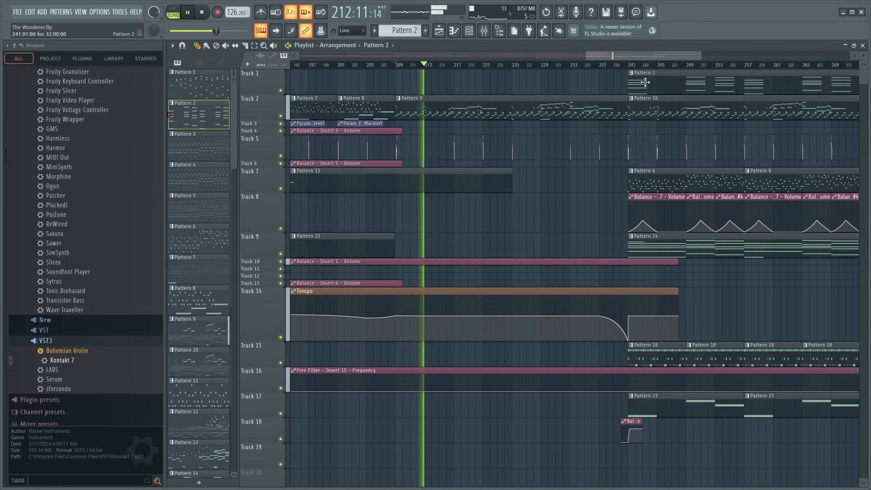
scroll(503, 68, "down", 5)
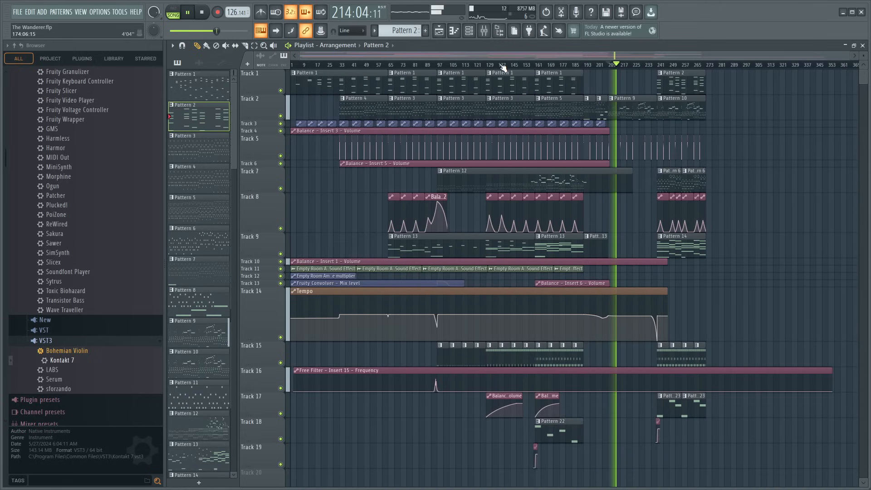
scroll(537, 68, "up", 4)
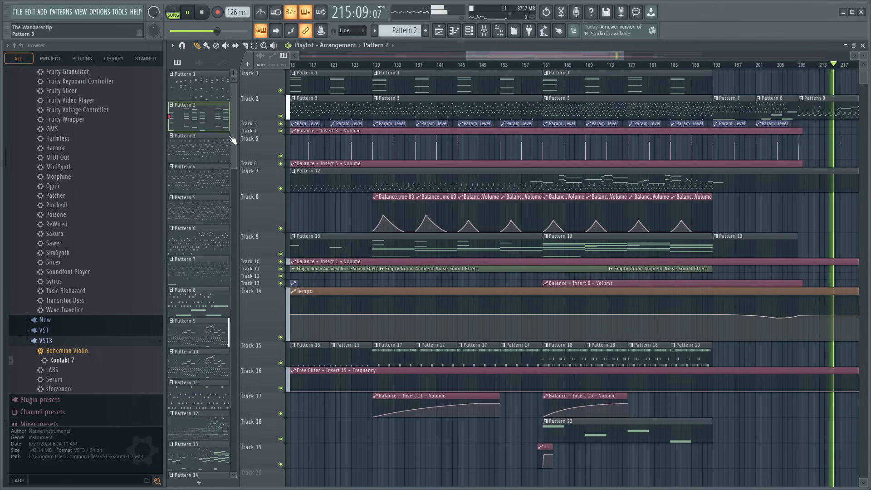
mouse_move(265, 127)
left_mouse_down()
mouse_move(264, 165)
mouse_move(264, 128)
left_mouse_up()
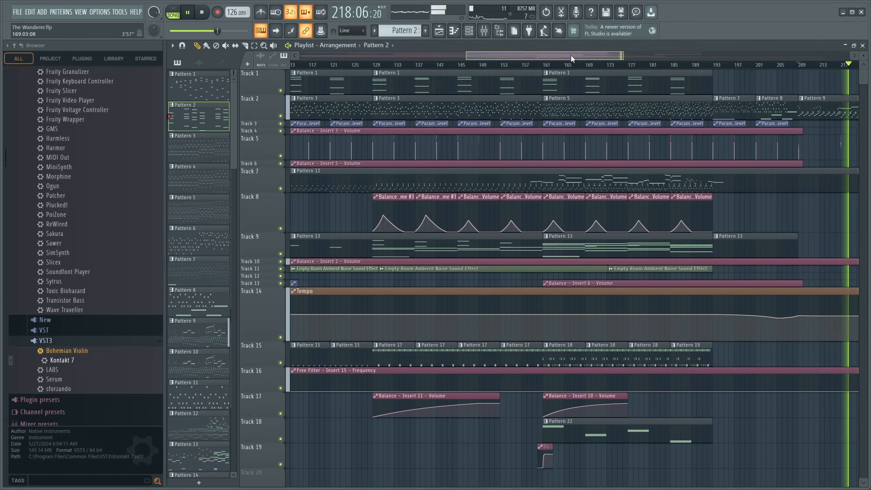
left_click_drag(571, 56, 664, 80)
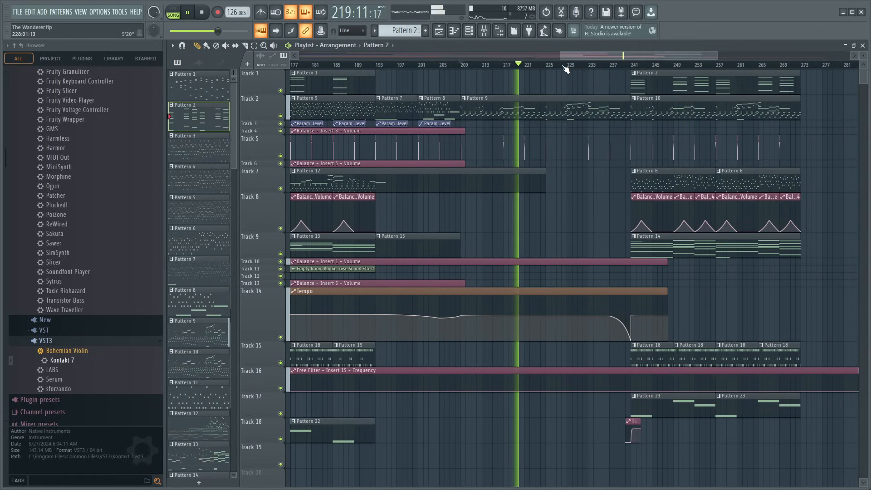
scroll(567, 68, "up", 5)
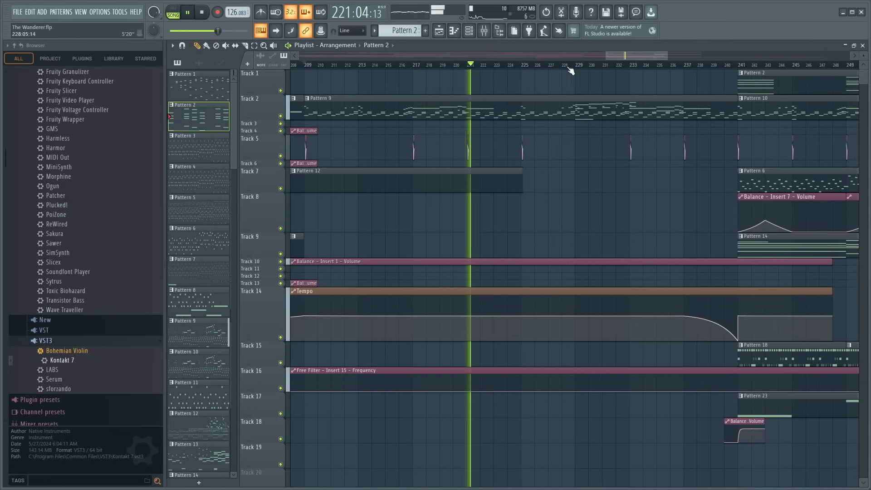
left_click(531, 81)
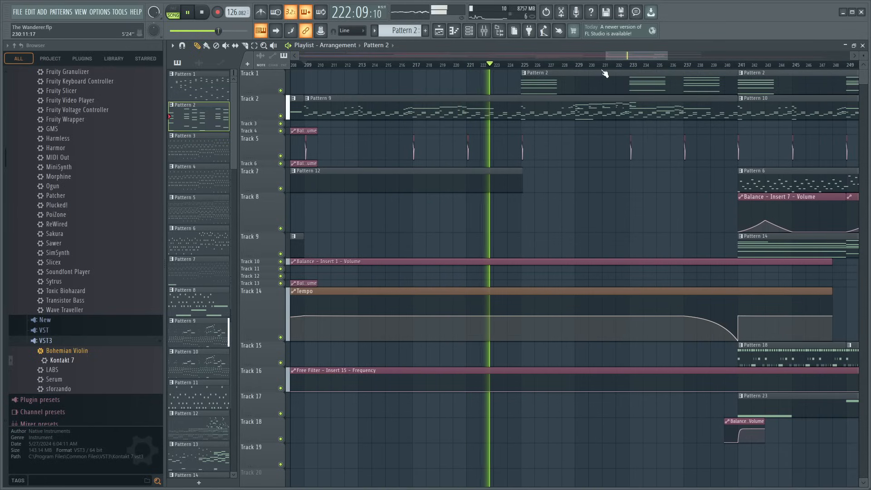
- Check the notes of Pattern 3 and shorten its Track 1 clip to 16 bars so it ends at bar 241
double_click(552, 80)
scroll(427, 122, "down", 4)
key("ctrl+a")
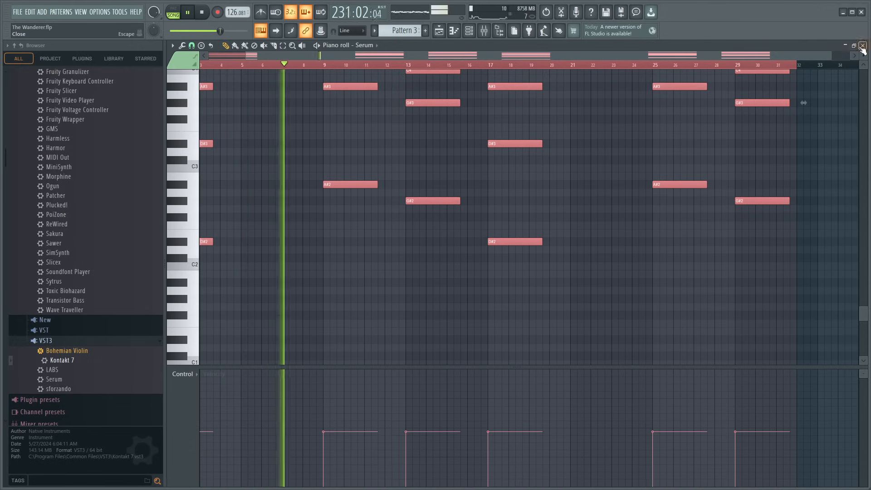
key("F5")
left_click(727, 73)
scroll(730, 72, "down", 4)
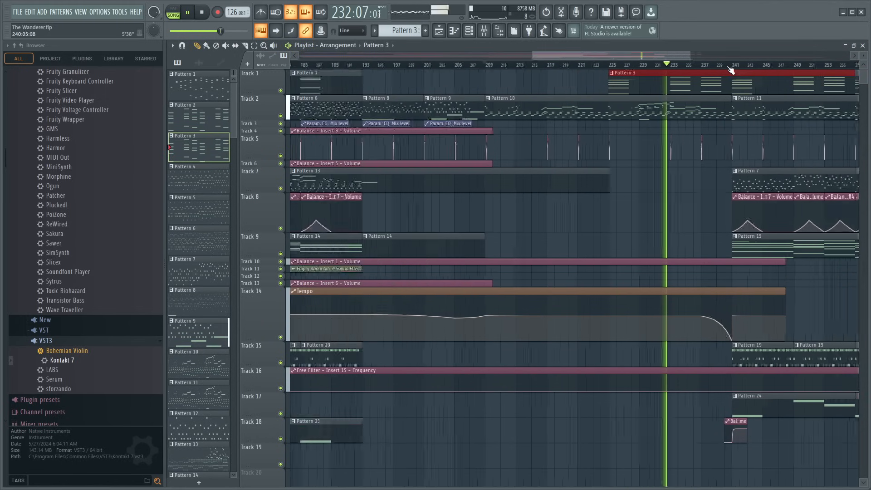
left_click_drag(798, 71, 722, 72)
scroll(716, 74, "up", 3)
- Delete the G#2–C5 chord at bar 13 of Pattern 3 and return to the playlist
key("F7")
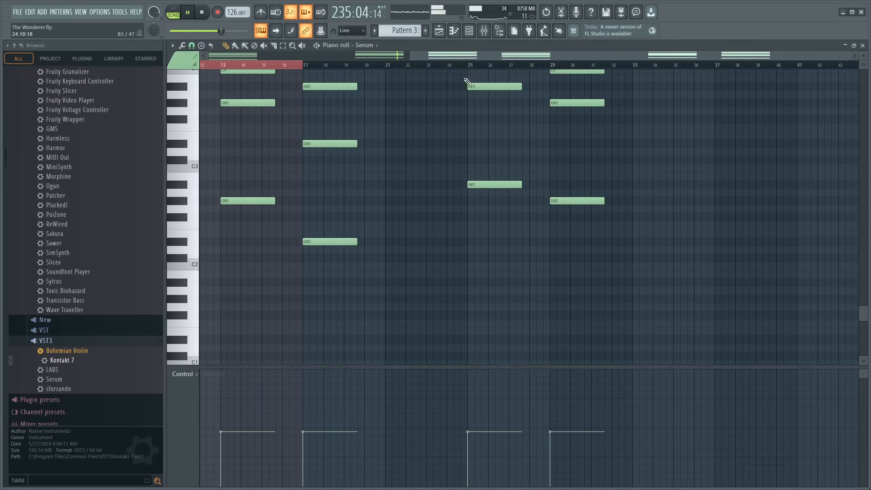
scroll(432, 74, "down", 5)
scroll(300, 68, "down", 2)
scroll(410, 148, "up", 5)
left_click_drag(454, 293, 444, 39, "ctrl")
key("Delete")
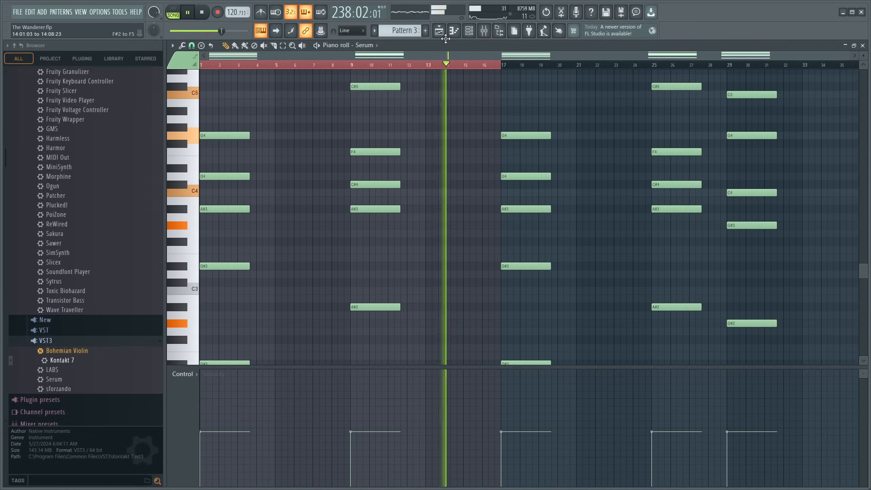
key("F5")
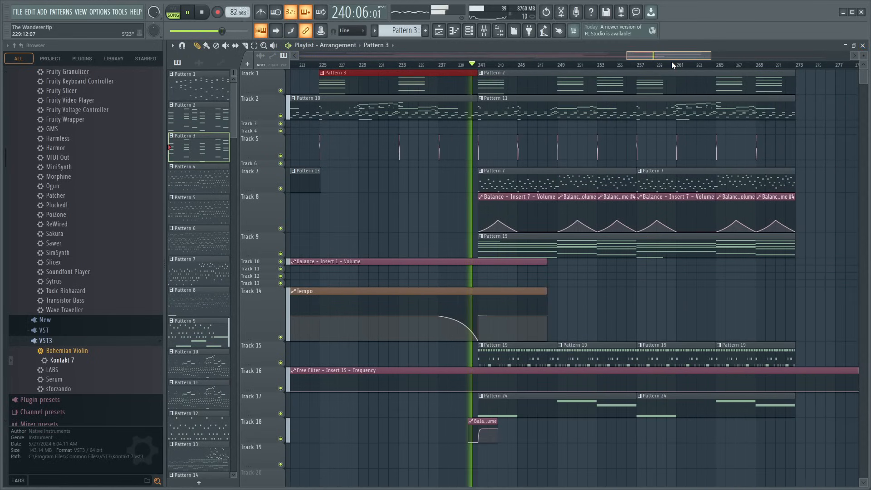
- Play the song from bar 225 to hear the added chords, save the project and stop playback
left_click(201, 13)
left_click(323, 66)
key("space")
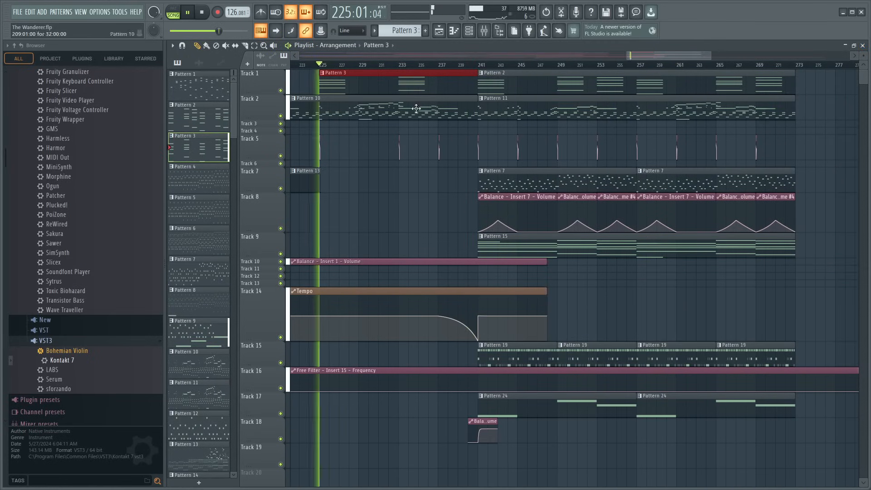
key("ctrl+s")
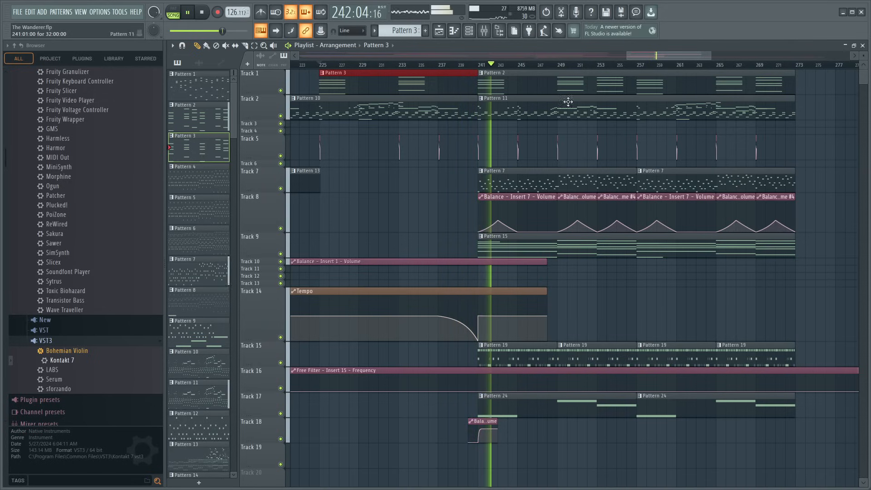
scroll(560, 67, "down", 1)
scroll(560, 67, "down", 3)
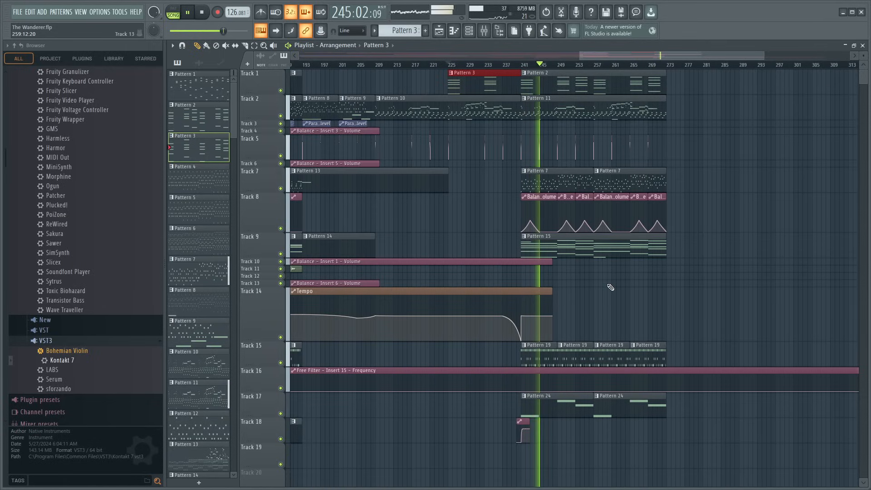
key("space")
- Open the Kick 12 notes of the Pattern 19 clip on Track 15 and audition the pattern
scroll(529, 68, "up", 3)
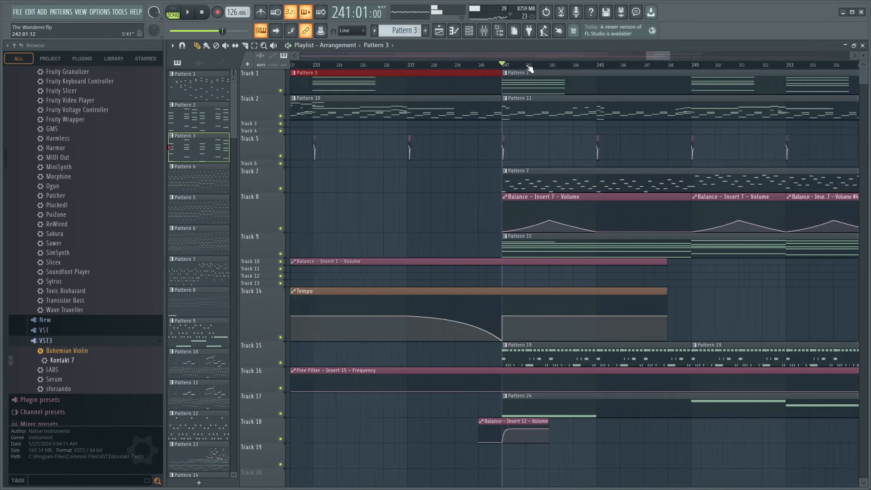
double_click(511, 356)
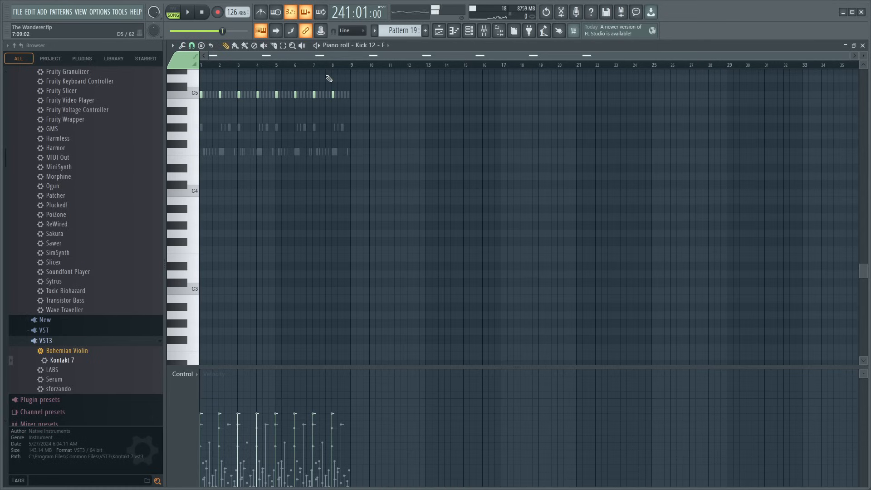
scroll(337, 68, "up", 3)
key("space")
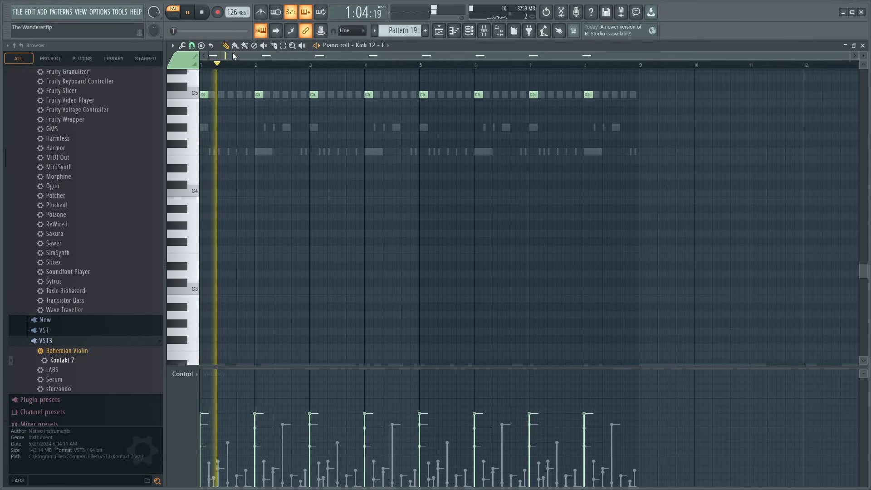
key("space")
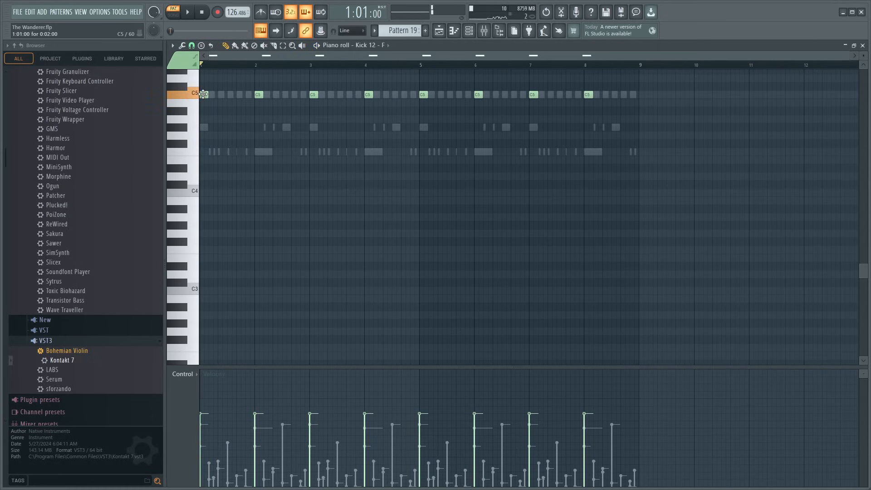
- Switch to the Percussion (7) notes of Pattern 19, delete the G#4 note at the start of bar 1 and play the pattern
left_click(389, 337)
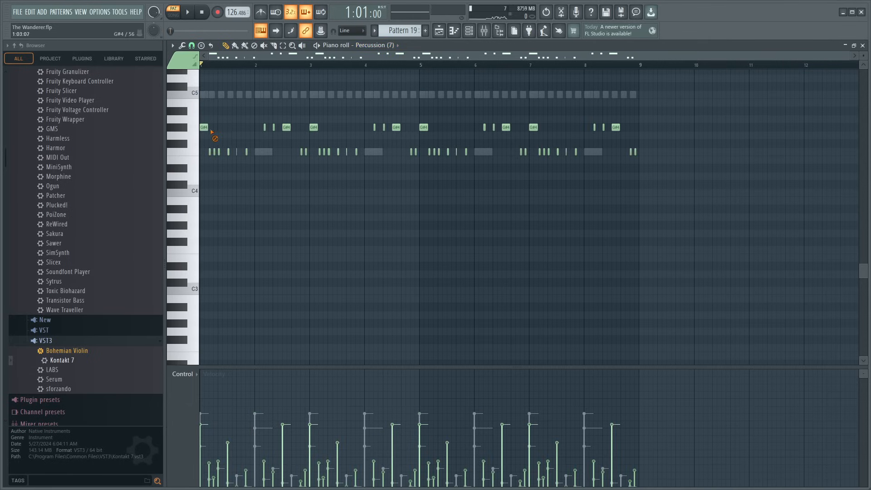
right_click(207, 129)
key("space")
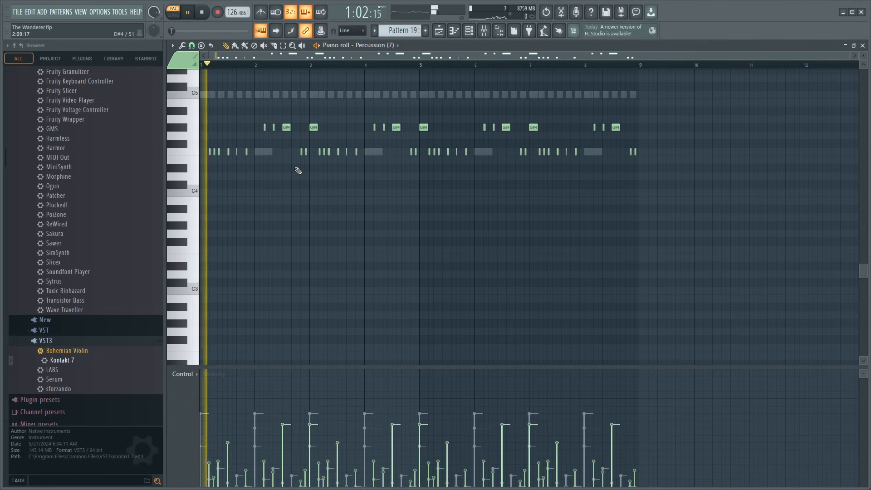
- Return to the playlist, listen through the closing section and restart playback at bar 225
left_click(864, 46)
left_click(479, 65)
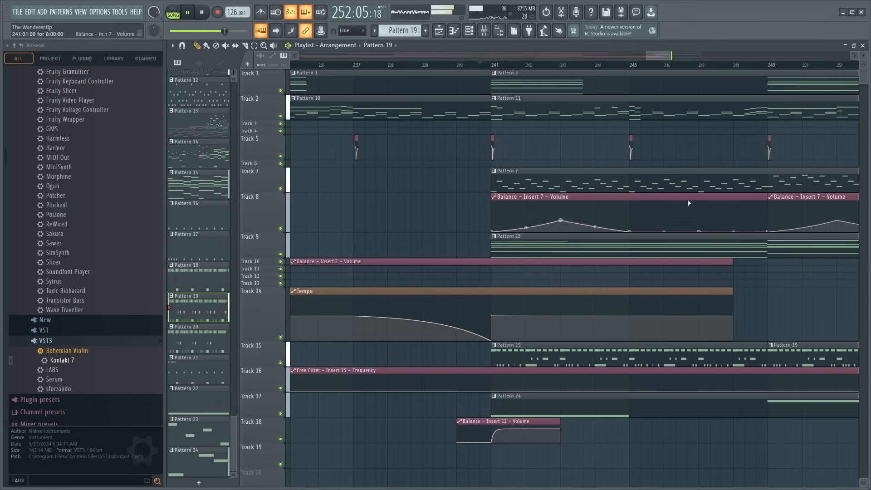
scroll(646, 68, "down", 5)
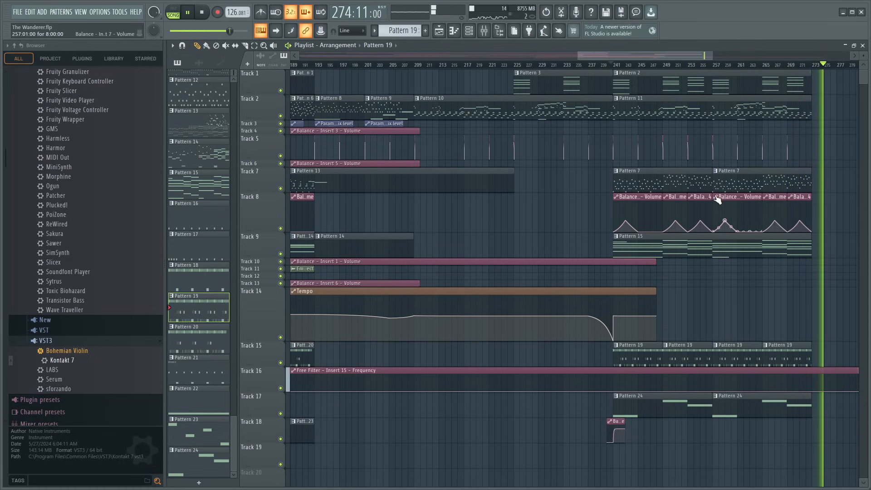
left_click(515, 66)
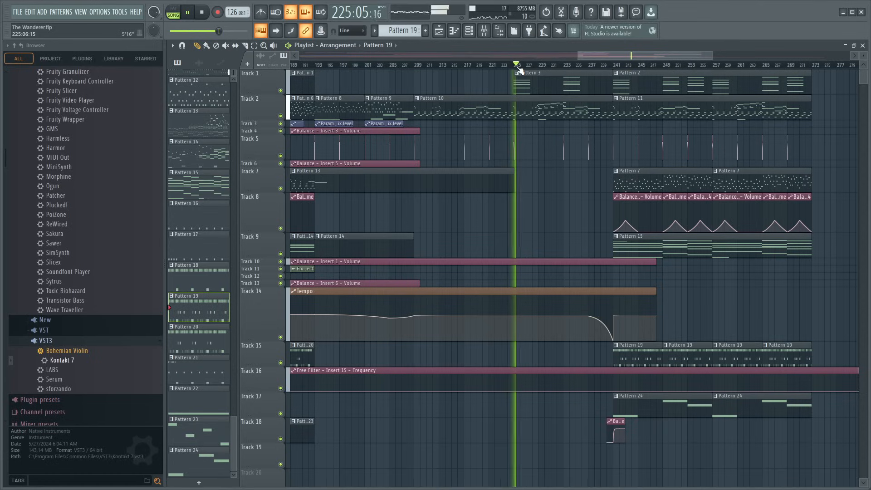
scroll(551, 71, "up", 4)
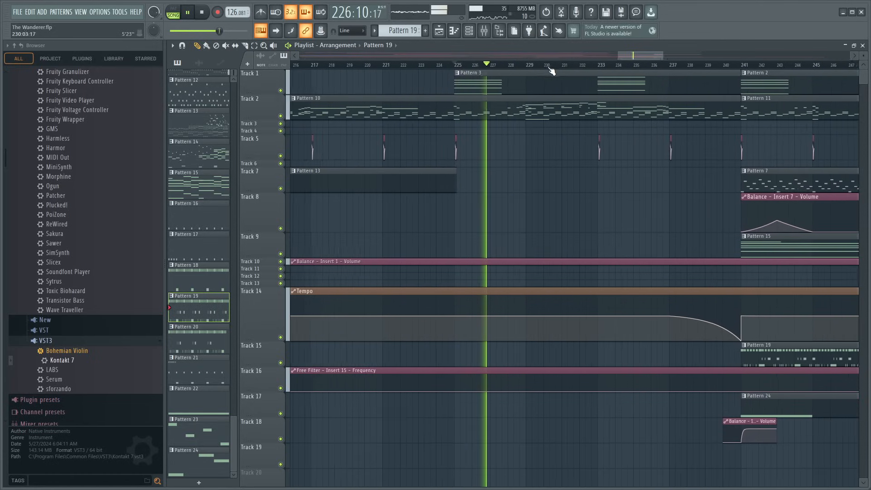
- Copy the five-note chord at bar 29 of Pattern 3 to bar 13
double_click(562, 82)
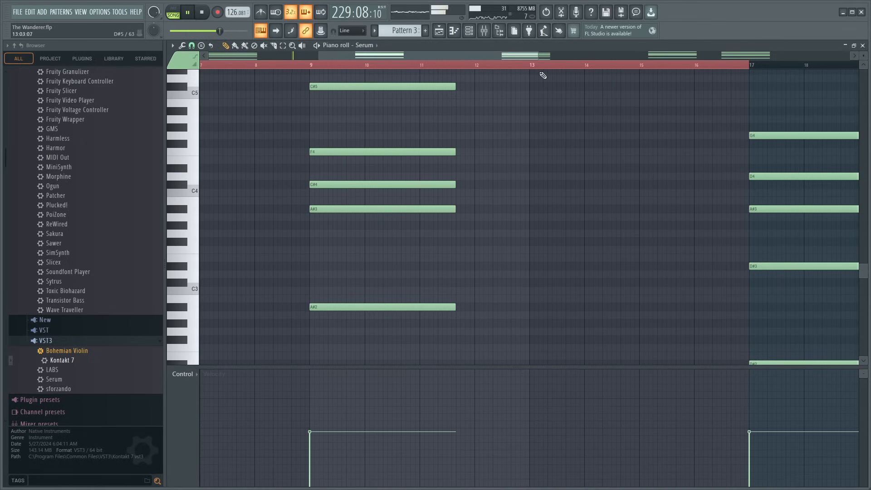
scroll(538, 67, "down", 5)
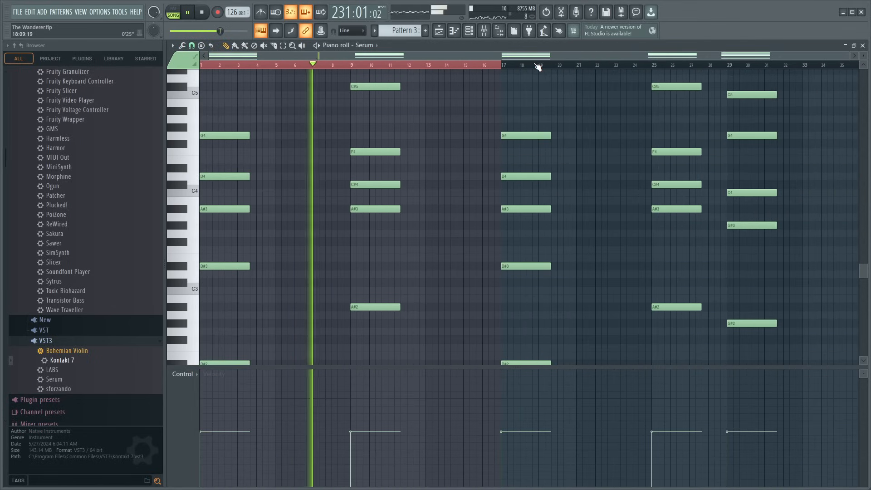
scroll(436, 202, "down", 2)
left_click_drag(737, 75, 753, 328)
left_click_drag(747, 324, 450, 326)
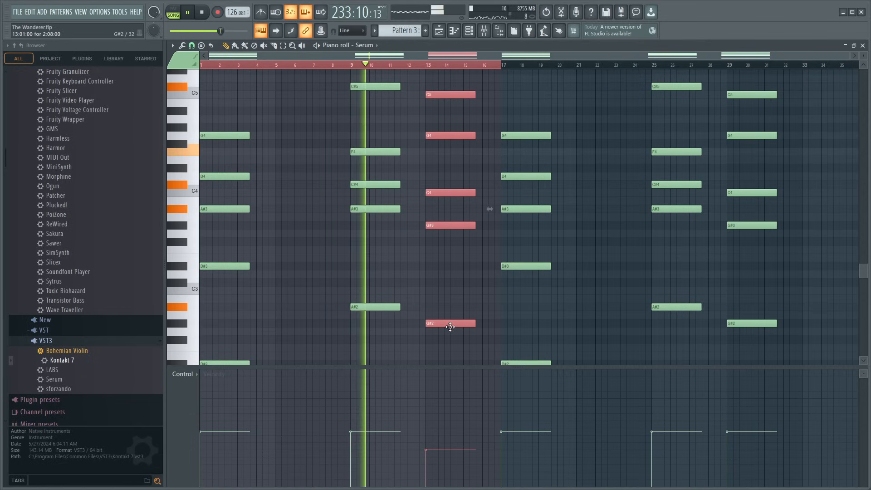
- Shorten all notes of the bar 13 chord in Pattern 3 to two bars
left_click(463, 301)
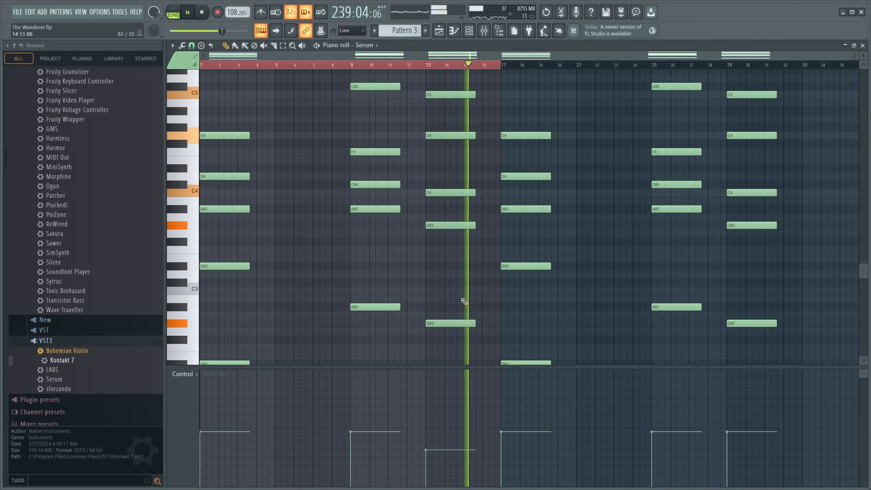
left_click_drag(461, 346, 465, 64)
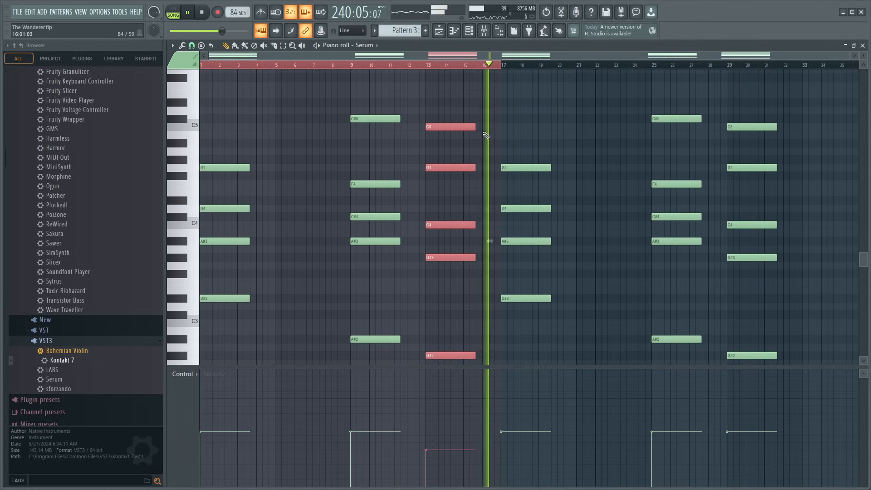
left_click_drag(474, 127, 464, 128)
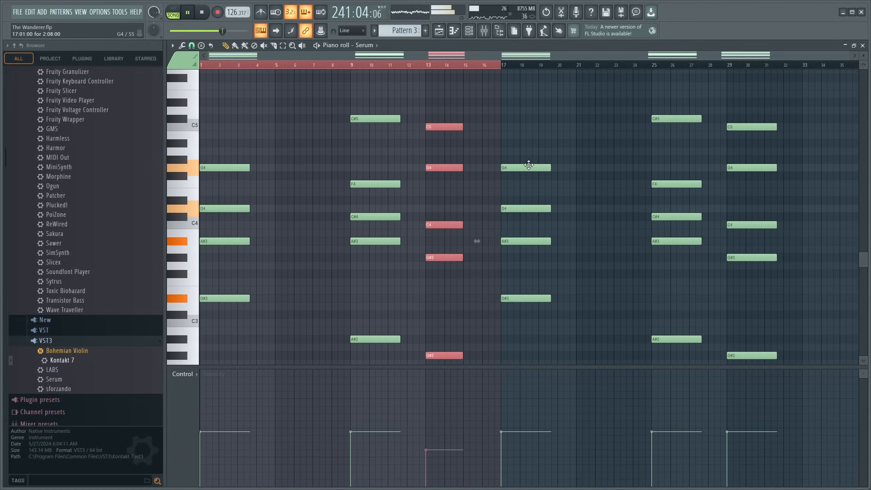
- Return from the Pattern 3 piano roll to the full arrangement and check the level of Insert 12 in the mixer
left_click(864, 45)
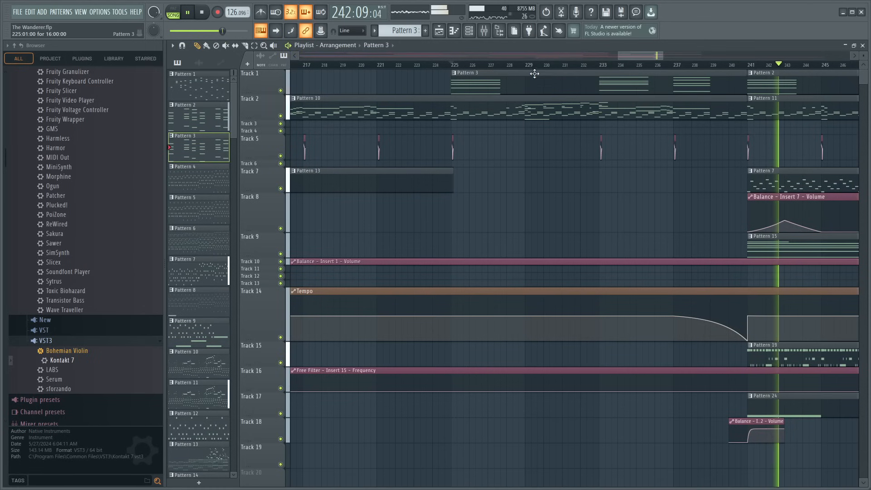
scroll(557, 67, "down", 2)
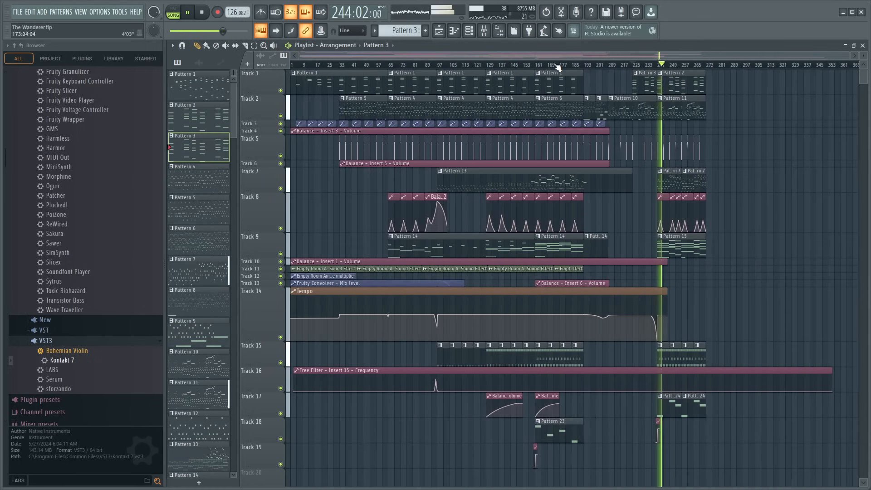
left_click(485, 32)
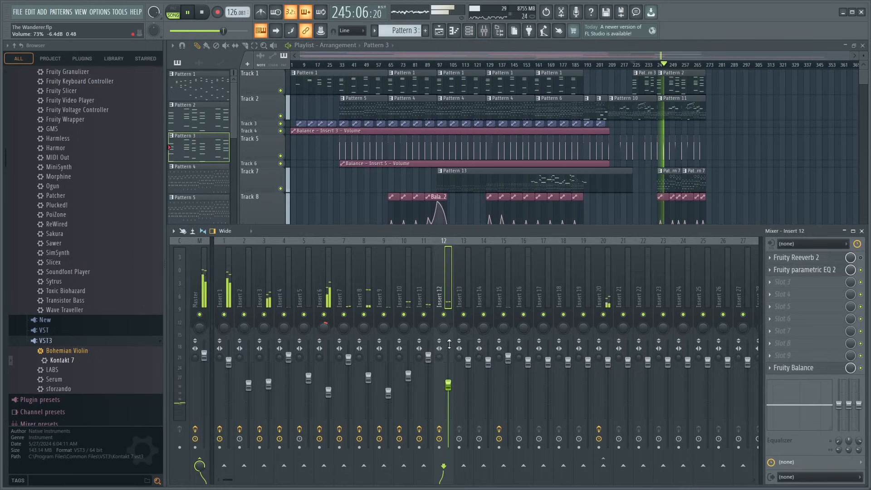
key("F9")
- Play from around bar 94 and audition Insert 7 and Insert 15 in solo
left_click(396, 65)
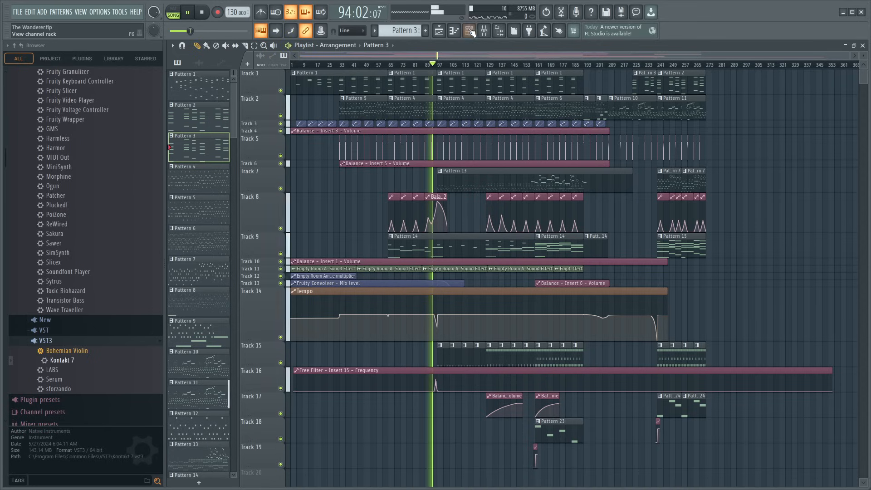
left_click(484, 31)
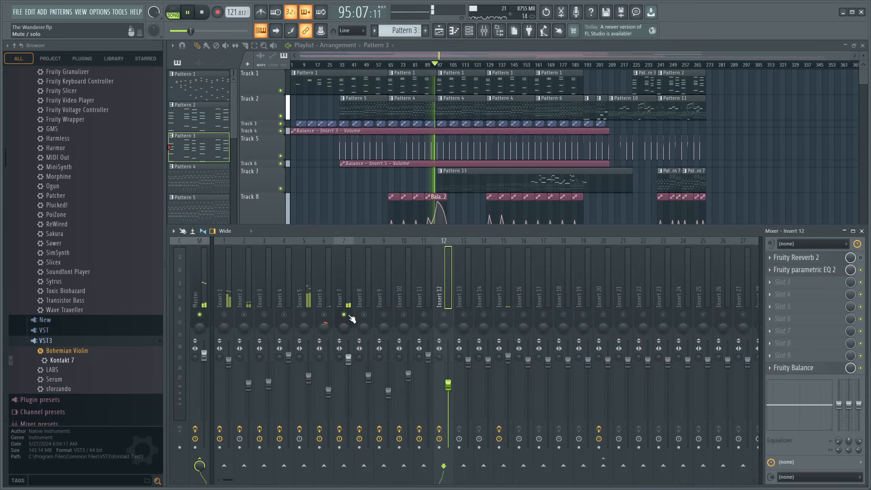
left_click(508, 289)
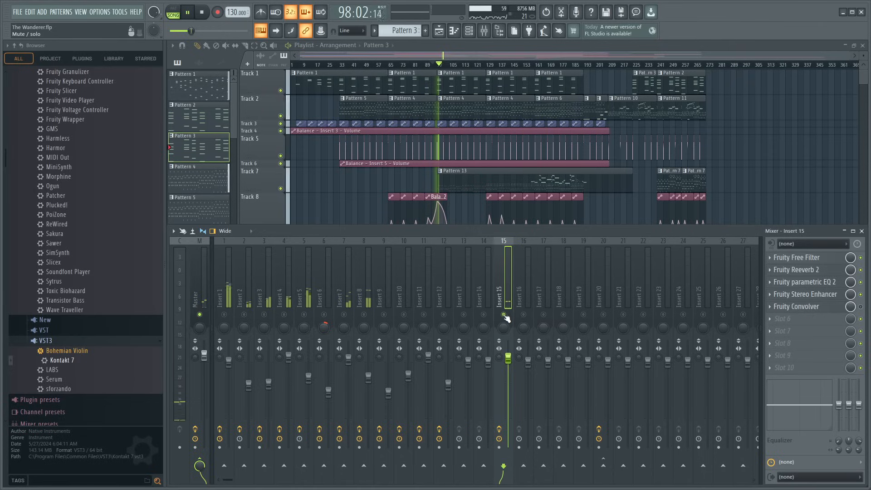
- Shift the Free Filter - Insert 15 - Frequency automation so its peak falls on bar 97, and lower the Insert 15 fader
scroll(449, 89, "down", 5)
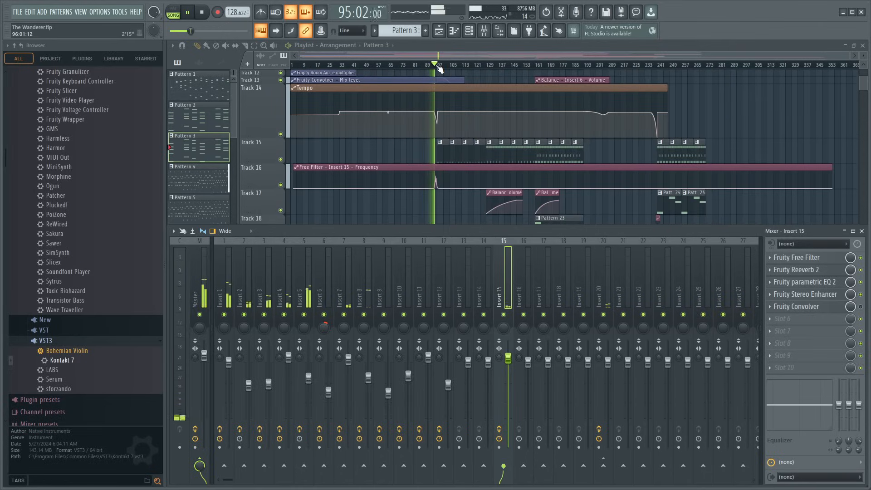
scroll(440, 68, "up", 8)
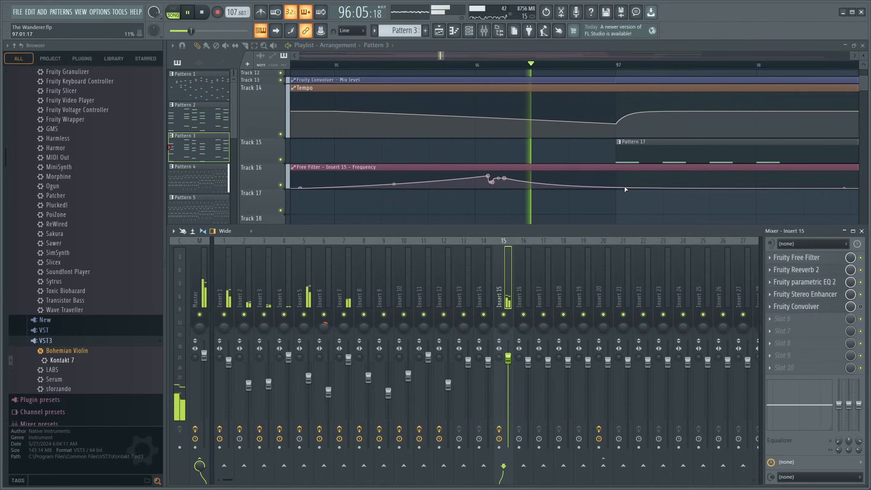
scroll(497, 68, "down", 3)
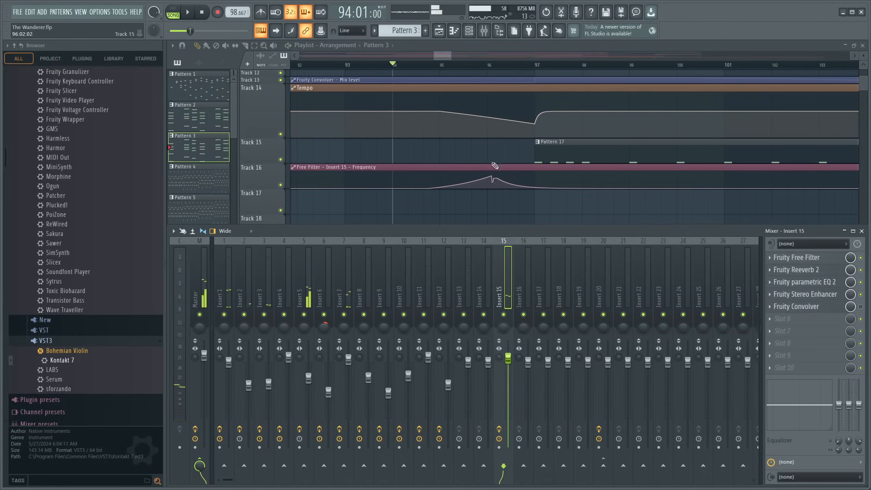
left_click(507, 167)
left_click(538, 170)
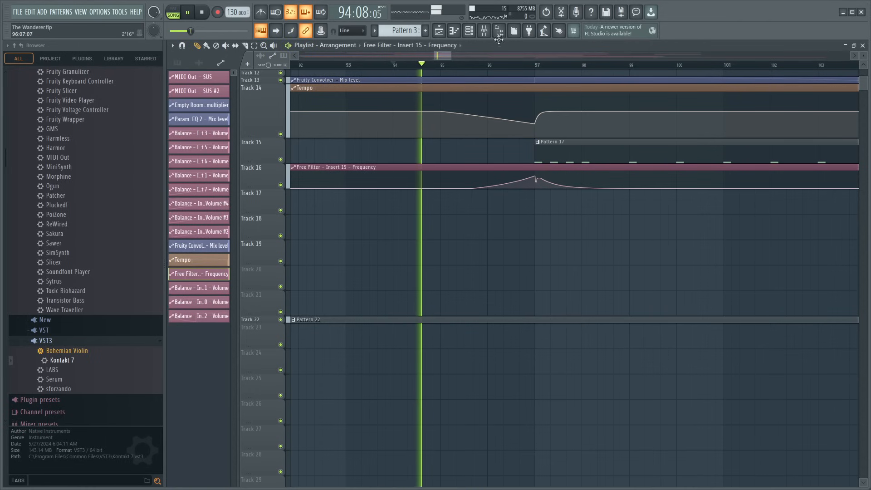
key("F9")
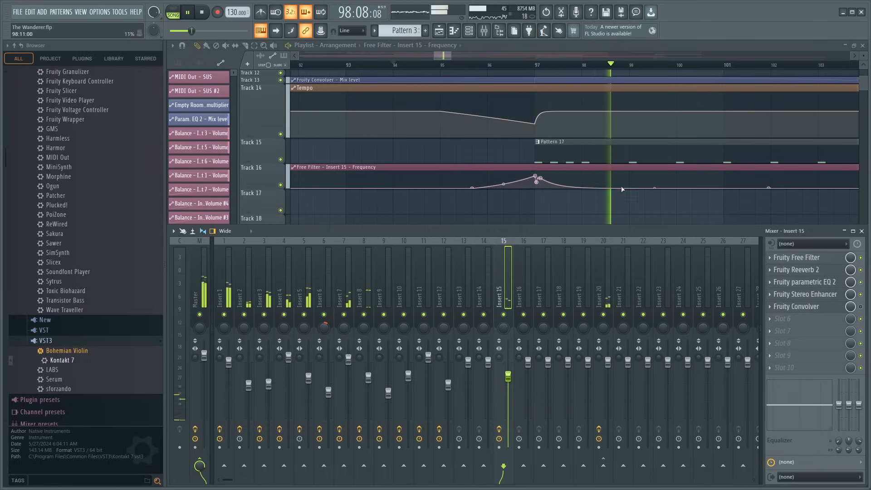
key("F9")
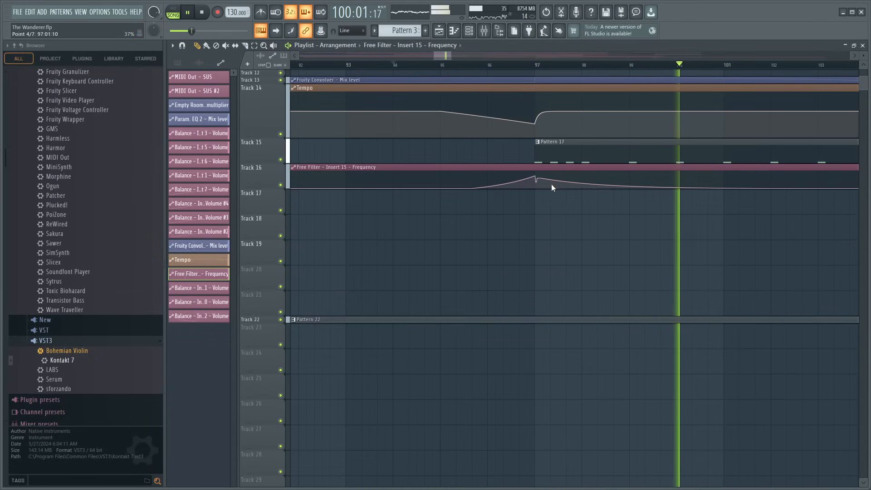
- Remove the notch after the bar 97 peak in the Free Filter - Insert 15 - Frequency automation for a smooth, slow decay
left_click(555, 184)
right_click(540, 178)
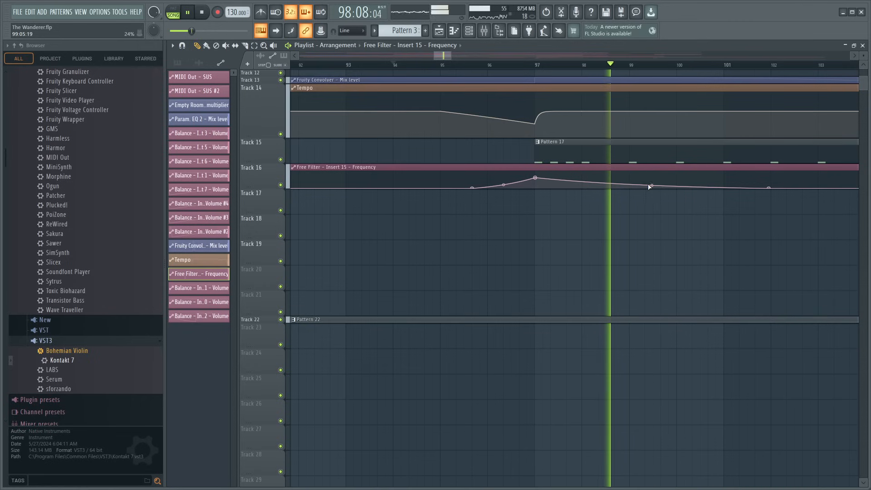
- Trim both ends of the Free Filter - Insert 15 - Frequency clip so it starts around bar 94 and ends after the decay
scroll(523, 65, "down", 2)
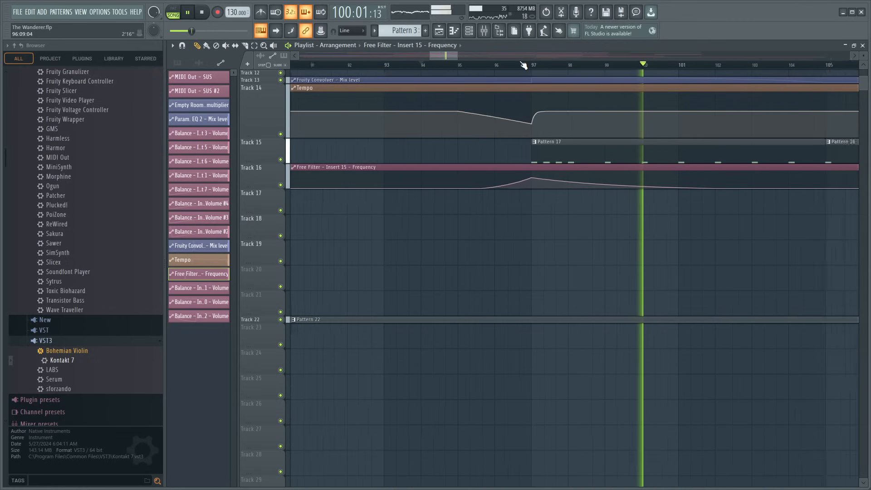
scroll(527, 66, "down", 5)
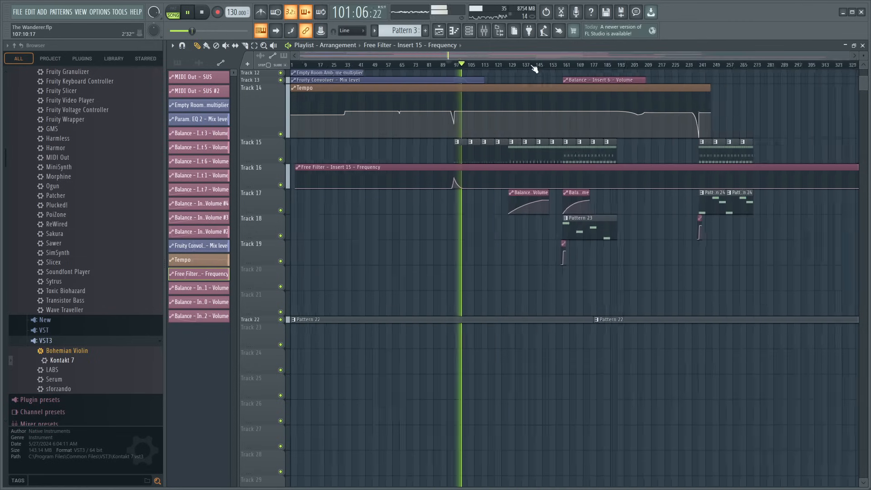
left_click_drag(292, 166, 430, 170)
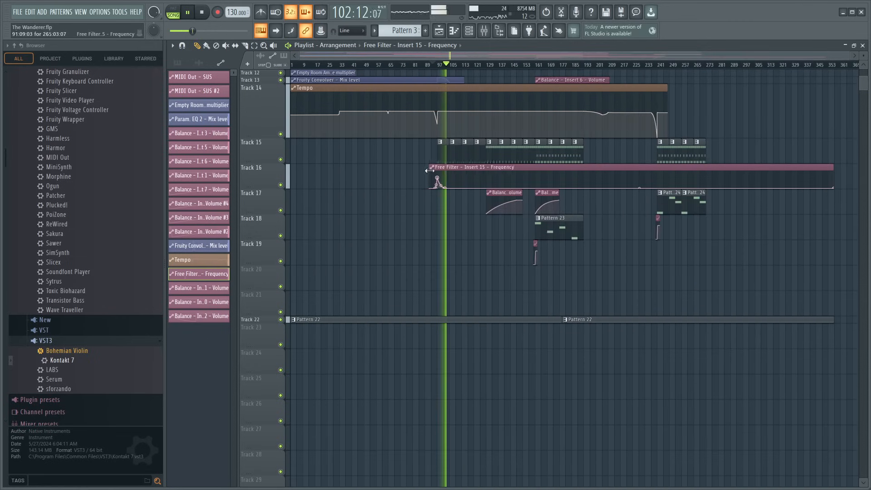
left_click_drag(833, 167, 457, 170)
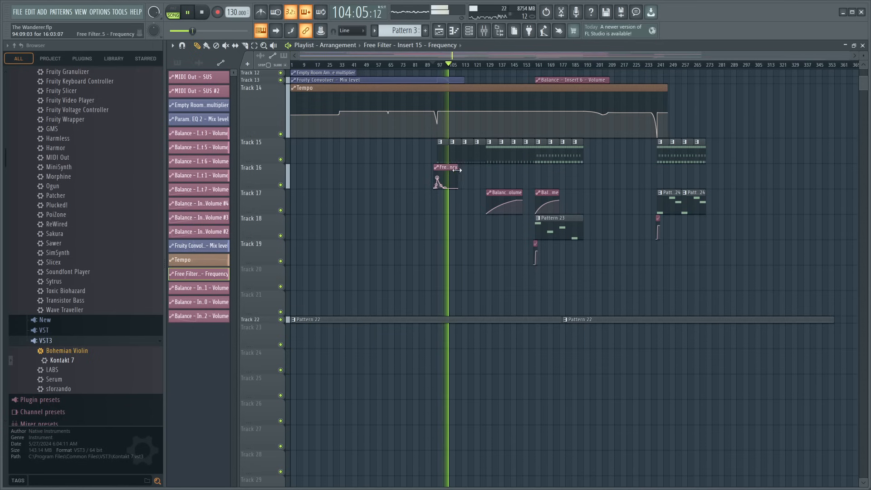
key("space")
- Show all channels in the channel rack and inspect the Kick 12 - F sampler and its mixer insert during playback
key("F9")
left_click(472, 33)
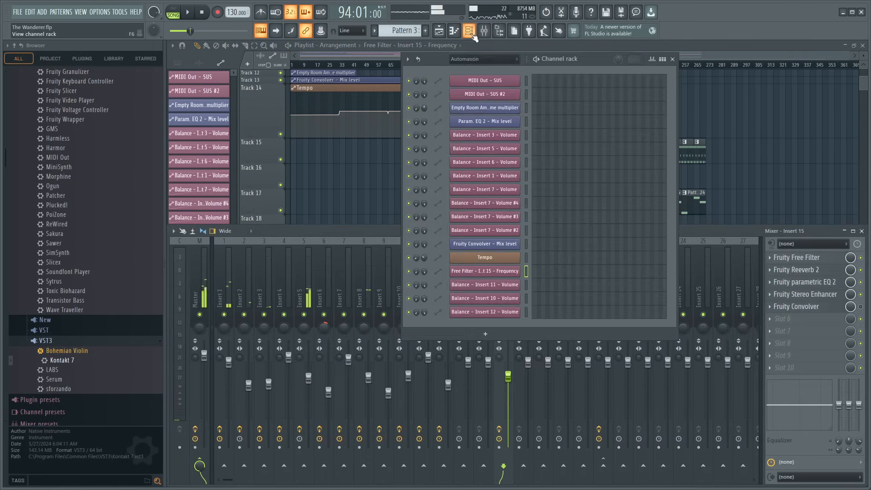
left_click(470, 70)
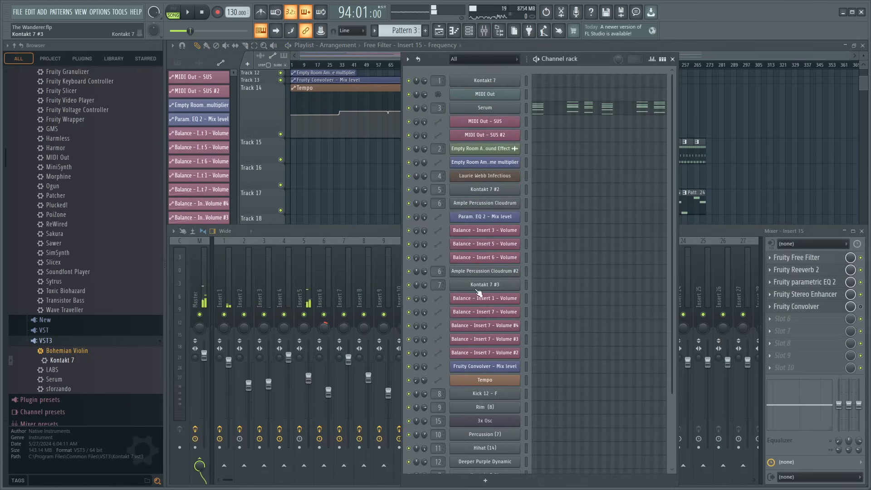
left_click(488, 395)
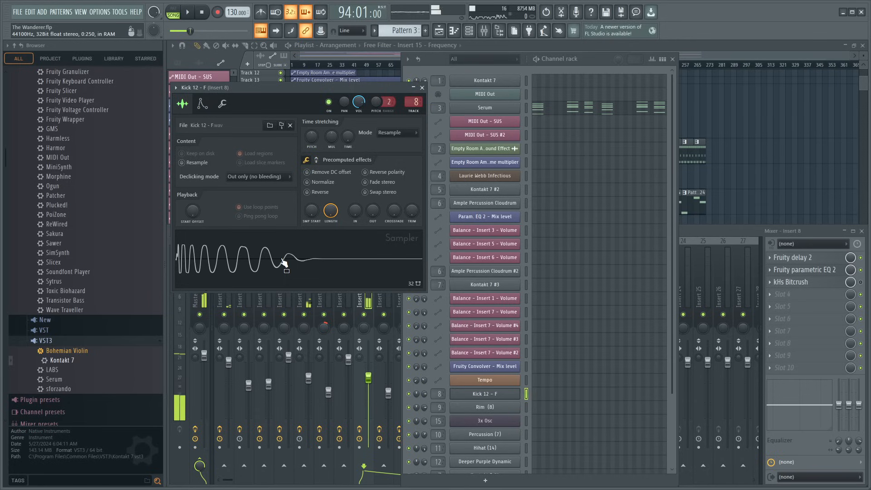
left_click(422, 89)
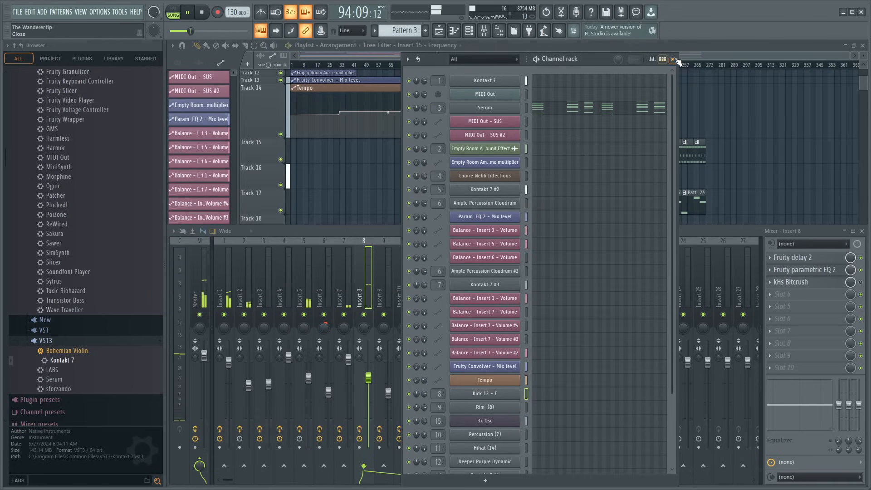
left_click(673, 59)
scroll(449, 68, "up", 5)
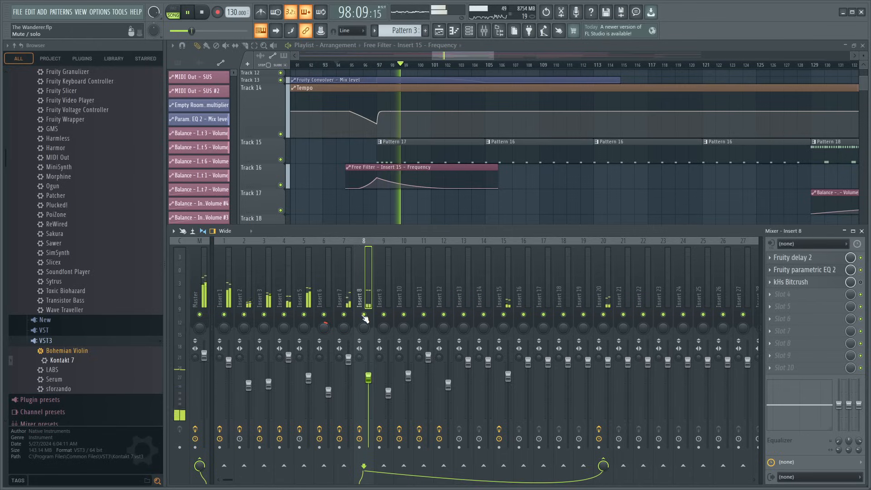
- Copy the Free Filter - Insert 15 - Frequency clip on Track 16 to the closing section, aligning its peak with bar 241
left_click(406, 167)
scroll(467, 68, "down", 3)
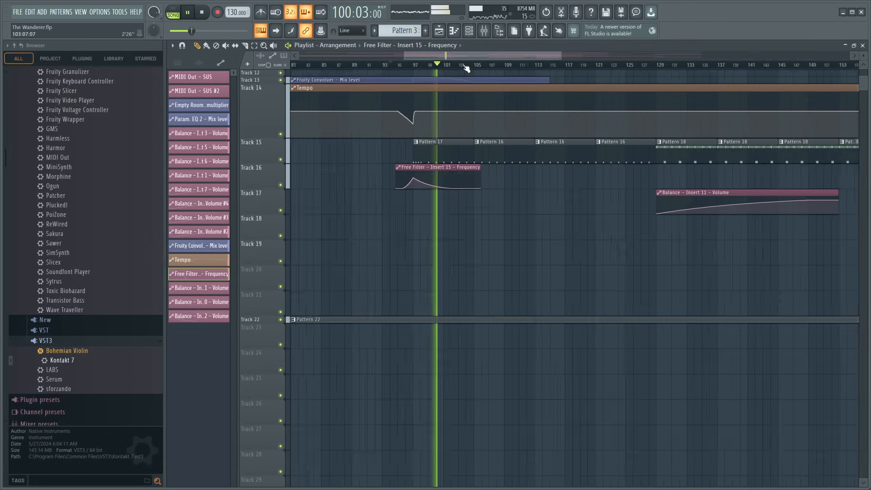
left_click_drag(467, 56, 642, 120)
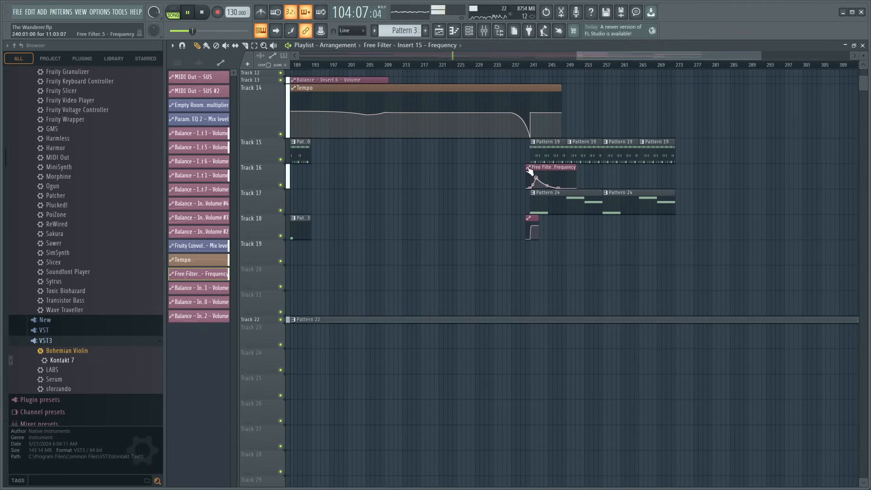
scroll(523, 71, "up", 4)
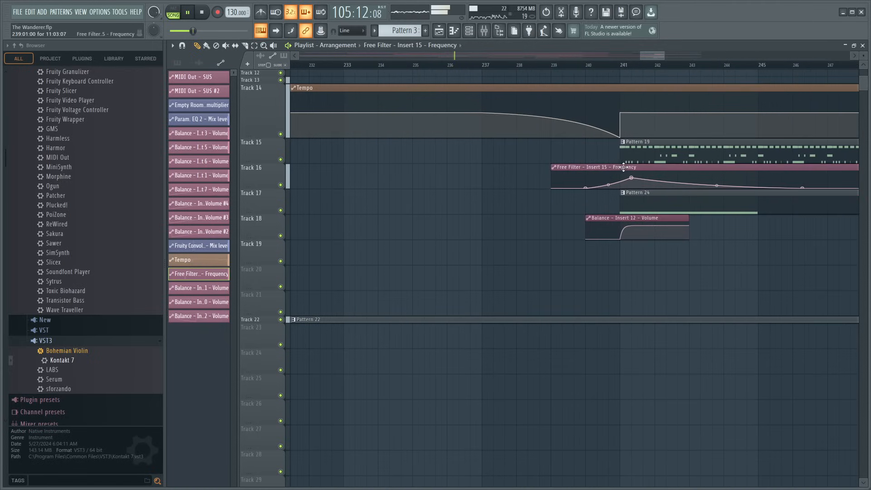
left_click(527, 65)
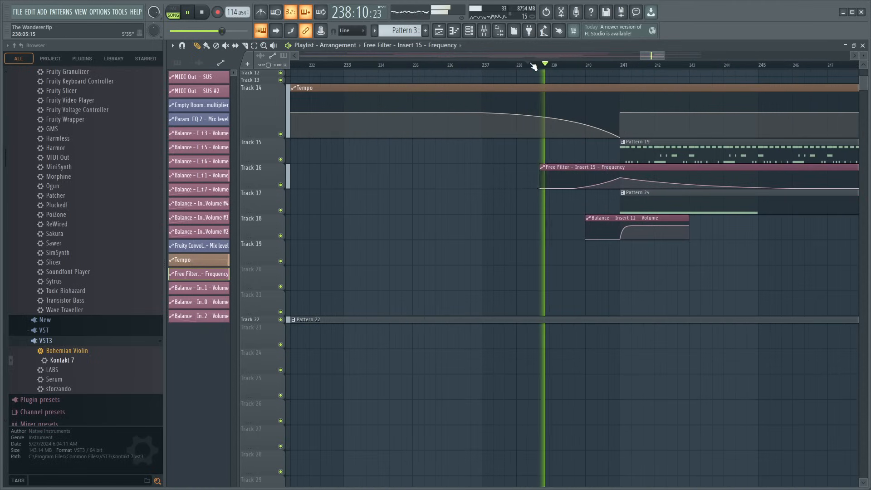
- Listen through the lead-in to the bar 241 entrance and restart playback around bar 239
key("space")
scroll(375, 71, "down", 3)
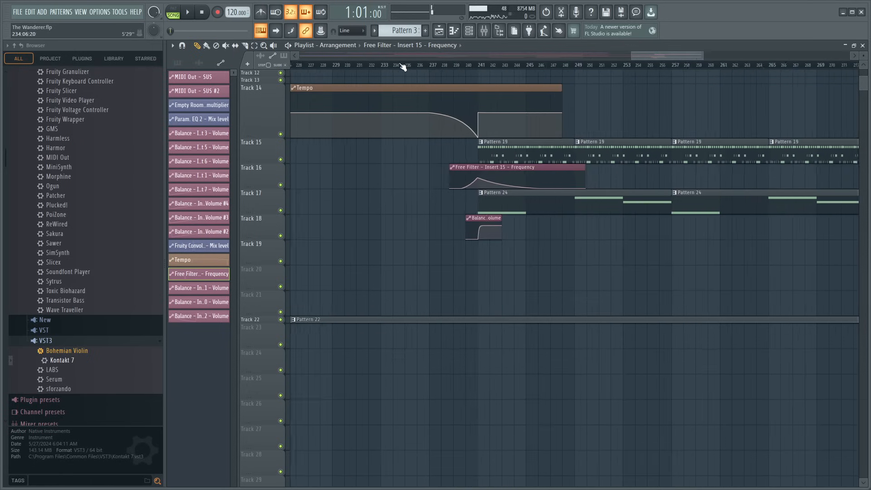
scroll(398, 97, "up", 5)
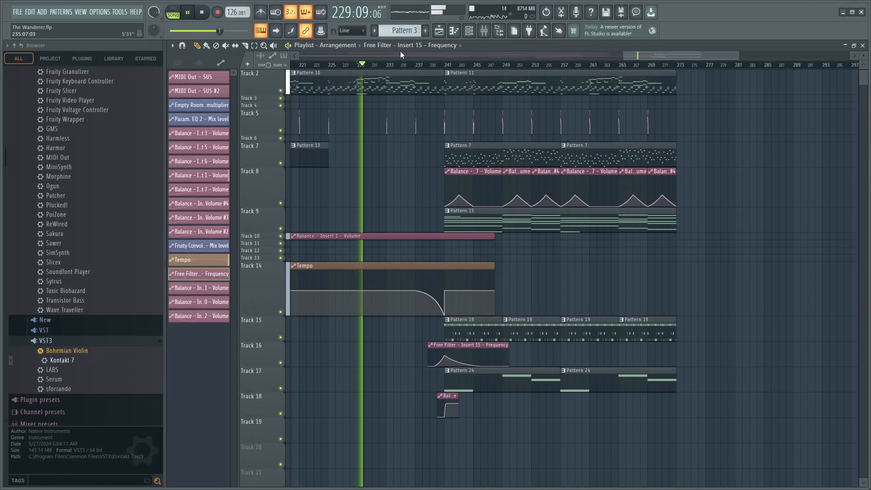
scroll(398, 65, "up", 2)
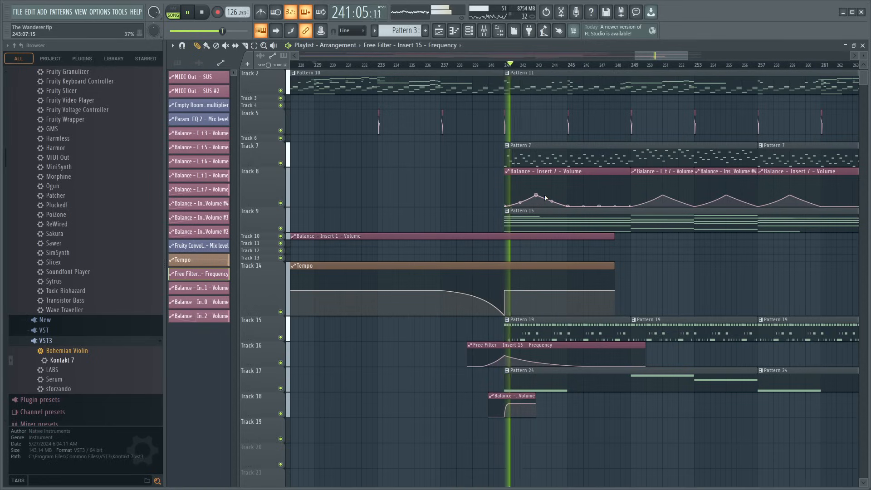
scroll(517, 336, "up", 4)
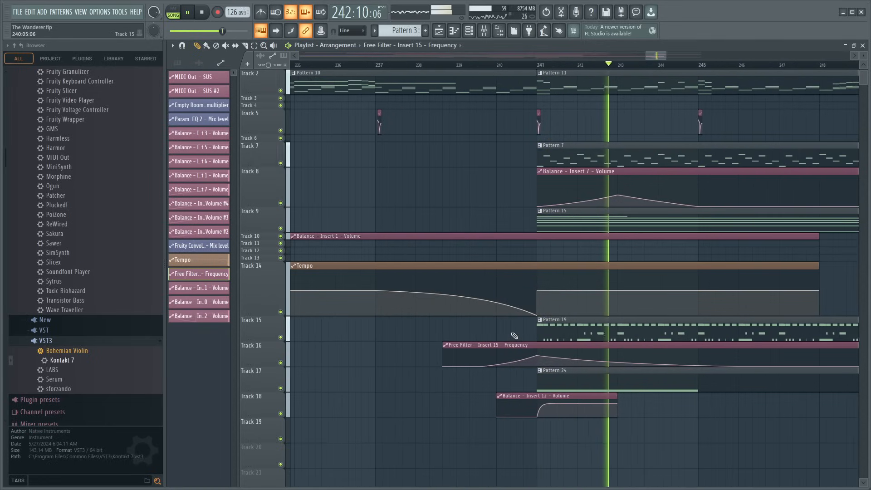
left_click(476, 65)
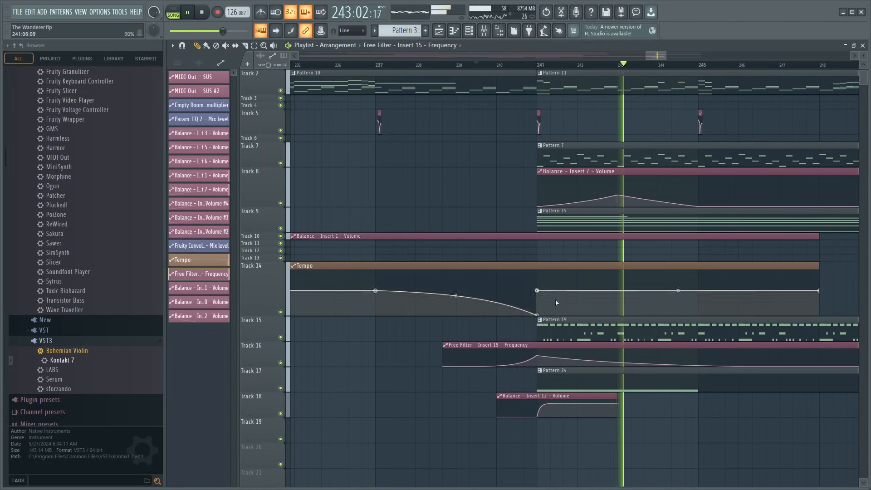
- Try a sharp drop right after the bar 241 peak of the copied Free Filter clip, and remove that clip from Track 16
scroll(548, 340, "up", 3, "ctrl")
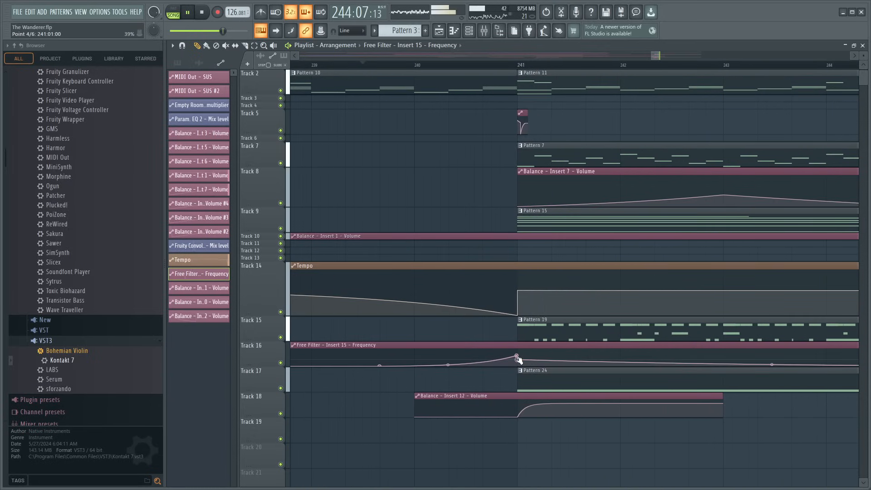
left_click(415, 64)
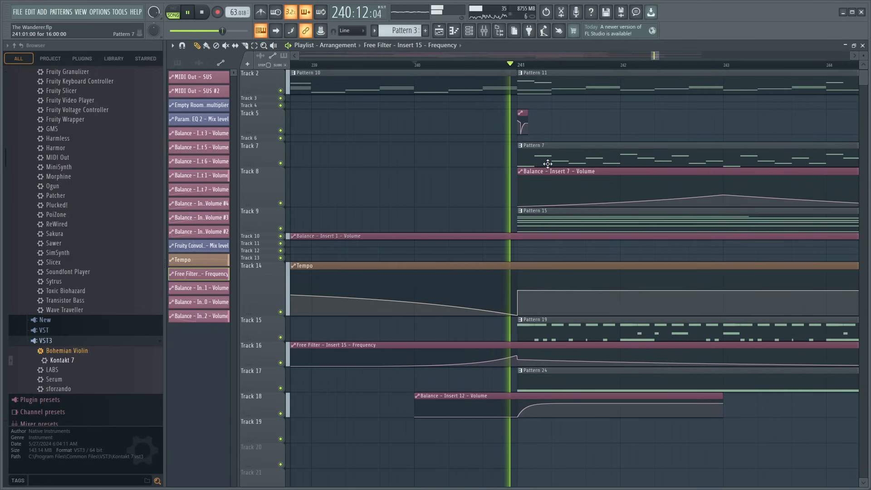
scroll(496, 70, "down", 5)
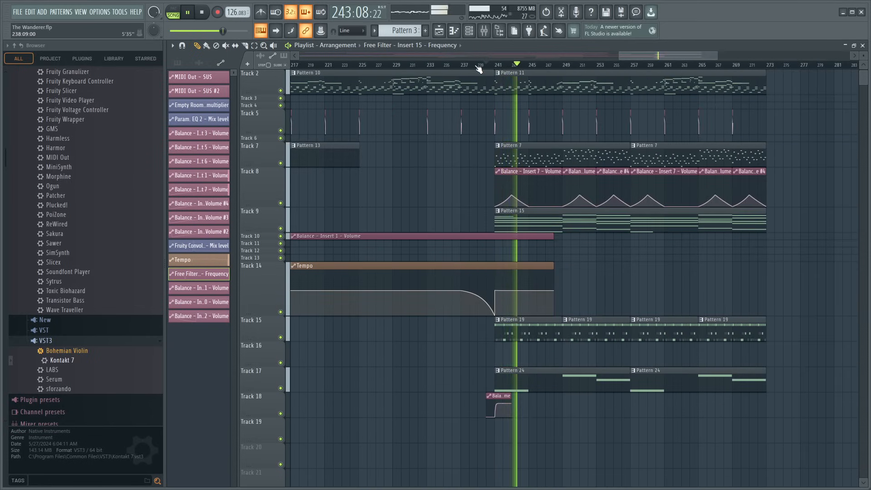
- Stop playback and look through the browser's instruments and sample folders, previewing percussion samples in the Daemon Lo Fi Drum Kit
scroll(479, 68, "down", 3)
scroll(44, 260, "up", 8)
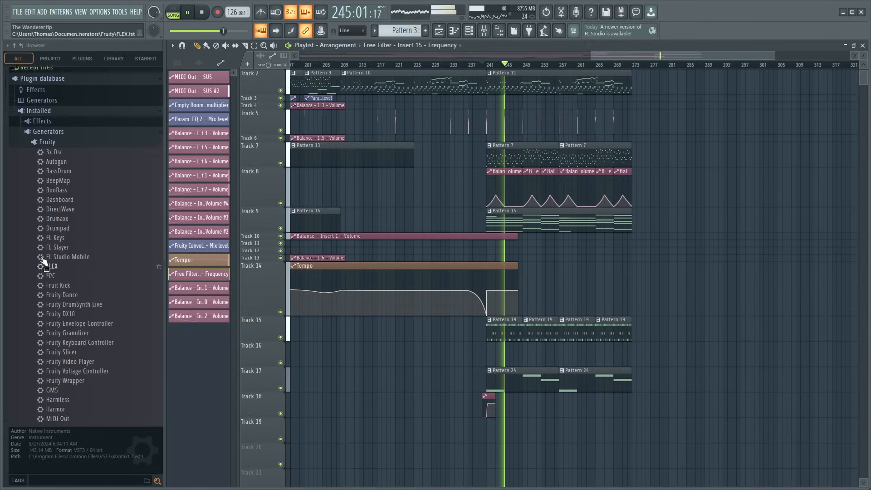
scroll(44, 259, "up", 1)
key("space")
scroll(72, 263, "down", 15)
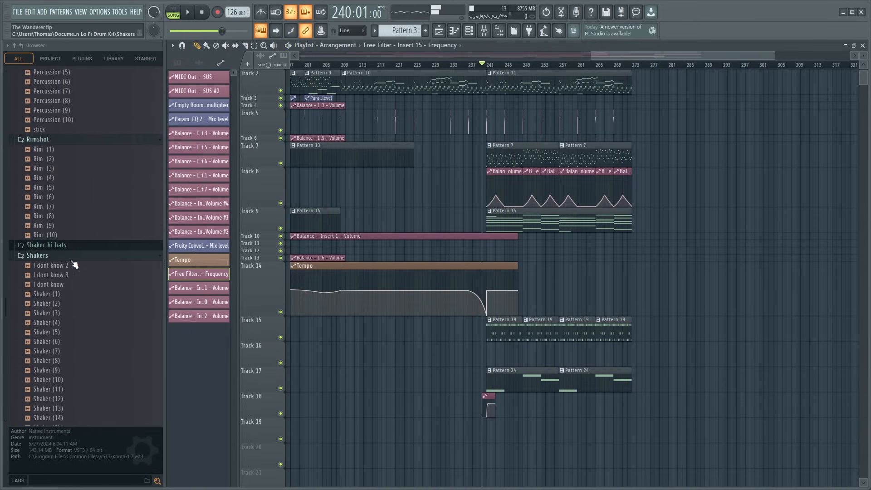
scroll(74, 263, "down", 12)
scroll(74, 262, "up", 8)
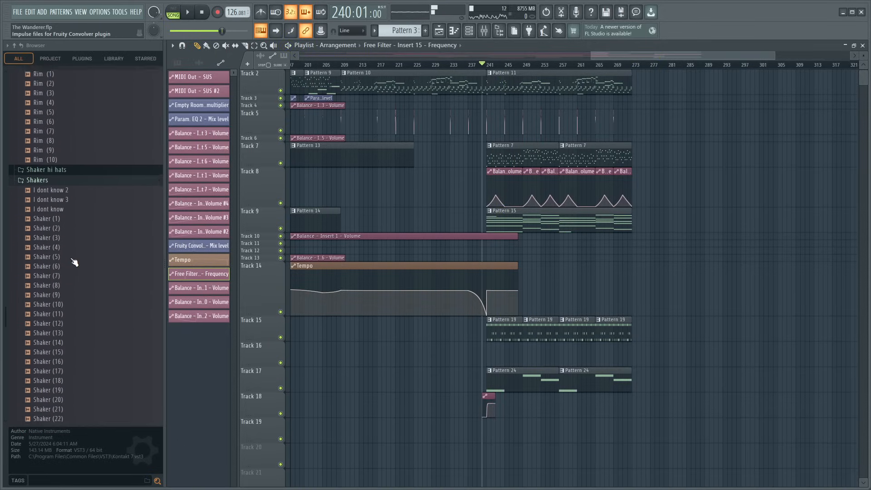
scroll(74, 262, "up", 1)
left_click(54, 144)
scroll(56, 150, "up", 6)
left_click(65, 207)
scroll(66, 202, "up", 1)
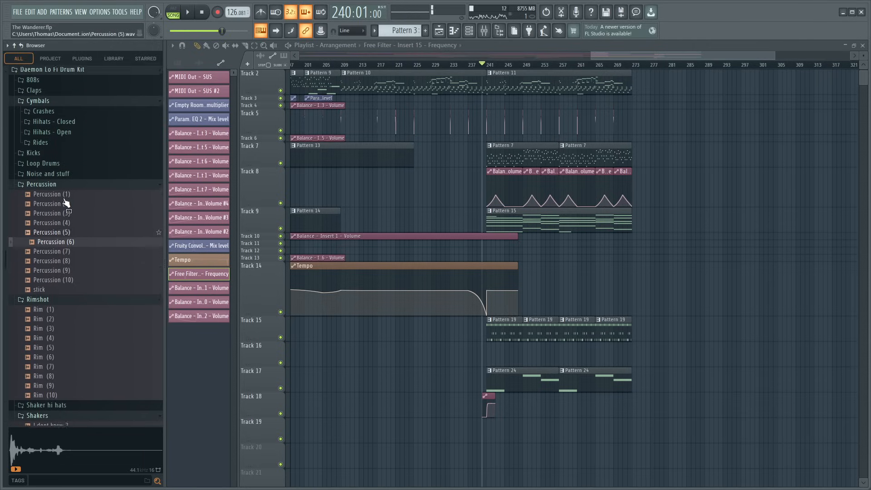
scroll(65, 204, "up", 4)
- Preview the crashes in the Daemon Lo Fi Drum Kit and place Crash (7) on Track 9 at bar 284
left_click(43, 193)
left_click(59, 220)
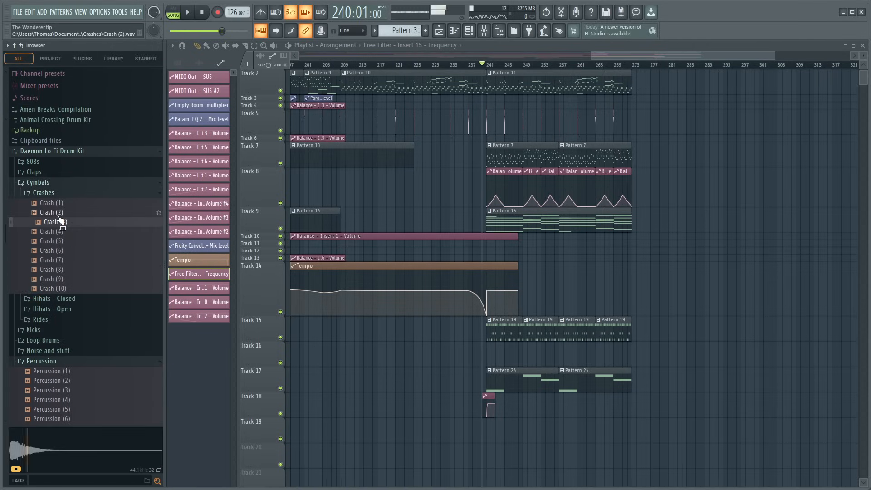
left_click(59, 212)
left_click(68, 241)
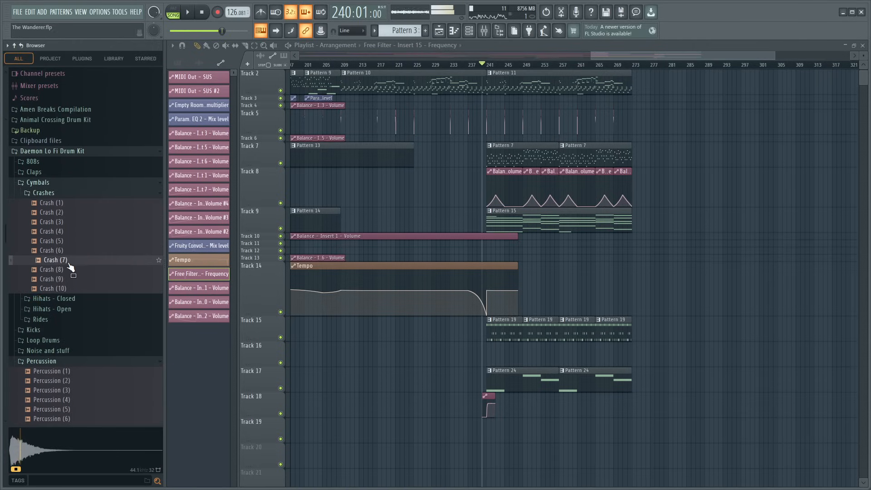
left_click_drag(692, 226, 693, 226)
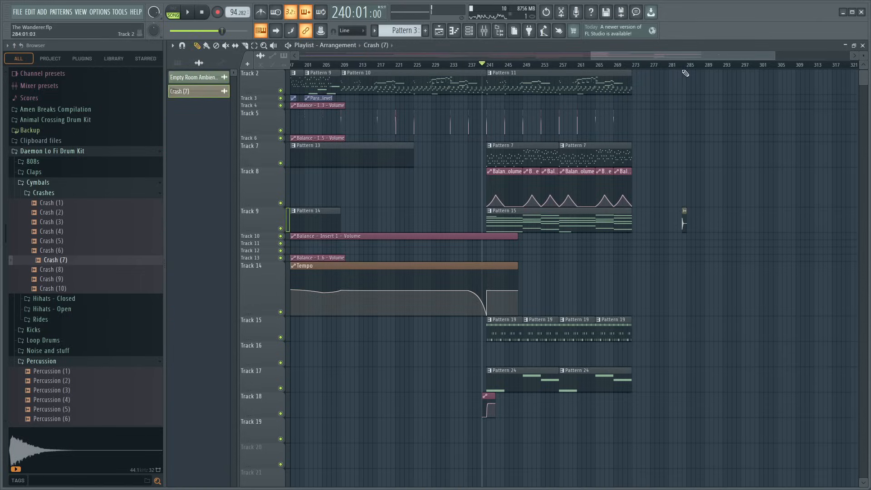
scroll(682, 66, "up", 5)
left_click_drag(682, 59, 639, 67)
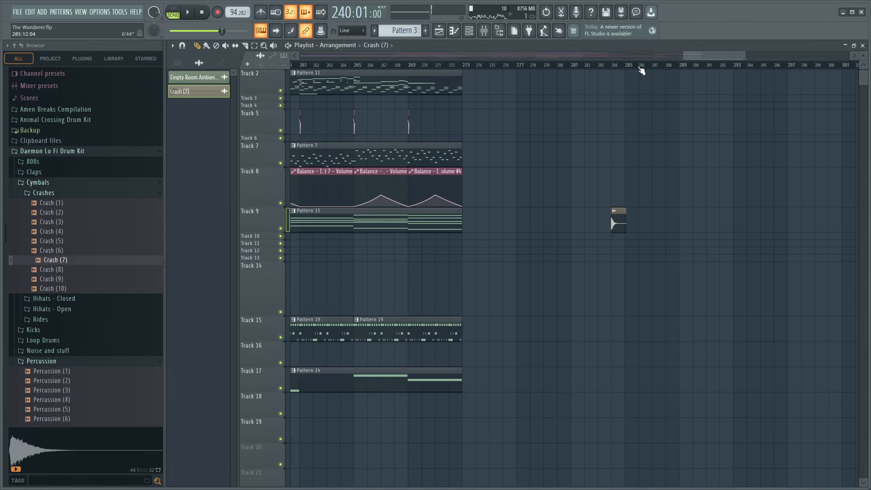
- Route Crash (7) to mixer insert 17, lower that insert's fader and send it to insert 20
double_click(617, 222)
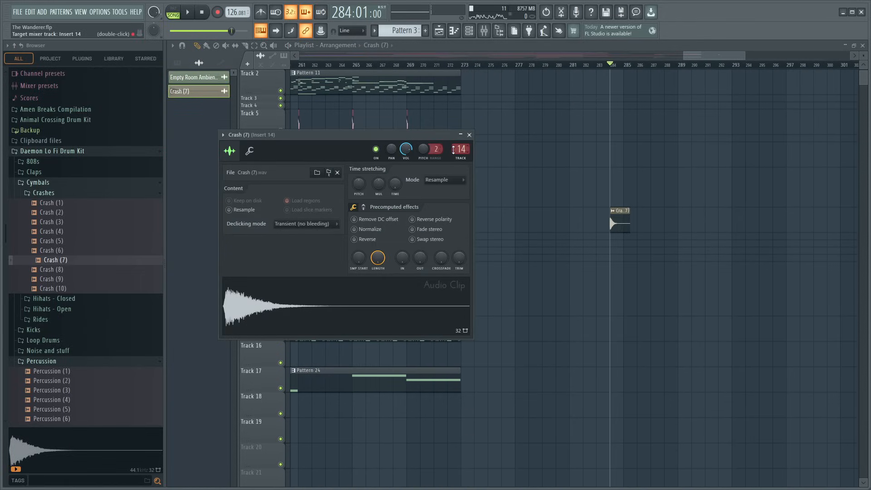
left_click(470, 136)
left_click(484, 30)
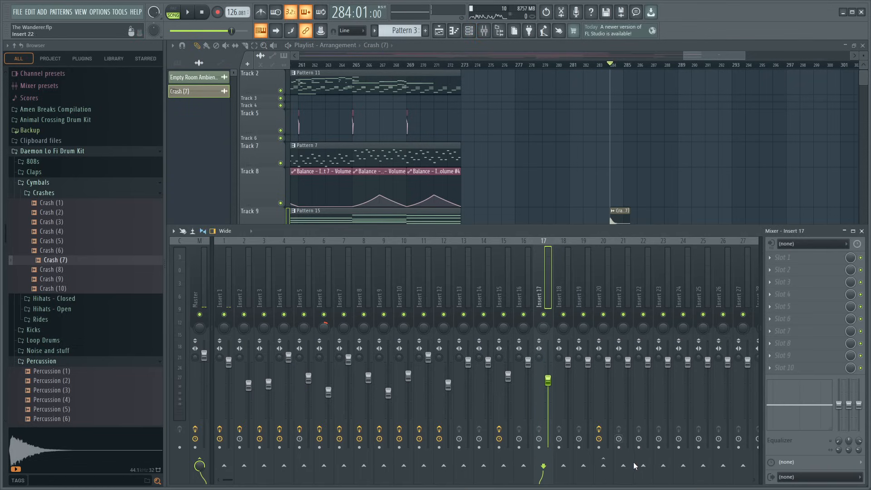
key("c")
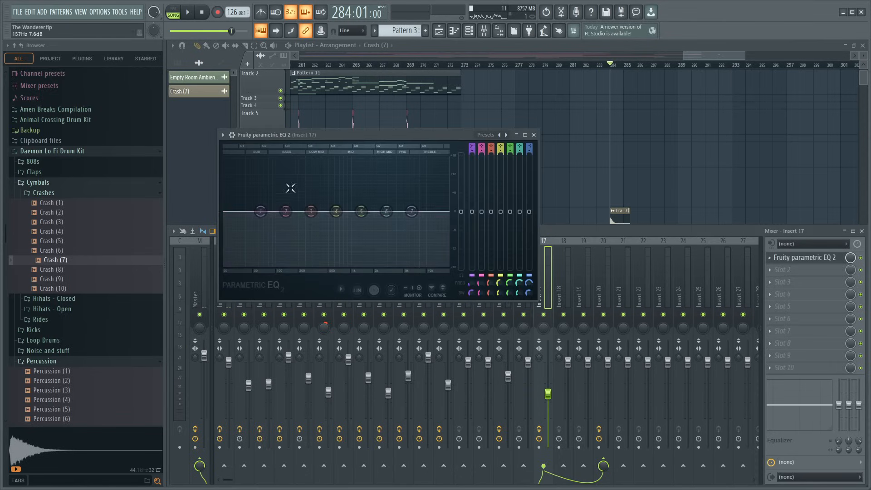
- Cut the crash's low frequencies with band 1 of Fruity Parametric EQ 2 on insert 17, and check the Crash (7) channel settings
left_click_drag(261, 211, 302, 265)
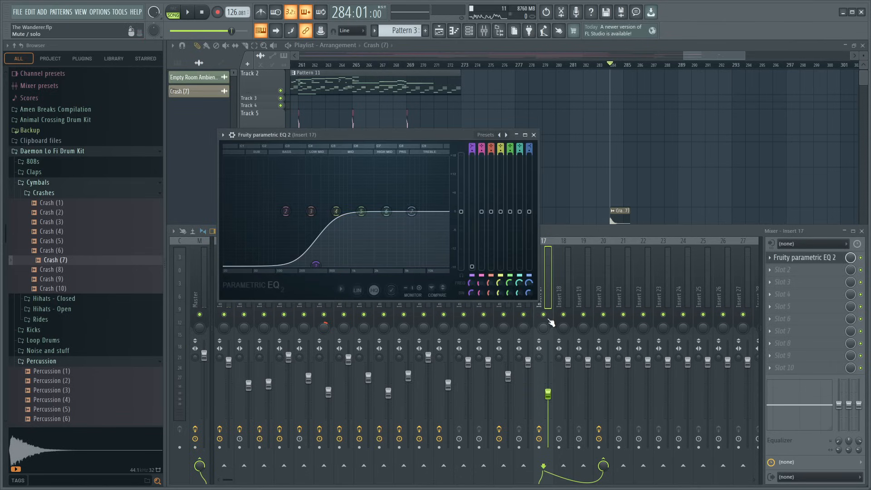
left_click(534, 135)
double_click(618, 217)
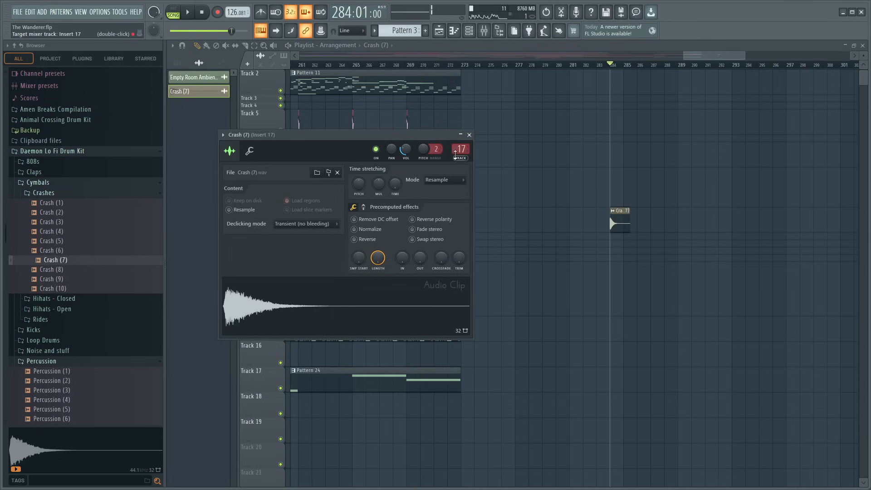
left_click(469, 135)
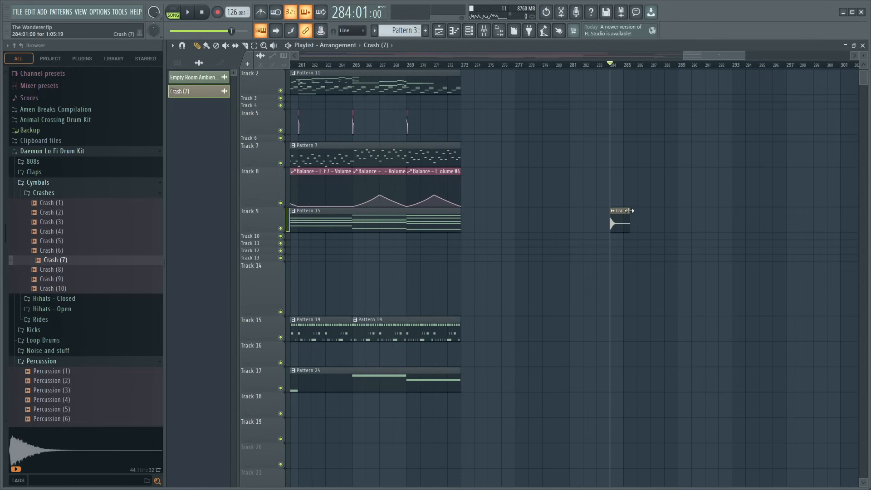
- Replace the crash clip with a new Pattern 25 on Track 14 at bar 284 and draw a two-bar Crash (7) note in it
left_click(426, 31)
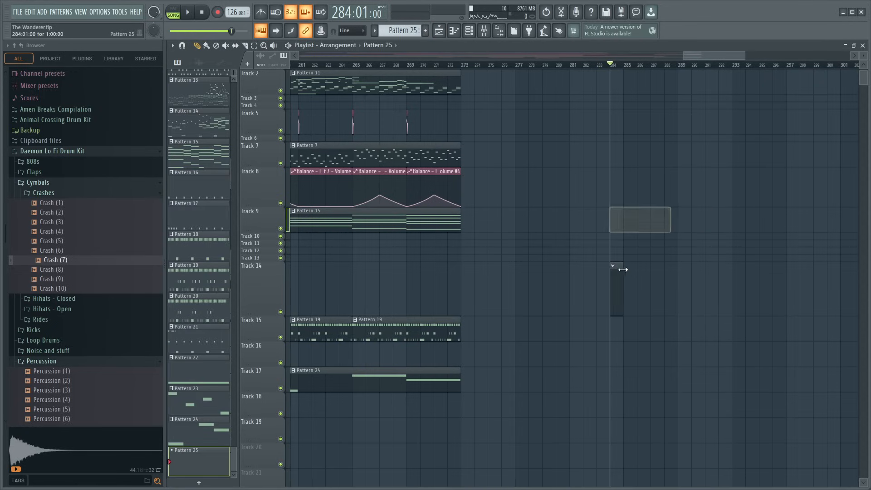
double_click(619, 285)
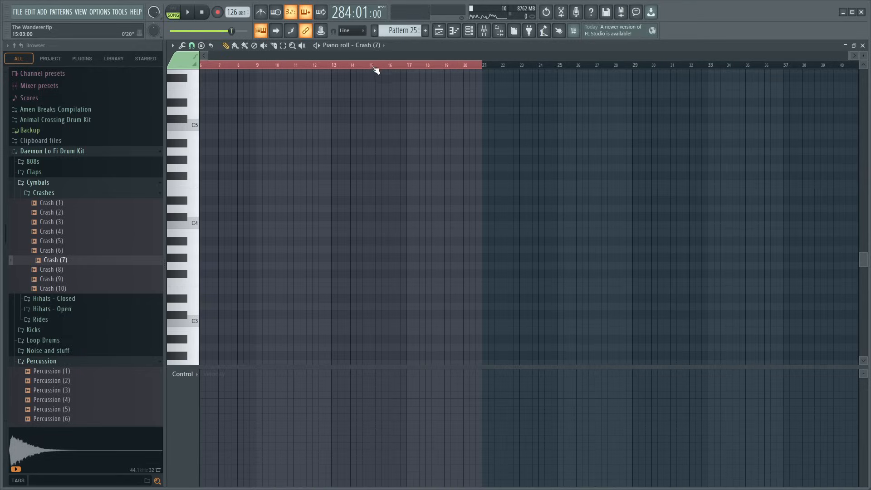
scroll(195, 228, "up", 6)
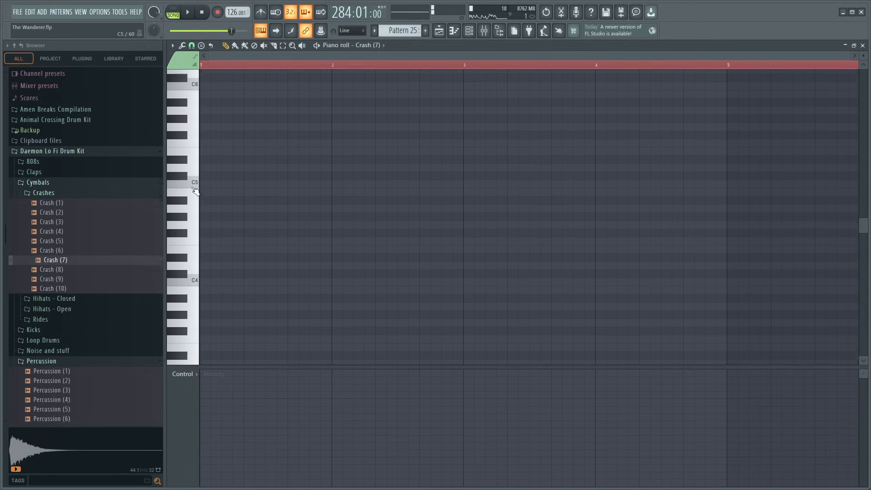
left_click(214, 150)
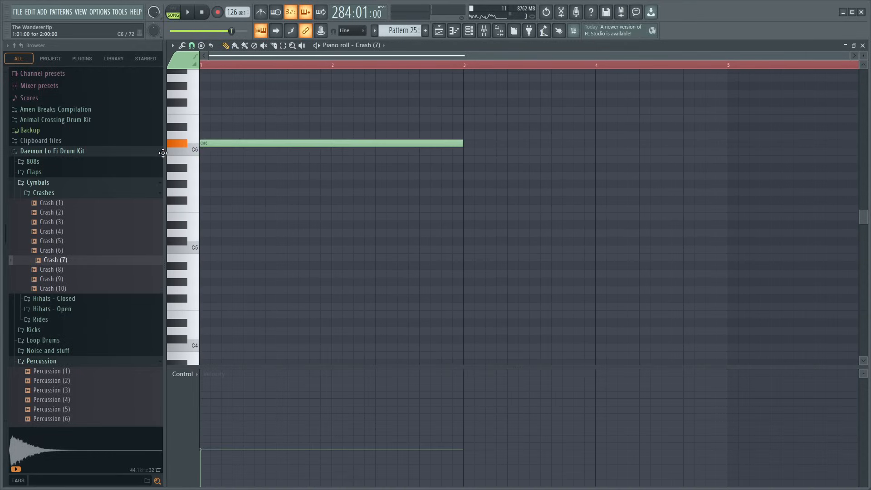
- Play the crash note and lower its pitch to D#5 in the piano roll
key("space")
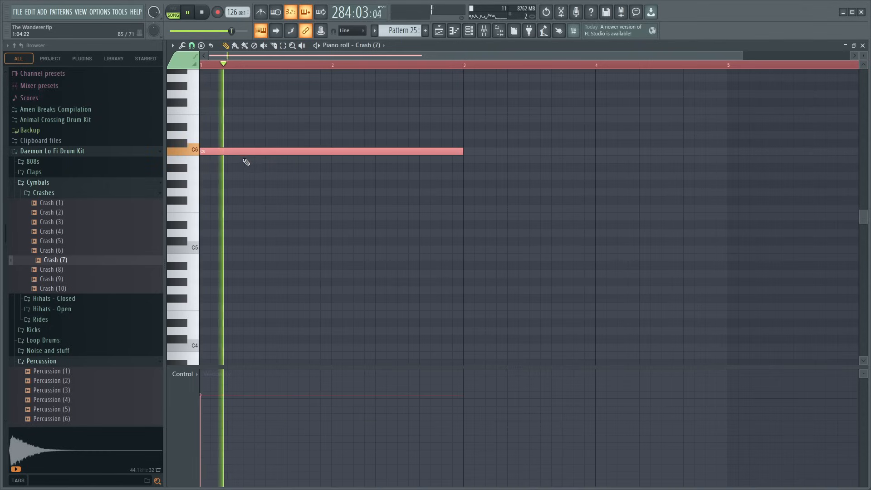
left_click_drag(244, 155, 237, 222)
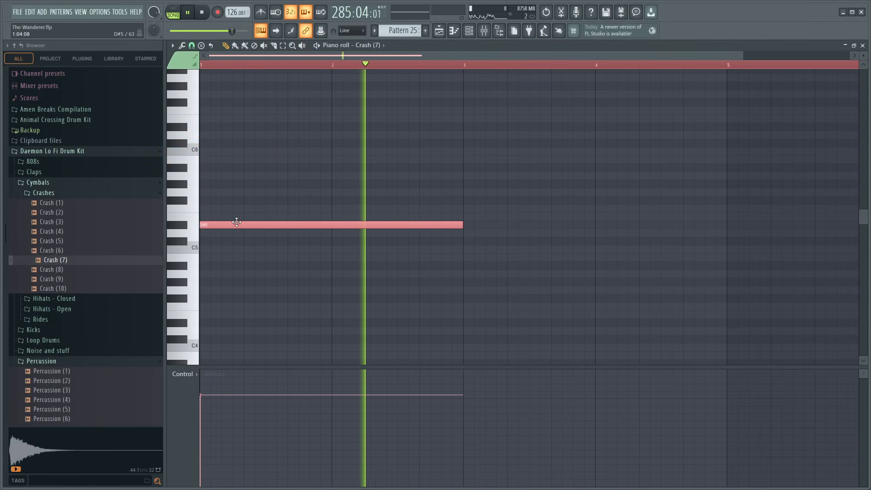
left_click(863, 46)
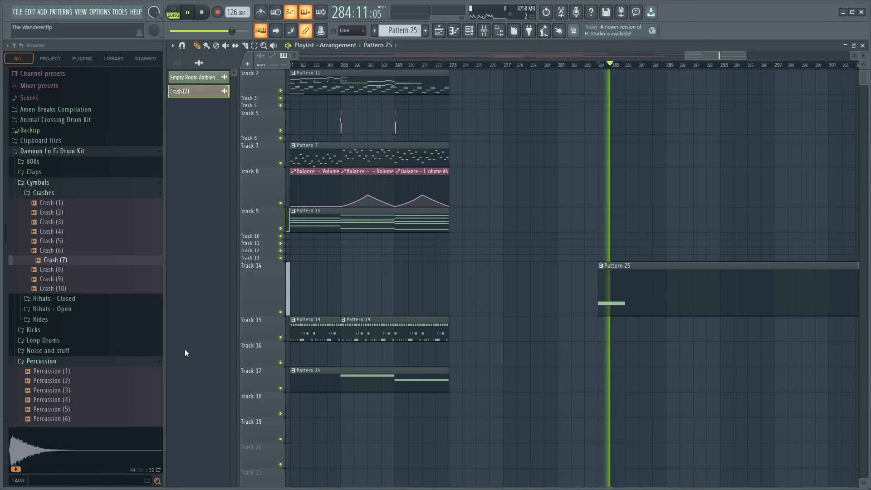
- Shorten the Pattern 25 clip on Track 14 to two bars and render it as an audio clip
scroll(709, 66, "down", 5)
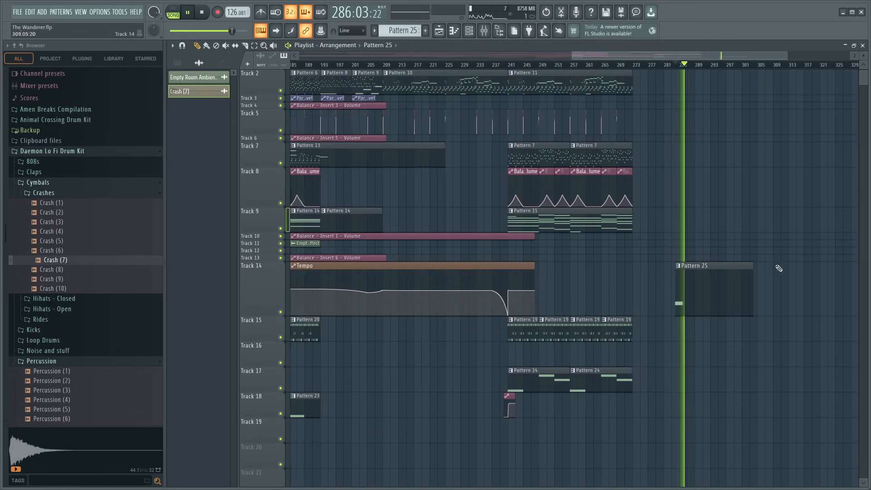
left_click_drag(752, 267, 683, 270)
key("space")
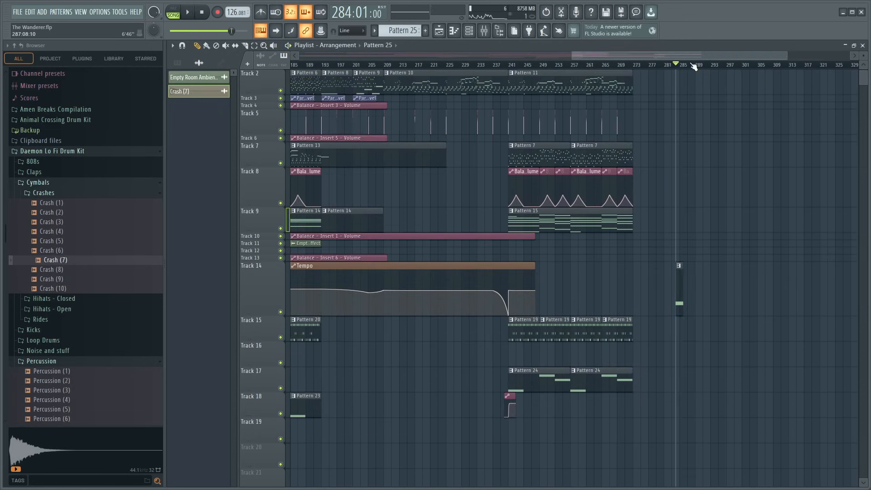
scroll(690, 66, "up", 5)
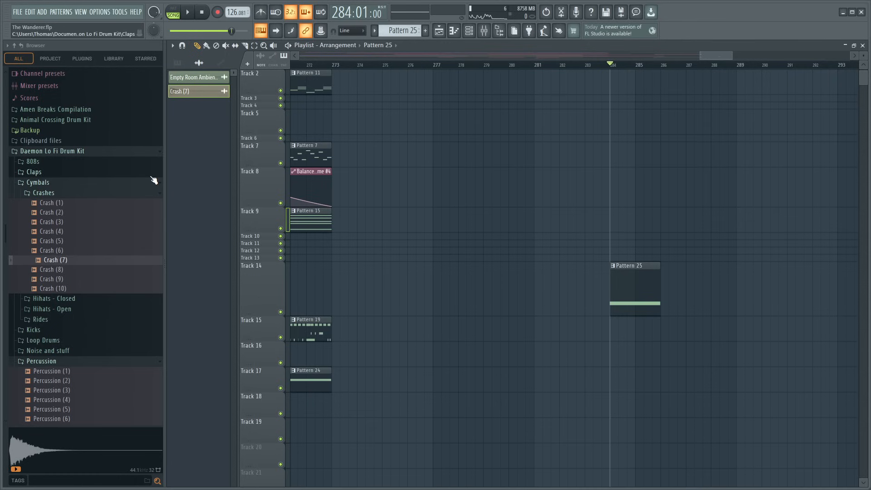
left_click(193, 64)
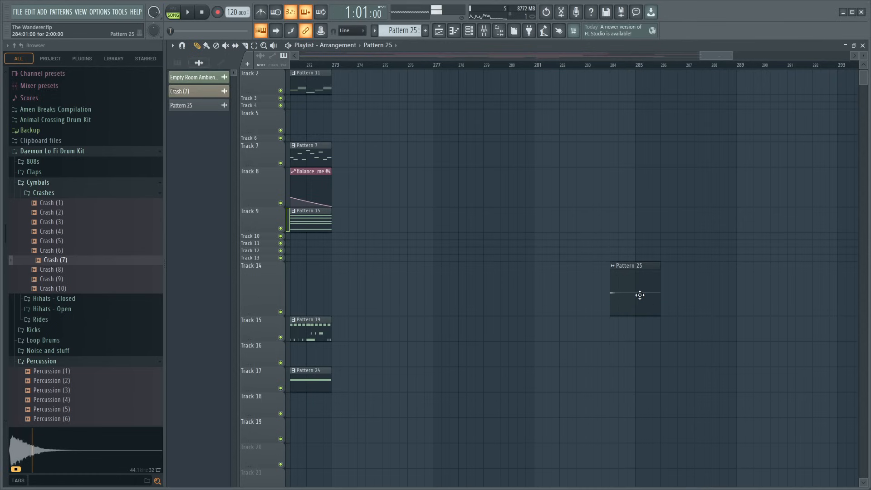
- Reverse the rendered Pattern 25 audio clip and listen to it with Track 14 soloed
double_click(626, 308)
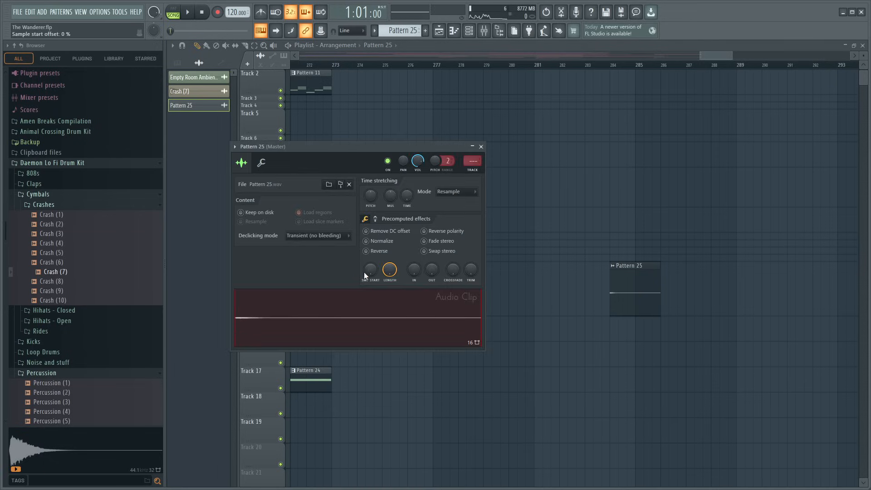
left_click(482, 147)
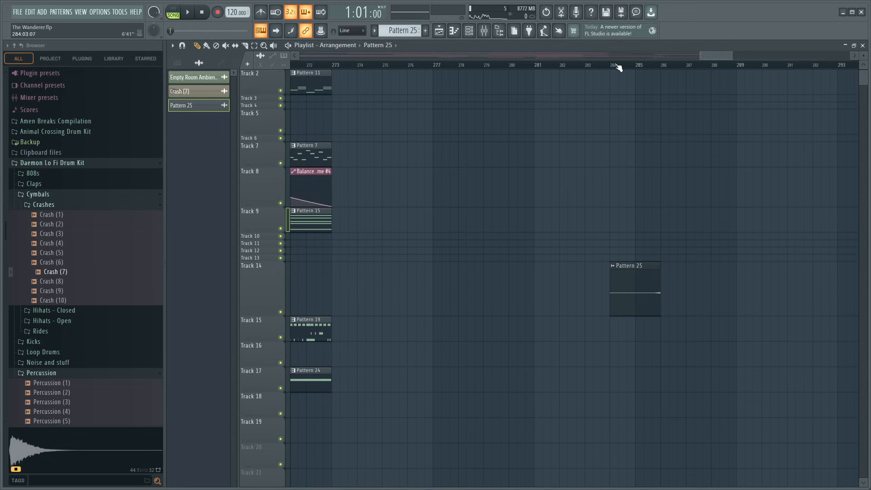
right_click(281, 311)
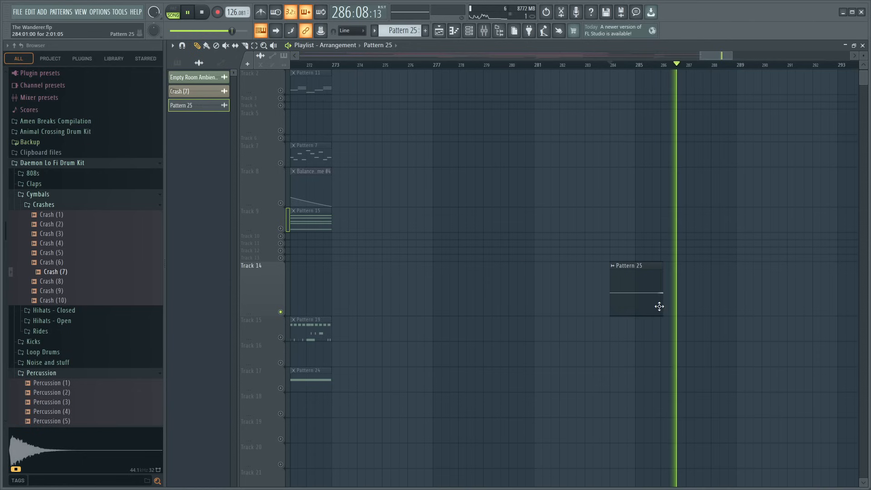
key("space")
- Unsolo Track 14 and move the reversed Pattern 25 clip to Track 16, aligning its swell with bar 241
left_click_drag(654, 295, 465, 231)
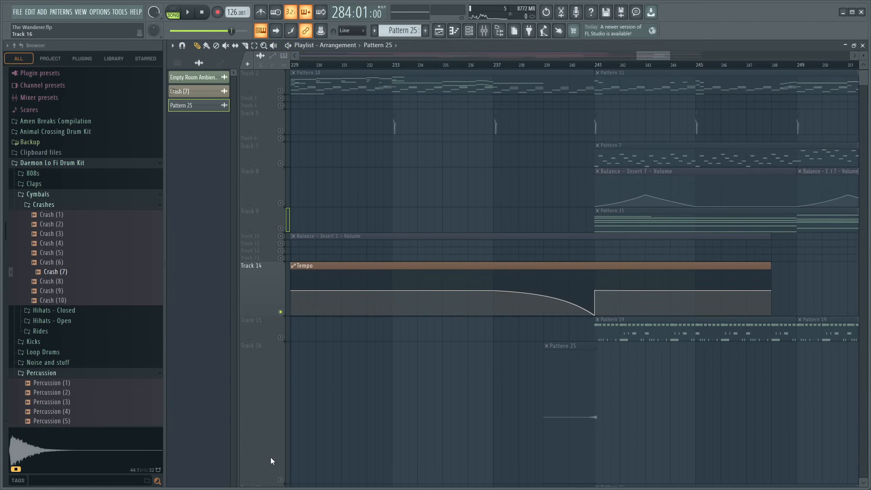
right_click(282, 313)
scroll(583, 67, "up", 5)
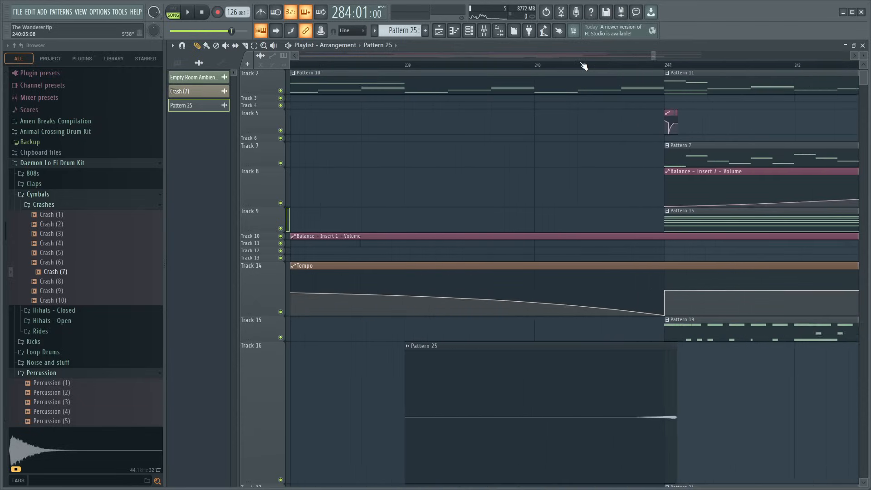
left_click_drag(749, 390, 746, 393)
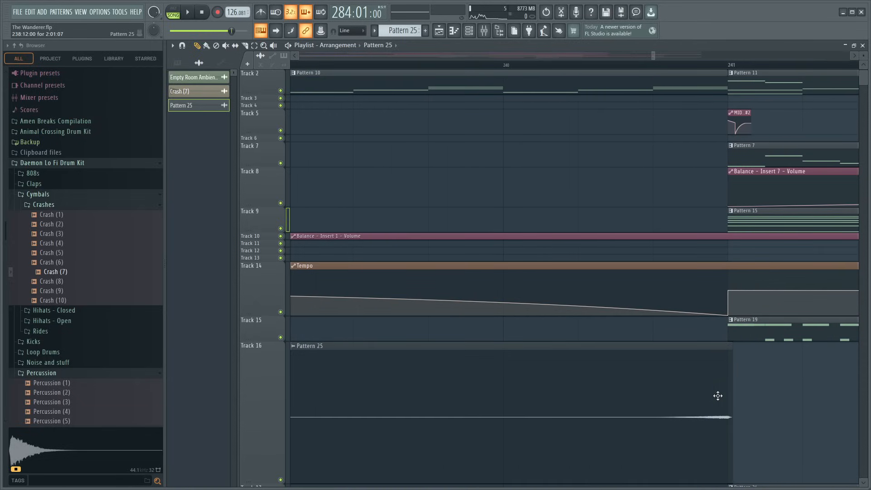
- Inspect the reversed clip's channel settings and listen to how it leads into bar 241
double_click(716, 396)
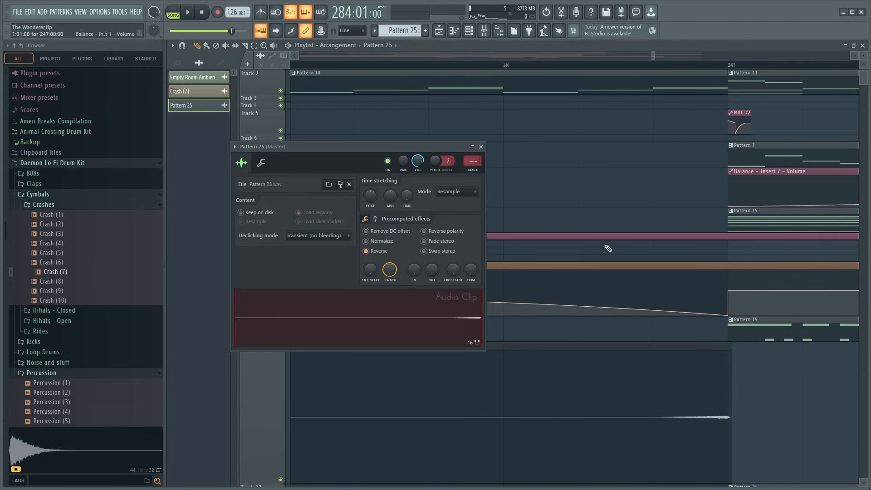
left_click(482, 147)
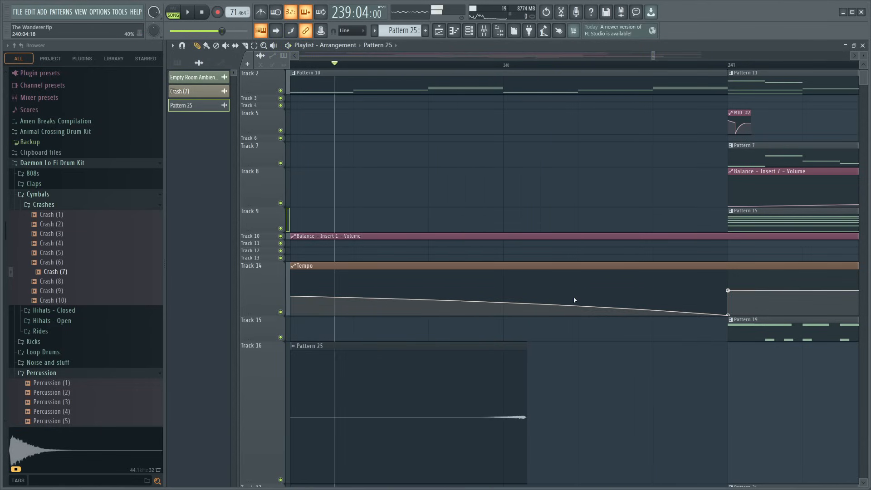
scroll(451, 65, "down", 5)
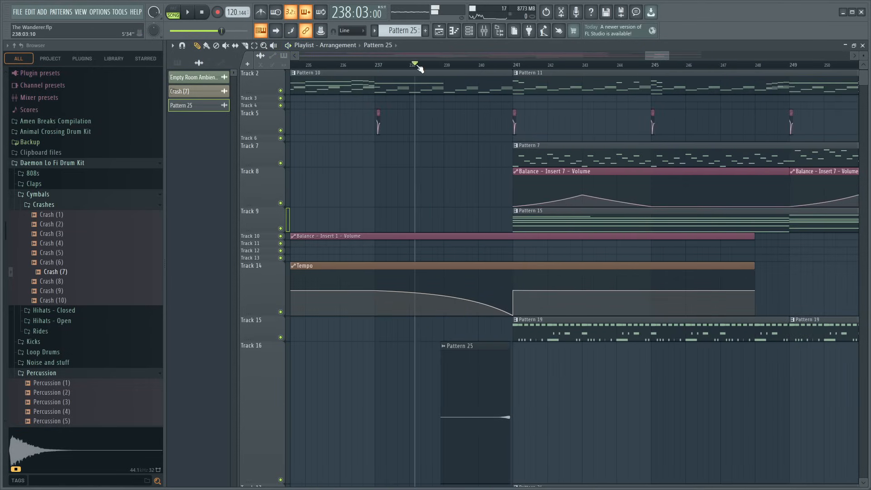
scroll(449, 68, "up", 3)
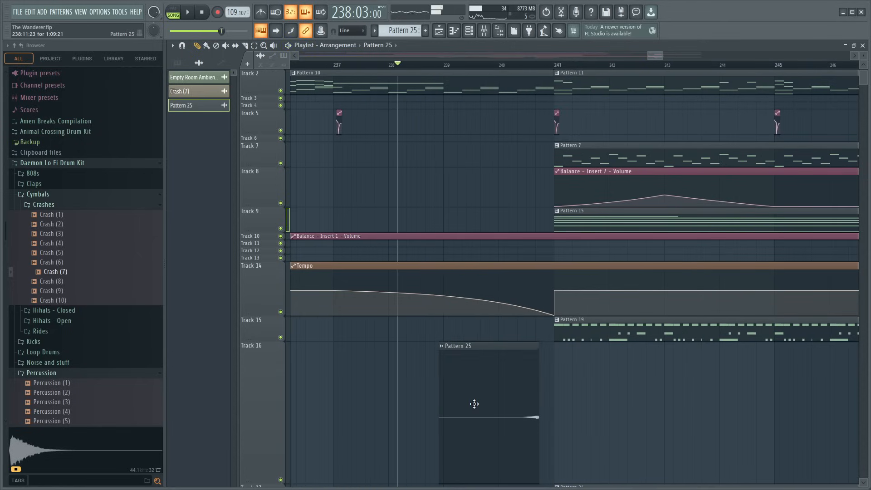
- Move the reversed Pattern 25 clip on Track 16 to start at 239:08:23, auditioning its lead-in to bar 241 between adjustments
key("space")
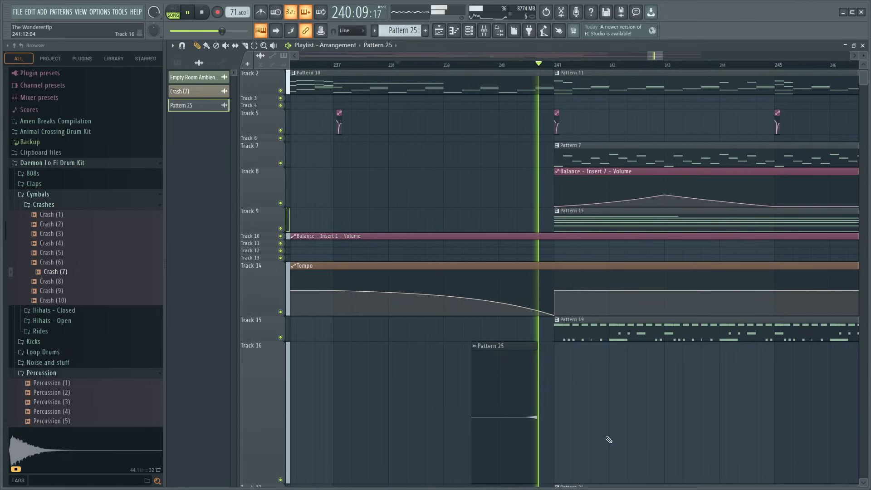
key("space")
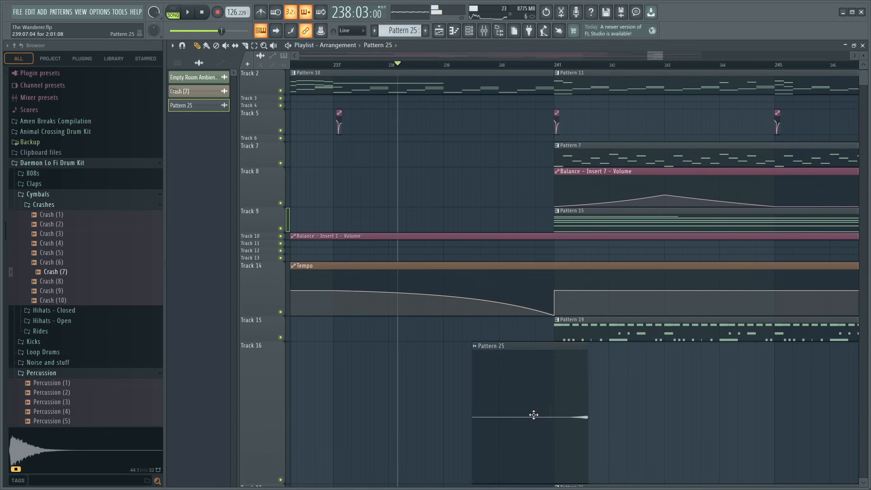
key("space")
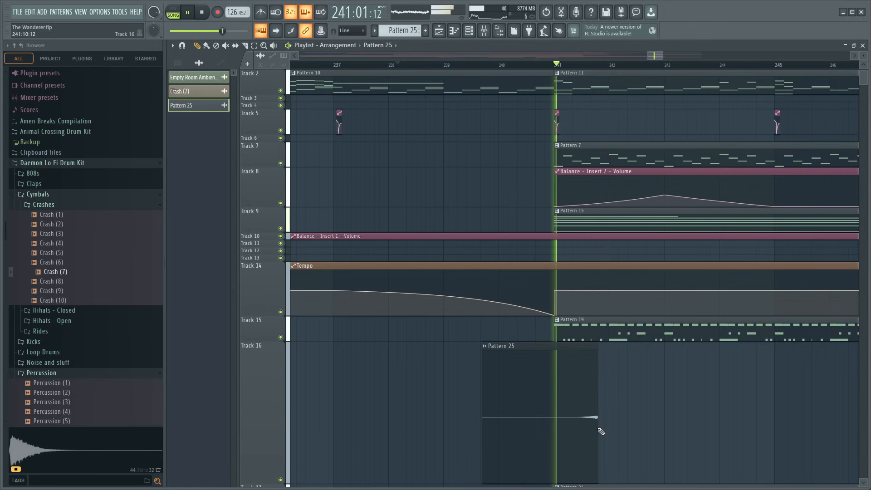
key("space")
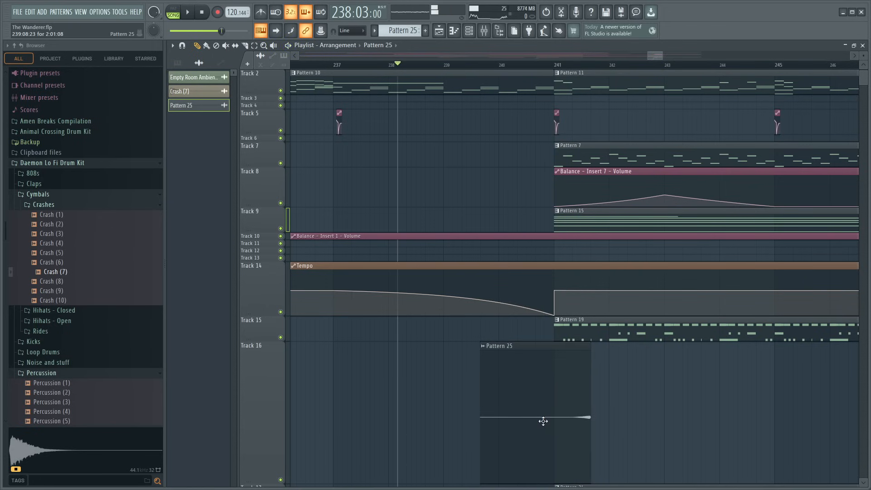
key("space")
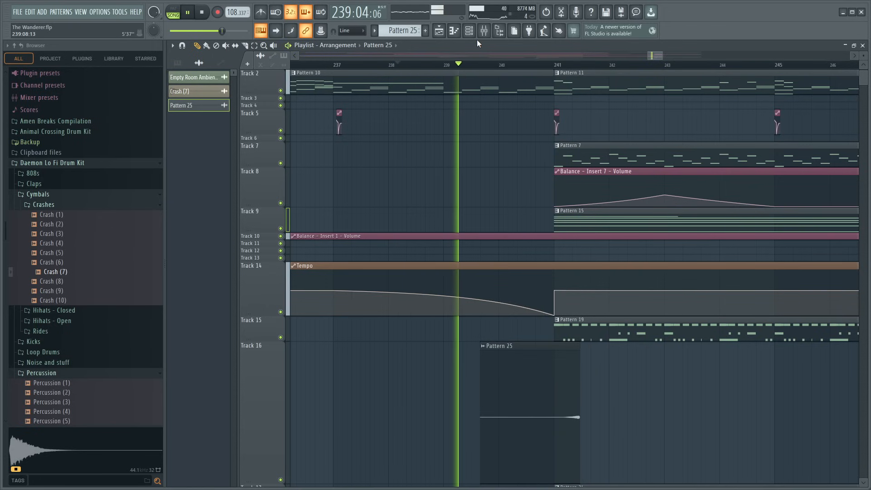
- Check Insert 17 in the mixer and route the reversed Pattern 25 audio clip to mixer track 17
left_click(485, 30)
left_click(539, 289)
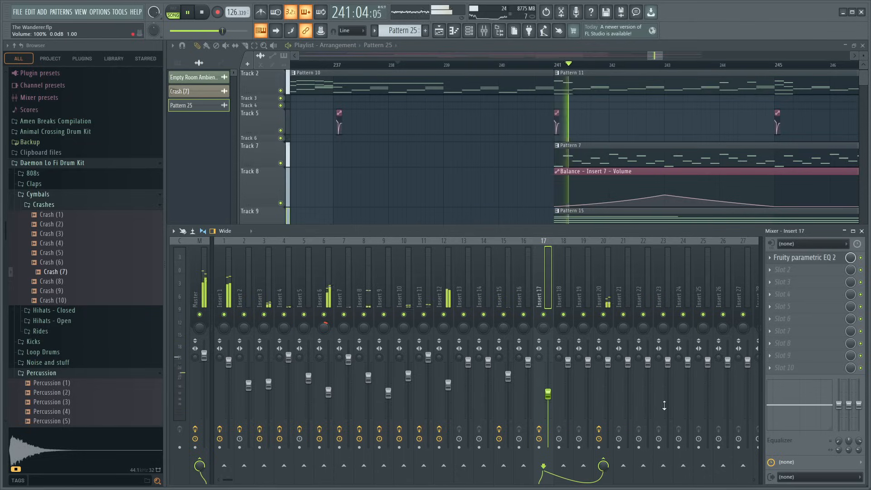
key("F9")
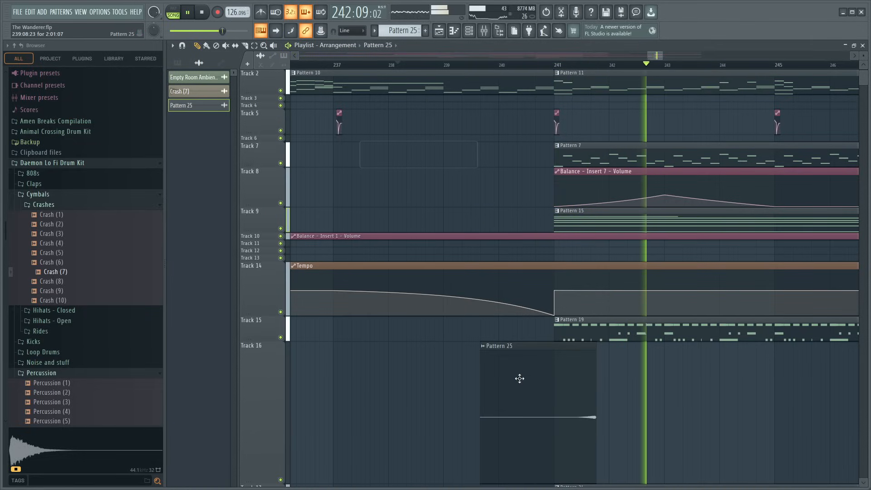
double_click(502, 352)
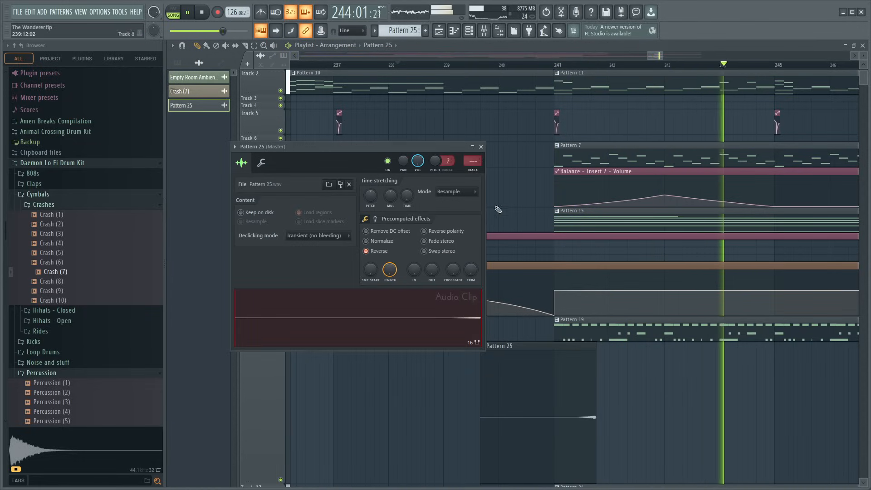
scroll(467, 164, "up", 9)
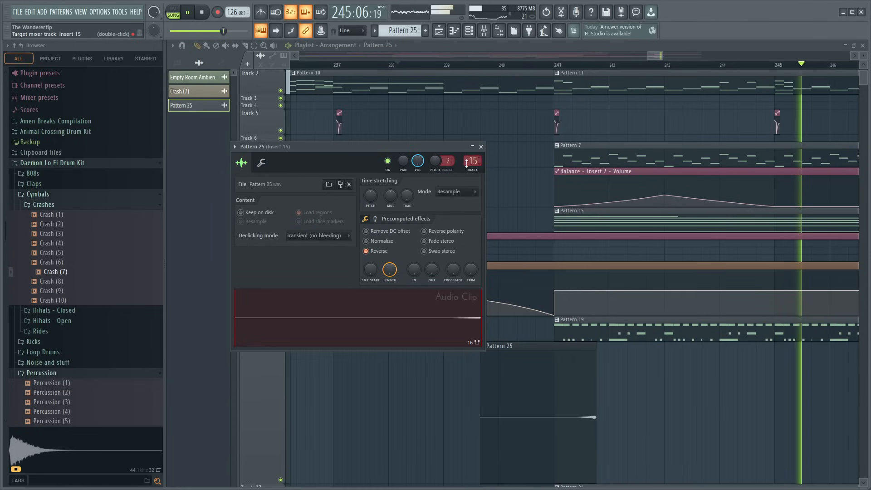
left_click(481, 147)
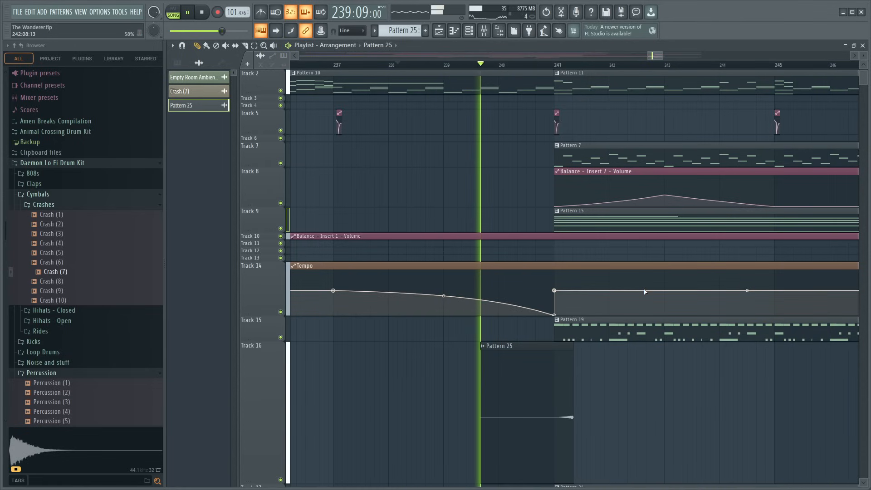
- Review the mixer levels during playback and pan the reversed Pattern 25 audio clip's channel slightly left
left_click(495, 33)
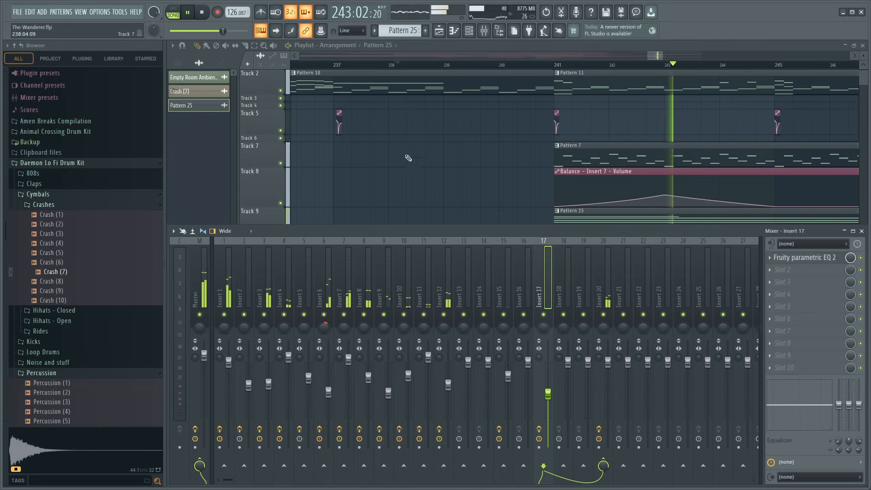
key("F9")
double_click(550, 424)
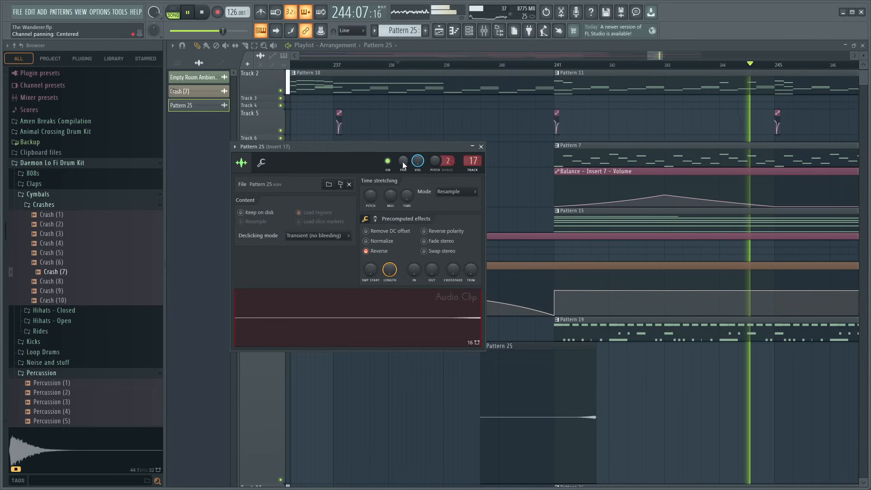
scroll(403, 164, "down", 5)
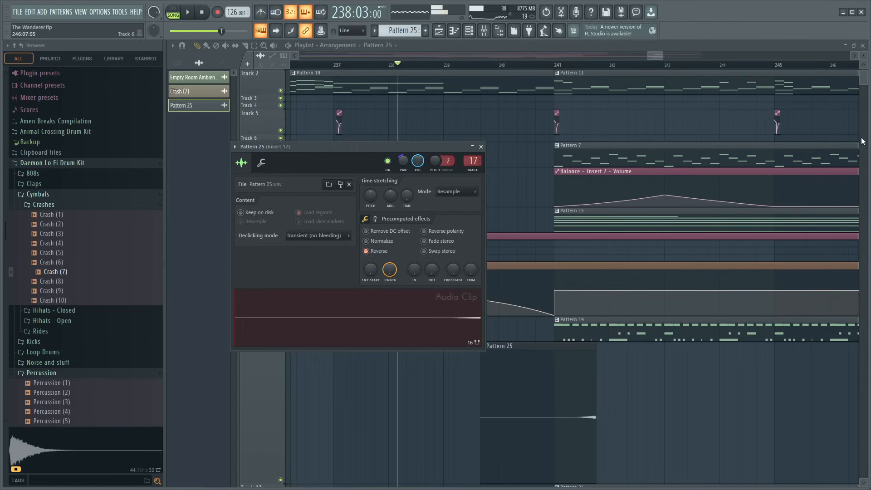
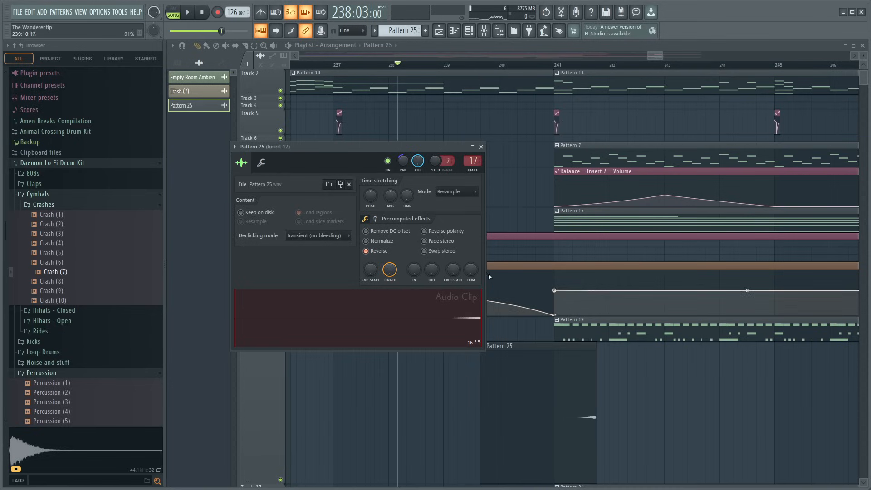
- Create a volume automation clip for the reversed Pattern 25 audio clip over its full length on Track 16
left_click(481, 148)
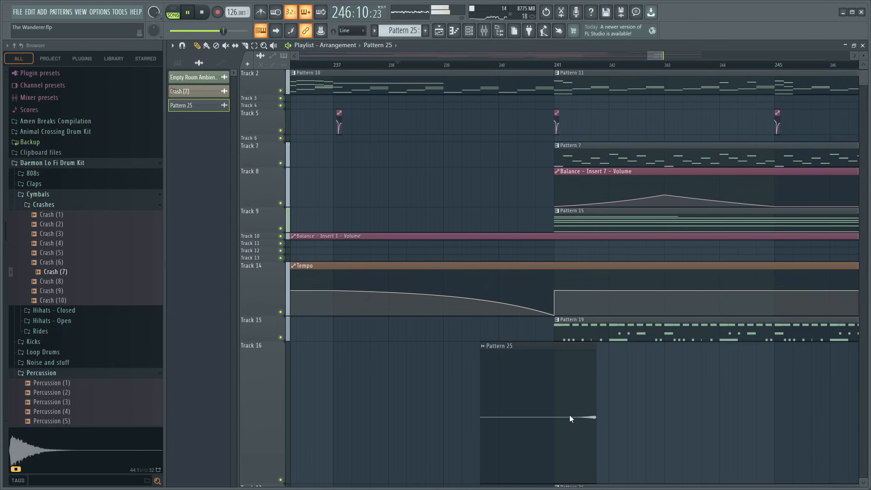
left_click(626, 423)
key("space")
key("space")
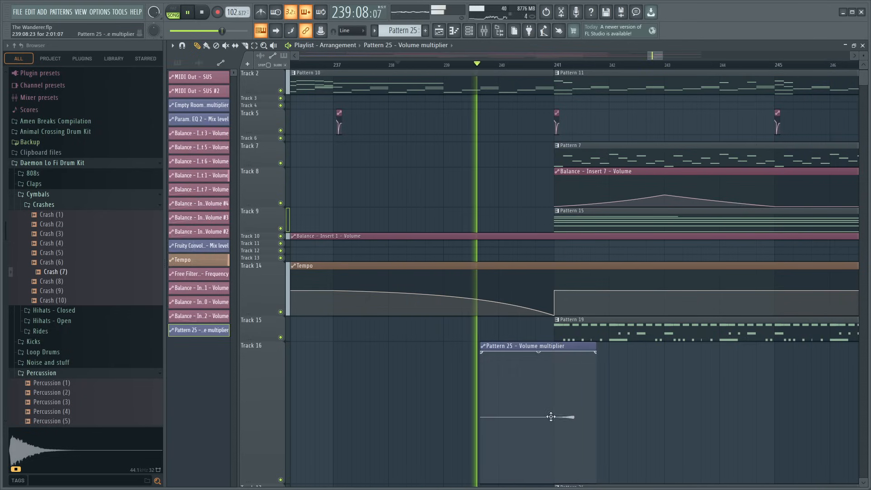
left_click_drag(551, 417, 556, 484)
scroll(577, 290, "down", 4)
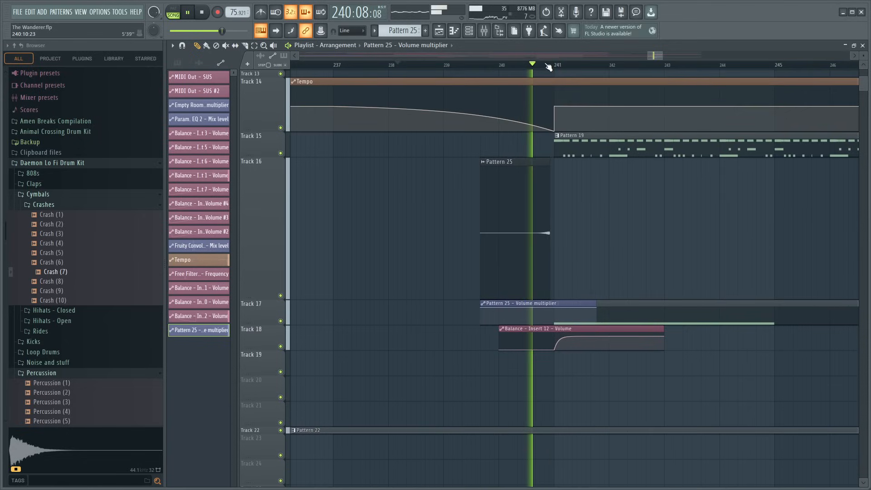
scroll(549, 67, "up", 4)
left_click_drag(526, 305, 527, 188)
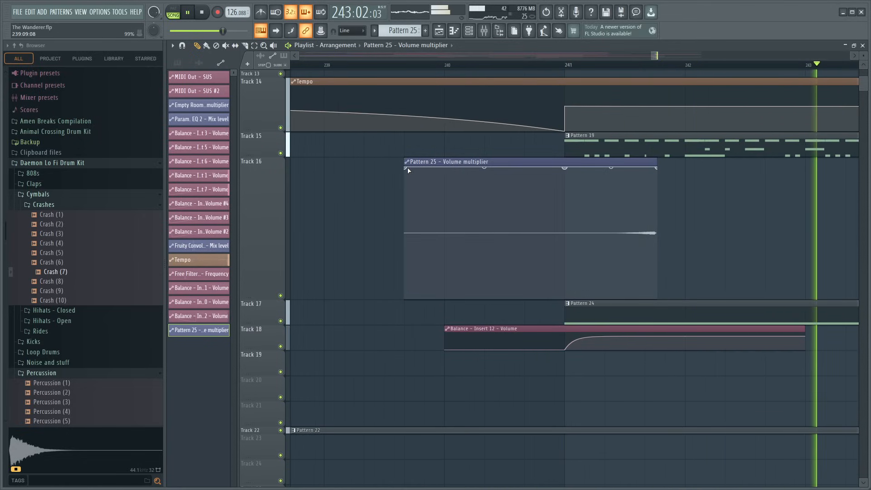
- Shape the Pattern 25 volume automation to curve up from 0% to its peak at bar 241, fade back to 0%, and audition it
left_click_drag(408, 168, 404, 320)
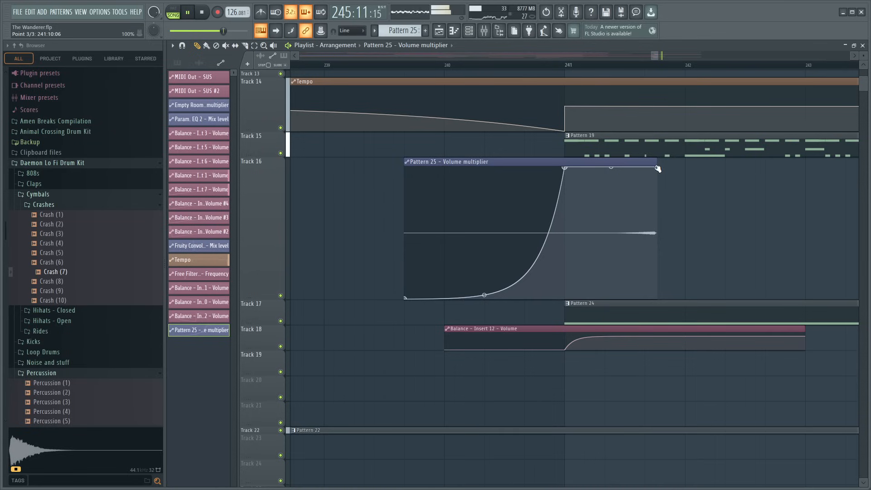
left_click_drag(658, 168, 662, 311)
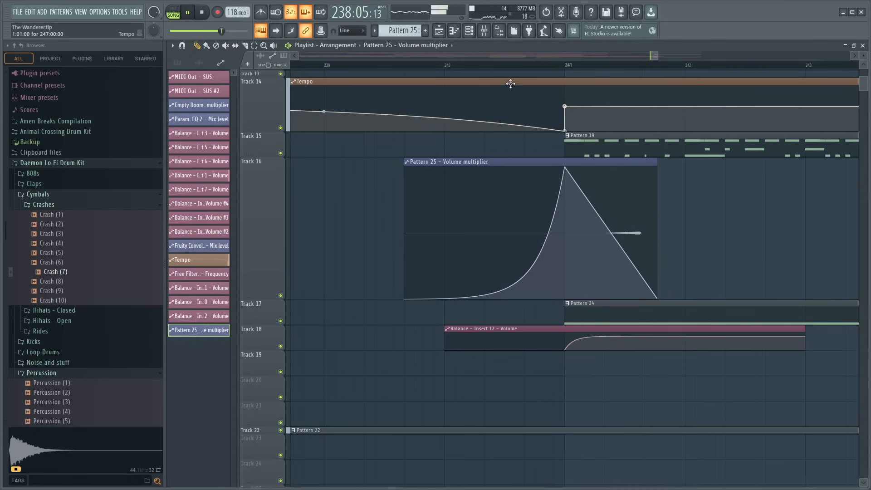
left_click(497, 65)
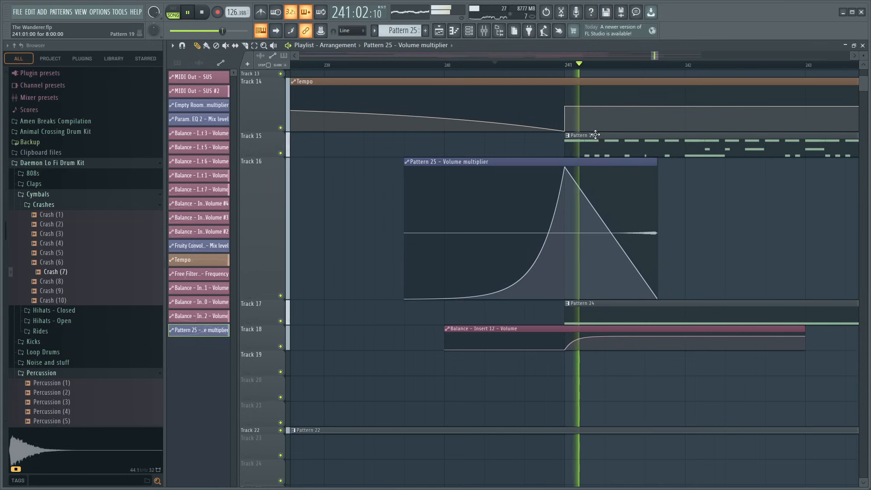
key("space")
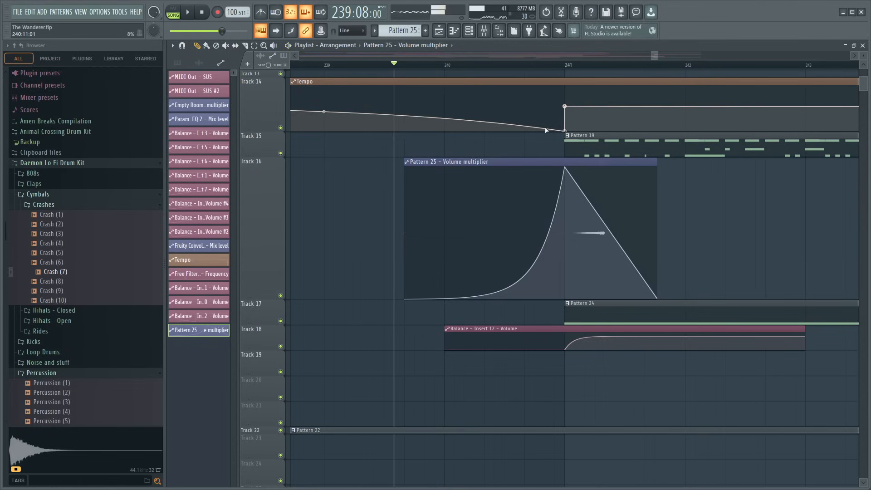
key("space")
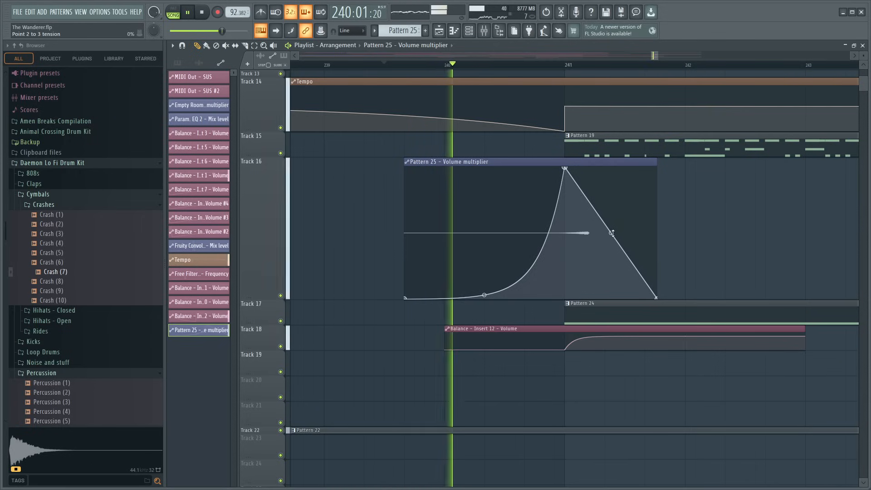
- Extend the Pattern 25 volume automation clip to about bar 243 and bend its fade-out into a convex curve reaching zero there
left_click_drag(612, 233, 612, 214)
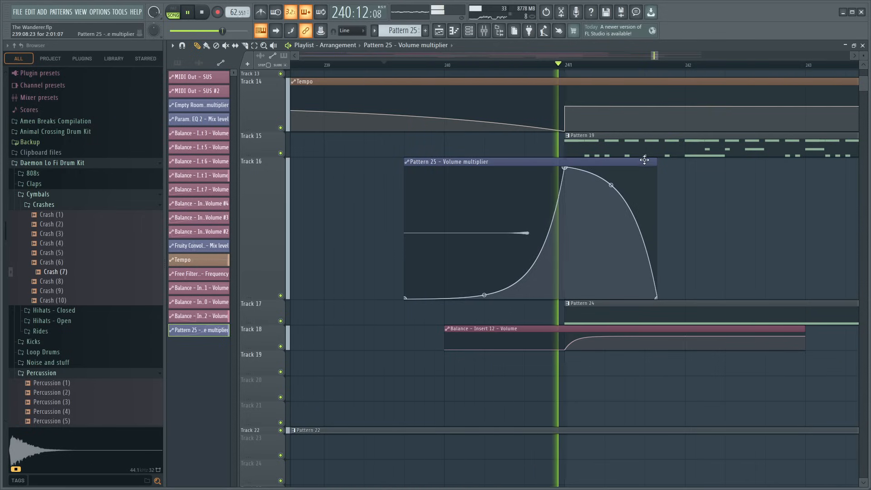
left_click_drag(657, 170, 800, 170)
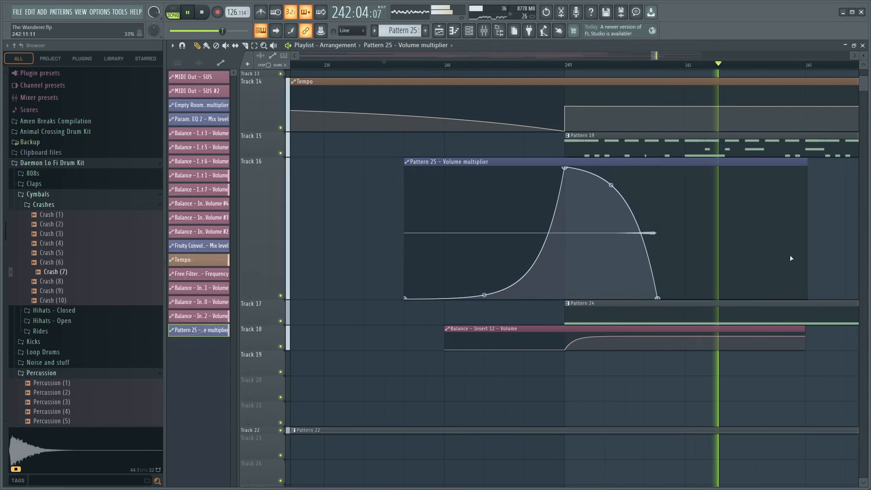
left_click(684, 307)
left_click_drag(685, 184, 685, 191)
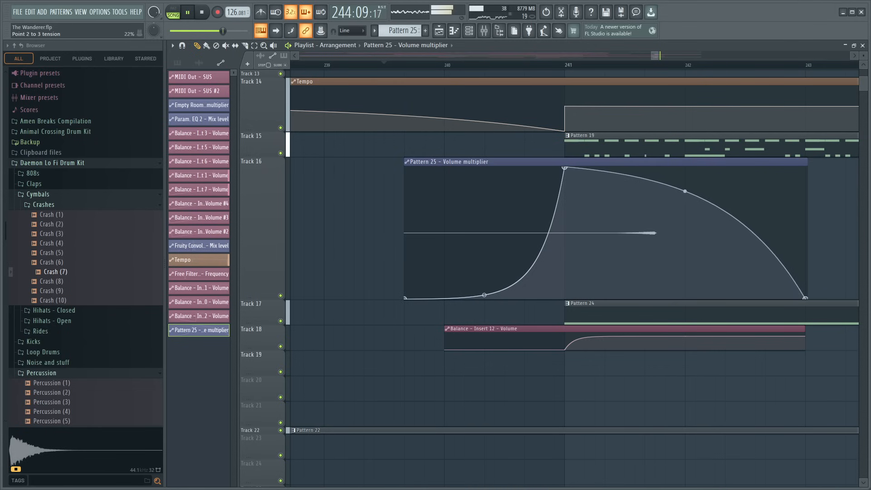
- Set up Fruity Convolver in the second effect slot of mixer Insert 17 and create an automation clip for its mix level
left_click(484, 30)
key("space")
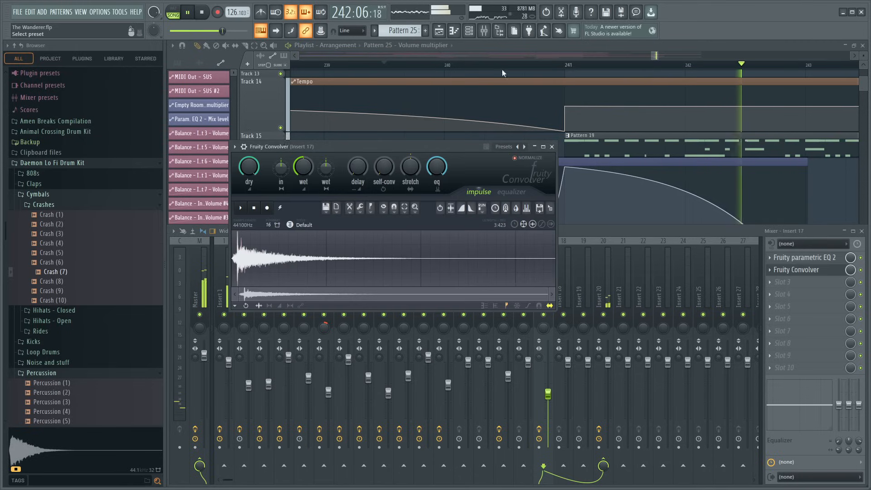
left_click(850, 273)
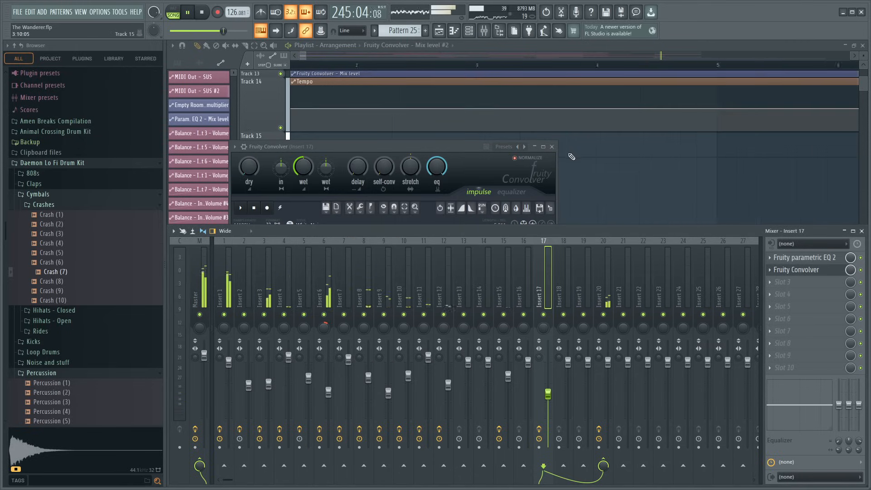
left_click(552, 147)
left_click(865, 236)
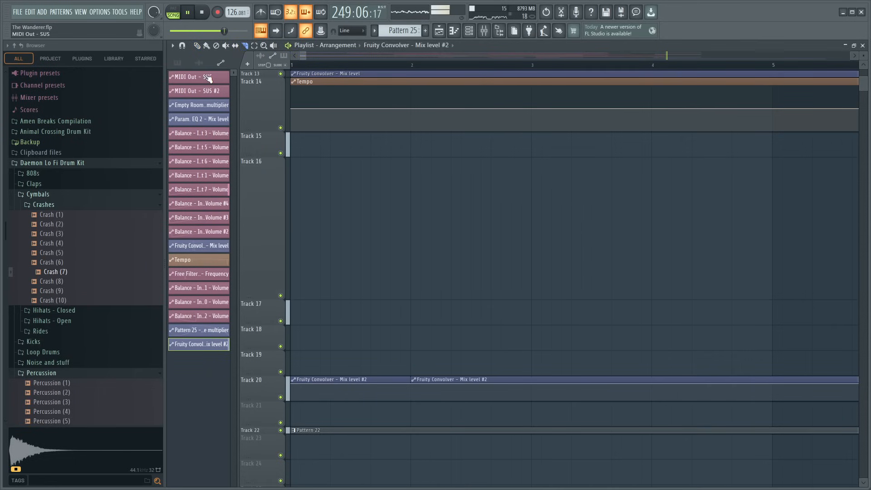
- Delete the Fruity Convolver mix-level automation clips placed from bar 1 on Track 20
right_click(488, 398)
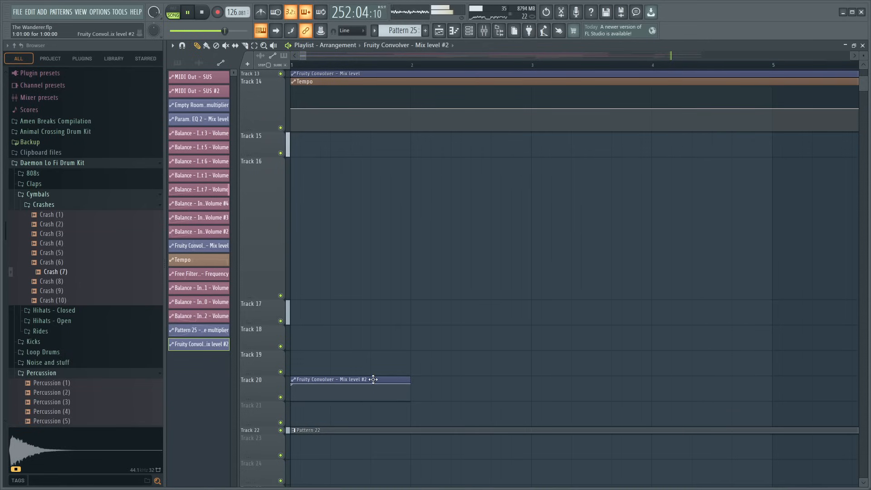
right_click(373, 380)
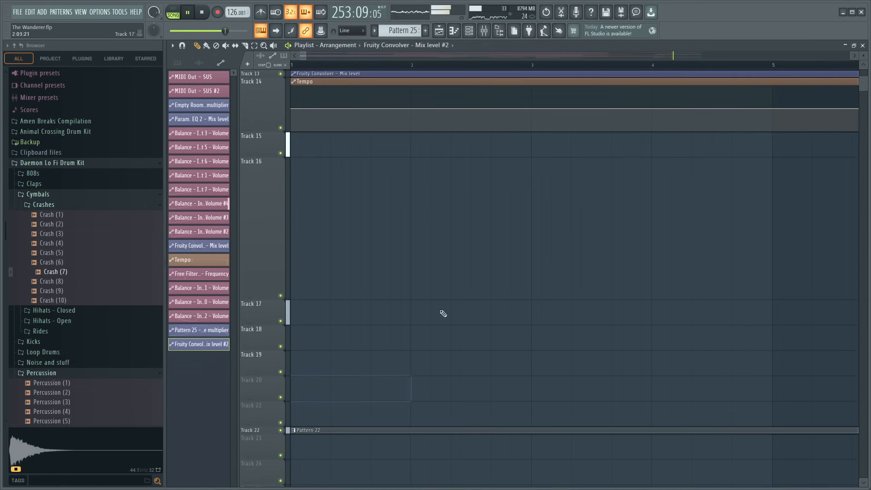
- Return to the bar 241 transition in the playlist and shrink Track 16 to the height of its neighbouring tracks
scroll(499, 71, "down", 4)
scroll(498, 65, "down", 8)
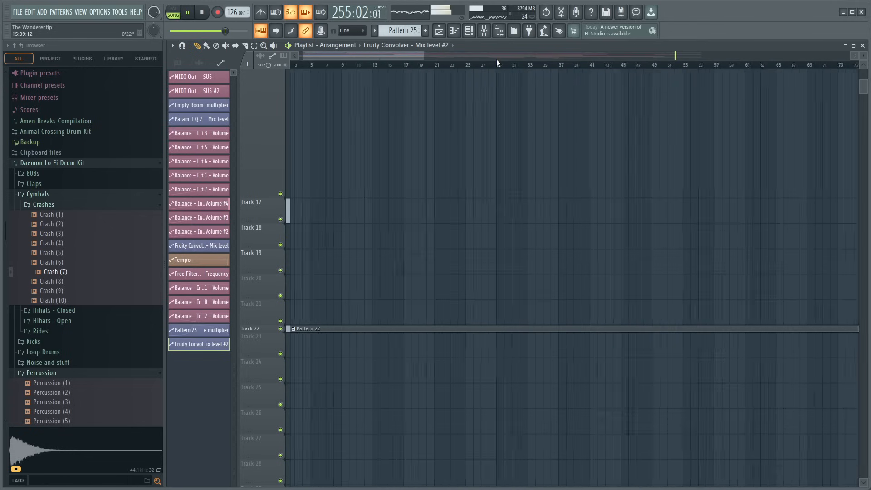
left_click(497, 59)
scroll(636, 173, "up", 10)
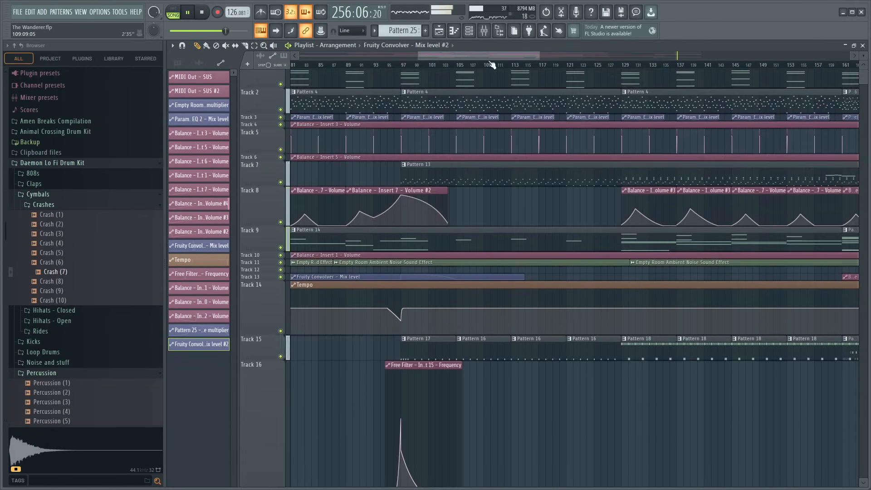
left_click_drag(557, 62, 682, 99)
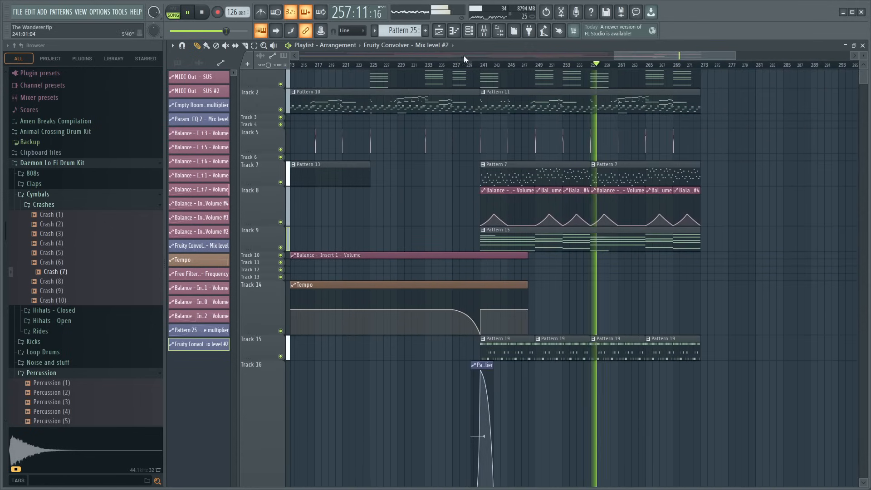
scroll(489, 65, "up", 4)
scroll(490, 65, "up", 3)
scroll(278, 346, "down", 3)
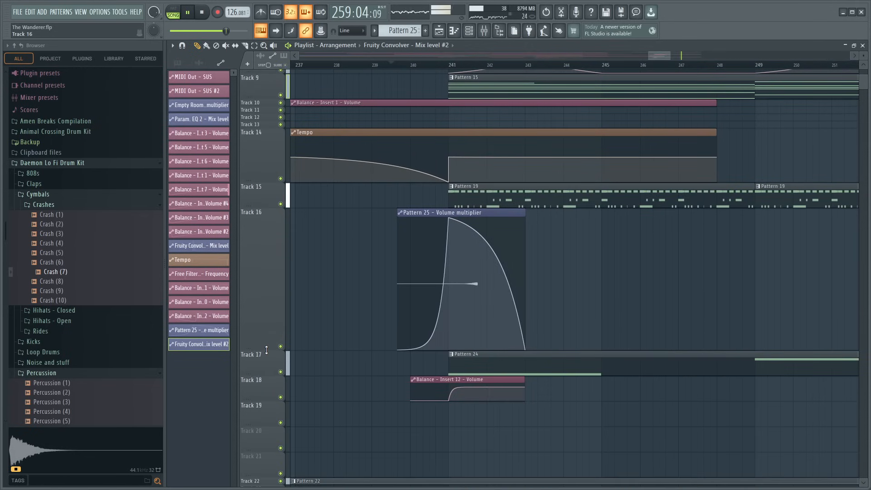
left_click_drag(267, 350, 273, 232)
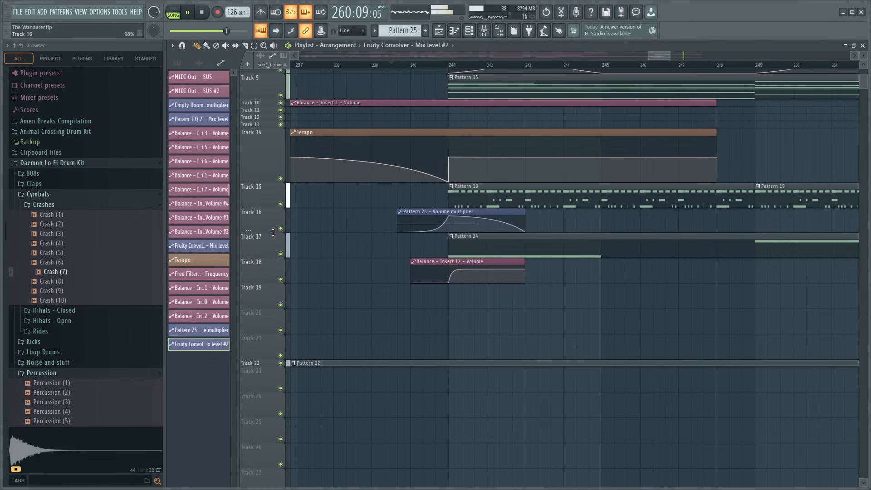
- Place a four-bar Fruity Convolver mix-level automation clip on Track 19 at 240:07:00, with its level jumping up at 241:01:00
left_click_drag(450, 69, 432, 67)
key("ctrl+z")
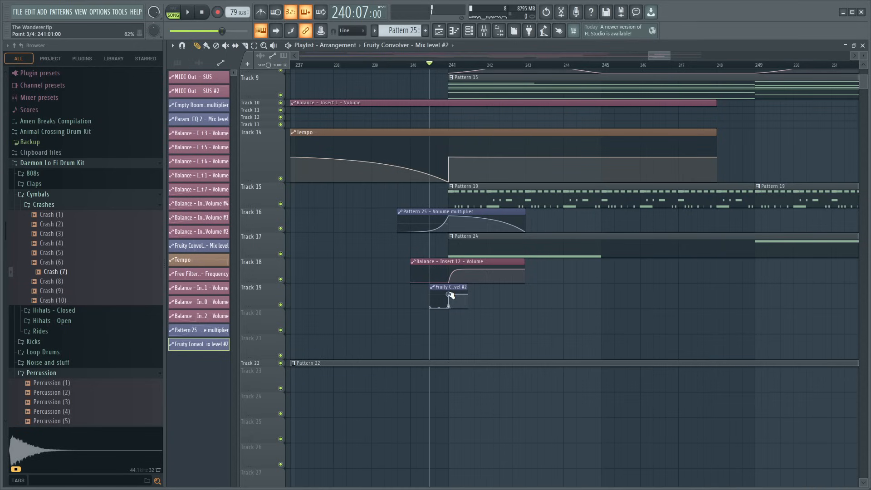
key("space")
left_click_drag(467, 287, 584, 290)
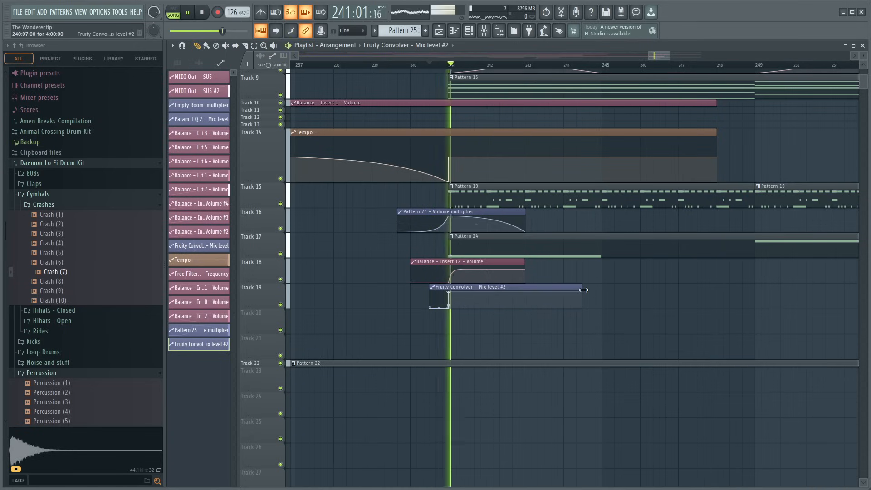
- Listen to the transition from bar 237 with Insert 17 soloed in the mixer, and restore the full mix
key("space")
left_click(308, 68)
key("space")
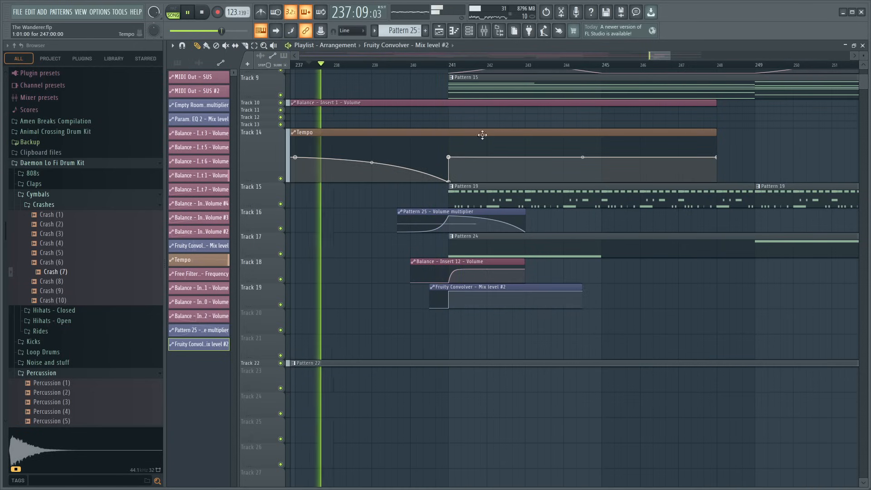
left_click(486, 37)
right_click(544, 315)
key("space")
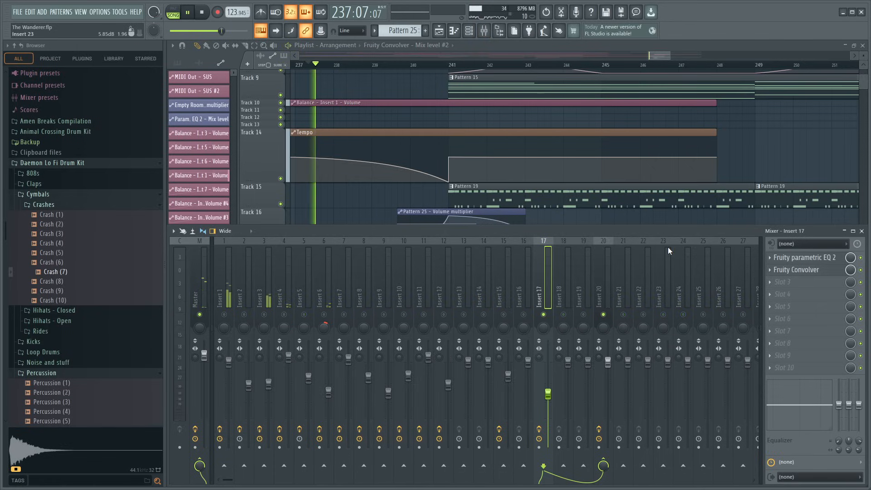
scroll(586, 172, "down", 4)
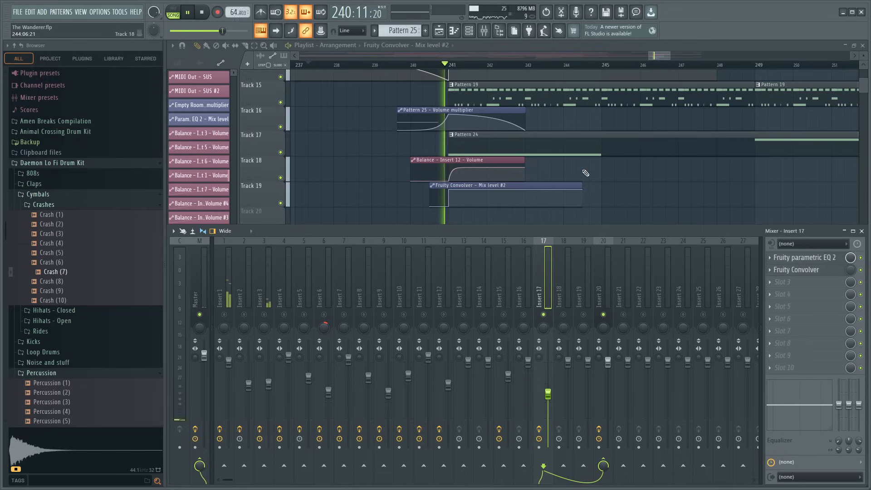
right_click(547, 317)
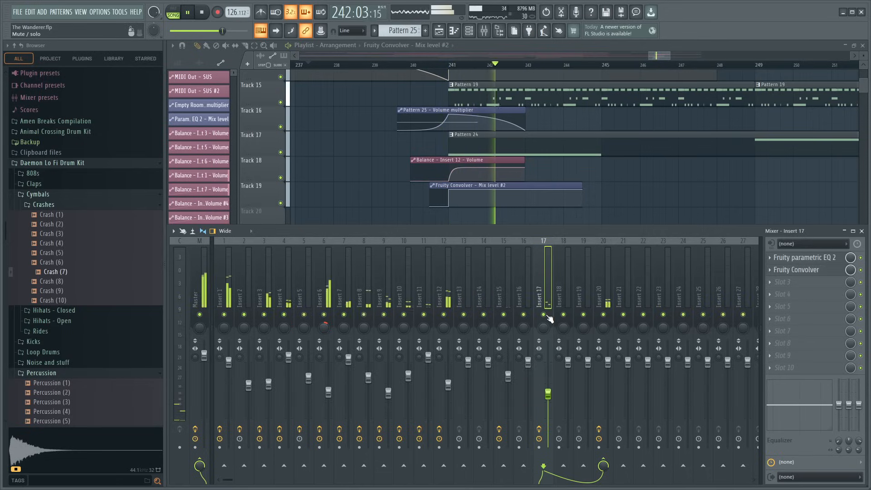
left_click(427, 68)
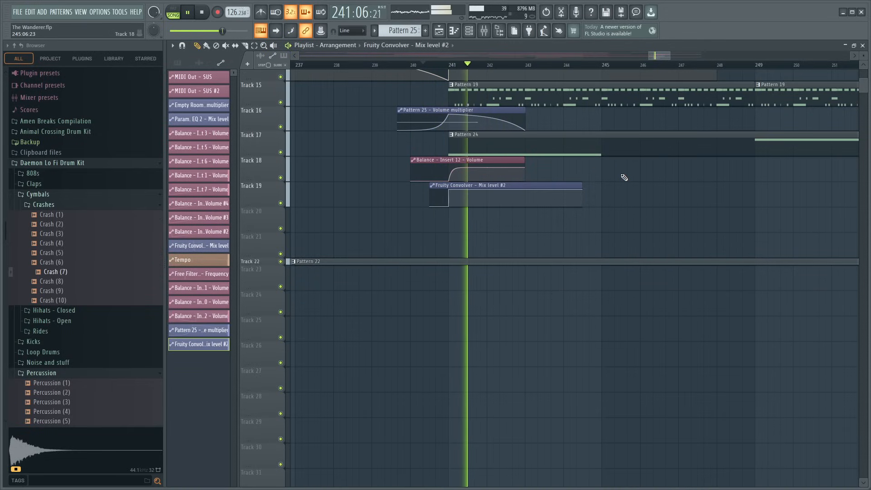
- Flatten the fade-in curve of the Pattern 25 volume automation to an almost straight rise into bar 241 and audition the transition
scroll(510, 191, "up", 2)
left_click(393, 66)
scroll(394, 68, "up", 2)
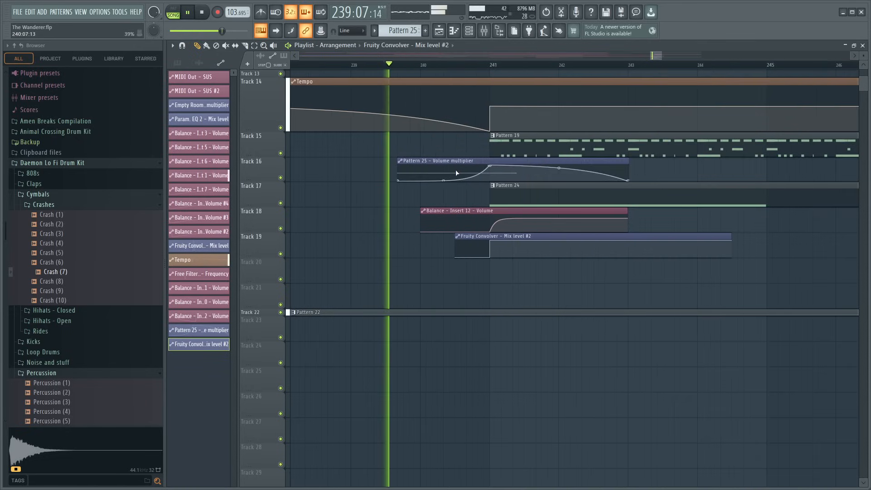
left_click_drag(445, 179, 445, 171)
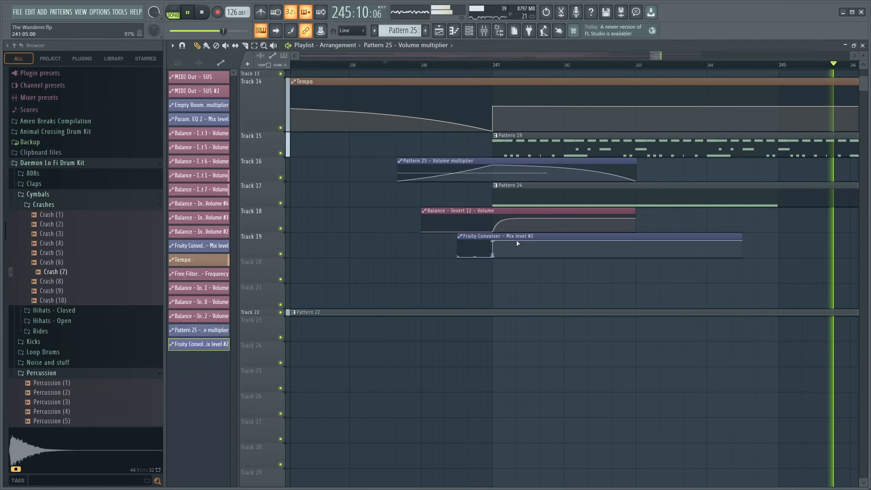
key("space")
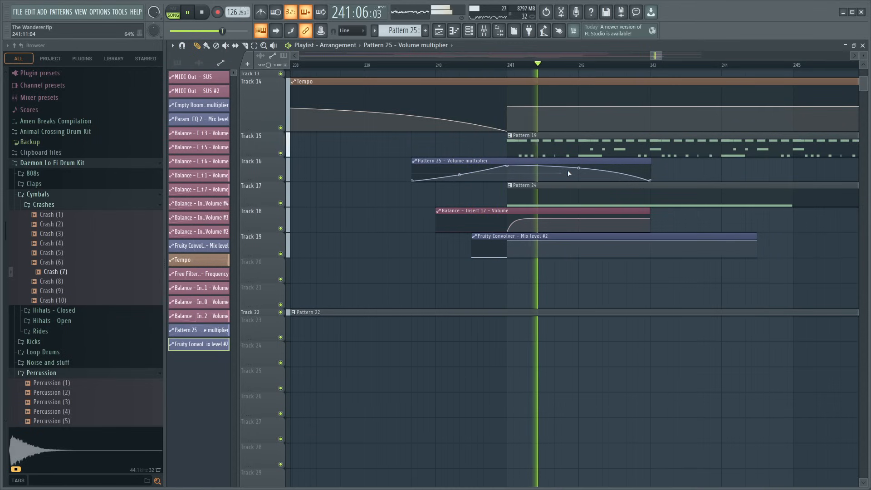
- Save the project and play through the closing section that follows bar 241
key("ctrl+s")
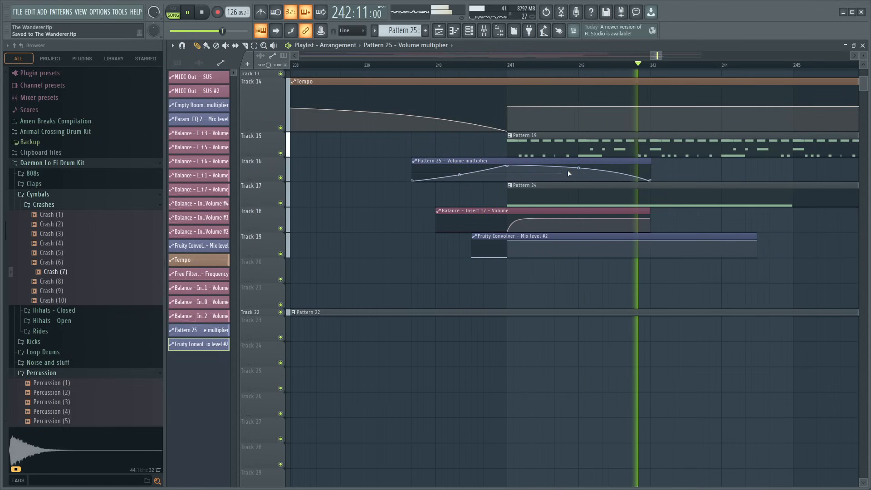
scroll(629, 266, "up", 10)
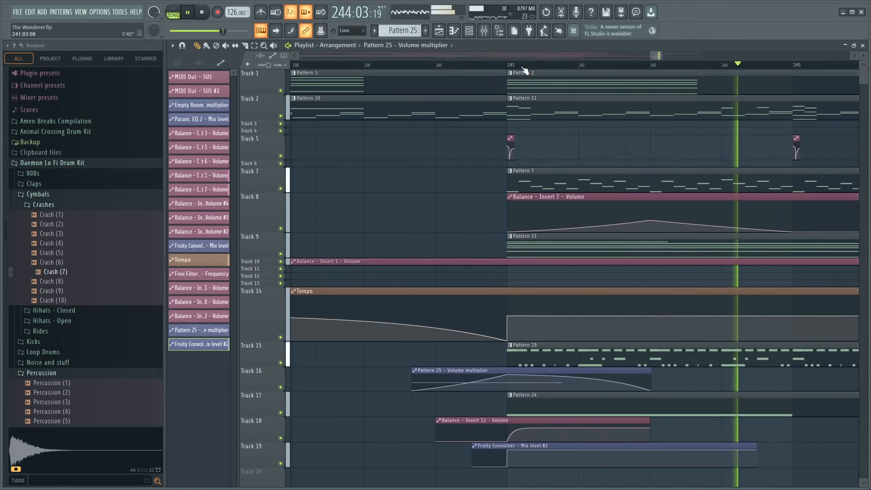
scroll(521, 65, "down", 8)
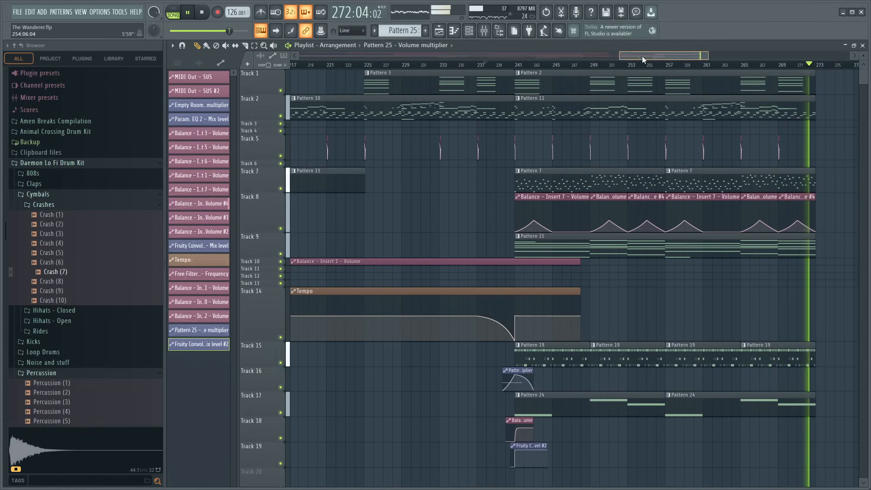
- Extend the drums on Track 15 with another Pattern 19 clip at bar 273
left_click_drag(641, 56, 674, 60)
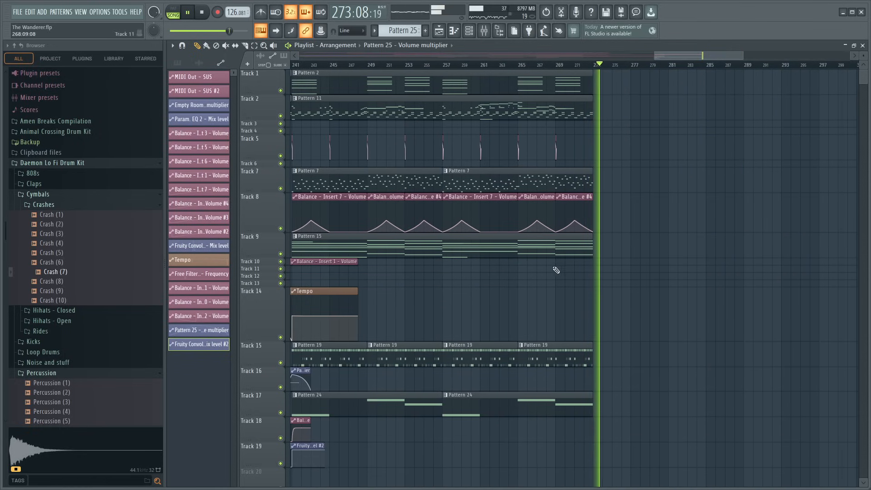
left_click(561, 358)
left_click(595, 357)
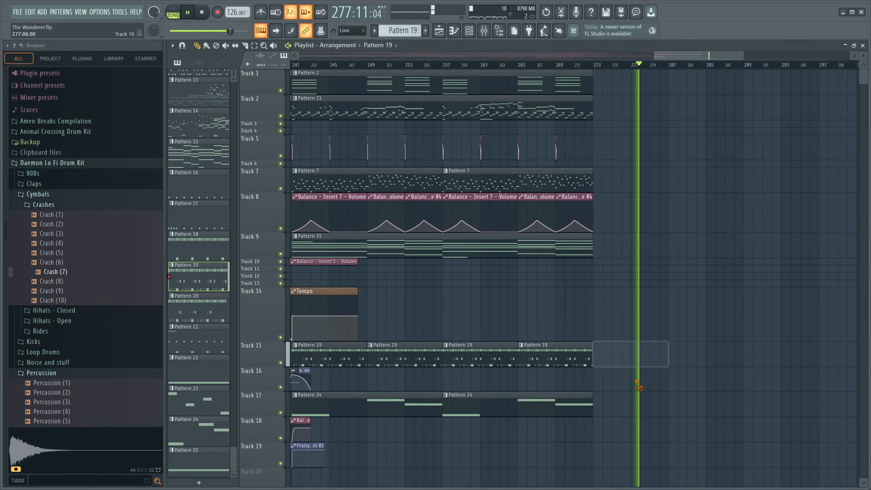
right_click(613, 358)
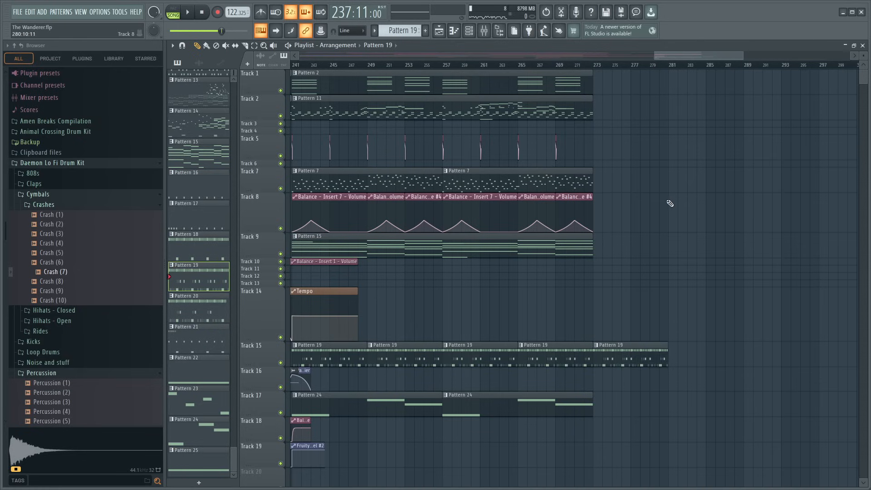
- Add a Pattern 7 clip on Track 7 at bar 273 and another Pattern 19 clip on Track 15 at bar 281 during playback
left_click(565, 65)
key("space")
scroll(596, 72, "up", 2)
left_click(535, 179)
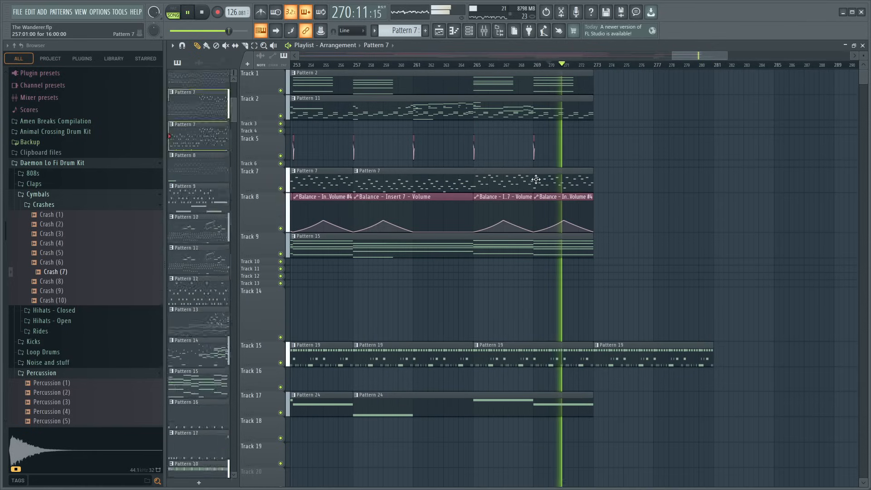
left_click(598, 182)
left_click(710, 360)
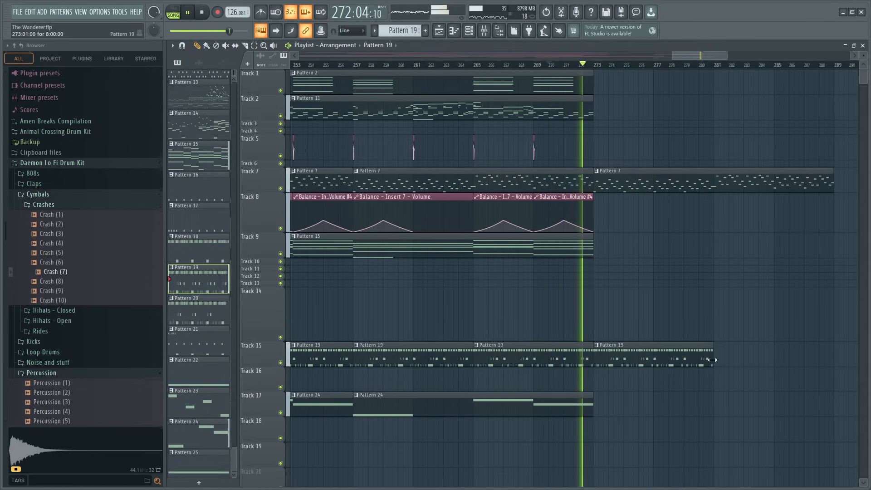
left_click(720, 361)
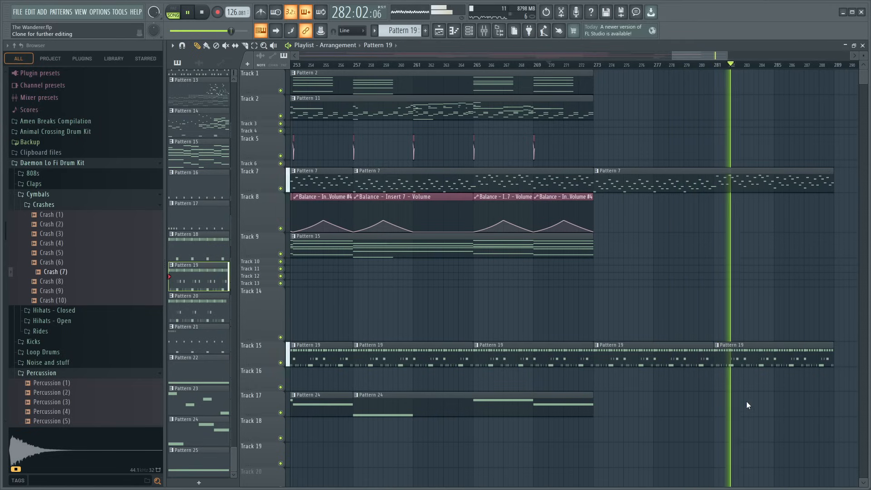
- Make the Track 15 drum clip at bar 281 a separate pattern and delete its kick and rim notes at bar 8
double_click(753, 356)
scroll(505, 66, "down", 4)
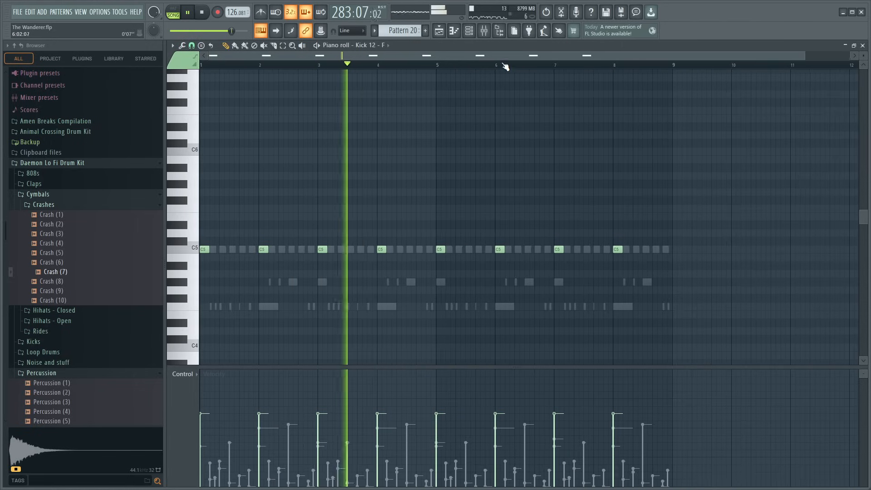
scroll(593, 121, "down", 5)
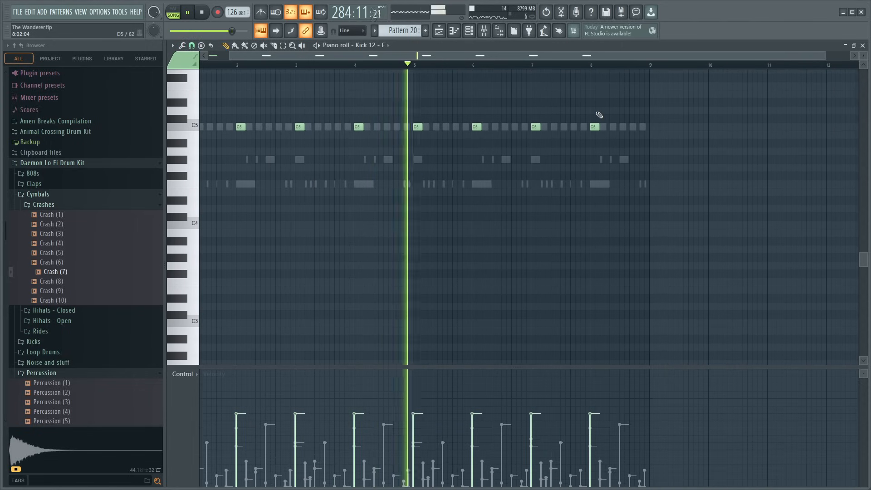
right_click(596, 127)
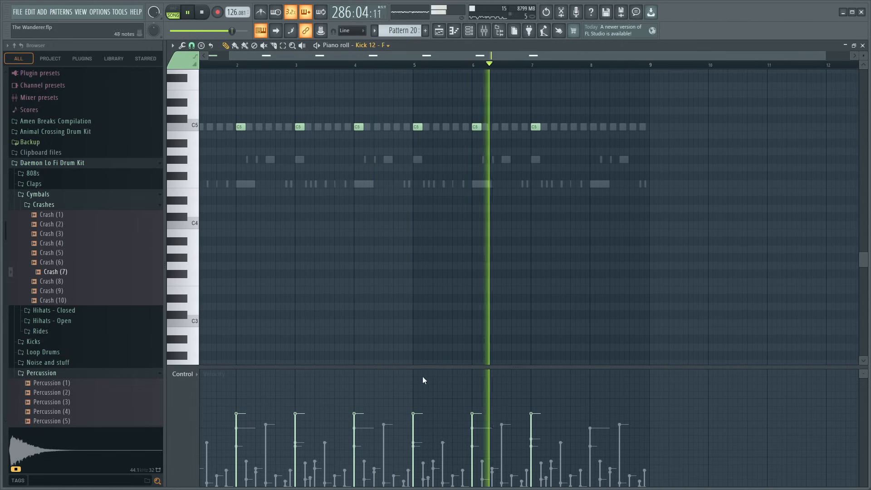
double_click(599, 184)
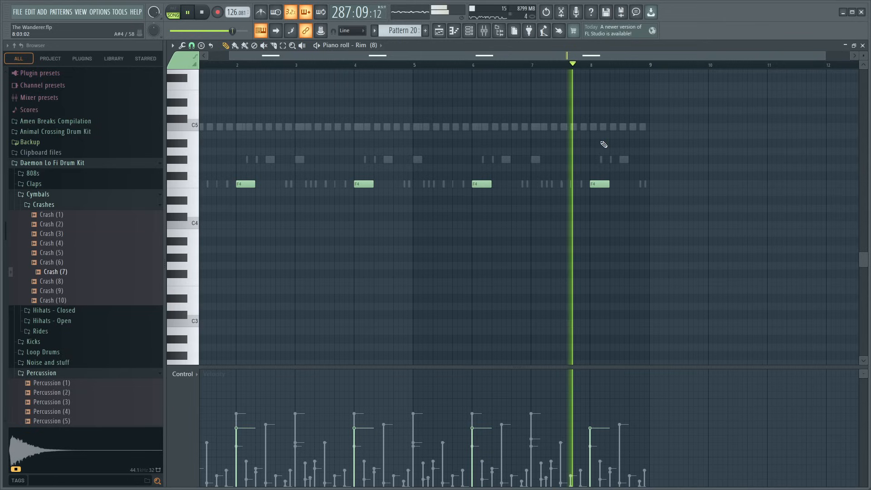
scroll(590, 136, "up", 4)
right_click(599, 282)
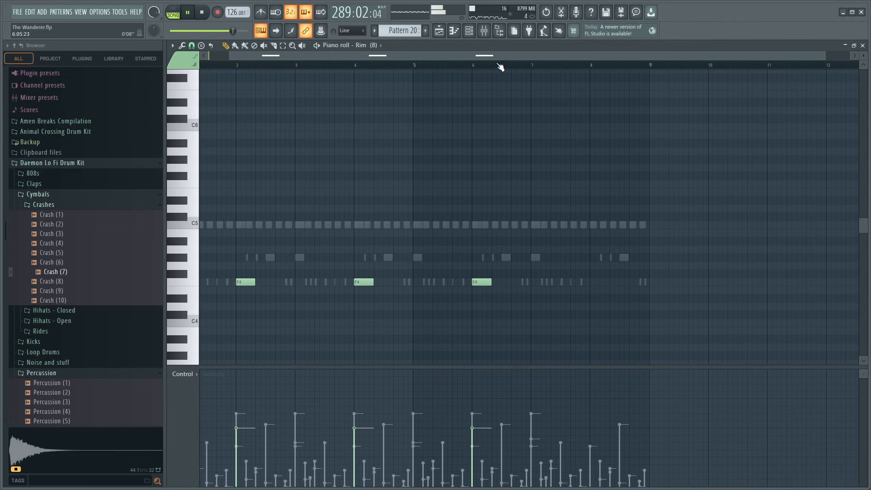
- Delete the Percussion (7) notes from bar 7 to the end of the drum pattern and resume playback
left_click(501, 67)
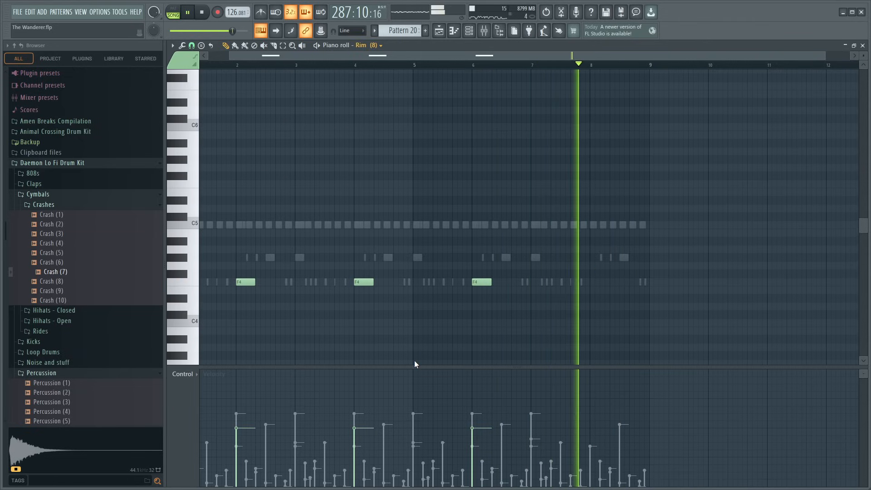
double_click(536, 225)
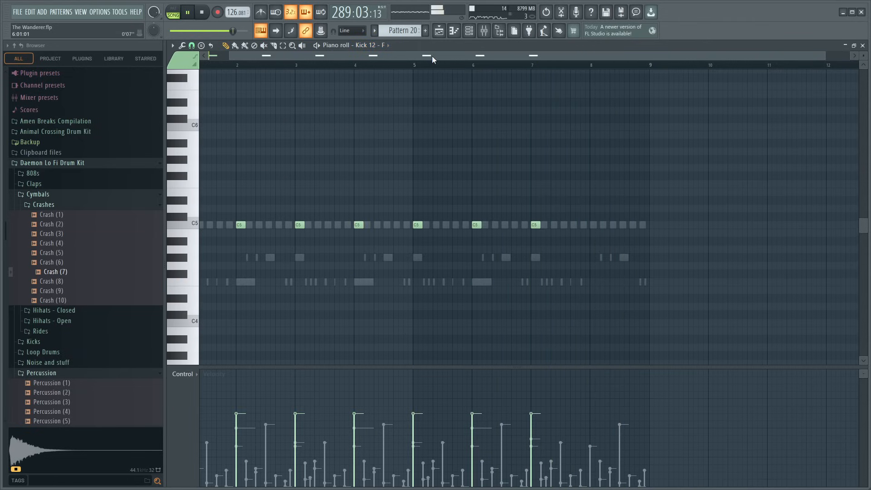
double_click(537, 258)
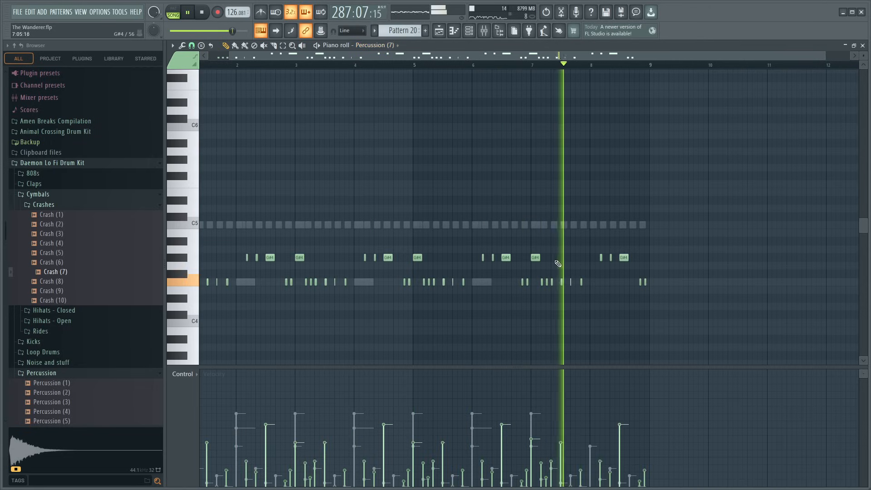
key("space")
left_click_drag(670, 256, 545, 302)
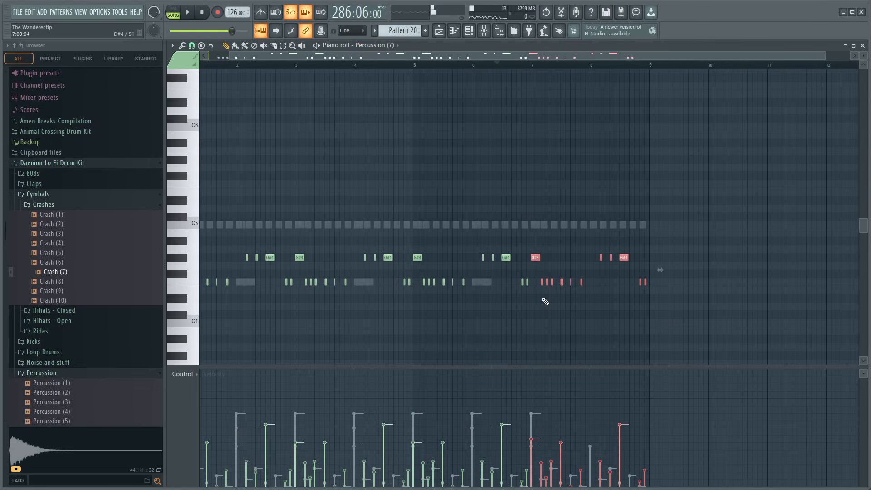
key("Delete")
key("space")
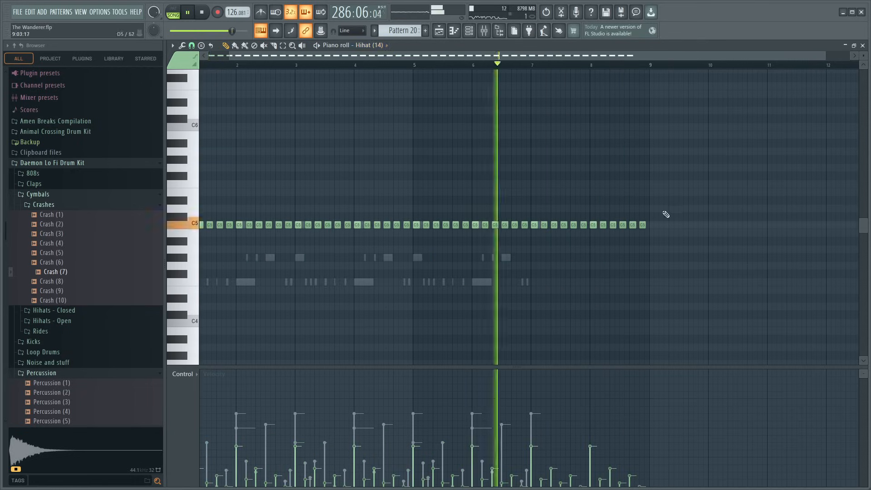
- Delete the Hihat (14) notes after the first hit of bar 7 and play the drum ending in the playlist
left_click_drag(665, 200, 537, 248)
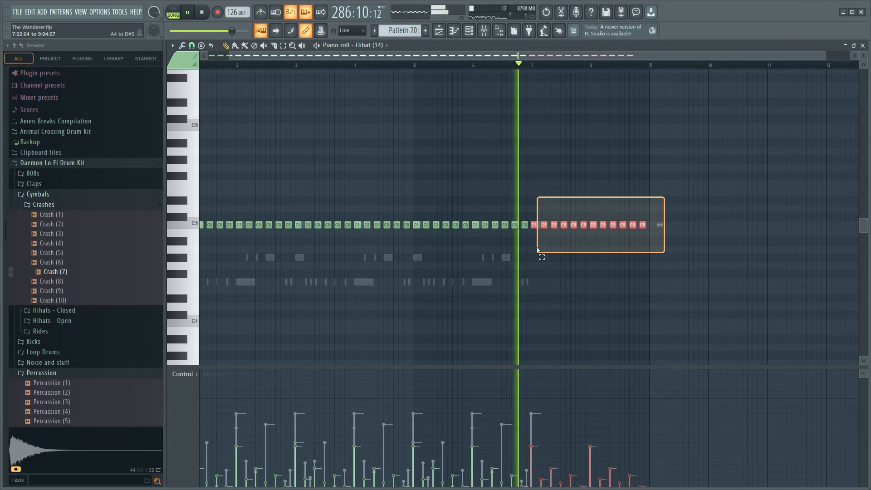
left_click_drag(658, 206, 542, 239)
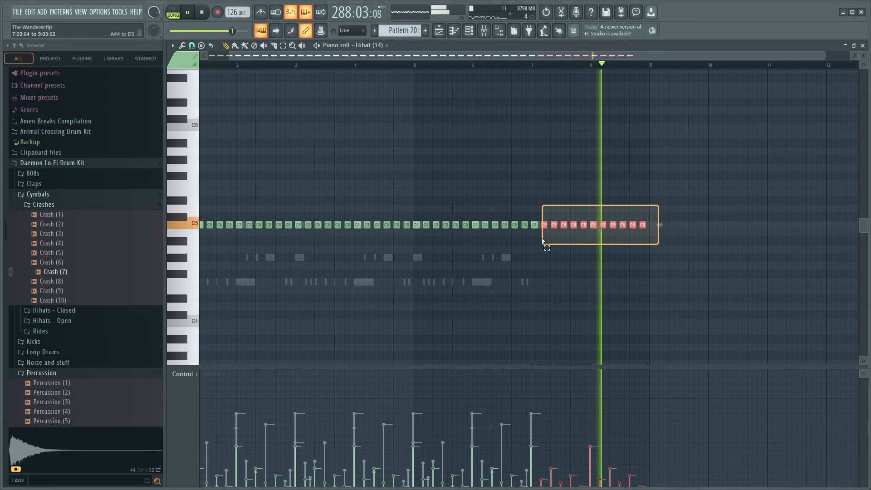
key("Delete")
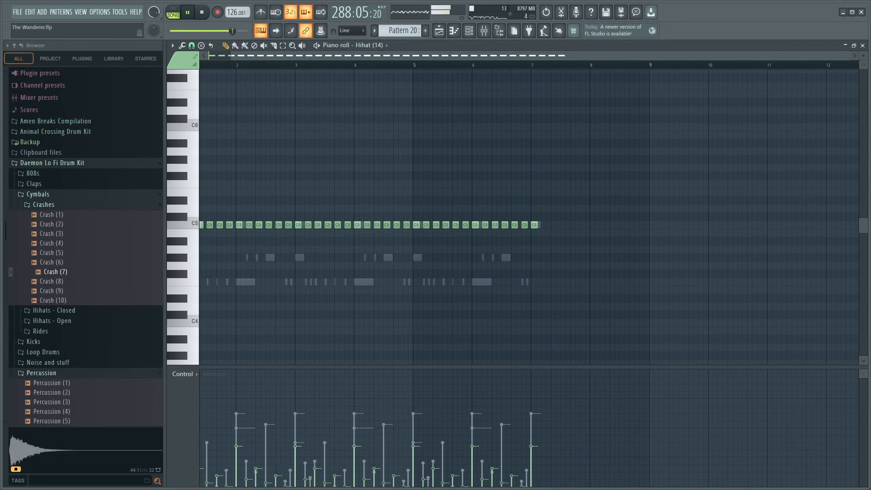
left_click(863, 46)
left_click(729, 65)
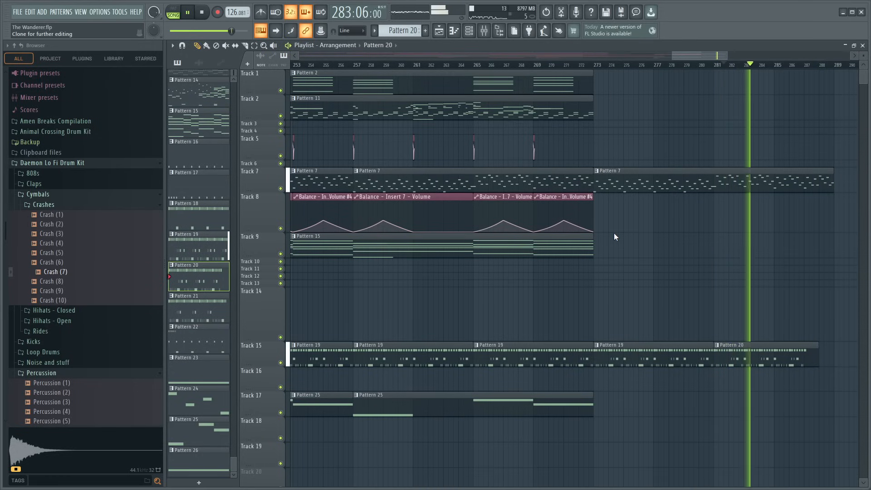
- Make the Track 7 clip at bar 273 a separate pattern and delete its Kontakt 7 notes after the first note of bar 15
double_click(788, 189)
scroll(451, 69, "left", 5)
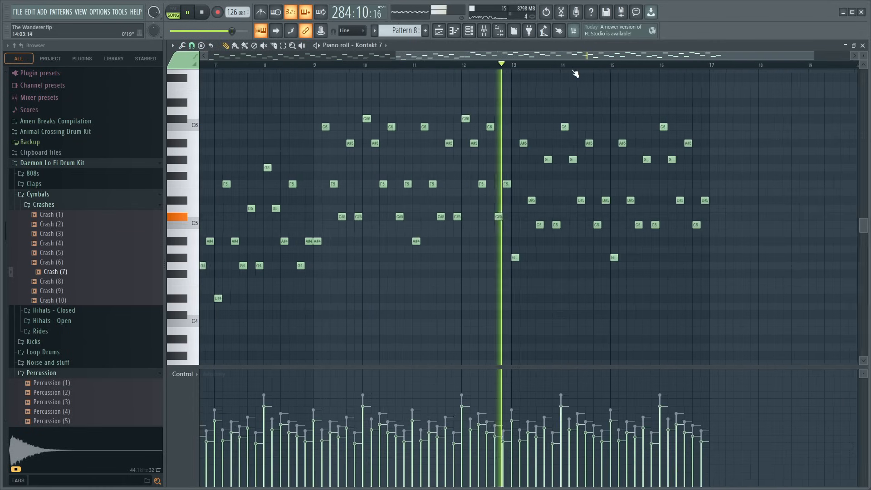
scroll(575, 73, "up", 2)
left_click_drag(773, 91, 657, 251)
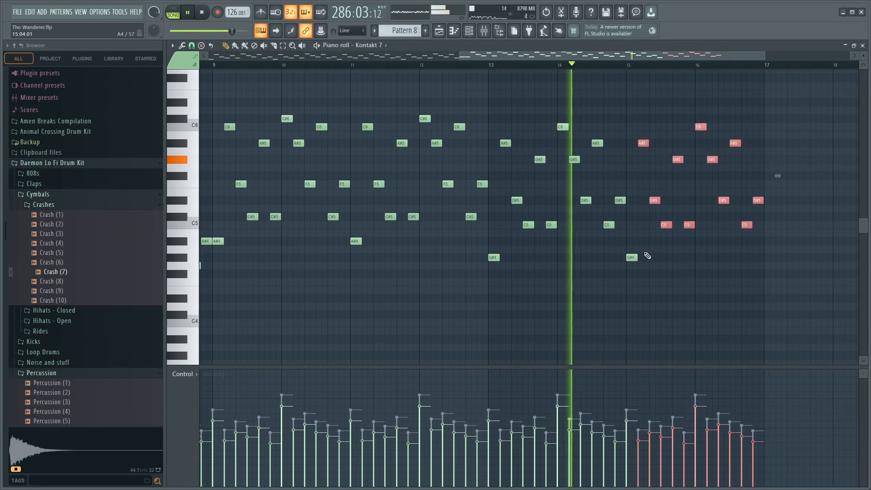
key("Delete")
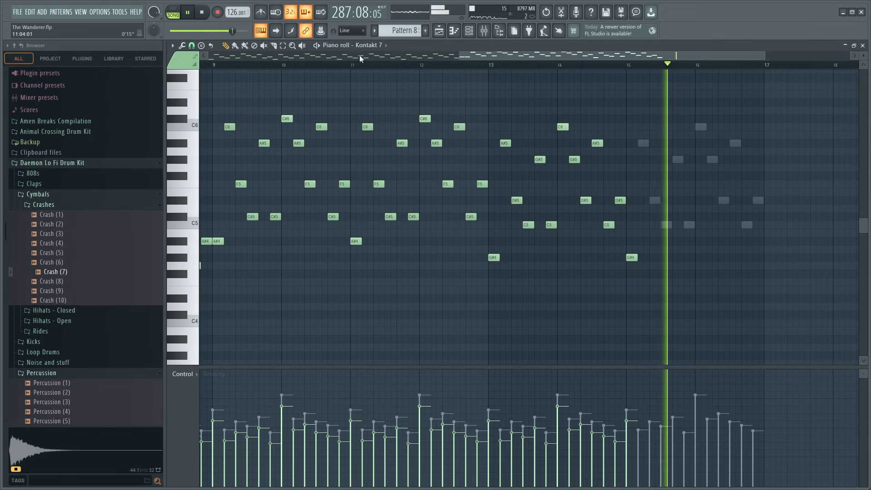
- Delete the Ample Percussion Cloudrum notes after the first note of bar 15 and return to the playlist
key("ctrl+z")
left_click_drag(781, 102, 648, 236)
key("Delete")
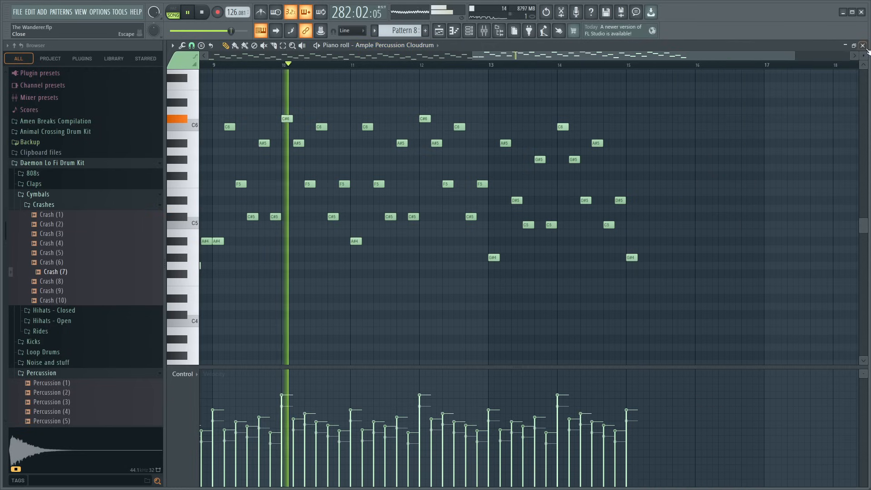
key("F5")
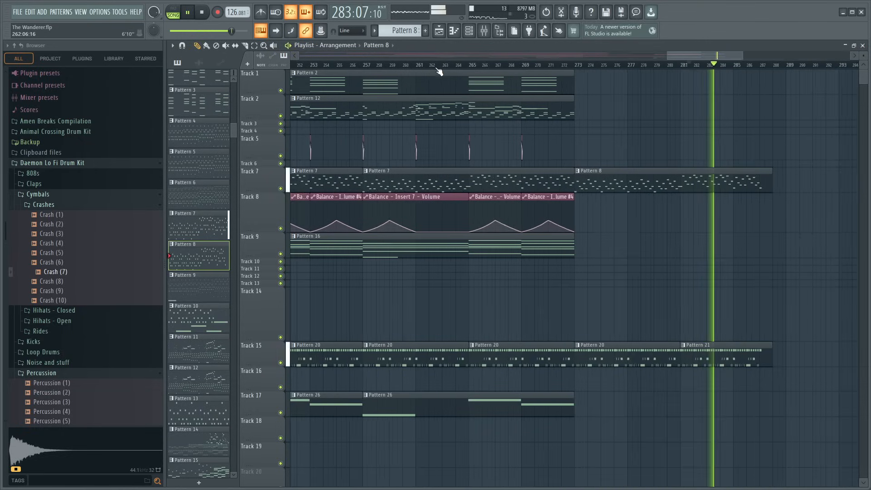
- Place Pattern 16 on Track 5 at bar 273, make it a separate pattern and shorten the clip to 16 bars
scroll(447, 71, "down", 5)
left_click(344, 248)
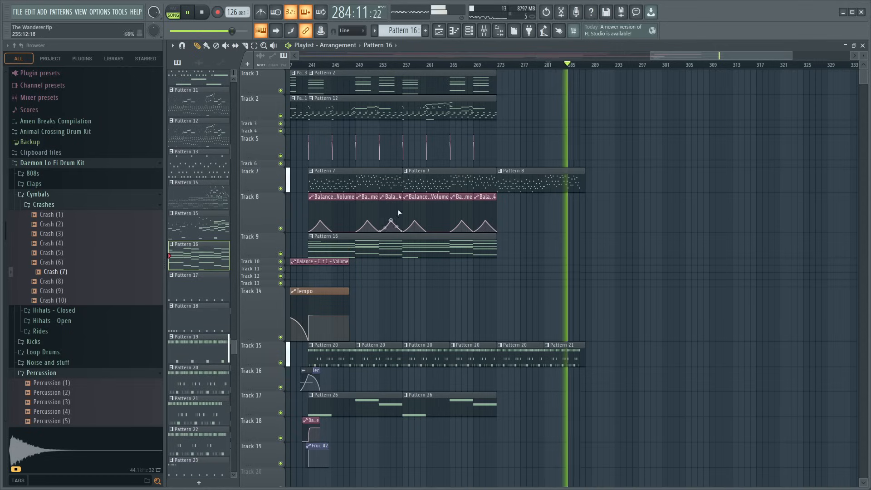
left_click(501, 142)
key("space")
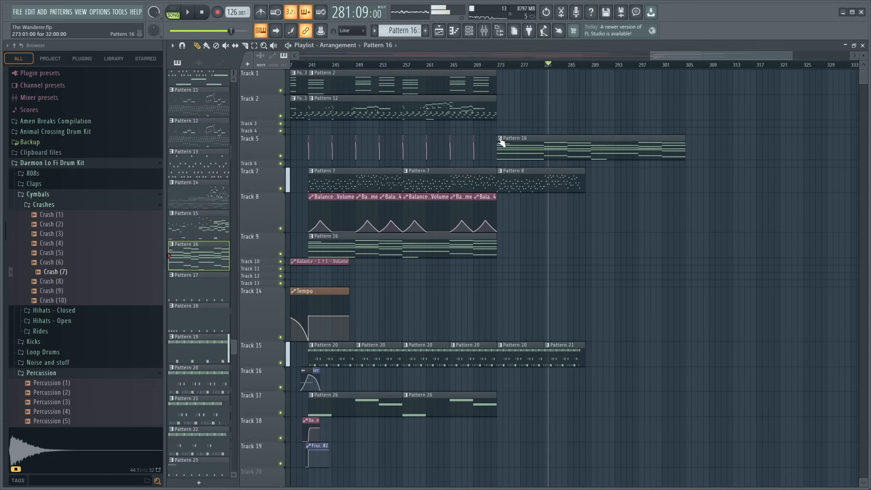
left_click(526, 196)
left_click_drag(684, 143, 589, 143)
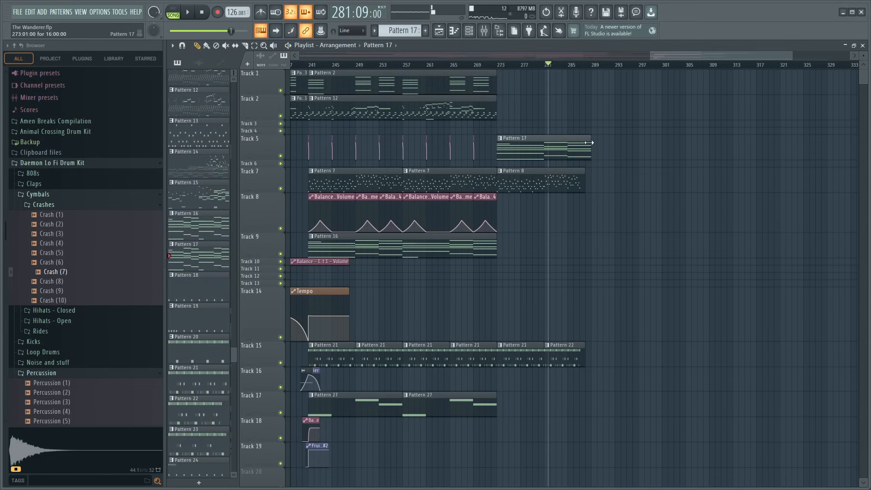
- Delete the Laurie Webb Infectious and Kontakt 7 #3 notes from the new chord pattern on Track 5
double_click(534, 151)
scroll(444, 67, "down", 5)
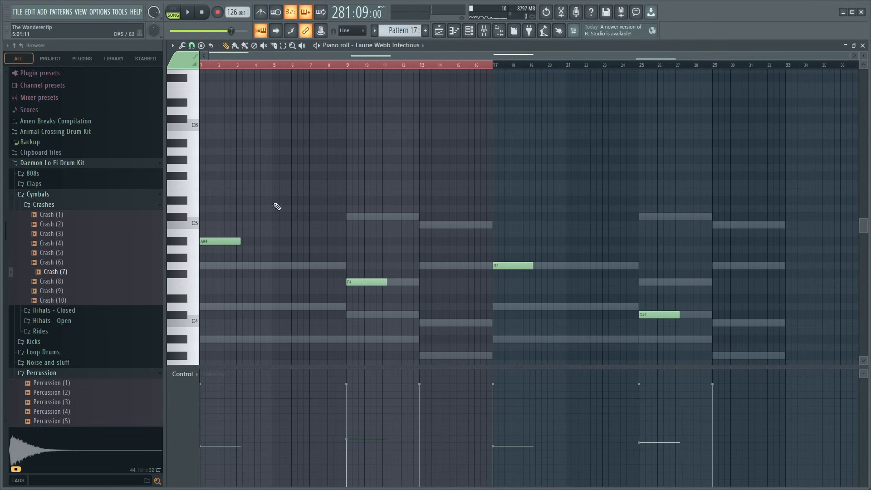
left_click(864, 45)
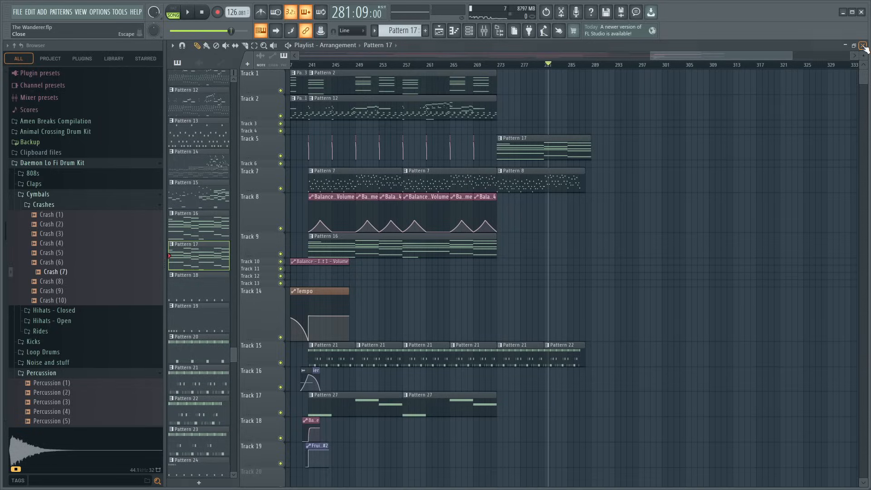
double_click(526, 145)
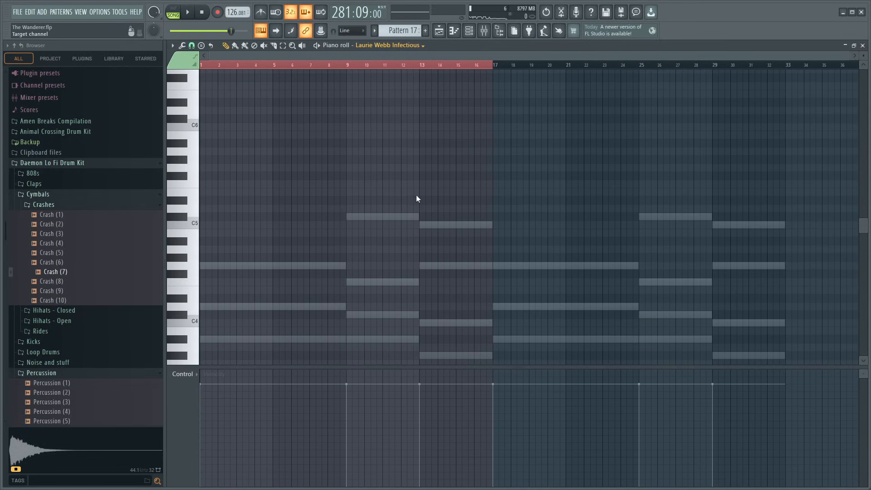
double_click(416, 339)
key("Delete")
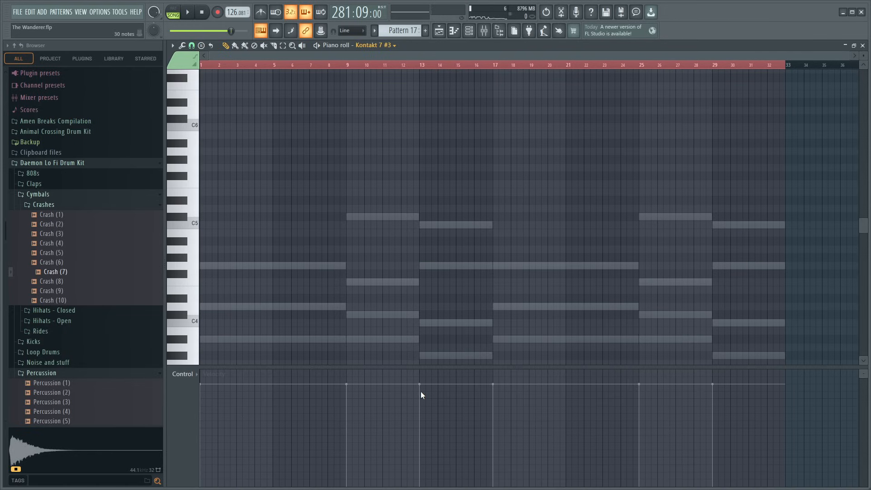
- Move the pattern's remaining sustained chords onto the Kontakt 7 channel and play the pattern on its own
double_click(455, 356)
key("Delete")
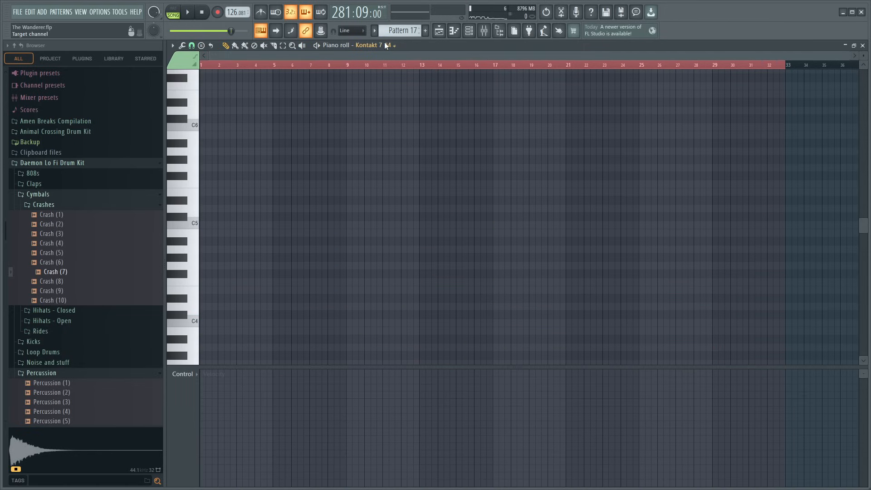
left_click(396, 276)
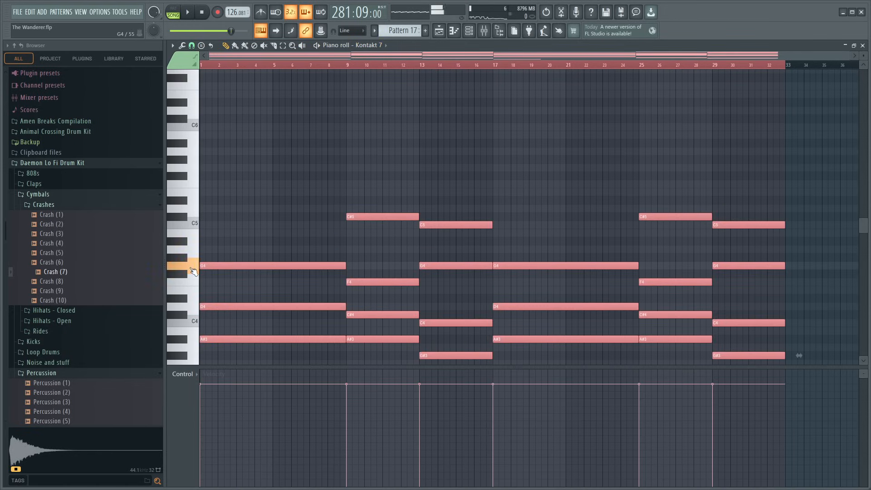
key("space")
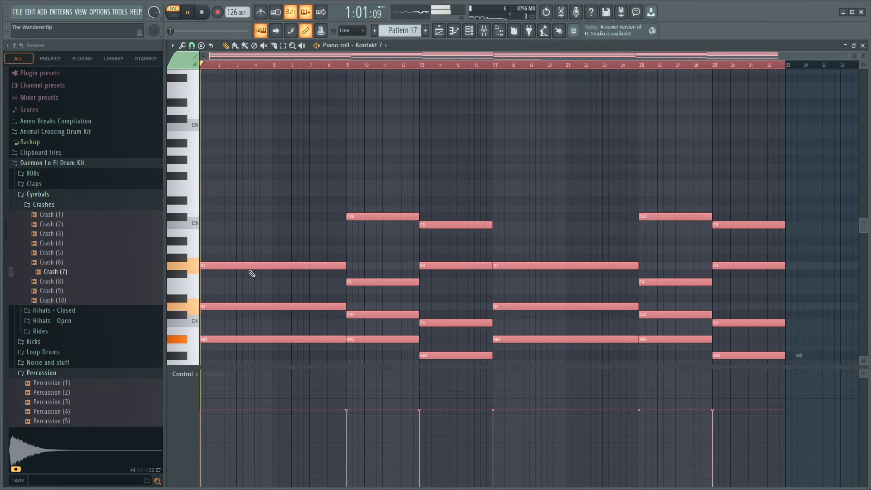
- Delete the low D#2, A#2 and G#2 bass notes beneath all the Kontakt 7 chords in Pattern 17
key("space")
scroll(245, 248, "down", 2)
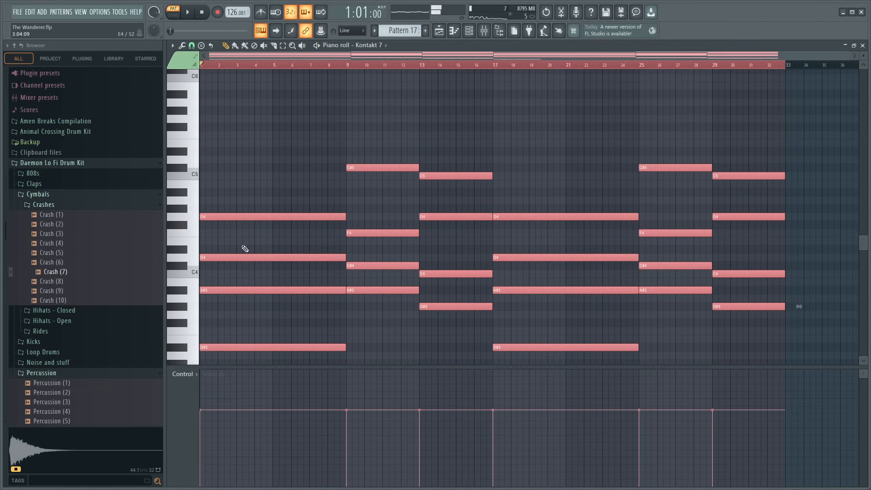
scroll(246, 249, "down", 7)
scroll(297, 245, "up", 3)
right_click(297, 347)
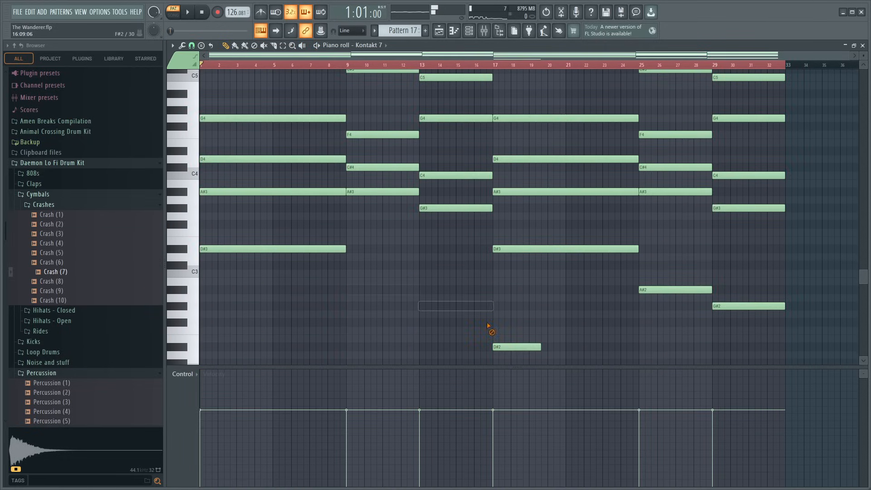
right_click(508, 347)
key("space")
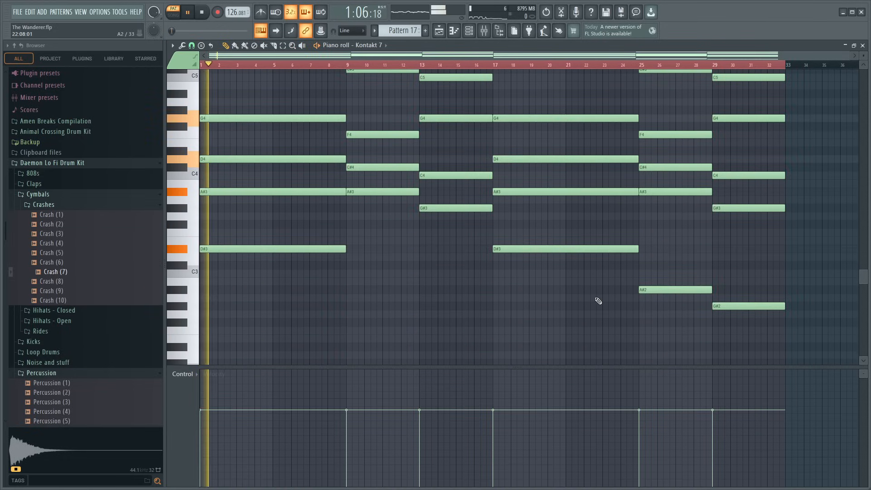
right_click(661, 292)
right_click(721, 306)
scroll(607, 356, "up", 3)
- Transpose all the Kontakt 7 chords up one octave at a lower velocity and play them in song mode
key("ctrl+a")
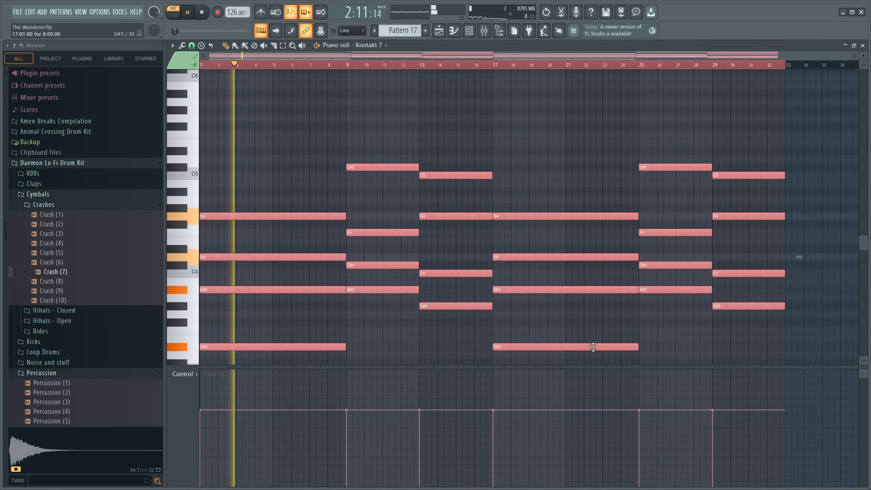
key("ctrl+Up")
left_click(173, 15)
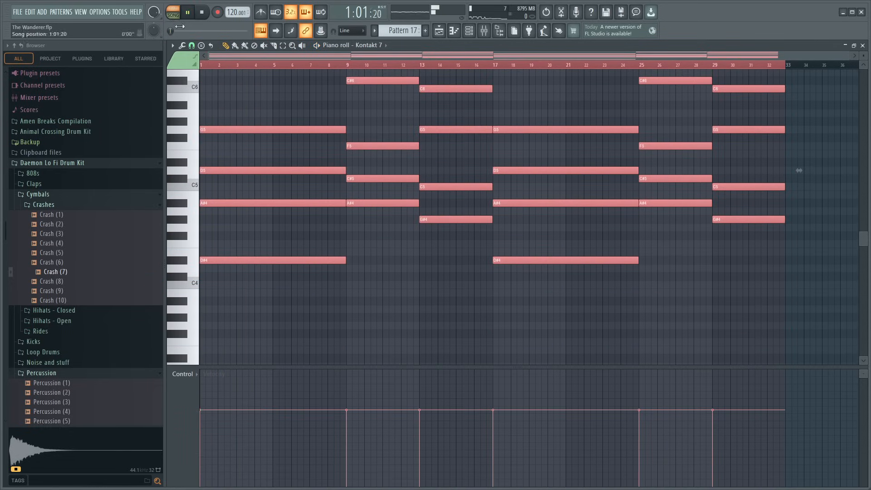
key("space")
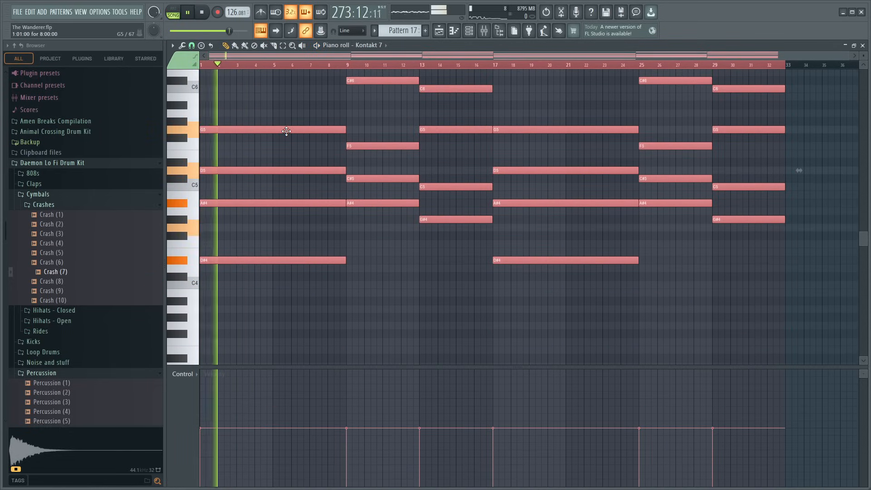
left_click(418, 311)
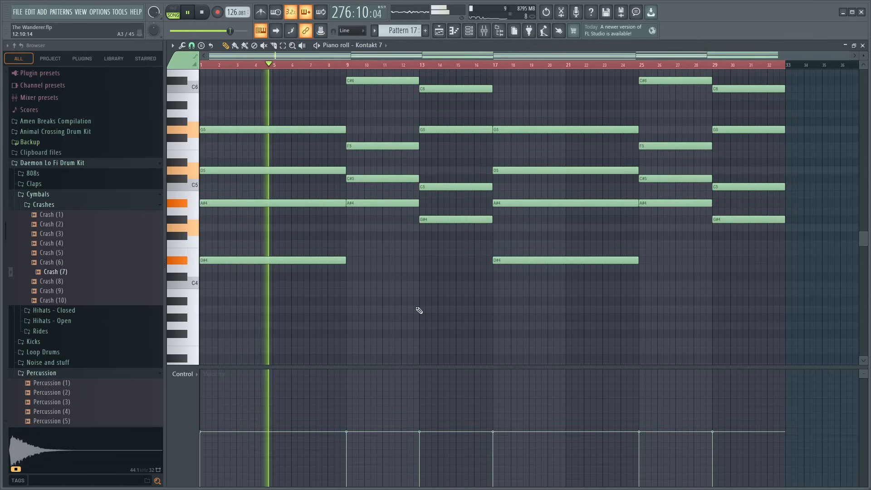
- Delete the second half of the chord progression in Pattern 17, from bar 17 onwards
scroll(444, 298, "up", 3)
left_click_drag(774, 118, 524, 357)
key("Delete")
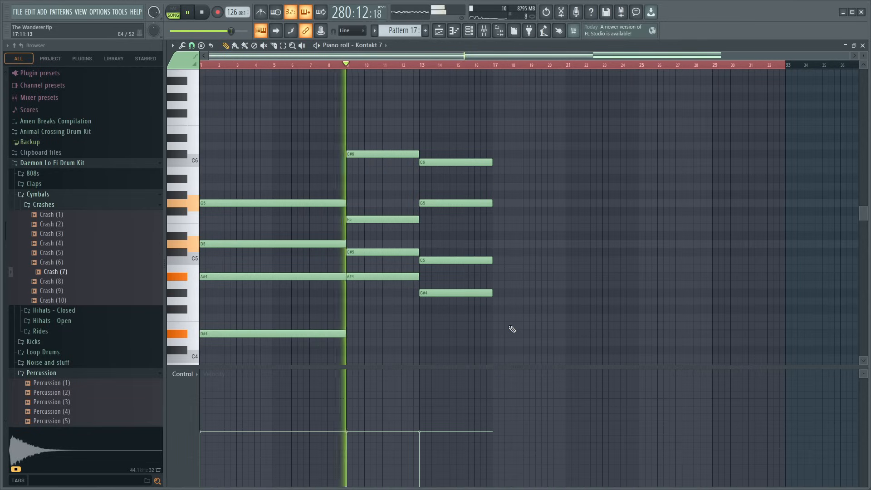
- Transpose the chord at bar 9 and the chord at bar 13 down one octave
left_click_drag(382, 117, 406, 280)
scroll(405, 280, "down", 3)
key("ctrl+Down")
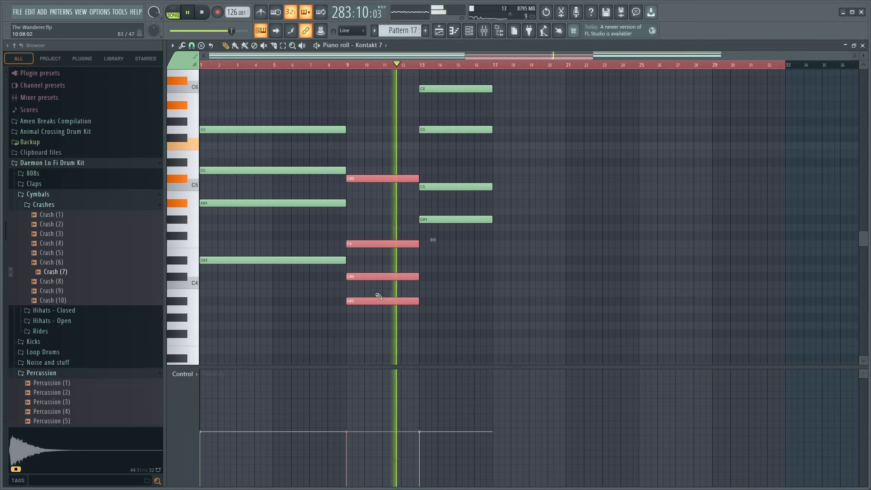
left_click_drag(496, 271, 479, 81)
key("ctrl+Down")
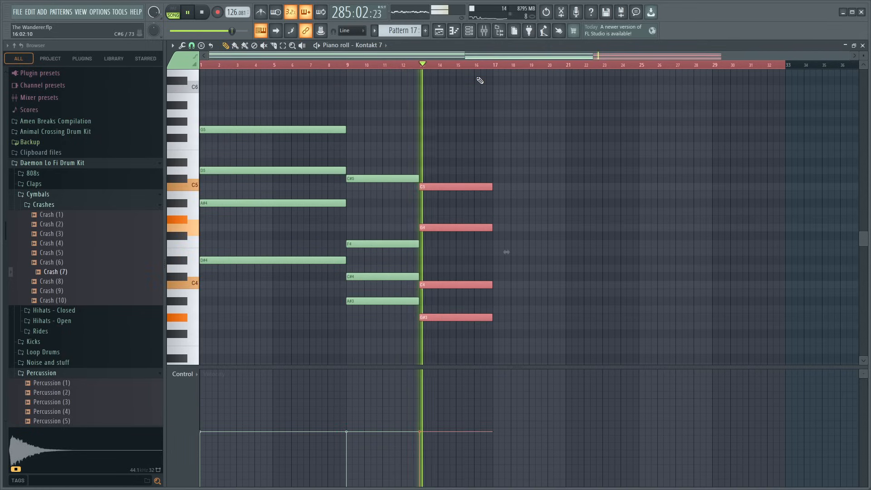
- Play the revised chords with the arrangement from bar 273 to check their voicing
key("space")
scroll(498, 195, "up", 2)
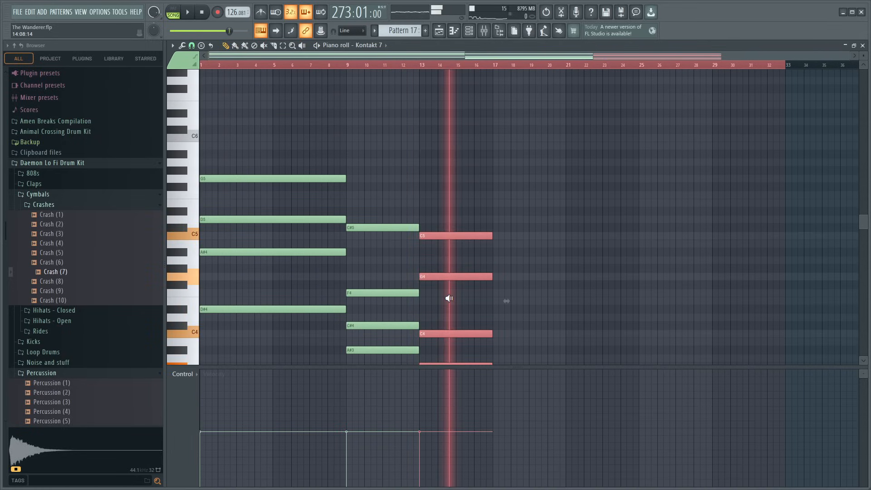
scroll(450, 298, "down", 4)
scroll(454, 301, "up", 2)
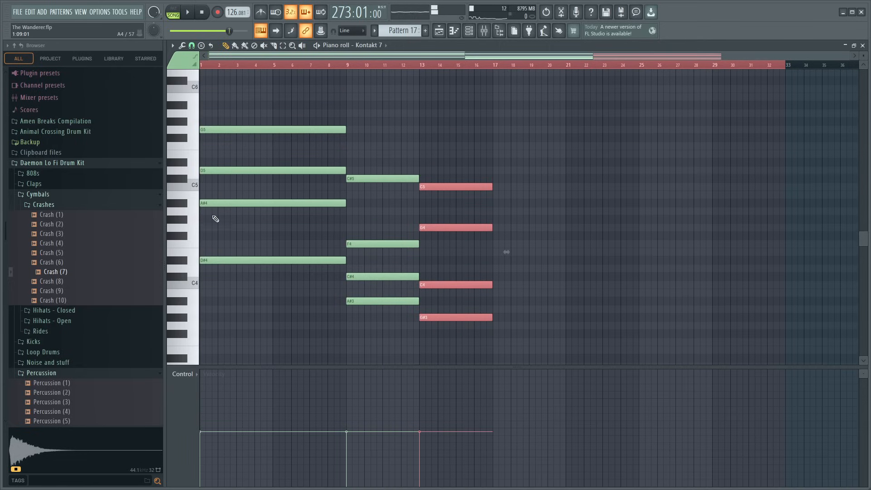
key("space")
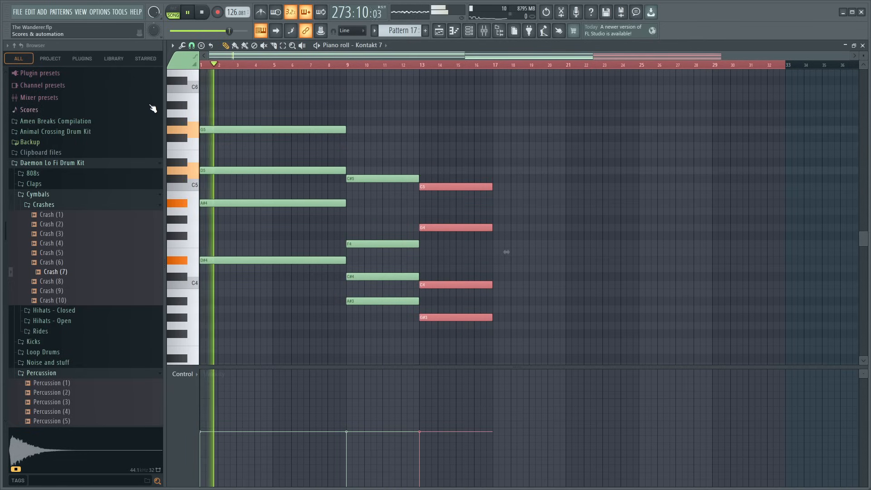
scroll(272, 66, "up", 4)
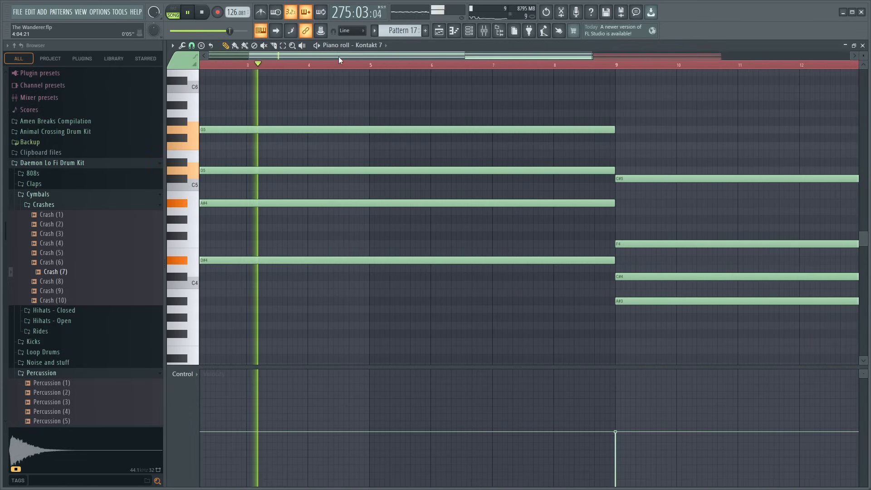
left_click_drag(339, 56, 299, 64)
- Return to the playlist, play the transition into the chord section from before bar 273 and save the project
key("F5")
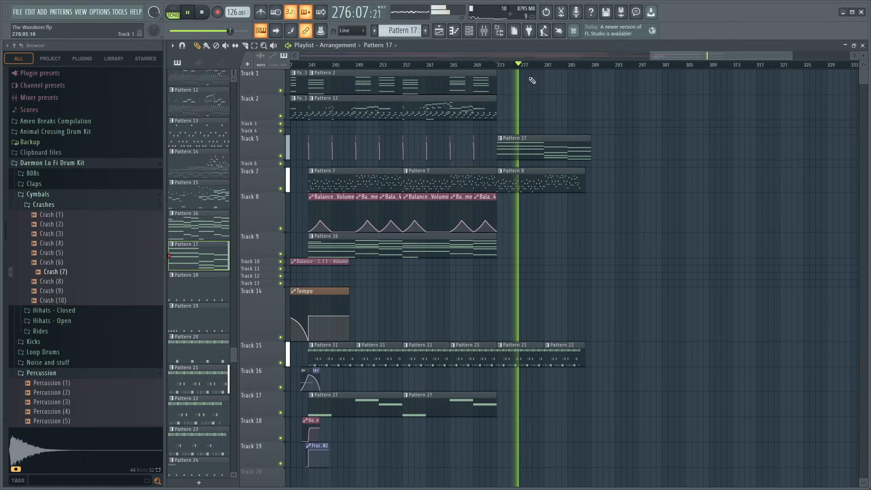
left_click(478, 66)
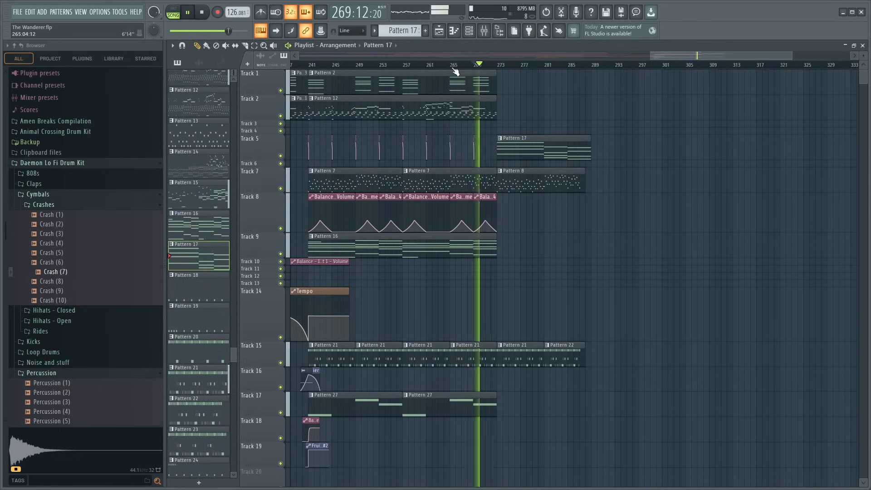
key("ctrl+s")
key("space")
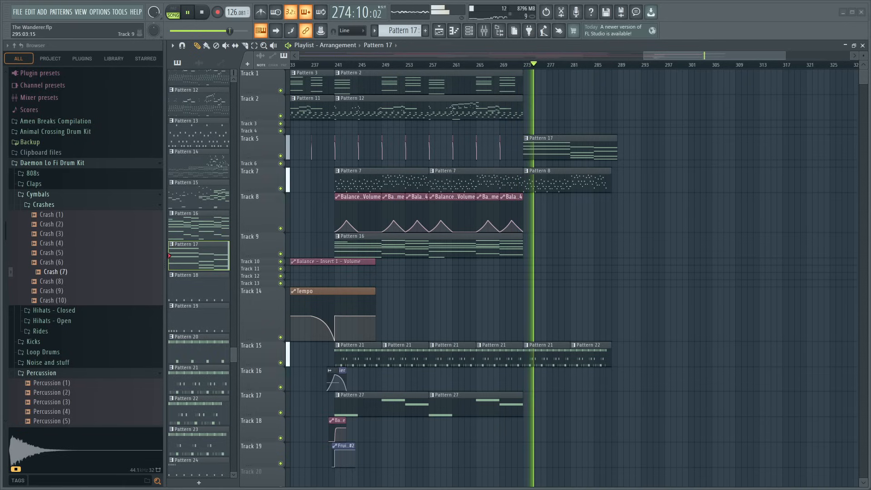
- Delete the Ample Percussion Cloudrum notes from Pattern 8 and slightly raise the velocity of its Kontakt 7 notes
double_click(556, 181)
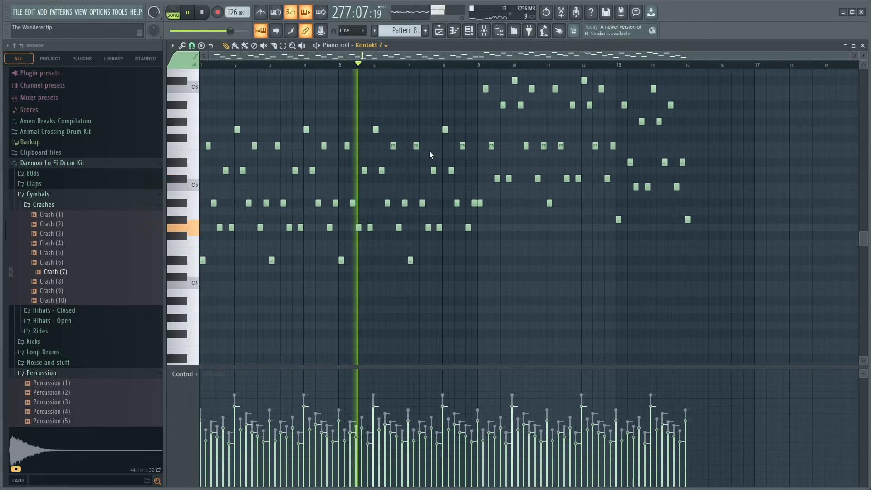
left_click(422, 322)
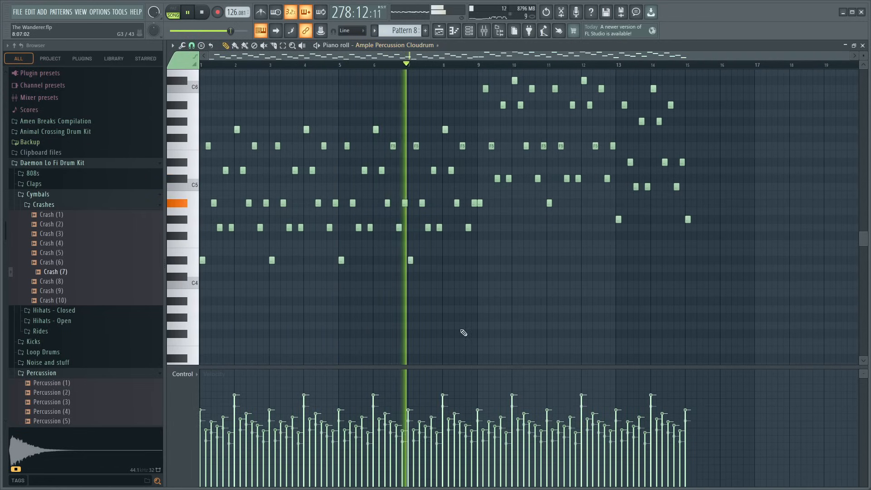
key("ctrl+a")
key("Delete")
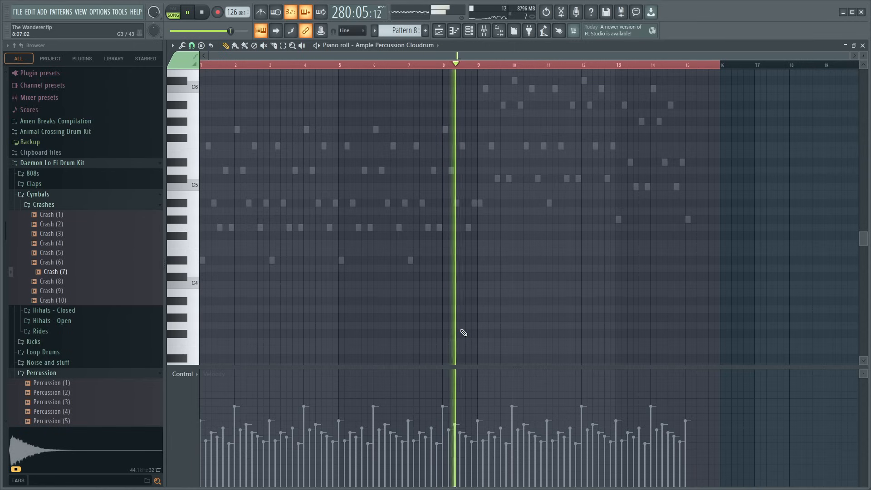
left_click(426, 48)
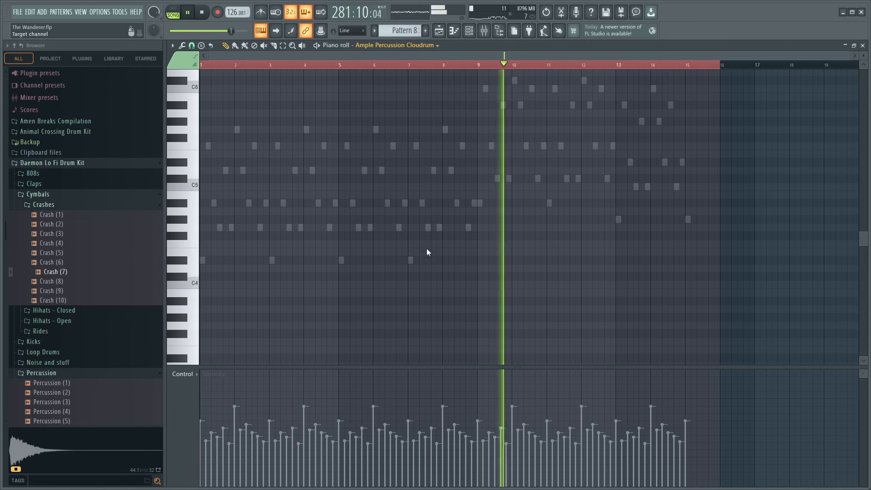
left_click(404, 277)
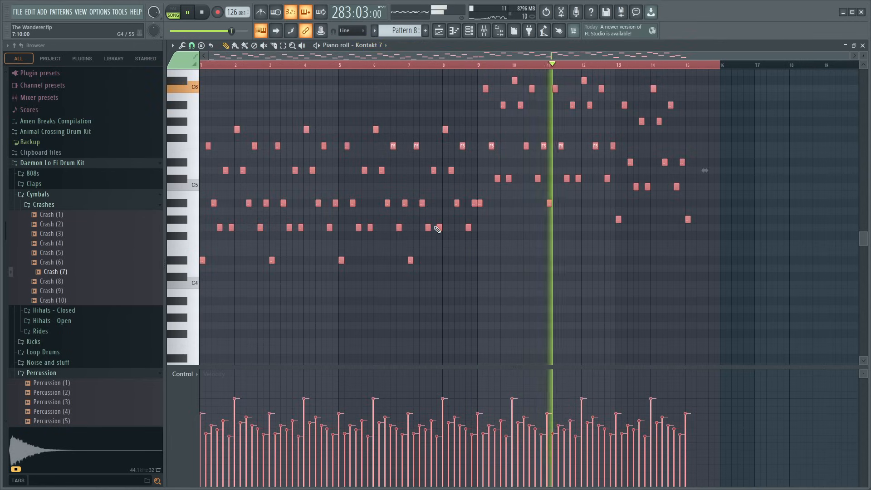
left_click(865, 46)
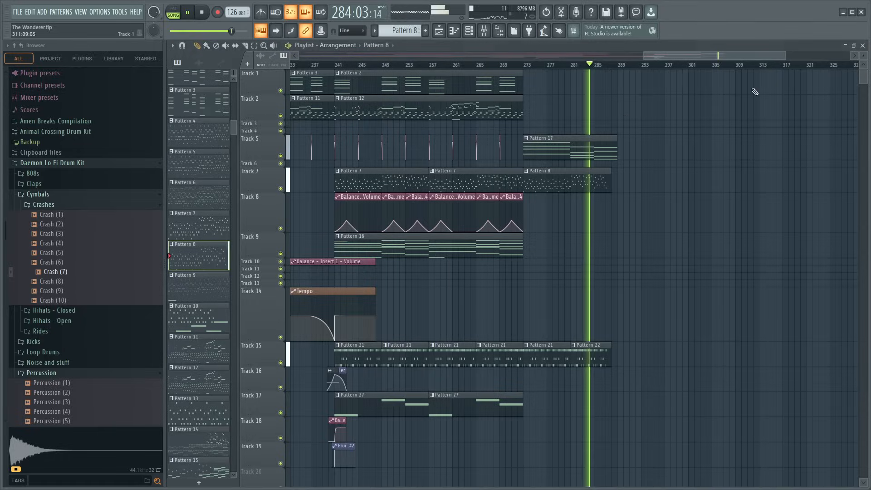
- Open Pattern 17 and try the chords at bars 9 and 13 one octave higher, playing them with the song
double_click(561, 141)
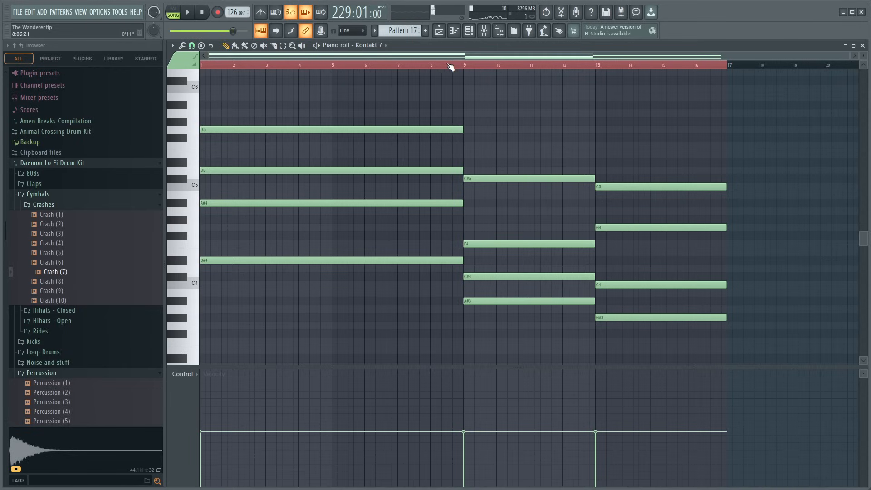
left_click_drag(494, 155, 687, 317)
key("ctrl+Up")
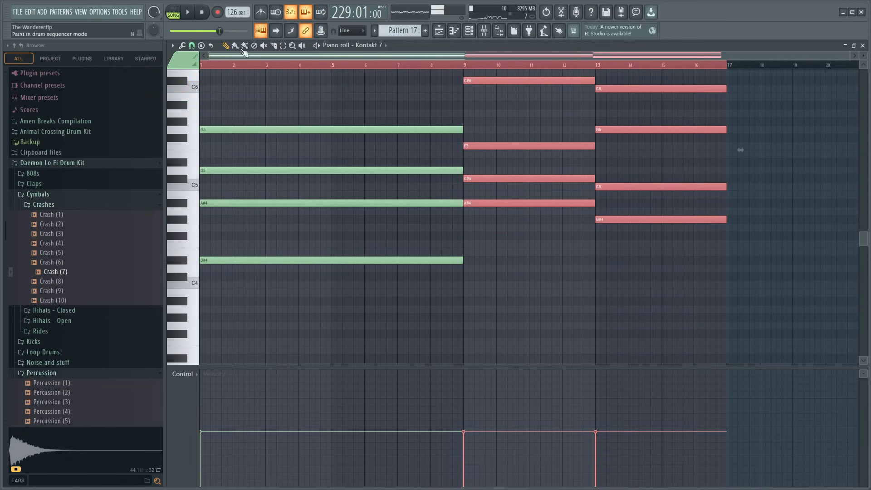
key("space")
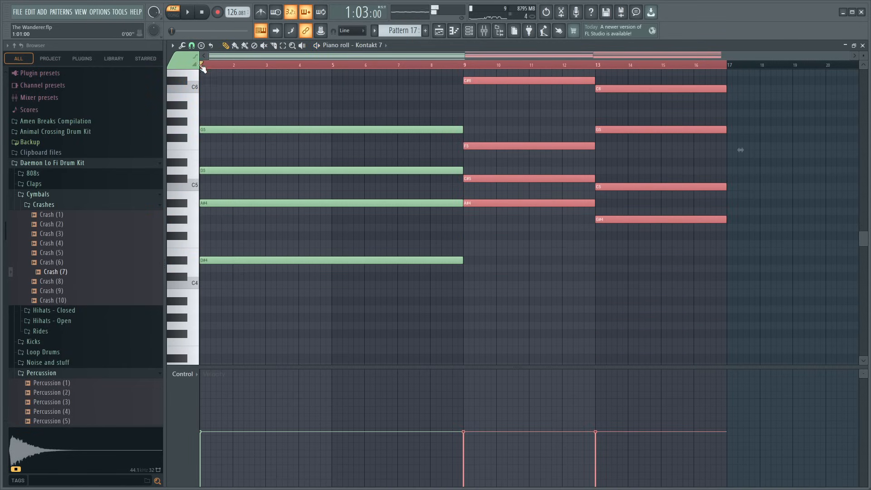
key("space")
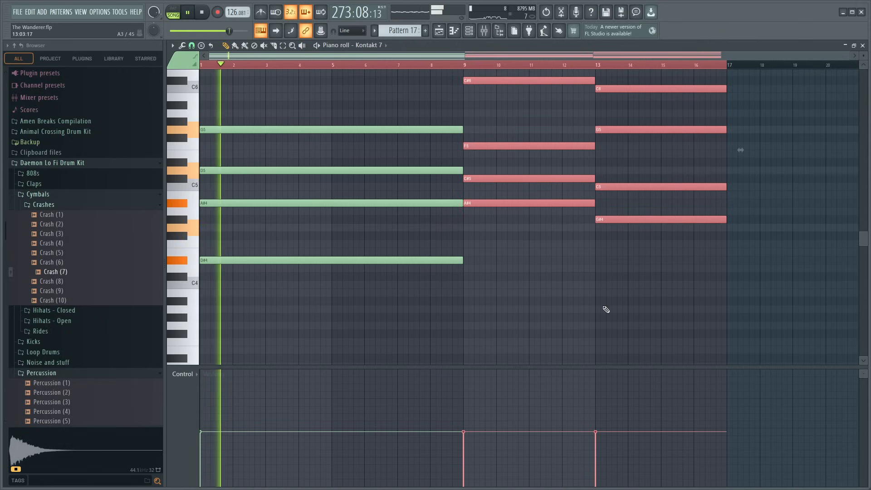
scroll(605, 307, "up", 3)
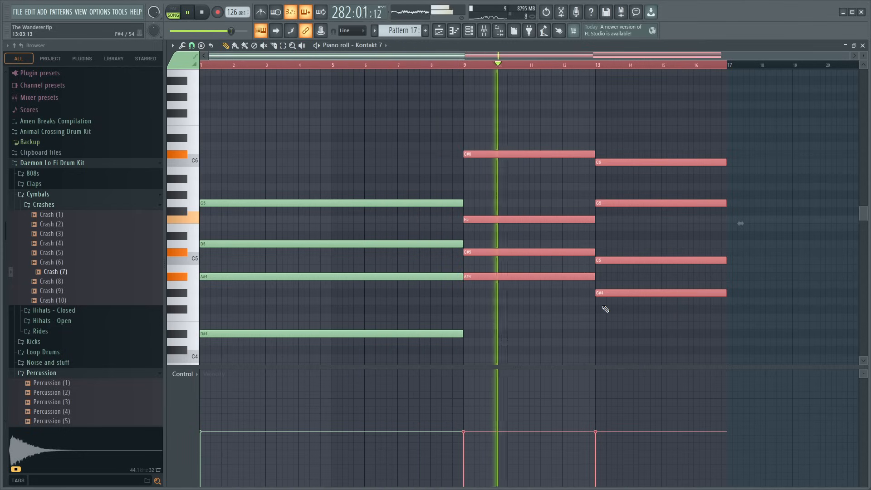
- Move the chords at bars 9 and 13 back down one octave and play the section from bar 273
key("ctrl+Down")
key("space")
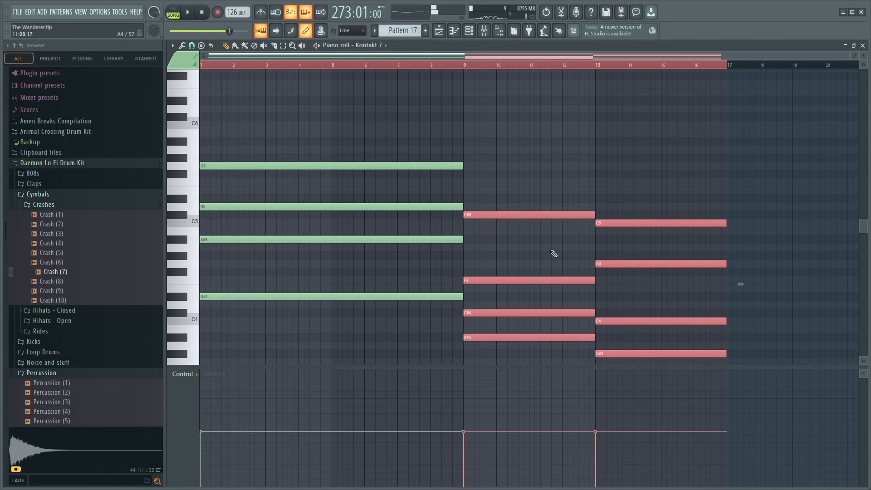
left_click_drag(550, 250, 651, 259)
key("space")
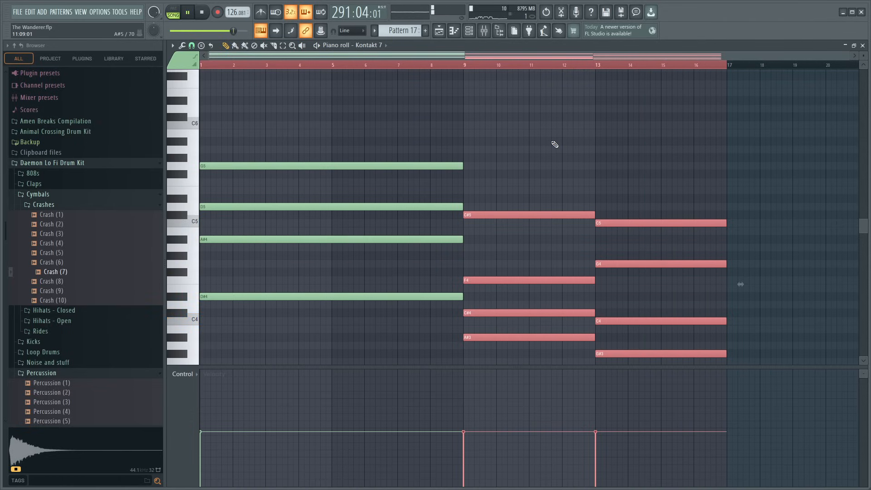
- Try the two chords an octave higher once more, return them to the lower octave and replay from bar 273
key("ctrl+Up")
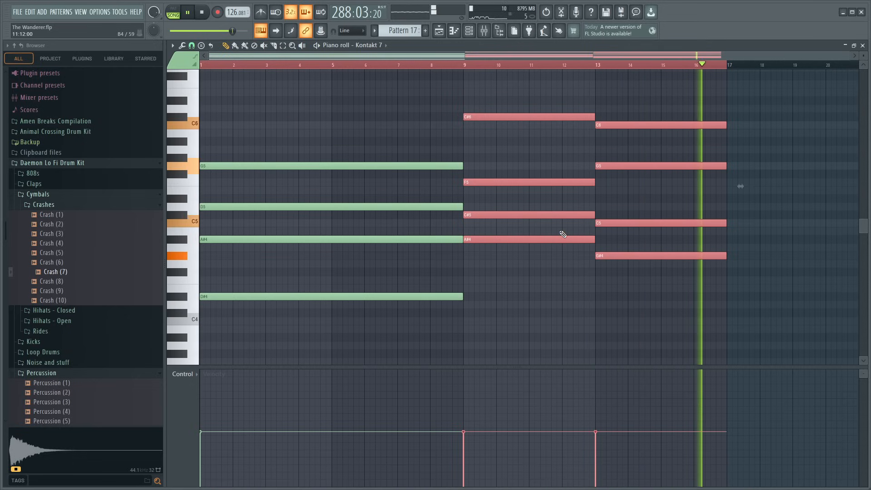
key("ctrl+Down")
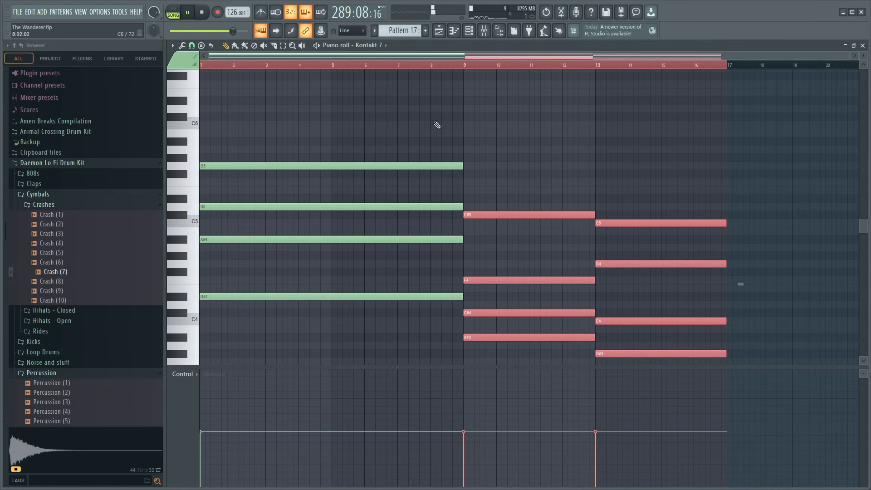
key("space")
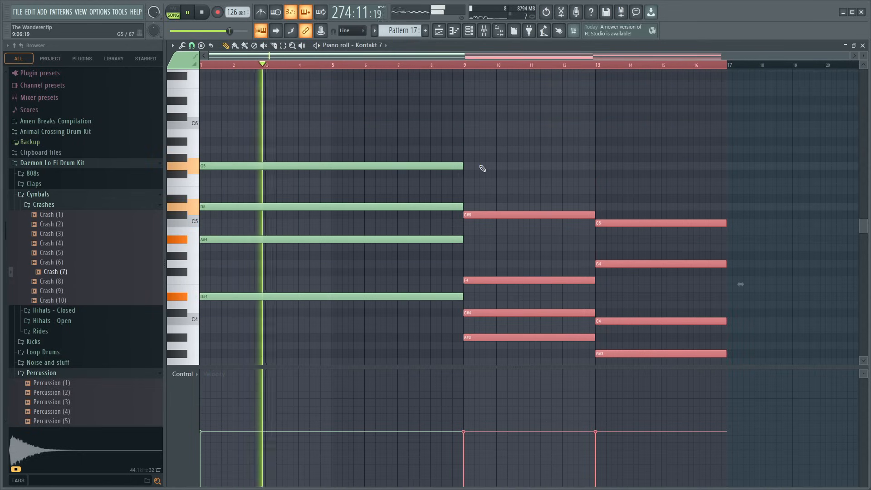
scroll(546, 196, "down", 2)
scroll(546, 195, "down", 2)
scroll(547, 195, "up", 5)
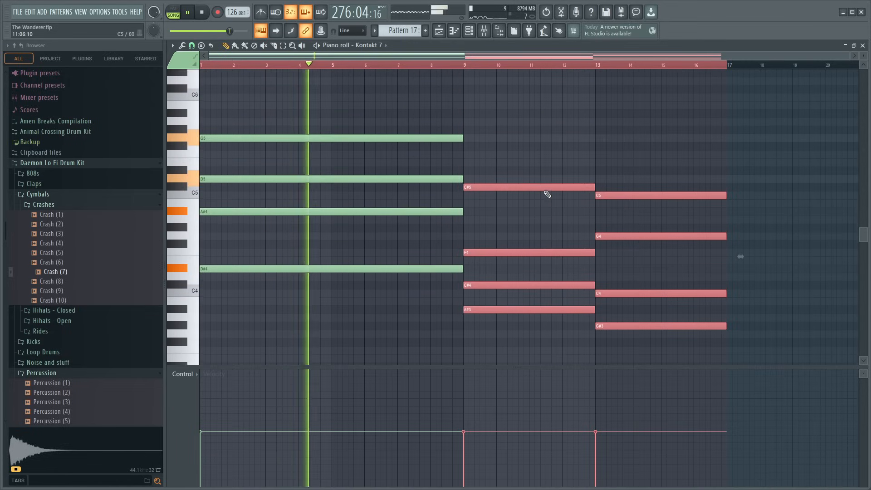
scroll(548, 194, "down", 1)
scroll(548, 194, "down", 2)
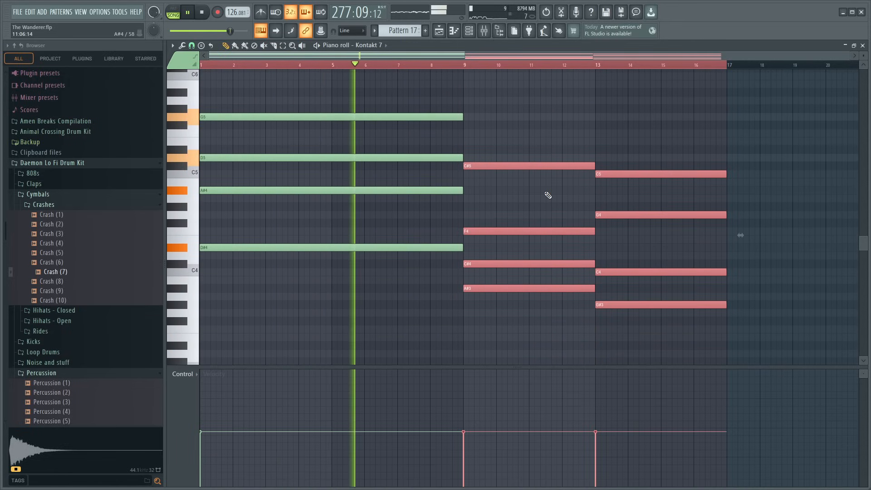
- Raise the lowest notes of the Pattern 17 chords at bars 9 and 13 one octave, and their C#4 and C4 notes two octaves
left_click_drag(632, 336, 464, 286)
key("ctrl+Up")
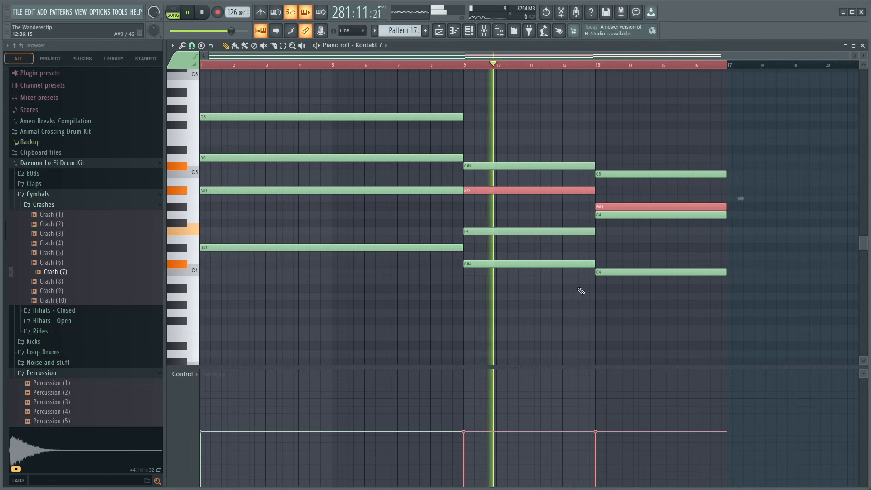
left_click_drag(634, 276, 564, 253)
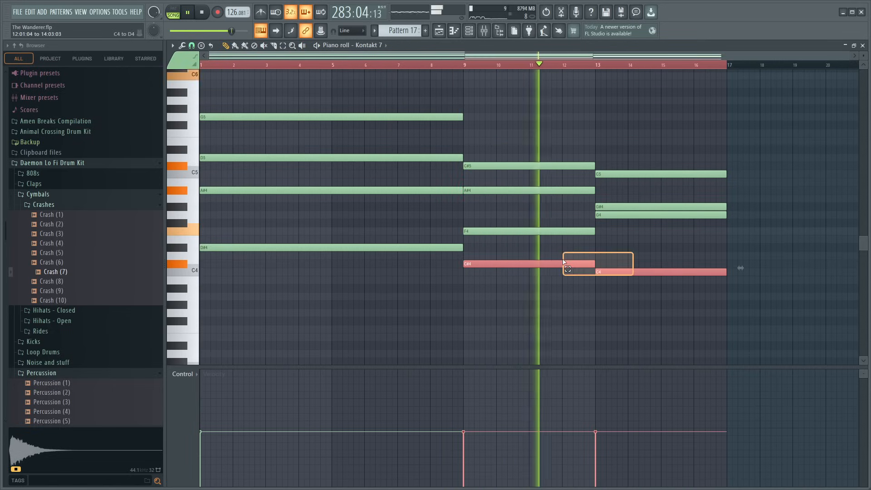
key("ctrl+Up")
key("ctrl+Up")
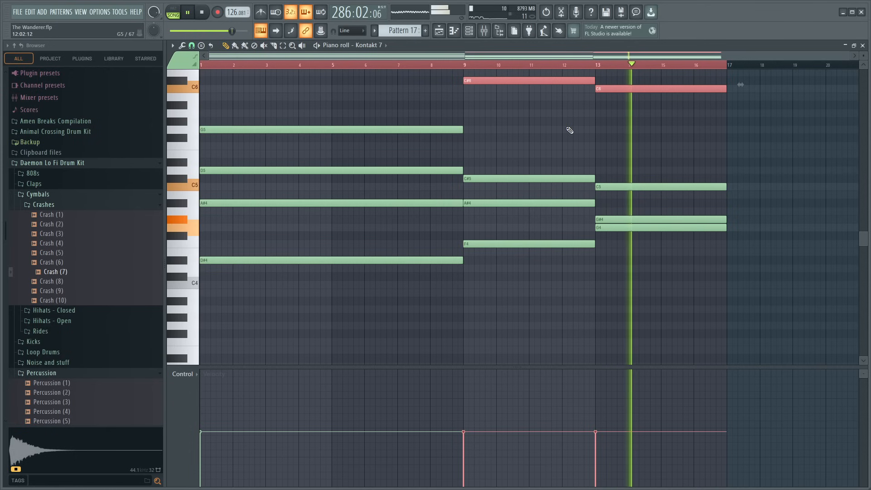
- Remove the Pattern 17 clip at bar 273 from Track 5 and play the song from about bar 271
scroll(494, 85, "up", 3)
key("F5")
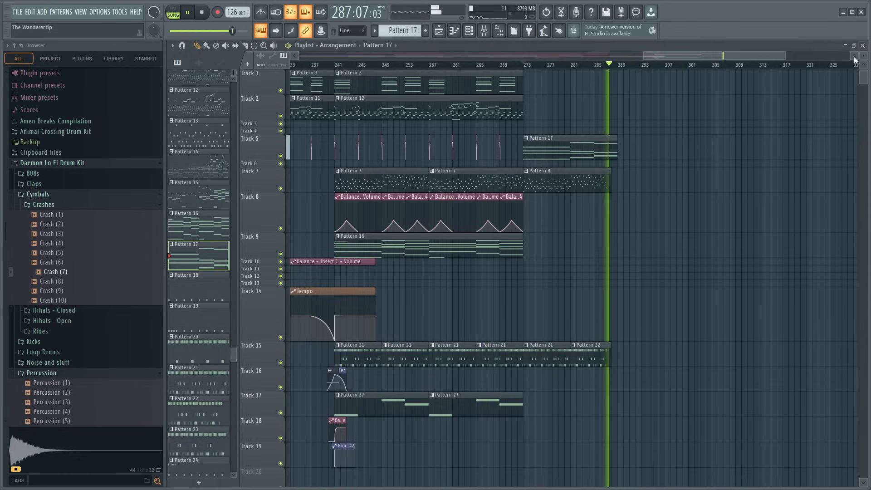
left_click(515, 65)
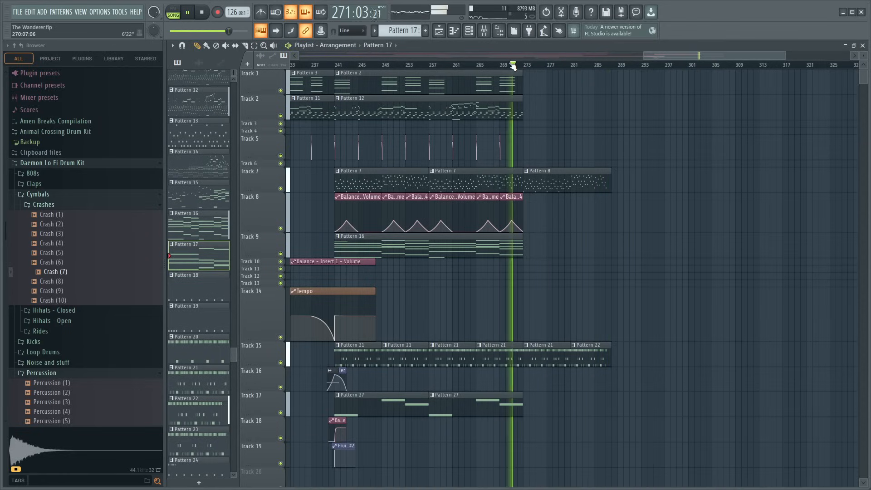
- Compare how the song sounds from bar 193 with the ending after bar 273
scroll(516, 65, "down", 3)
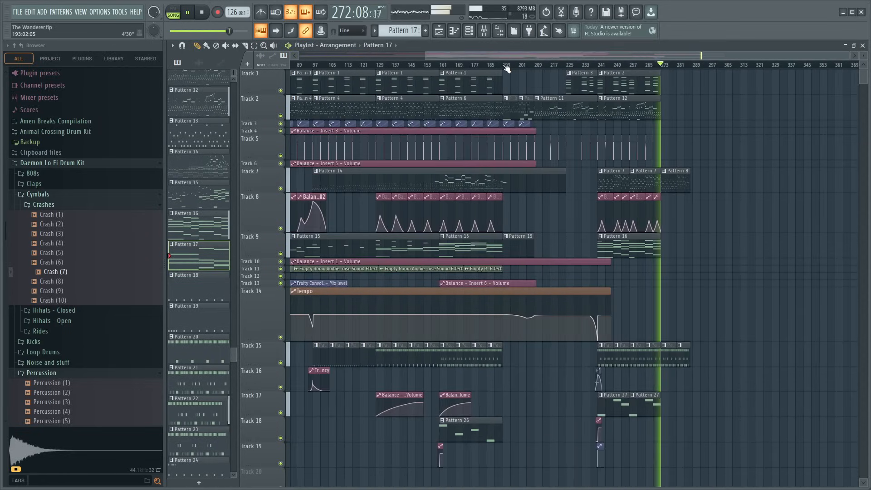
left_click(505, 66)
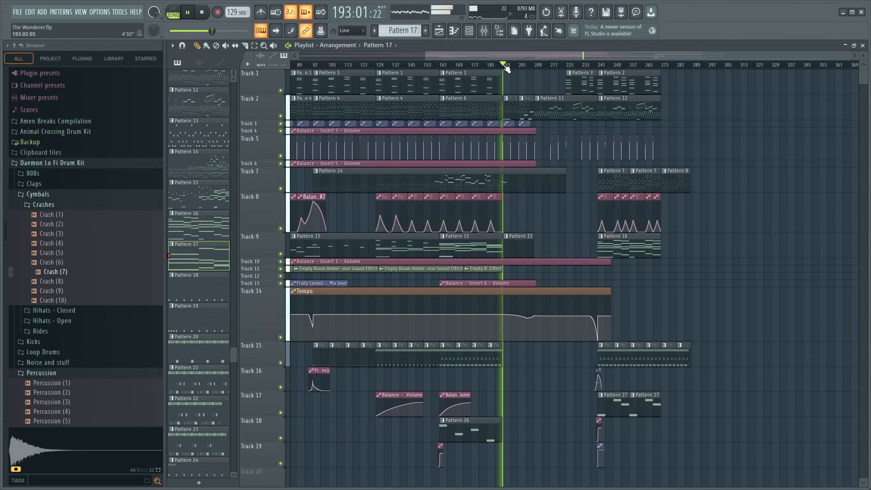
left_click(664, 68)
scroll(669, 73, "up", 1)
key("space")
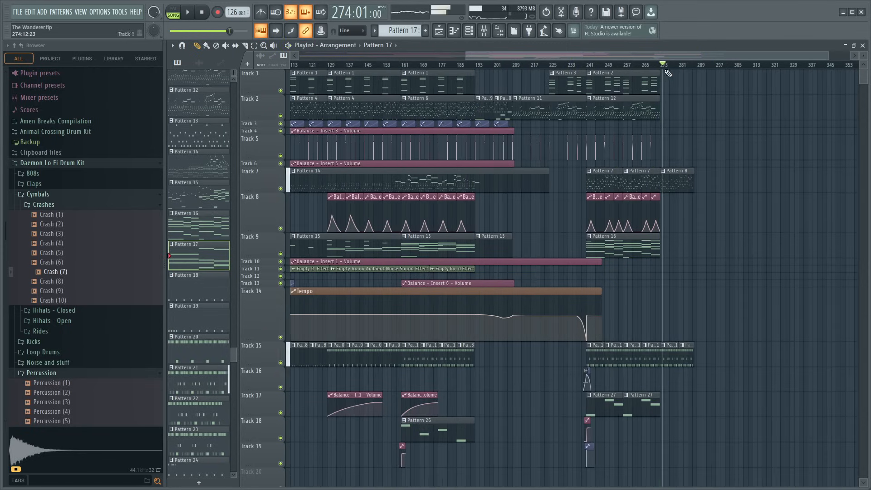
left_click(476, 67)
key("space")
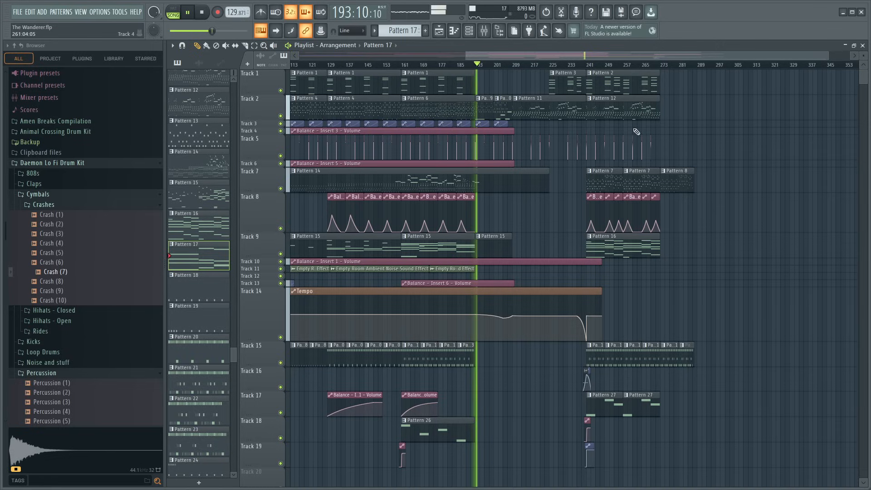
left_click(682, 67)
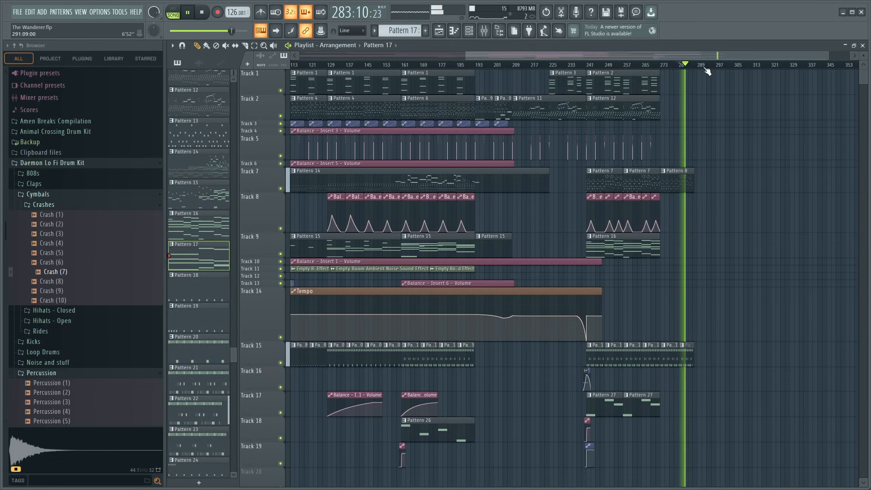
scroll(707, 71, "up", 5)
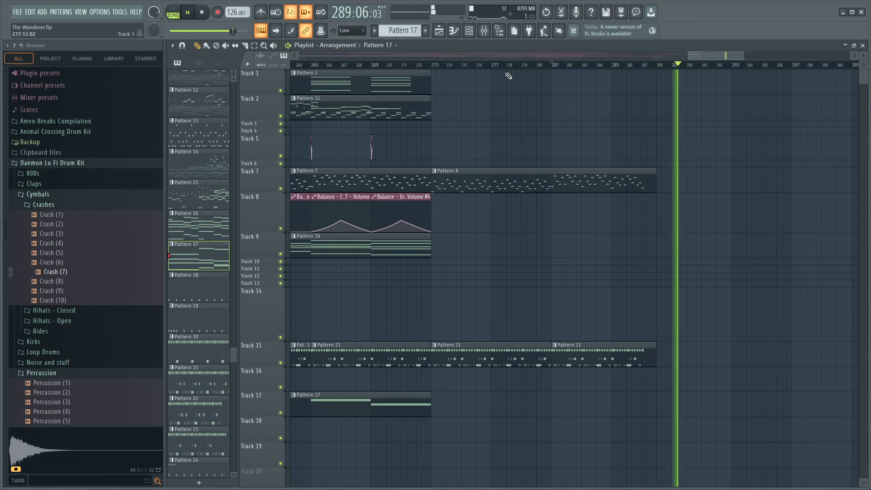
- Place a copy of the Empty Room Ambient Noise Sound Effect clip on Track 11 at bar 273
scroll(511, 71, "down", 8)
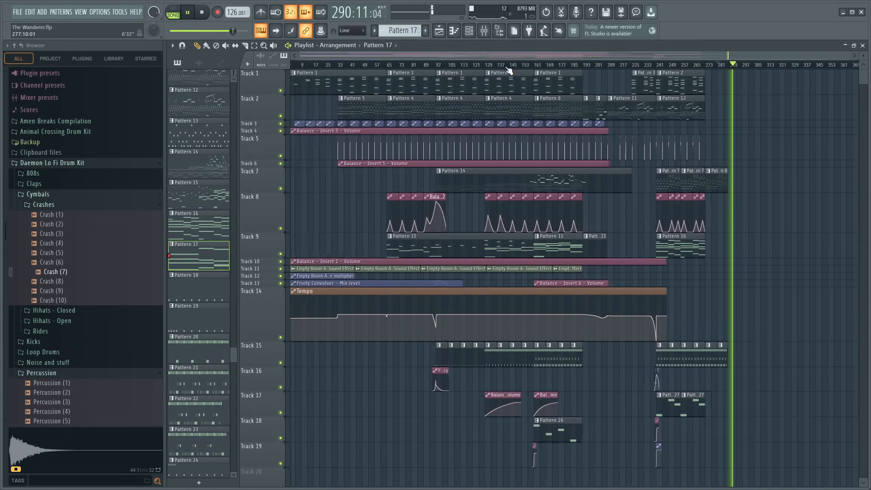
left_click(565, 269)
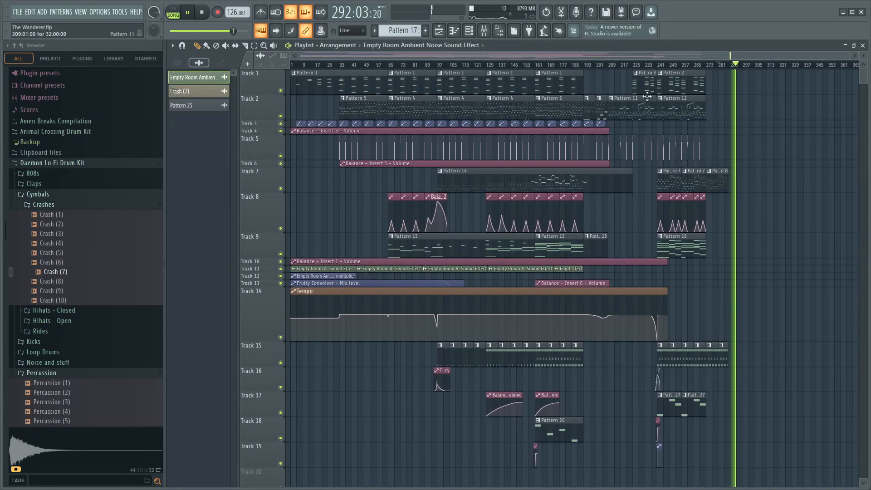
left_click(560, 67)
scroll(577, 70, "up", 3)
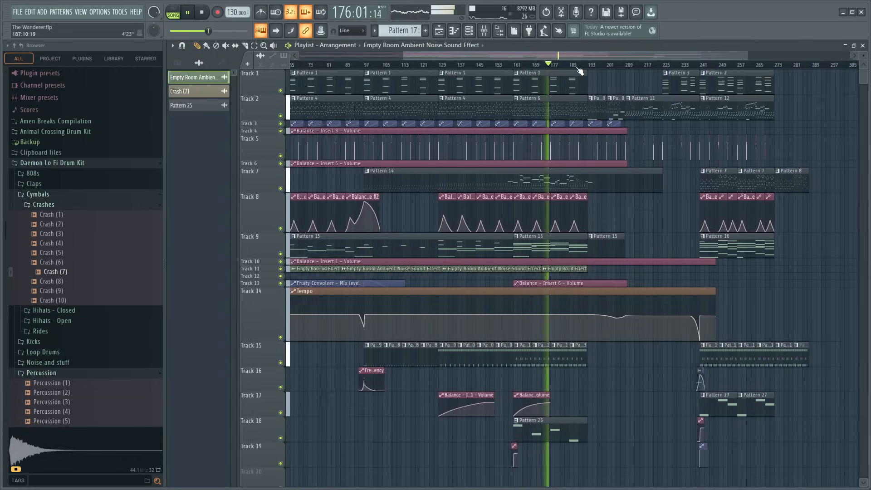
left_click_drag(585, 59, 626, 63)
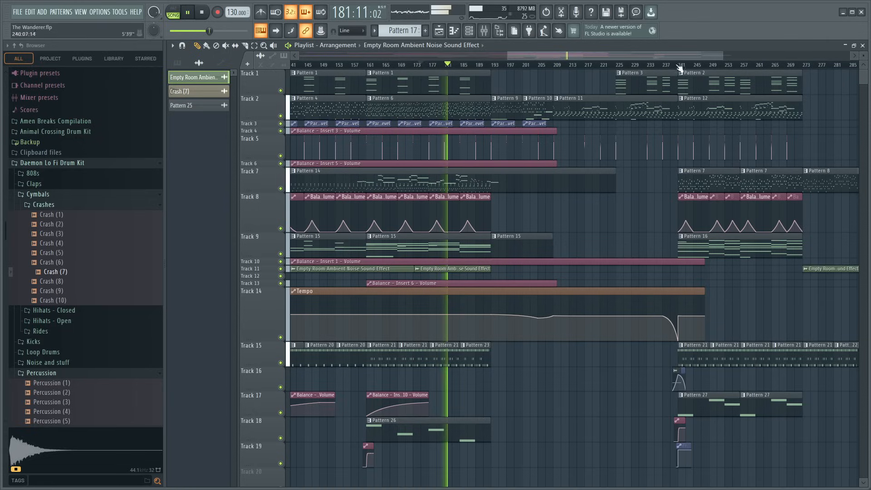
- Play the ending with the ambient noise from bar 273, replaying it from about bar 271
scroll(678, 66, "right", 4)
left_click(661, 67)
key("space")
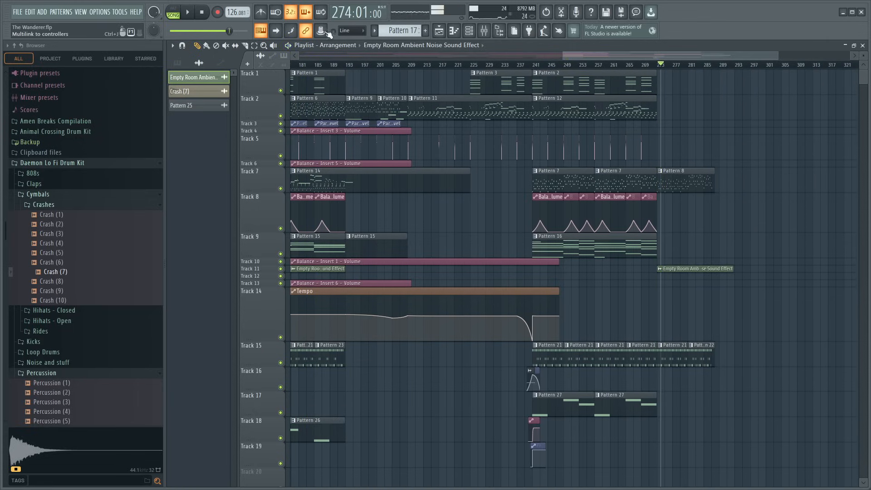
key("space")
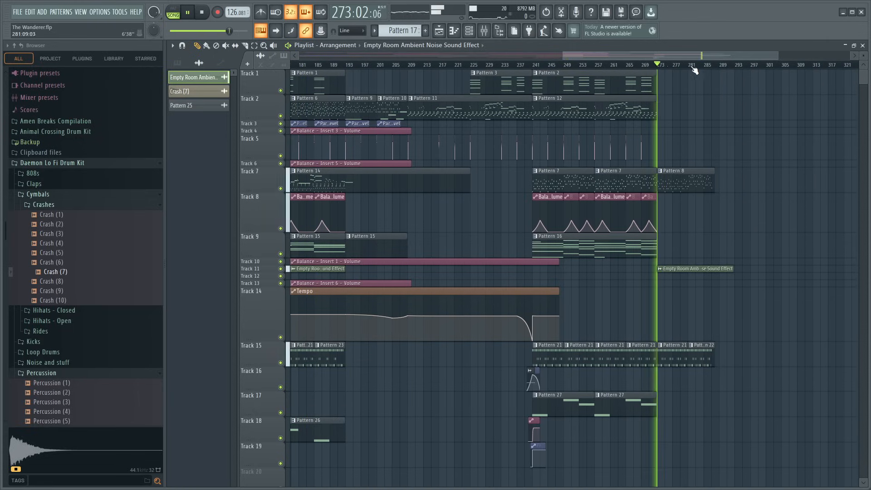
scroll(687, 59, "up", 3)
left_click_drag(686, 58, 702, 64)
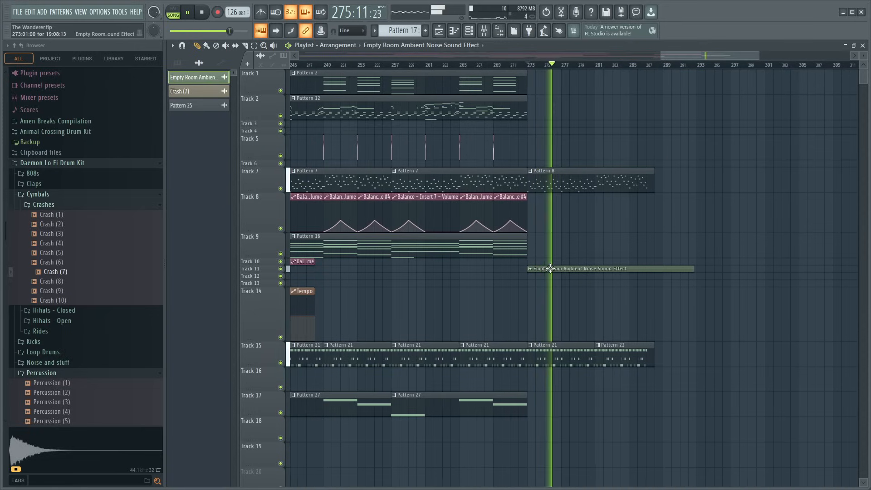
left_click(513, 64)
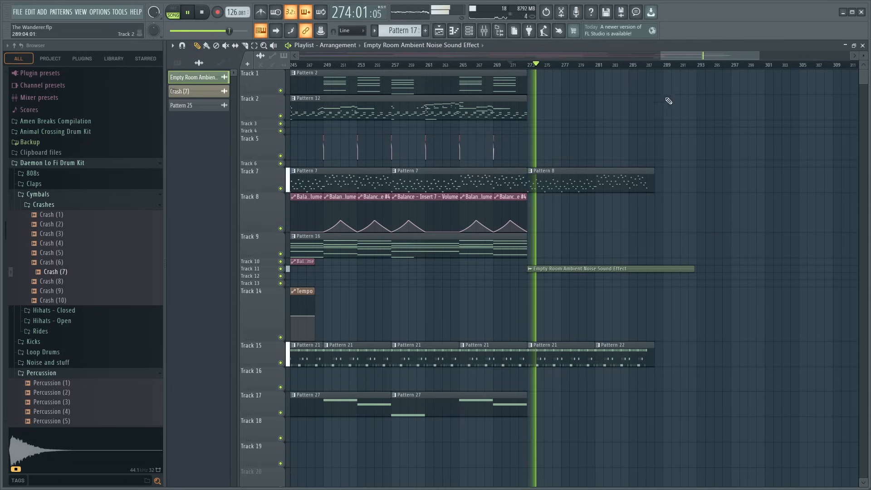
- Trim the second Pattern 25 clip on Track 22 to a length of 110 bars so it ends at bar 289
scroll(677, 69, "up", 3)
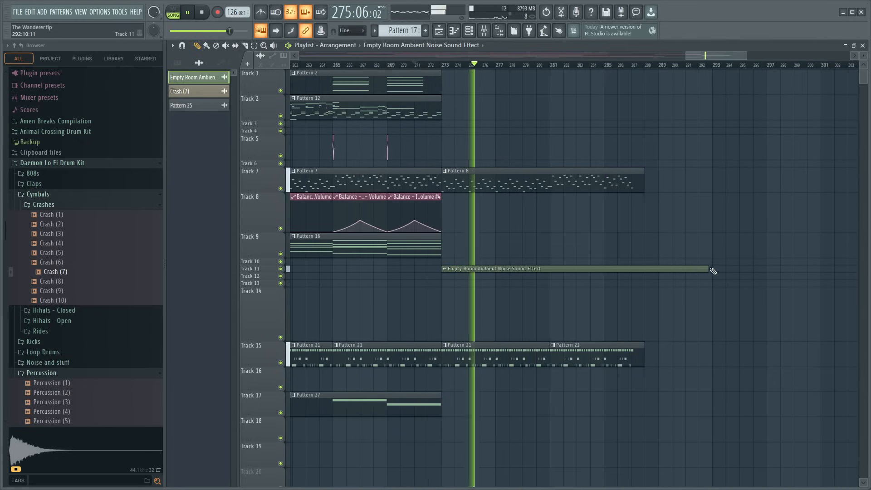
scroll(731, 275, "down", 3)
scroll(734, 273, "up", 1)
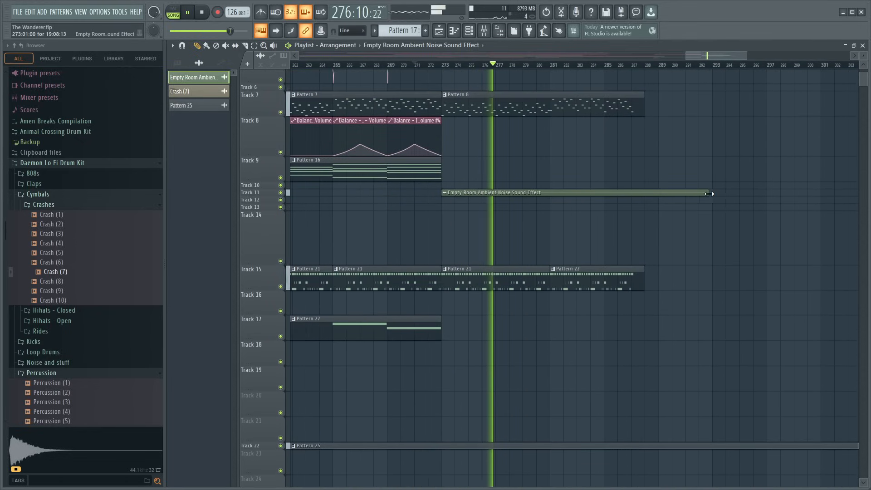
scroll(714, 69, "down", 8)
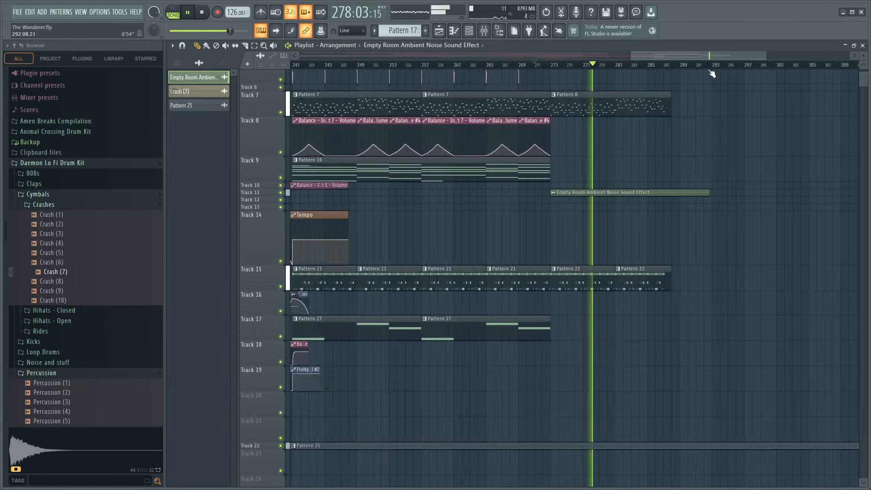
left_click_drag(833, 444, 806, 445)
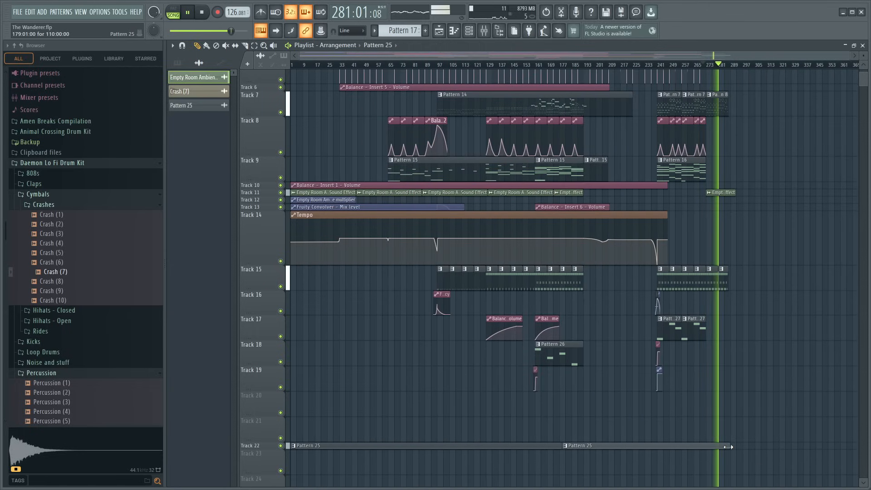
- Play the song from about bar 208 and follow it through the closing section to the end
scroll(772, 294, "up", 3)
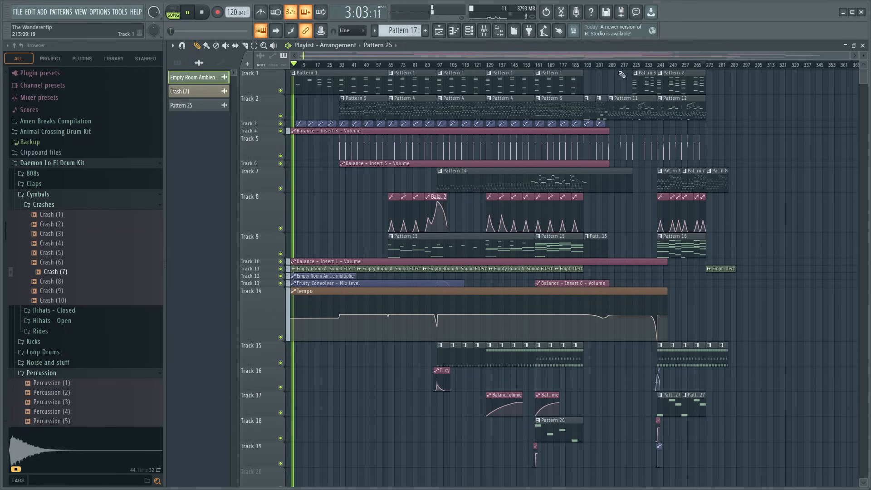
left_click(587, 66)
left_click_drag(599, 67, 625, 70)
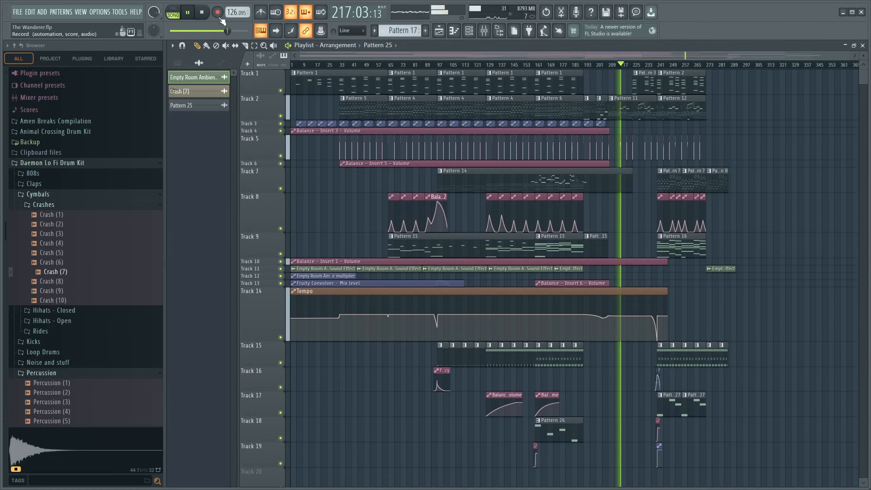
left_click(203, 13)
key("space")
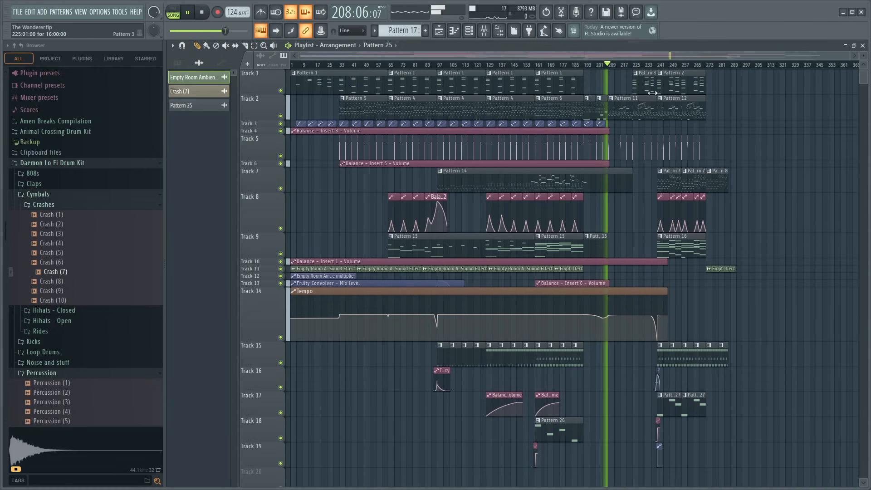
scroll(622, 71, "up", 6)
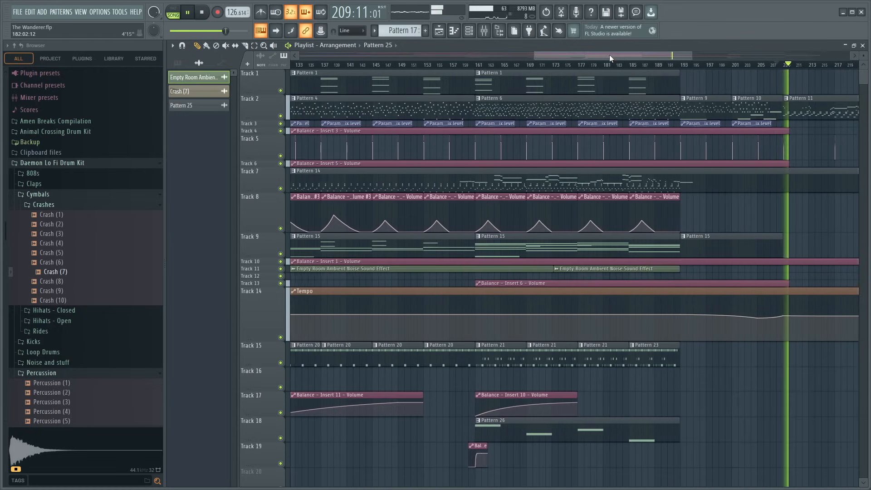
left_click_drag(610, 56, 690, 85)
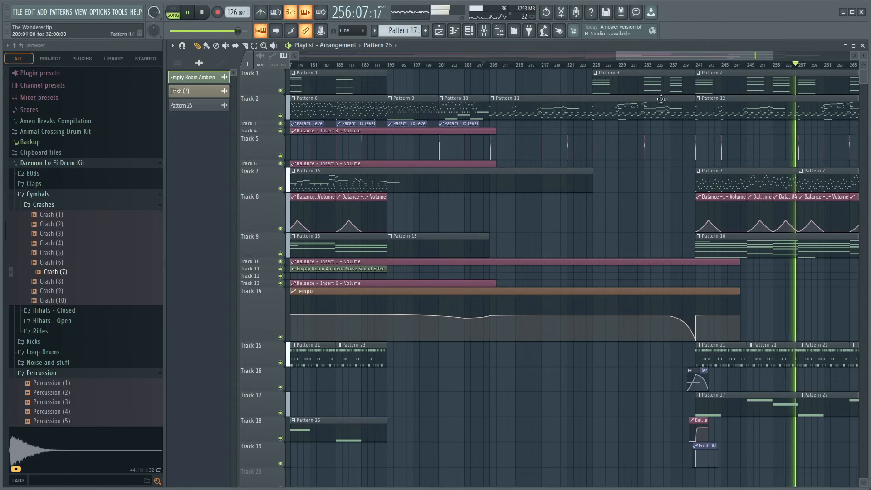
scroll(606, 67, "down", 5)
scroll(625, 55, "down", 2)
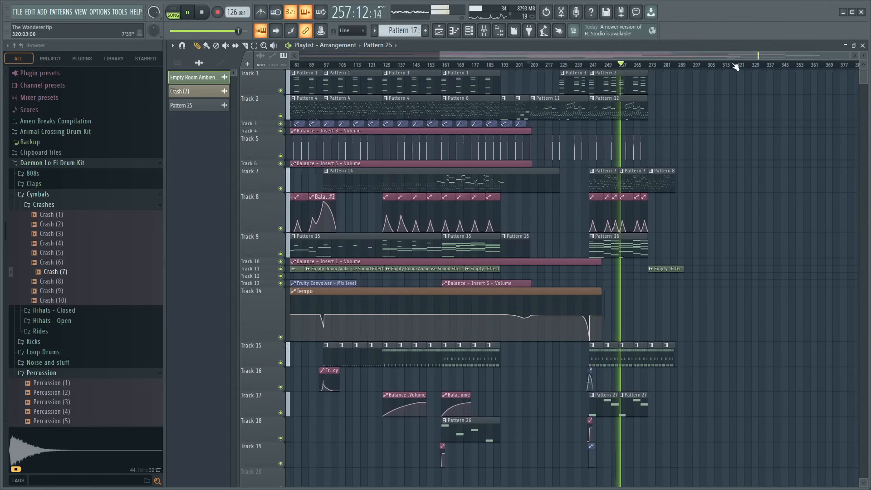
scroll(672, 67, "up", 5)
left_click_drag(689, 57, 765, 58)
scroll(754, 66, "up", 4)
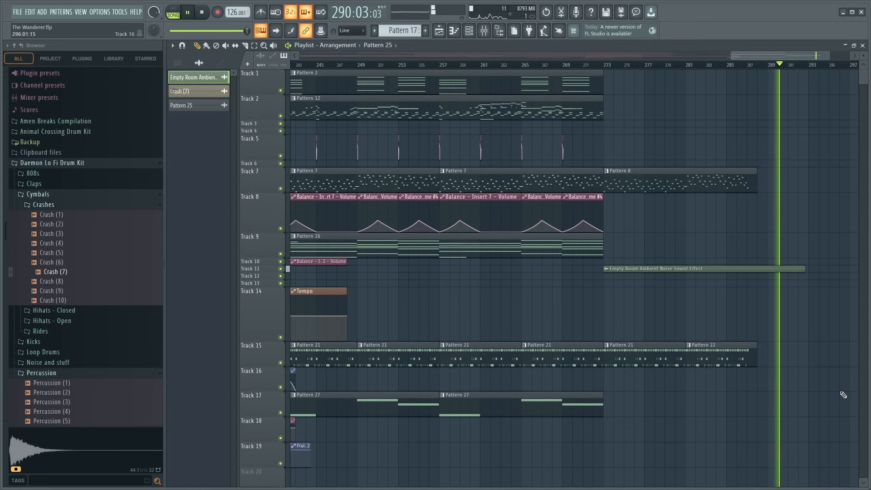
- Replay the closing section from bar 241 and open the Kontakt 7 notes of Pattern 12 in the piano roll
scroll(534, 68, "down", 5)
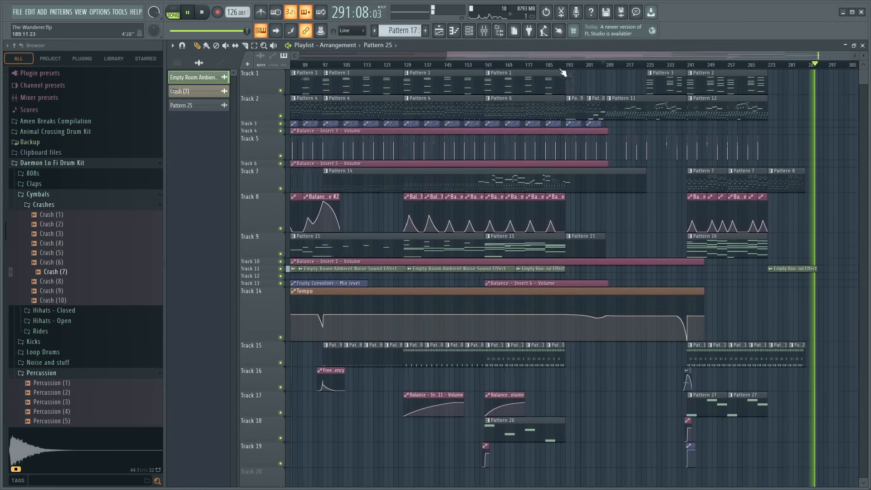
key("space")
scroll(690, 67, "up", 2)
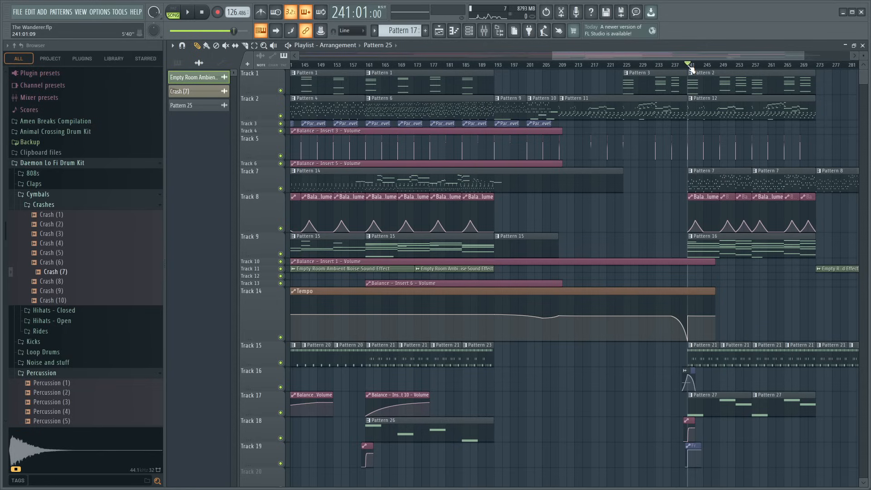
key("space")
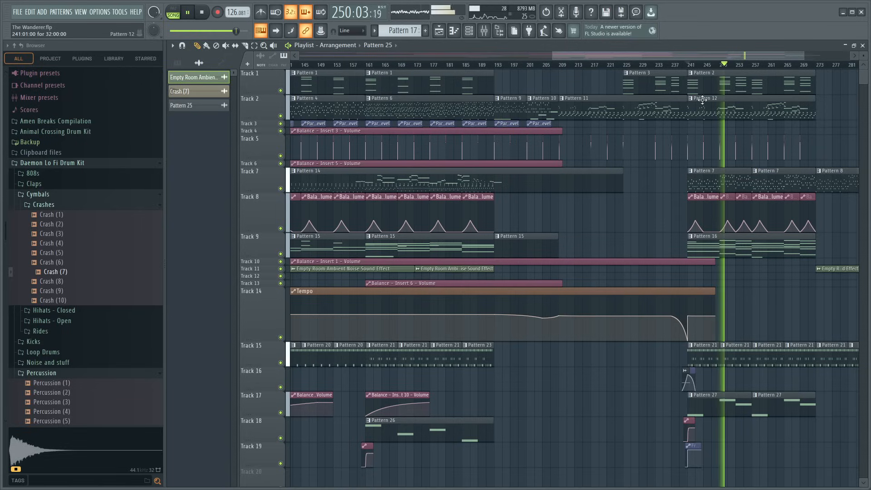
scroll(710, 66, "up", 5)
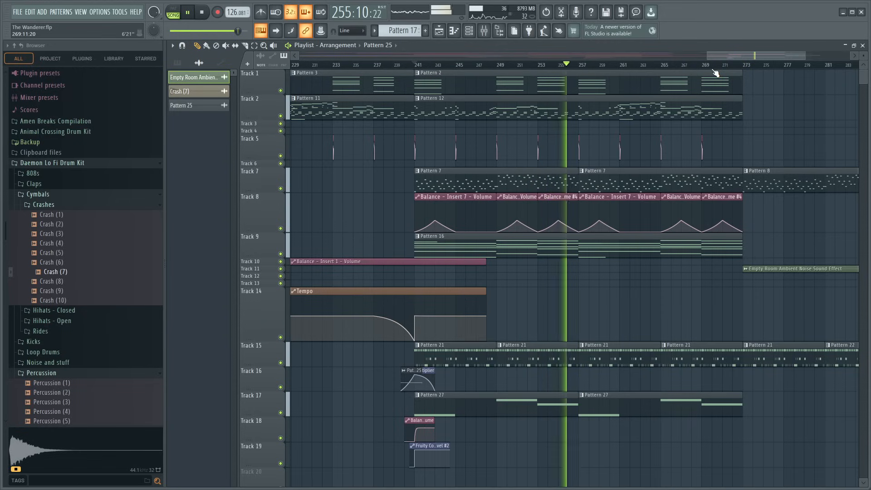
double_click(608, 108)
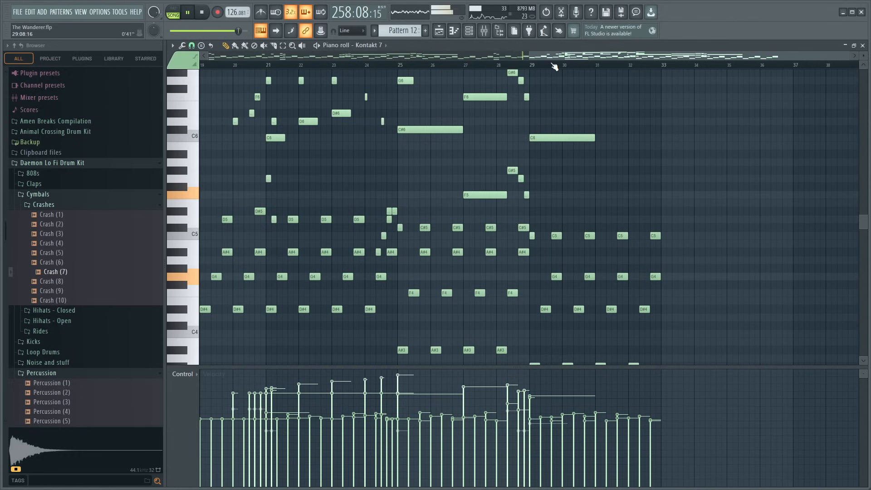
scroll(555, 67, "down", 3)
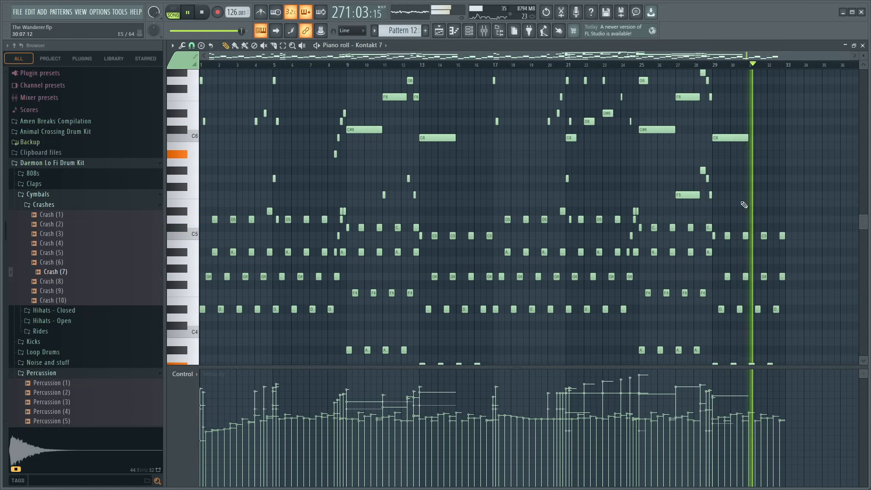
left_click(817, 146)
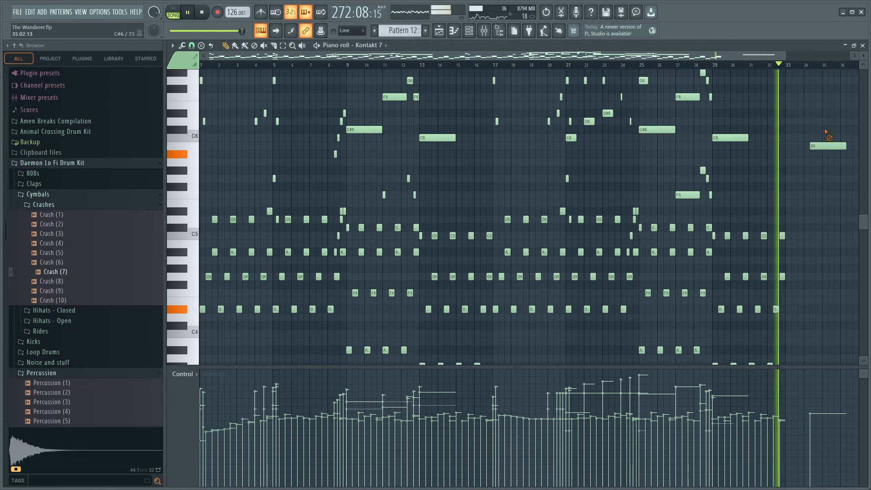
right_click(827, 145)
key("space")
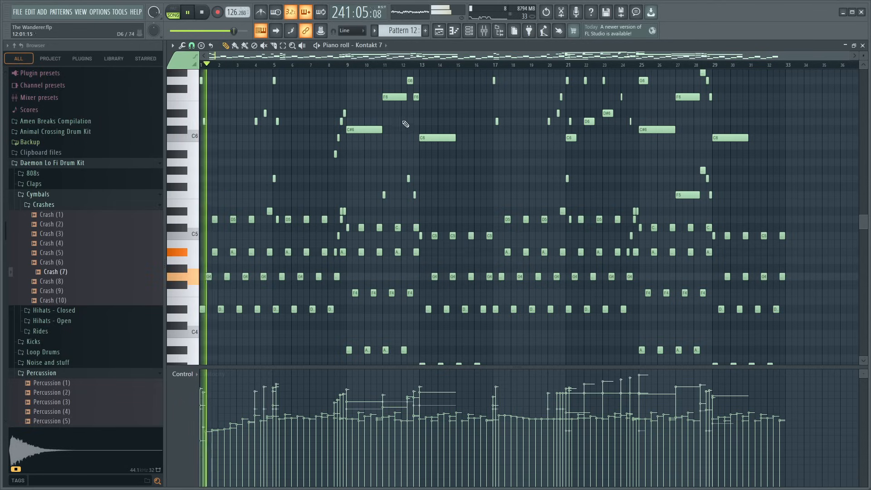
- Slightly lower the velocities of the upper melody notes in bars 4 to 12 of Pattern 12
scroll(260, 157, "up", 2)
scroll(258, 151, "up", 4)
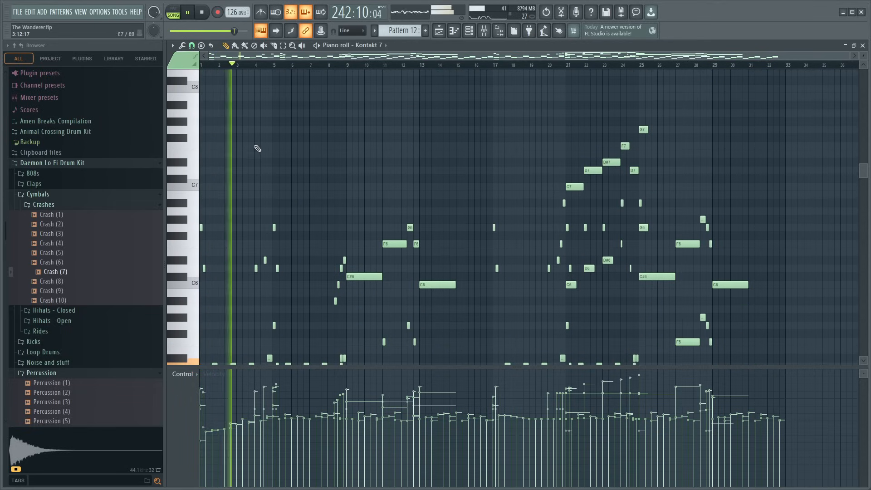
scroll(261, 67, "up", 3)
scroll(271, 110, "down", 3)
left_click_drag(240, 130, 319, 257)
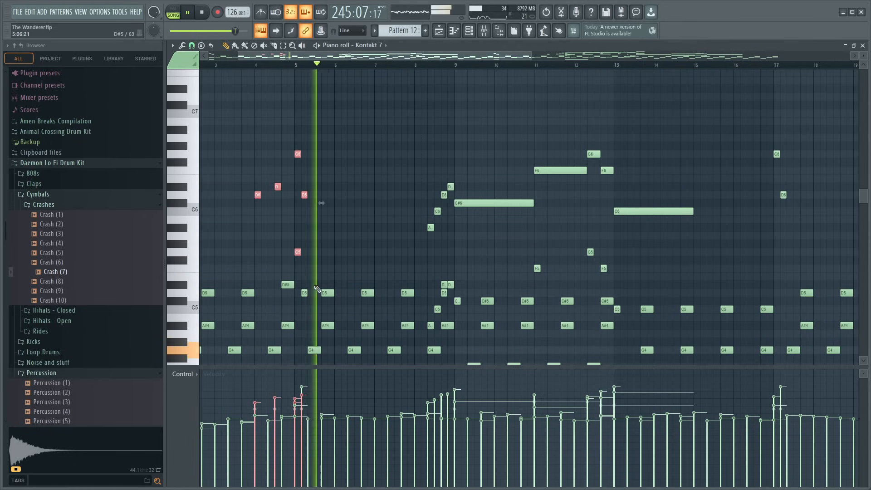
left_click(305, 293)
left_click_drag(413, 136, 498, 243)
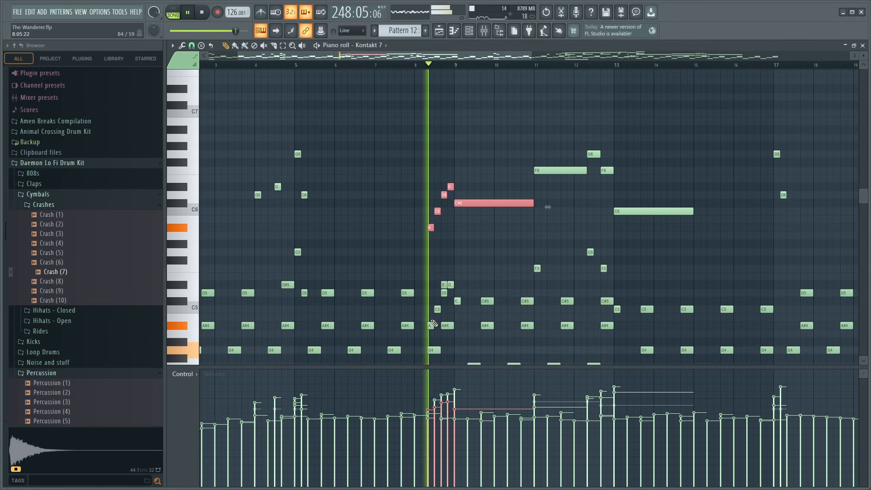
left_click(457, 304)
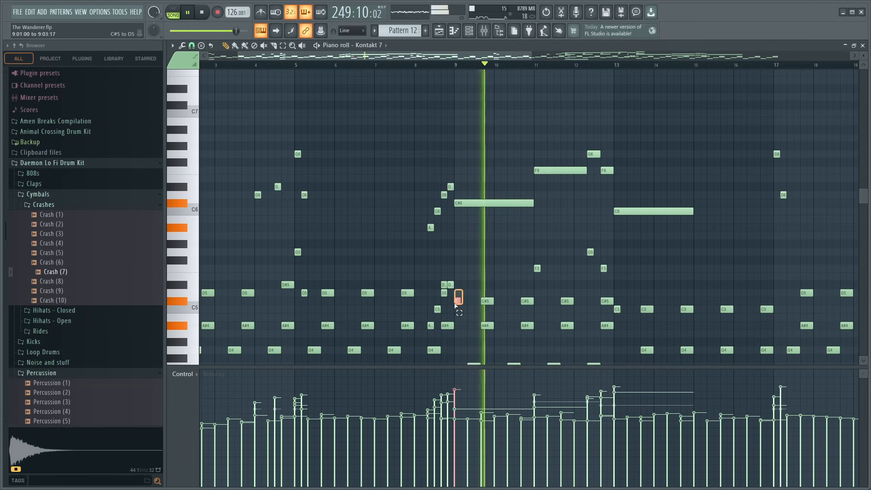
left_click_drag(549, 110, 603, 174)
left_click(662, 177, "ctrl")
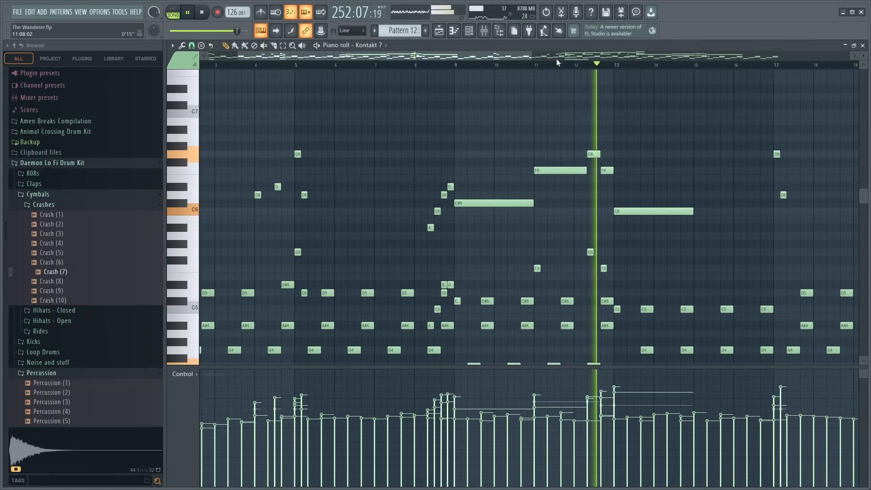
- Slightly lower the velocities of Pattern 12's melody notes from bar 17 through the rising phrase at bars 20 to 25
left_click_drag(504, 56, 638, 85)
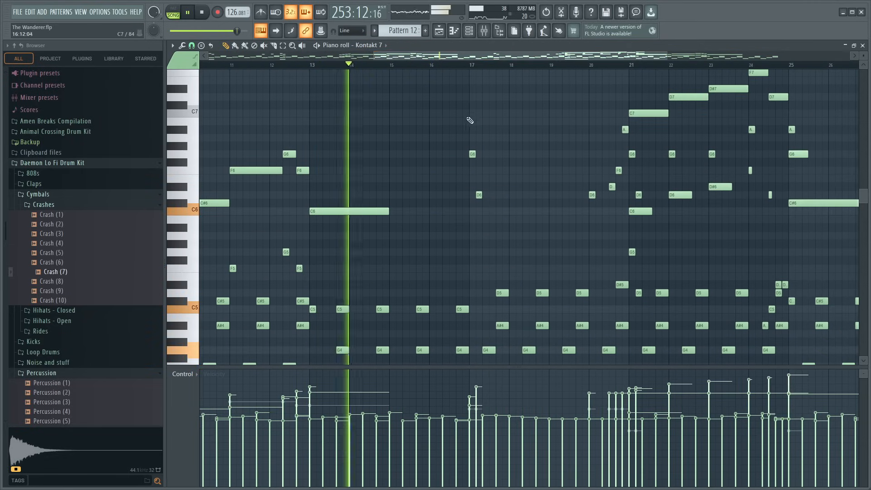
left_click_drag(468, 118, 501, 208)
scroll(557, 210, "up", 4)
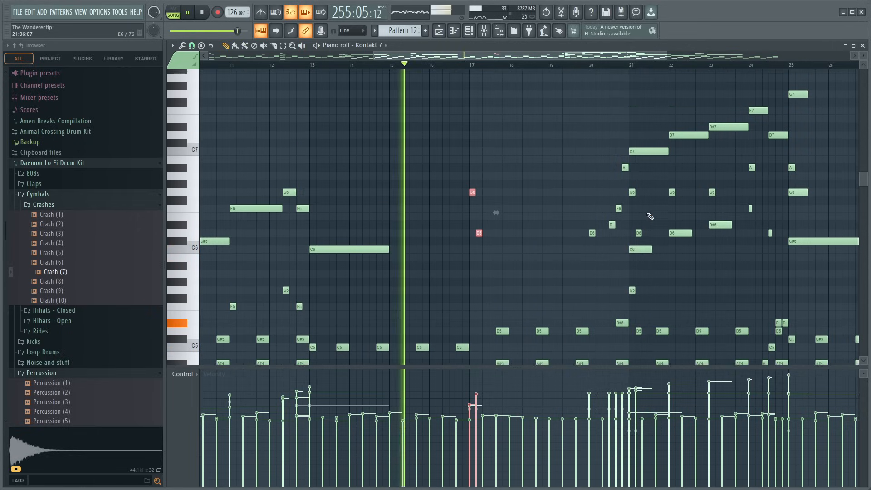
left_click_drag(570, 94, 807, 263)
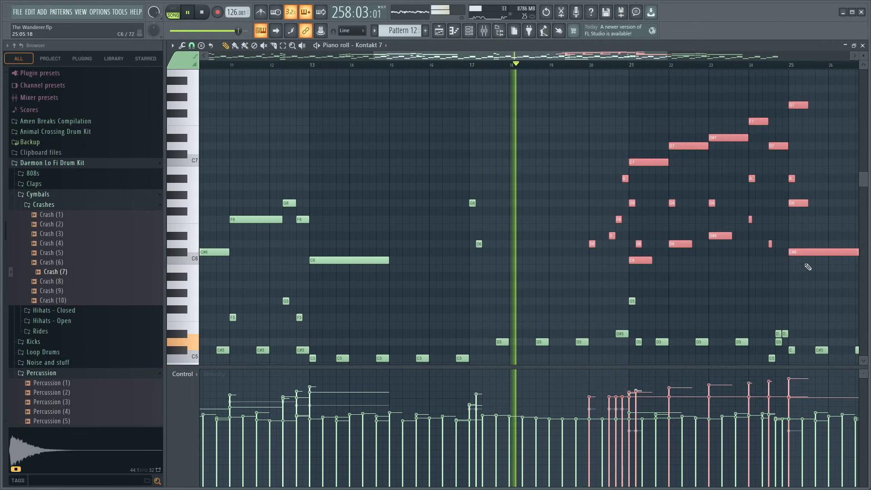
scroll(621, 288, "down", 4)
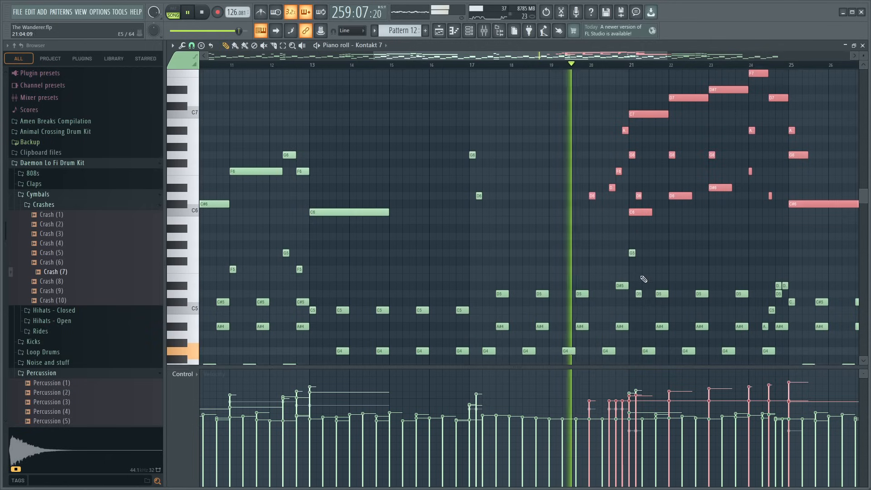
left_click_drag(628, 249, 642, 291)
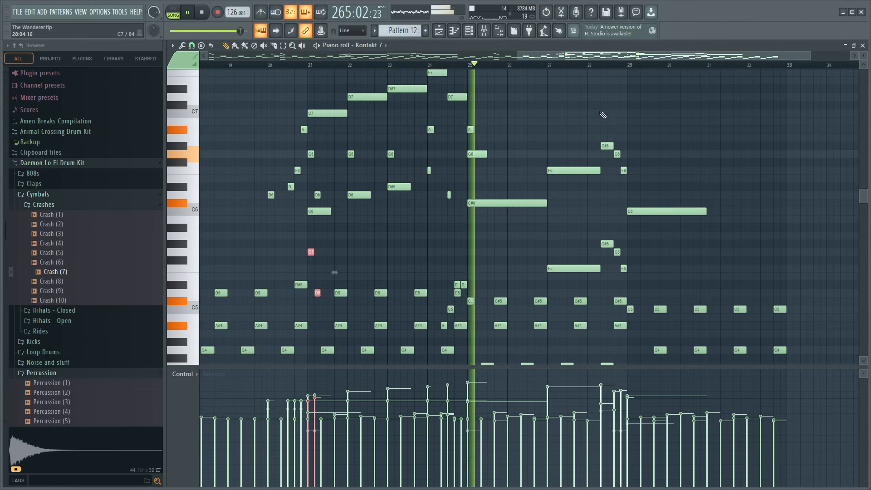
- Reduce the velocities of Pattern 12's melody notes in bars 27 to 29 and return to the Playlist
left_click_drag(568, 110, 579, 270)
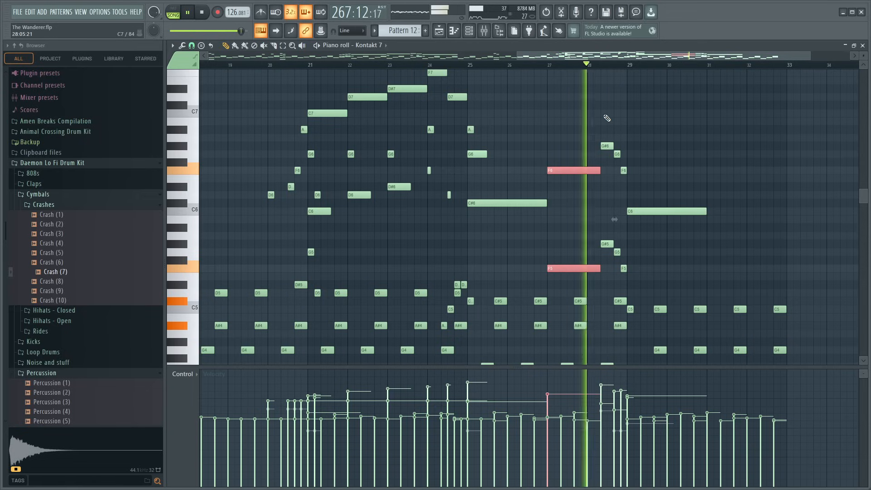
left_click_drag(604, 111, 631, 312)
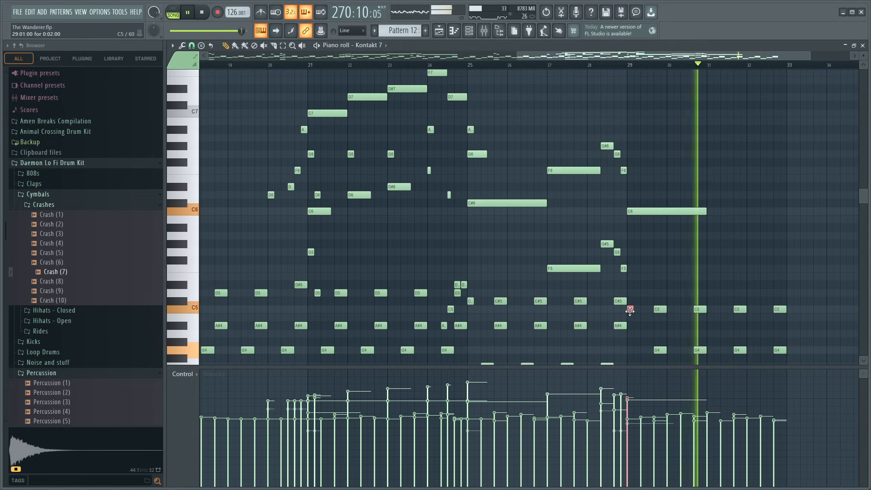
left_click(644, 211)
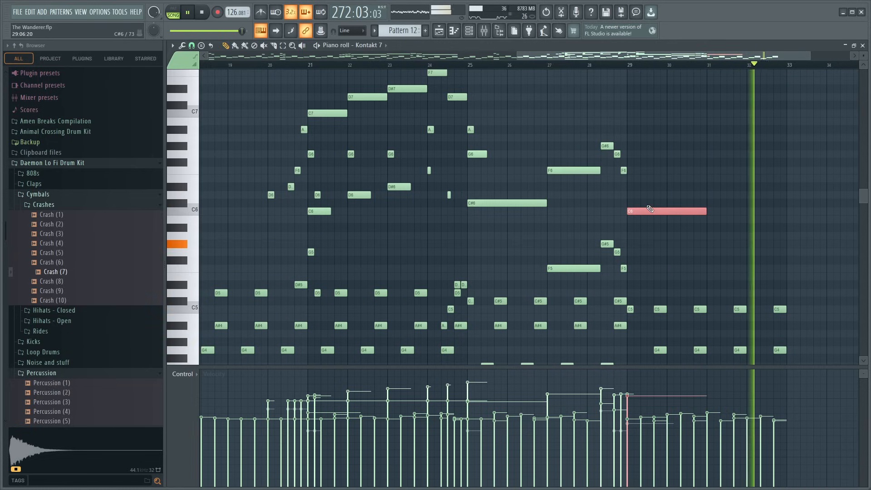
left_click(690, 157, "ctrl")
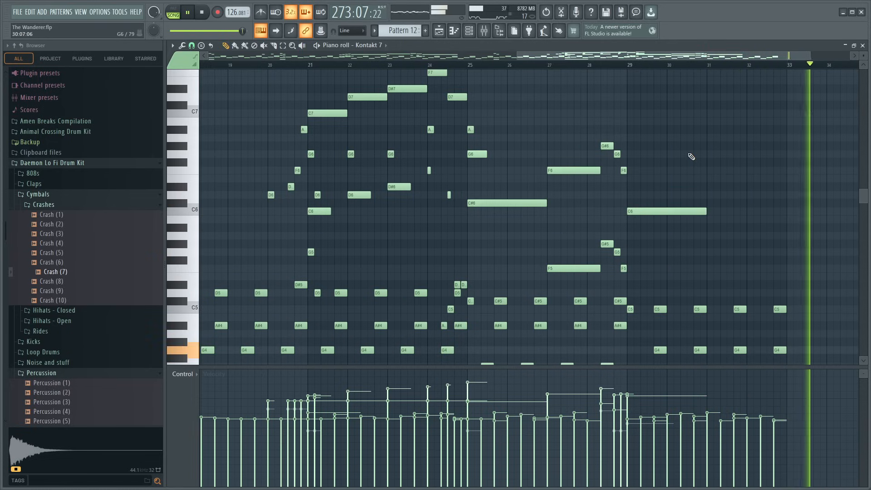
left_click(863, 46)
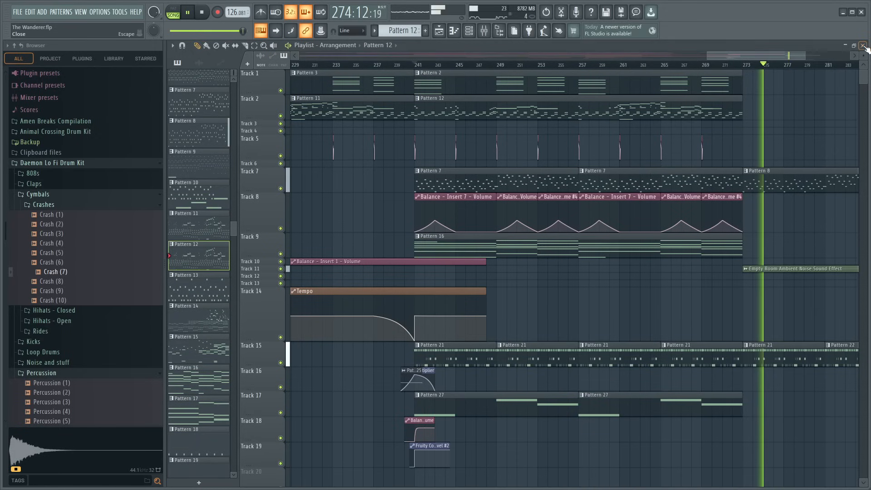
- Copy the Pattern 25 audio clip and its volume multiplier automation on Track 16 from bar 241 to just before bar 273, and play them
scroll(690, 68, "down", 2)
scroll(690, 68, "down", 2)
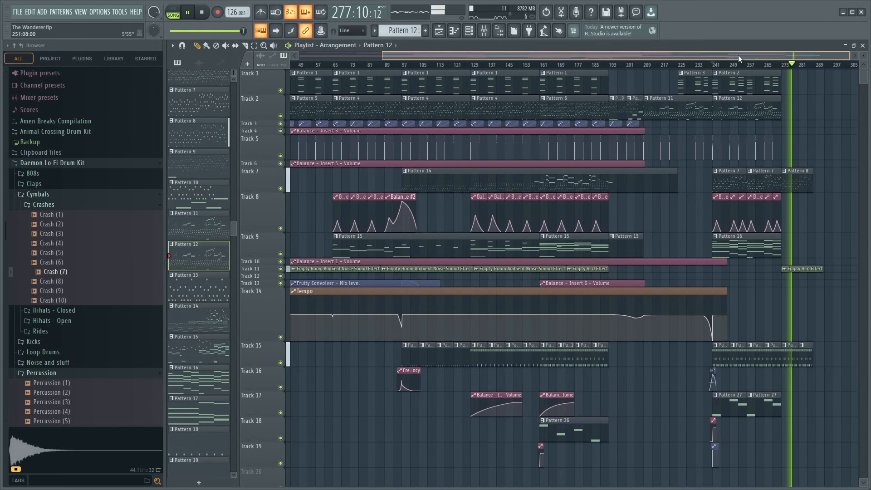
left_click_drag(739, 56, 840, 57)
scroll(734, 64, "up", 4)
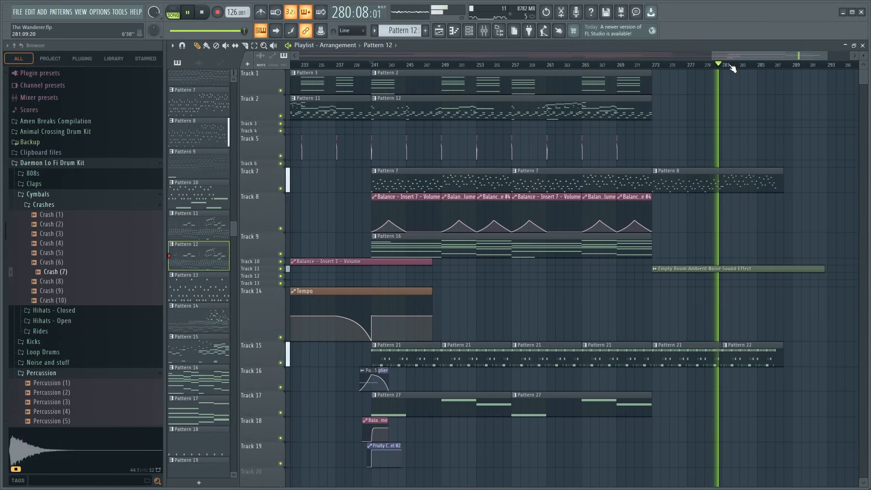
scroll(732, 67, "down", 2)
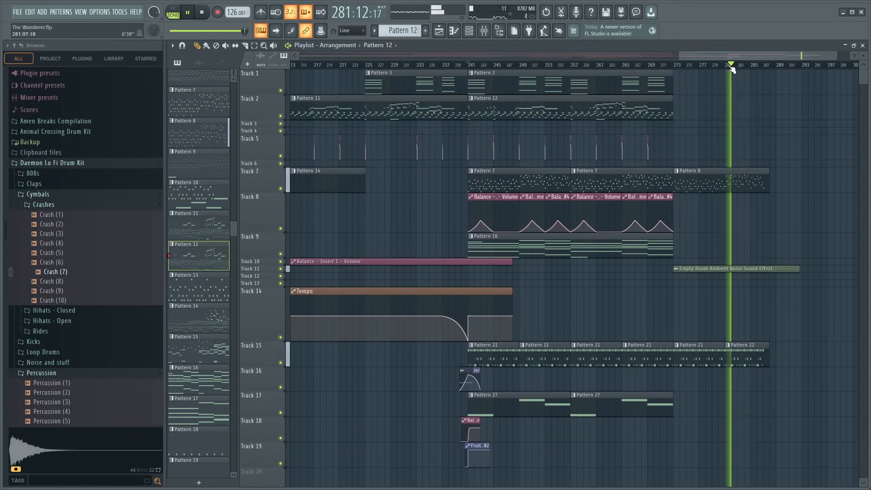
left_click_drag(476, 372, 670, 372)
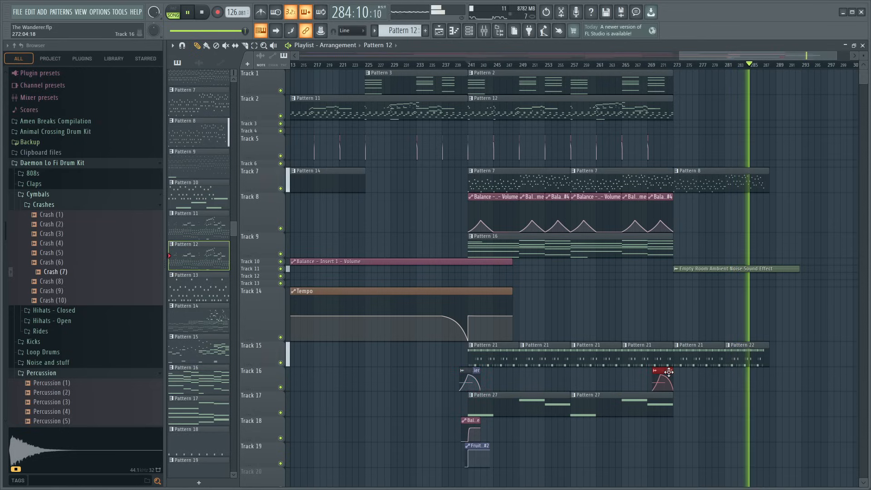
left_click(669, 67)
- Shift the copied Track 16 clips so the audio ends and the volume automation peaks at bar 273, and play from bar 271
scroll(667, 63, "up", 2)
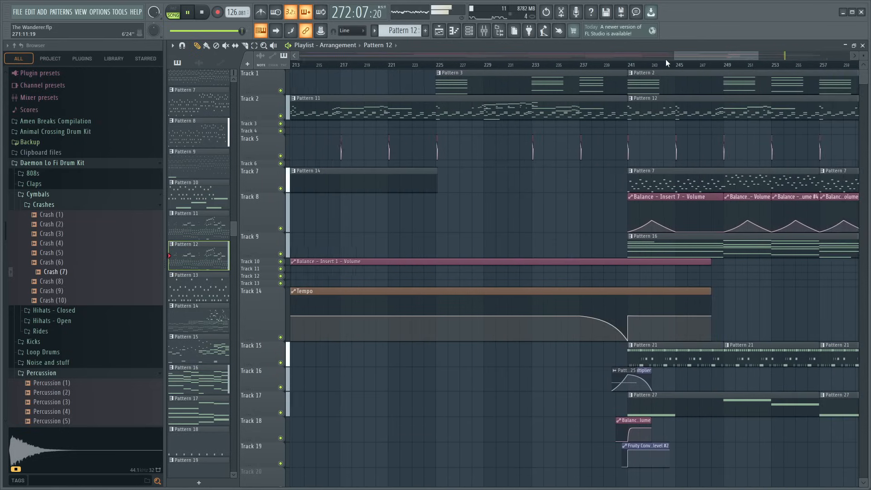
scroll(651, 65, "up", 3)
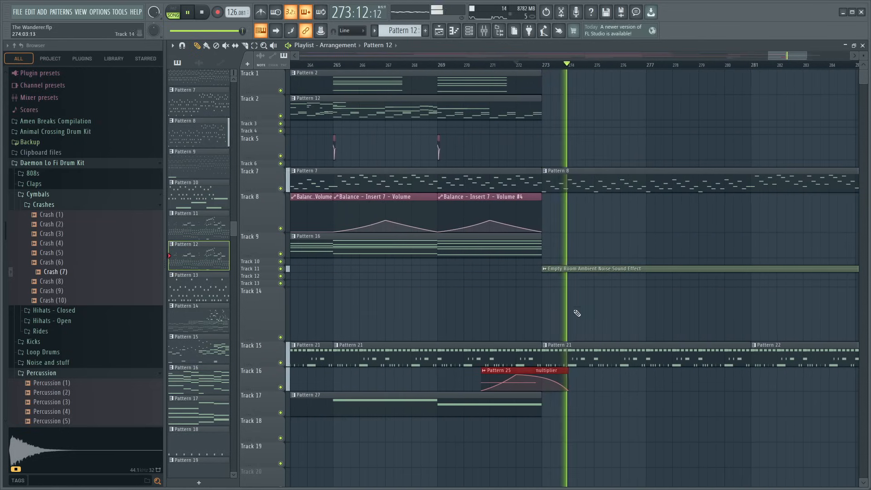
key("ctrl+d")
left_click(545, 371)
left_click_drag(546, 371, 571, 370)
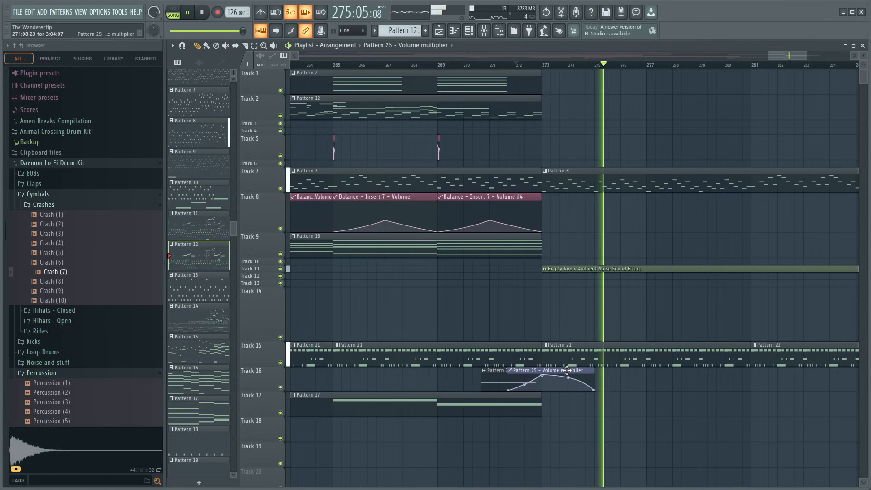
left_click_drag(497, 372, 504, 373)
left_click(494, 66)
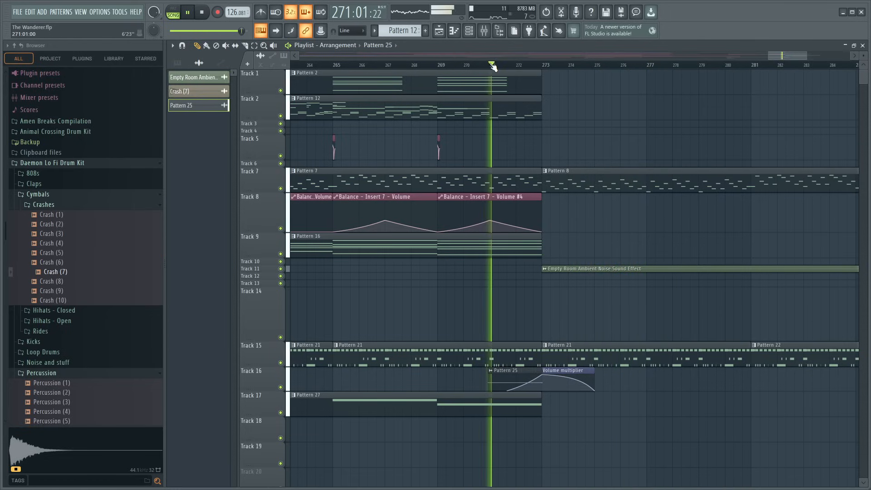
scroll(497, 66, "down", 5)
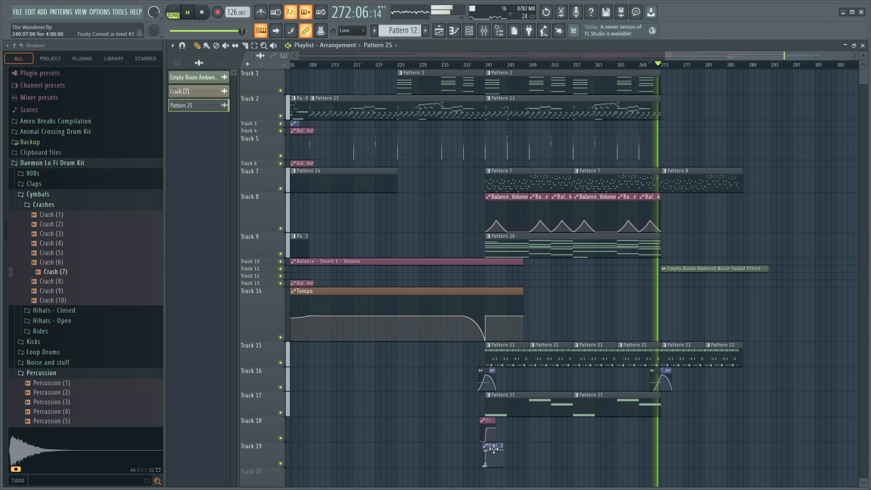
left_click(492, 446)
left_click(659, 425)
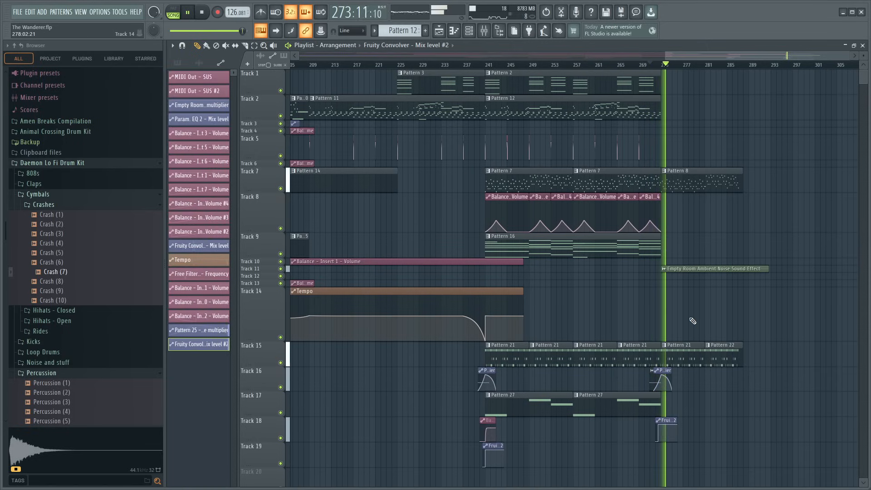
right_click(666, 423)
left_click(488, 422)
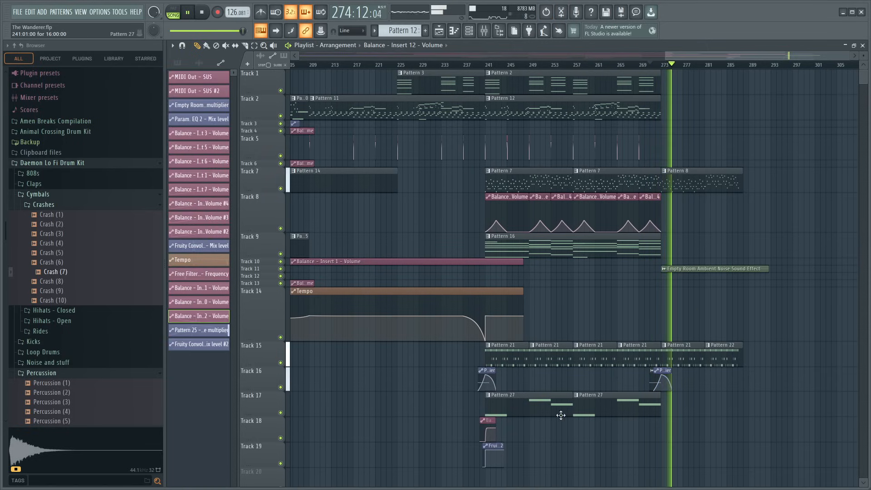
left_click(659, 424)
key("space")
scroll(650, 66, "up", 5)
scroll(650, 66, "up", 4)
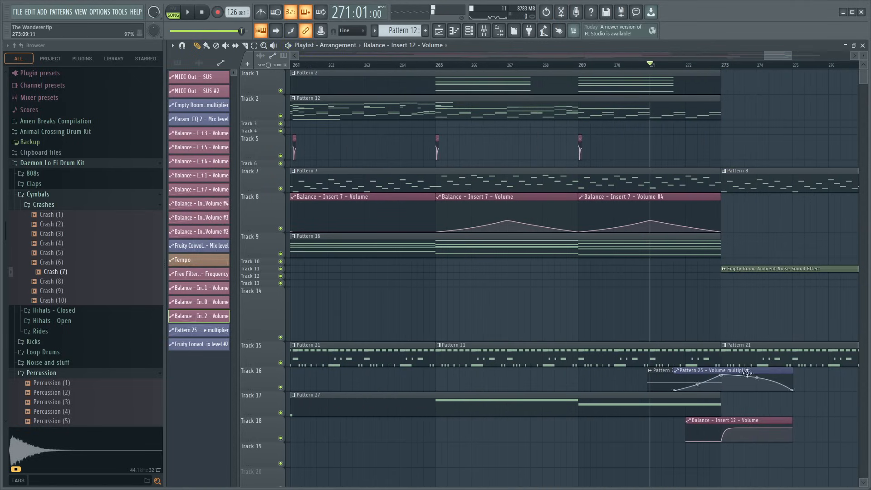
right_click(732, 420)
- Place the Fruity Convolver - Mix level #2 automation clip on Track 18 with its level jump aligned to bar 273
scroll(549, 64, "down", 7)
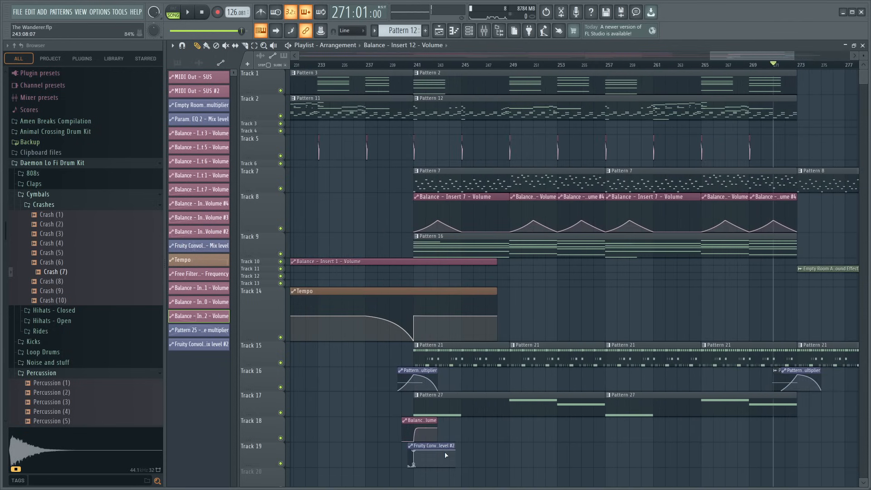
left_click(199, 344)
left_click(802, 422)
left_click_drag(805, 422, 798, 422)
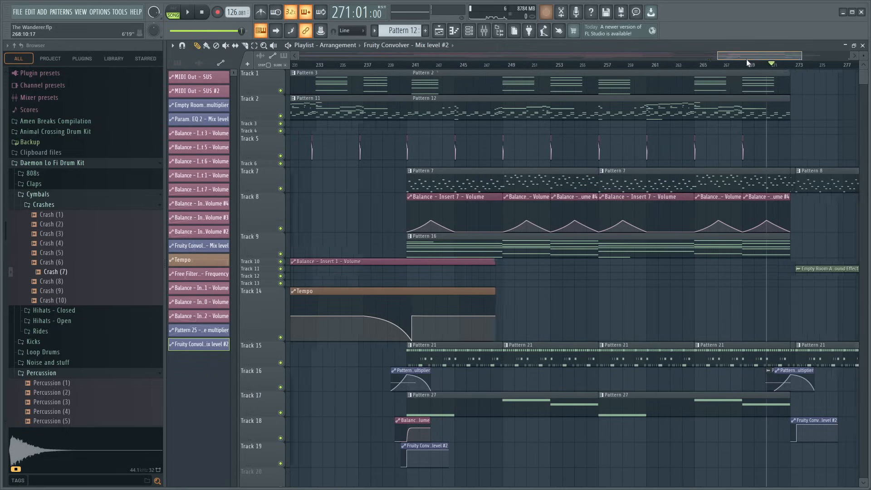
scroll(747, 59, "up", 6)
left_click_drag(489, 418, 465, 419)
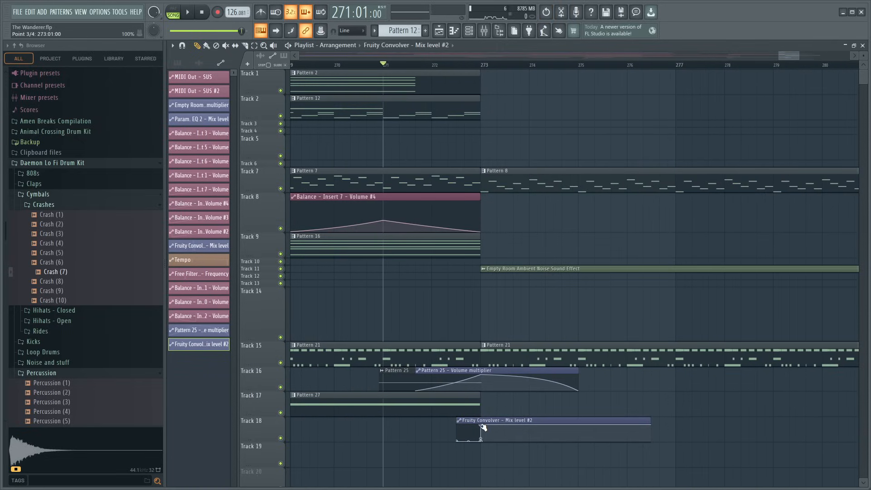
- Make Track 18's convolver automation clip unique, start it at bar 271 with the level jump at bar 273, and play it
left_click_drag(482, 440, 571, 440)
key("ctrl+z")
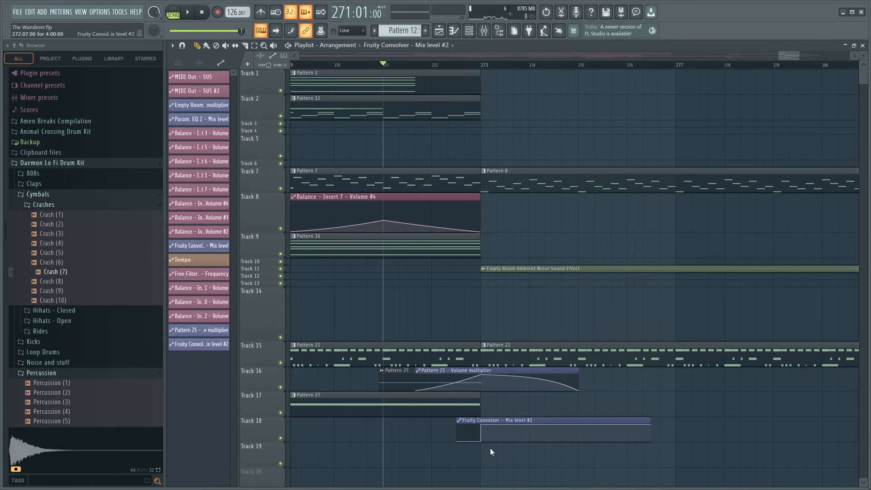
left_click(481, 420)
left_click_drag(481, 441, 469, 424)
key("space")
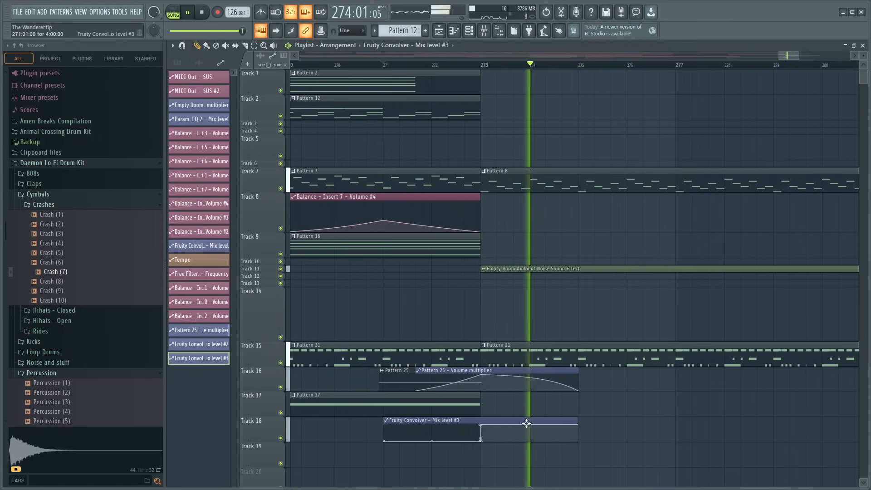
- Make the volume multiplier automation at bar 273 on Track 16 unique, lower its peak, and save the project
left_click_drag(481, 375, 448, 383)
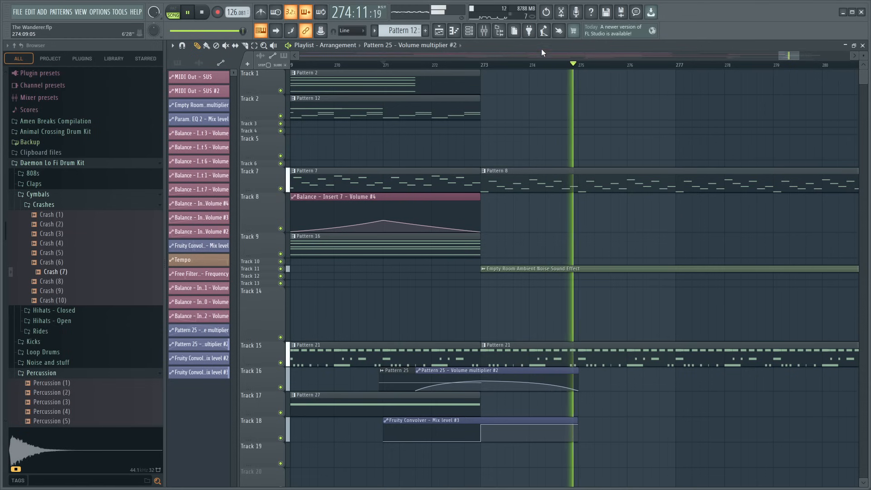
scroll(529, 71, "down", 2)
scroll(529, 71, "down", 6)
key("ctrl+s")
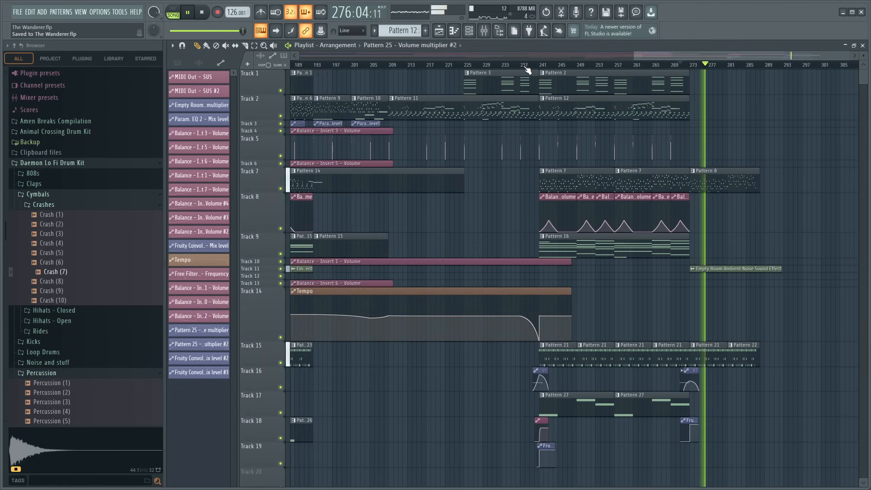
- Stop playback, look over the whole arrangement, and save the project again
key("space")
scroll(524, 61, "down", 3)
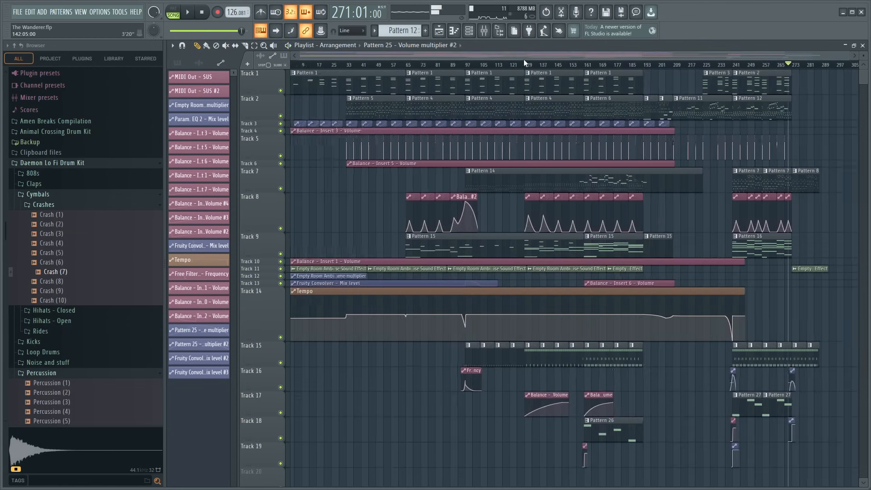
scroll(525, 60, "right", 2)
scroll(528, 71, "left", 2)
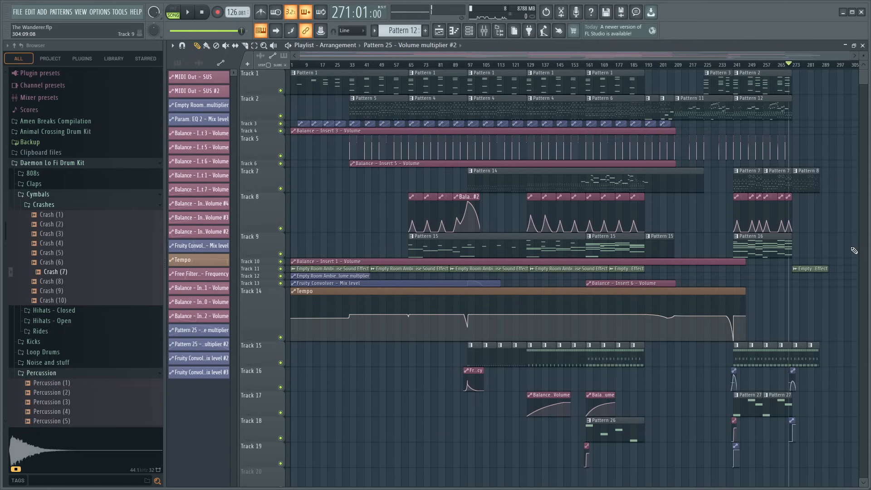
key("ctrl+s")
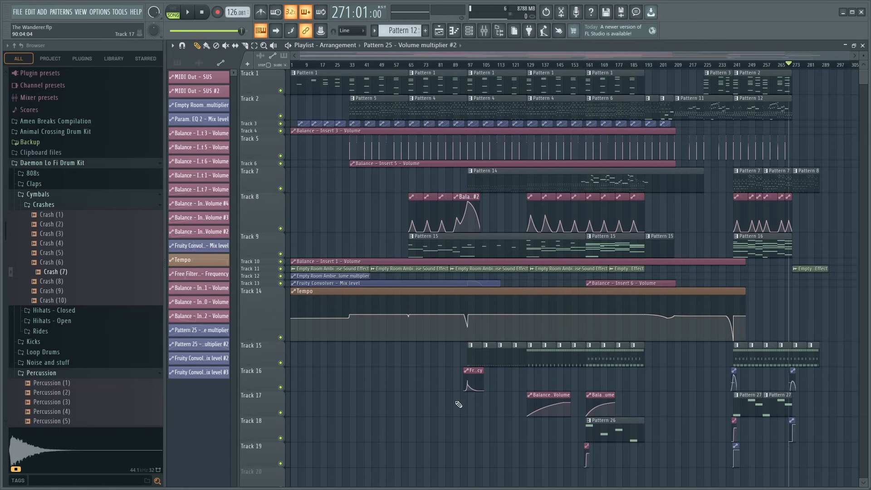
- Save the current state of the song project under its existing file name
key("ctrl+s")
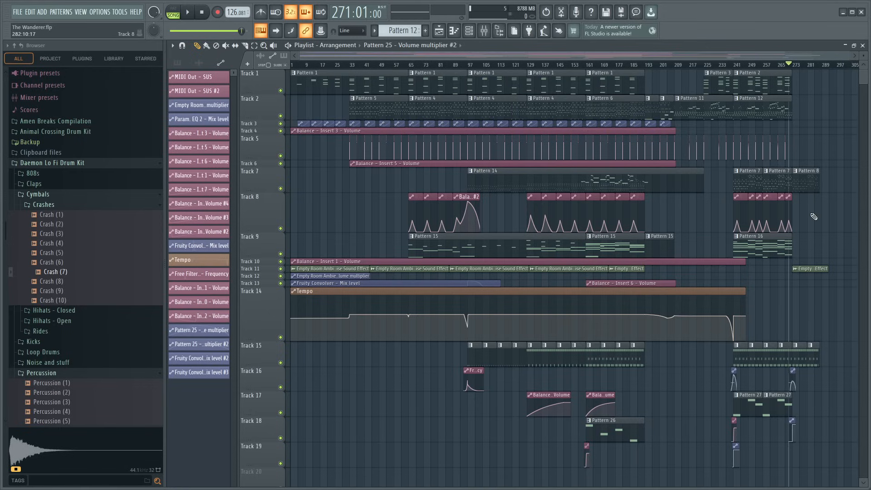